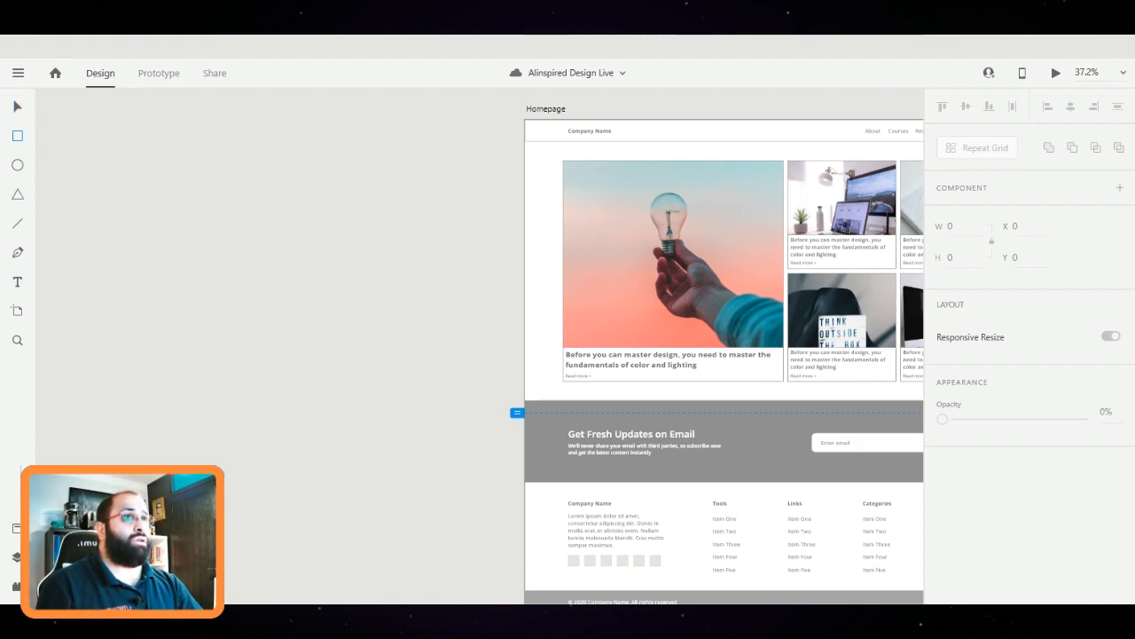
Draw a square on the empty canvas beside the Homepage artboard and set its width and height to 100
mouse_move(214, 166)
left_mouse_down()
mouse_move(258, 195)
mouse_move(257, 209)
left_mouse_up()
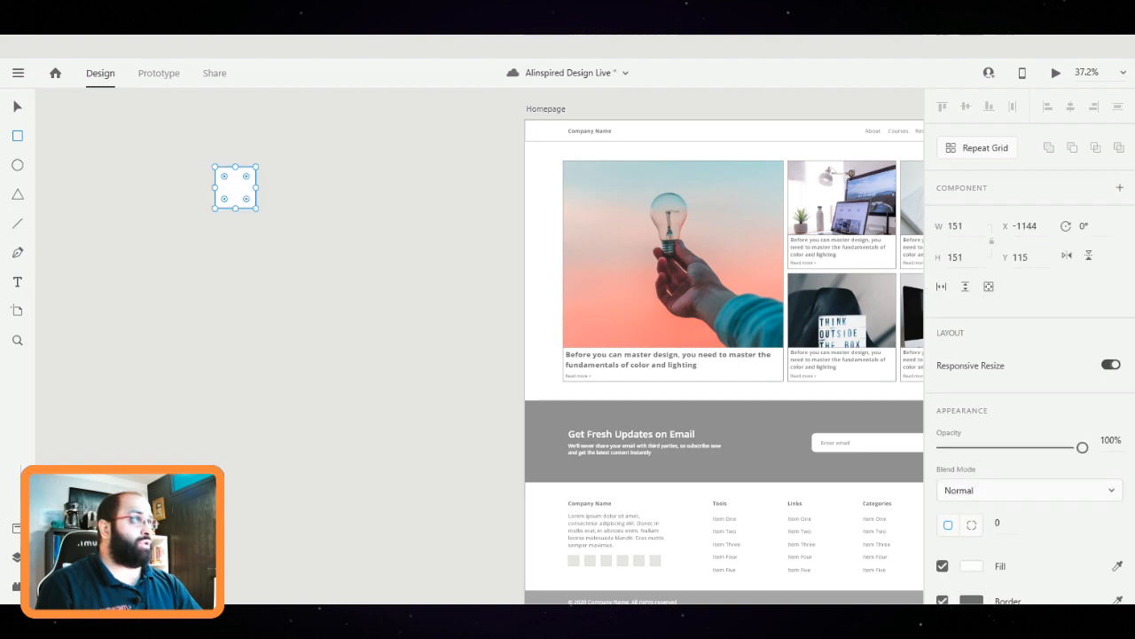
left_click(956, 225)
type("100")
key("Tab")
type("100")
key("Return")
key("Escape")
Duplicate the square downward into a vertical column of eight evenly spaced squares and save the document
left_click_drag(114, 143, 267, 204)
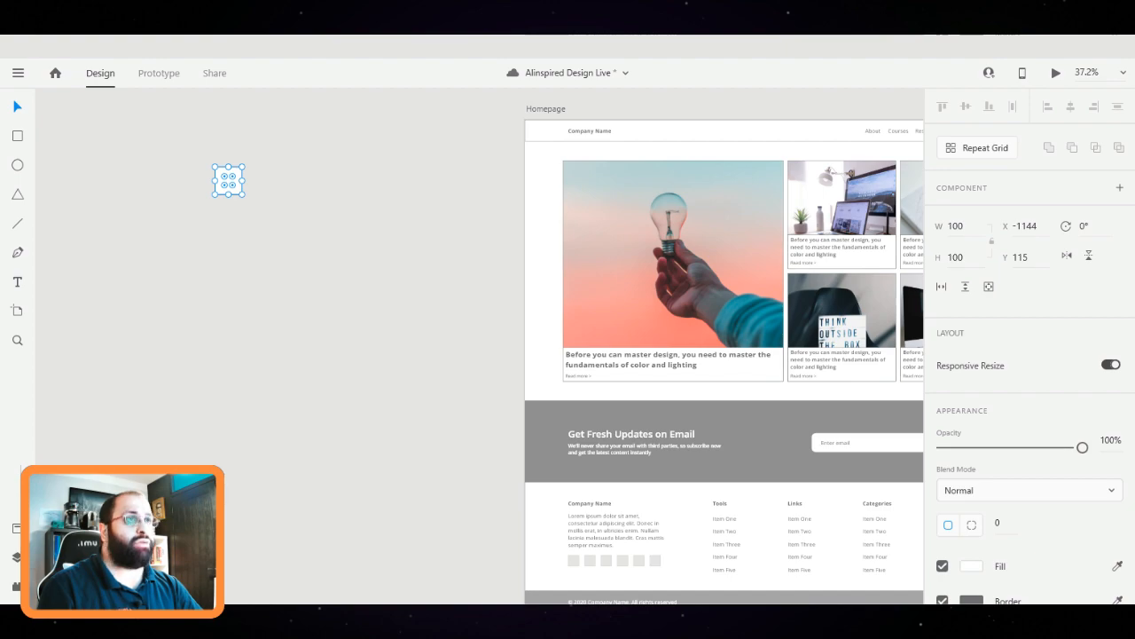
left_click_drag(228, 180, 228, 219)
left_click_drag(305, 147, 163, 248)
left_click_drag(228, 218, 228, 447)
key("Escape")
left_click_drag(195, 154, 301, 314)
left_click_drag(356, 500, 202, 326)
key("Escape")
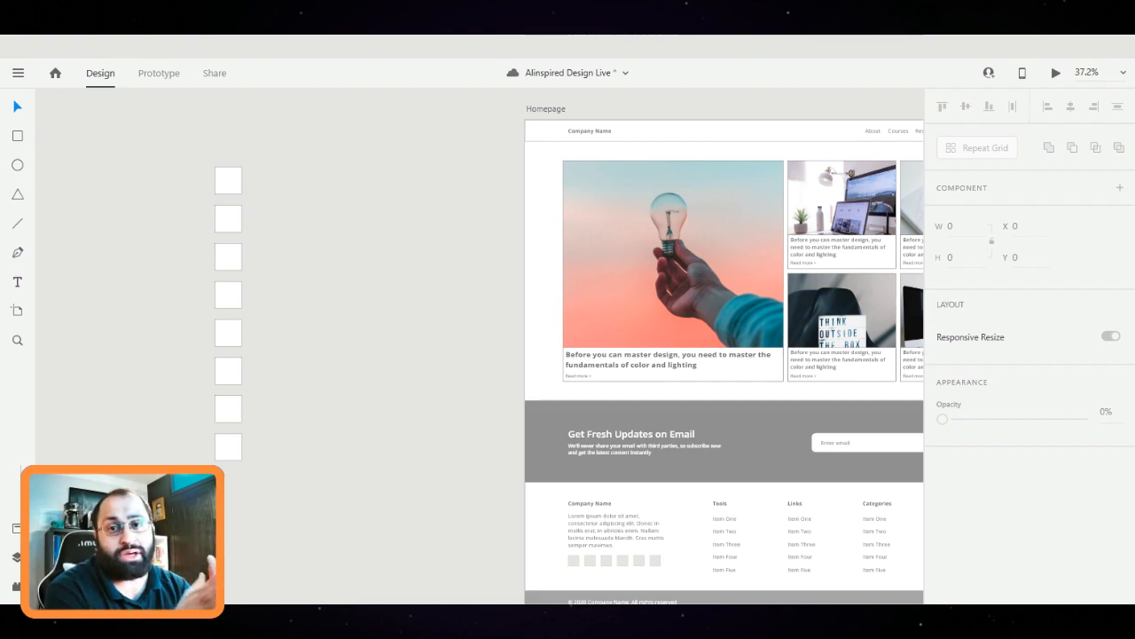
key("ctrl+s")
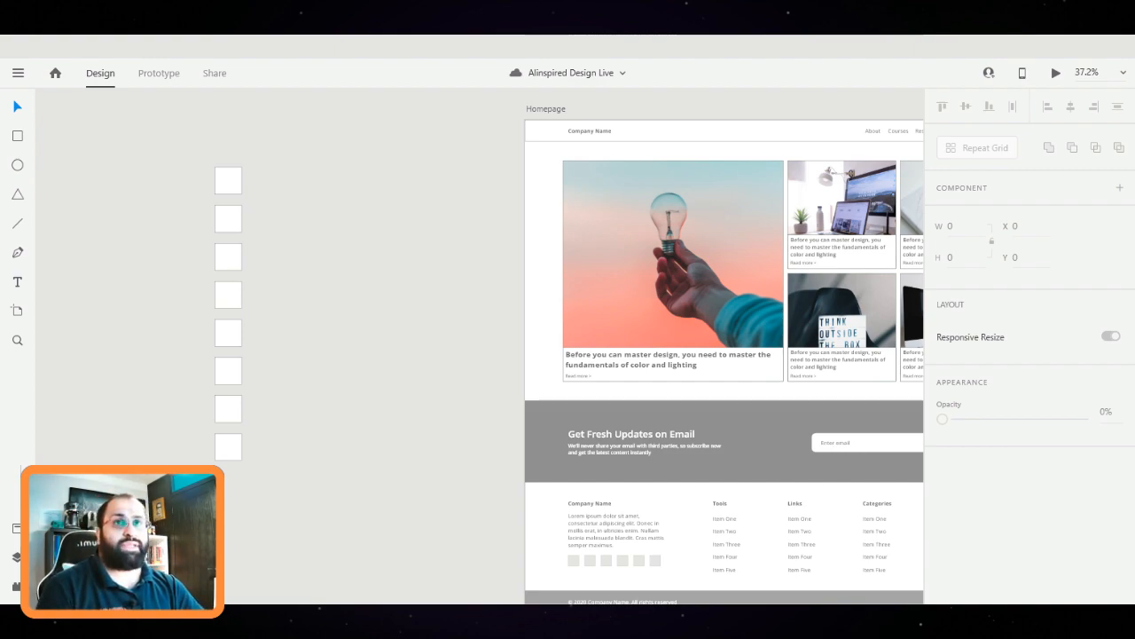
Remove the border from the first square at the head of the column
left_click_drag(149, 135, 287, 539)
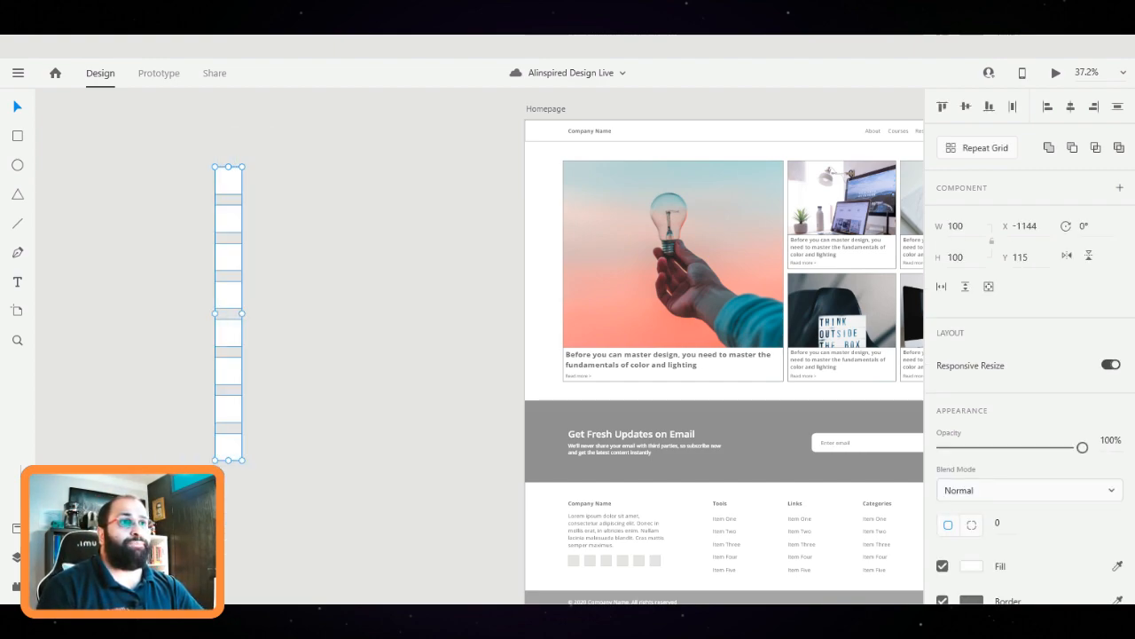
key("Escape")
left_click(228, 180)
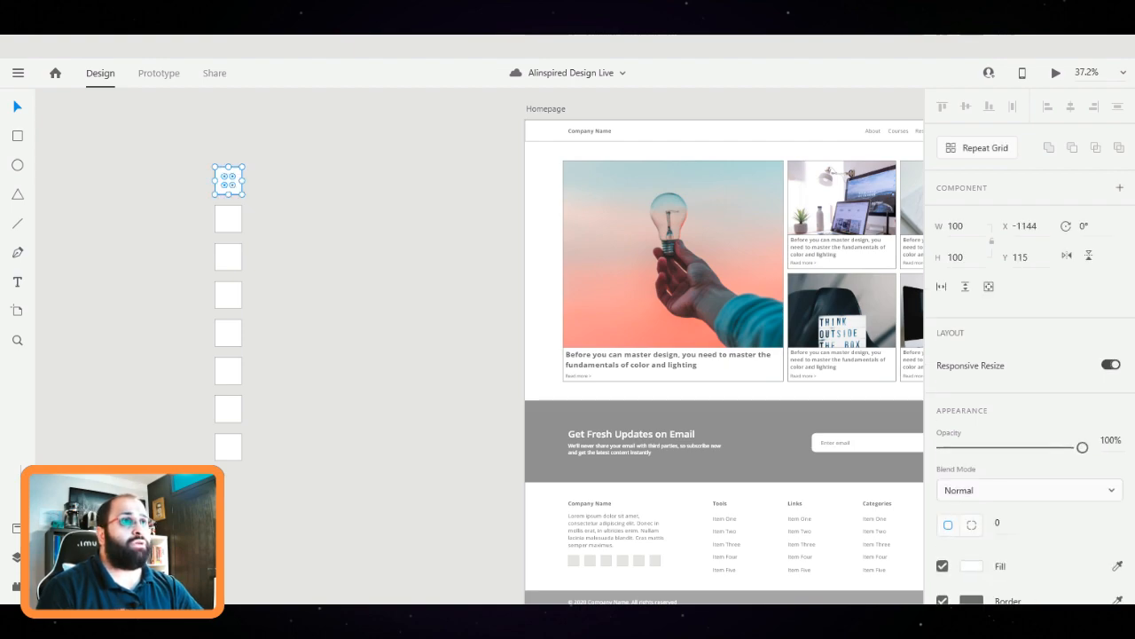
scroll(1029, 355, "down", 3)
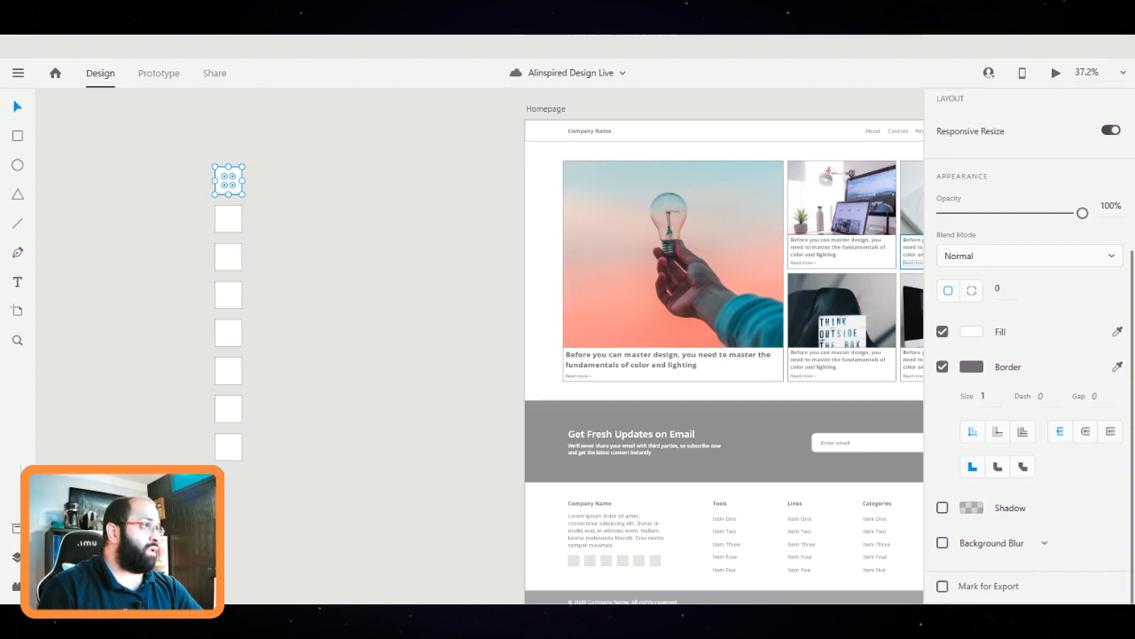
left_click(942, 366)
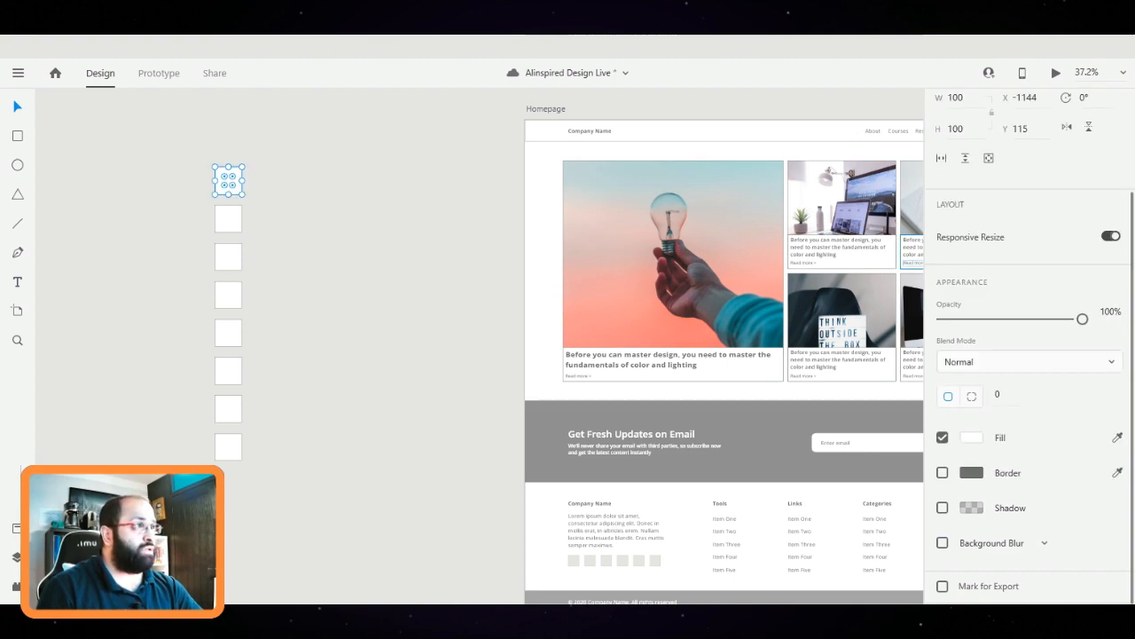
Set the first square's fill to #97D2B5 and save that color as a swatch
left_click(972, 438)
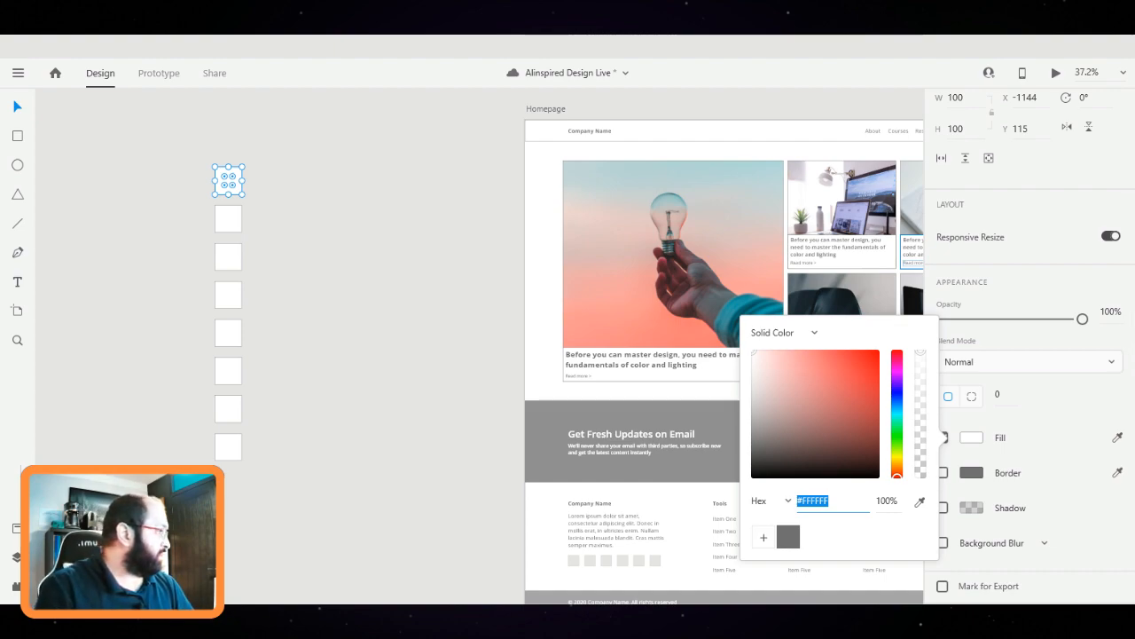
type("#97")
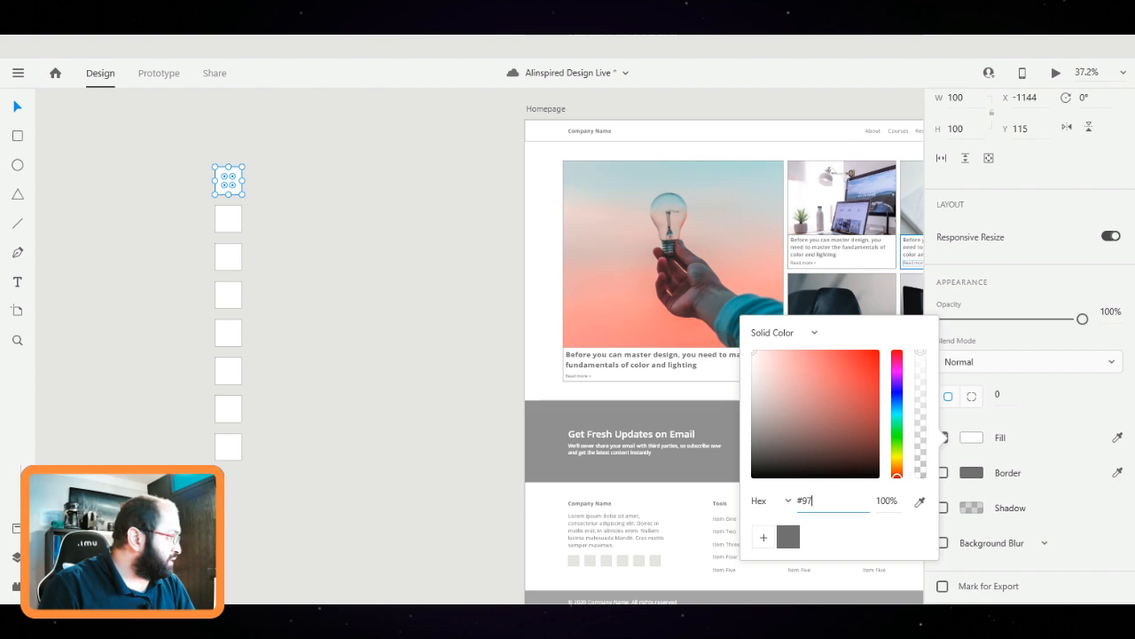
type("D2")
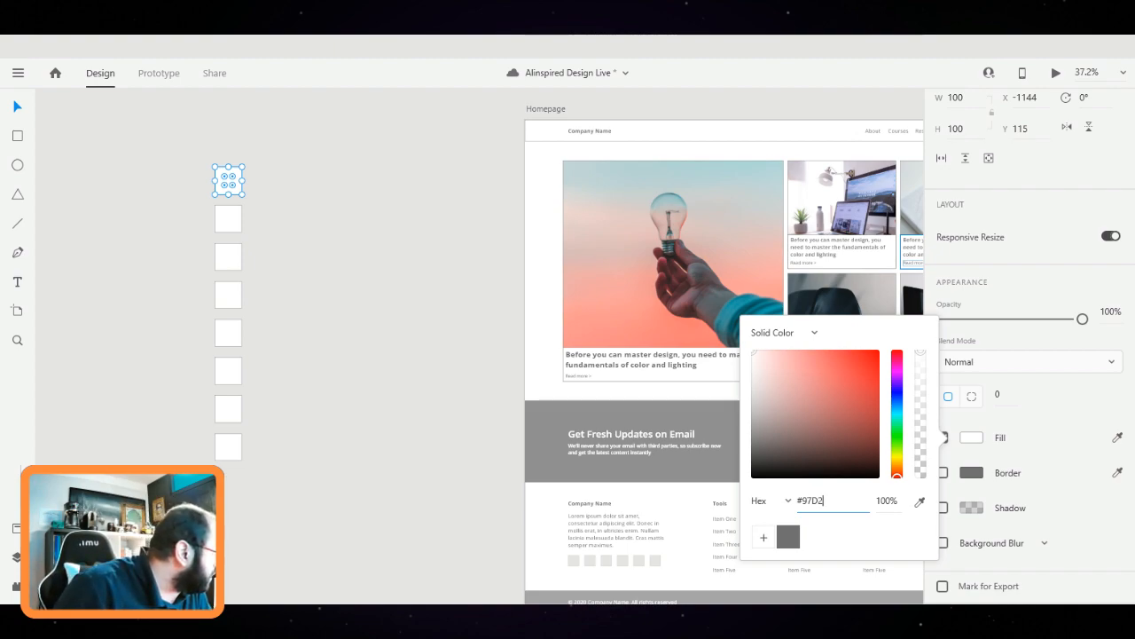
type("B")
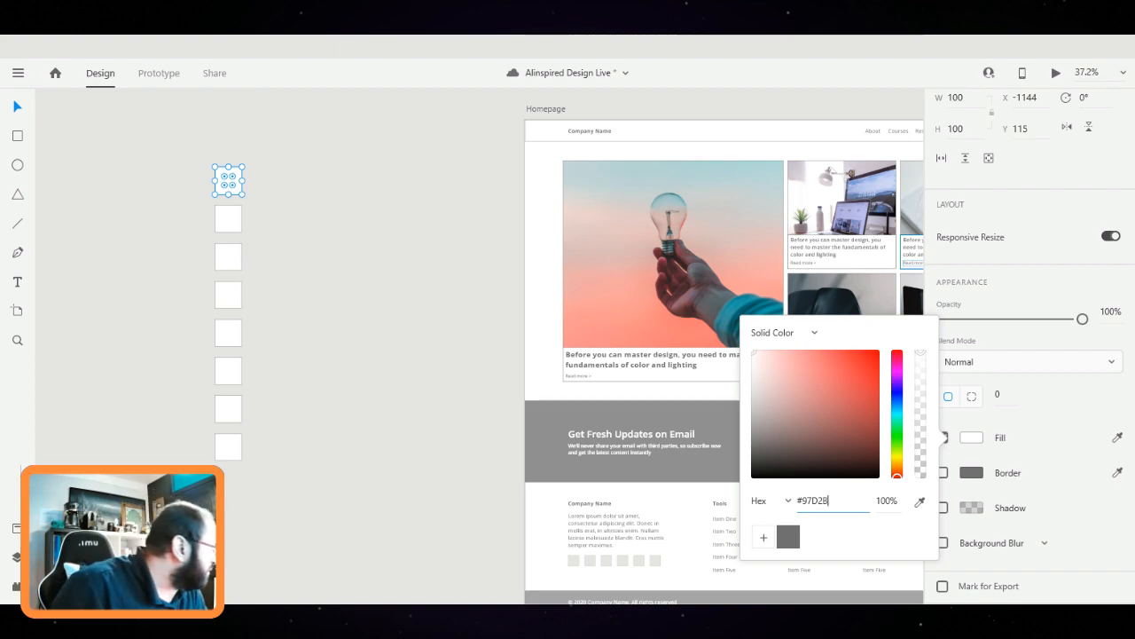
type("5")
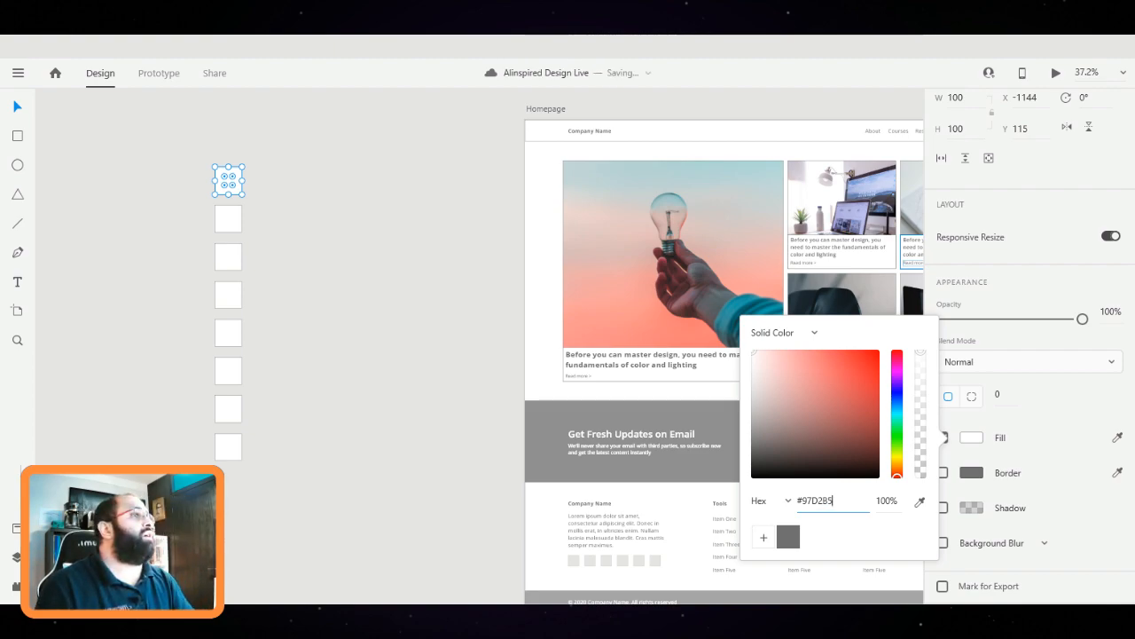
key("Return")
left_click(228, 181)
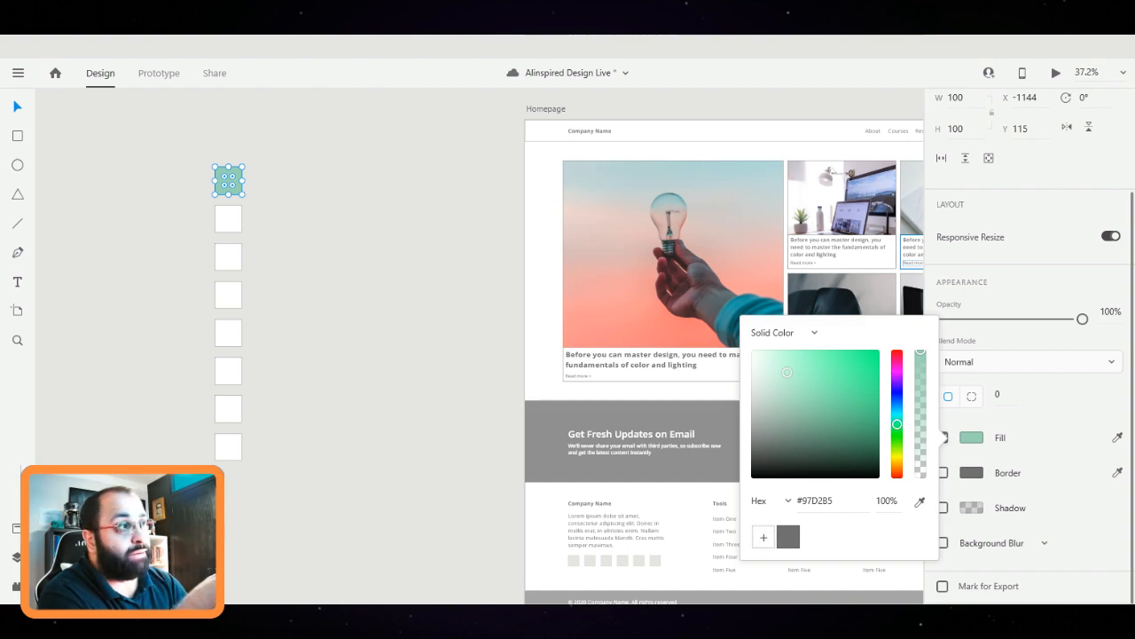
left_click(763, 537)
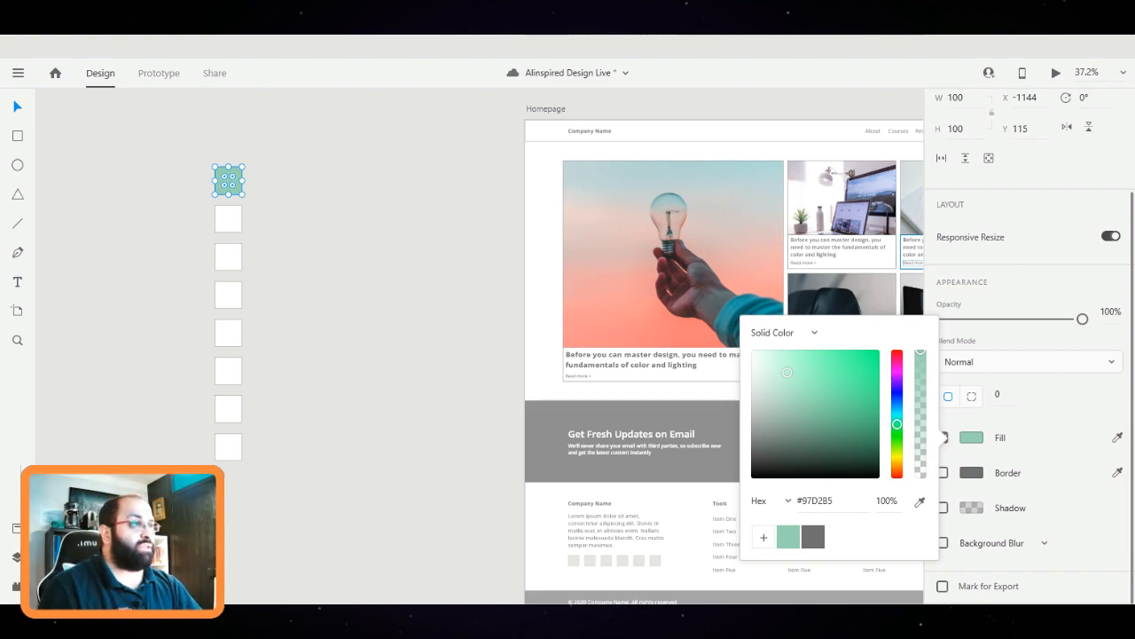
Remove the border from the second square in the column
left_click(225, 157)
left_click(228, 219)
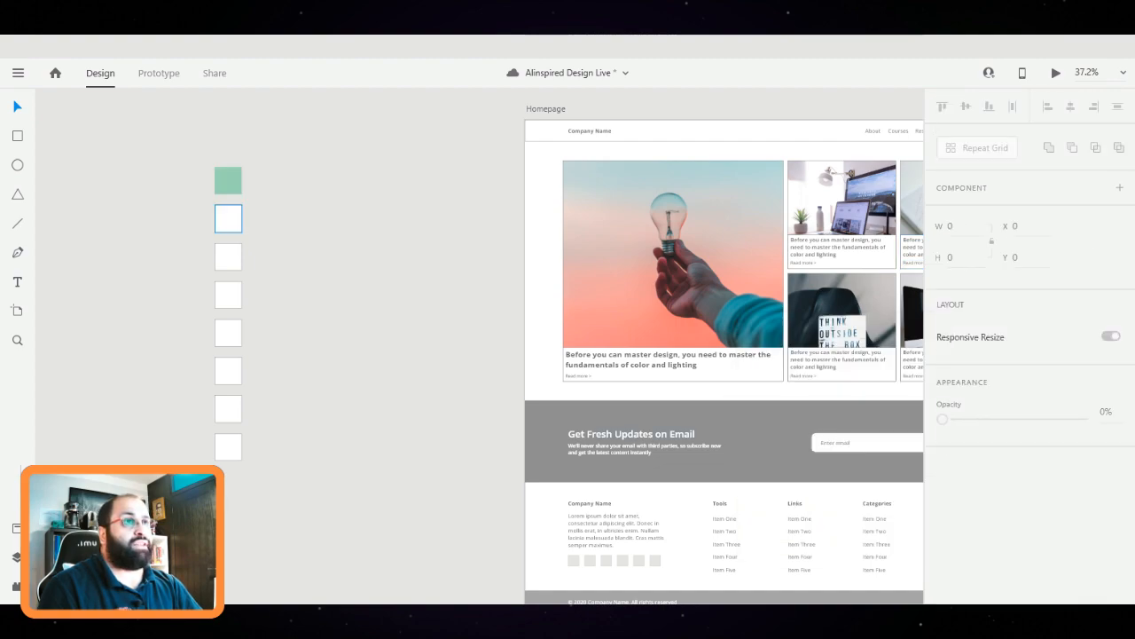
left_click(942, 599)
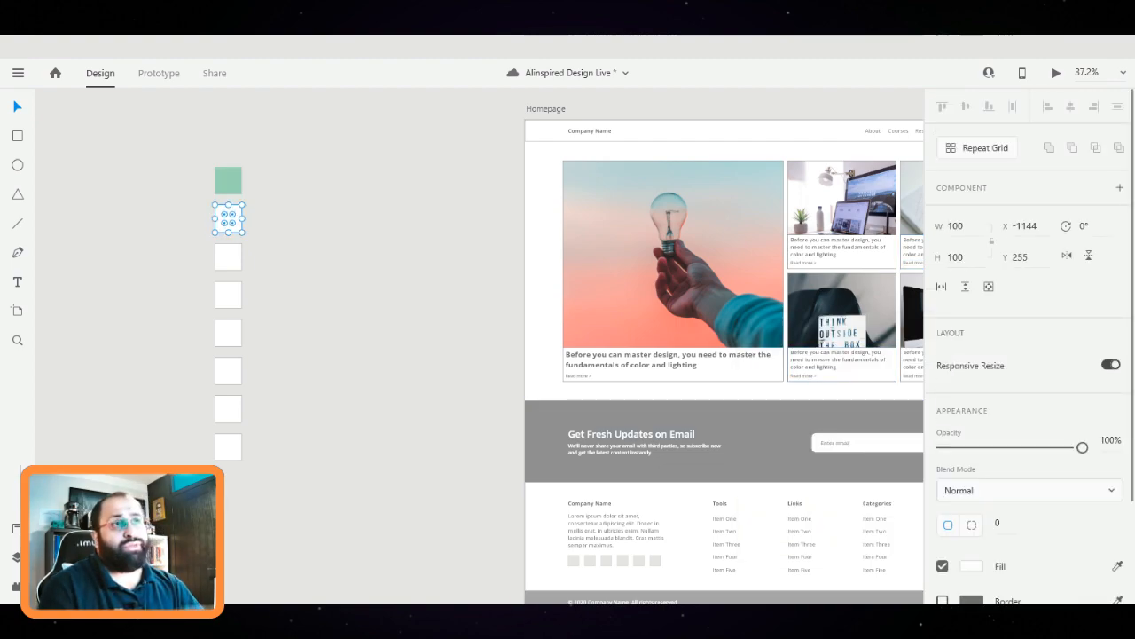
left_click(226, 156)
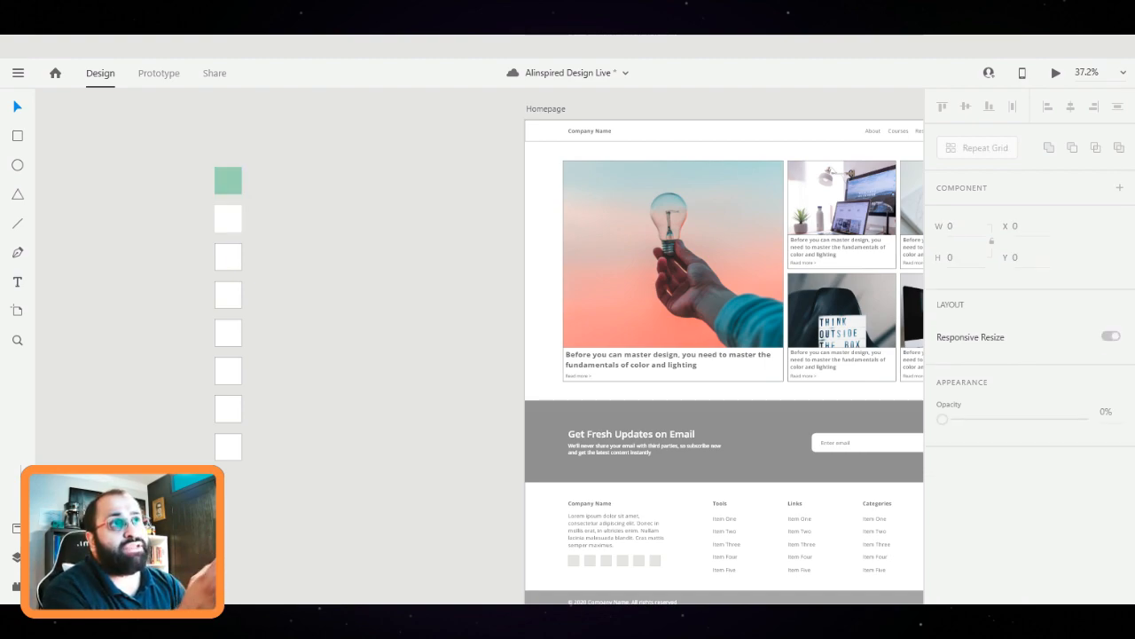
Remove the borders from the remaining six white squares below the second one
left_click_drag(141, 238, 302, 492)
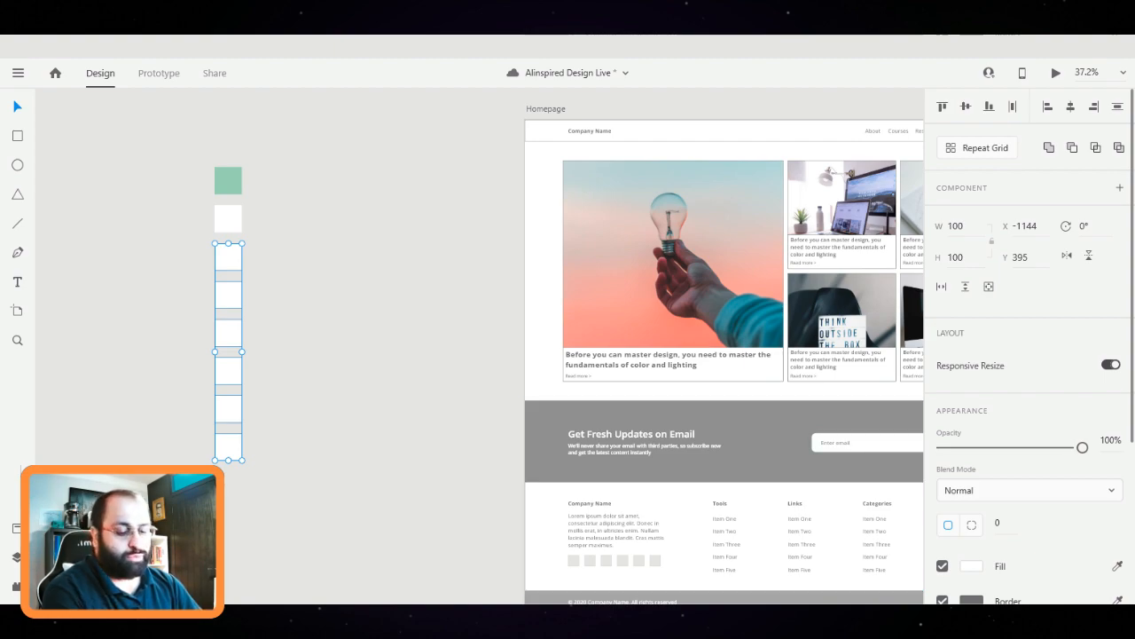
key("i")
left_click(230, 219)
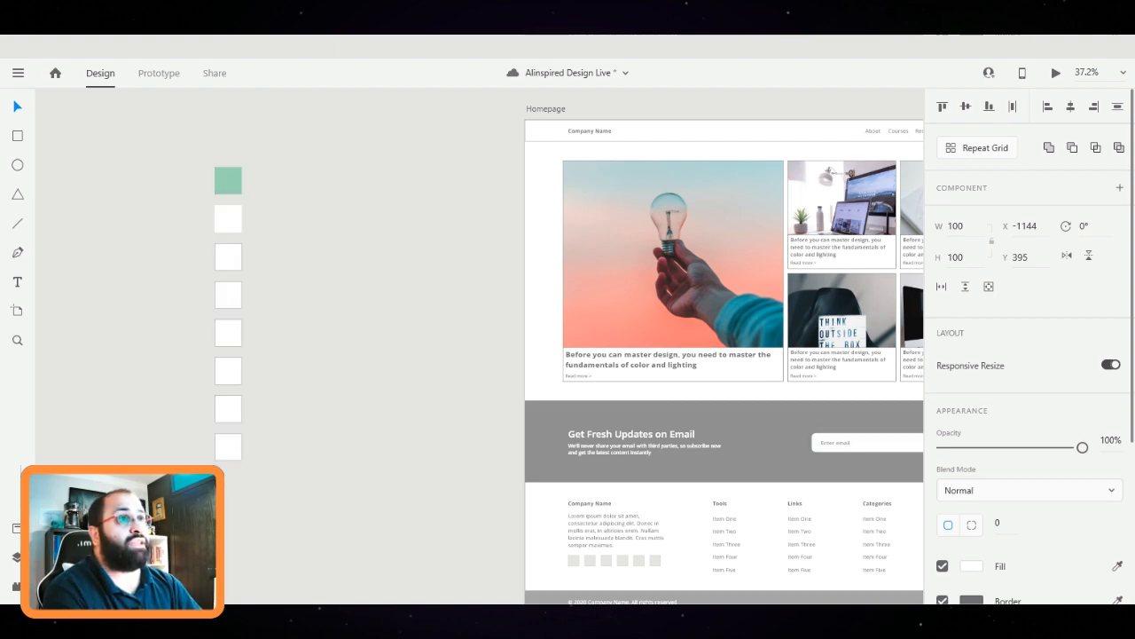
left_click_drag(350, 528, 198, 266)
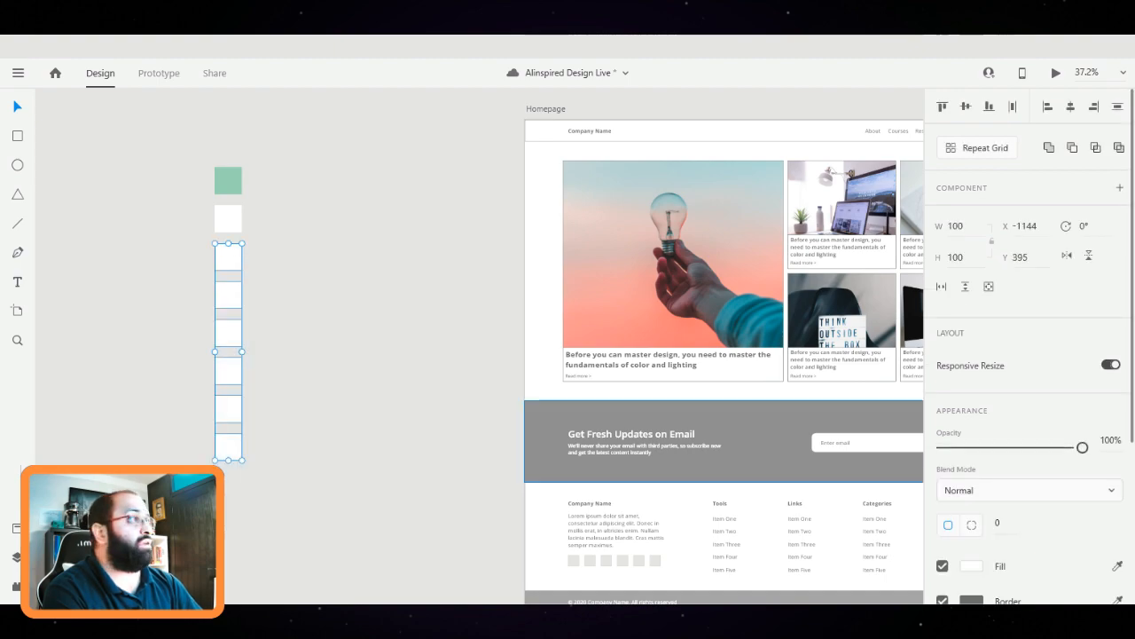
left_click(226, 156)
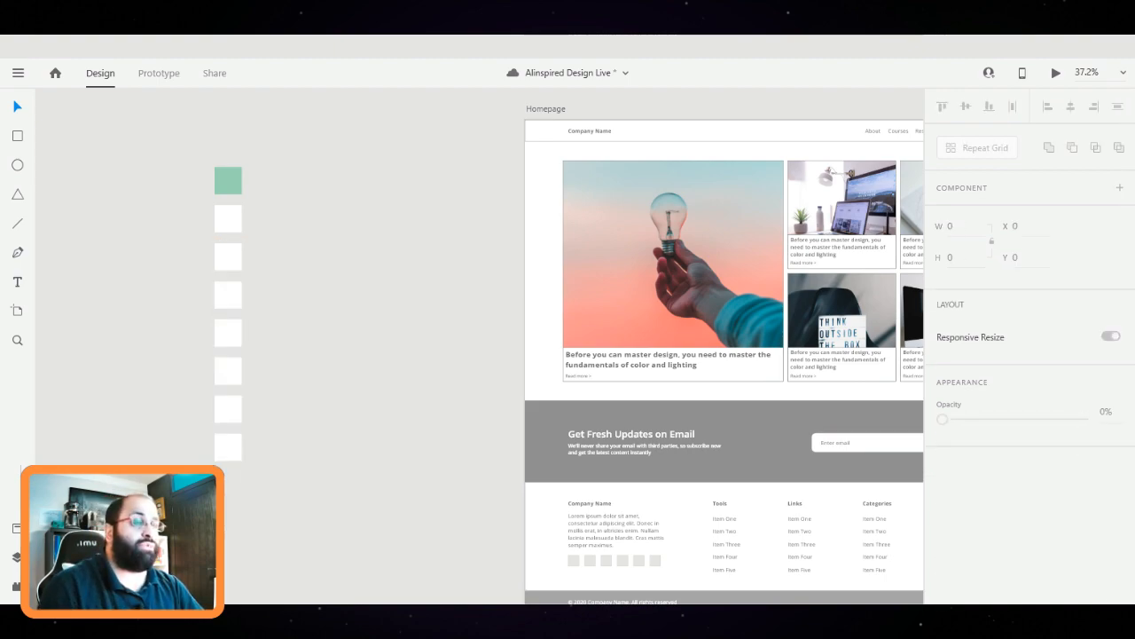
Set the second square's fill to #57AF97 and save that color as a swatch
left_click(228, 218)
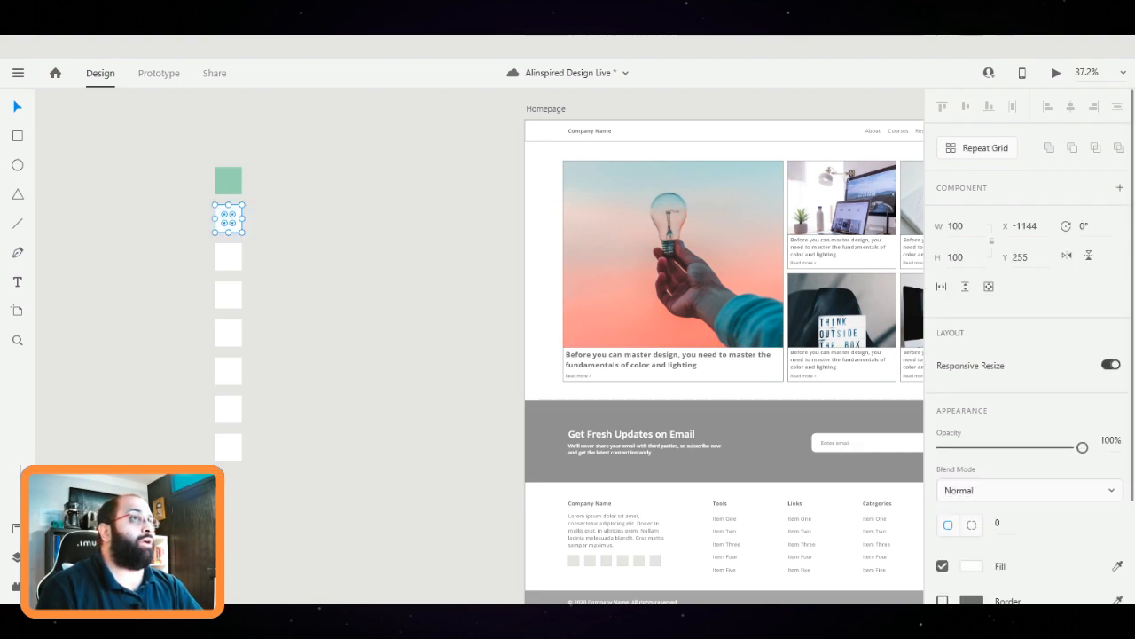
left_click(971, 566)
double_click(815, 544)
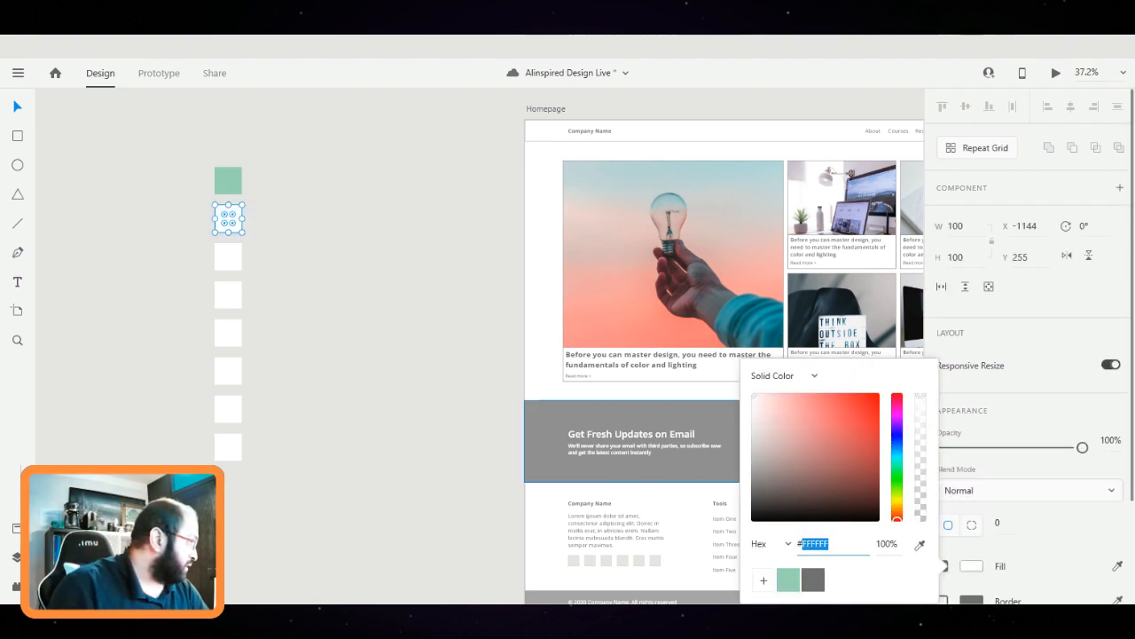
type("57")
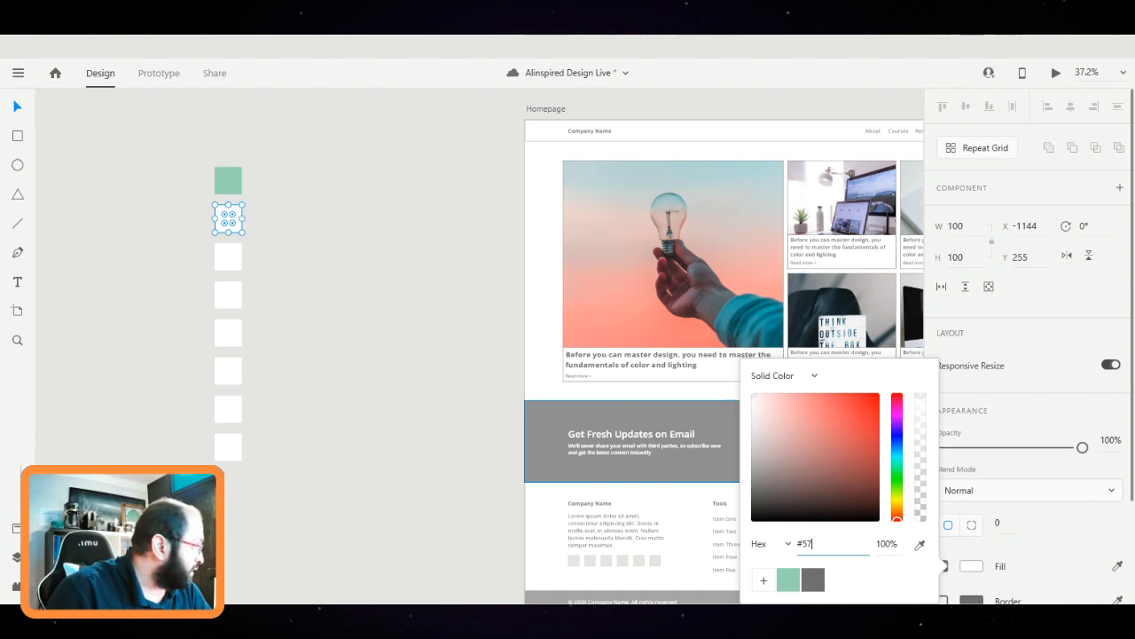
type("AF97")
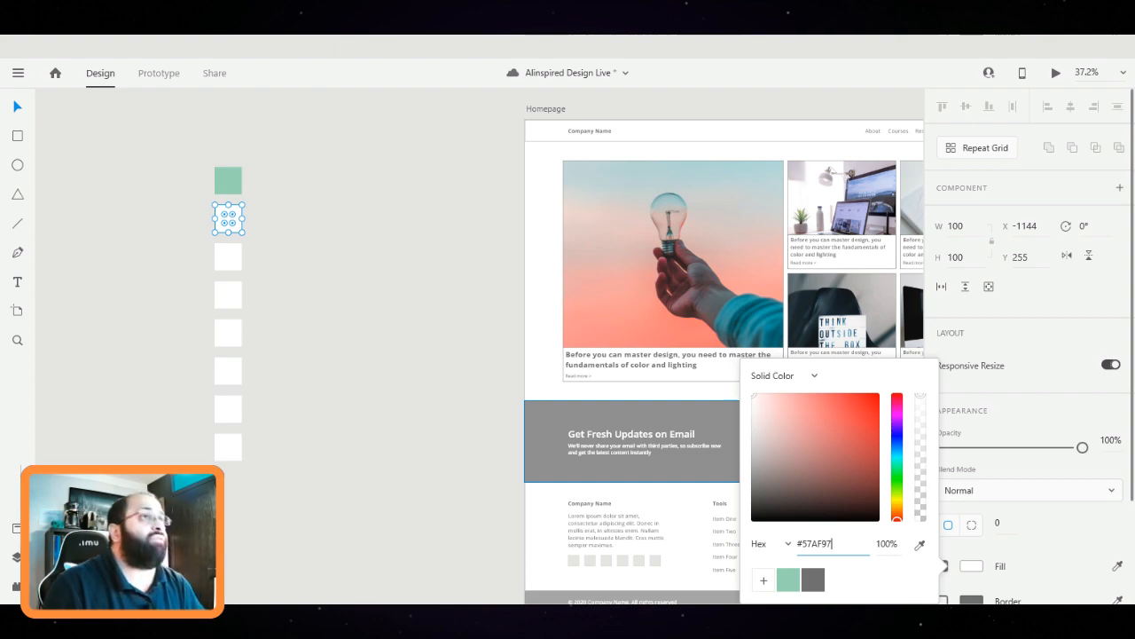
key("Return")
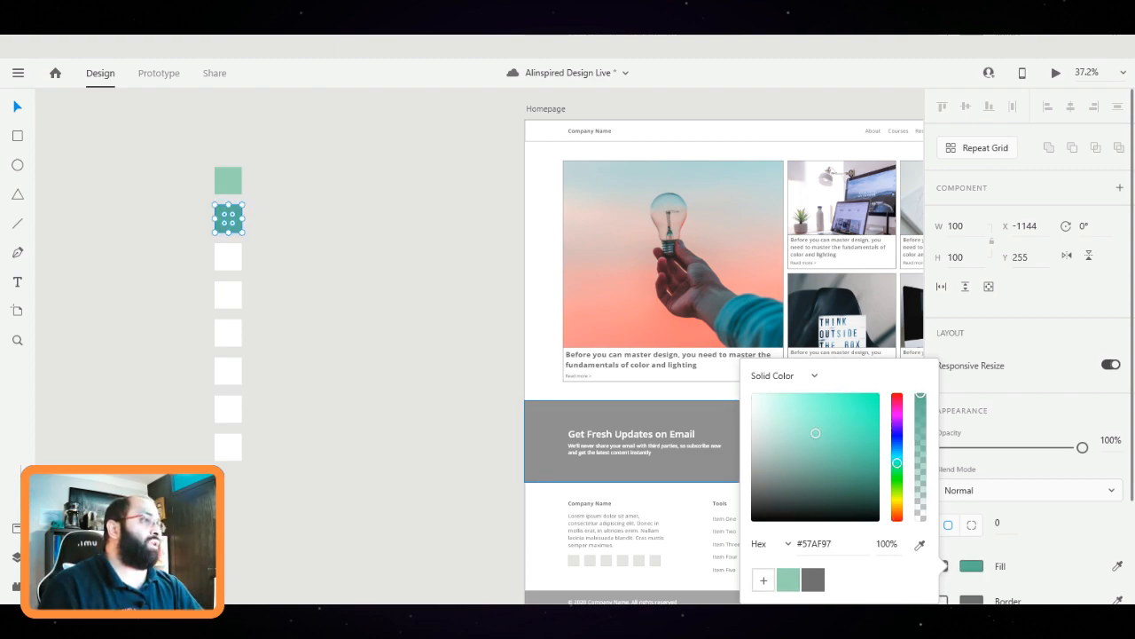
left_click(763, 581)
Fill the third square with #2D7064 and save that color as a swatch, discarding the stray white swatch
left_click(228, 256)
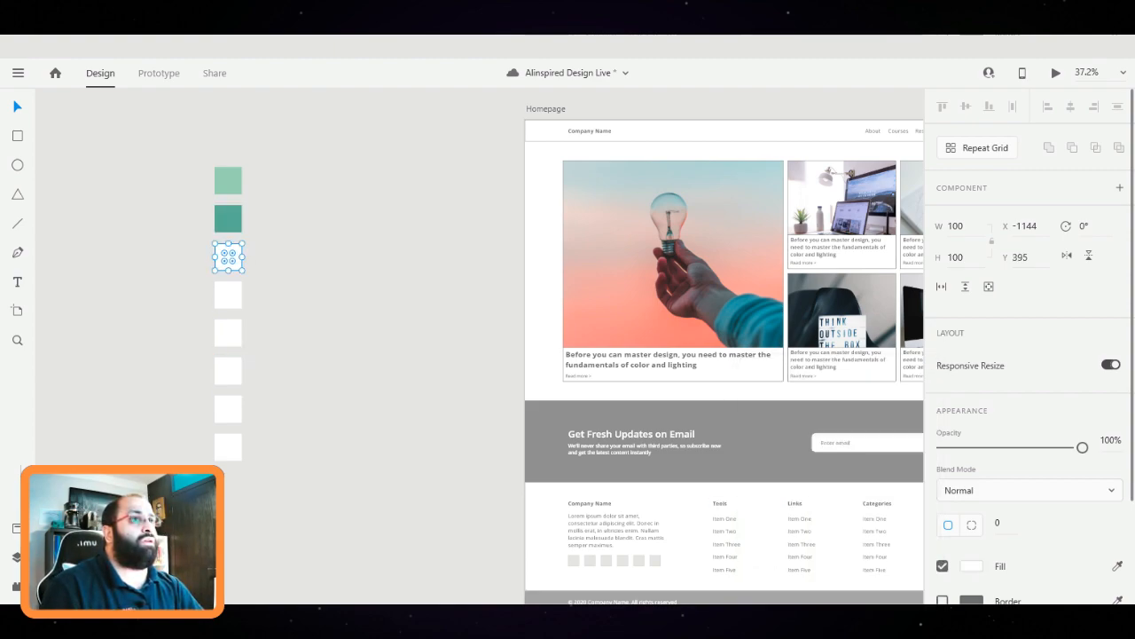
left_click(972, 566)
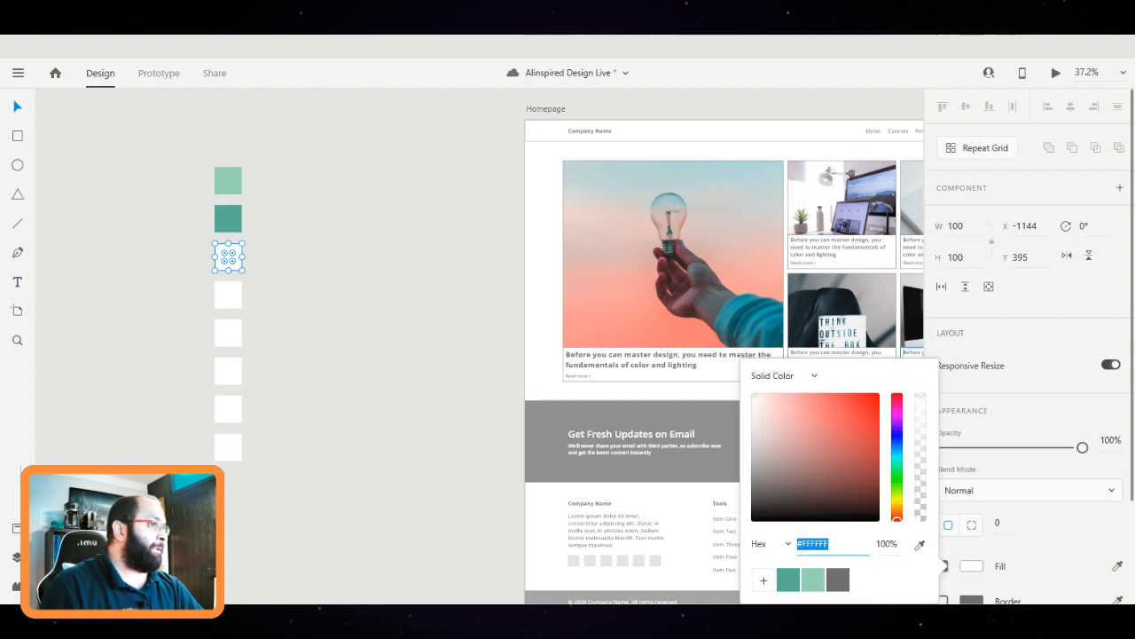
type("#")
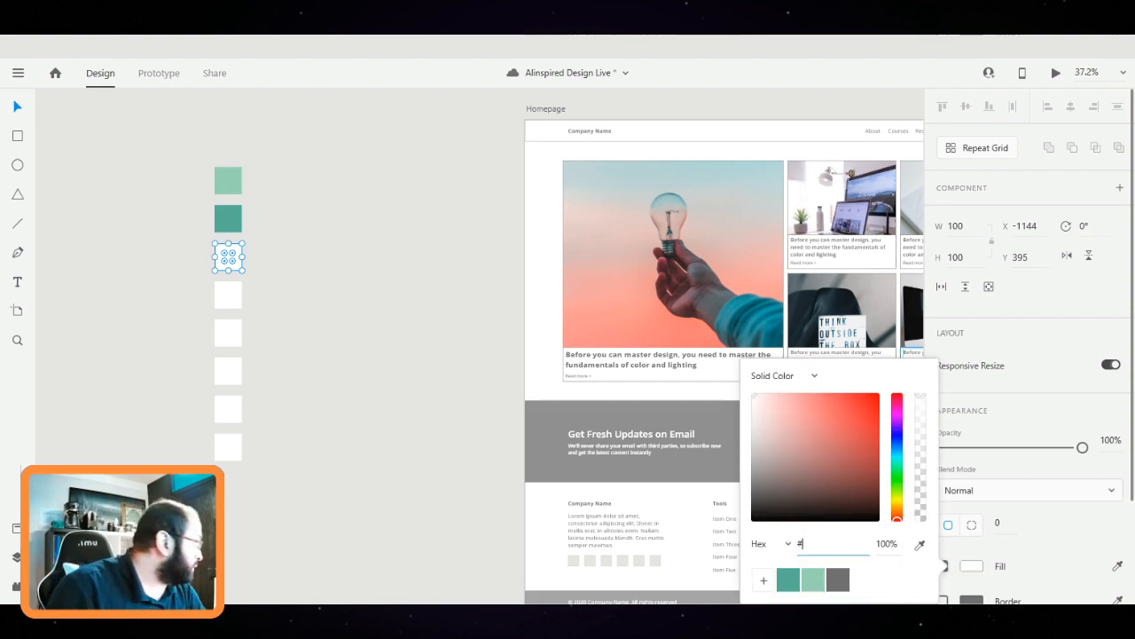
type("2D7064")
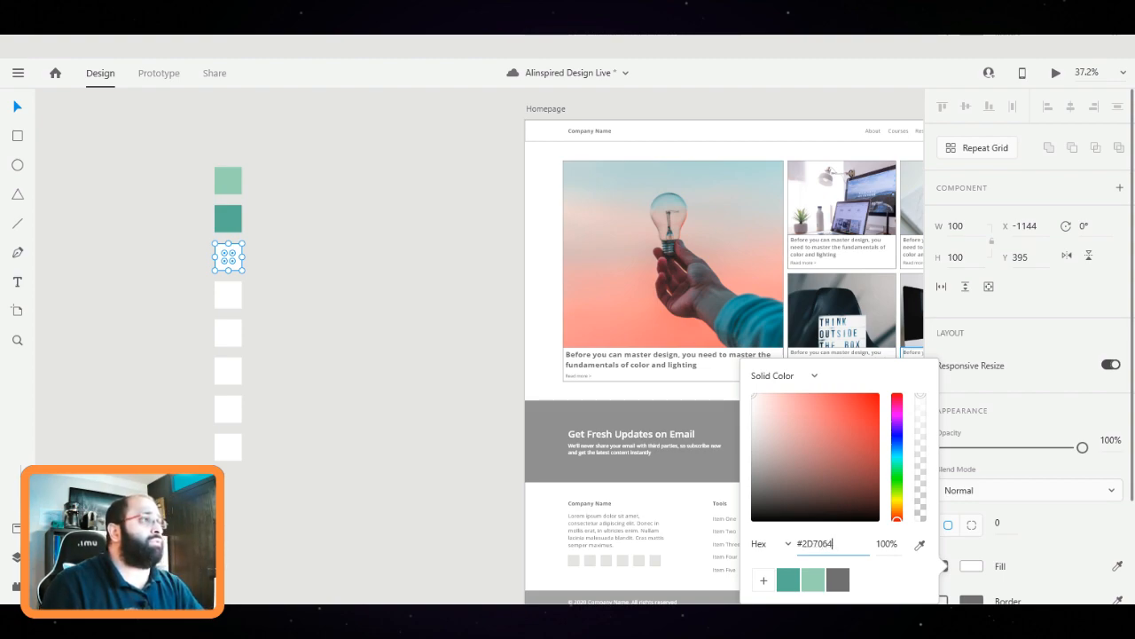
left_click(763, 580)
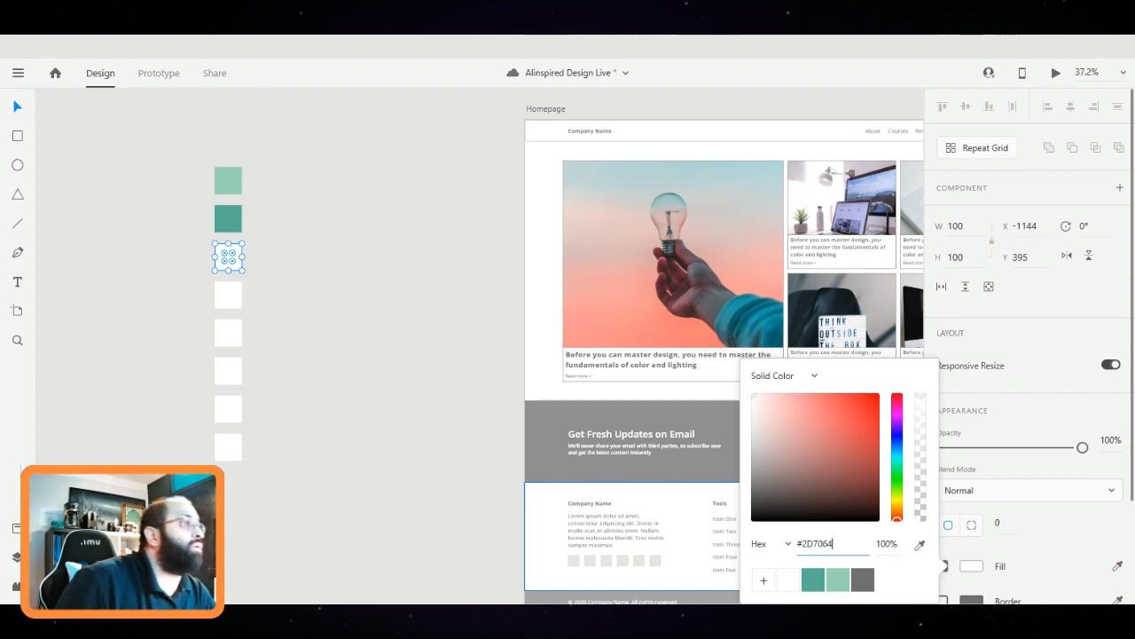
key("Return")
left_click(764, 580)
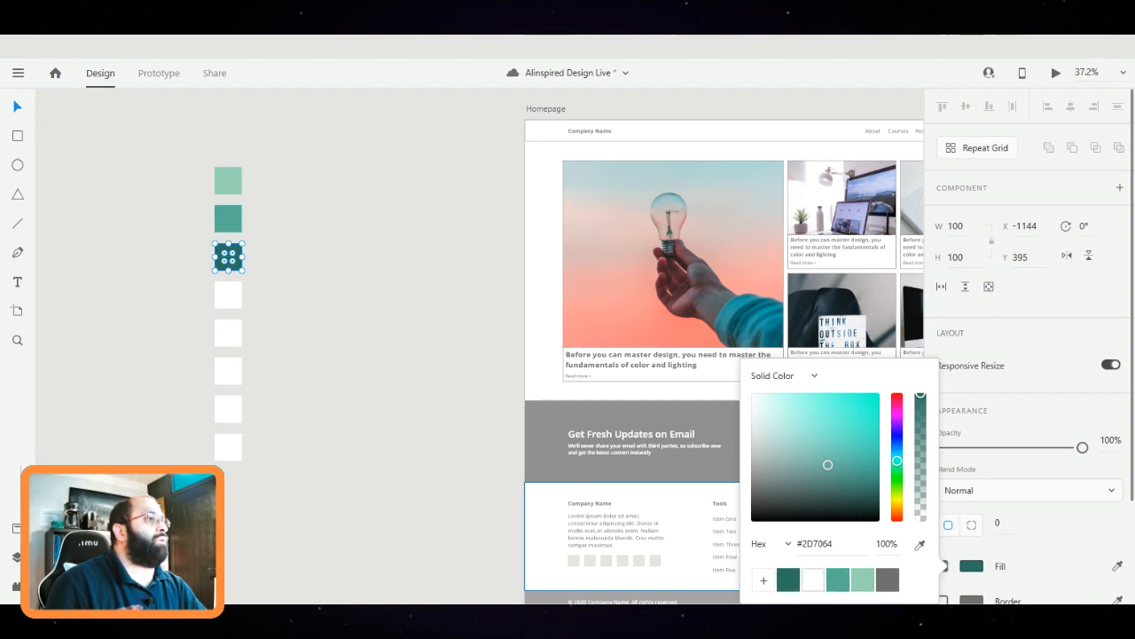
left_click_drag(814, 580, 813, 532)
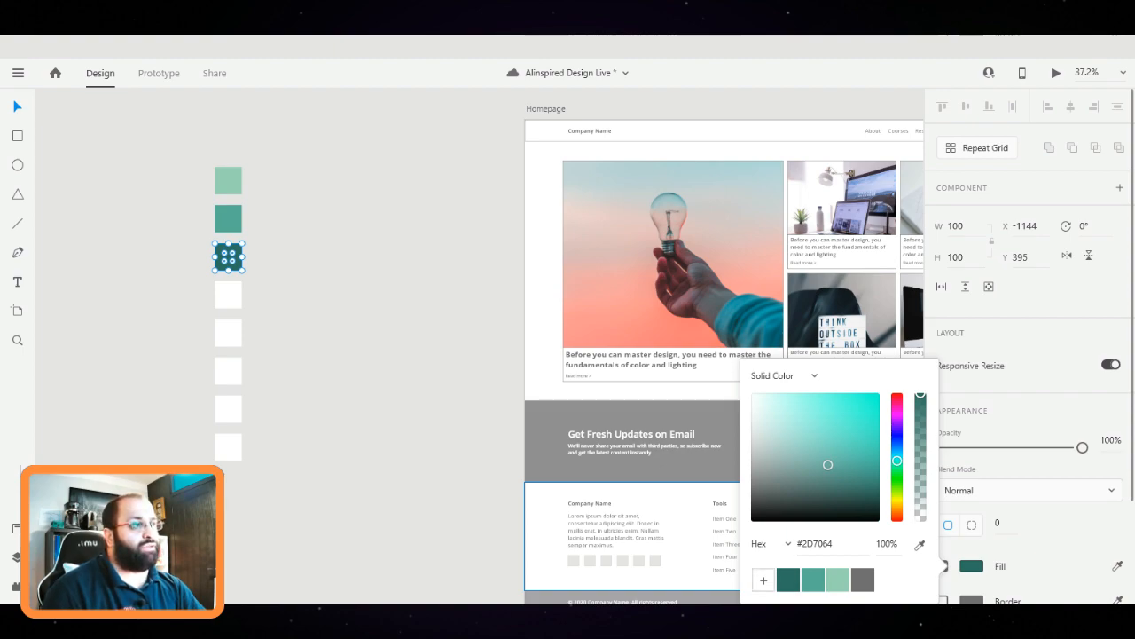
left_click(814, 544)
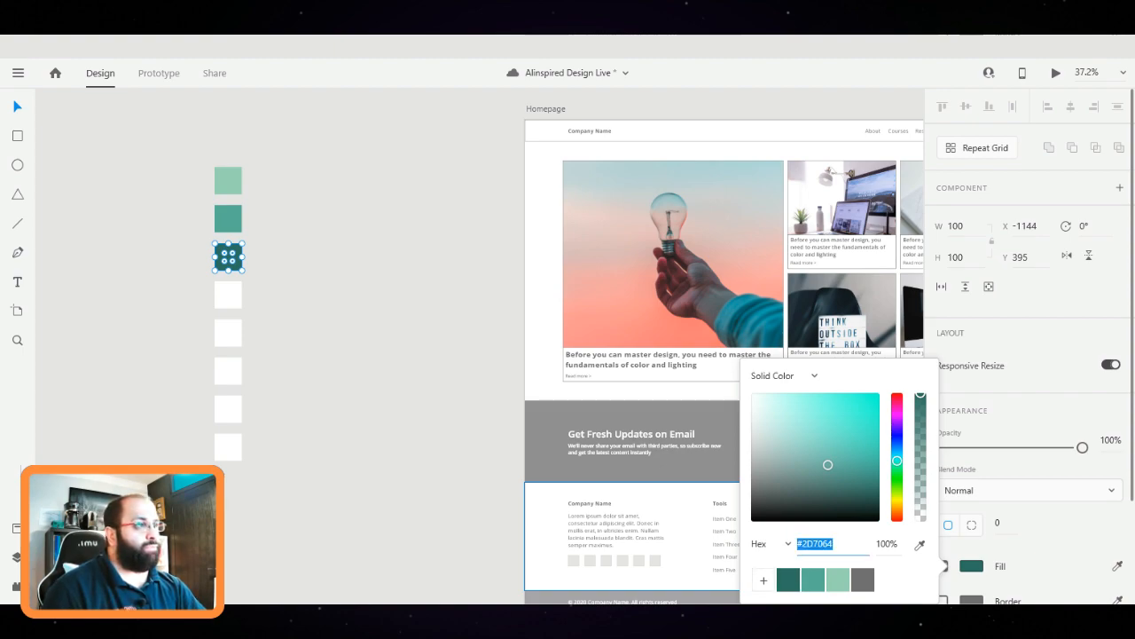
Change the third square's fill to #B4DBD4
key("BackSpace")
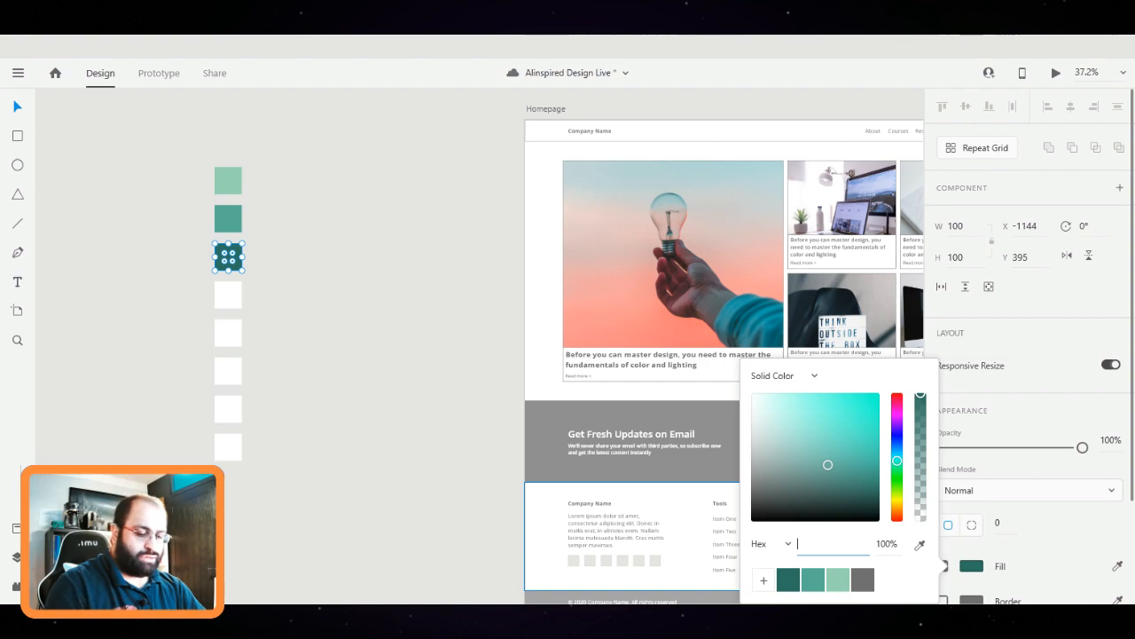
type("#B4DBD4")
key("Return")
left_click(763, 581)
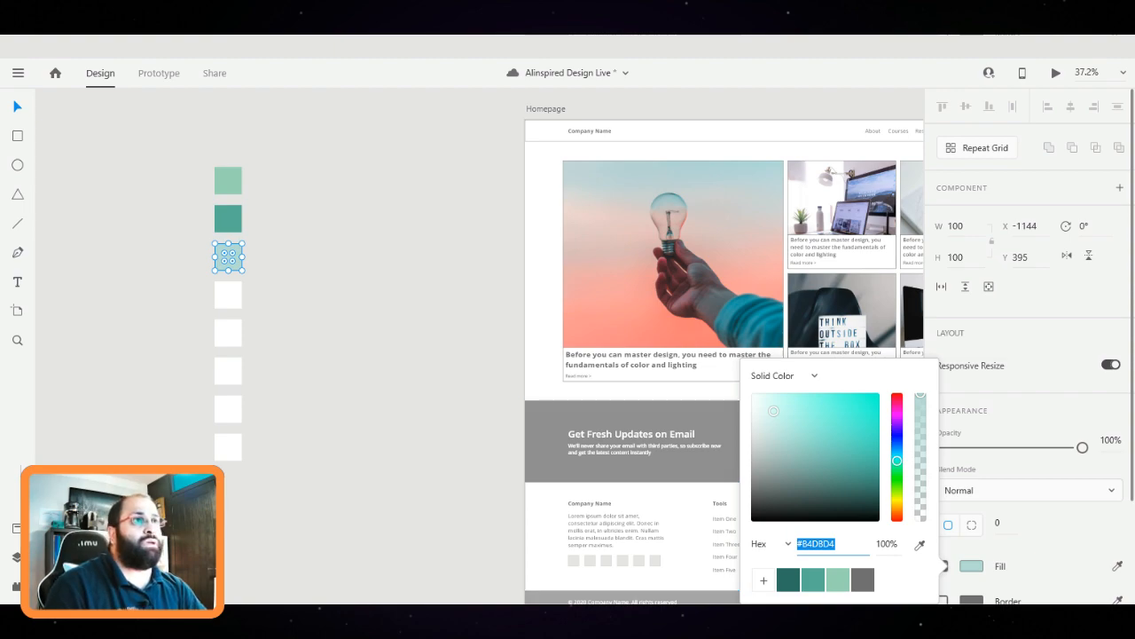
left_click(292, 266)
left_click(228, 256)
Fill the fourth square in the column with #E4988B and save that color as a swatch
left_click_drag(265, 292, 209, 303)
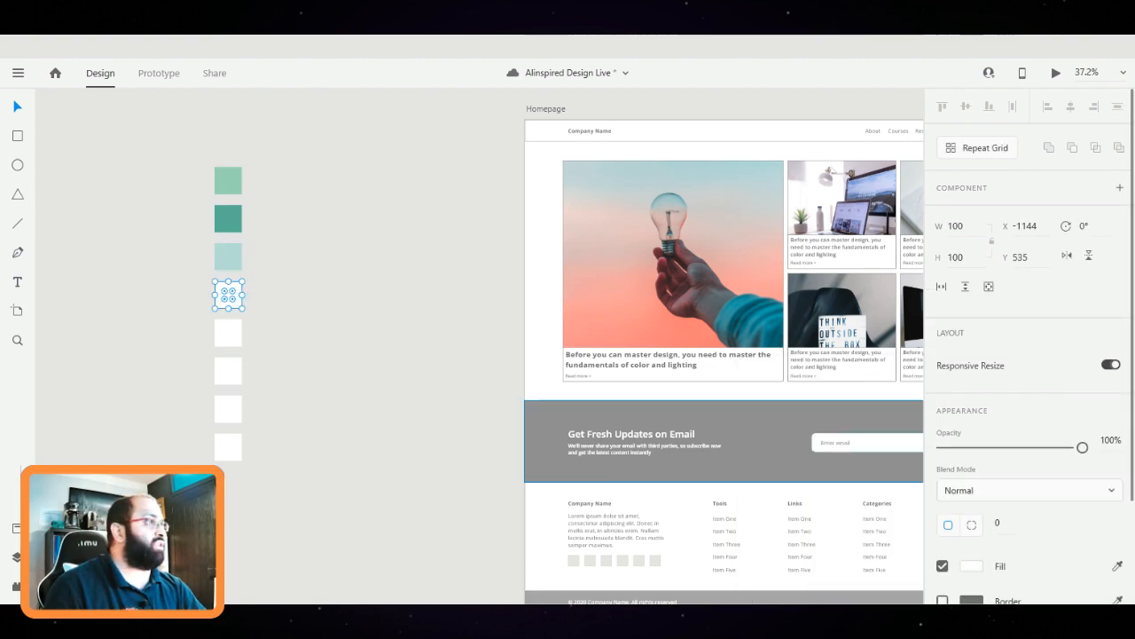
left_click(971, 565)
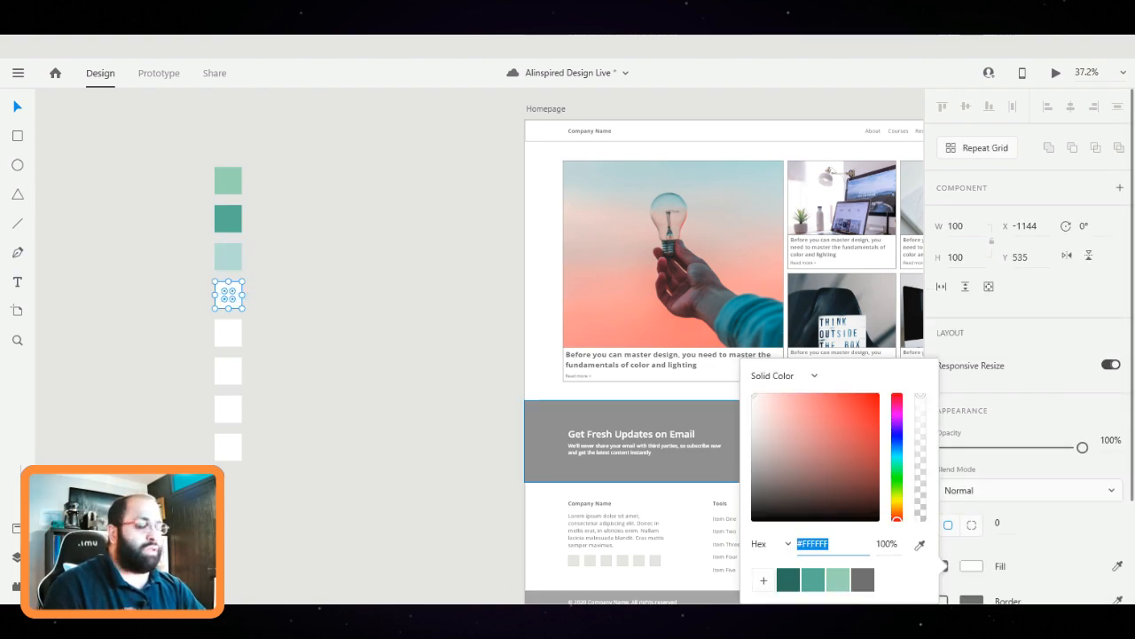
type("#")
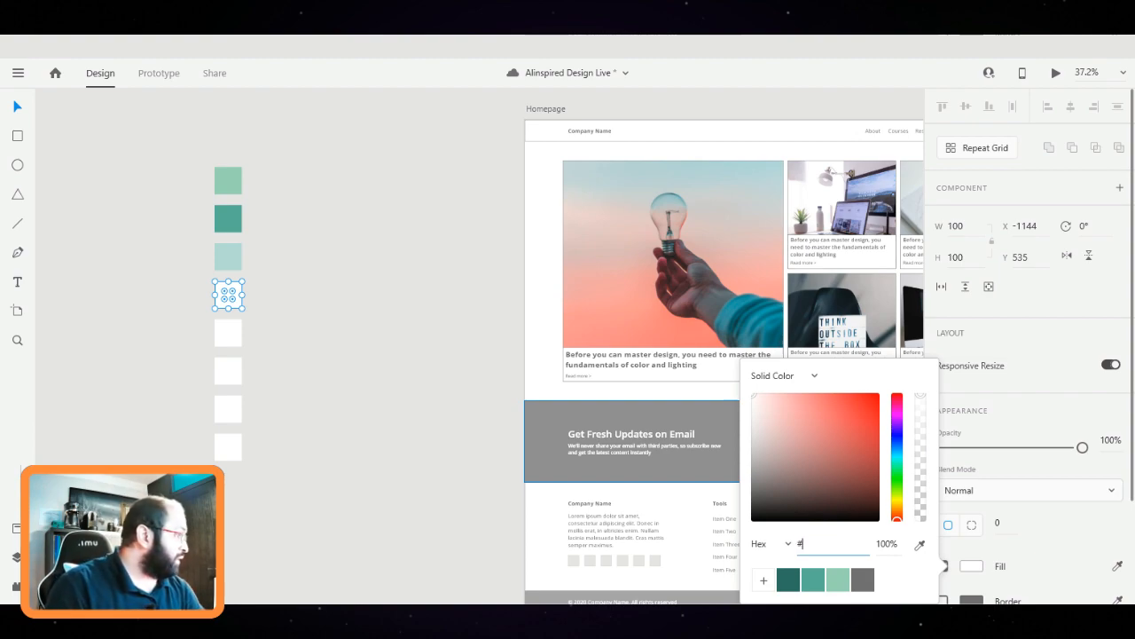
type("E4")
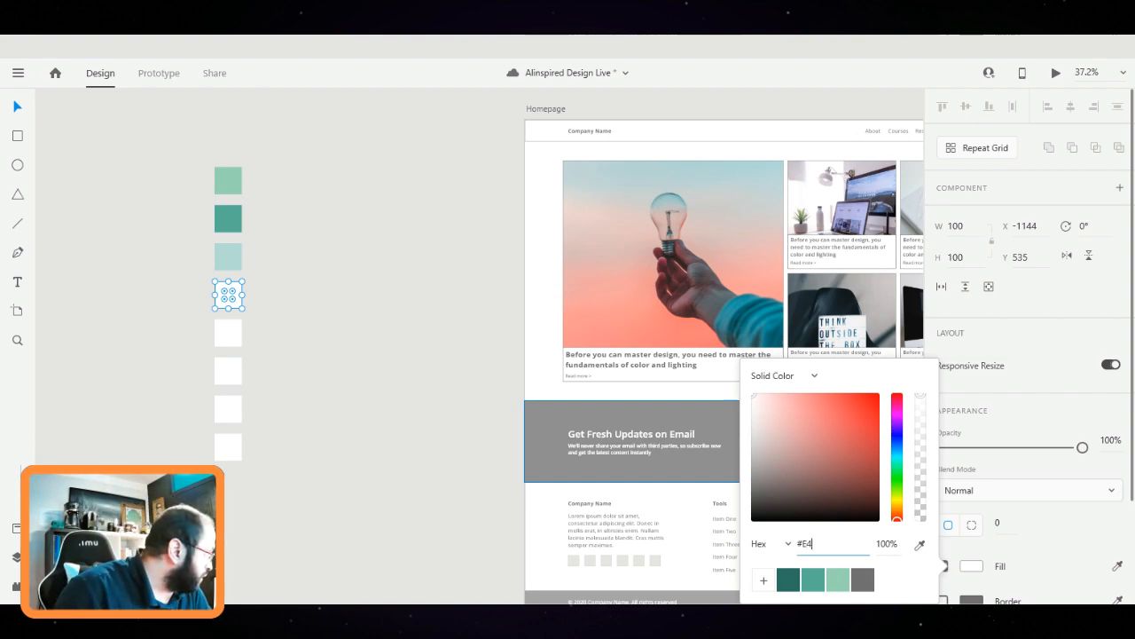
type("98")
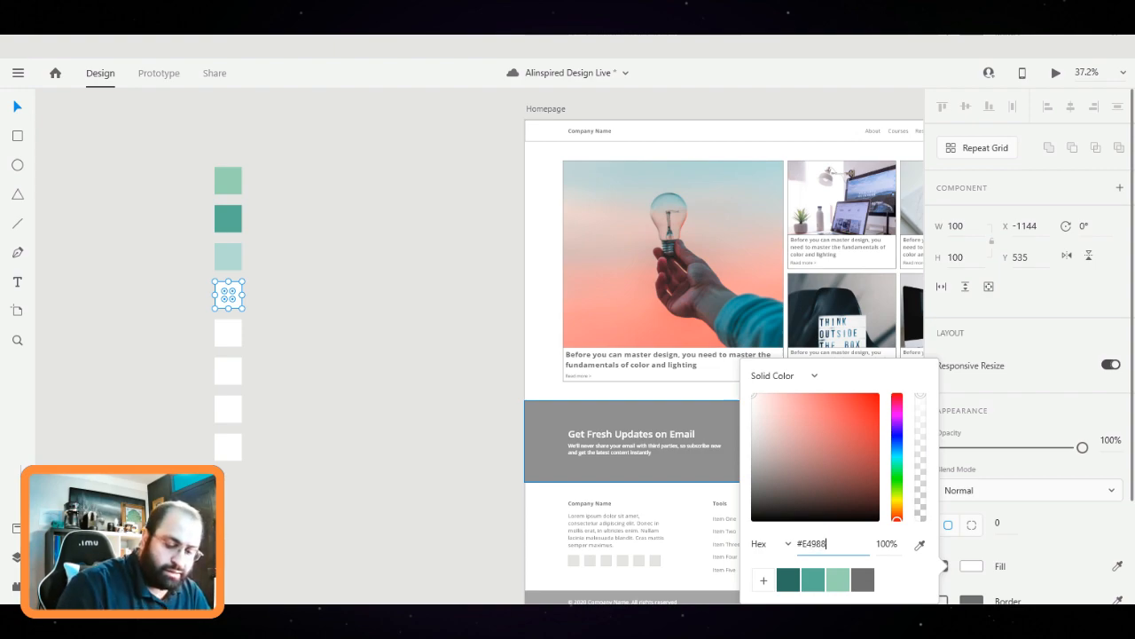
type("B")
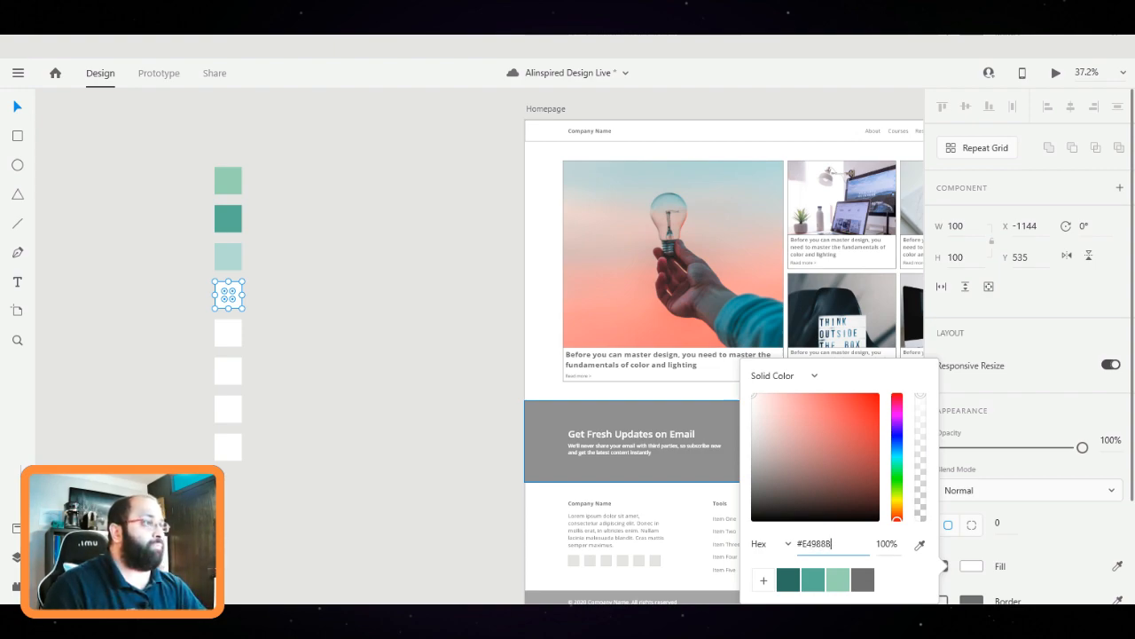
key("Return")
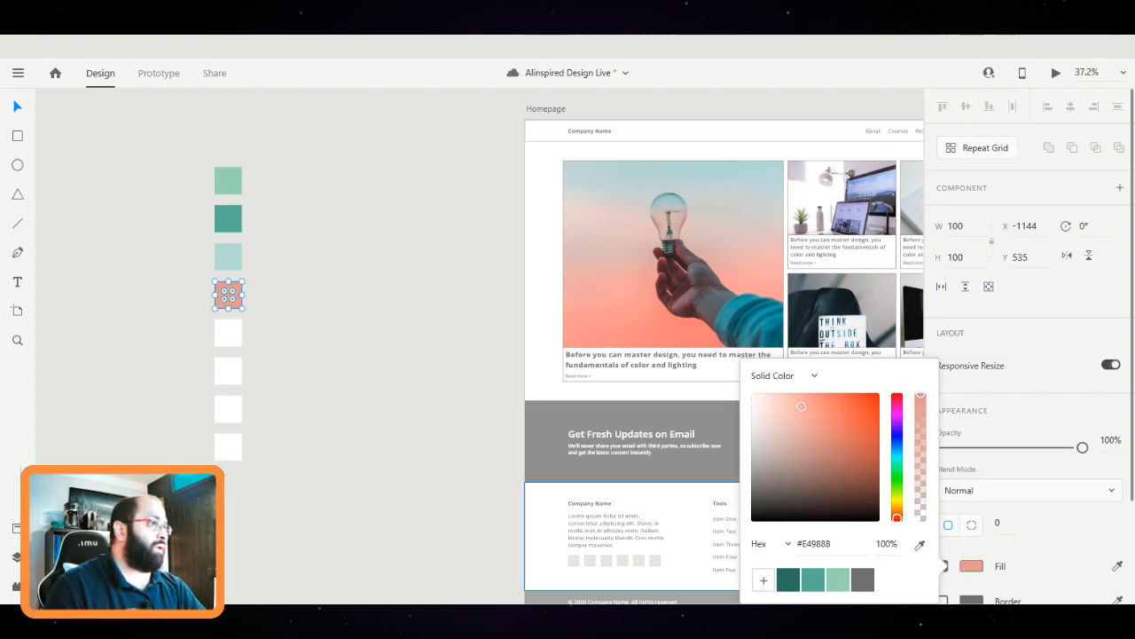
Fill the fifth square in the column with #E72637 and save that color as a swatch
left_click(228, 332)
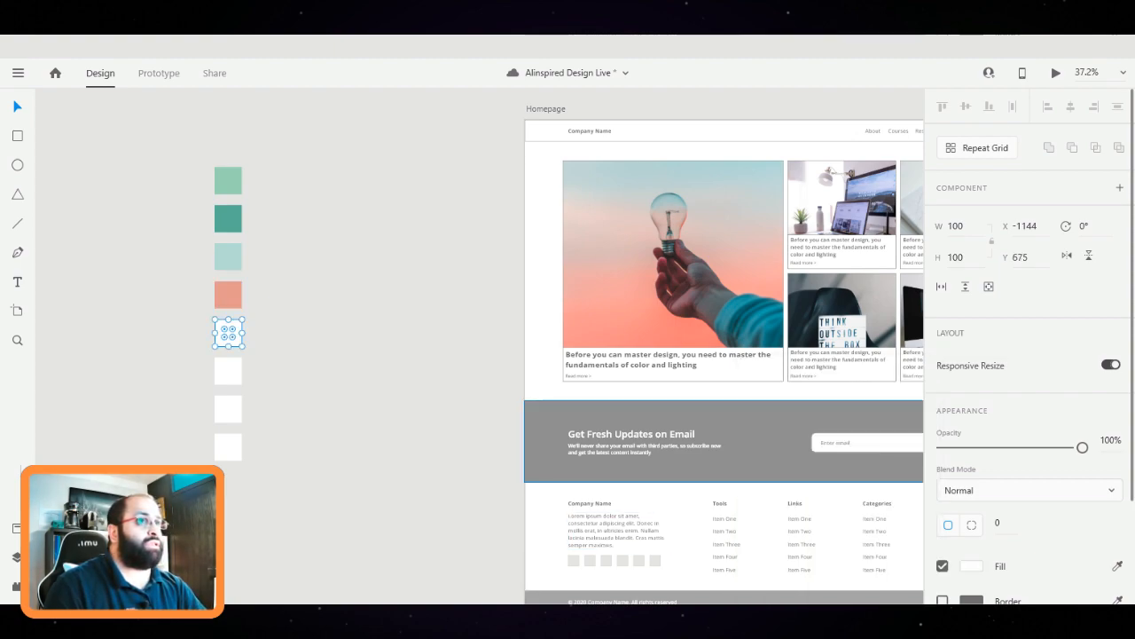
left_click(972, 565)
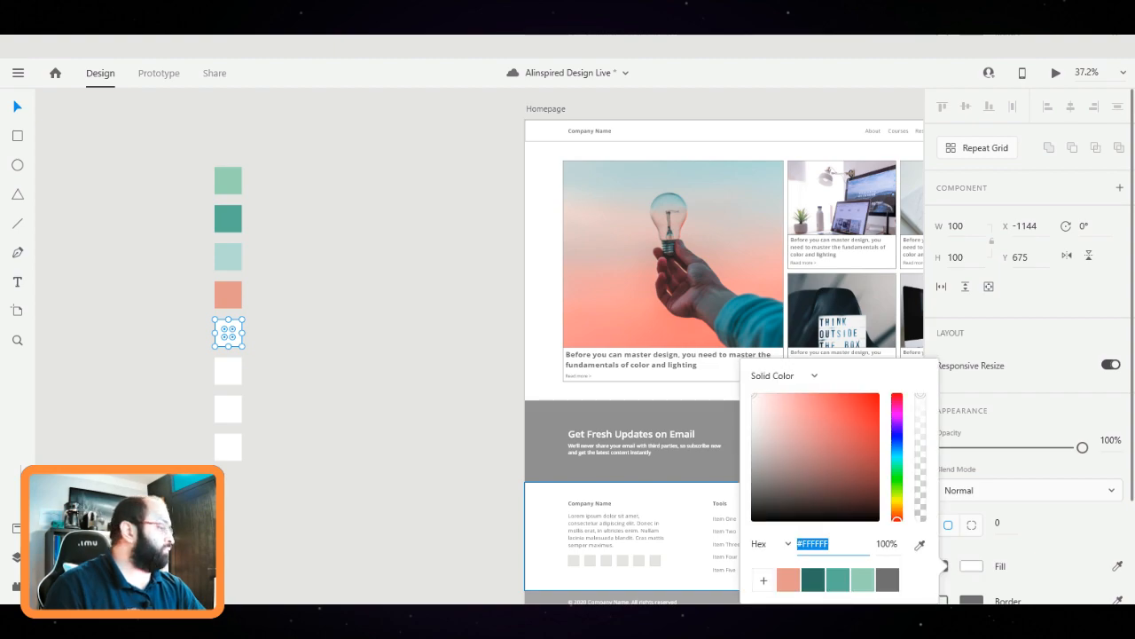
type("#")
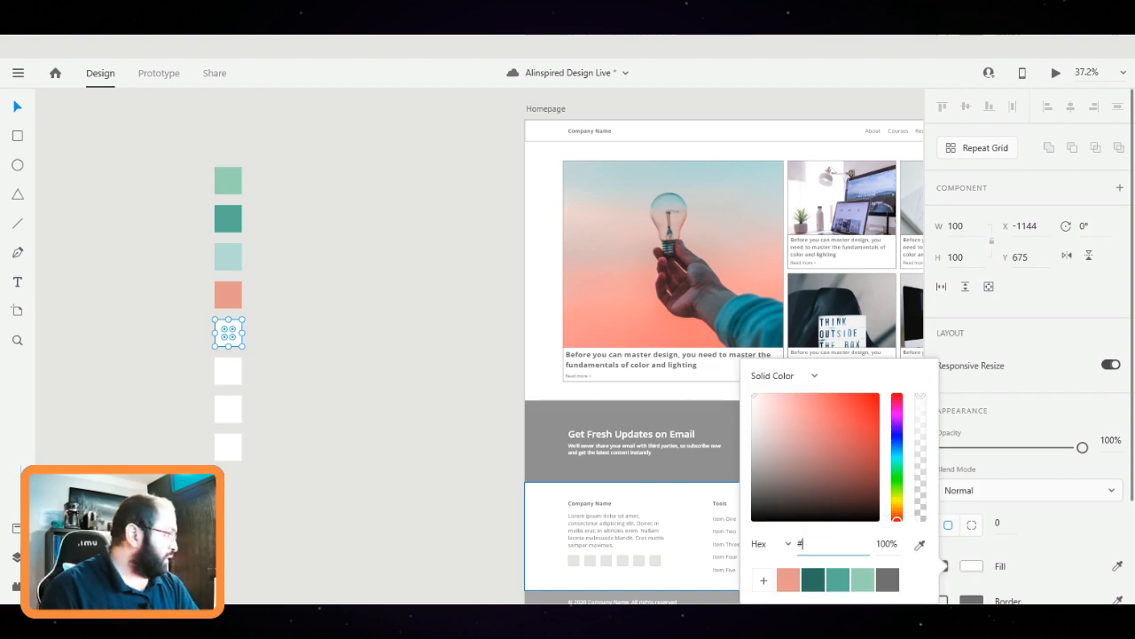
type("E7")
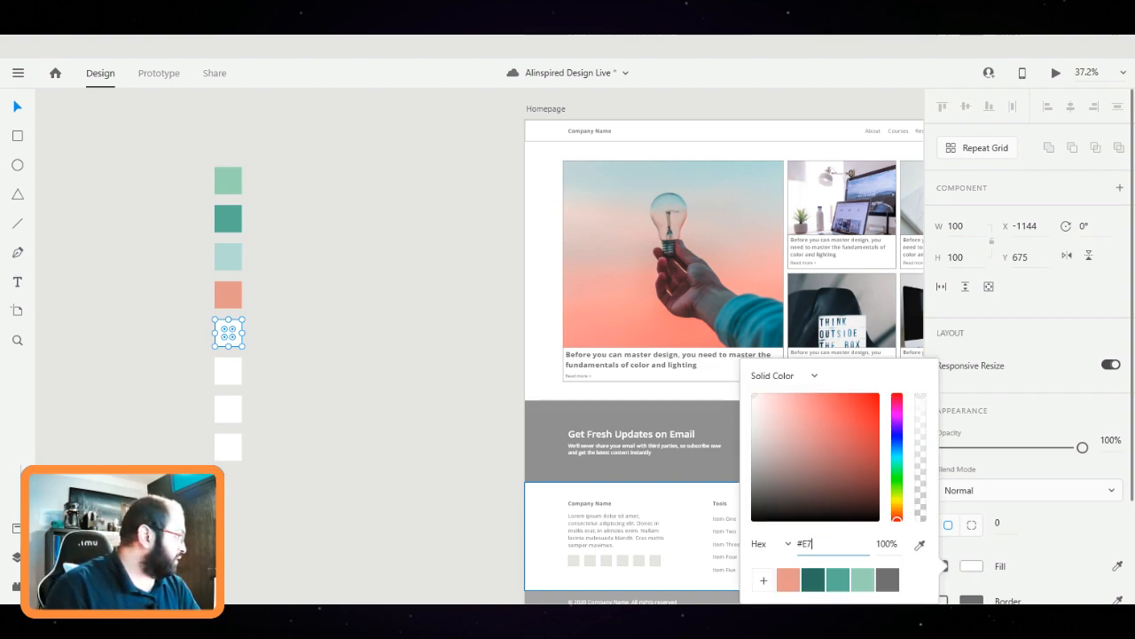
type("263")
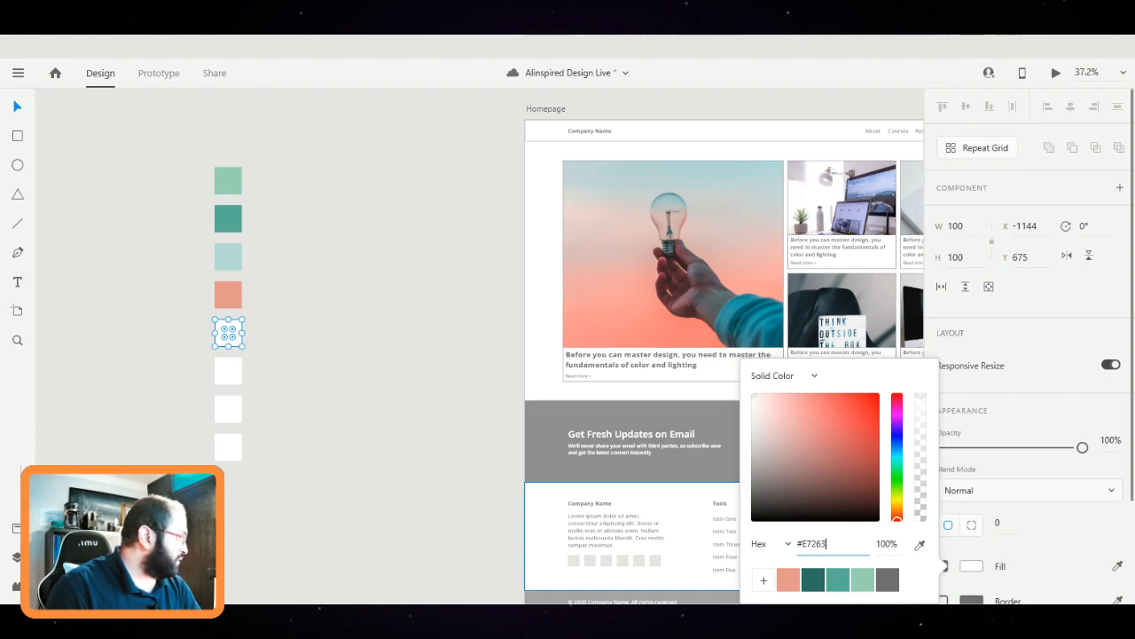
type("7")
key("Return")
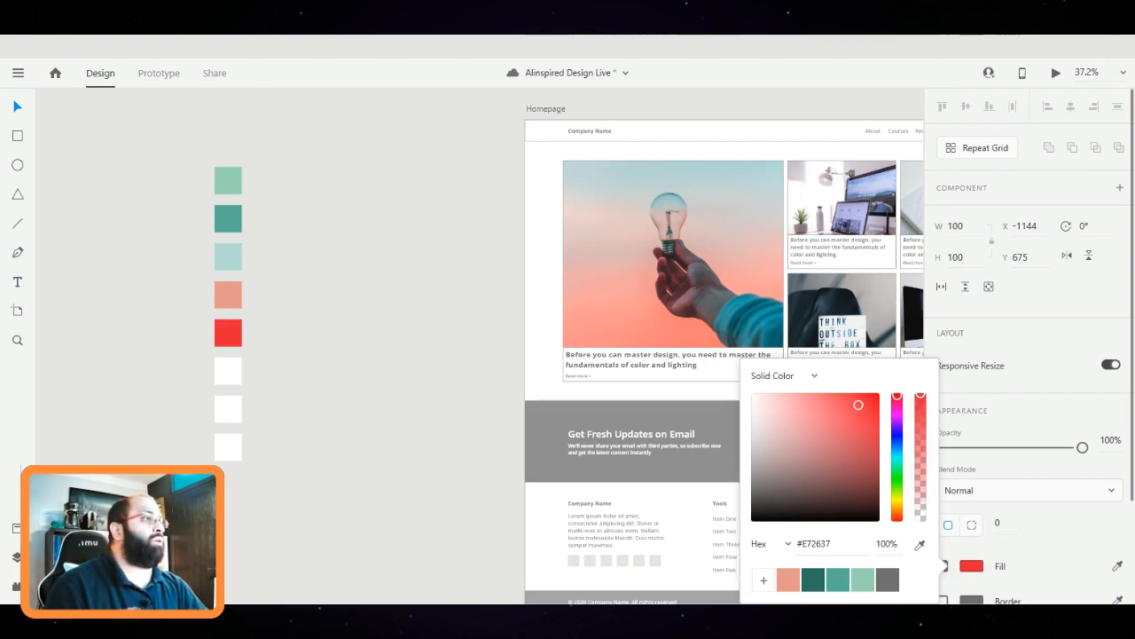
Save the document, fill the sixth square with #1B2137 and keep that color as a swatch
left_click(228, 371)
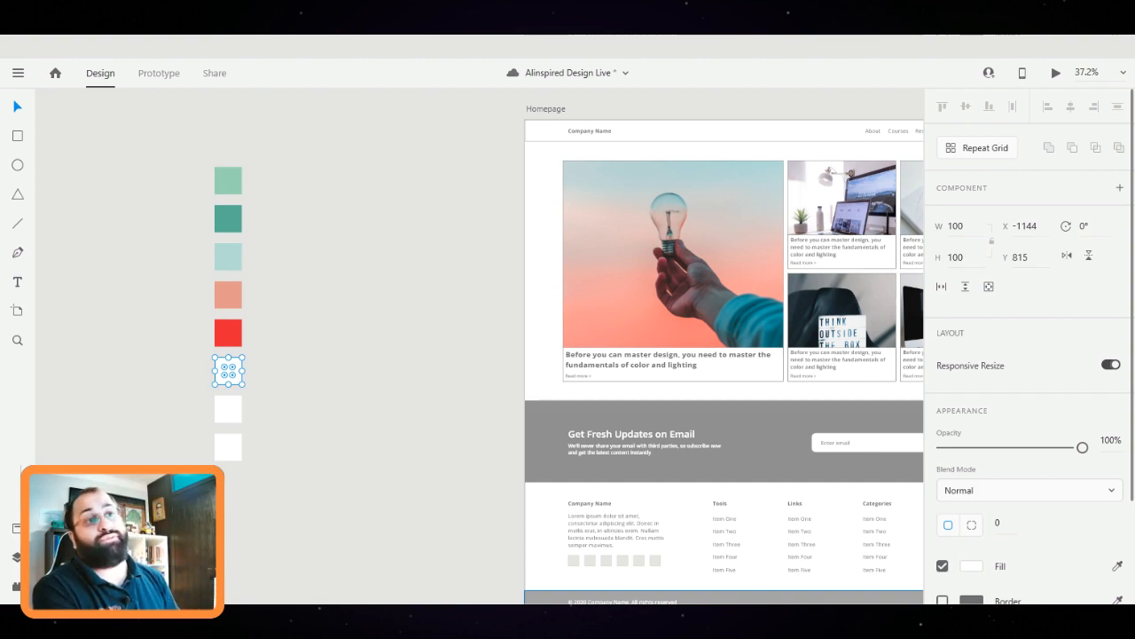
key("ctrl+s")
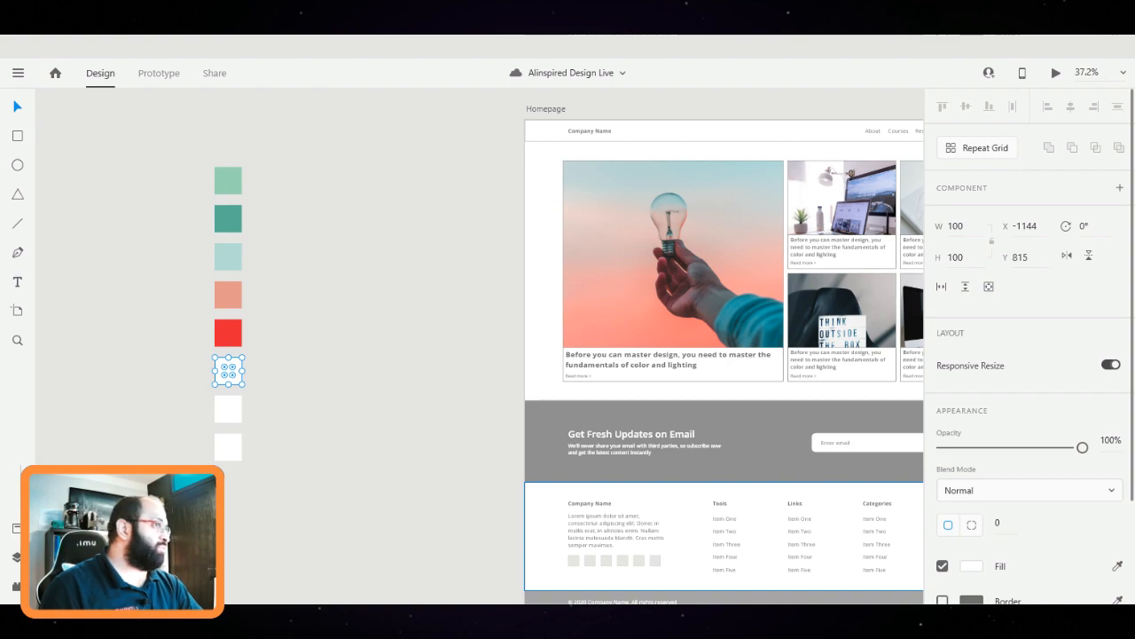
left_click(971, 566)
type("#")
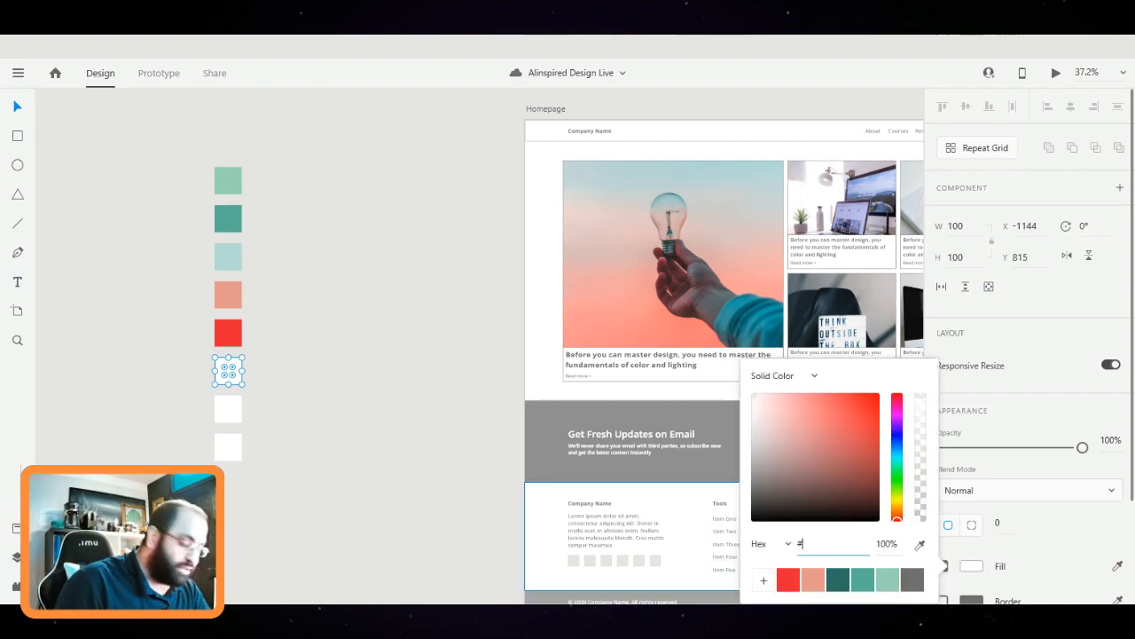
type("1")
type("8")
type("2137")
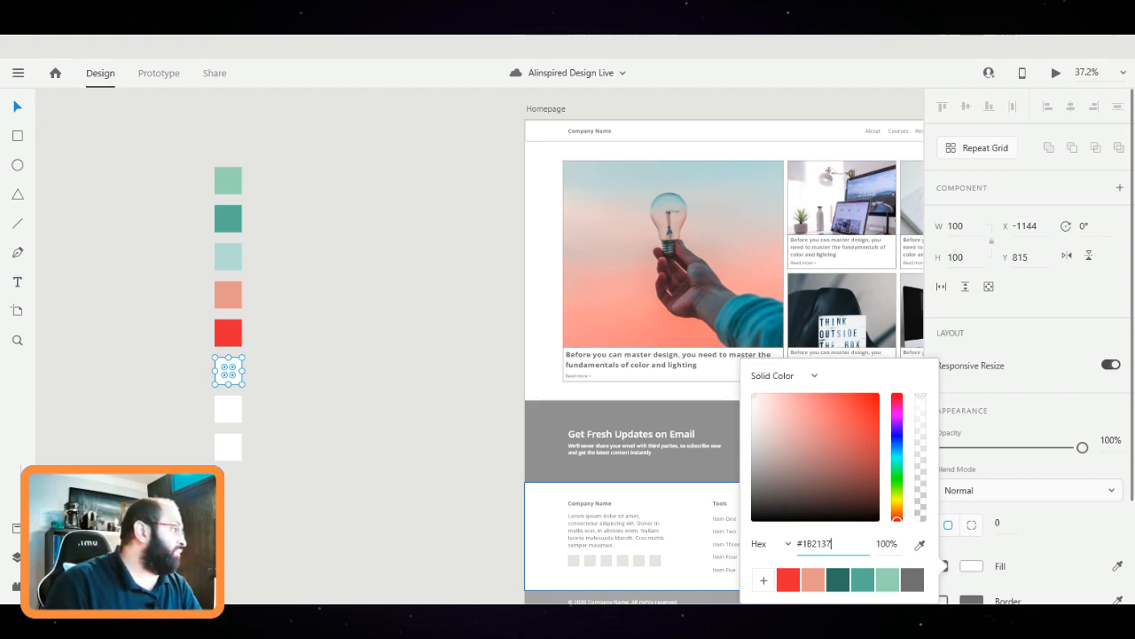
key("Return")
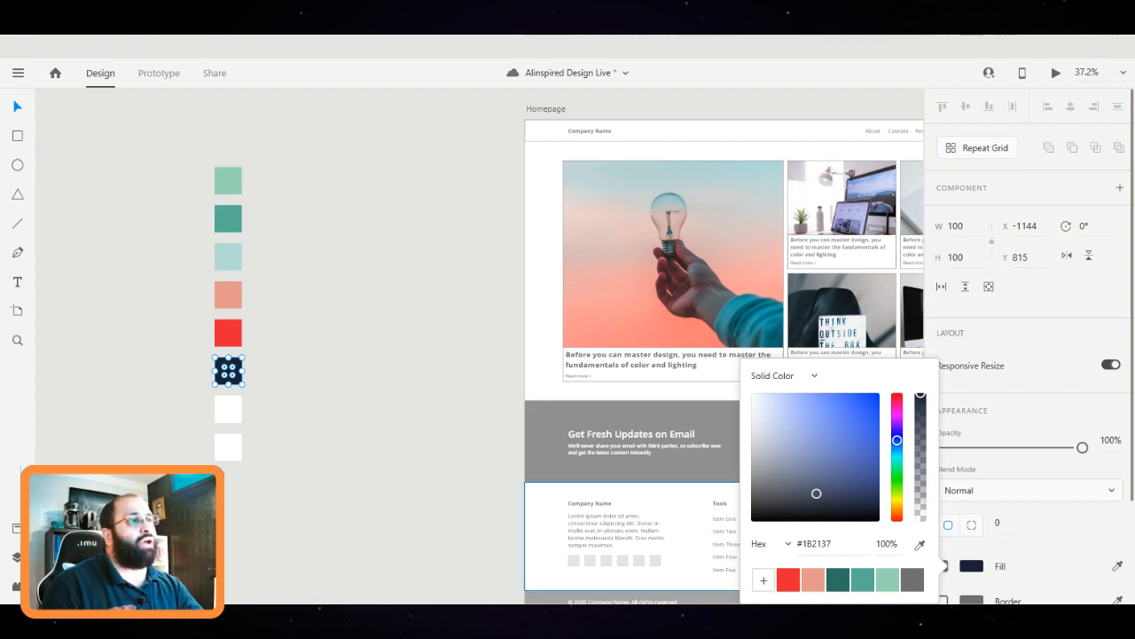
left_click(763, 580)
Fill the seventh square in the column with #3F3C36 and save that color as a swatch
left_click_drag(290, 410, 218, 418)
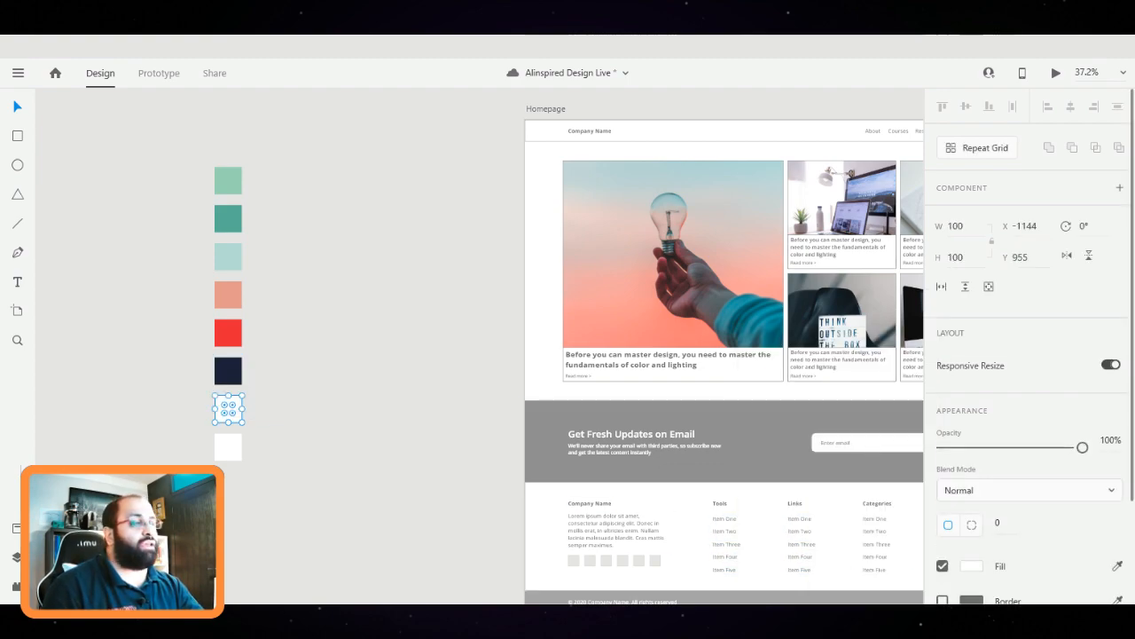
left_click(972, 565)
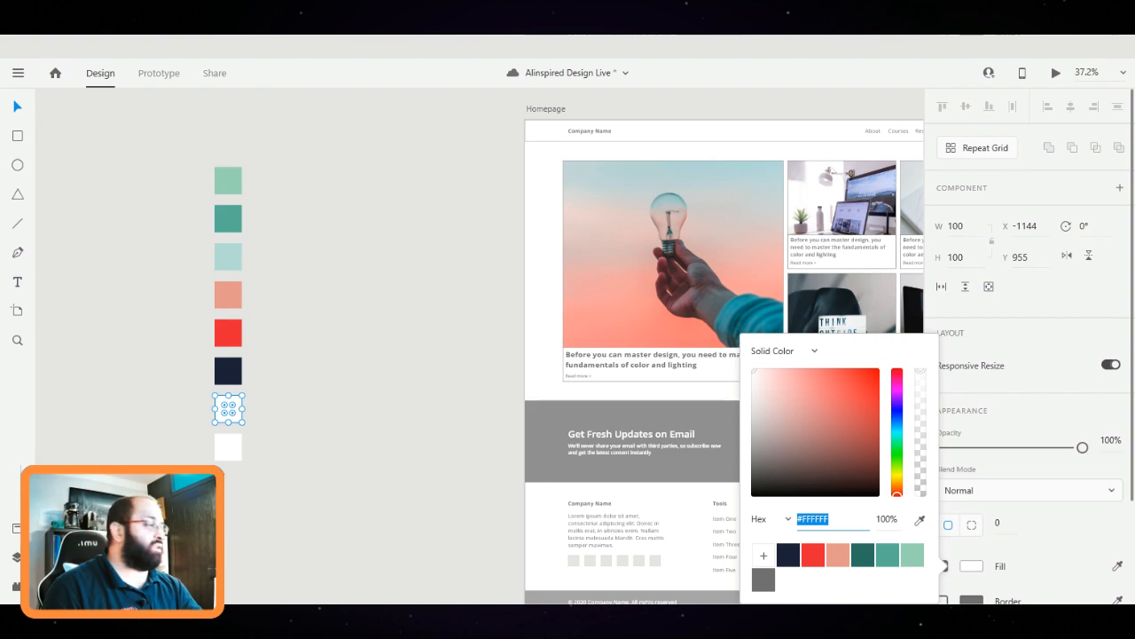
type("#")
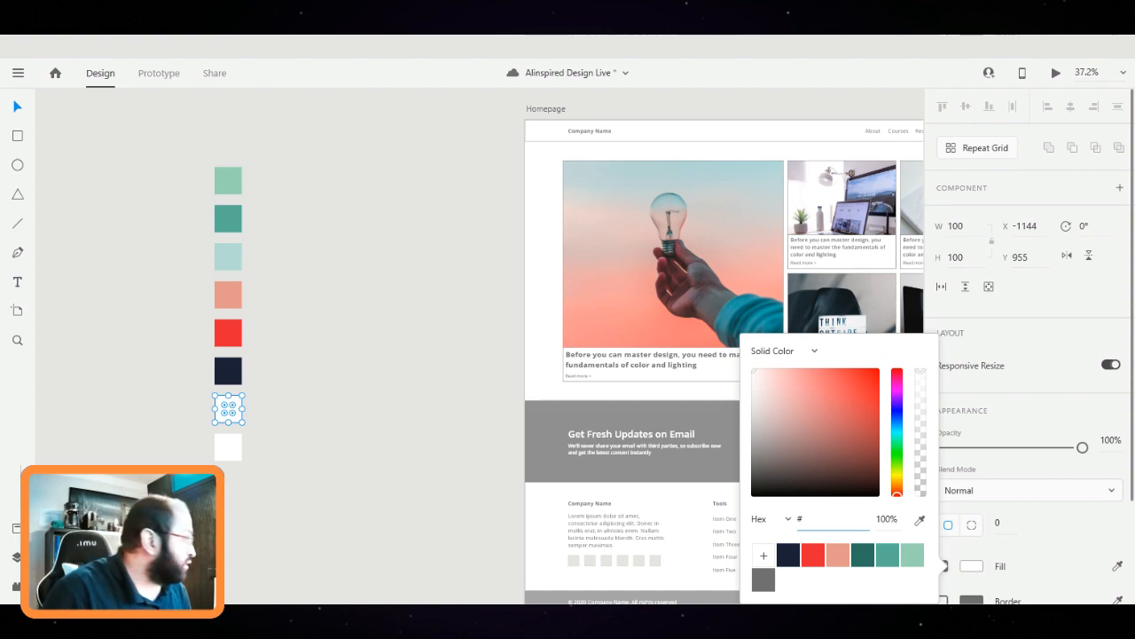
type("3F3")
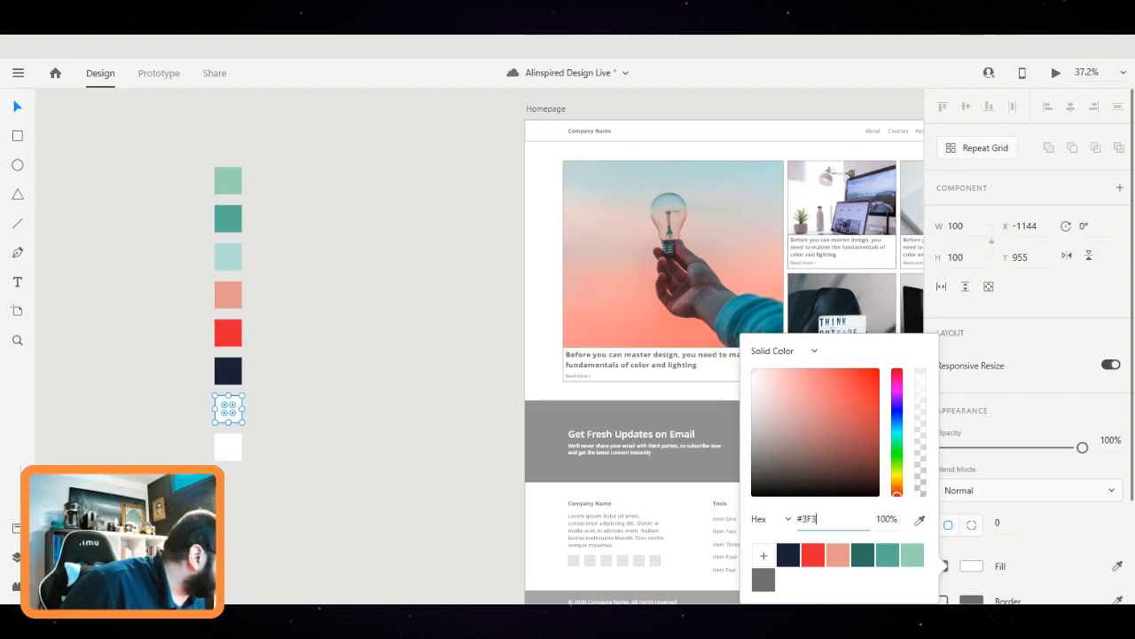
type("C")
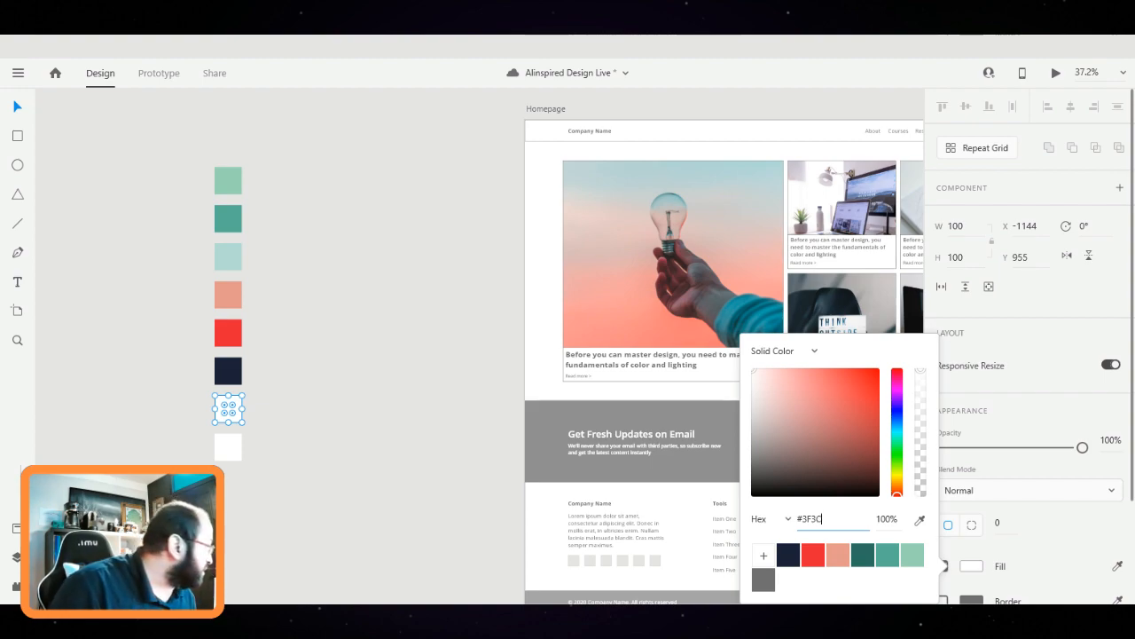
type("36")
key("Return")
left_click(763, 555)
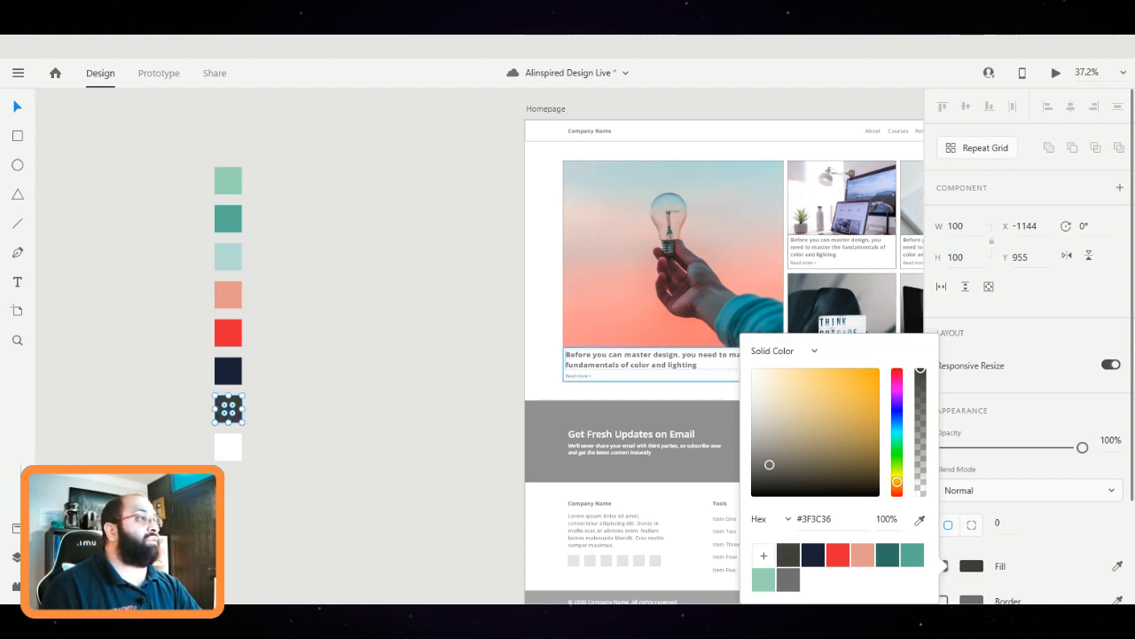
key("Escape")
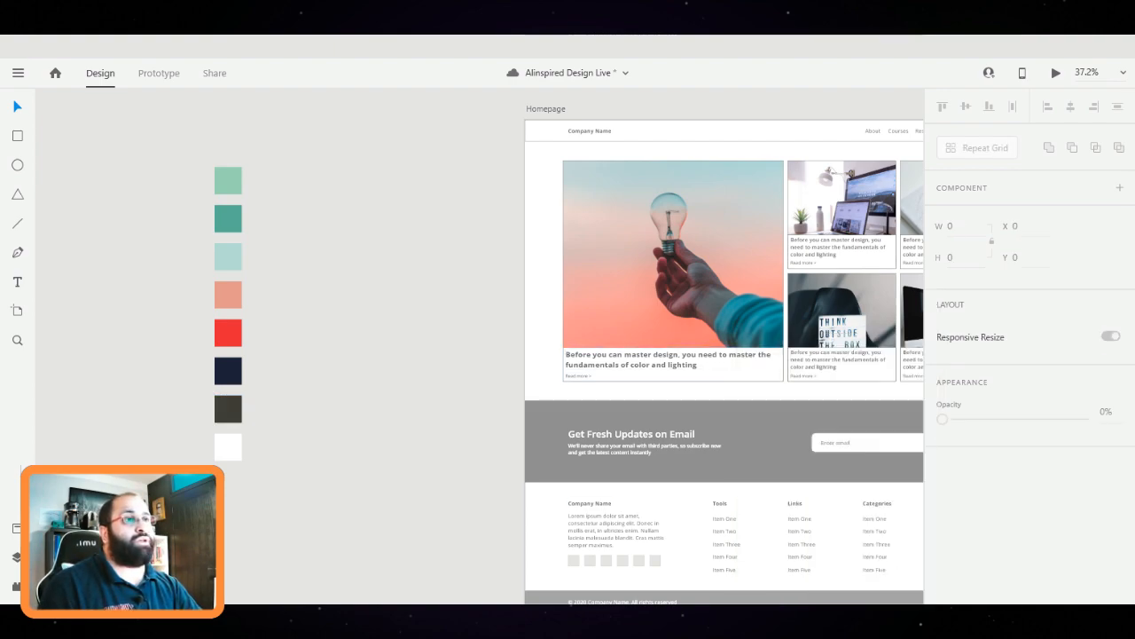
Delete the unused eighth white square at the end of the column and save the document
left_click_drag(299, 511, 220, 444)
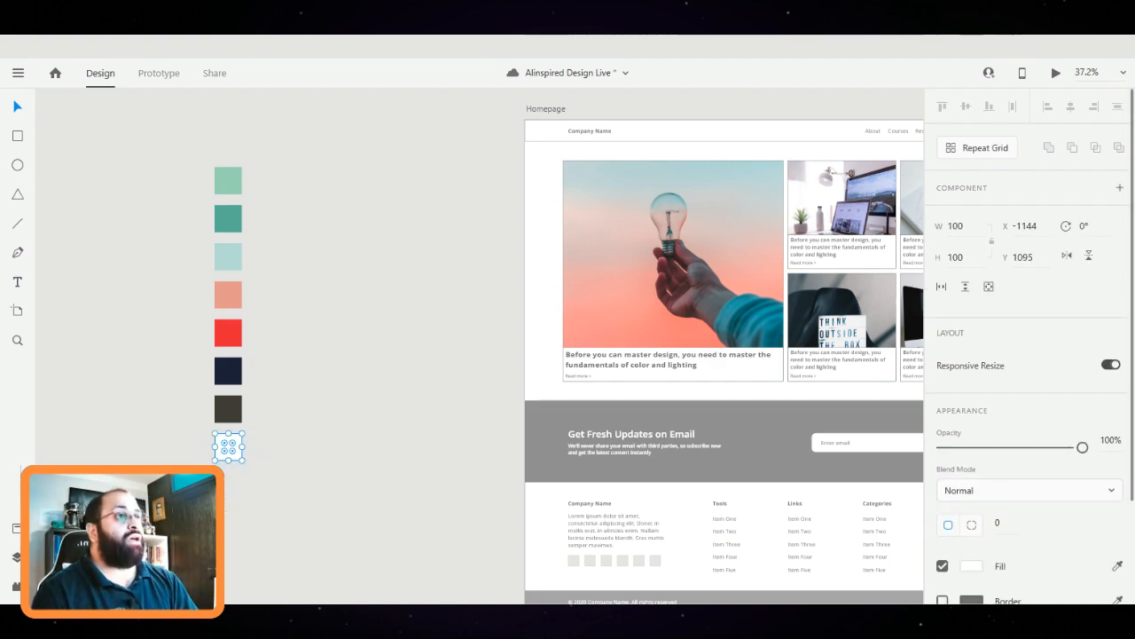
key("Delete")
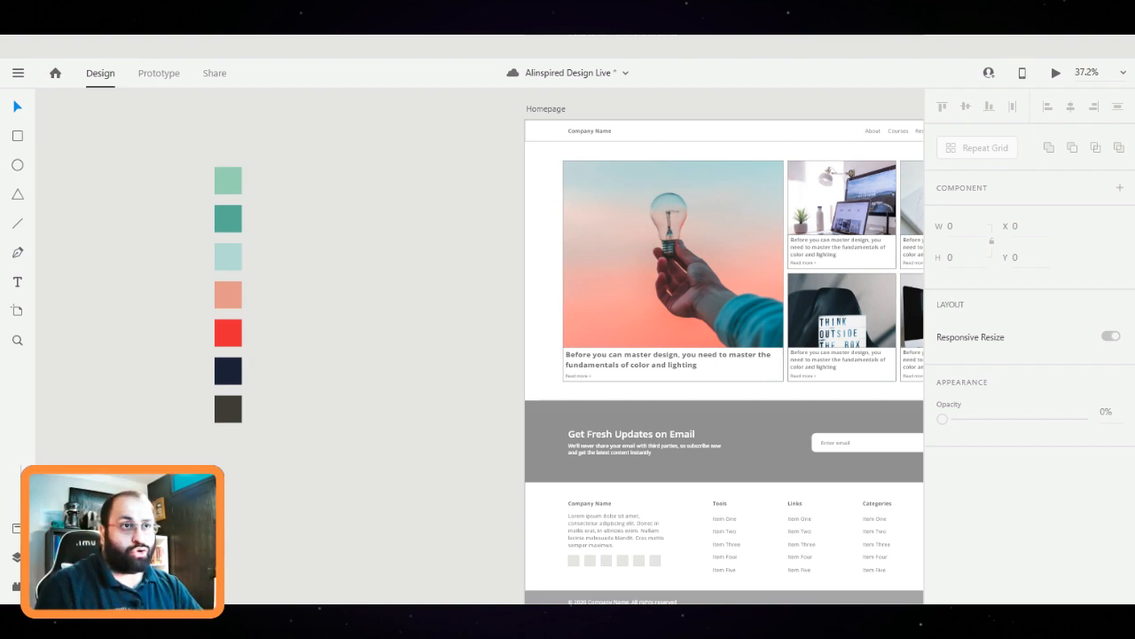
key("ctrl+s")
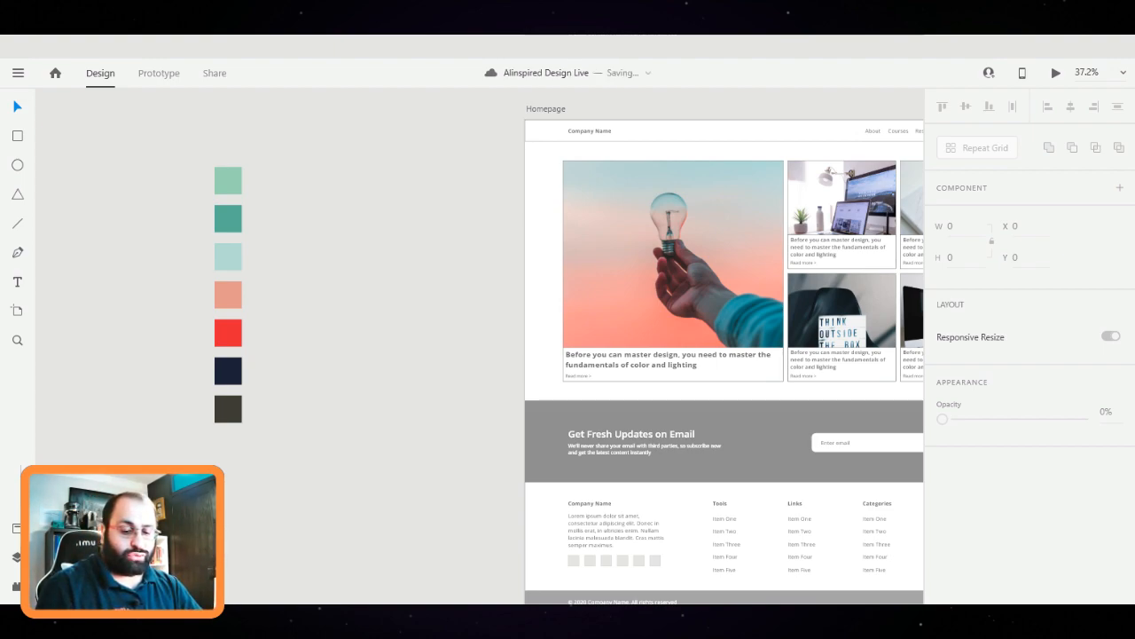
Show the document assets and add the fill colors of all seven palette squares to them
key("ctrl+shift+y")
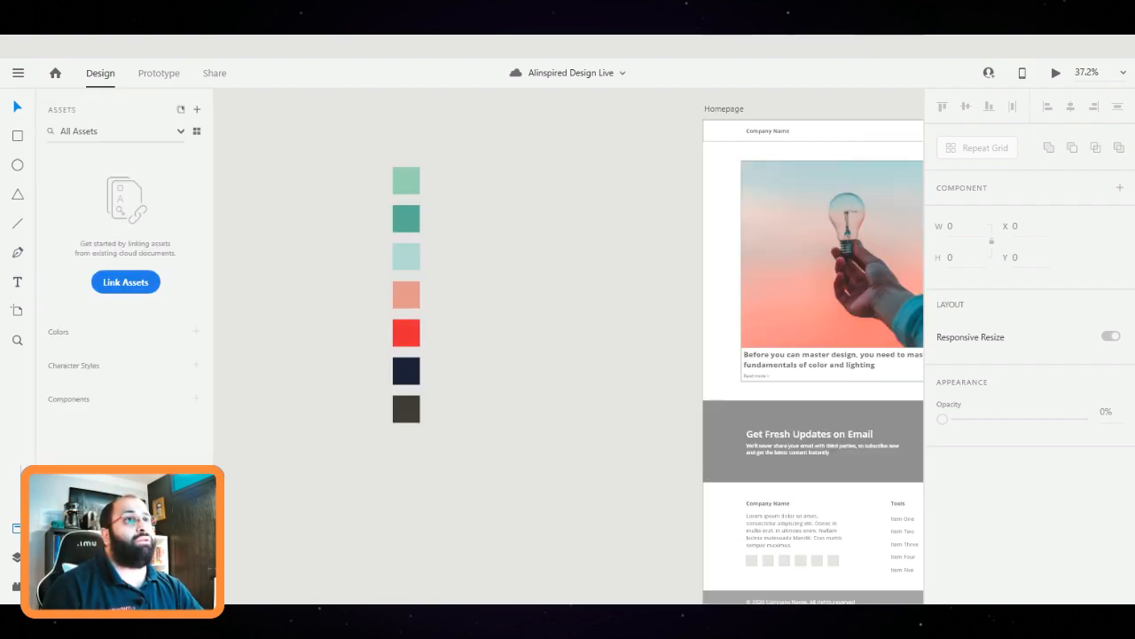
left_click_drag(328, 144, 502, 483)
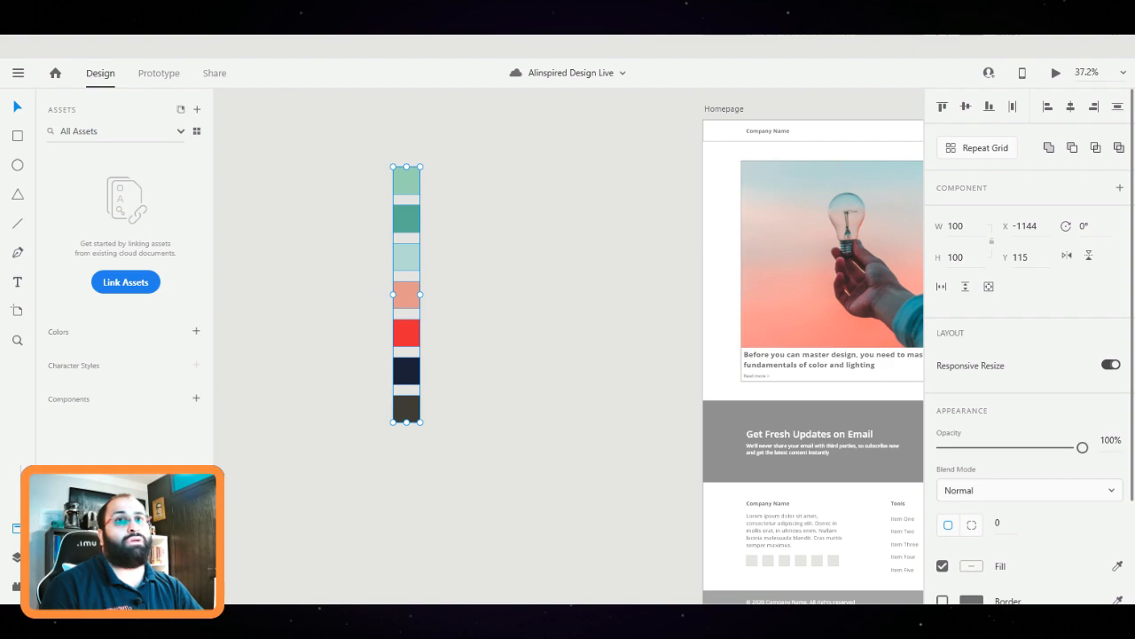
key("Escape")
left_click_drag(355, 146, 464, 468)
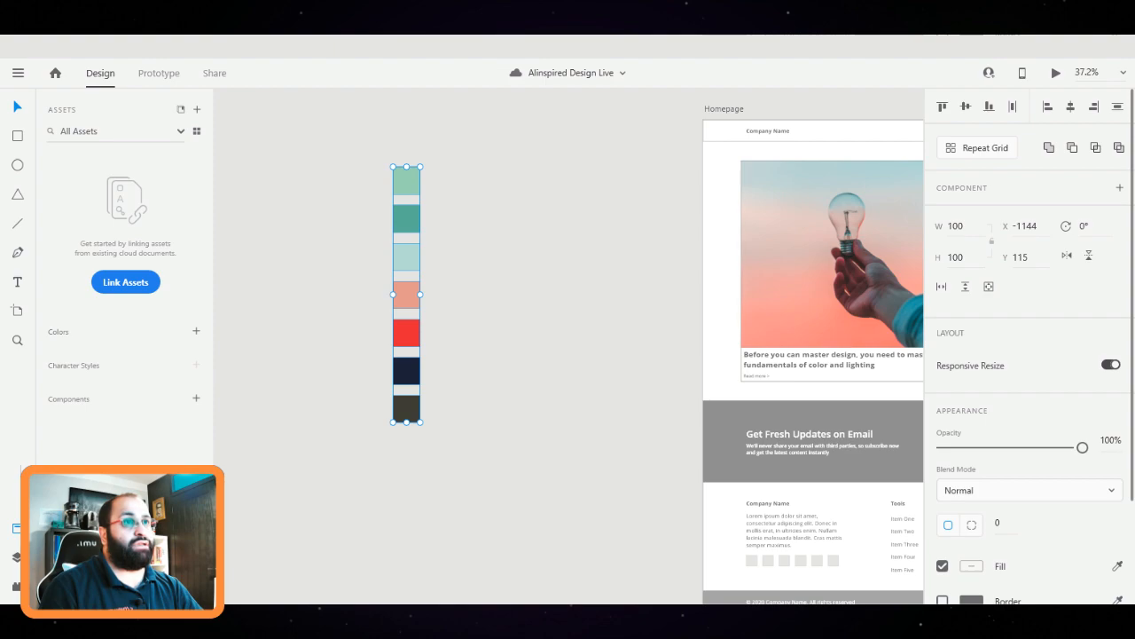
key("ctrl+shift+c")
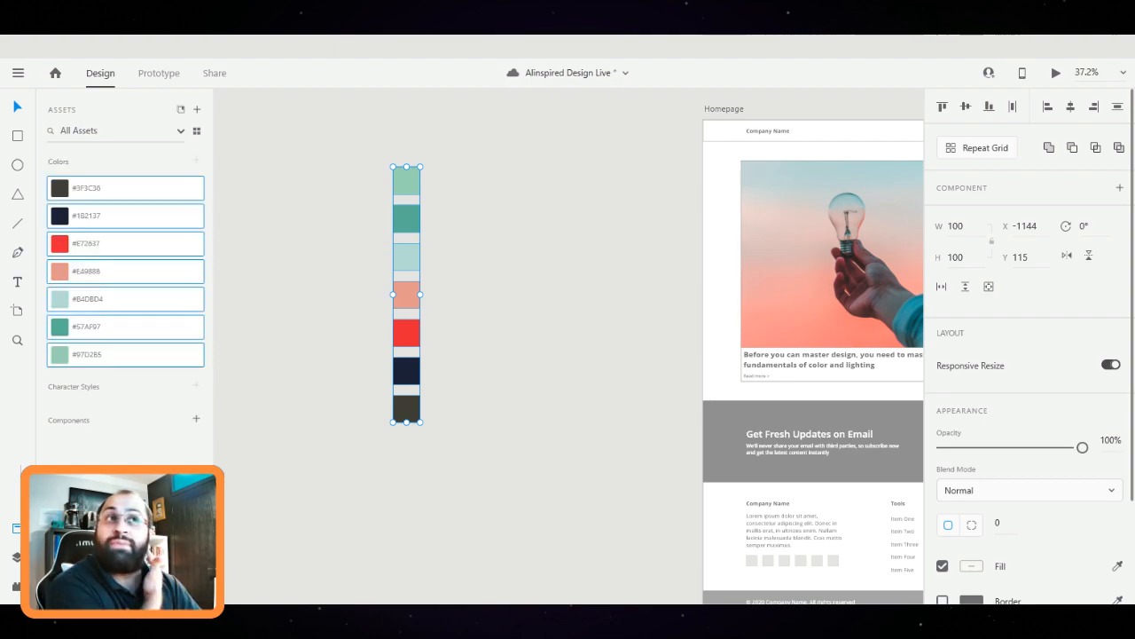
key("Escape")
left_click_drag(331, 140, 484, 528)
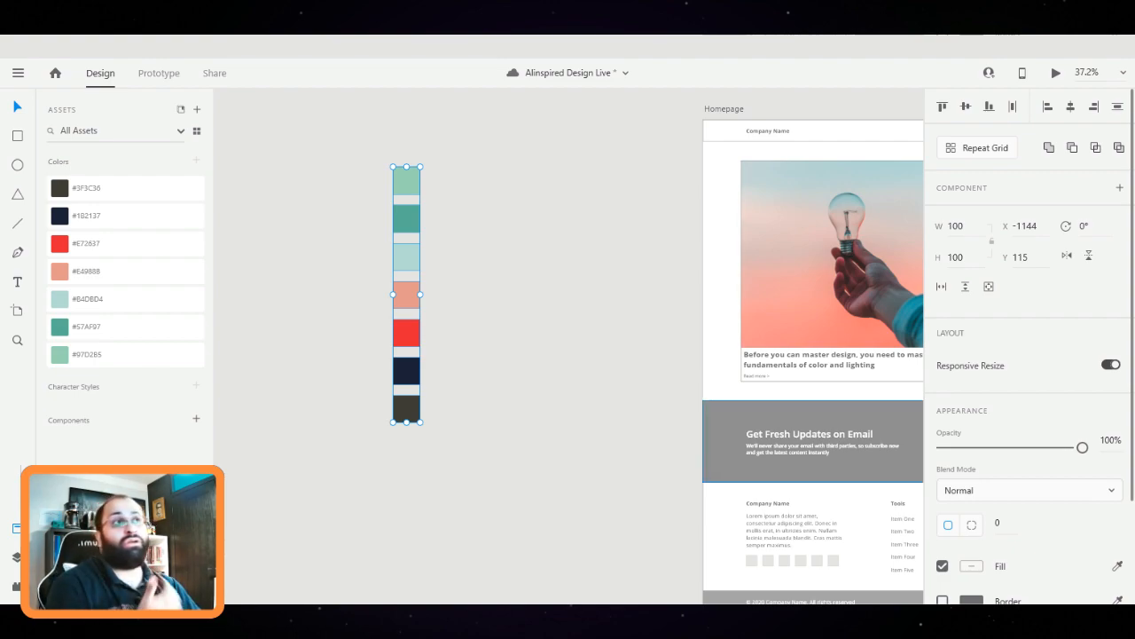
Paste the Alinspired logo into the Homepage artboard, move it over the header and scale it to about 607 wide
left_click_drag(344, 148, 535, 473)
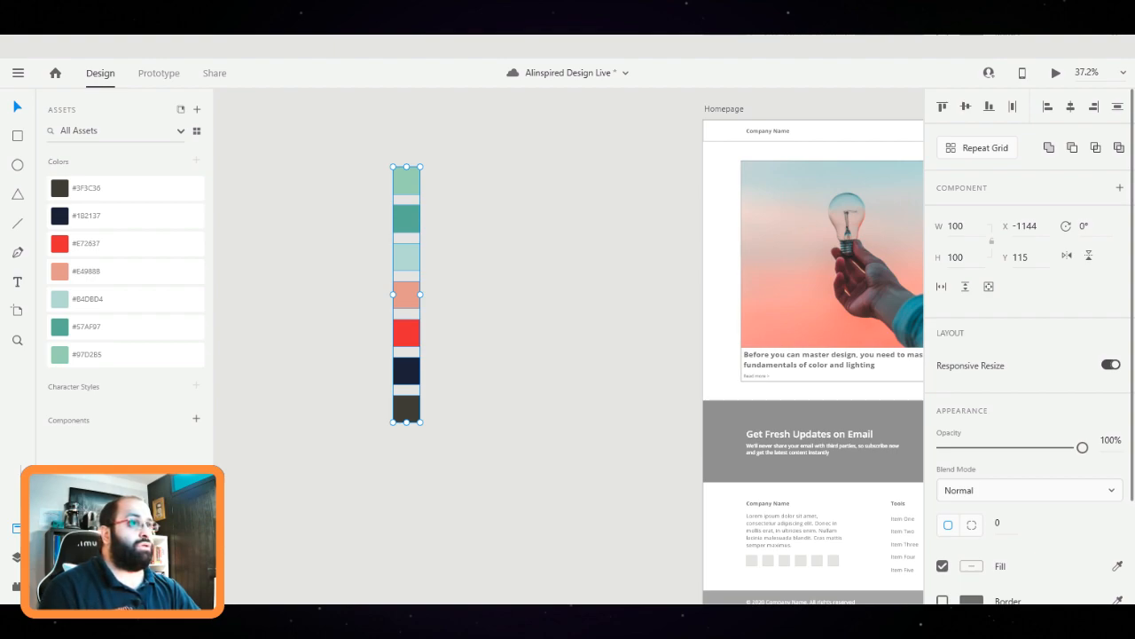
key("Escape")
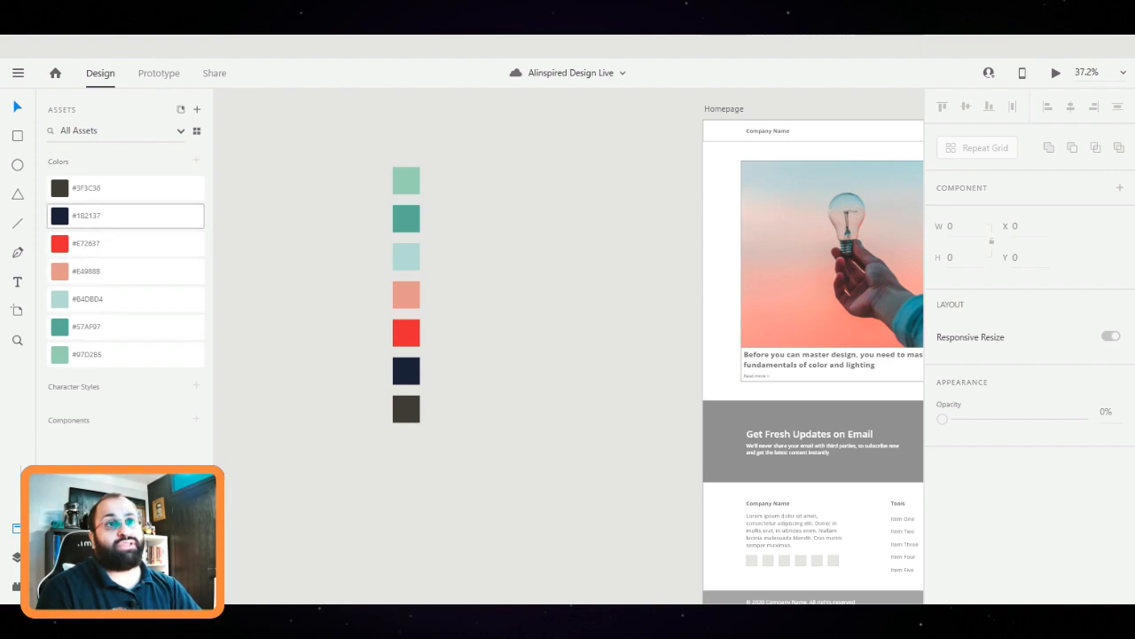
scroll(384, 275, "right", 10)
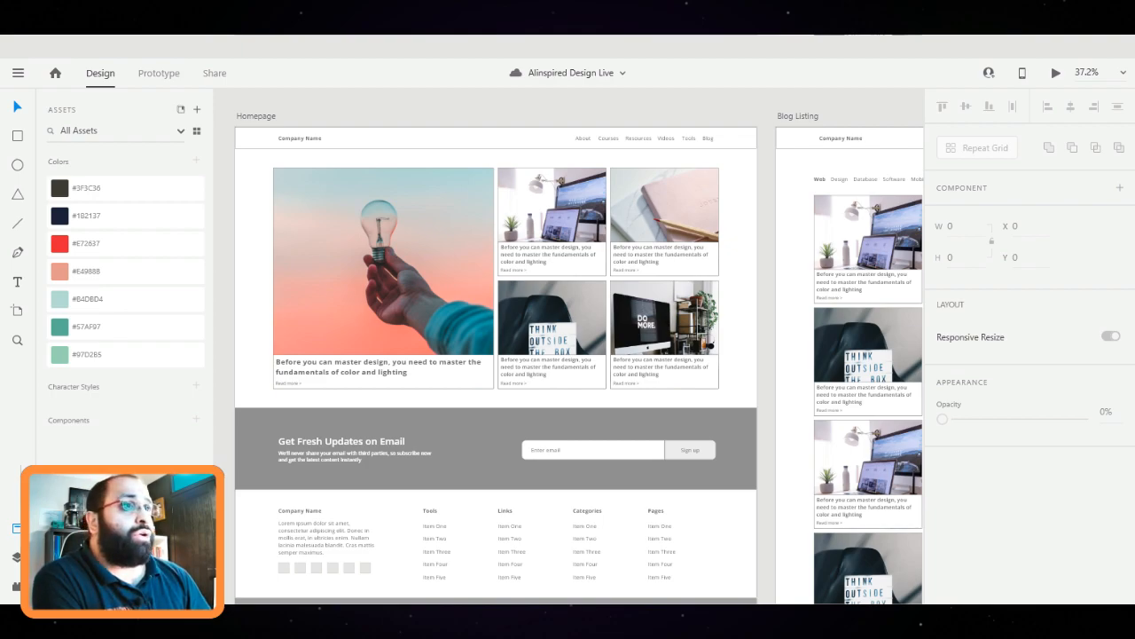
key("ctrl+v")
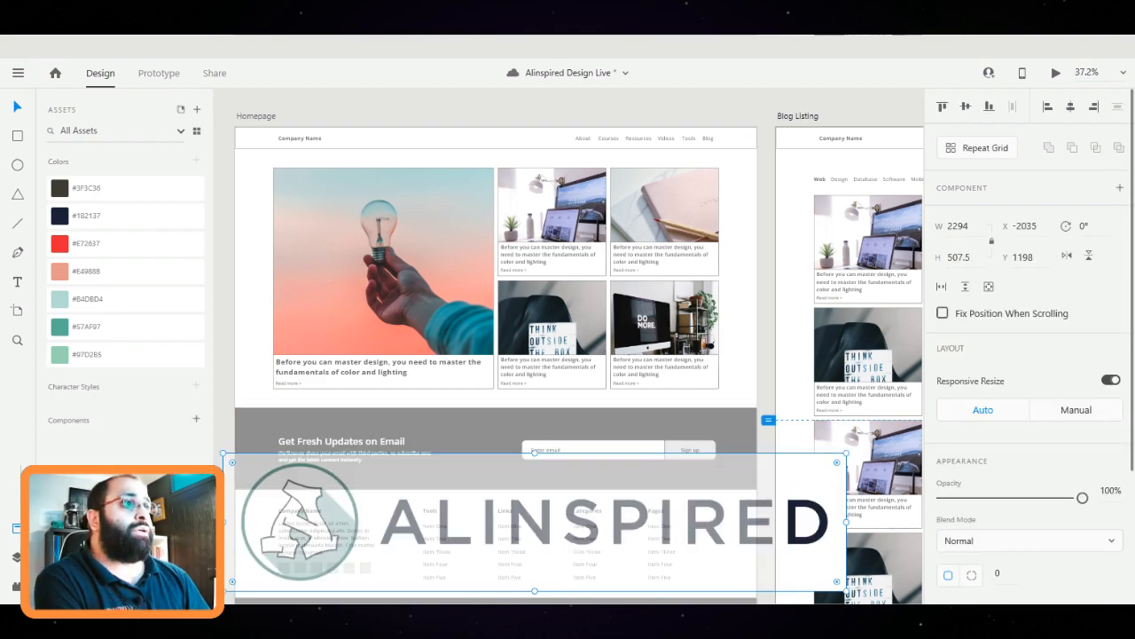
left_click_drag(535, 524, 578, 202)
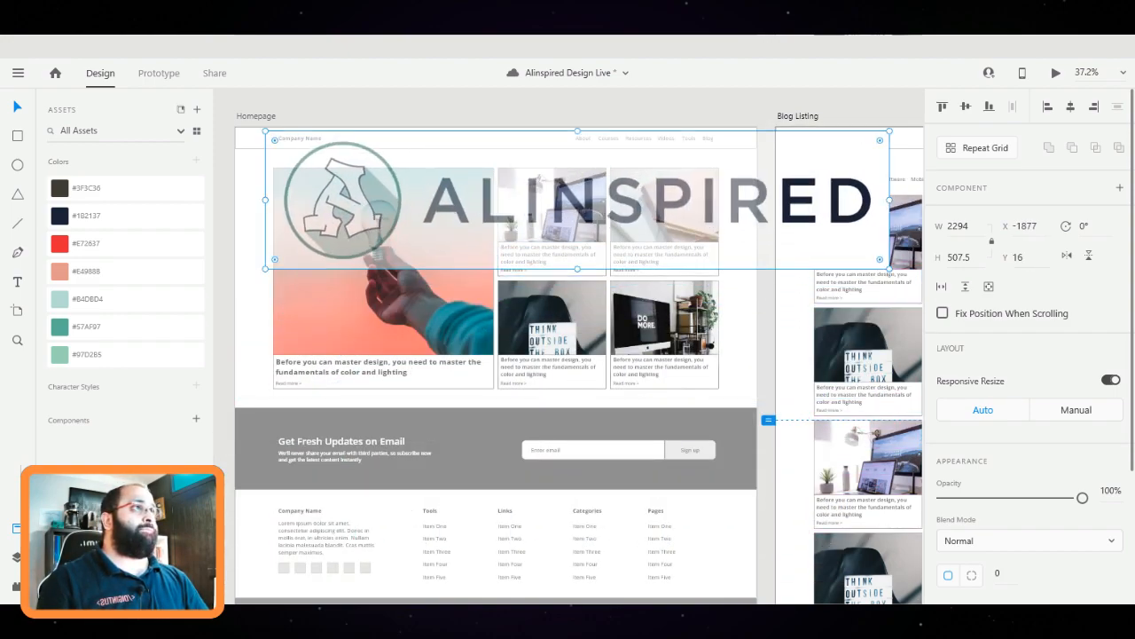
left_click_drag(880, 259, 431, 167)
scroll(284, 185, "up", 4)
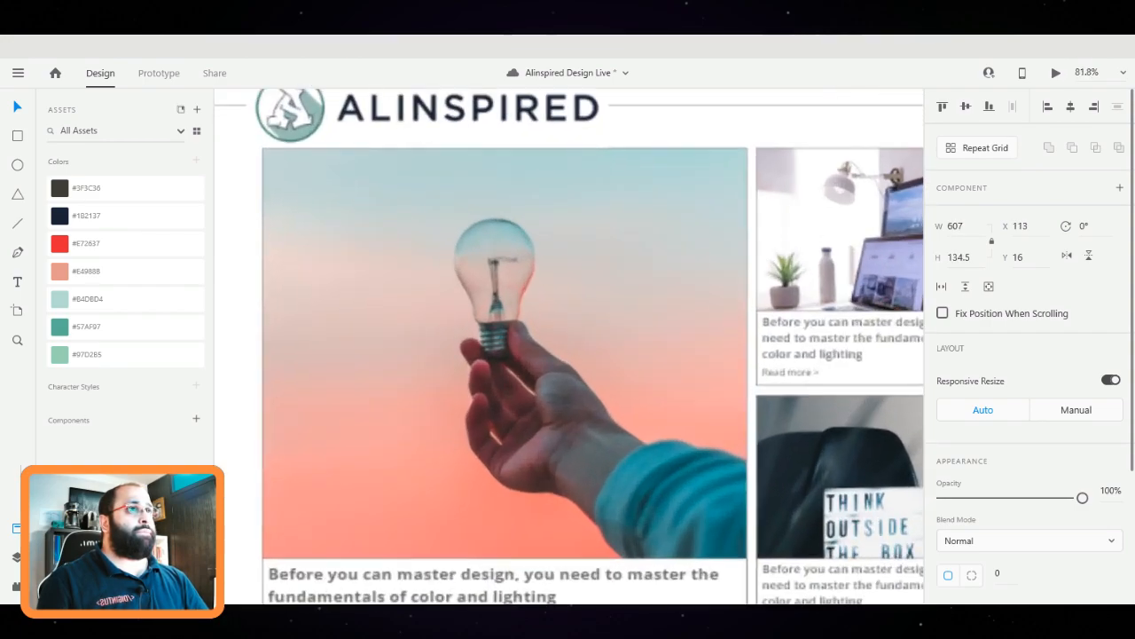
scroll(284, 185, "up", 3)
scroll(283, 185, "right", 2)
scroll(393, 371, "up", 3)
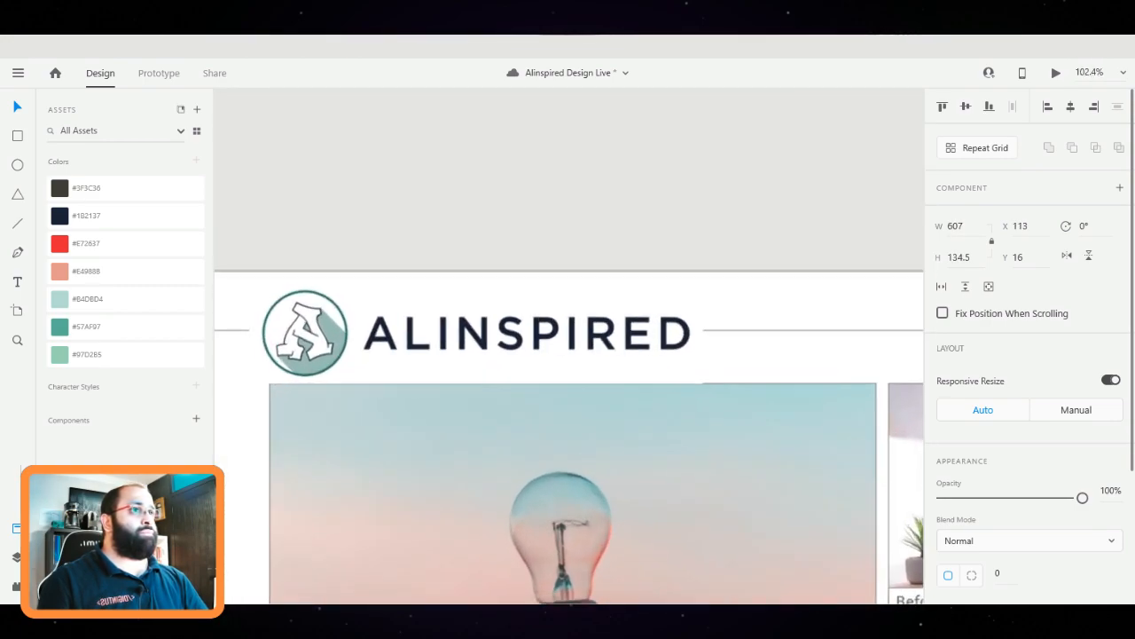
Show the Homepage artboard's layers and select the header background rectangle
key("ctrl+y")
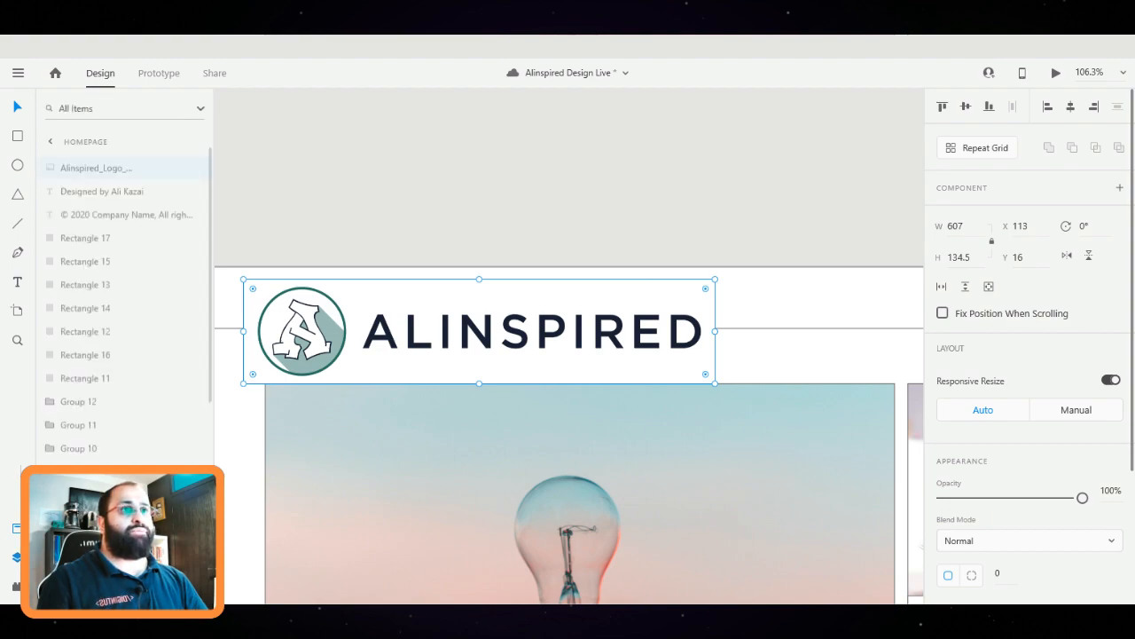
left_click(106, 370)
scroll(124, 391, "down", 5)
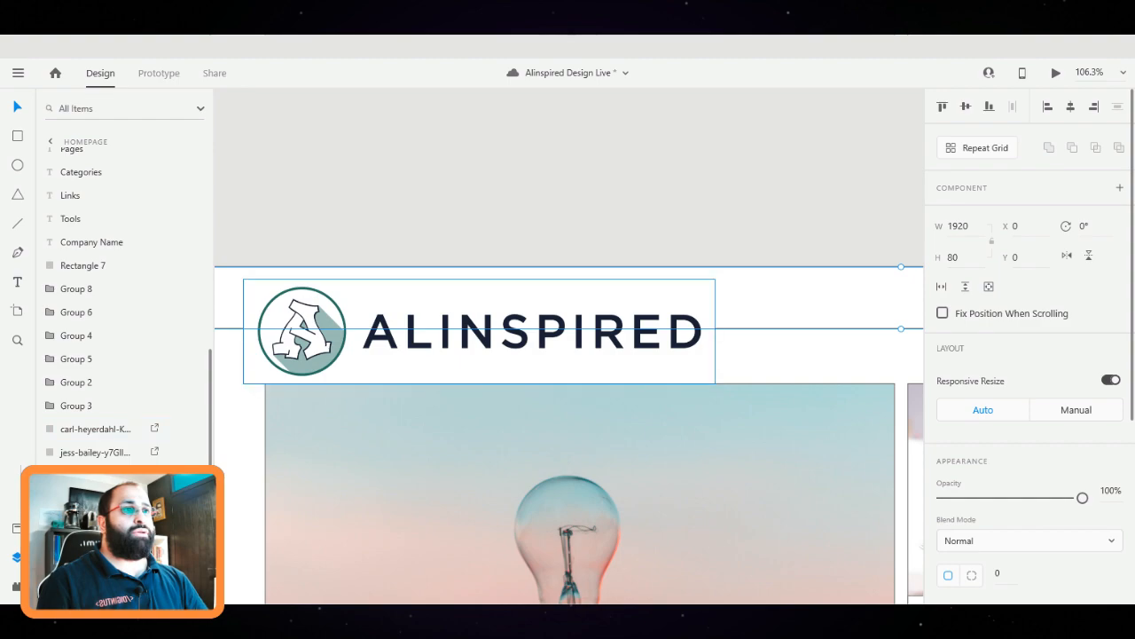
left_click(480, 330)
key("Delete")
left_click(480, 306)
key("ctrl+z")
key("ctrl+z")
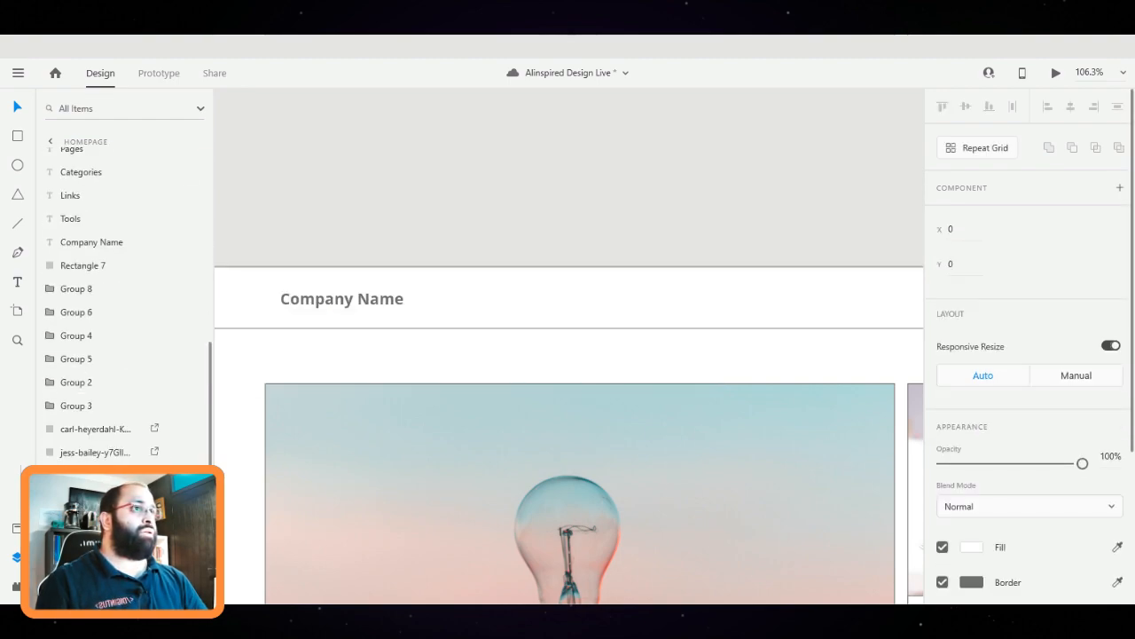
scroll(124, 302, "down", 5)
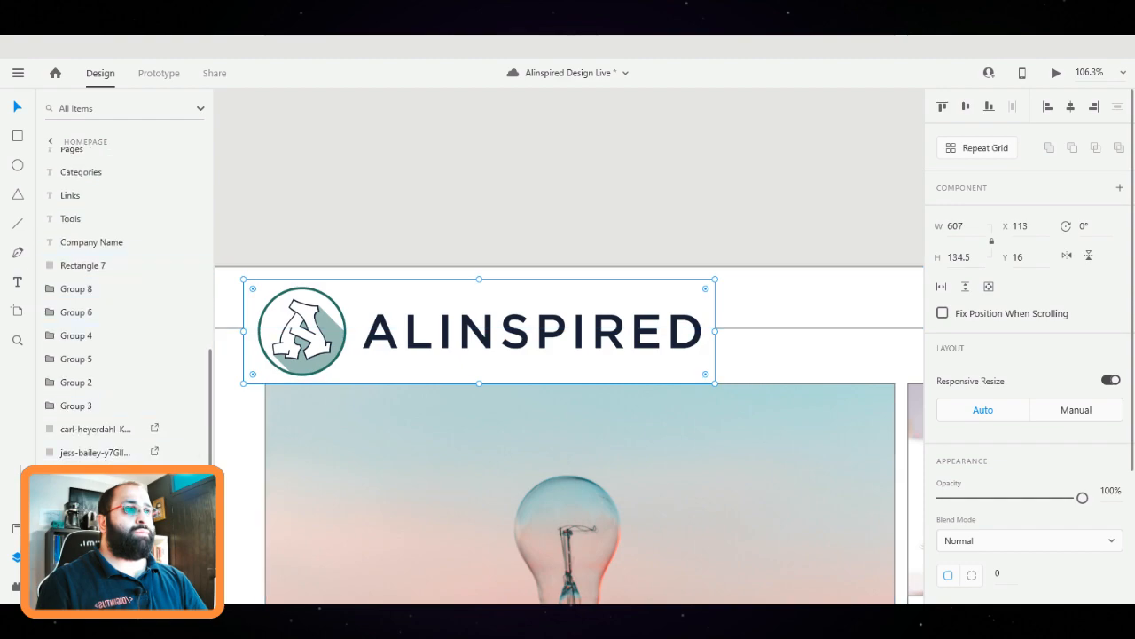
left_click(803, 298)
key("Escape")
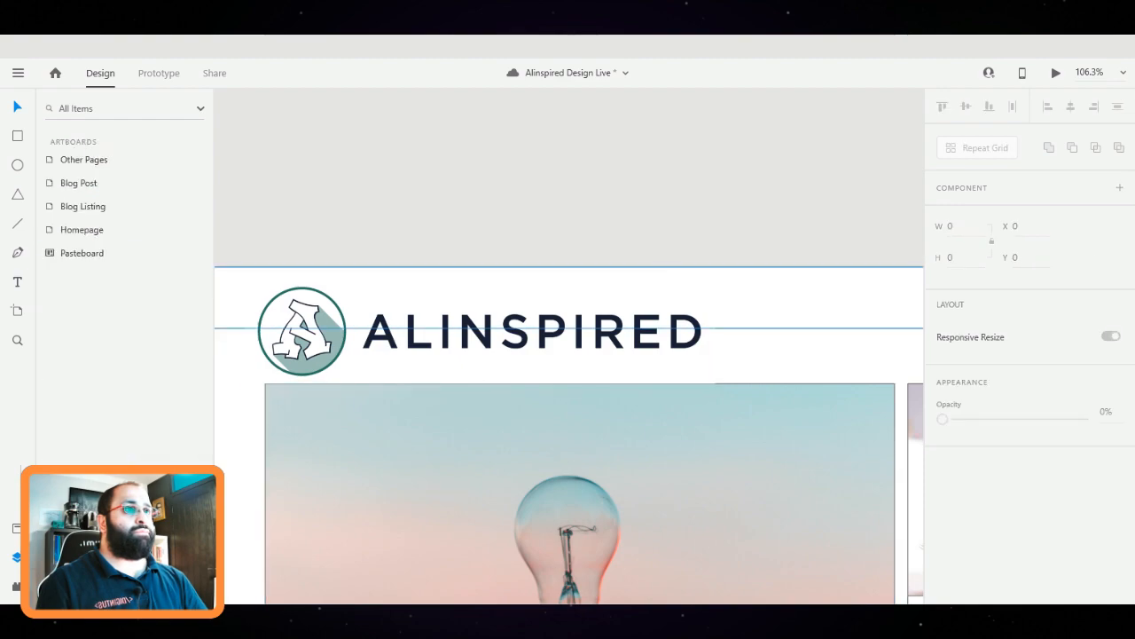
left_click(803, 298)
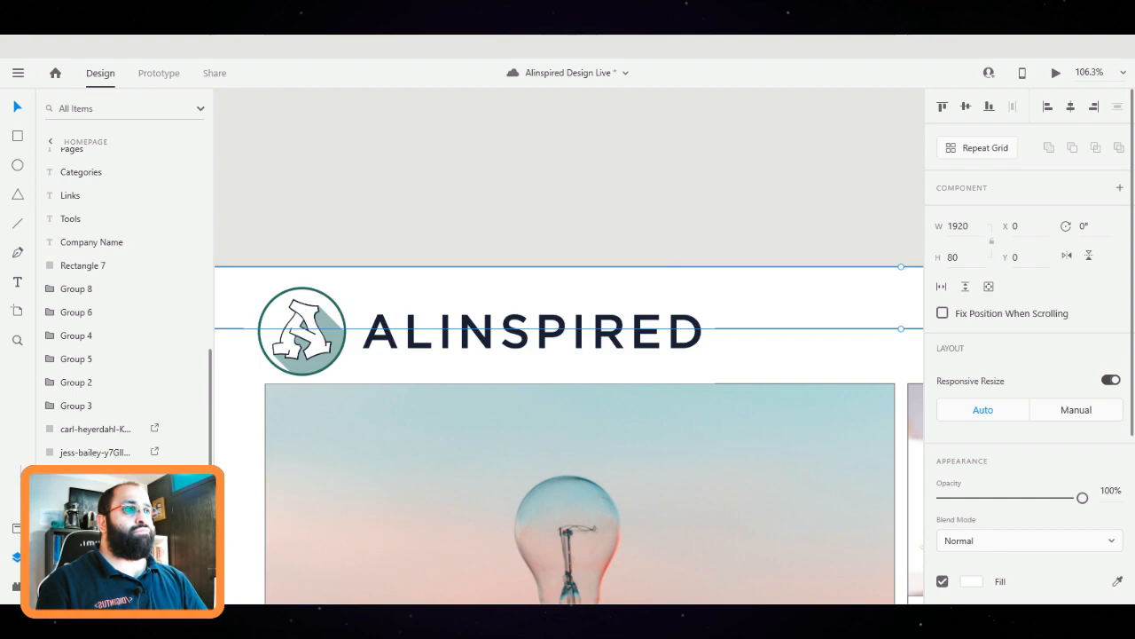
left_click(479, 331)
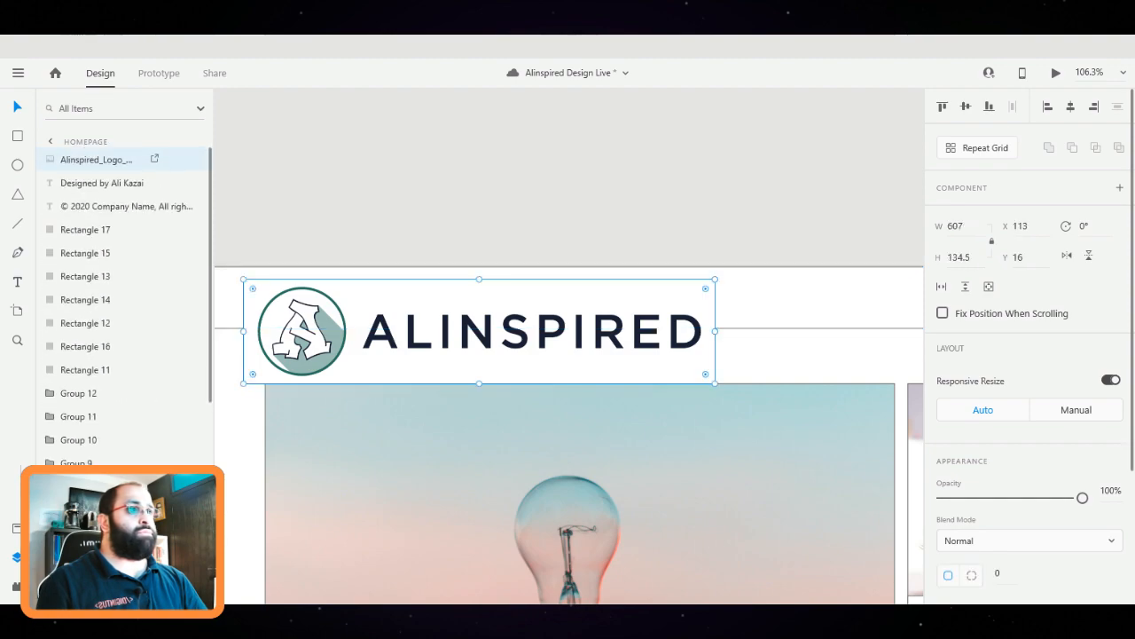
key("Escape")
Shrink the logo to about 262 wide and move it within the header, clear of the company name text
left_click(479, 331)
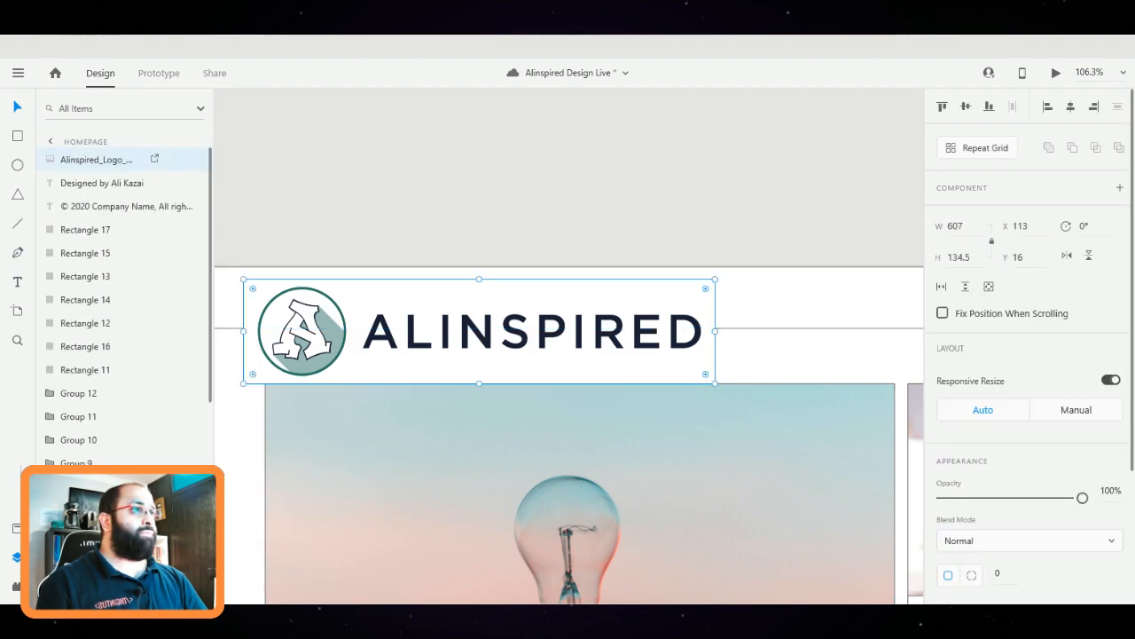
left_click_drag(714, 383, 447, 324)
left_click_drag(346, 302, 700, 302)
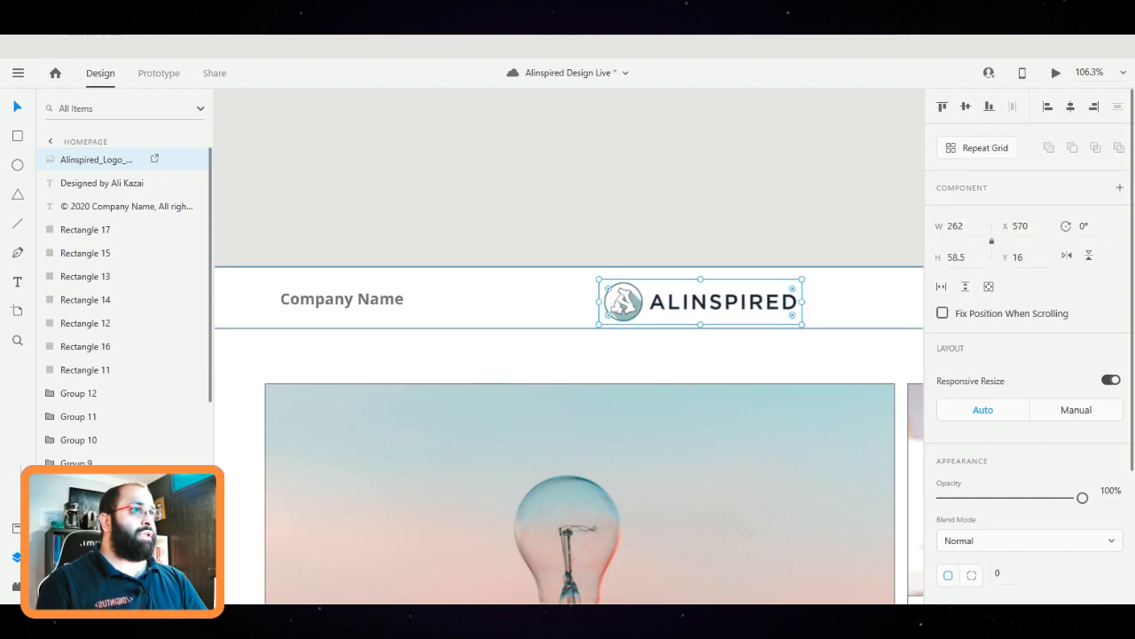
Turn on the layout grid for the Homepage artboard
scroll(401, 325, "down", 3)
left_click_drag(401, 324, 465, 273)
key("Escape")
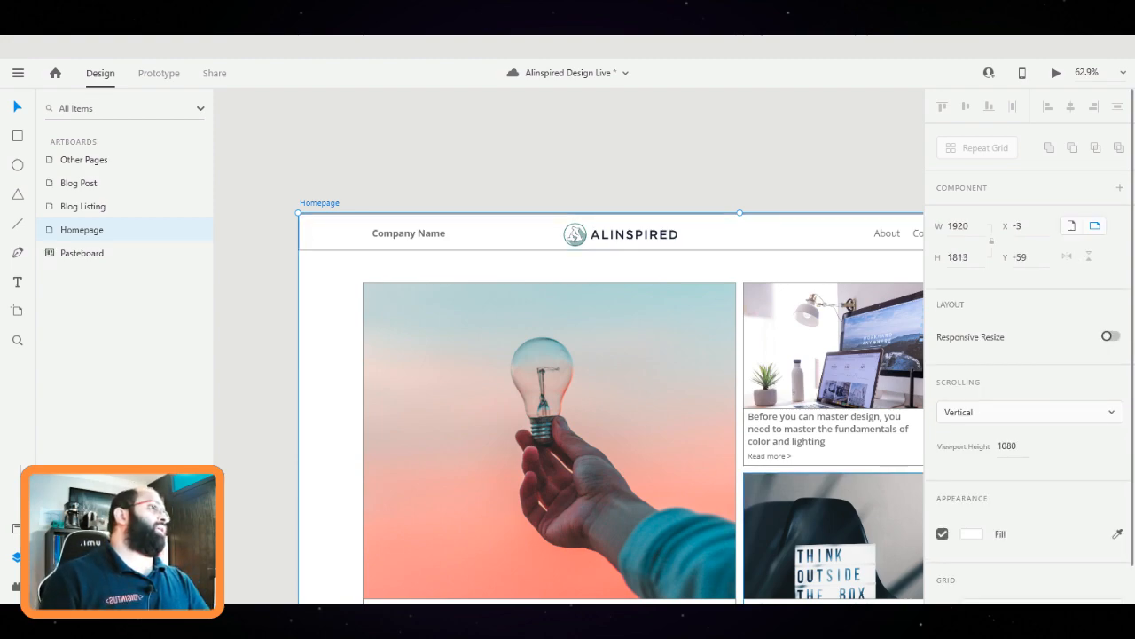
scroll(1029, 346, "down", 1)
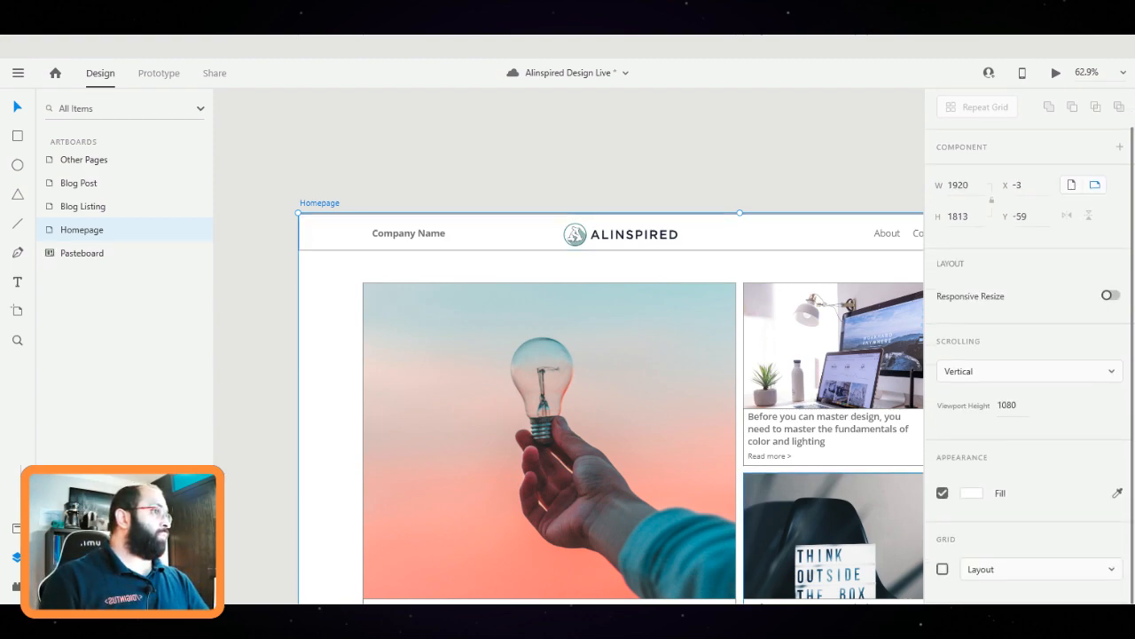
left_click(942, 568)
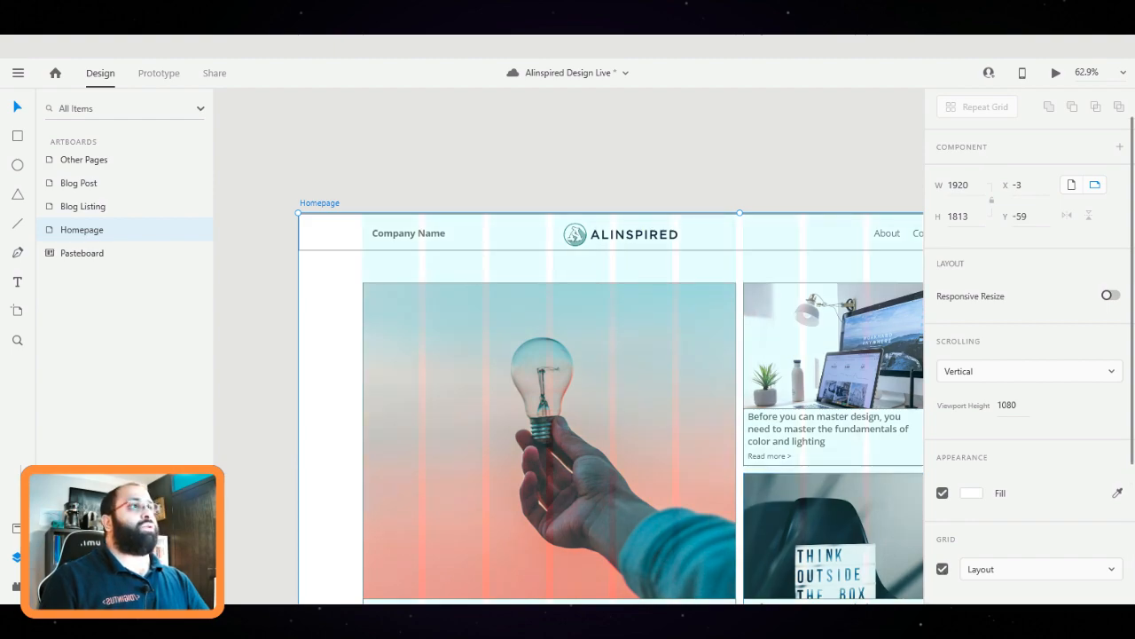
key("Escape")
Move the logo over the company name text in the header, to about X 160, Y 11
left_click(621, 234)
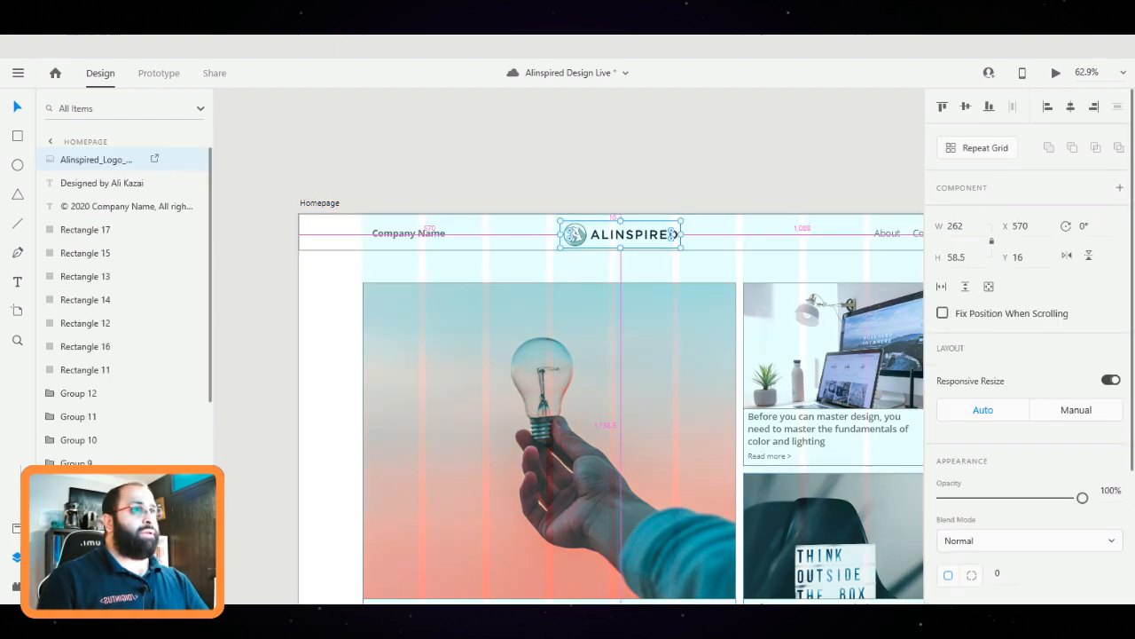
scroll(471, 174, "up", 2)
scroll(370, 207, "up", 2)
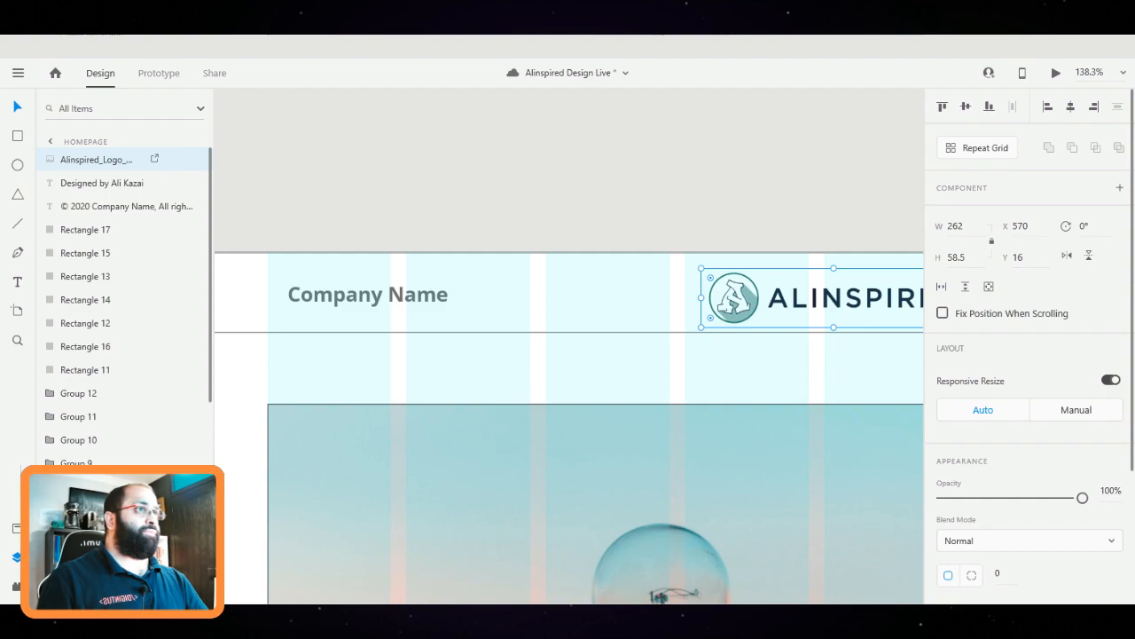
left_click_drag(825, 293, 411, 287)
key("Escape")
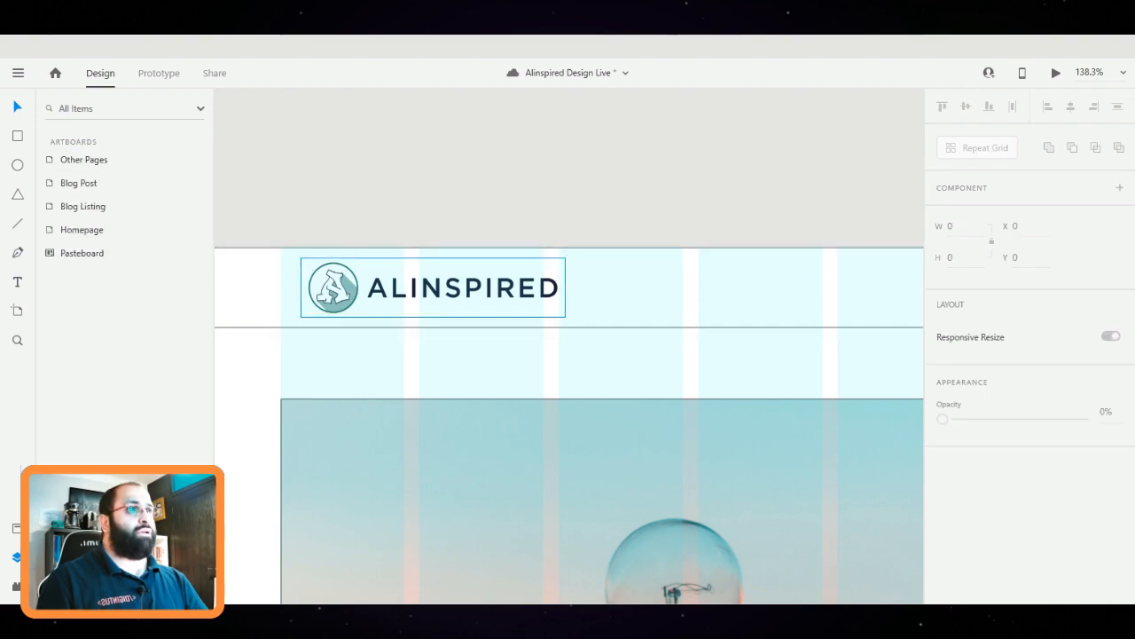
Scale the header logo down to about 240 wide, keeping its proportions and its left edge in place
left_click(412, 288)
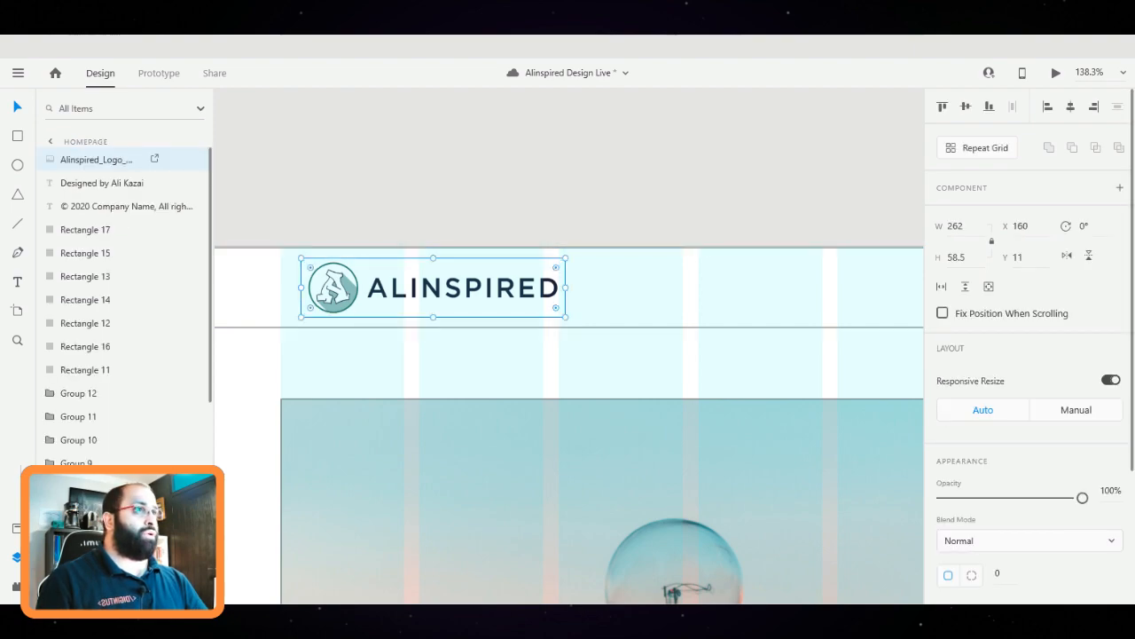
left_click_drag(566, 287, 540, 287)
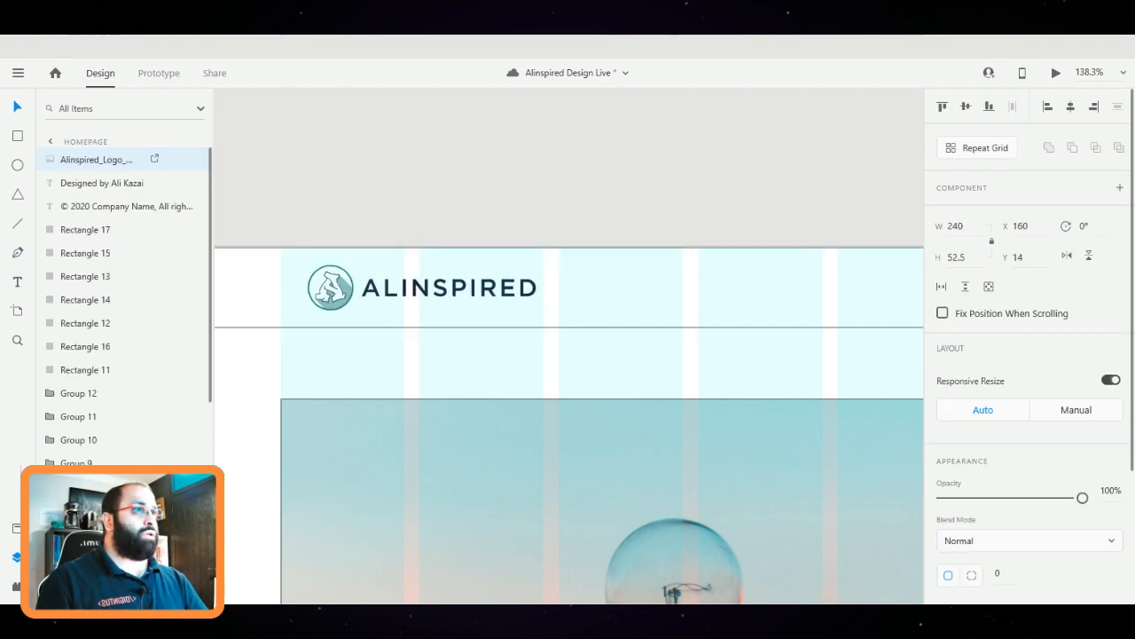
key("Escape")
left_click(422, 288)
left_click_drag(421, 288, 421, 287)
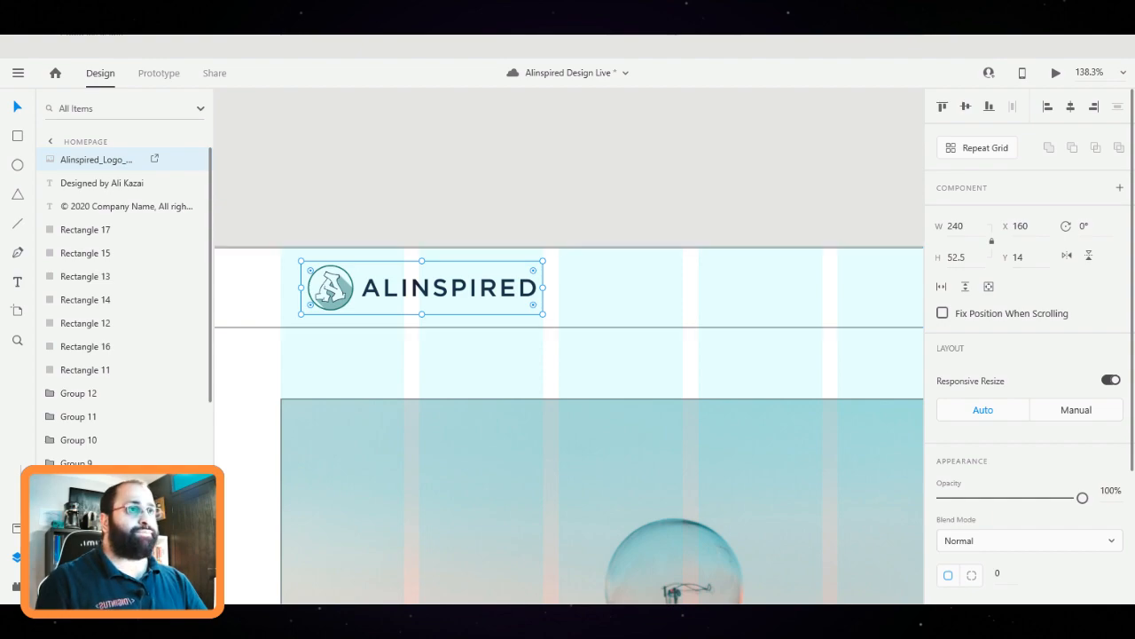
Delete the placeholder company name text behind the header logo and save the document
left_click_drag(280, 198, 547, 312)
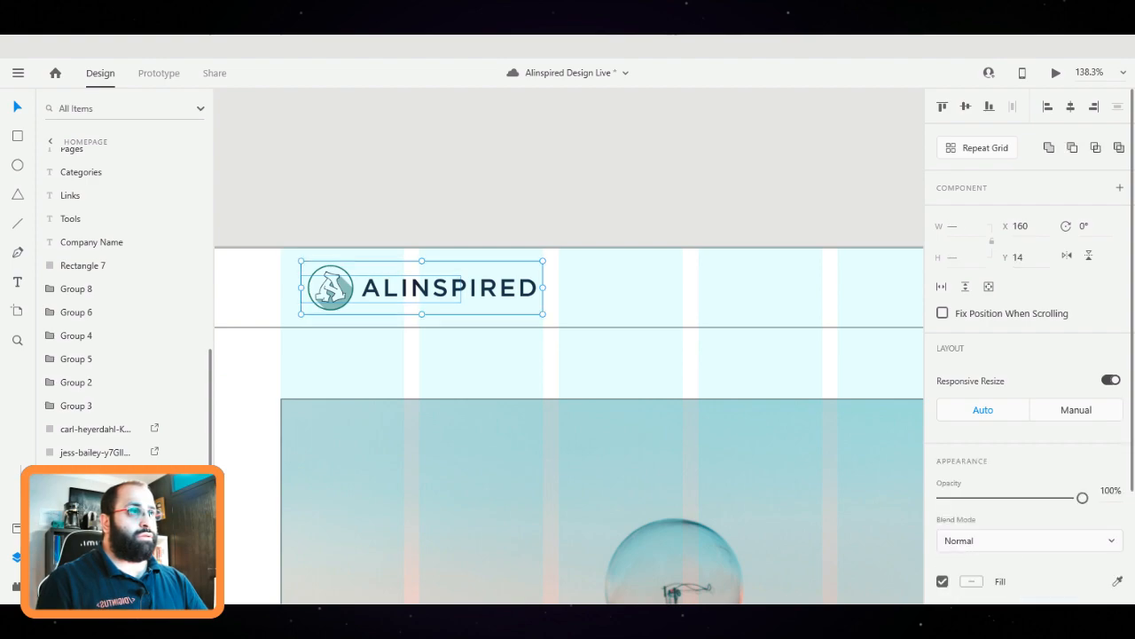
left_click(497, 287, "shift")
key("Delete")
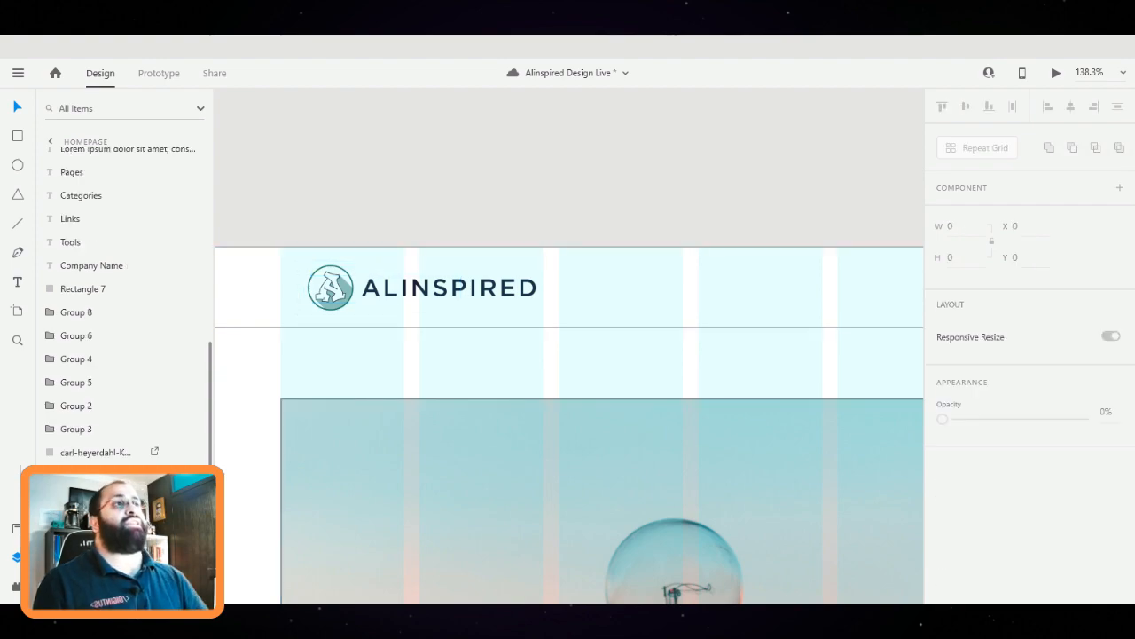
scroll(488, 355, "down", 3)
left_click_drag(488, 355, 358, 277)
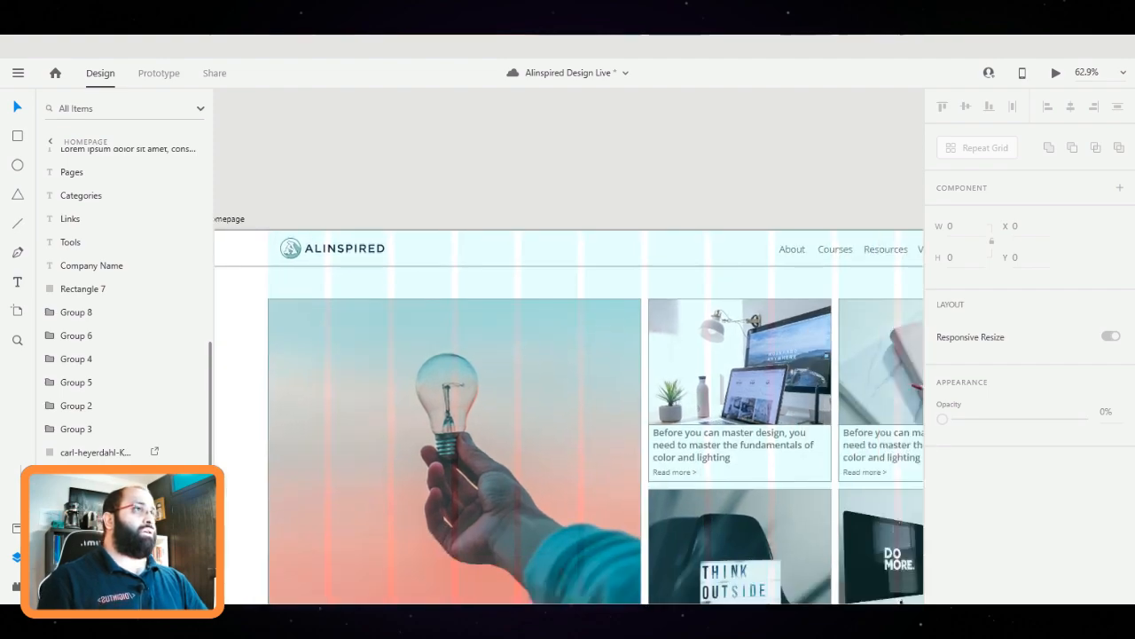
scroll(569, 346, "down", 1)
scroll(568, 346, "right", 2)
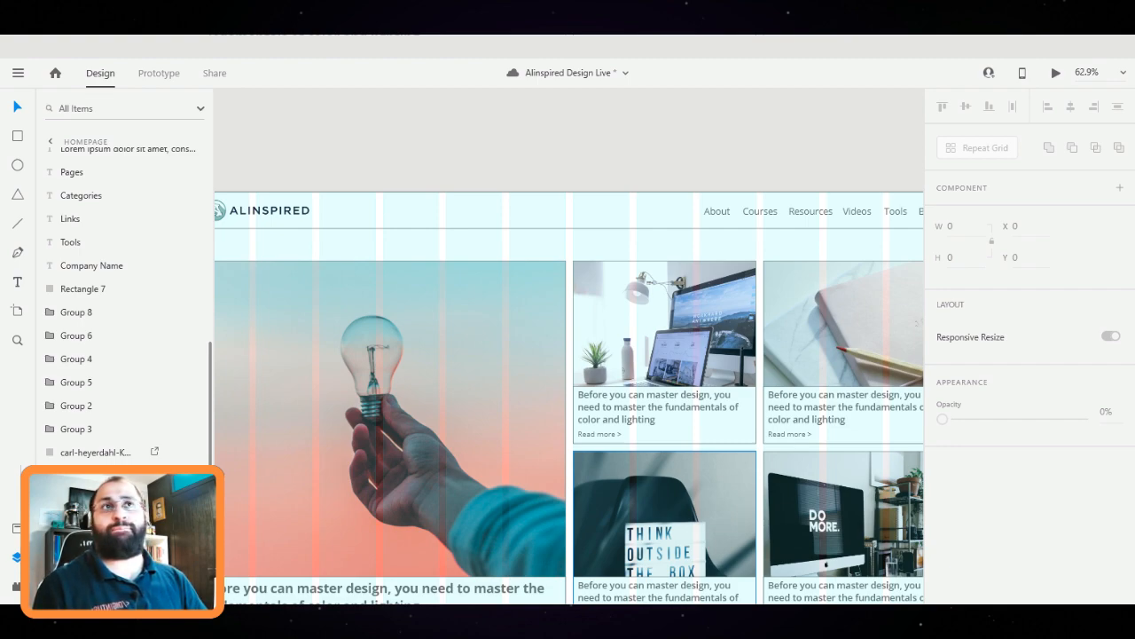
key("ctrl+s")
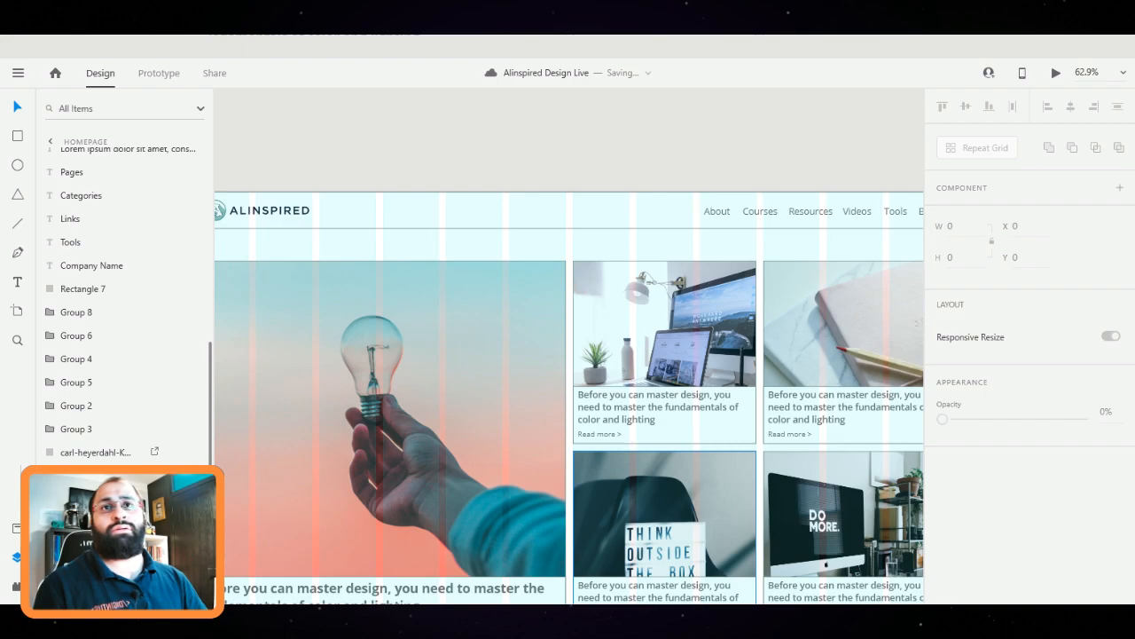
key("ctrl+Return")
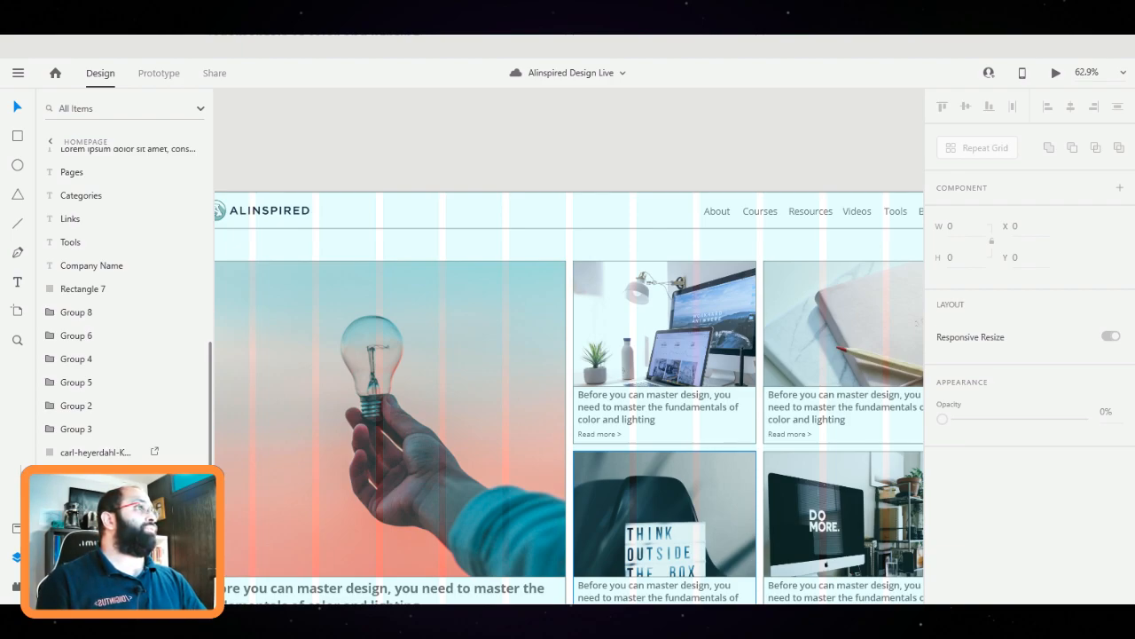
key("Escape")
scroll(568, 390, "left", 3)
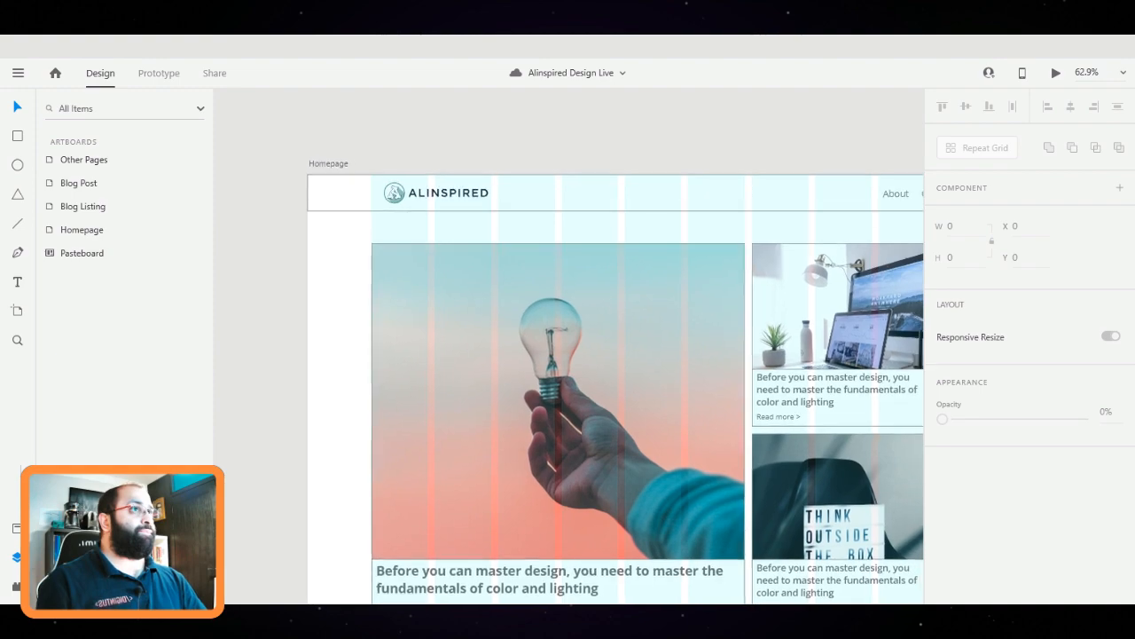
scroll(569, 391, "down", 5)
scroll(569, 390, "right", 1)
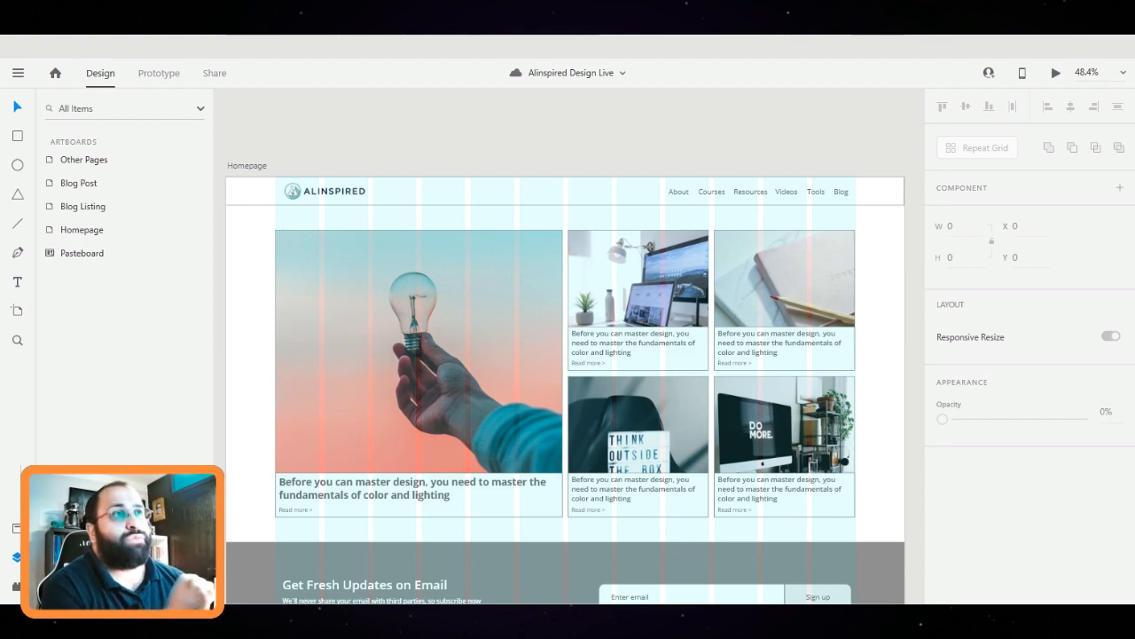
left_click(565, 191)
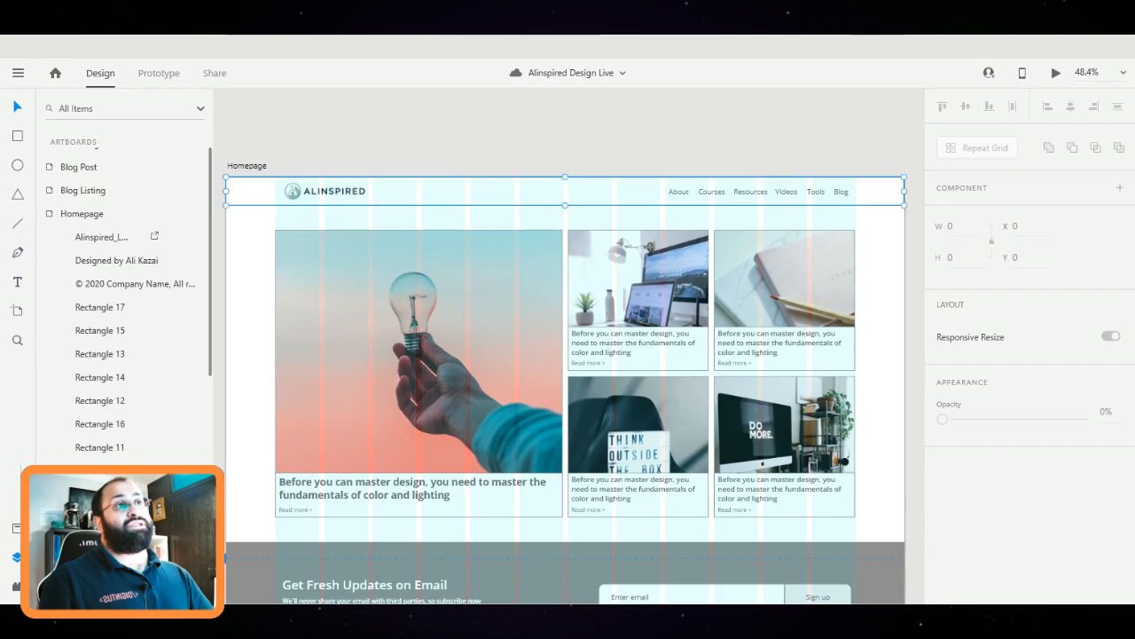
scroll(401, 164, "up", 2)
scroll(401, 164, "left", 3)
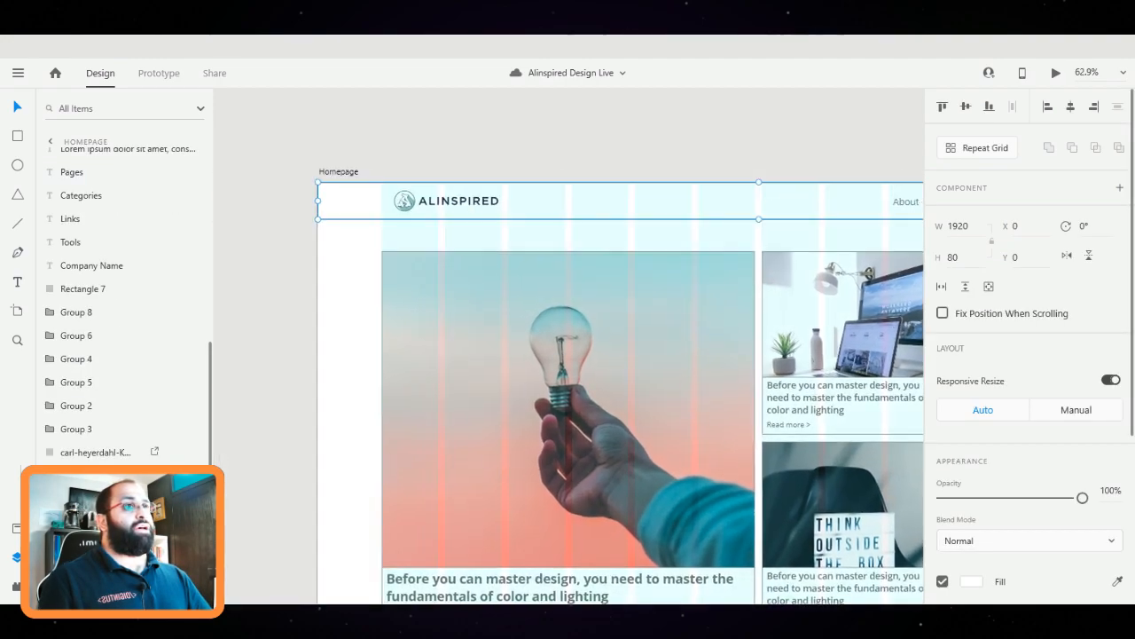
Turn off the layout grid for the Homepage artboard
left_click(418, 168)
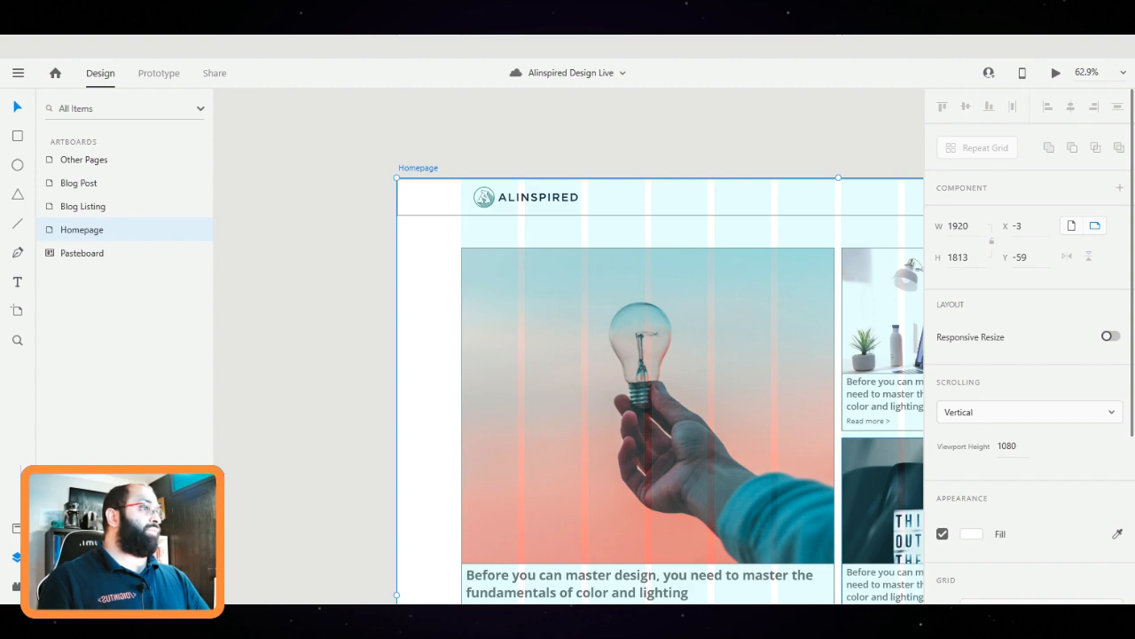
scroll(1029, 346, "down", 3)
left_click(943, 377)
key("Escape")
scroll(657, 390, "up", 1)
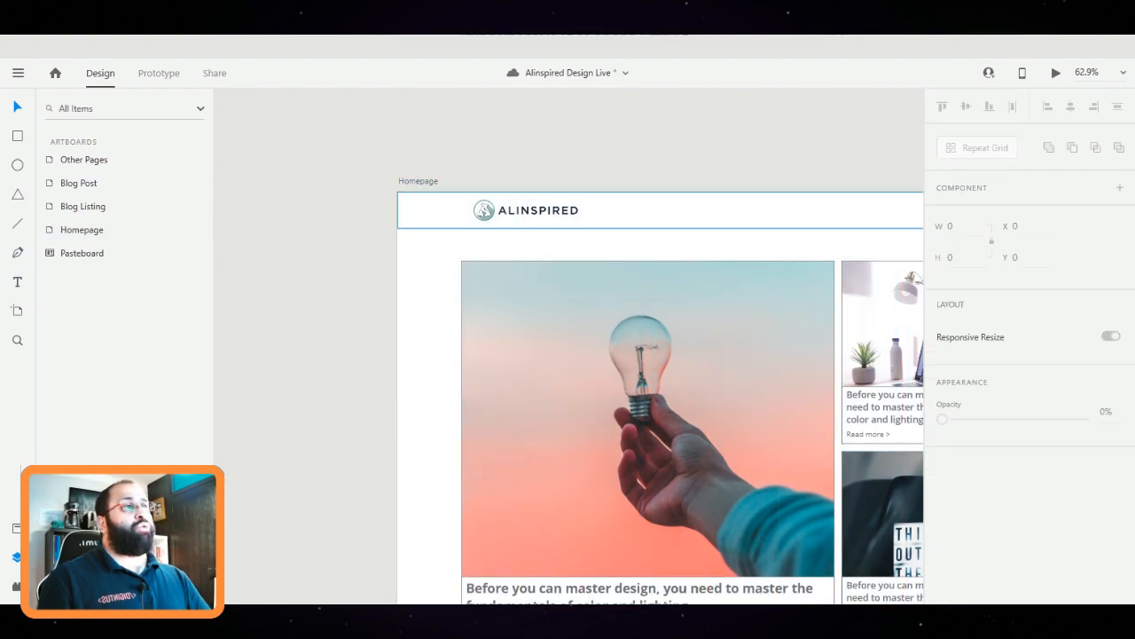
Remove the border from the Homepage header's background rectangle and give it a drop shadow
scroll(463, 207, "up", 3)
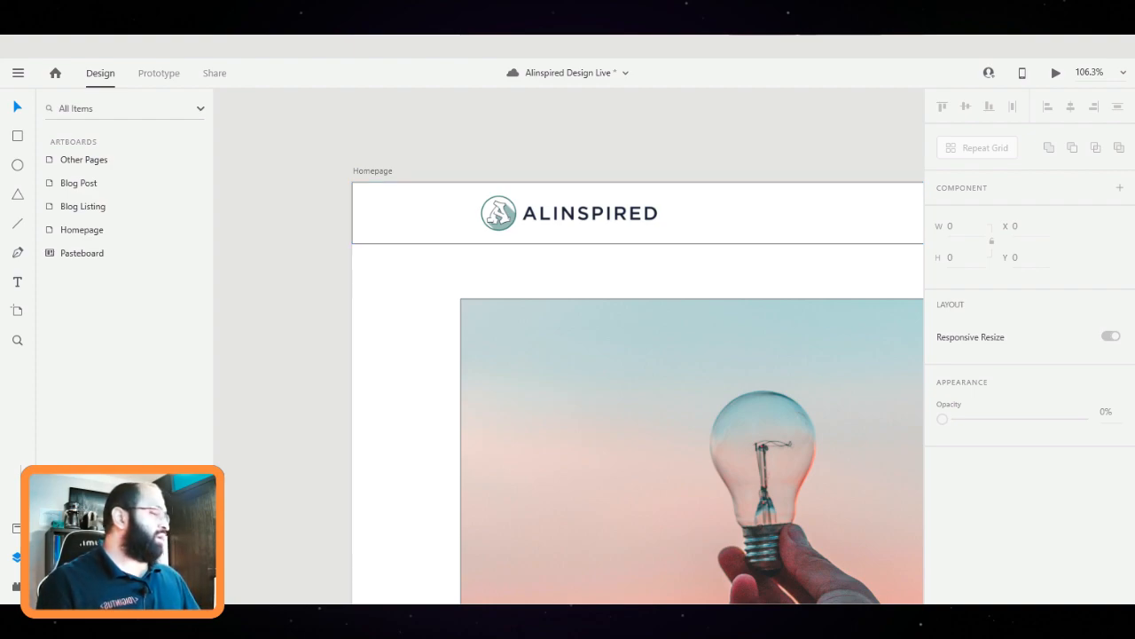
scroll(568, 346, "right", 3)
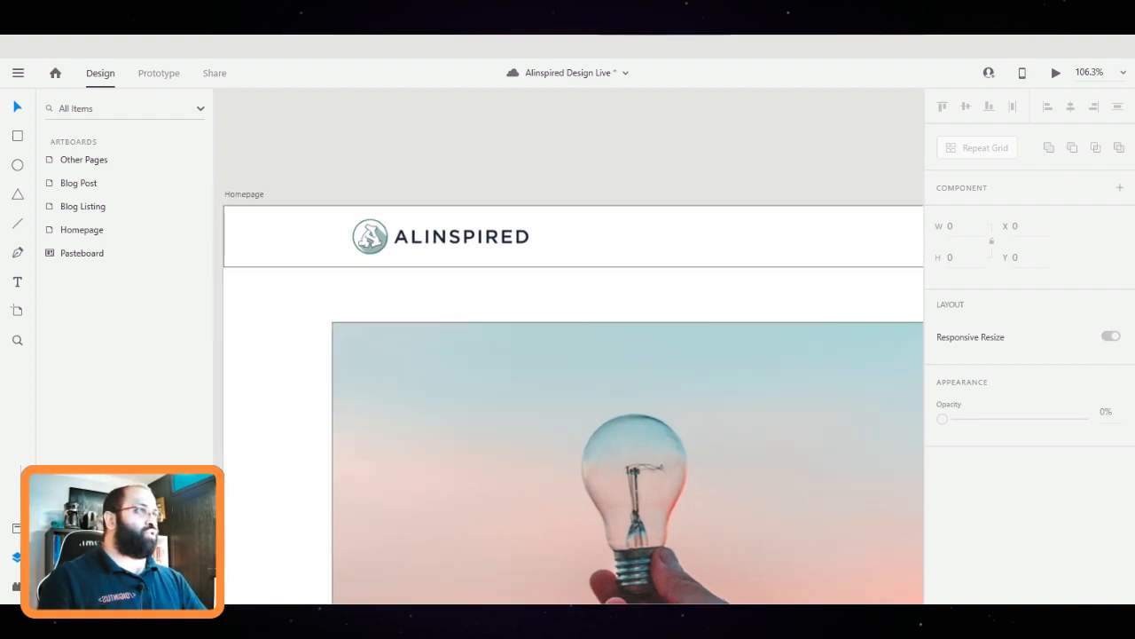
left_click(621, 236)
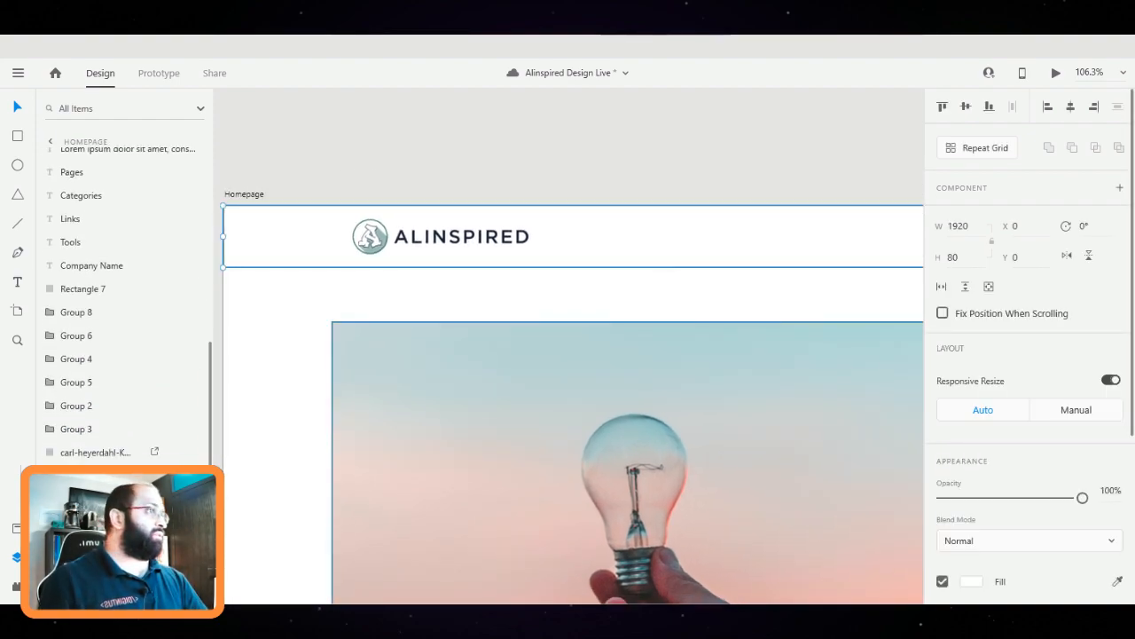
scroll(1029, 346, "down", 5)
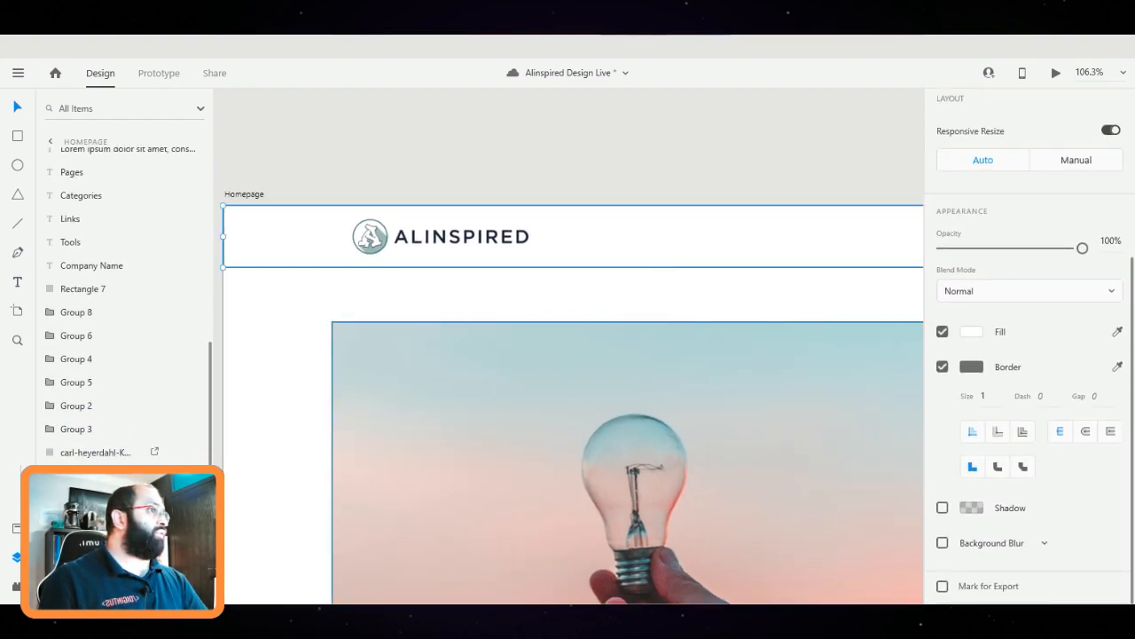
left_click(942, 367)
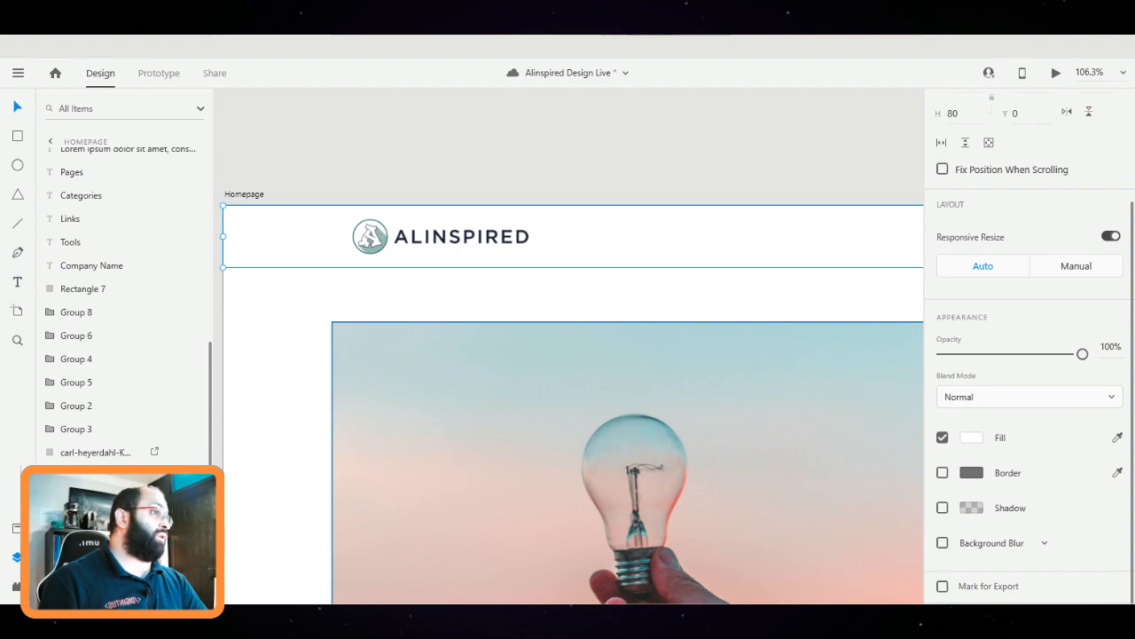
left_click(942, 508)
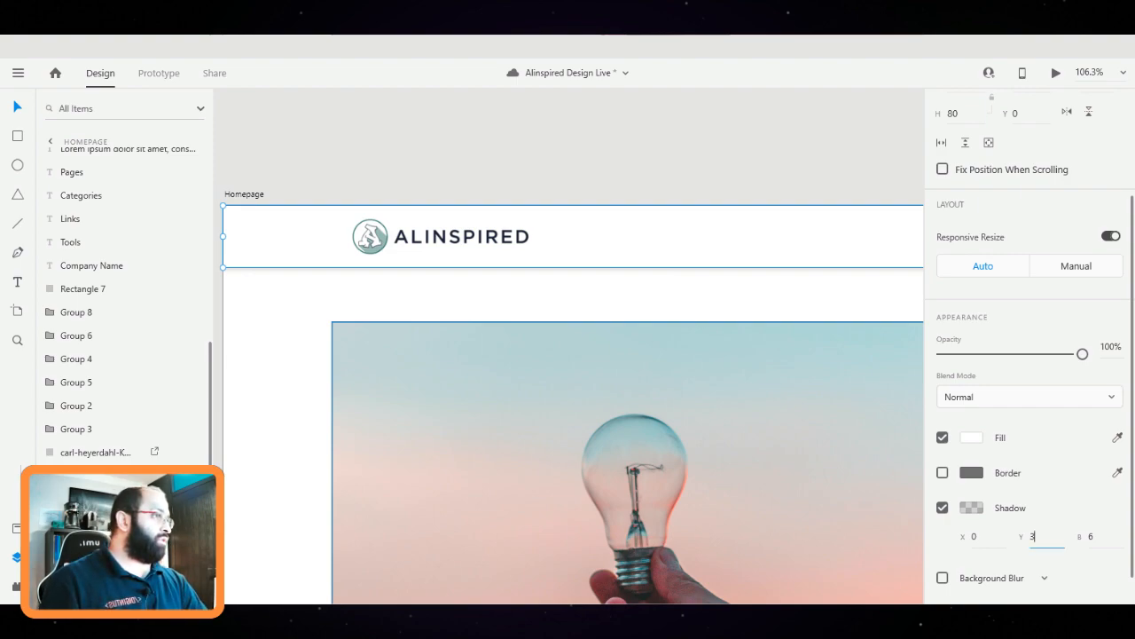
Set the header background's shadow to a Y offset of 6 and a blur of 10
key("Escape")
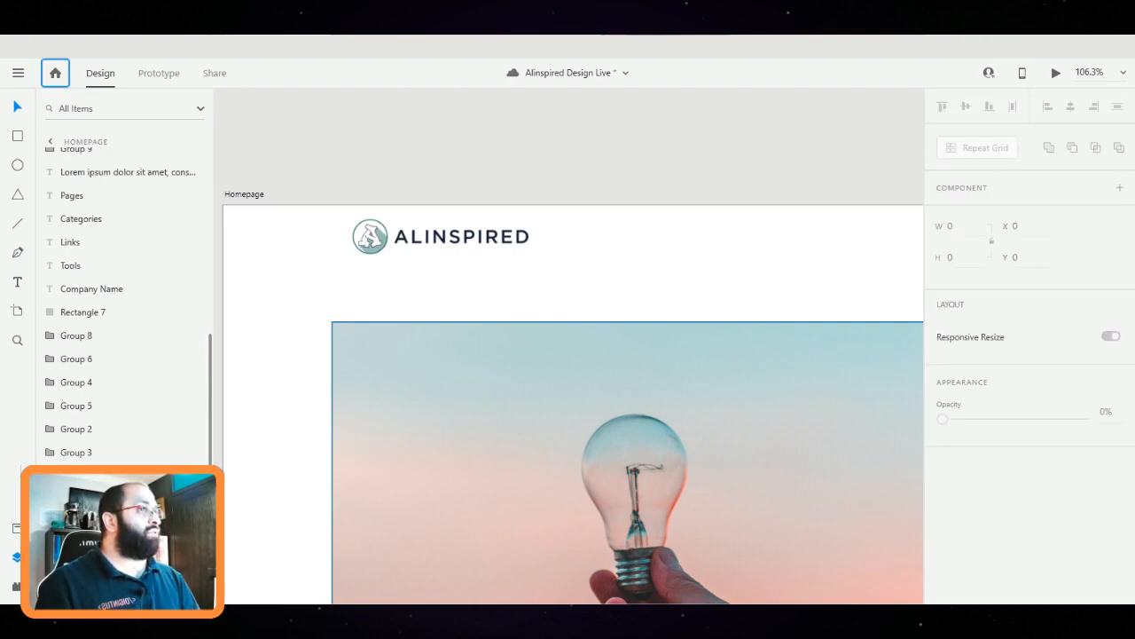
key("ctrl+z")
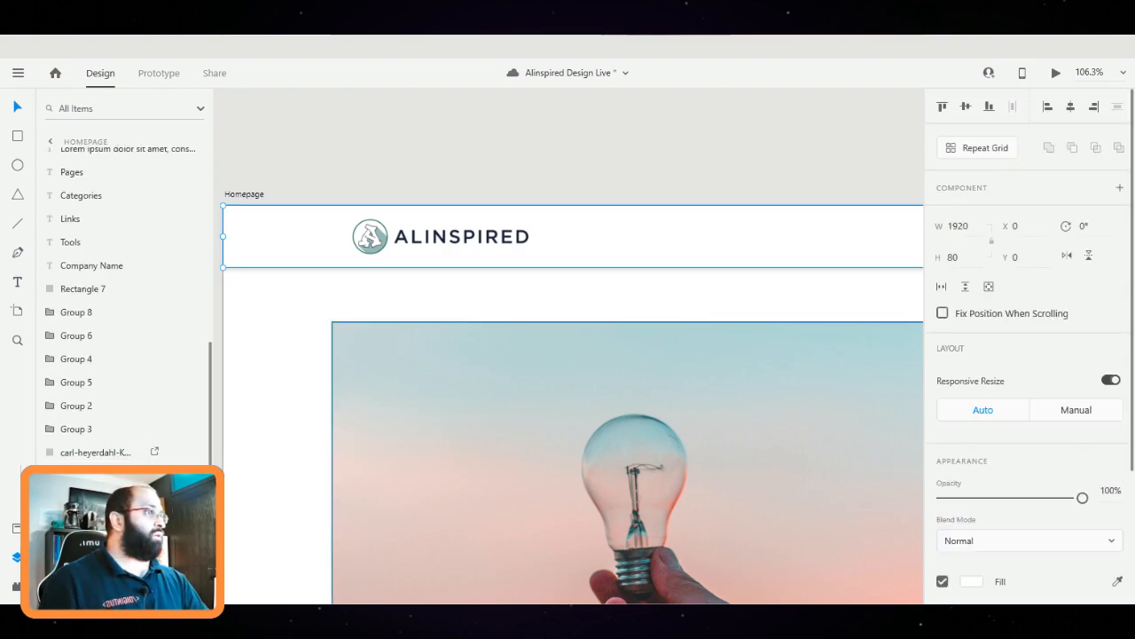
scroll(1029, 355, "down", 3)
left_click(1038, 501)
type("6")
key("Tab")
type("10")
key("shift+Tab")
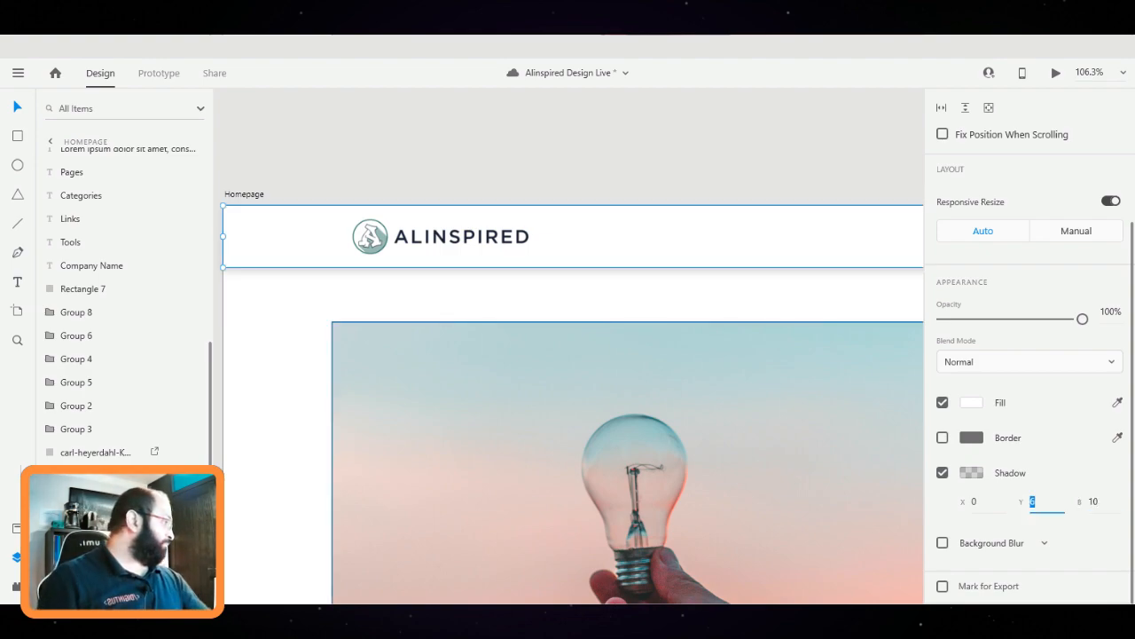
key("Escape")
Examine the header shadow's left end and try to extend the header background slightly beyond the artboard's left edge
scroll(640, 169, "down", 5)
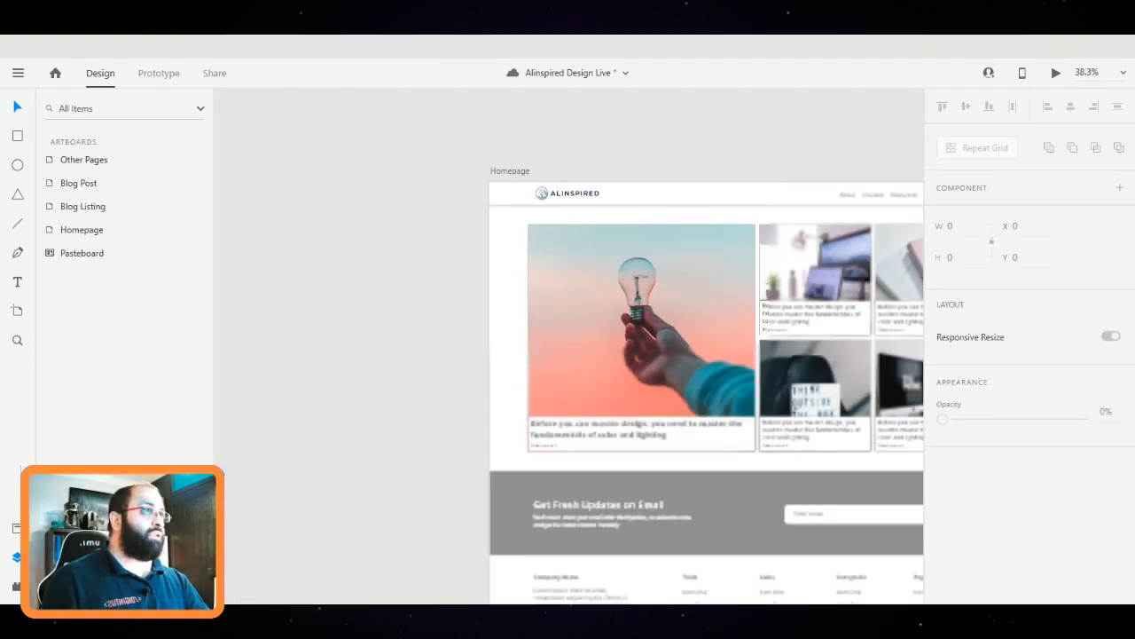
scroll(658, 177, "down", 2)
scroll(657, 176, "up", 5)
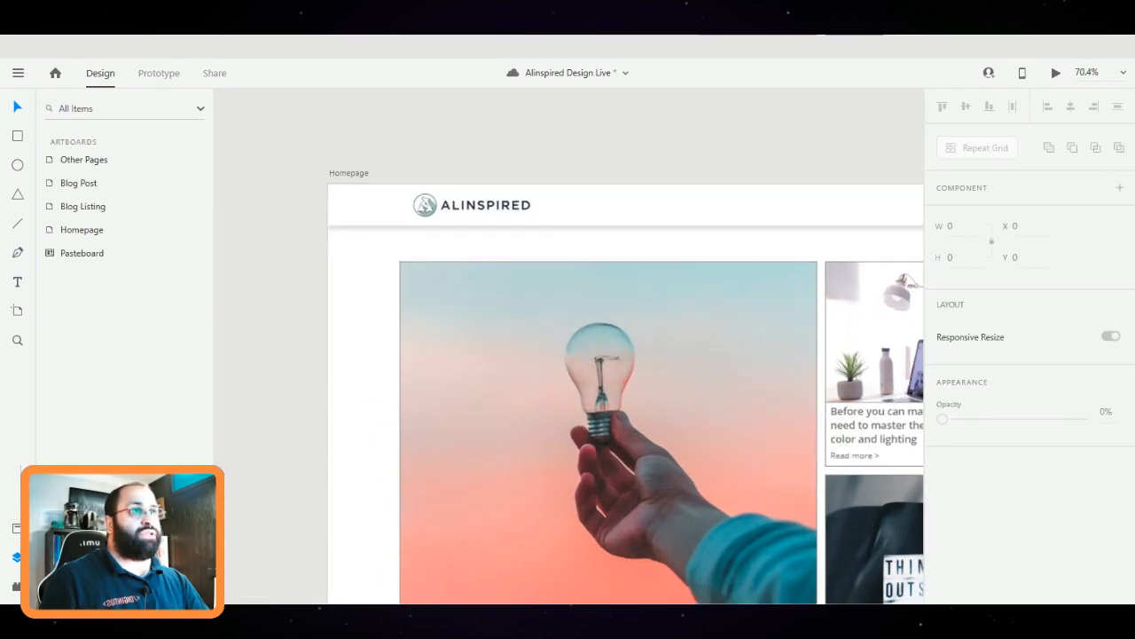
scroll(321, 218, "up", 10)
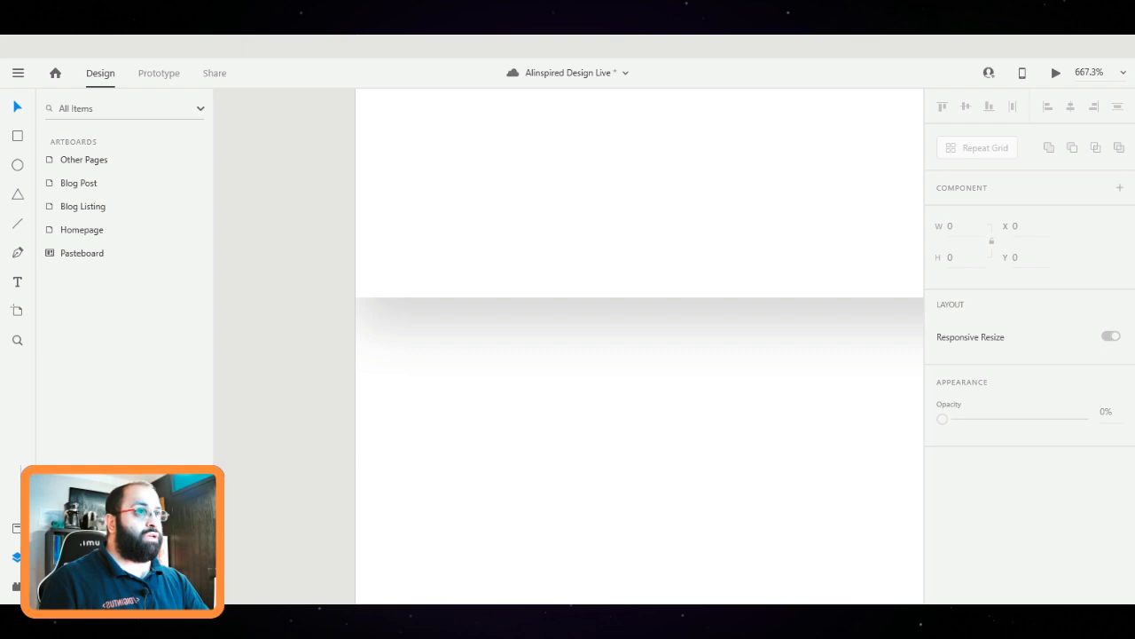
scroll(450, 271, "down", 5)
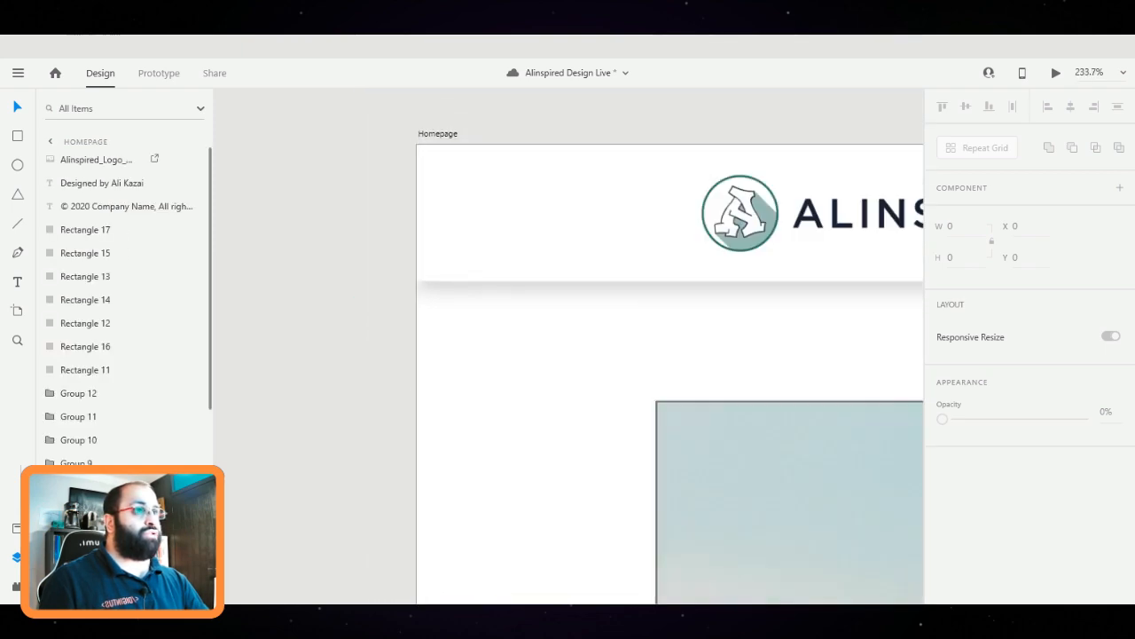
scroll(470, 270, "down", 1)
left_click(470, 267)
left_click_drag(429, 225, 416, 225)
key("Escape")
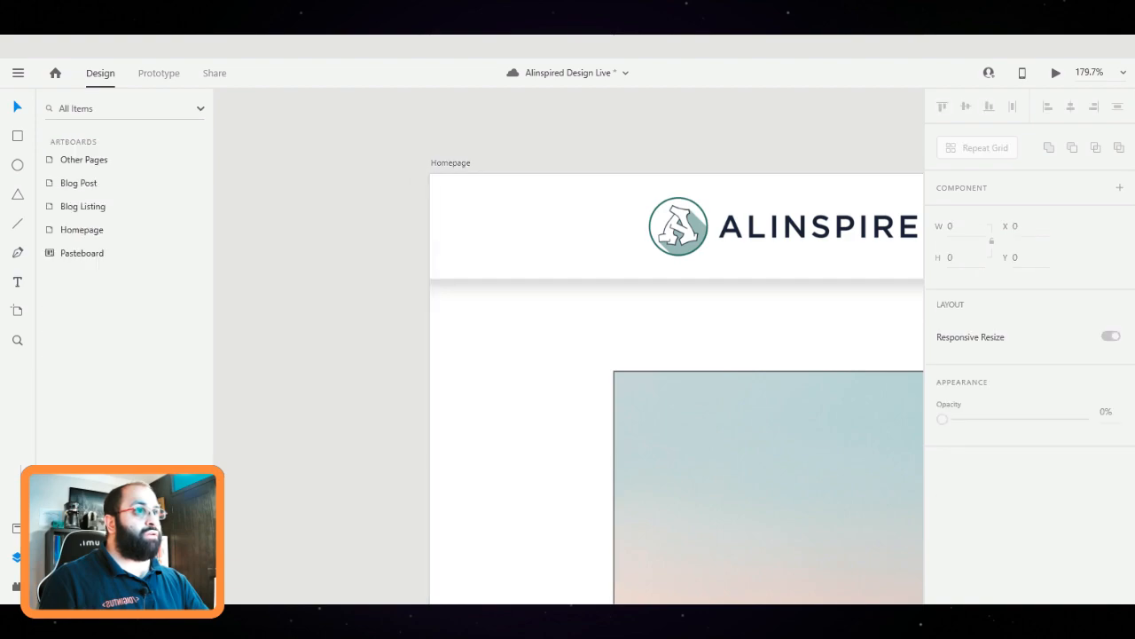
Review the whole Homepage layout with its restyled header beside the Blog Listing artboard
scroll(585, 186, "down", 6)
scroll(568, 346, "right", 4)
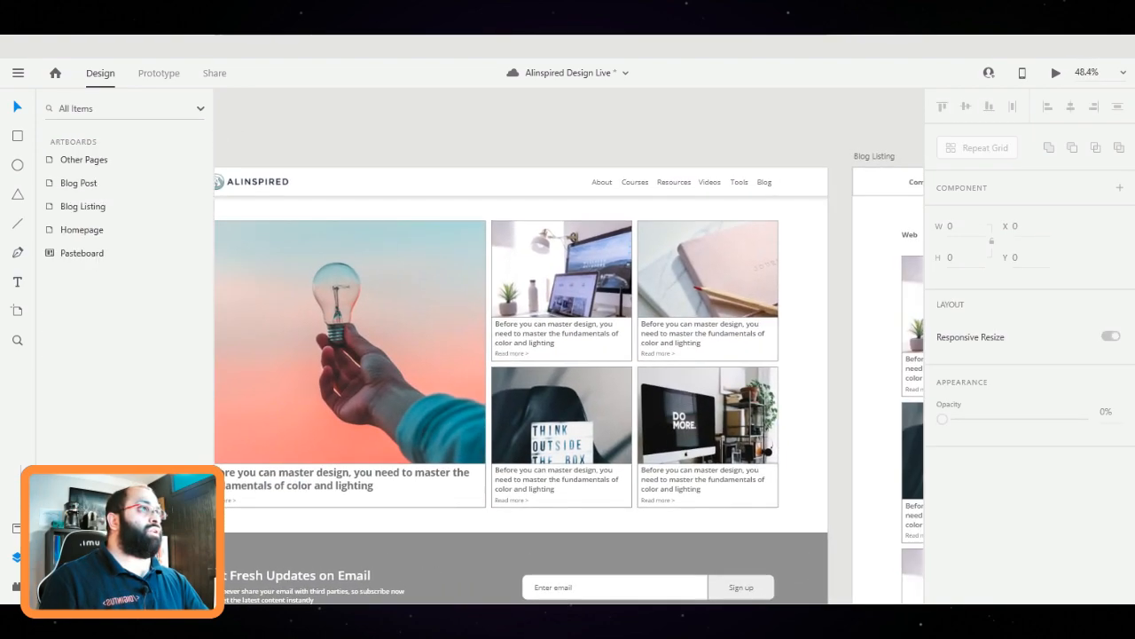
scroll(568, 346, "left", 2)
scroll(567, 346, "down", 3)
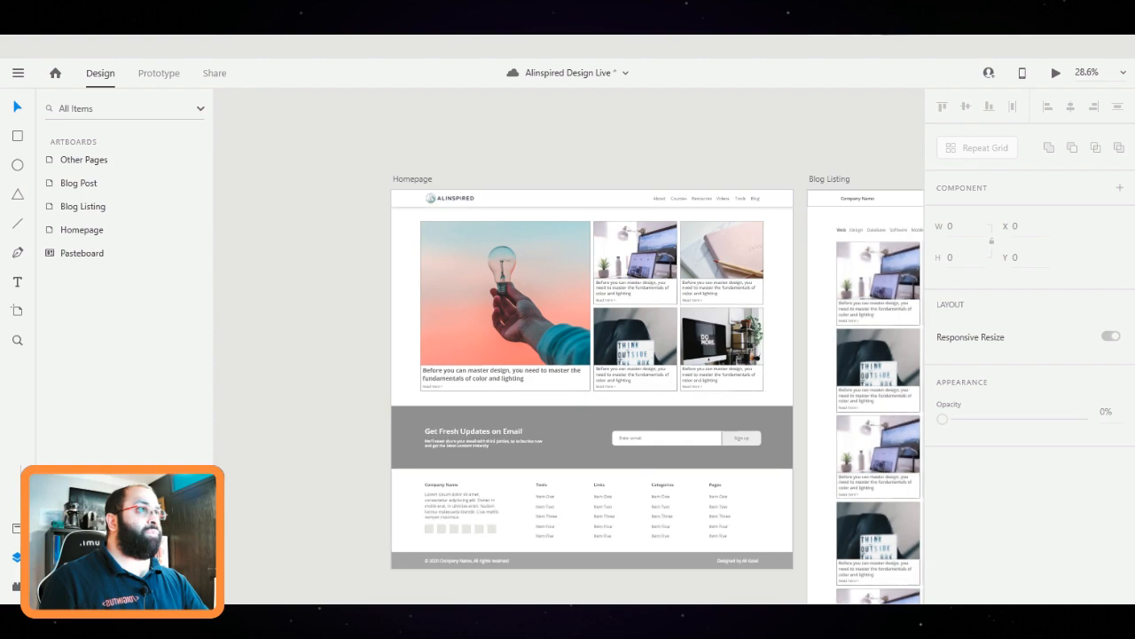
scroll(567, 346, "right", 1)
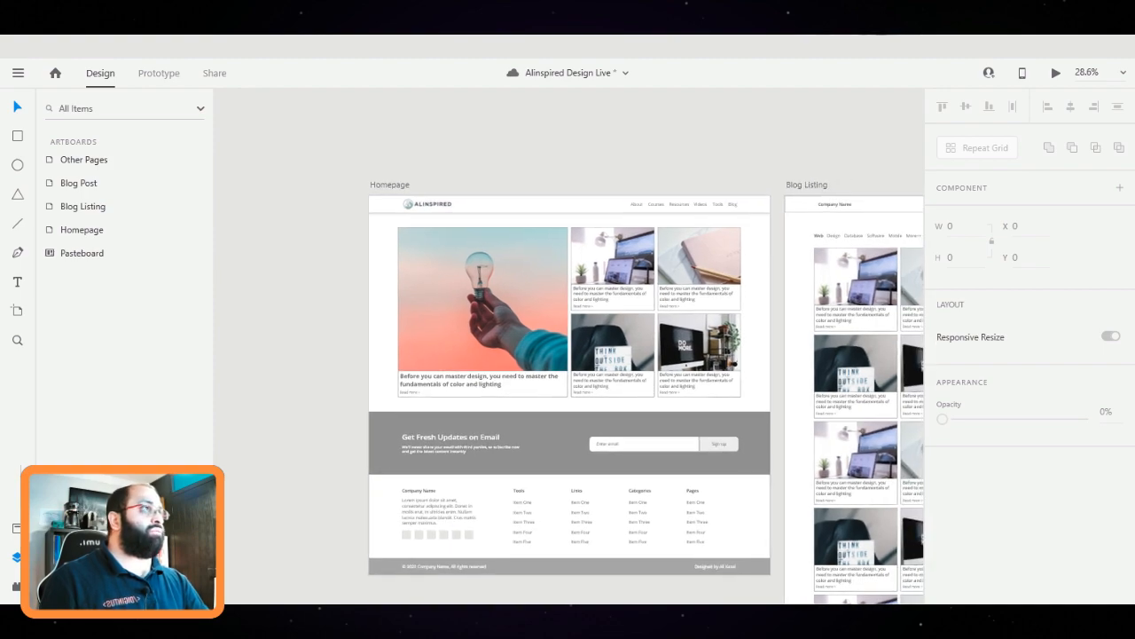
left_click(568, 204)
key("Escape")
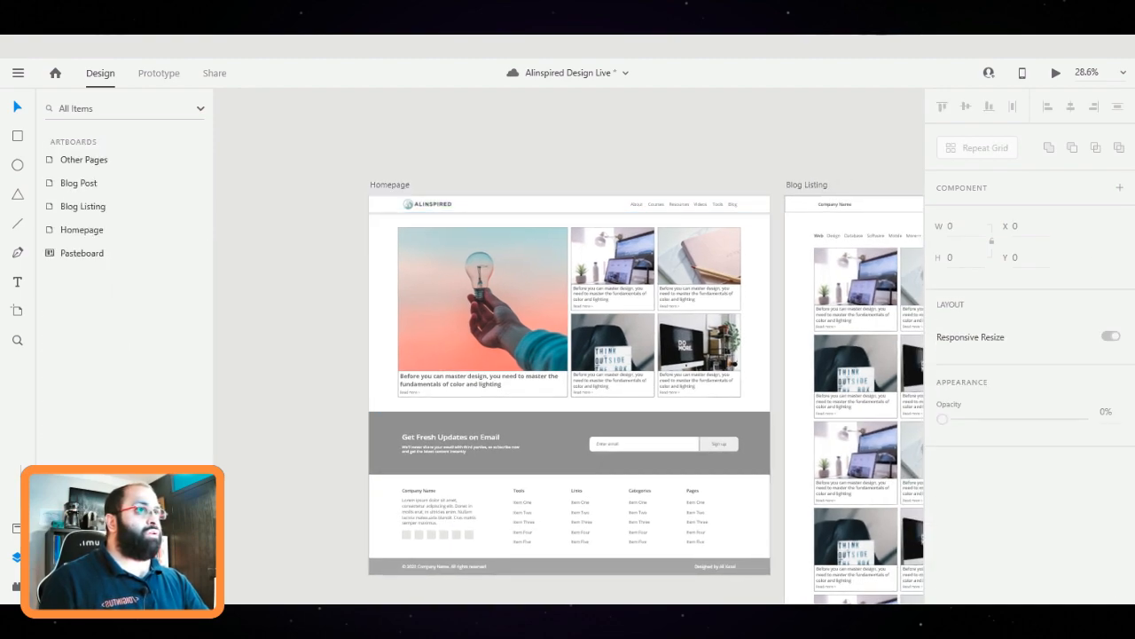
left_click(567, 204)
key("Escape")
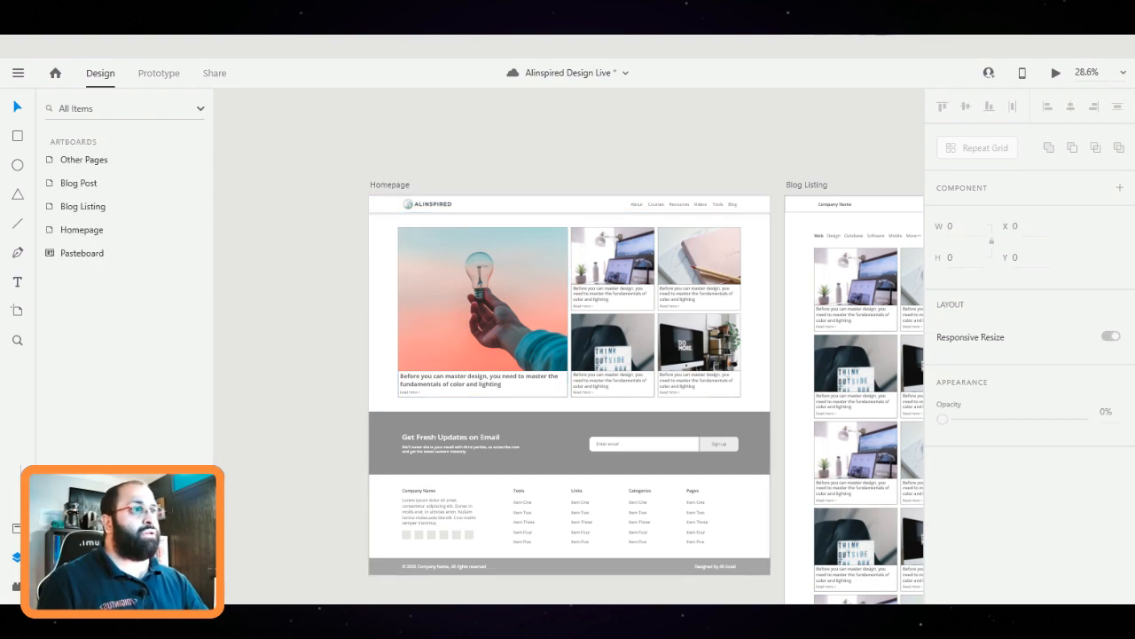
Inspect the Homepage header's logo, background and shadow up close
scroll(366, 191, "up", 5)
scroll(487, 155, "up", 2)
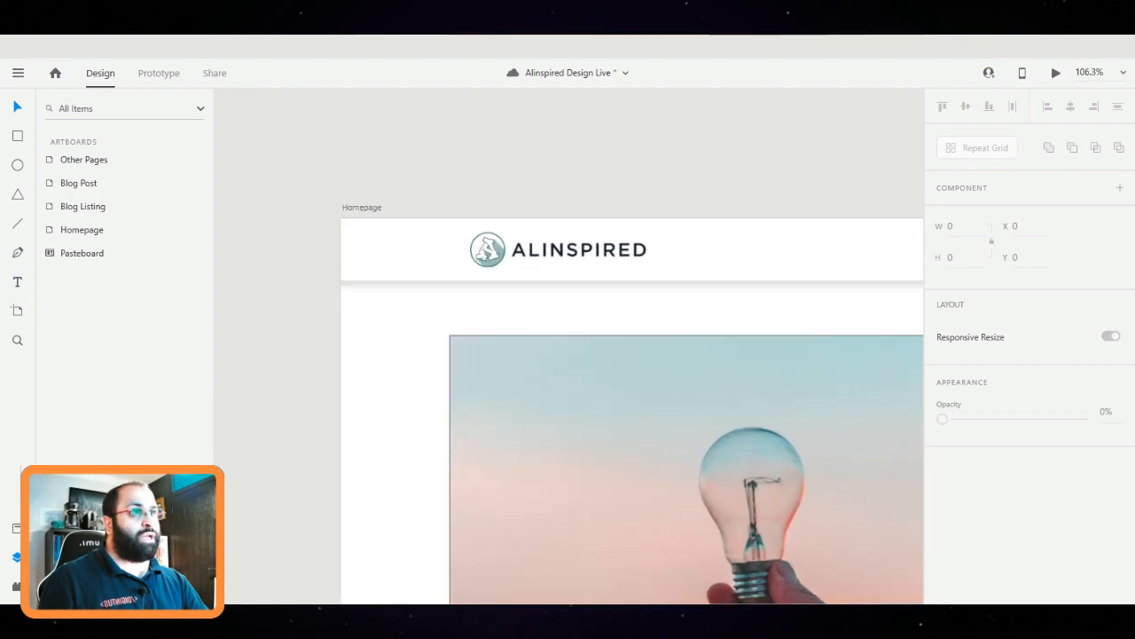
left_click(780, 249)
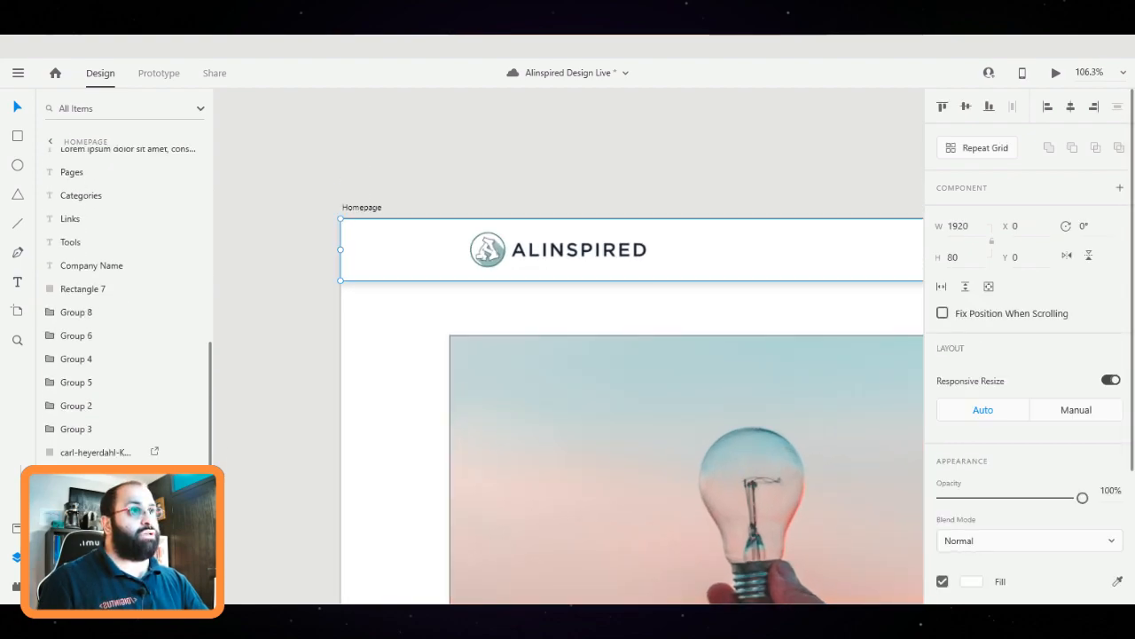
key("Escape")
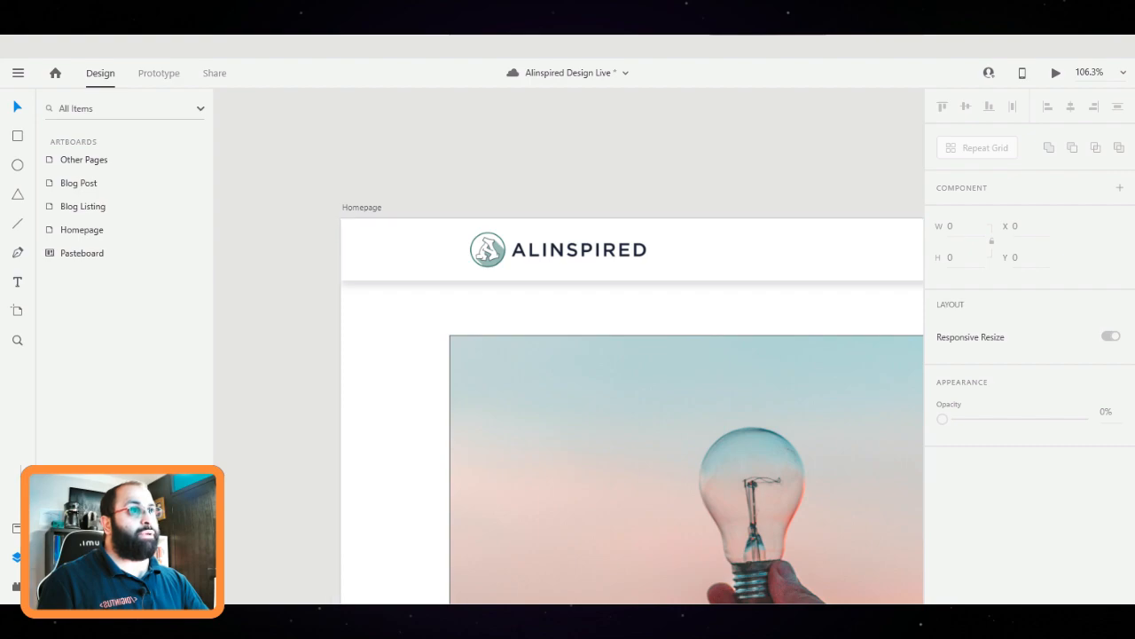
left_click(709, 234)
key("Escape")
scroll(688, 221, "down", 5)
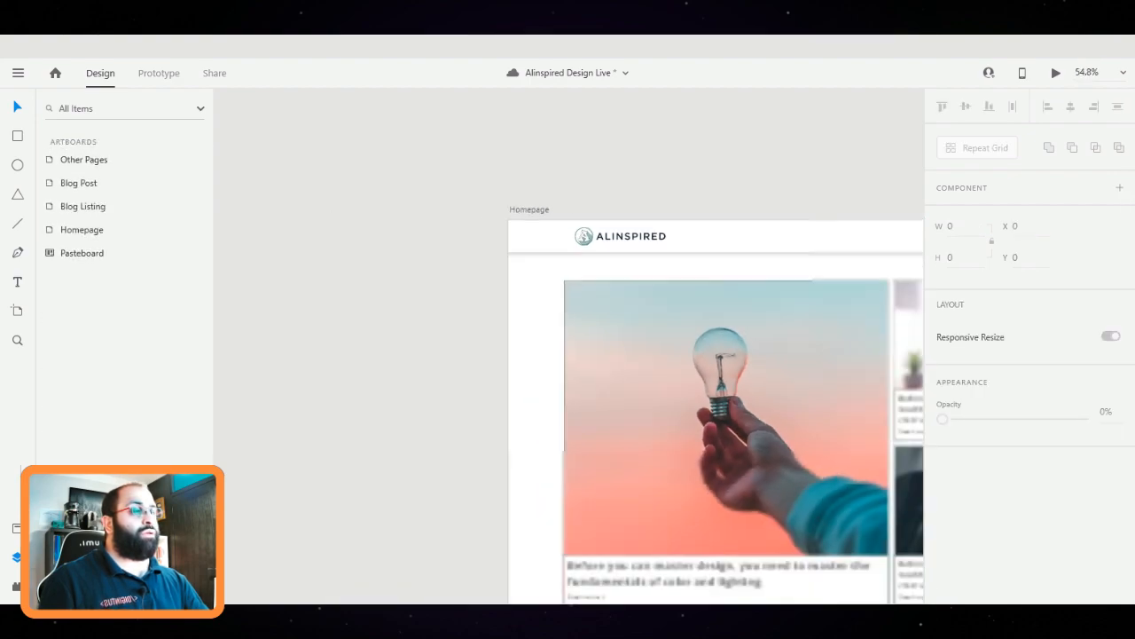
Compare the Homepage header with the headers on the Blog Listing and remaining page artboards
scroll(568, 400, "right", 5)
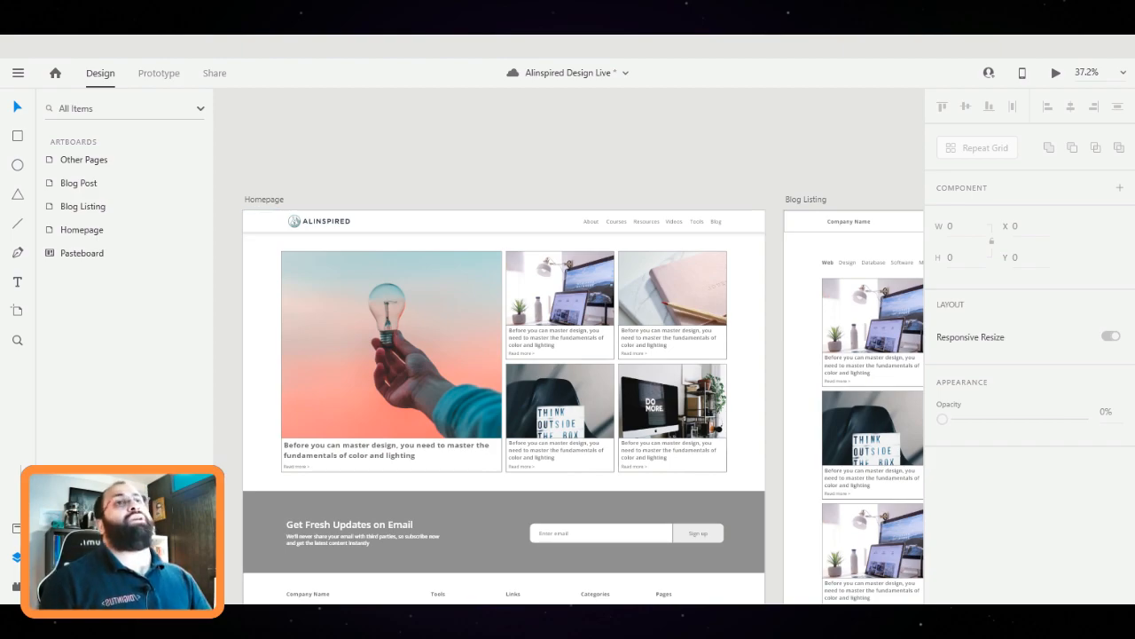
scroll(509, 147, "down", 2)
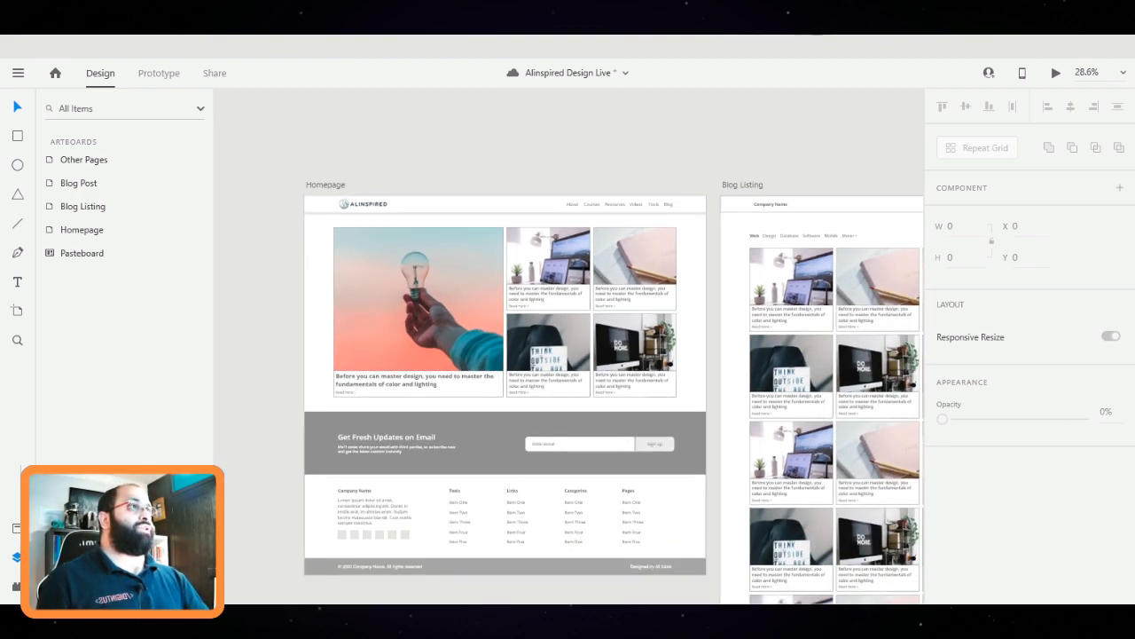
left_click(506, 204)
key("Escape")
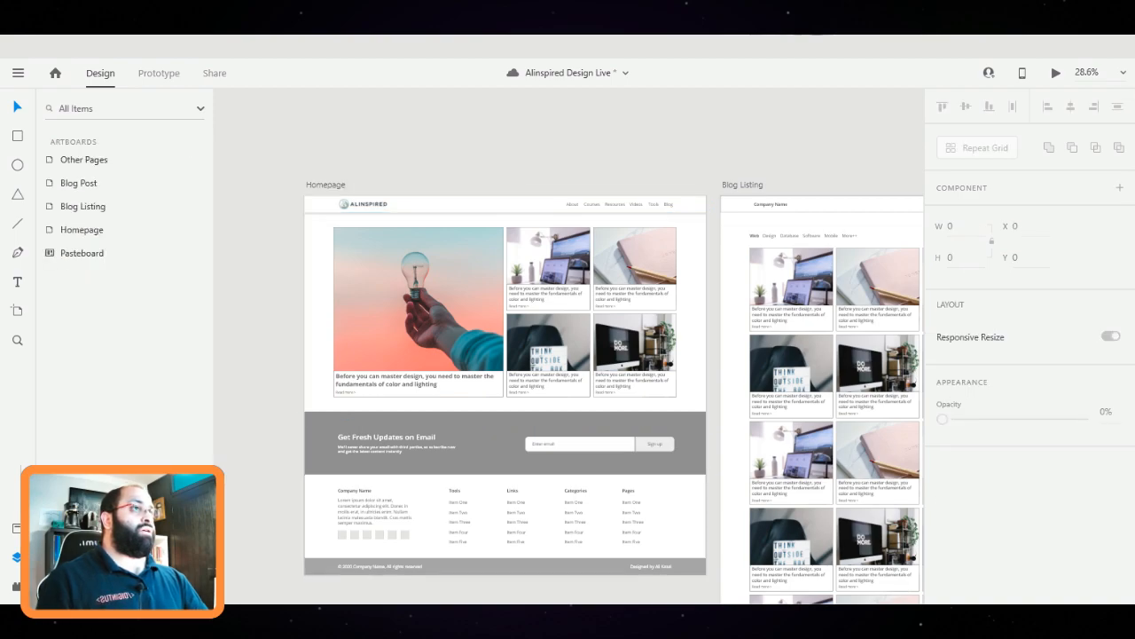
scroll(569, 346, "right", 2)
scroll(568, 346, "down", 1)
scroll(568, 381, "right", 2)
scroll(569, 381, "up", 1)
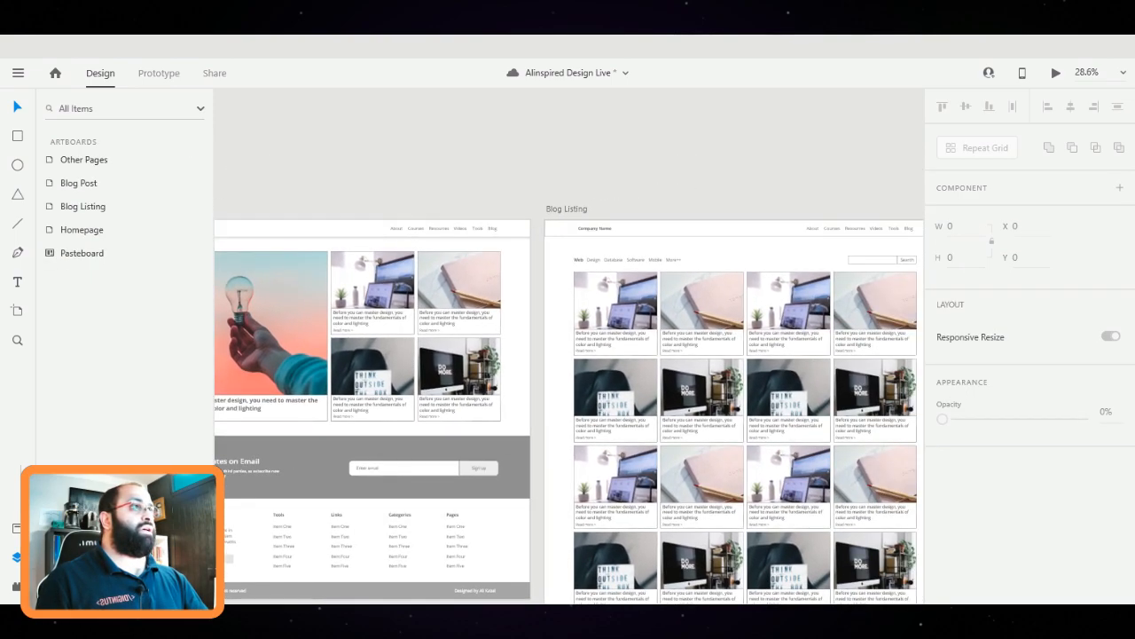
scroll(569, 346, "down", 3)
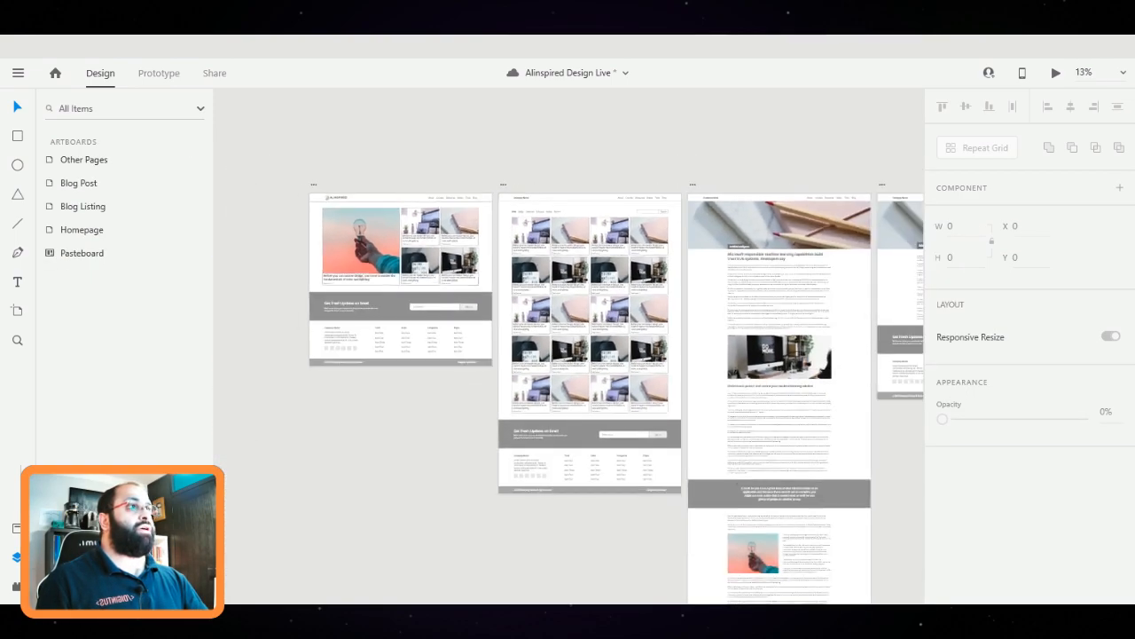
Draw a horizontal line 56 px wide directly beneath the About item in the Homepage navigation
scroll(568, 346, "up", 1)
scroll(435, 188, "up", 6)
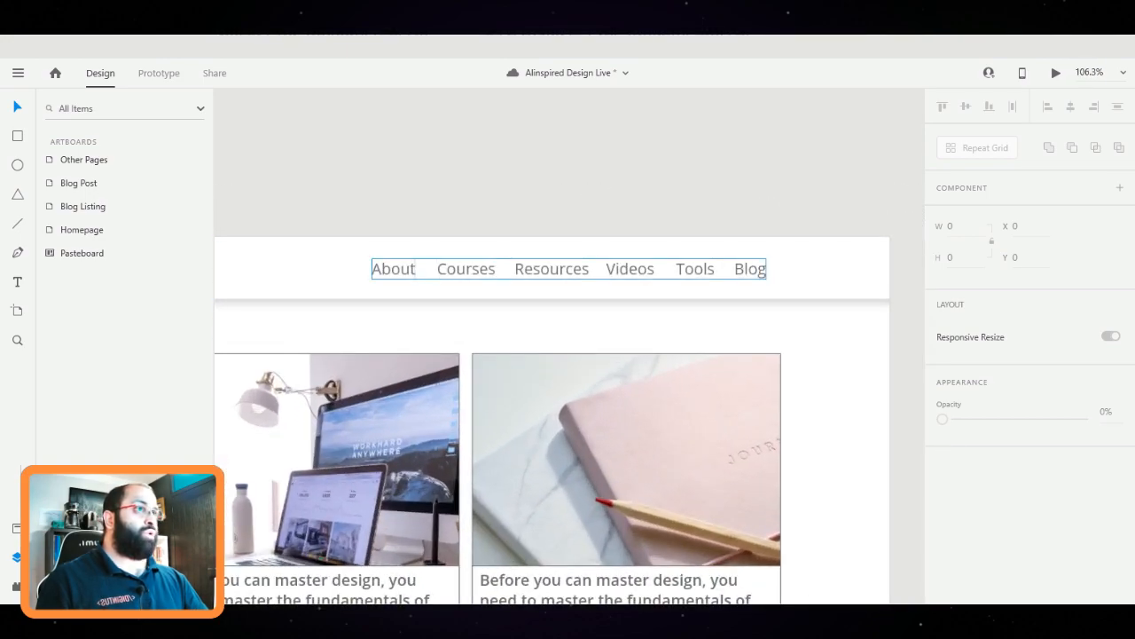
double_click(393, 269)
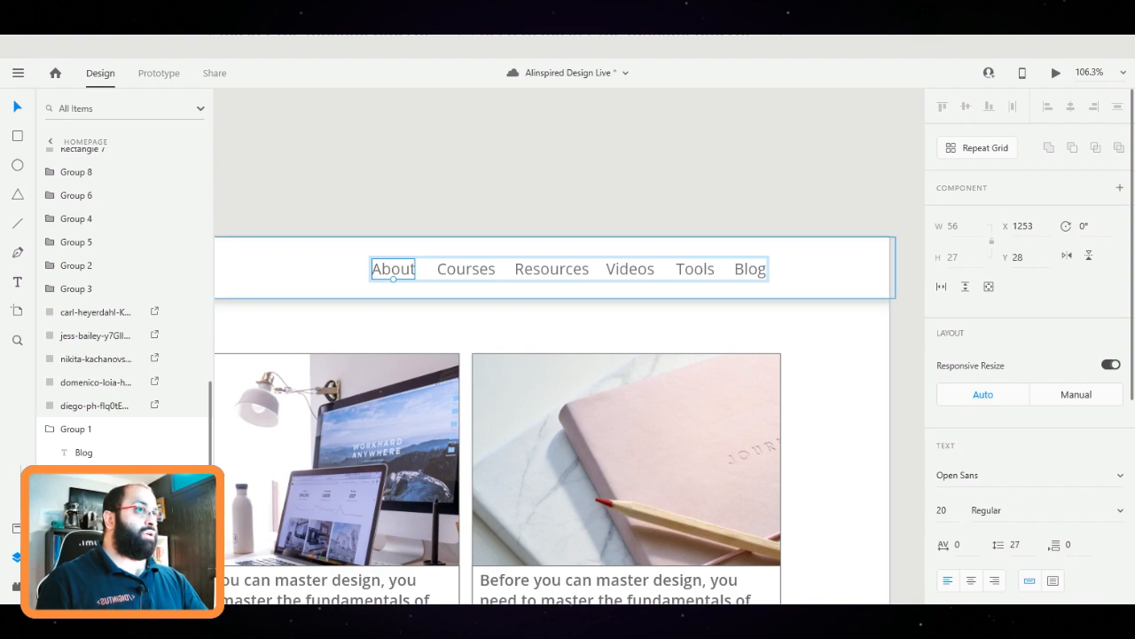
key("Escape")
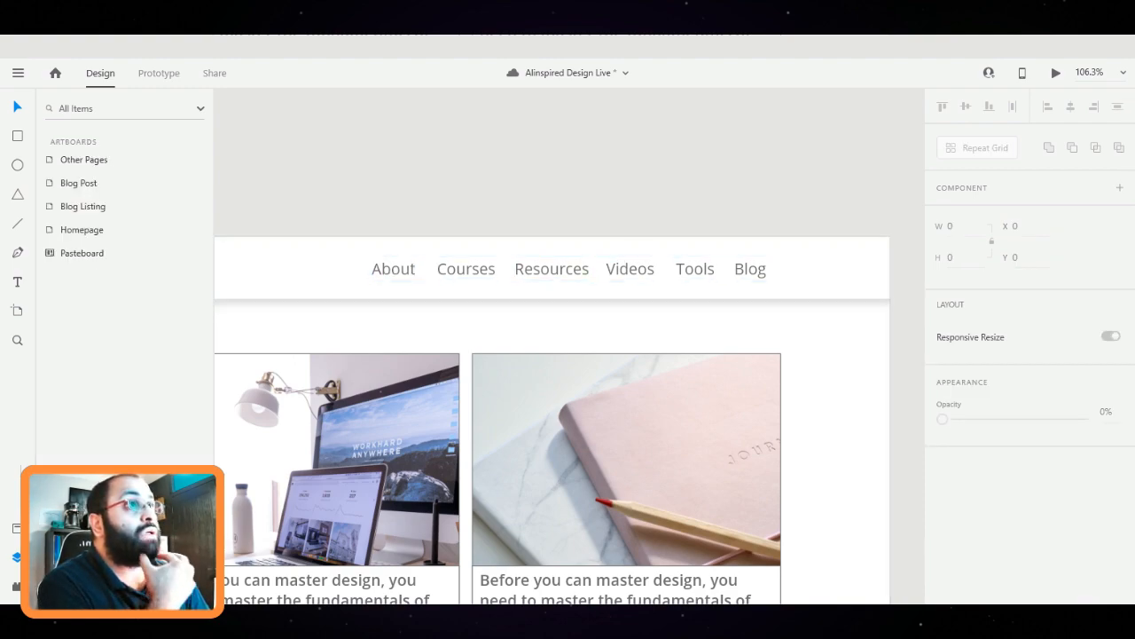
double_click(393, 269)
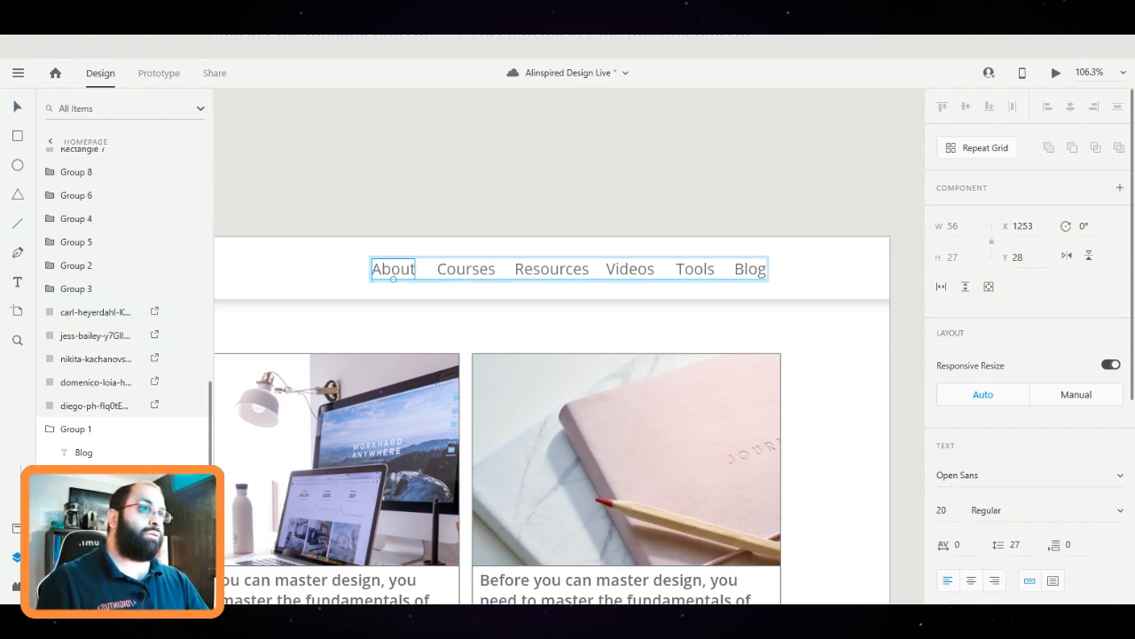
left_click_drag(371, 280, 420, 280)
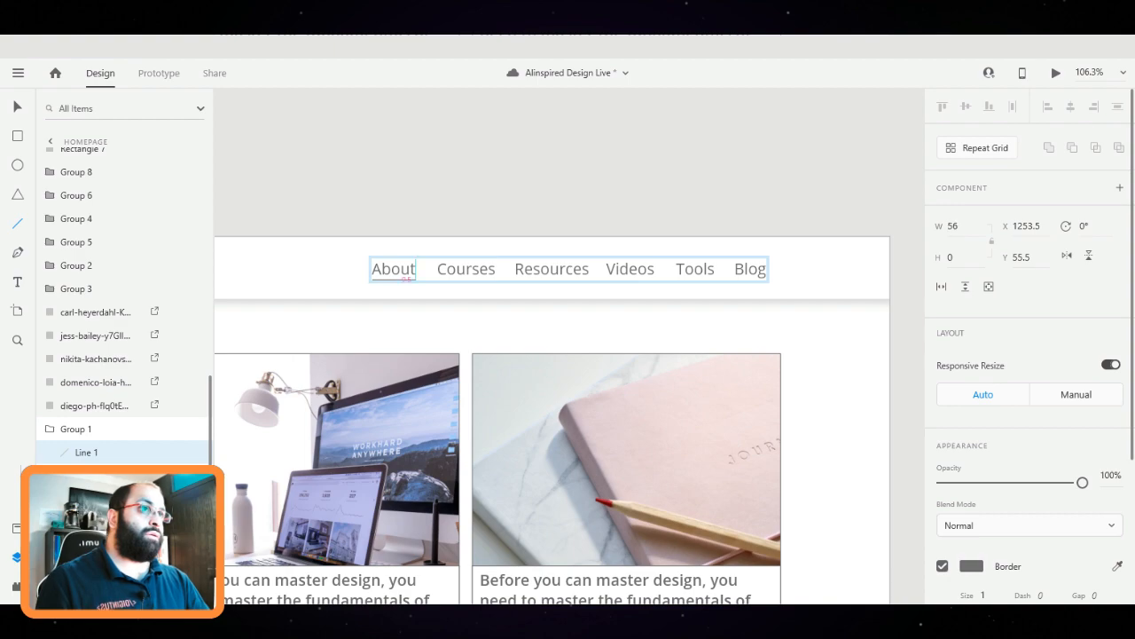
Move the line under About down to Y 64.5, leaving a gap below the text
key("v")
key("Down")
key("Down")
key("Down")
key("Down")
key("Down")
key("Down")
key("Down")
key("Down")
key("Down")
key("Down")
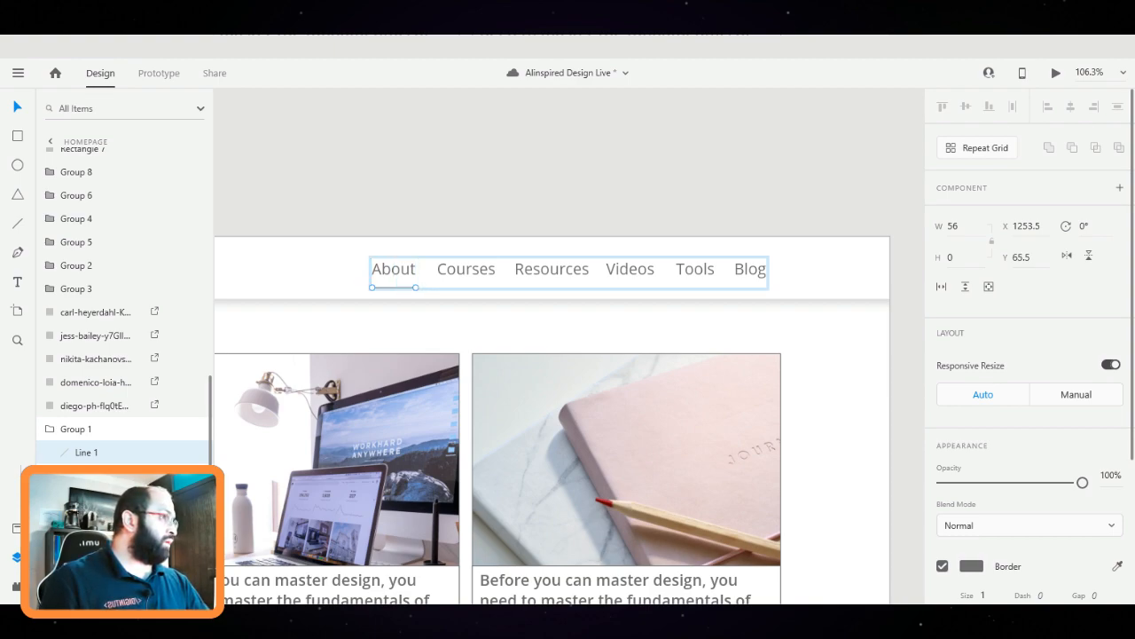
key("Up")
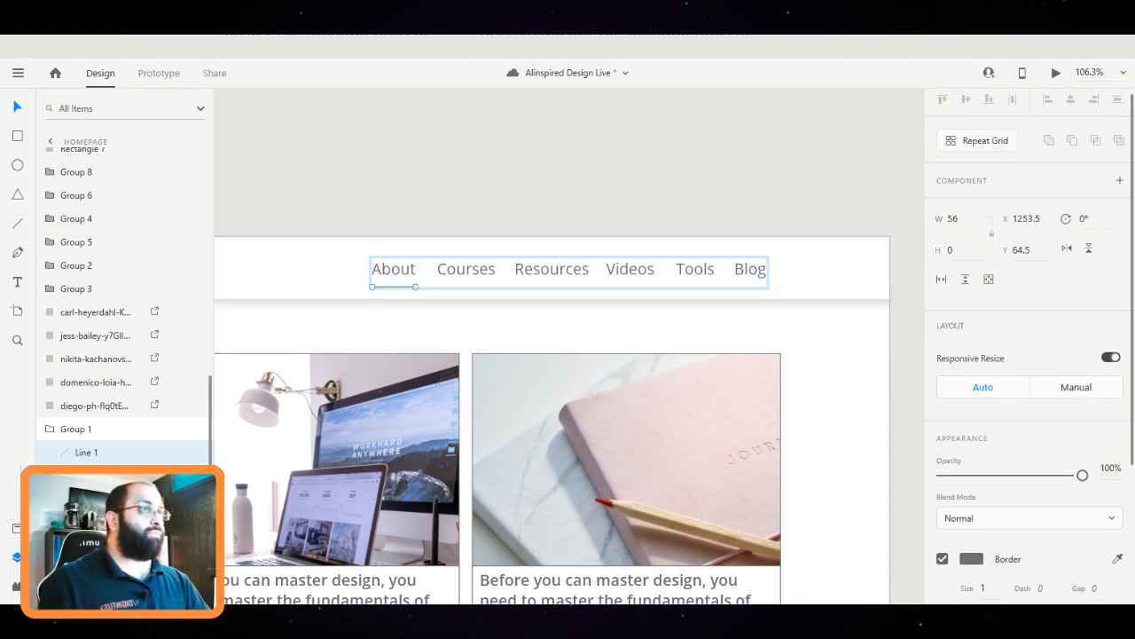
Set the About underline's border size to 3 and its color to the saved dark green swatch
left_click(983, 588)
key("Up")
key("Up")
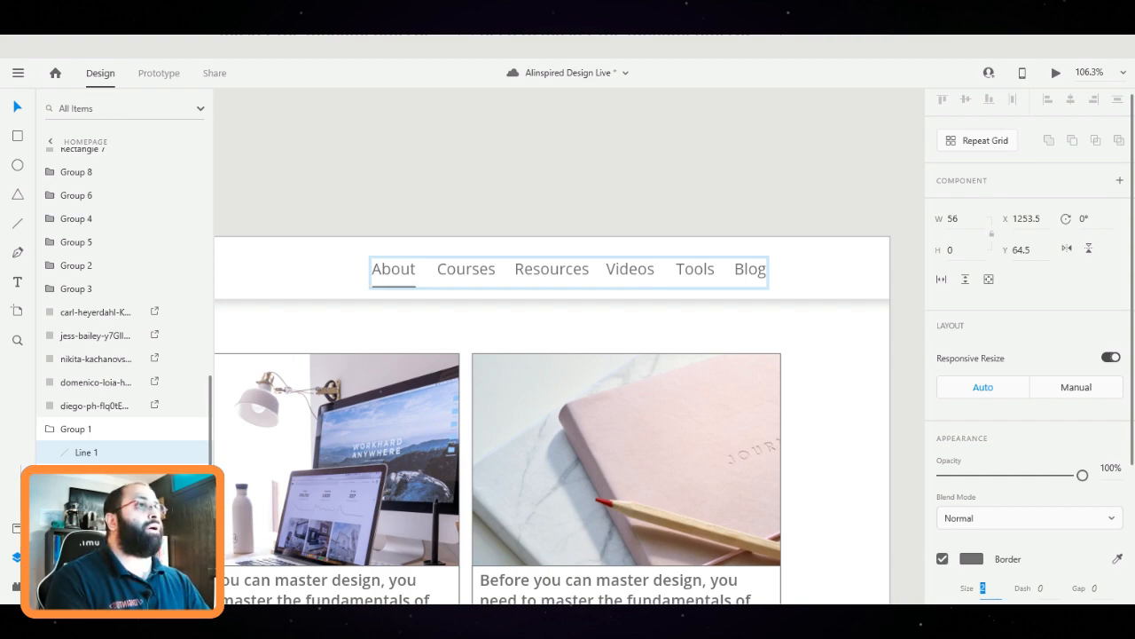
left_click(971, 559)
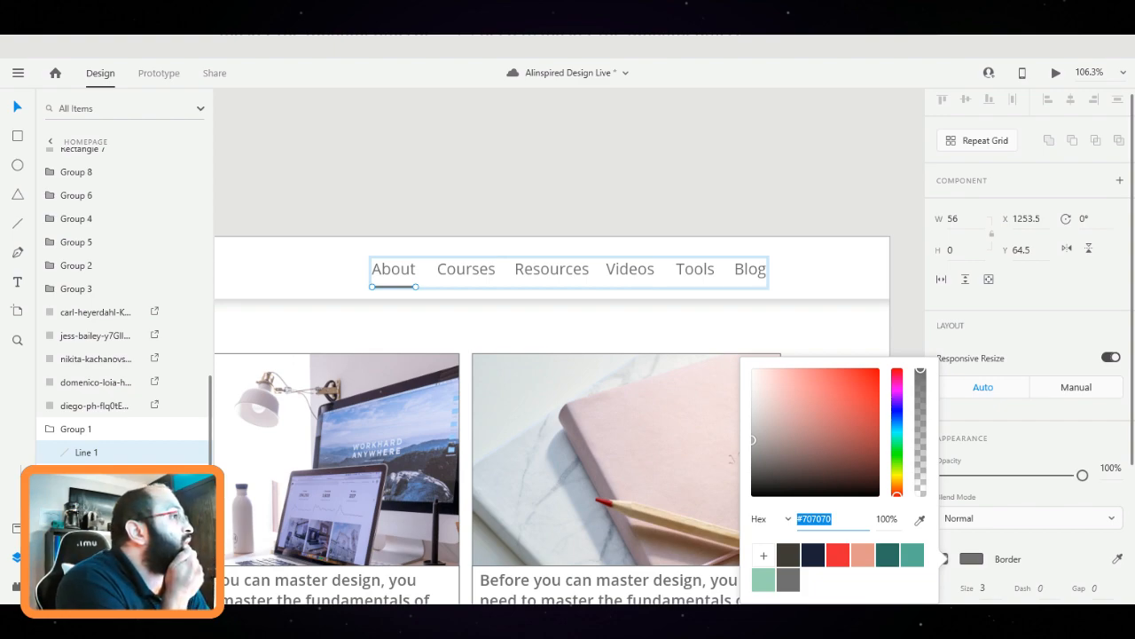
left_click(888, 554)
key("Escape")
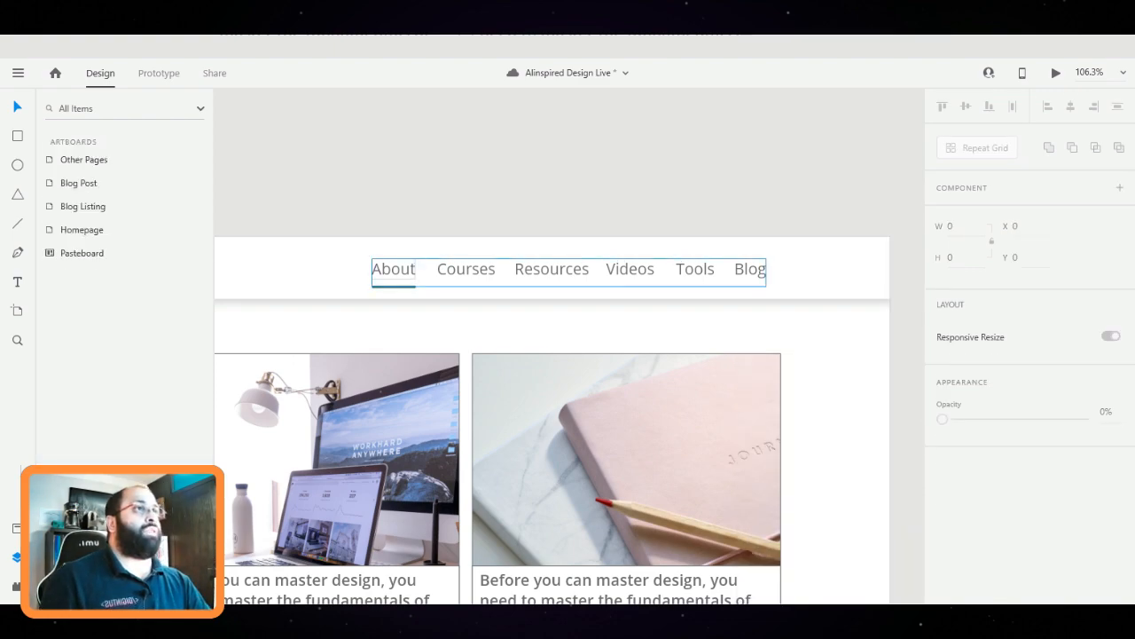
Take the green underline out of the navigation group and place it directly on the Homepage artboard, at the same spot
scroll(391, 263, "up", 6)
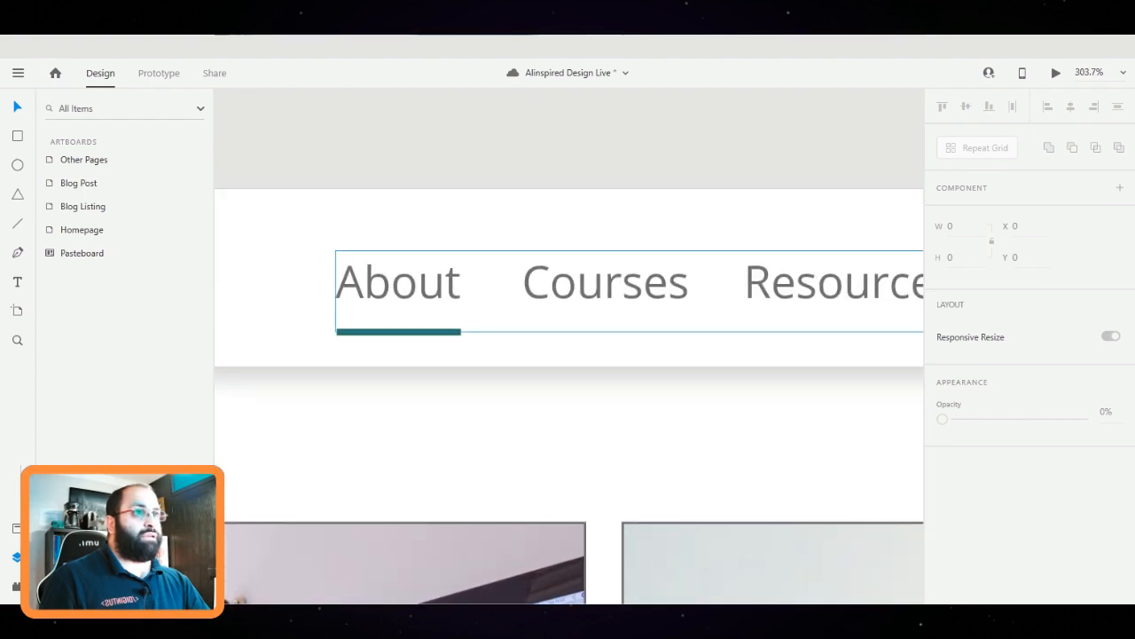
left_click(397, 282)
double_click(399, 332)
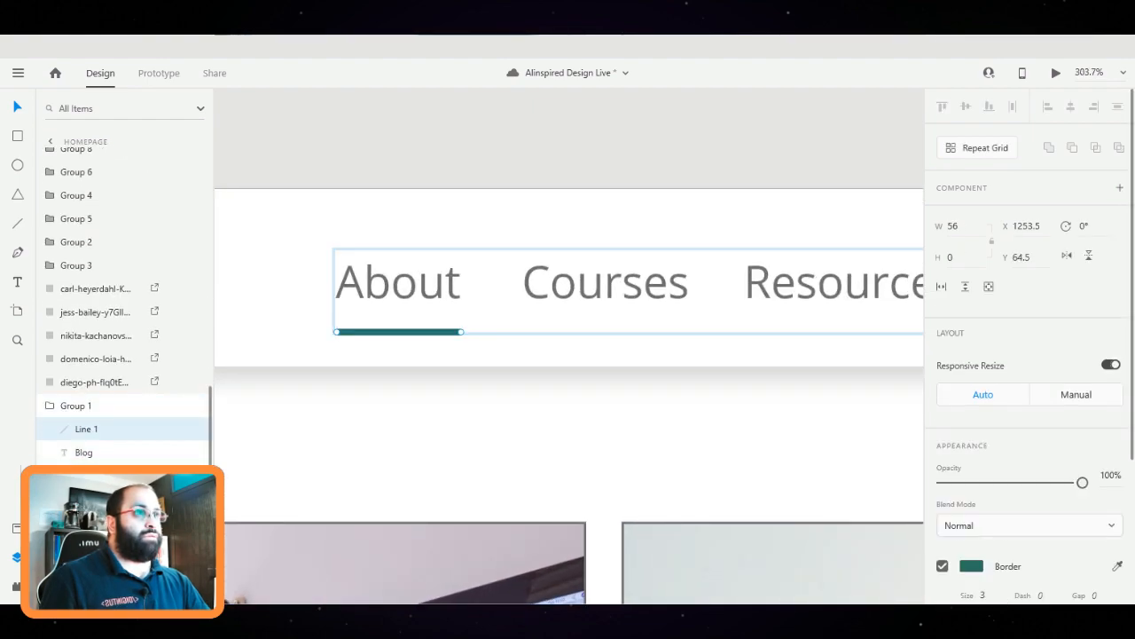
key("Delete")
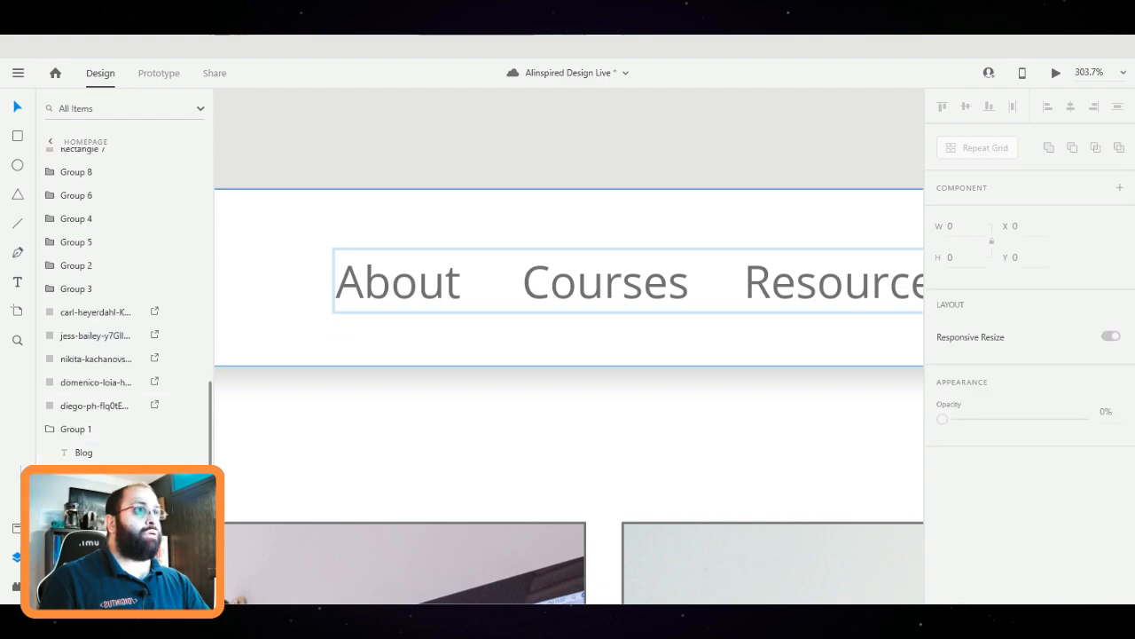
key("Escape")
key("ctrl+z")
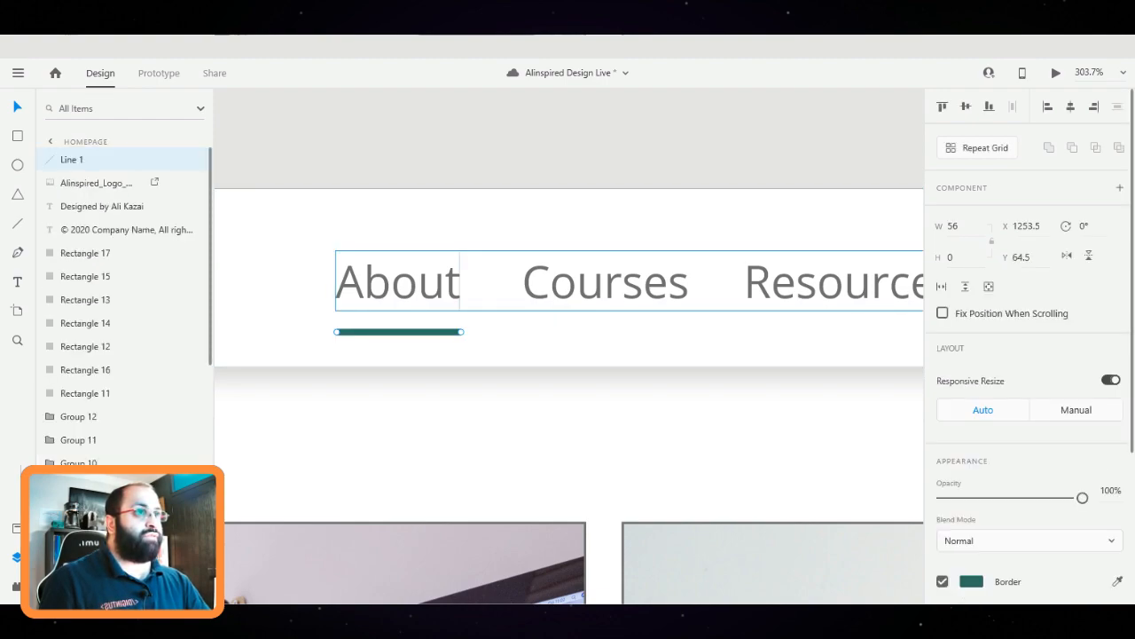
Color the About text in the Homepage navigation with the saved dark green swatch
scroll(482, 266, "down", 10)
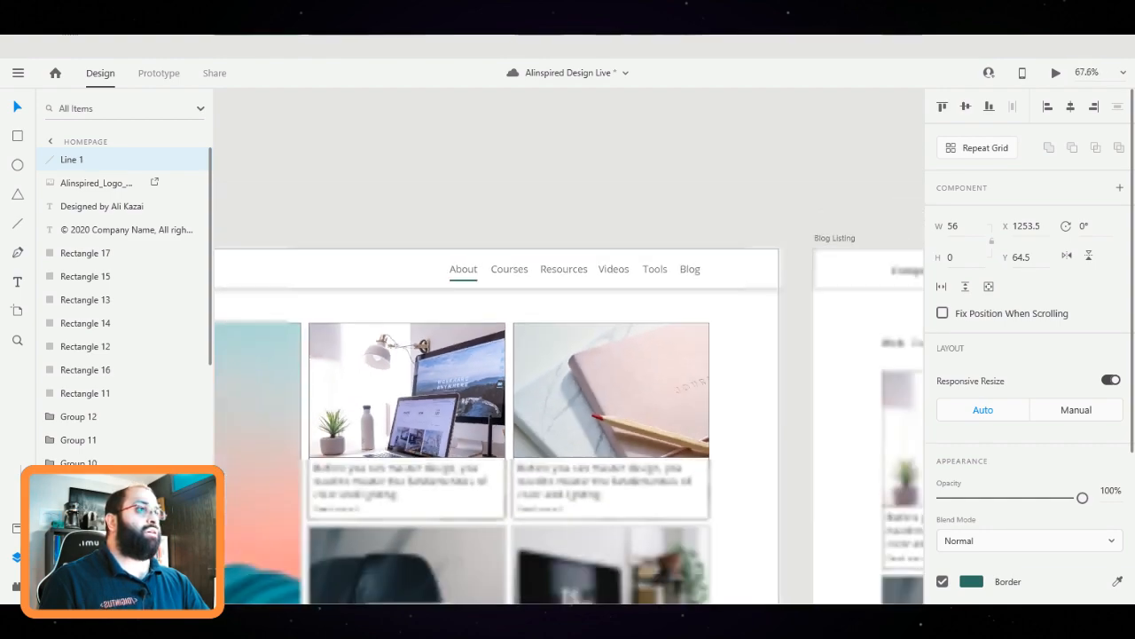
scroll(503, 230, "down", 2)
left_click(503, 229)
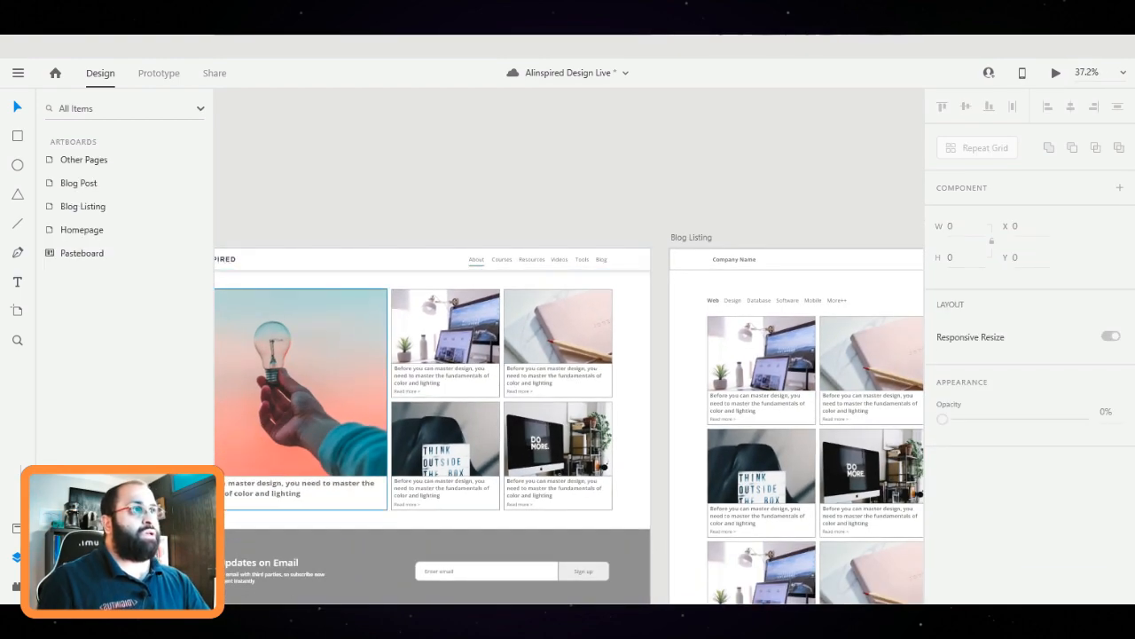
double_click(477, 260)
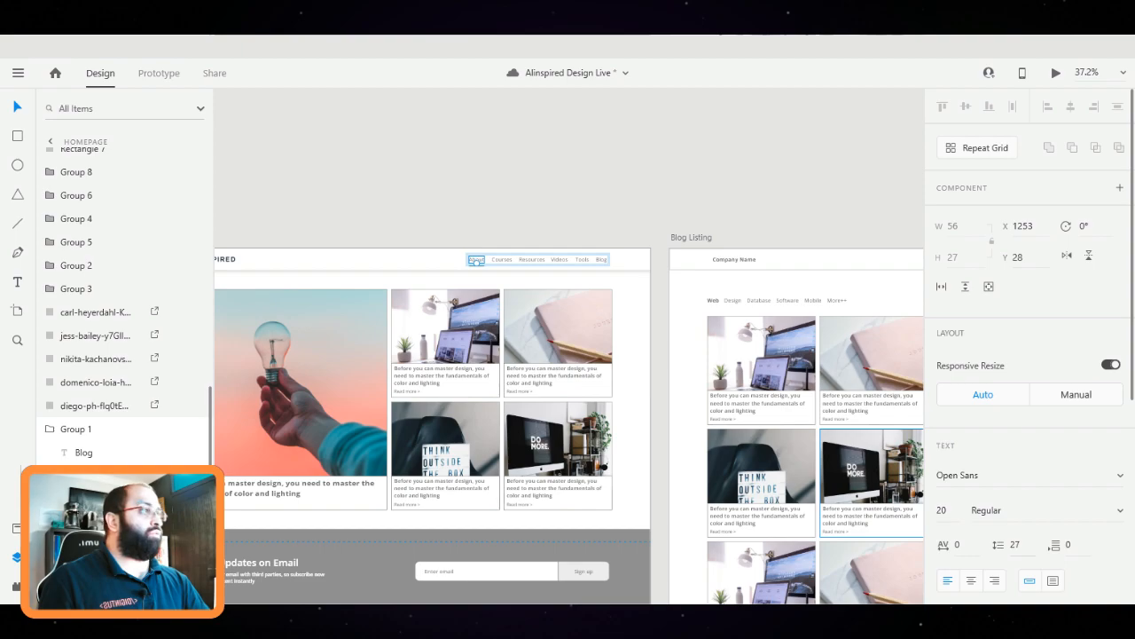
left_click(971, 467)
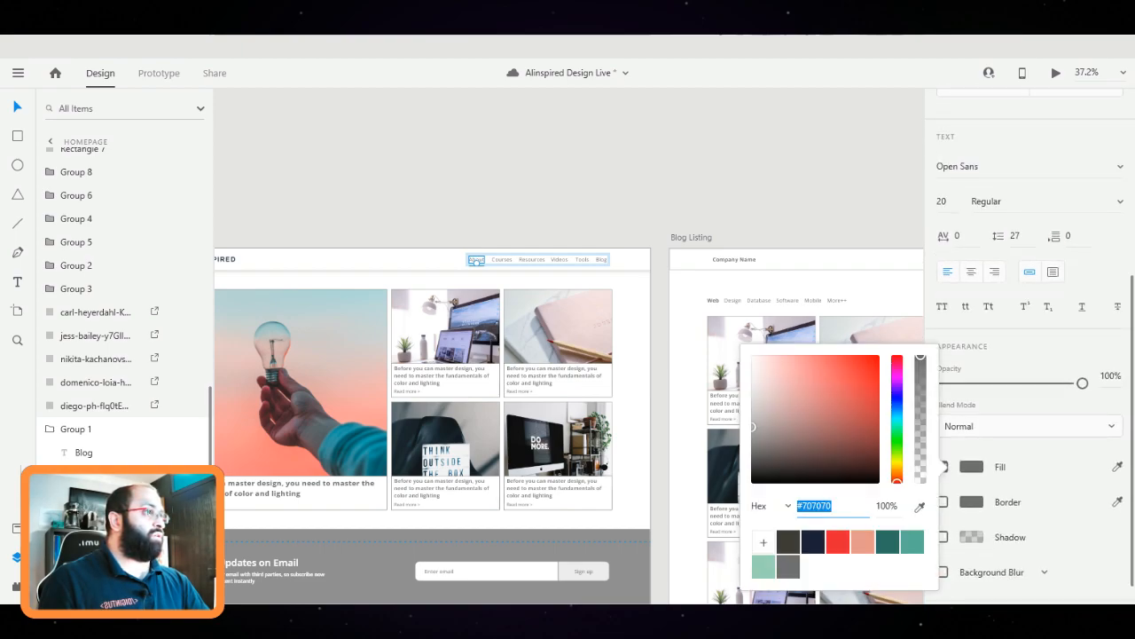
left_click(888, 541)
key("Escape")
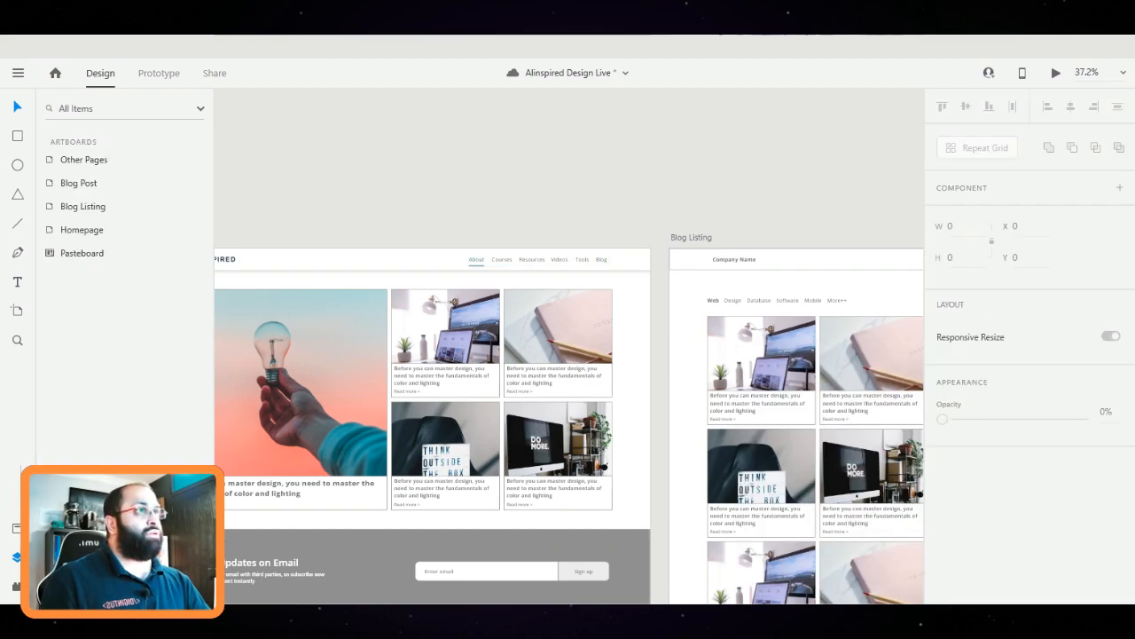
Reduce the About underline's border size to 2
scroll(460, 246, "up", 5)
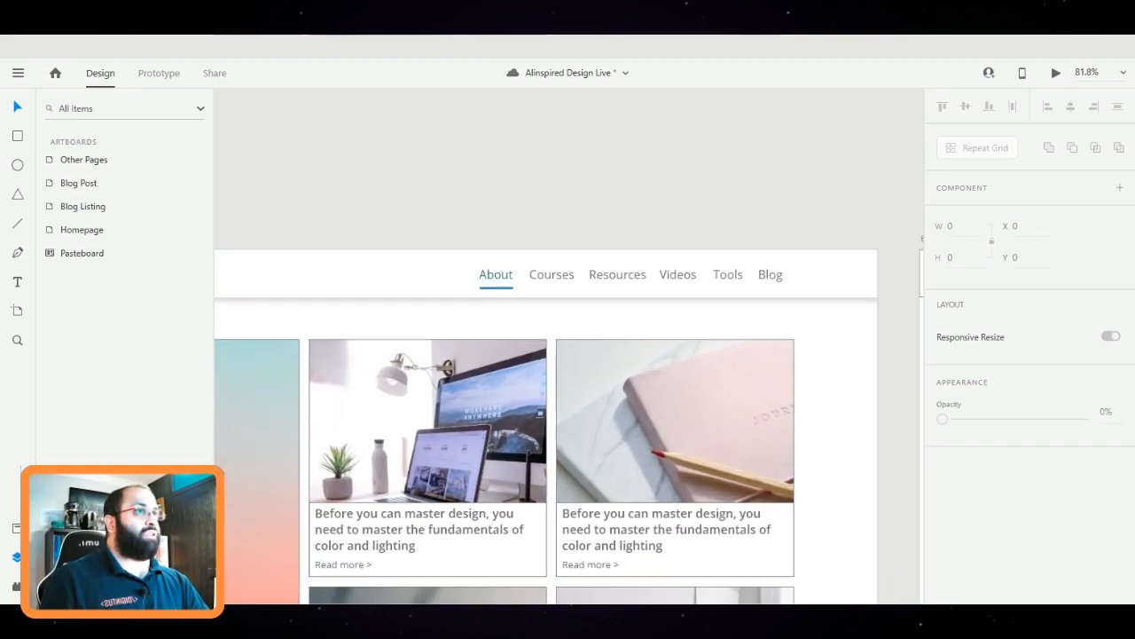
left_click(495, 287)
scroll(1029, 346, "down", 3)
left_click(984, 395)
type("2")
key("Return")
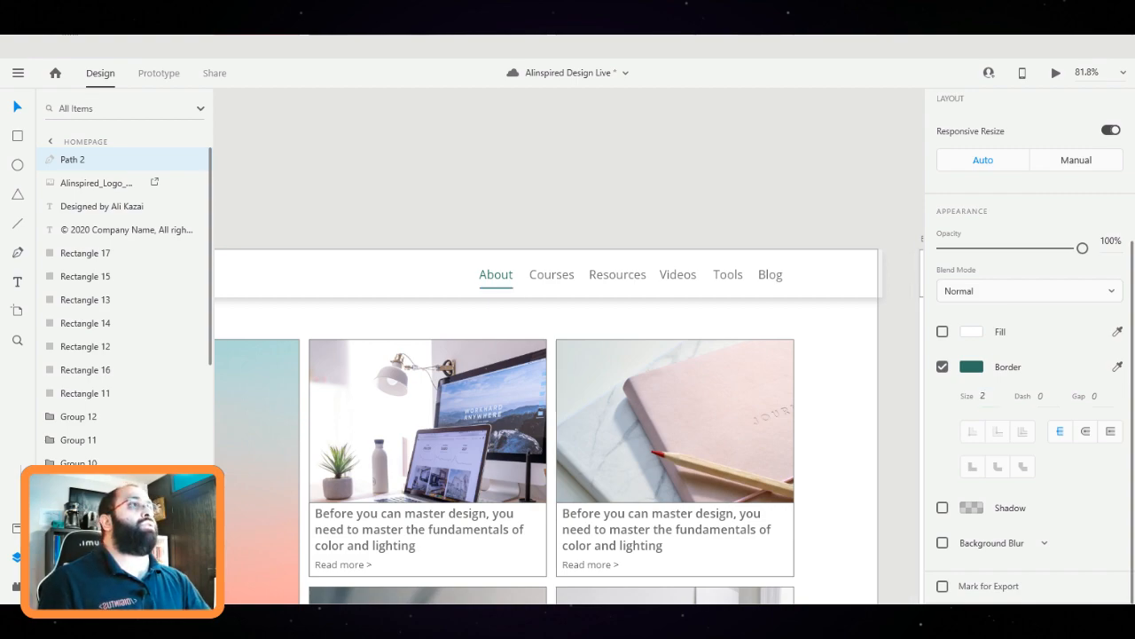
key("Escape")
Move the green underline up to Y 60.5, closer to the About text
left_click(496, 288)
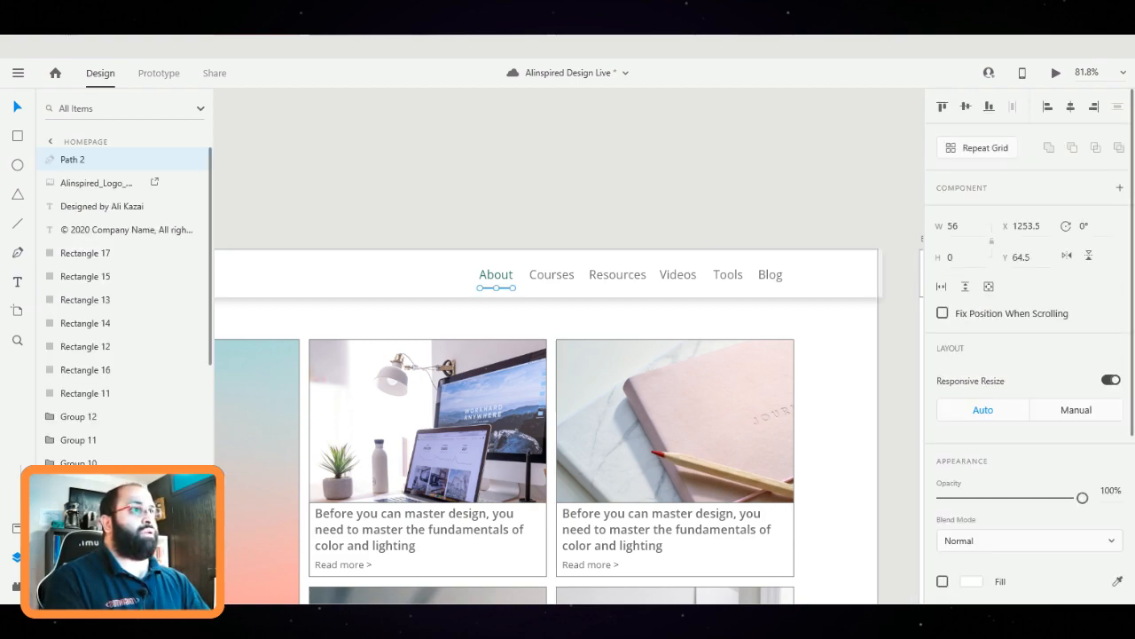
key("Up")
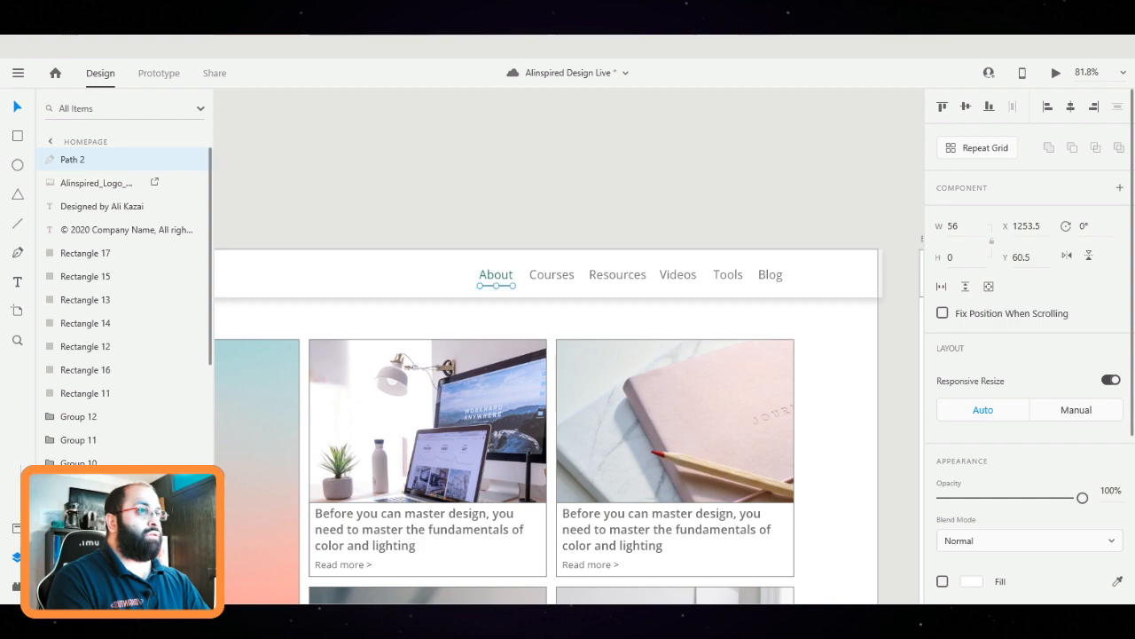
key("Escape")
Review the Homepage artboard with its highlighted About item and save the document
scroll(590, 317, "down", 5)
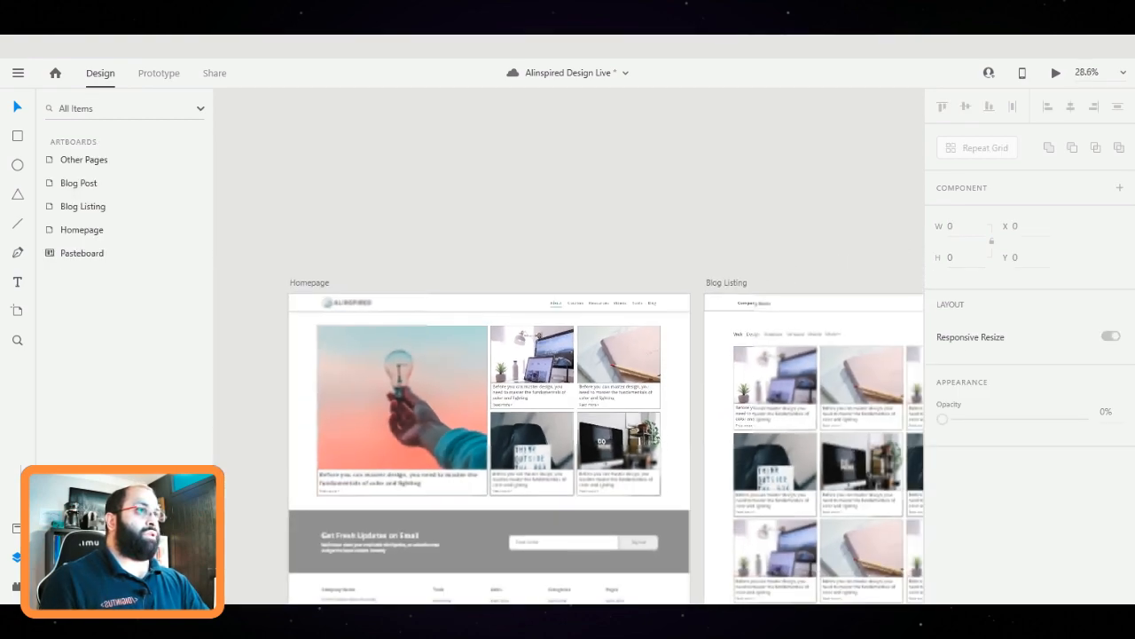
left_click(310, 282)
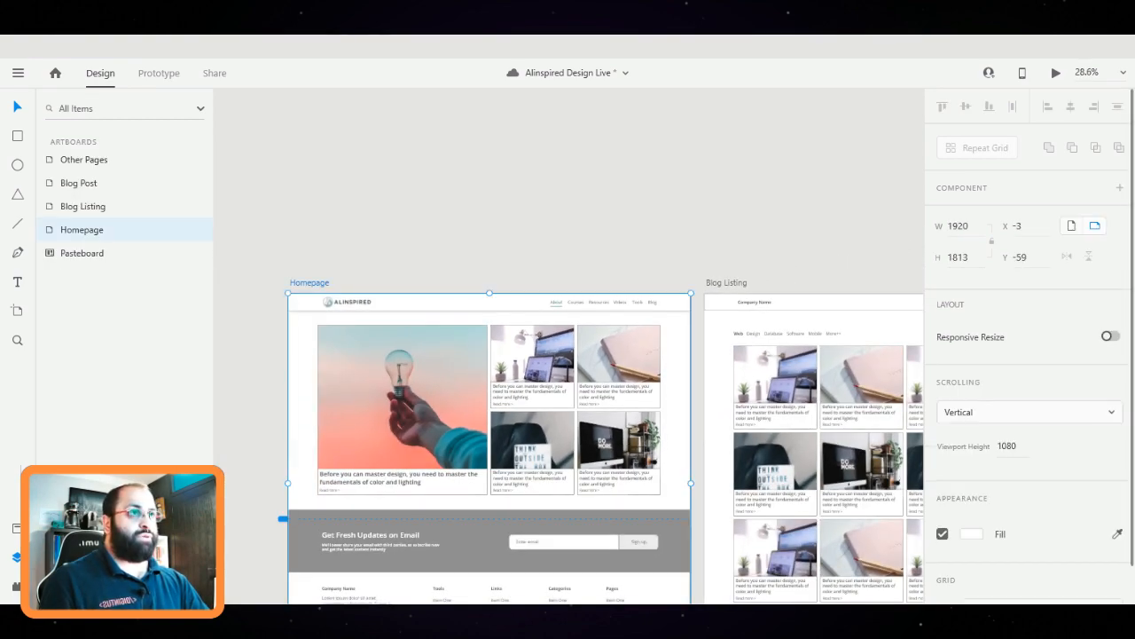
scroll(568, 346, "down", 2)
scroll(538, 133, "up", 1)
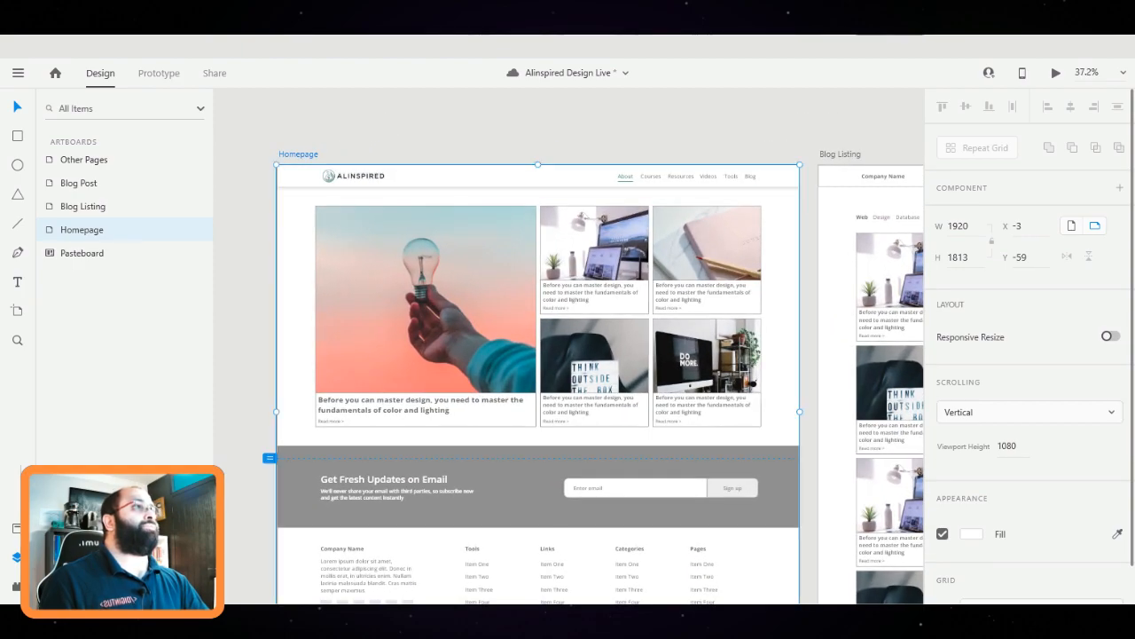
key("Escape")
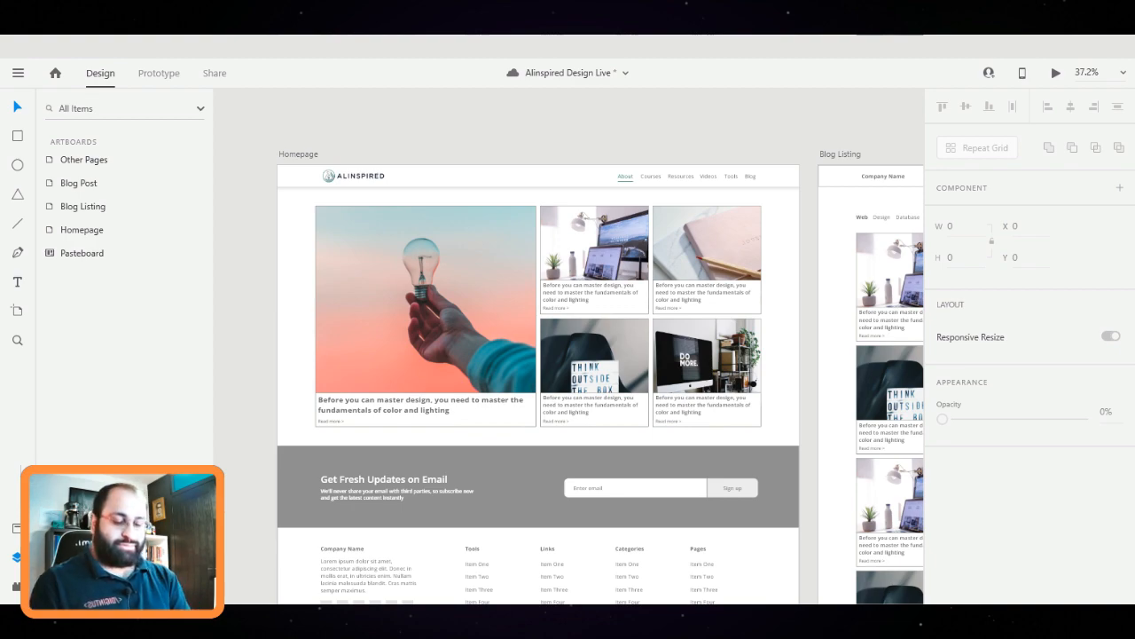
key("ctrl+s")
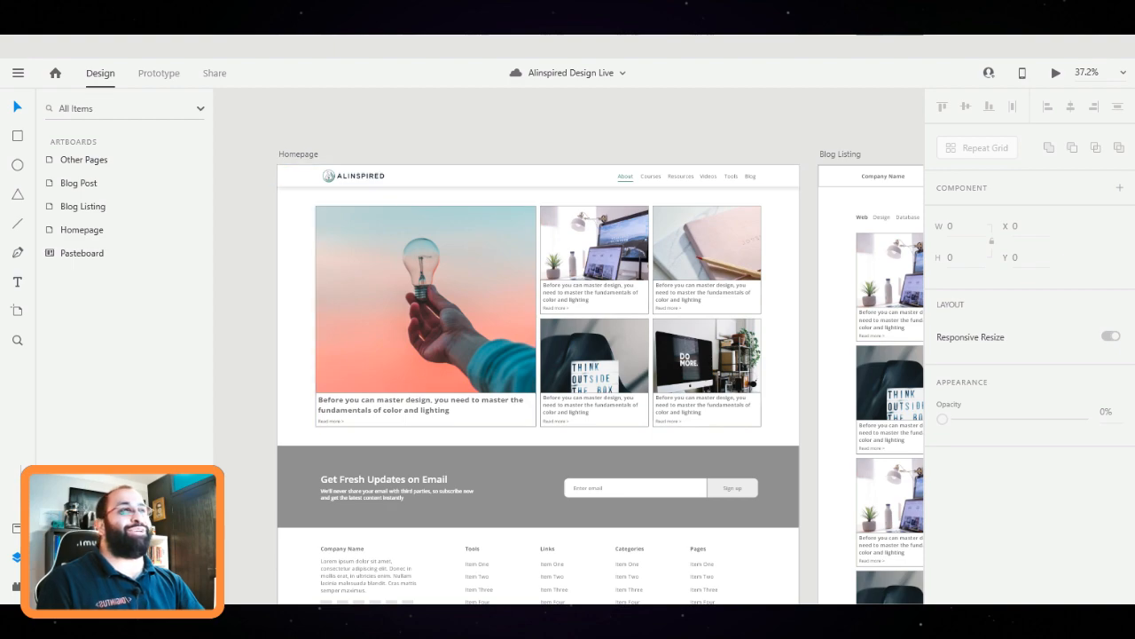
Compare the Homepage header with the headers on the Blog Listing, Blog Post and Other Pages artboards
mouse_move(752, 384)
left_mouse_down()
mouse_move(710, 403)
mouse_move(736, 397)
left_mouse_up()
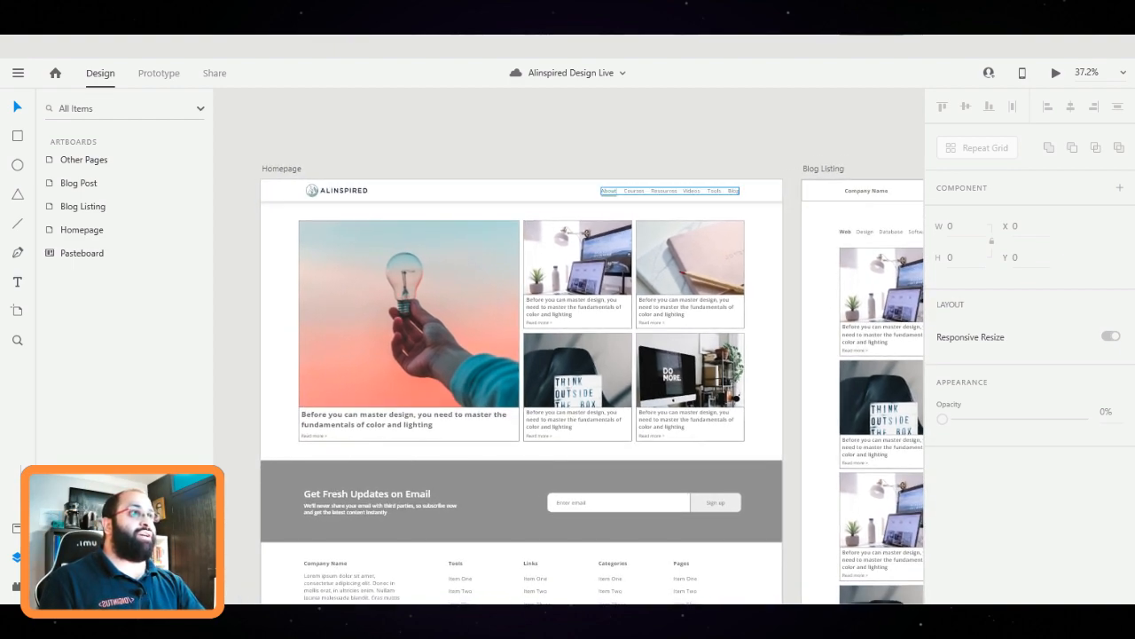
left_click(670, 191)
key("Escape")
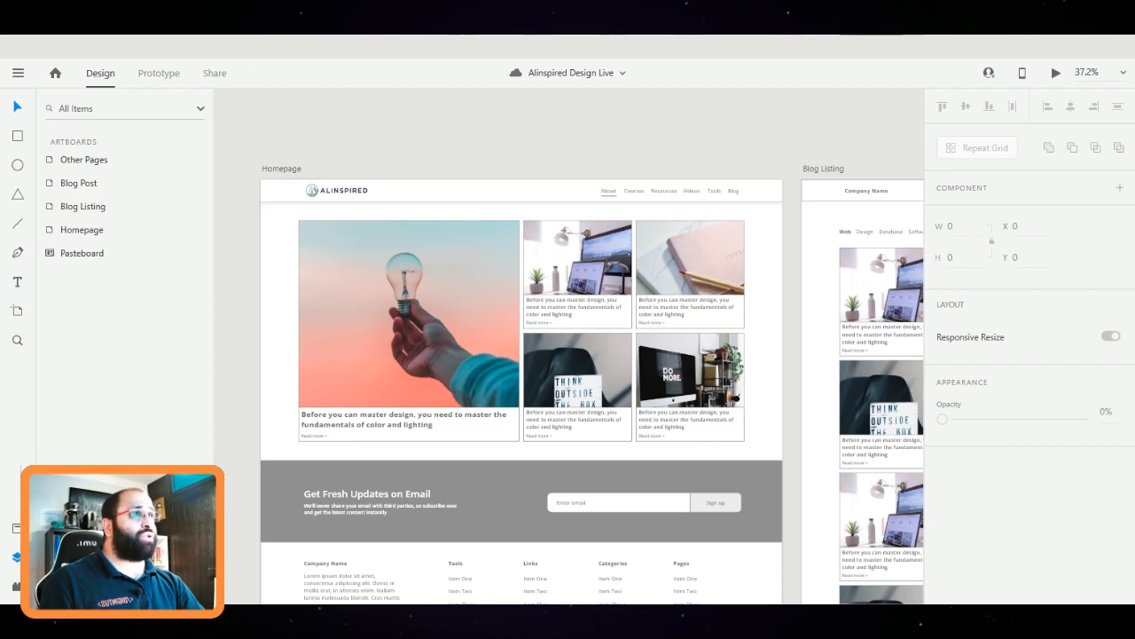
scroll(701, 175, "down", 3)
scroll(701, 176, "right", 10)
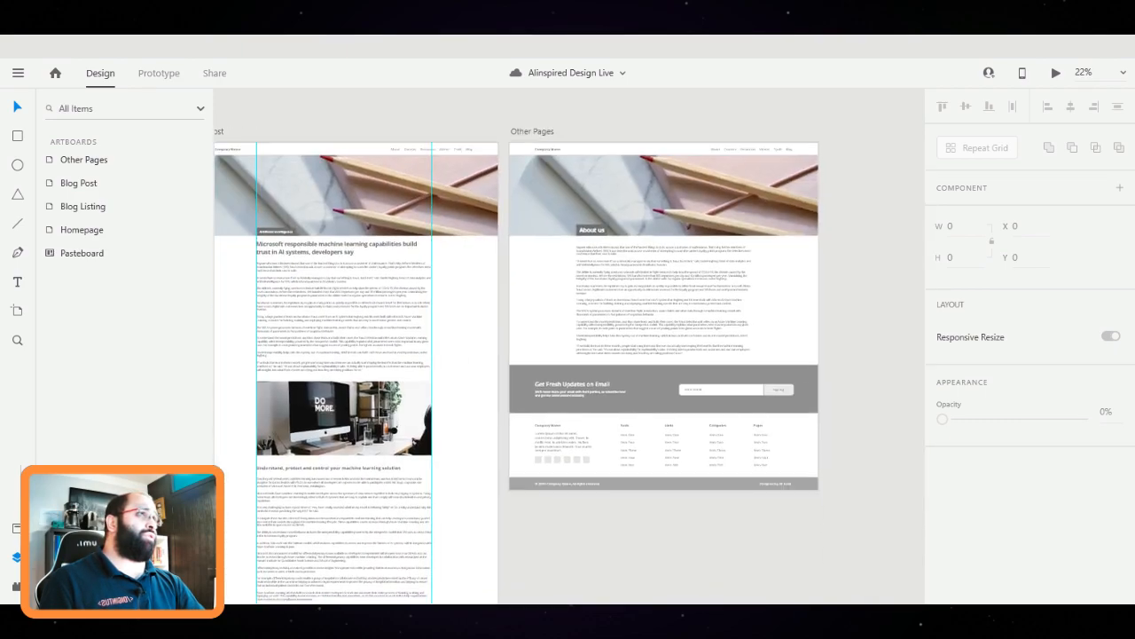
scroll(568, 346, "left", 9)
scroll(568, 346, "right", 3)
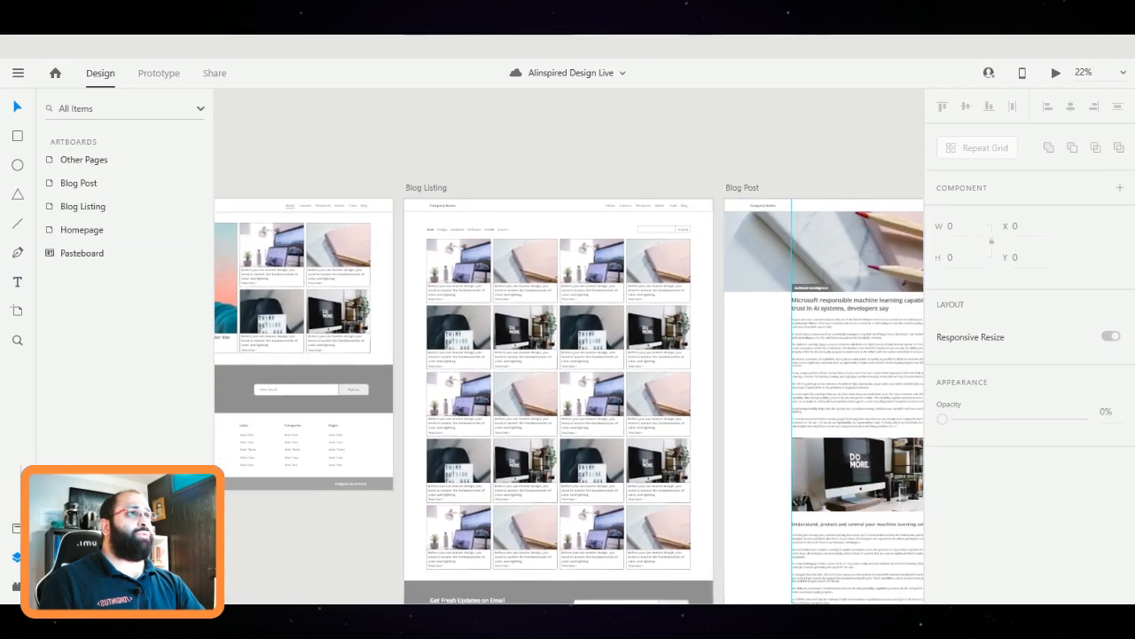
scroll(569, 346, "right", 3)
scroll(568, 346, "left", 2)
scroll(568, 346, "up", 1)
Try to delete the header background and navigation from the Blog Listing artboard, and undo the deletion
left_click_drag(329, 197, 455, 257)
key("Delete")
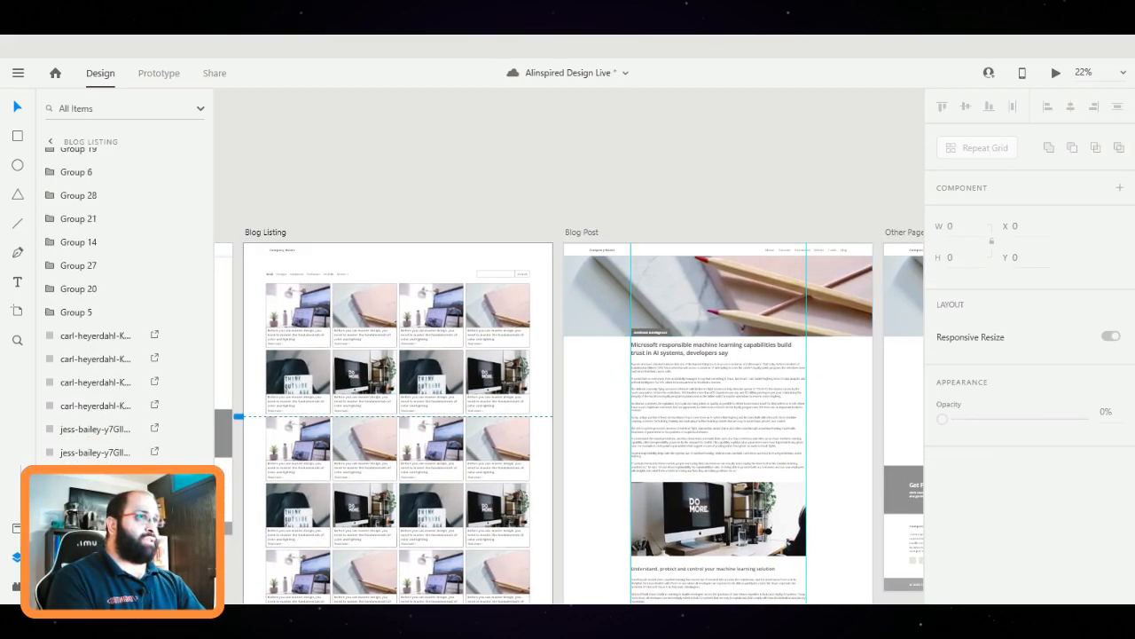
key("ctrl+z")
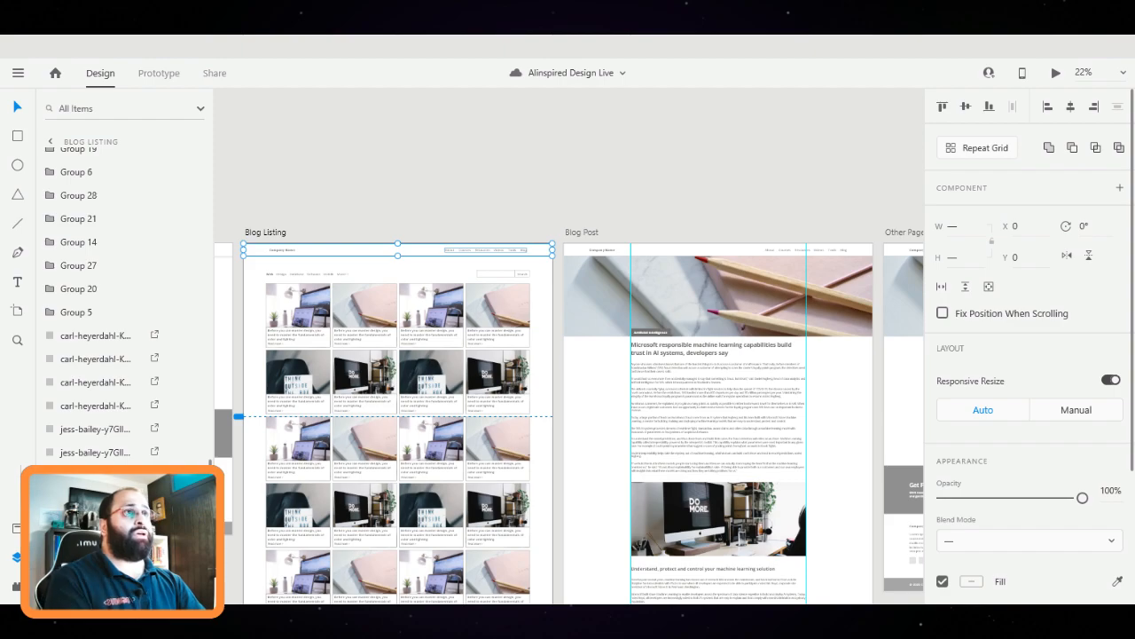
Delete the old header elements from the Blog Listing, Blog Post and Other Pages artboards
left_click_drag(493, 256, 538, 259)
key("Delete")
left_click_drag(548, 204, 312, 252)
key("Delete")
left_click_drag(730, 223, 1043, 262)
key("Delete")
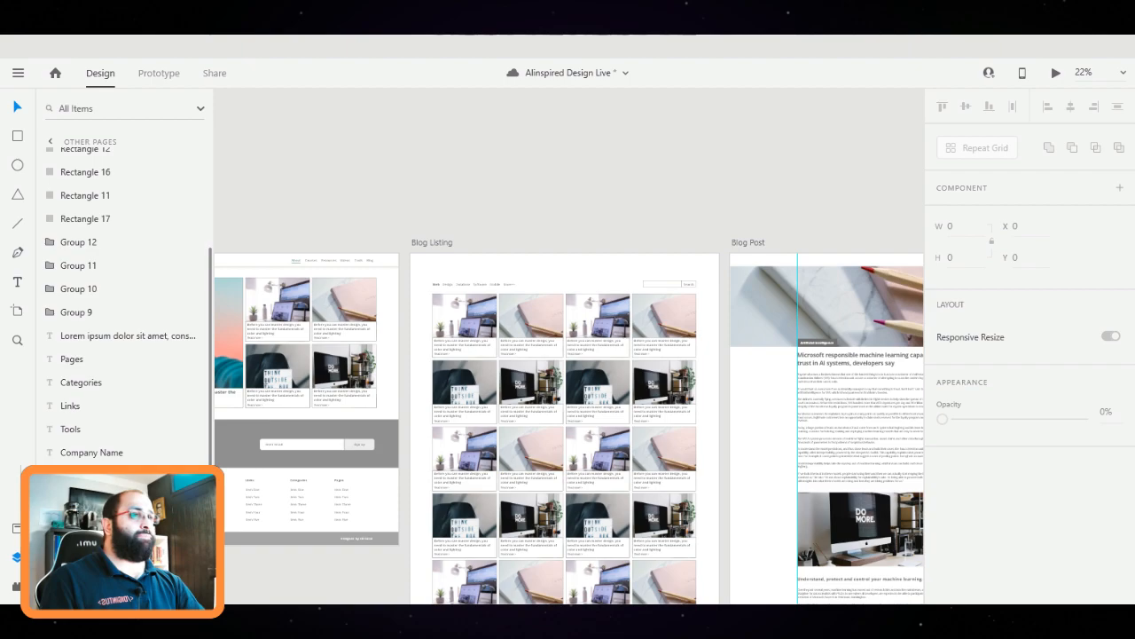
Group the Homepage header elements, including the logo, navigation and background bar
key("ctrl+minus")
left_click_drag(439, 218, 472, 230)
key("ctrl+g")
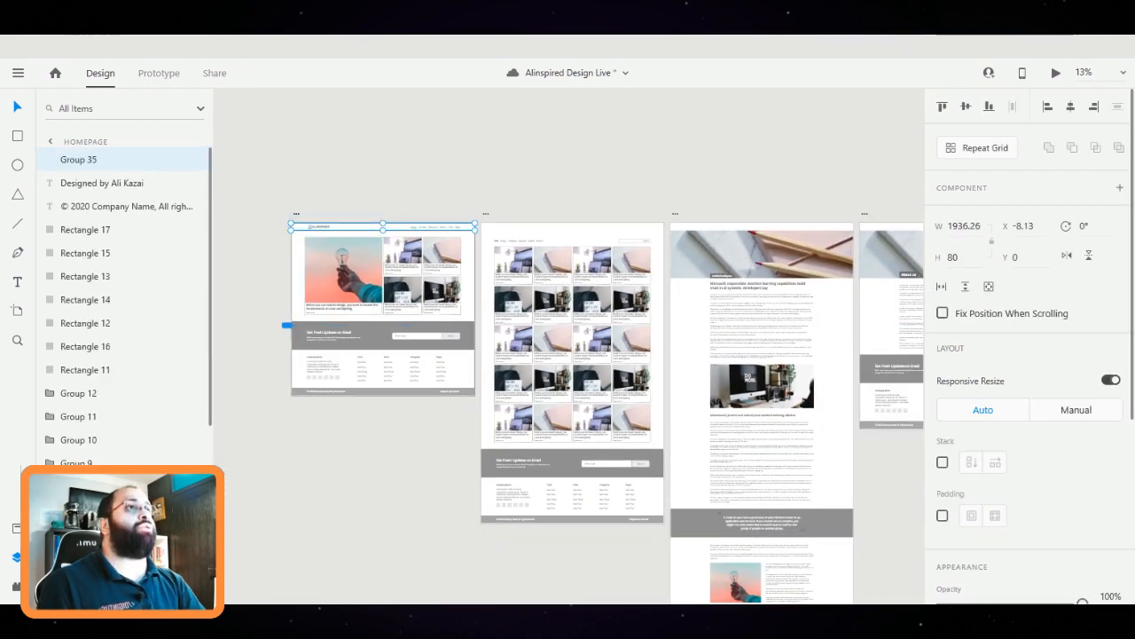
Copy the grouped Homepage header onto the Blog Listing and Blog Post artboards
key("alt")
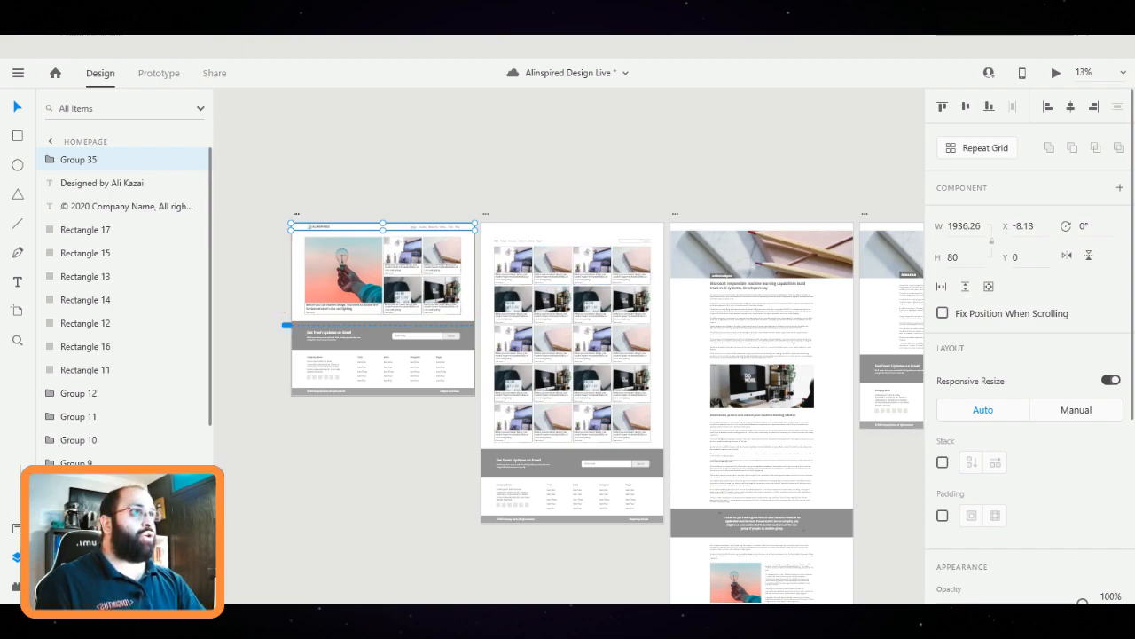
left_click(572, 231)
key("ctrl+v")
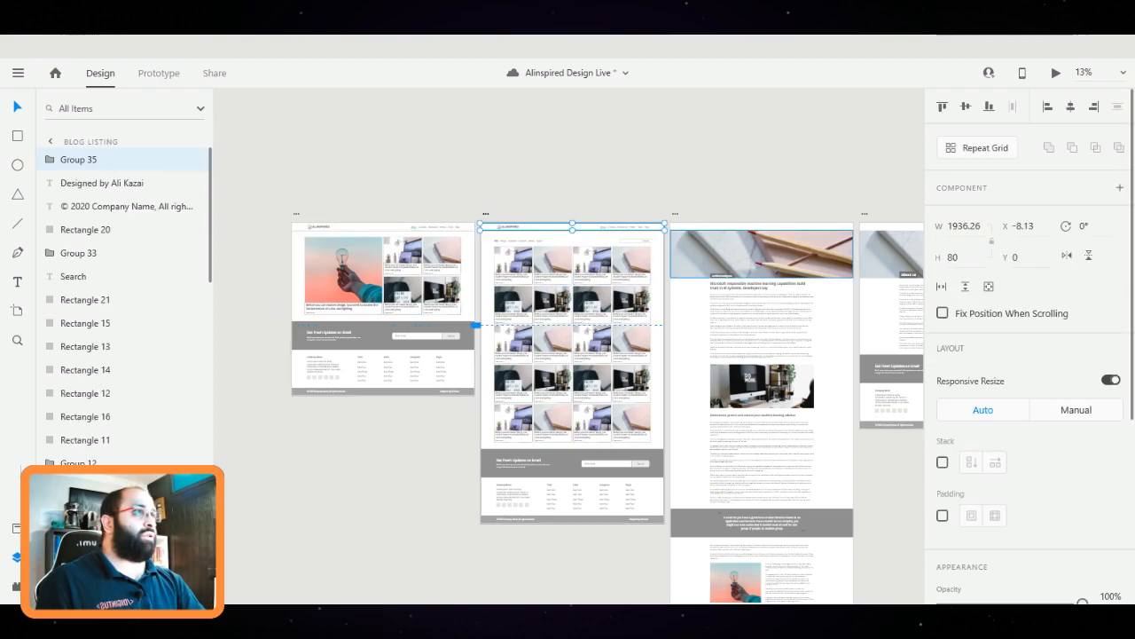
left_click(761, 252)
key("ctrl+v")
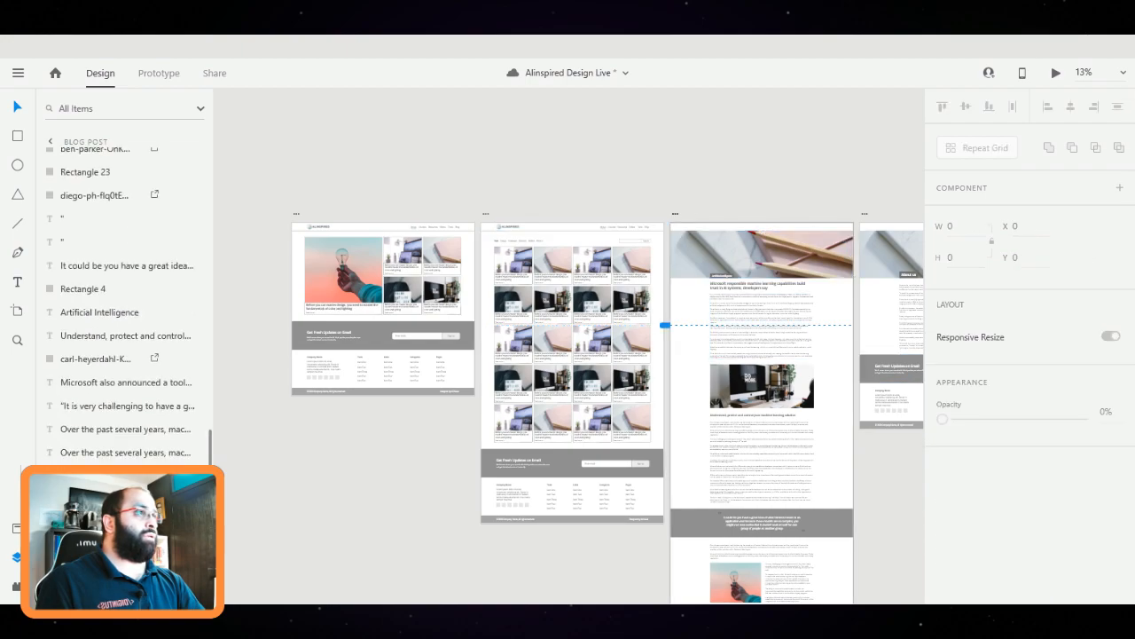
key("Escape")
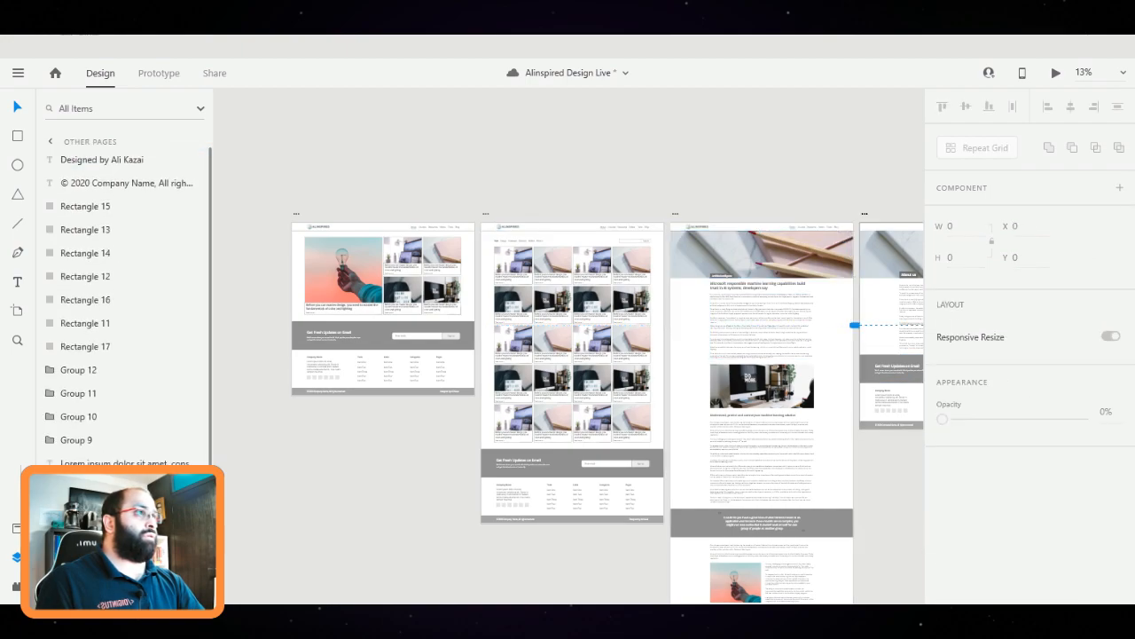
Review the replaced headers across the Homepage, Blog Listing and Blog Post artboards and save the document
scroll(590, 258, "up", 5)
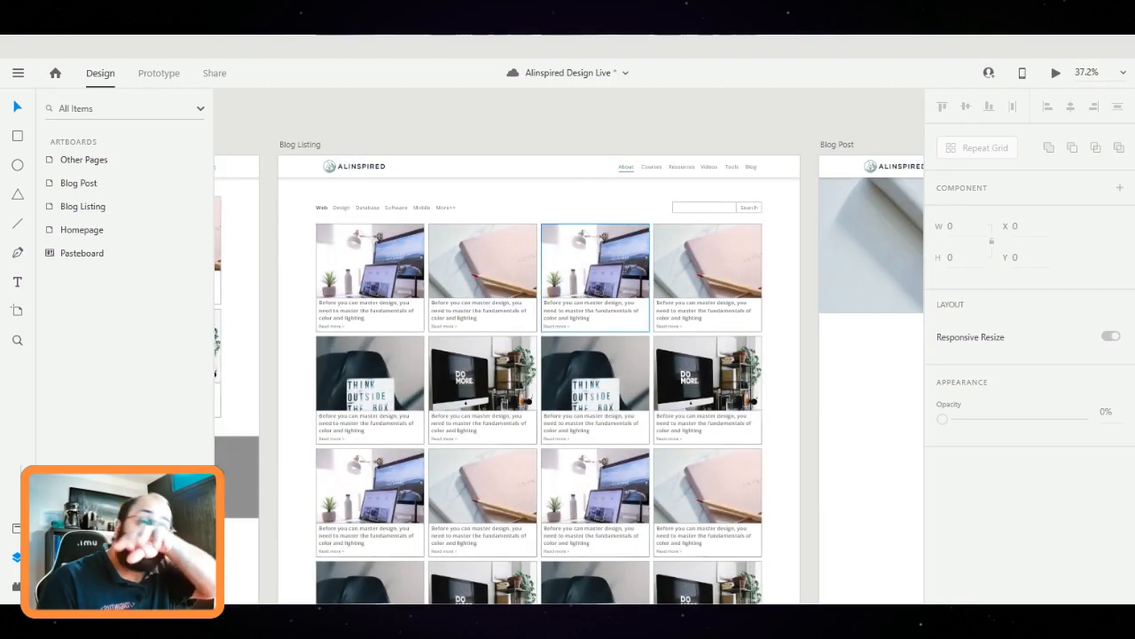
scroll(596, 276, "down", 4)
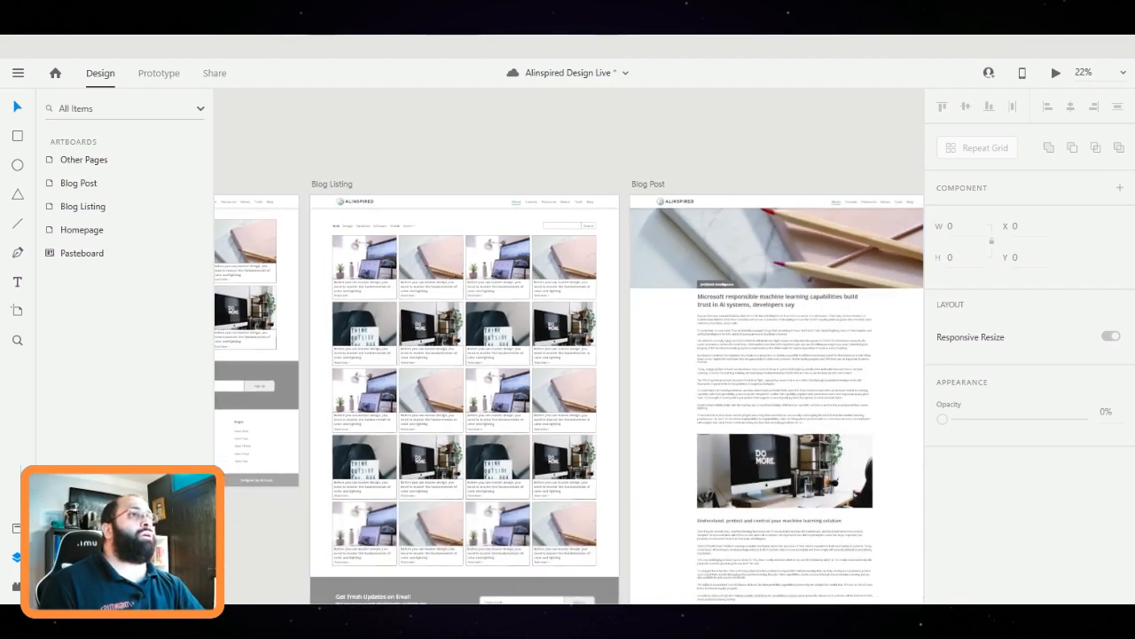
scroll(569, 346, "left", 2)
scroll(569, 346, "right", 2)
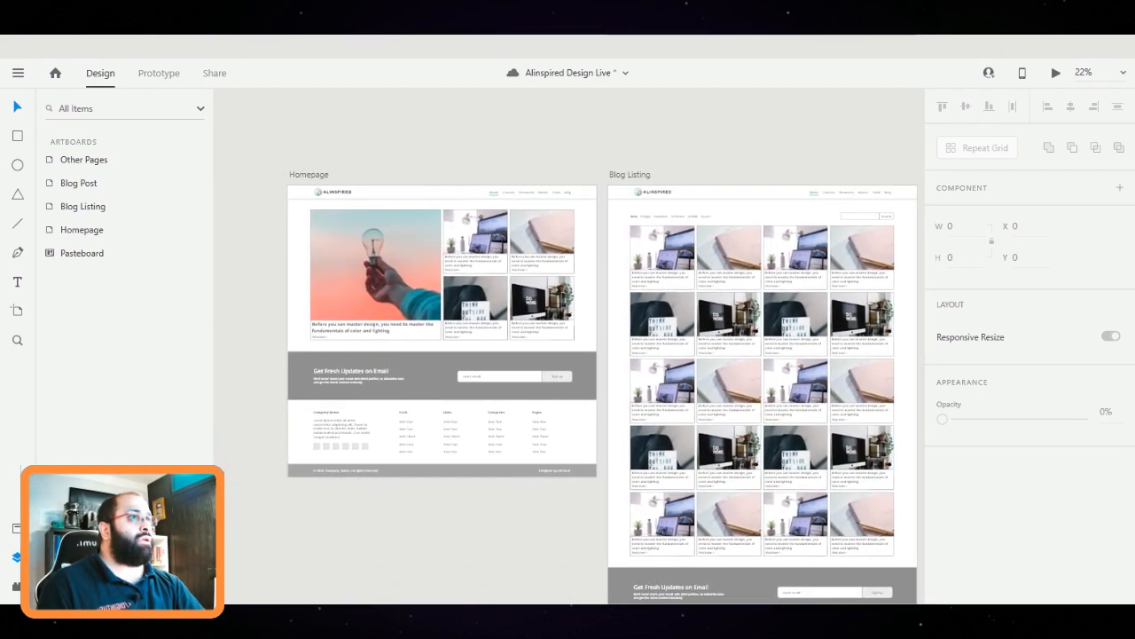
scroll(482, 233, "up", 2)
scroll(455, 221, "up", 1)
scroll(455, 221, "left", 2)
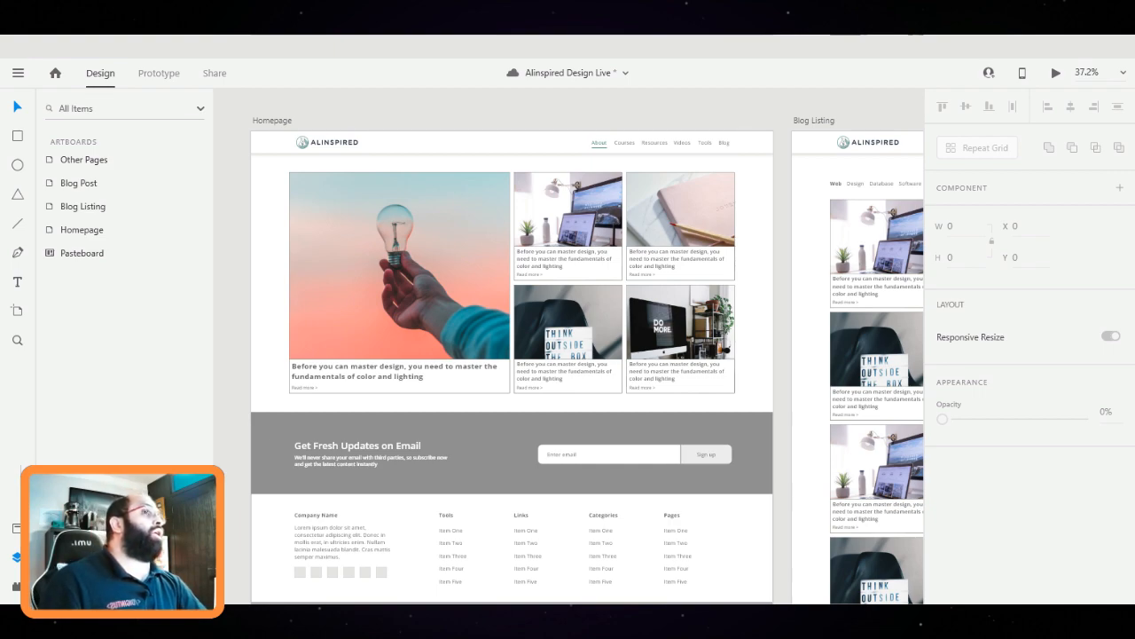
key("ctrl+s")
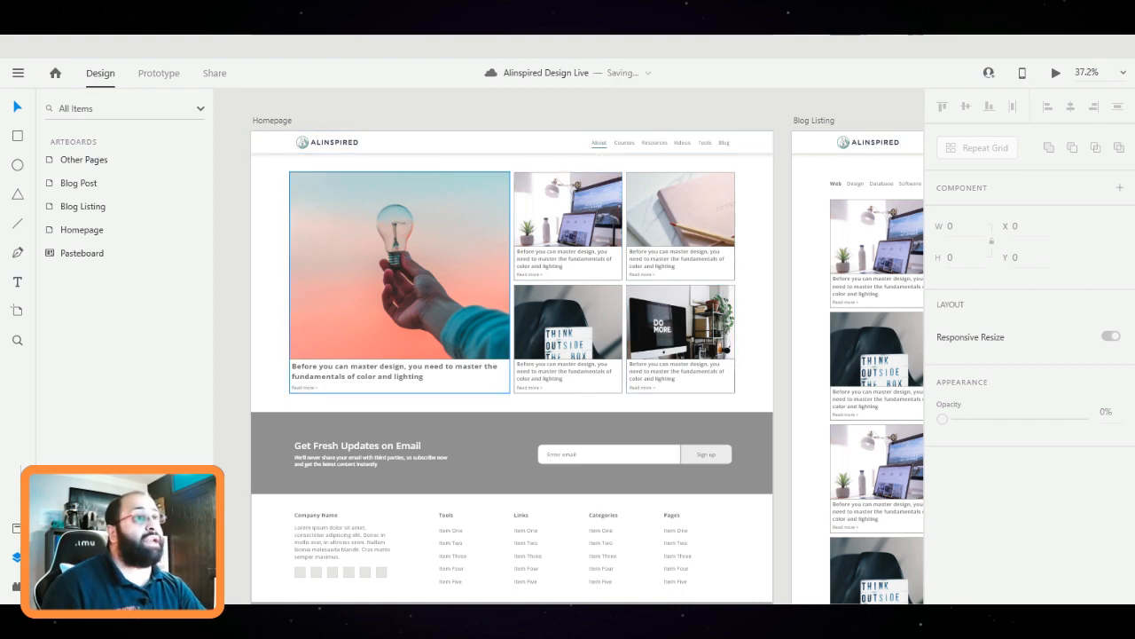
Remove the borders from the Homepage's large featured image box and the smaller article cards beside it
left_click(399, 386)
scroll(1029, 355, "down", 3)
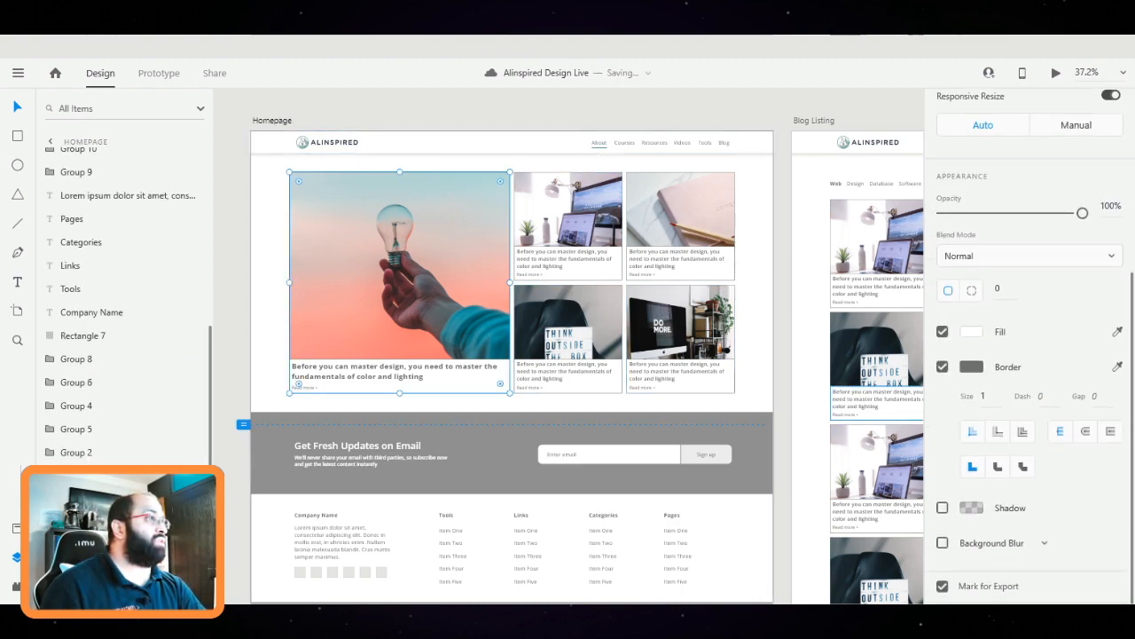
left_click(943, 366)
left_click_drag(749, 181, 547, 329)
scroll(1029, 372, "down", 3)
left_click(943, 436)
key("Escape")
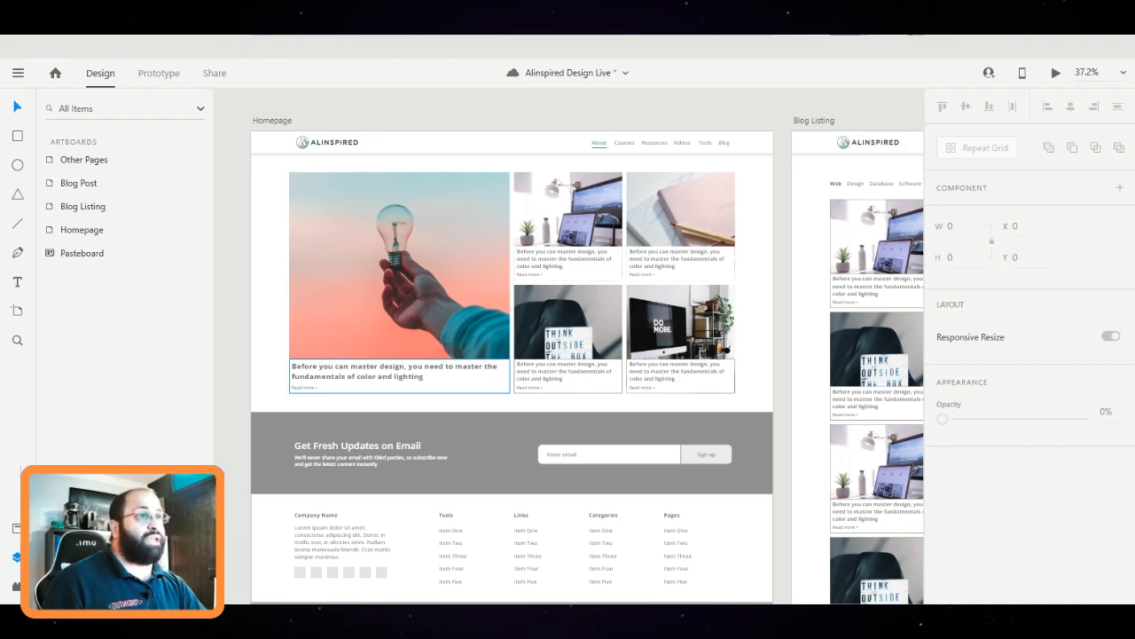
Remove the border from the caption group below the Homepage's light bulb image
left_click(451, 388)
scroll(451, 387, "up", 4)
left_click_drag(450, 388, 644, 587)
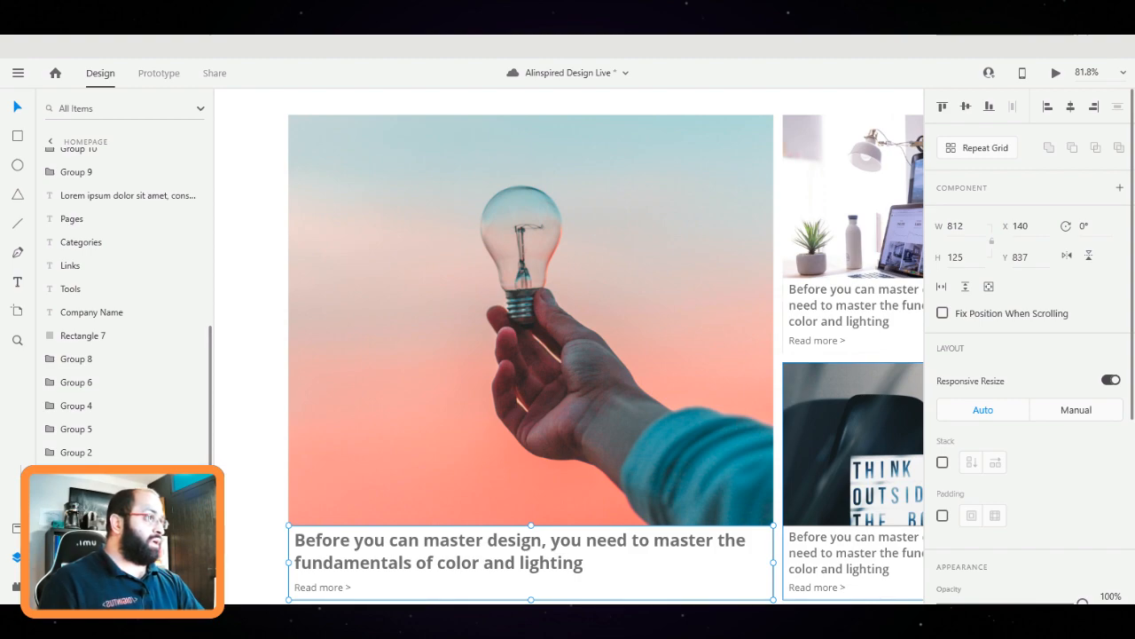
scroll(1029, 373, "down", 3)
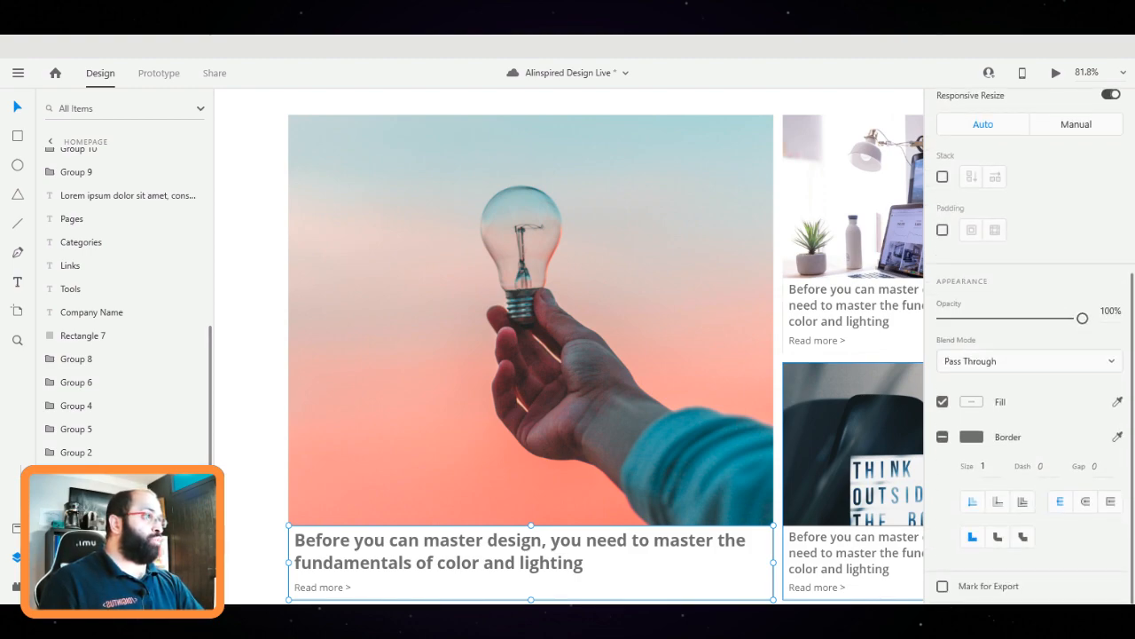
left_click(942, 437)
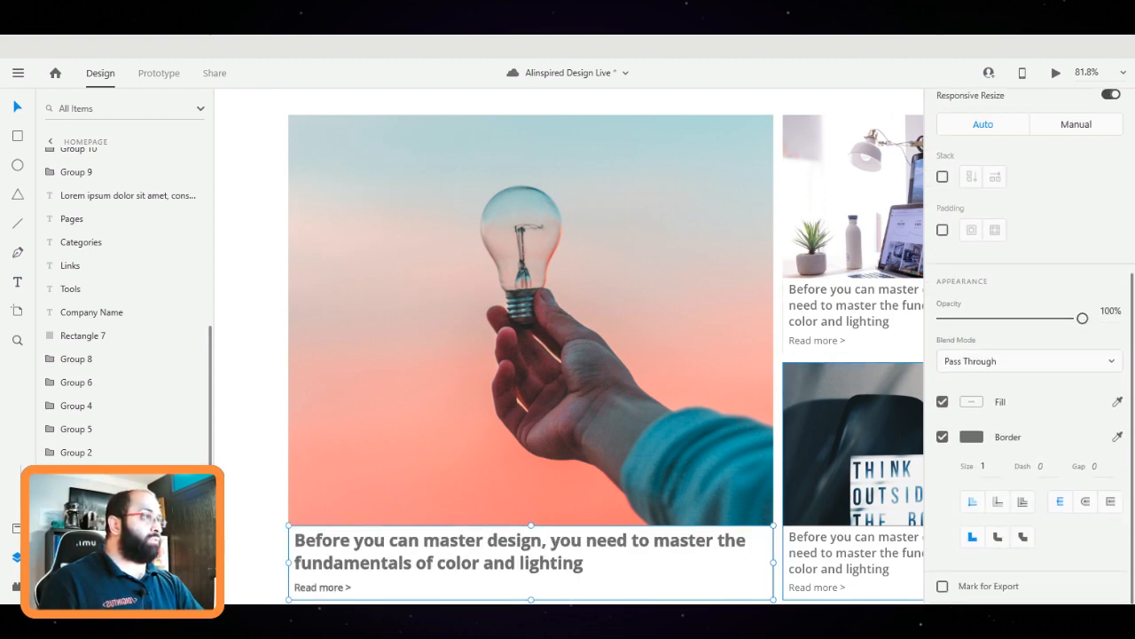
left_click(943, 436)
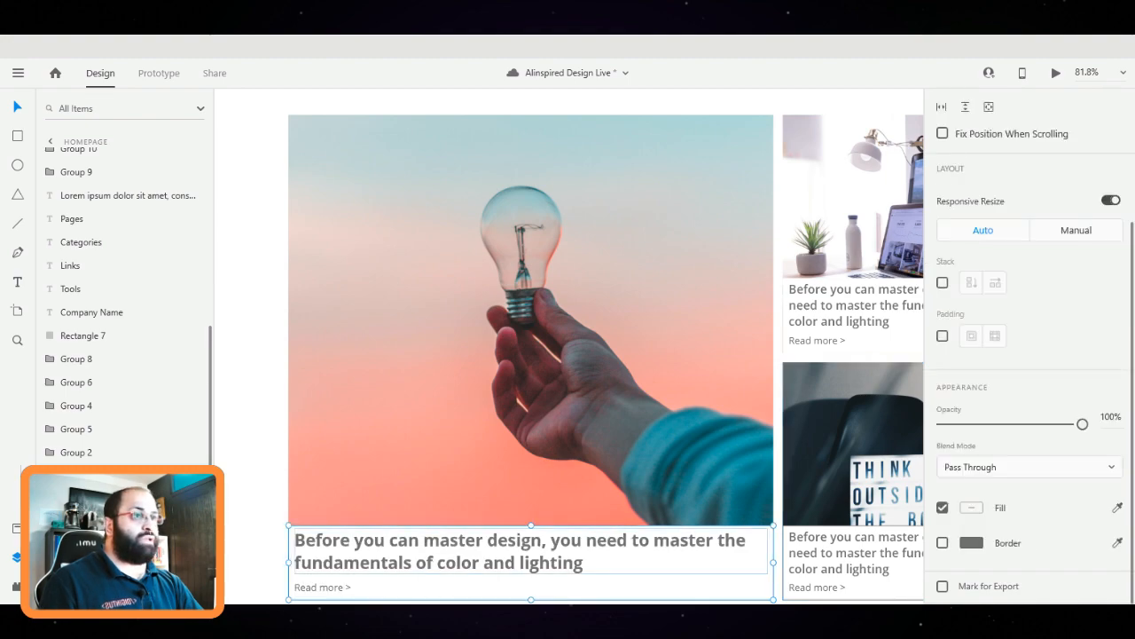
key("Escape")
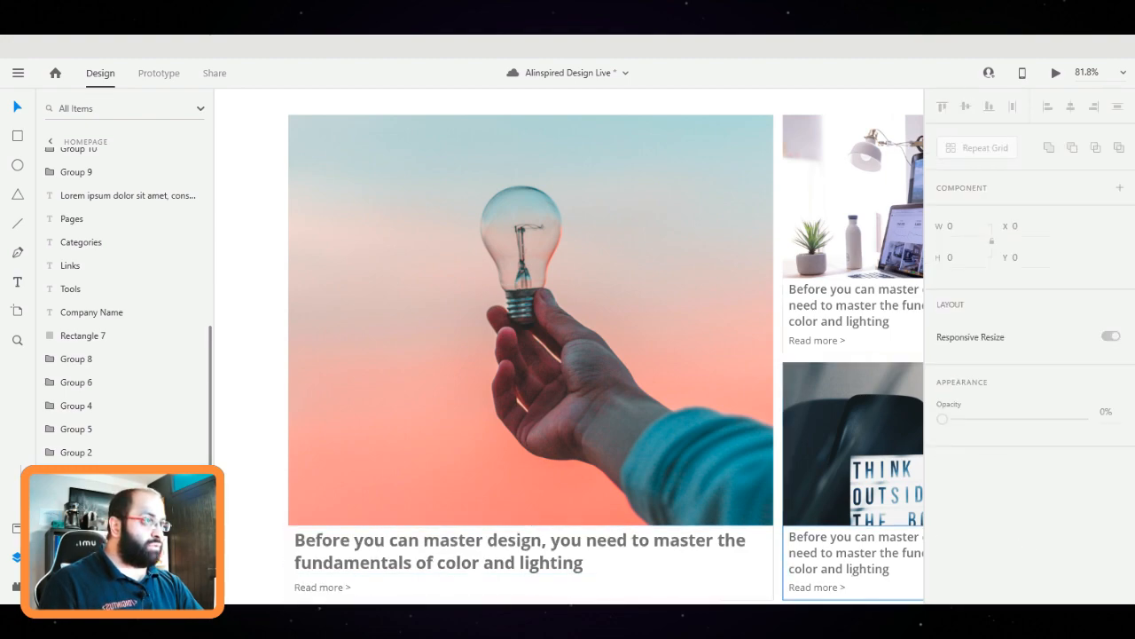
Check the border setting of the featured article's image and caption together
left_click(531, 563)
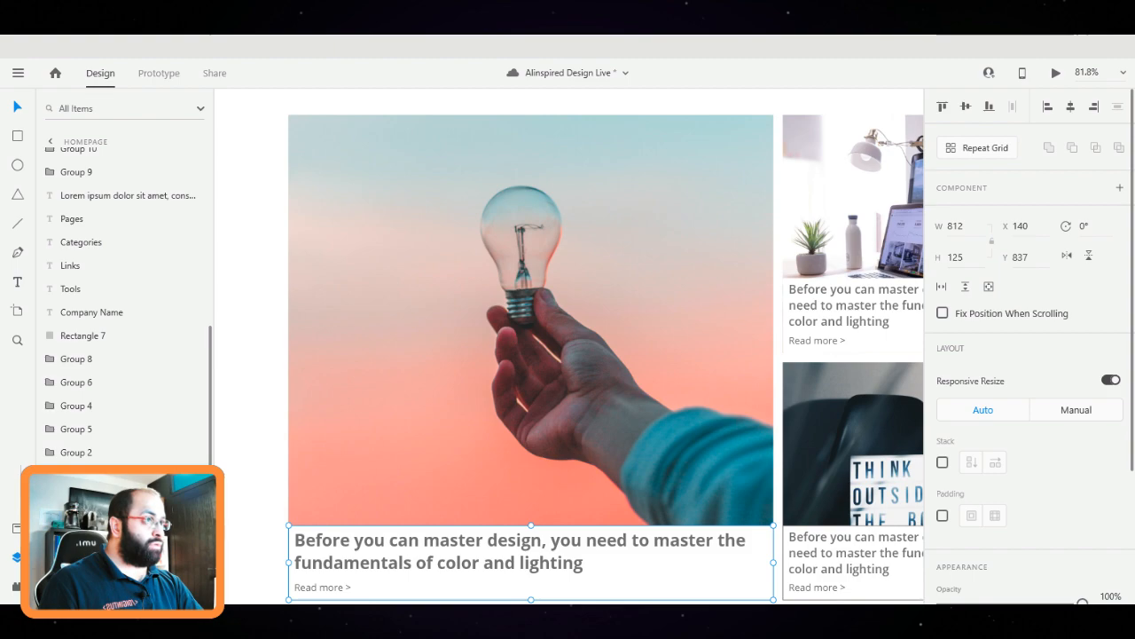
left_click_drag(777, 582, 722, 500)
scroll(1030, 355, "down", 2)
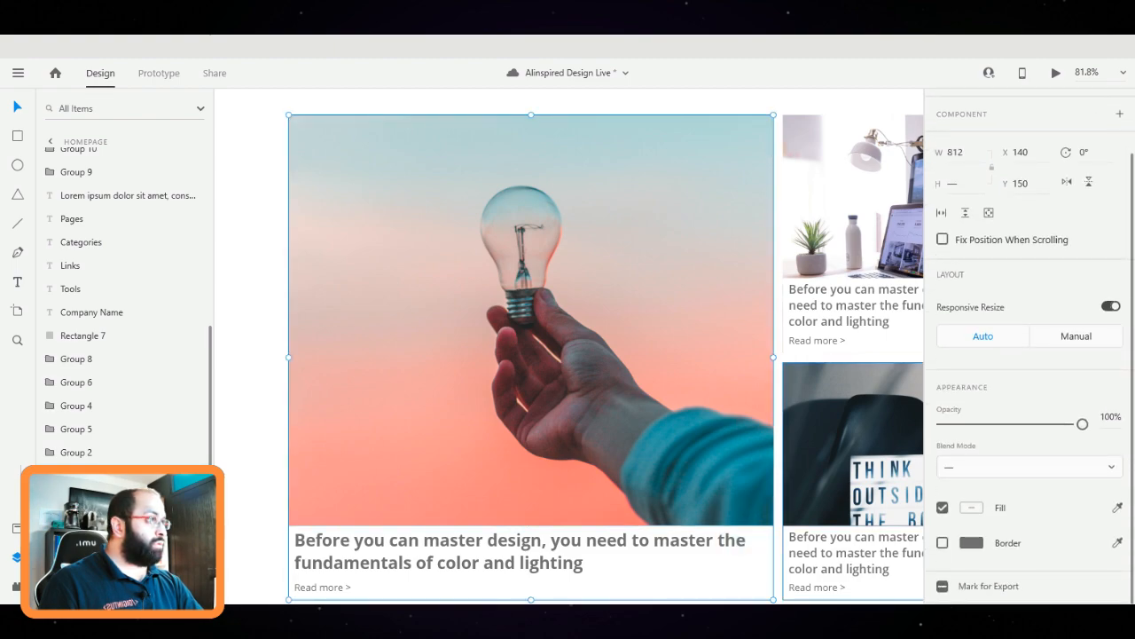
key("Escape")
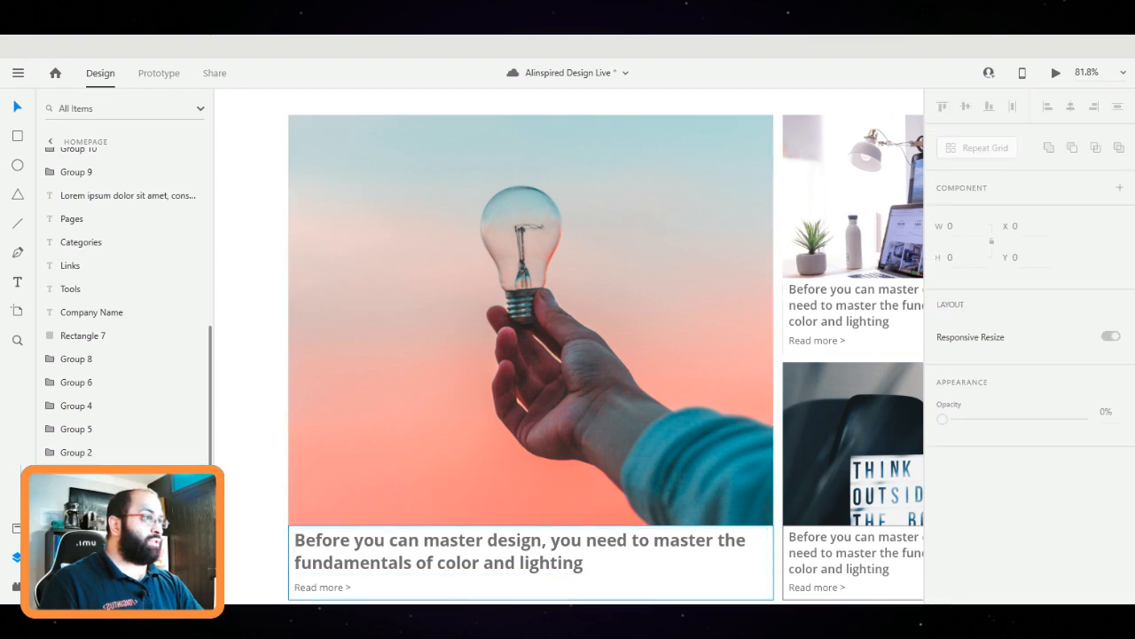
Fill the background rectangle of the featured article's caption with the red swatch #E72637
left_click(530, 562)
scroll(1029, 355, "down", 4)
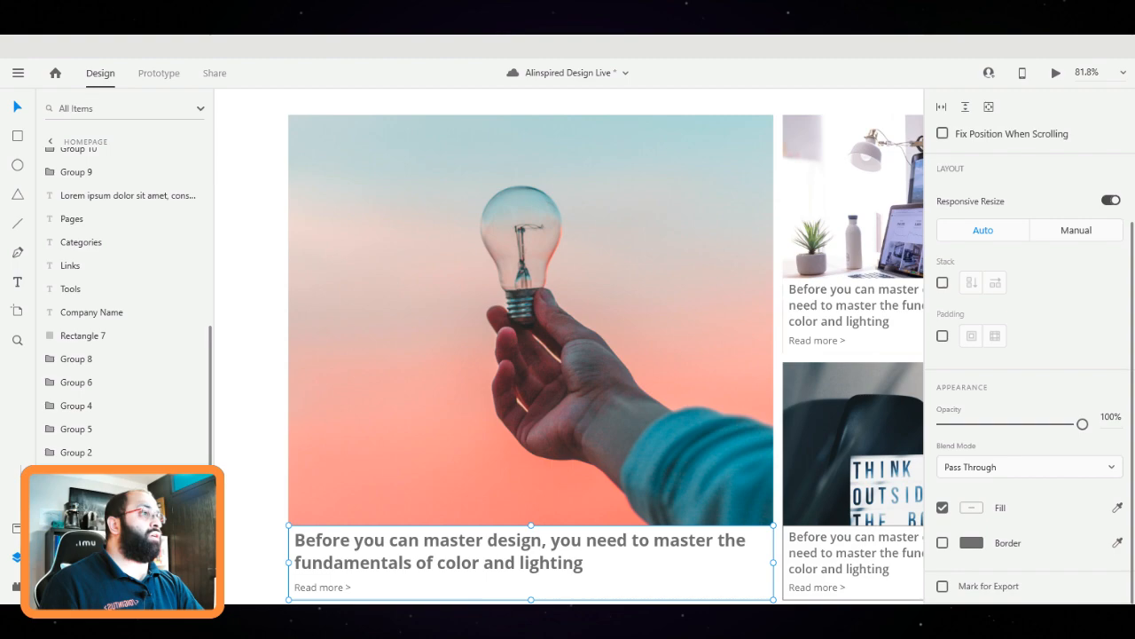
double_click(530, 581)
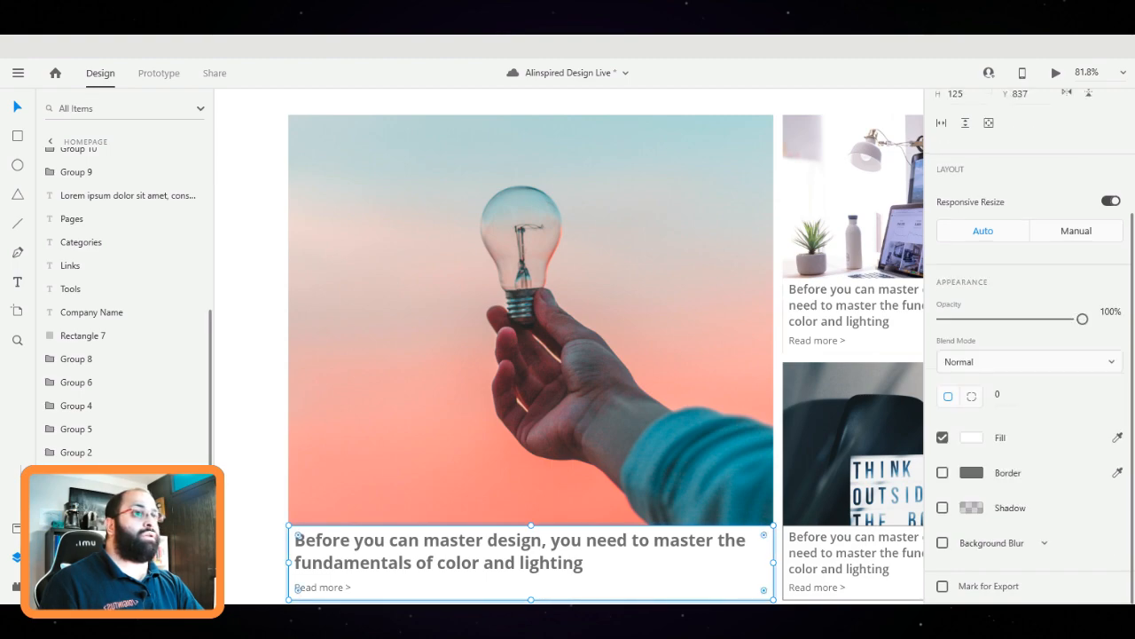
left_click(530, 551)
left_click(674, 581)
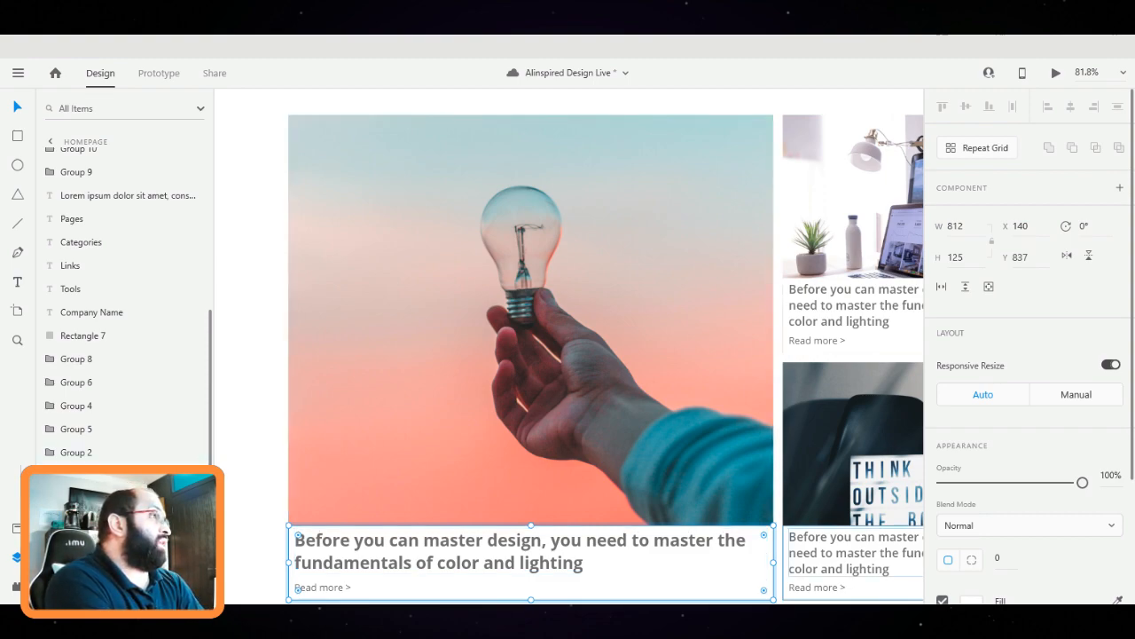
scroll(1029, 346, "down", 4)
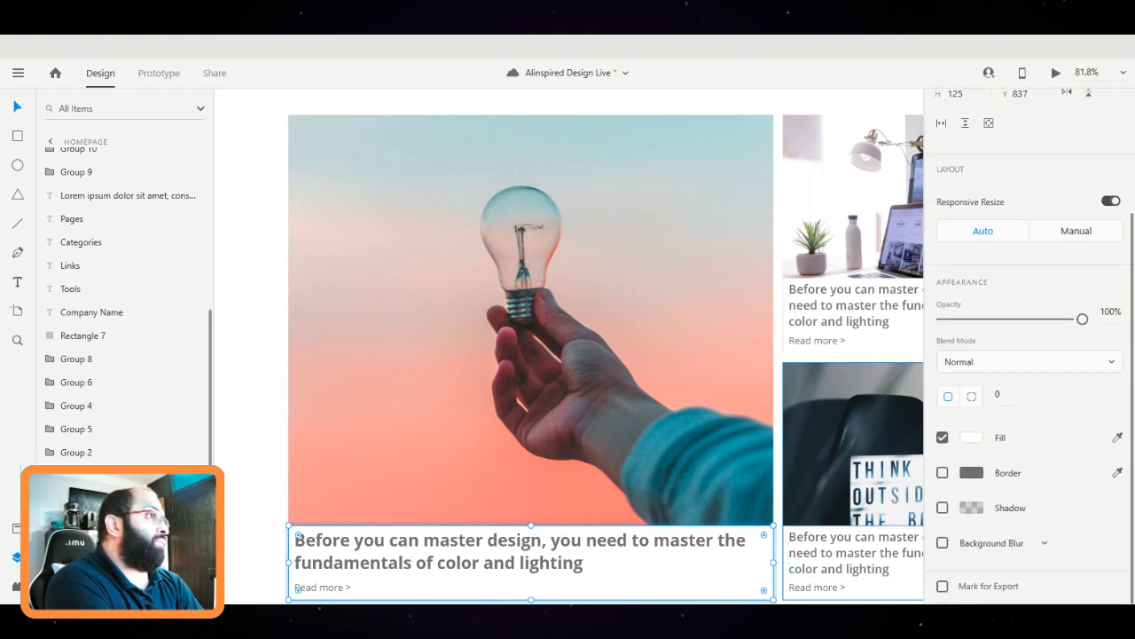
left_click(971, 437)
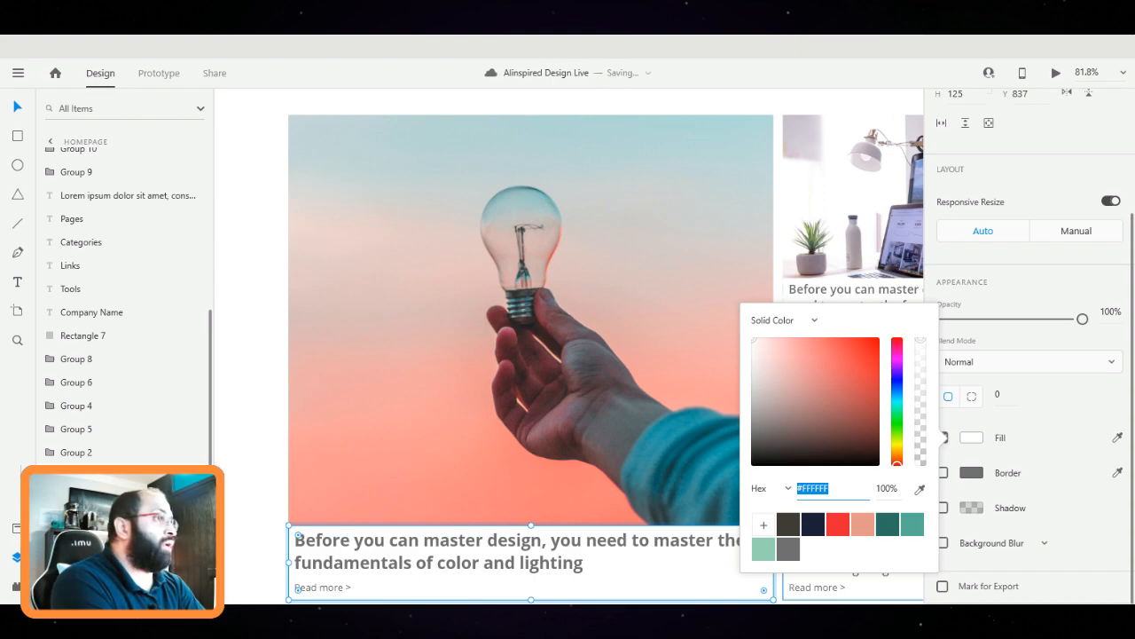
left_click(838, 524)
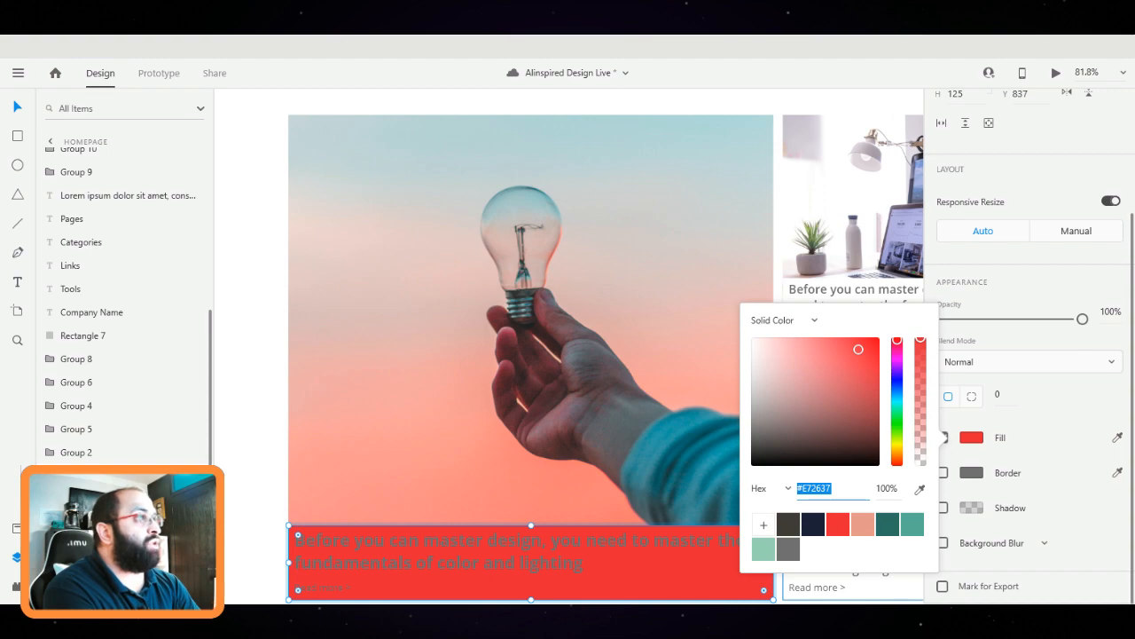
Lower the caption background's fill opacity, trying 60% before setting it to 65%
left_click_drag(921, 339, 921, 379)
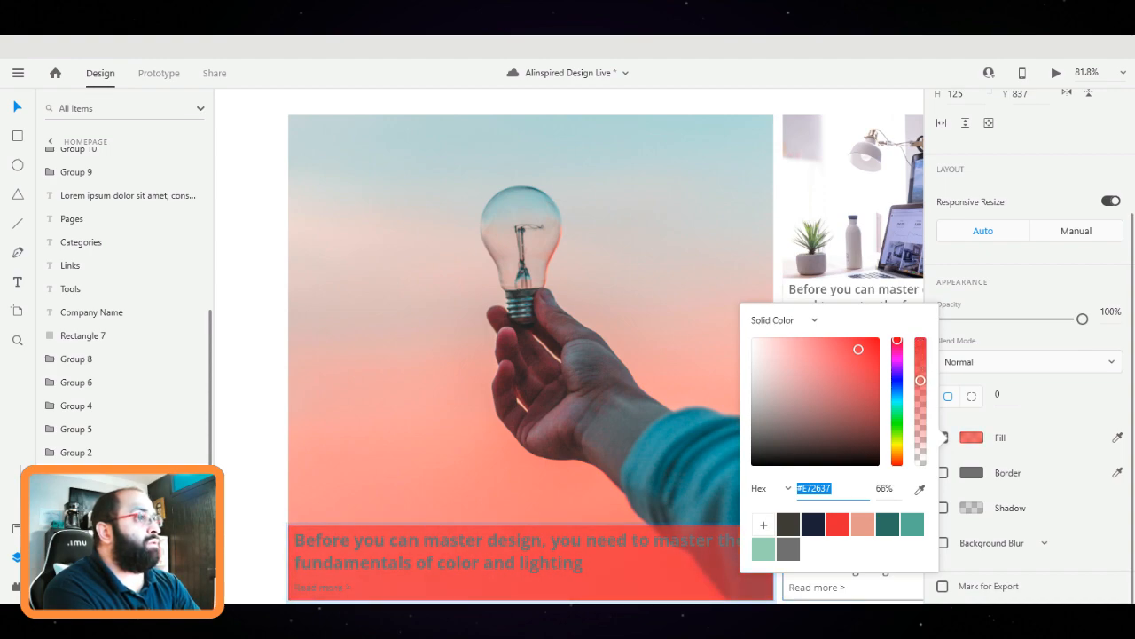
key("Tab")
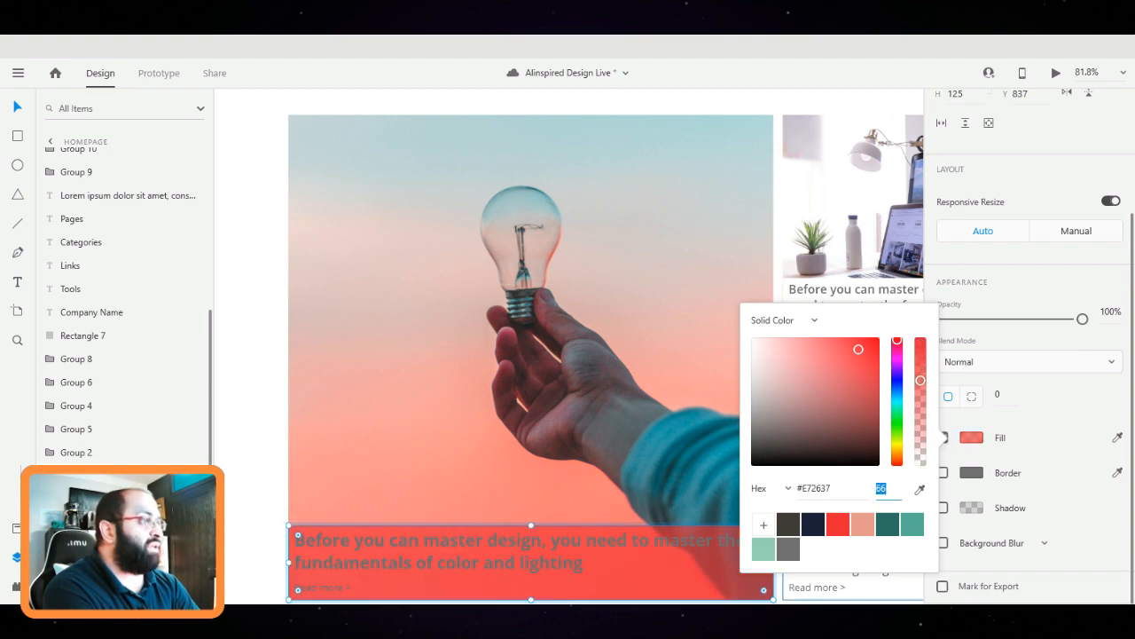
type("60")
key("Return")
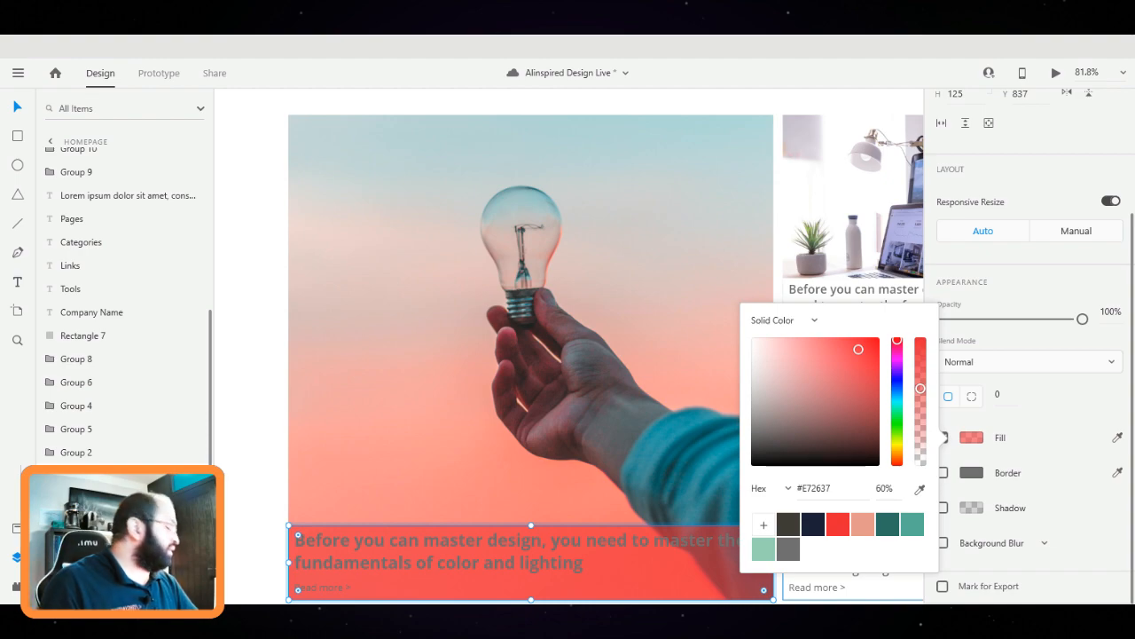
left_click(884, 488)
type("65")
key("Return")
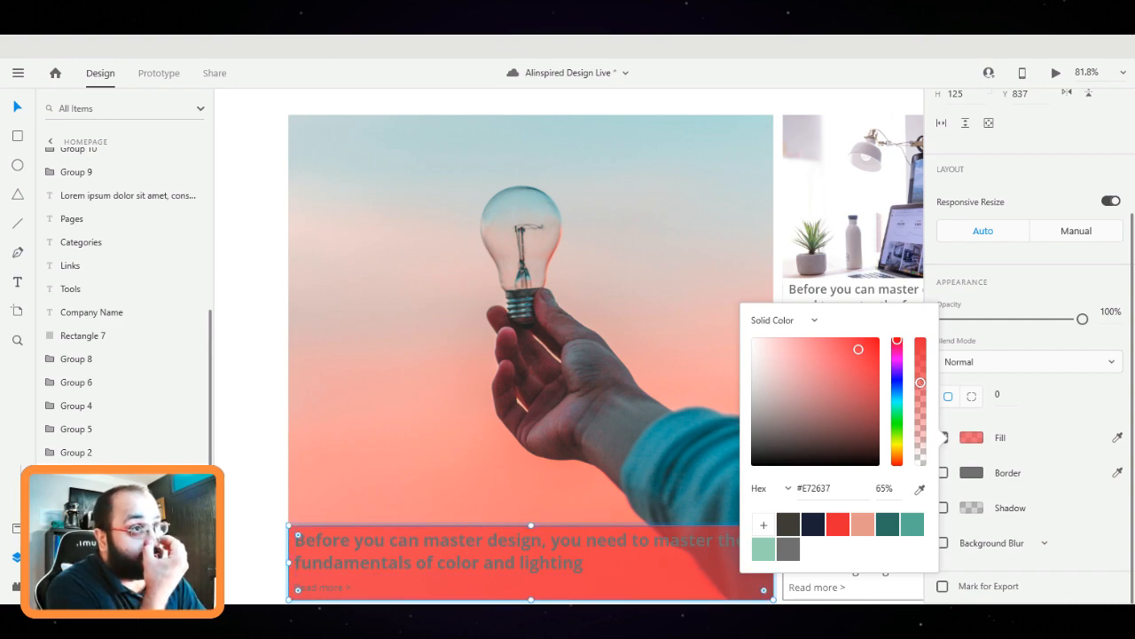
Change the featured article's headline and "Read more >" text to white (#FFFFFF)
key("Escape")
left_click(531, 555)
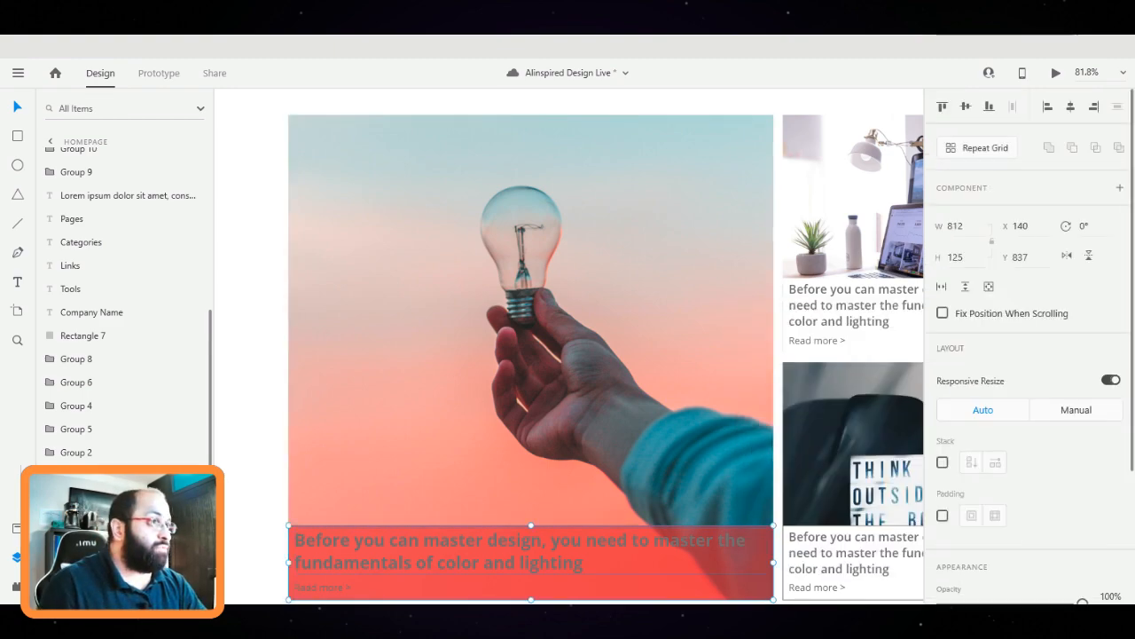
double_click(322, 589)
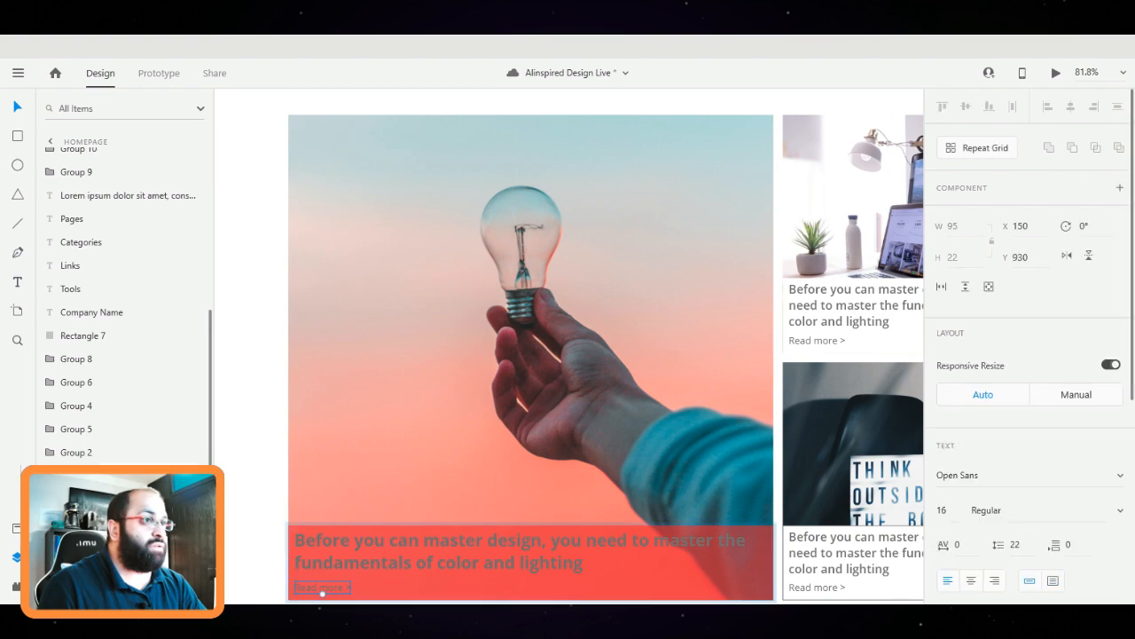
left_click(530, 551, "shift")
scroll(1029, 346, "down", 5)
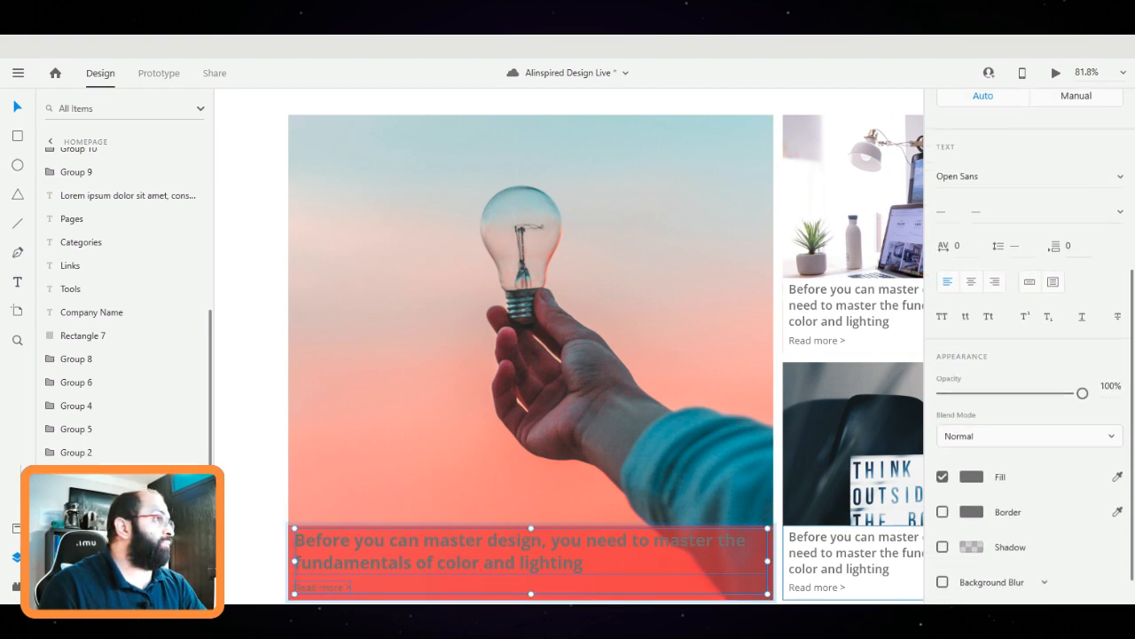
left_click(972, 466)
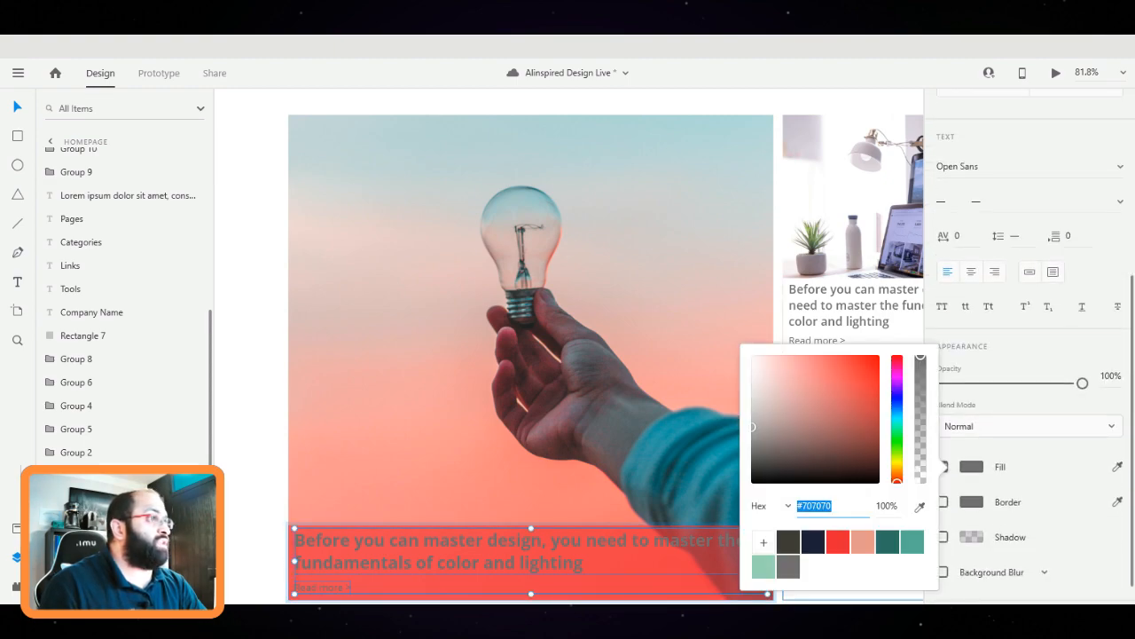
type("ffffff")
key("Return")
key("Escape")
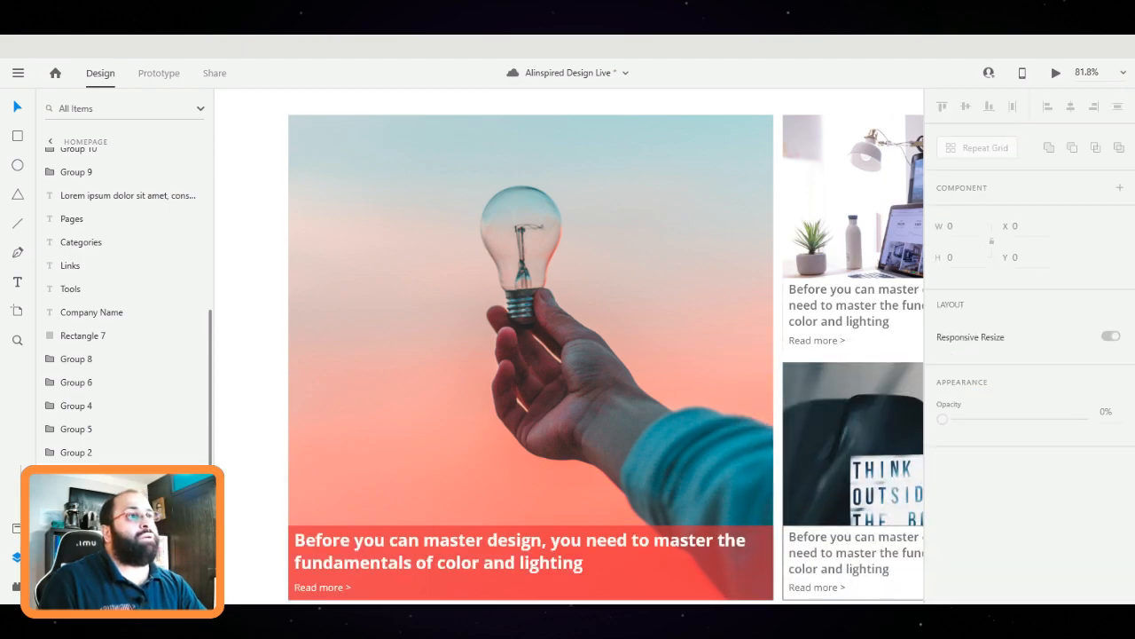
Set the fill opacity of the featured article's red caption background to 70%
scroll(605, 328, "down", 5)
scroll(567, 355, "right", 3)
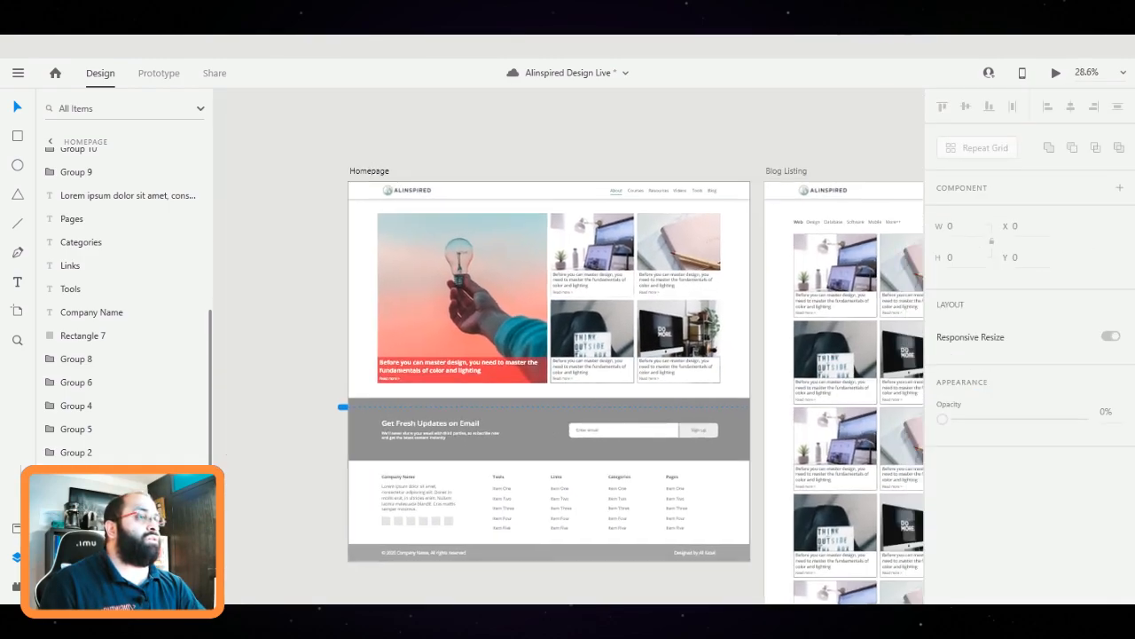
scroll(419, 255, "up", 3)
scroll(422, 265, "up", 2)
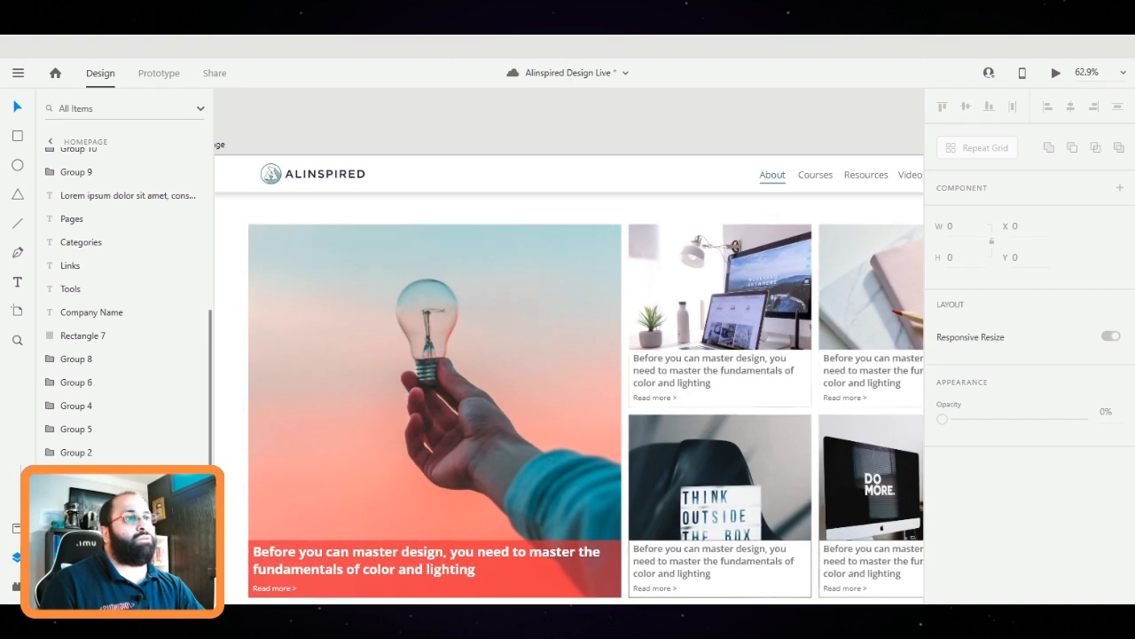
scroll(421, 264, "down", 2)
scroll(422, 264, "left", 2)
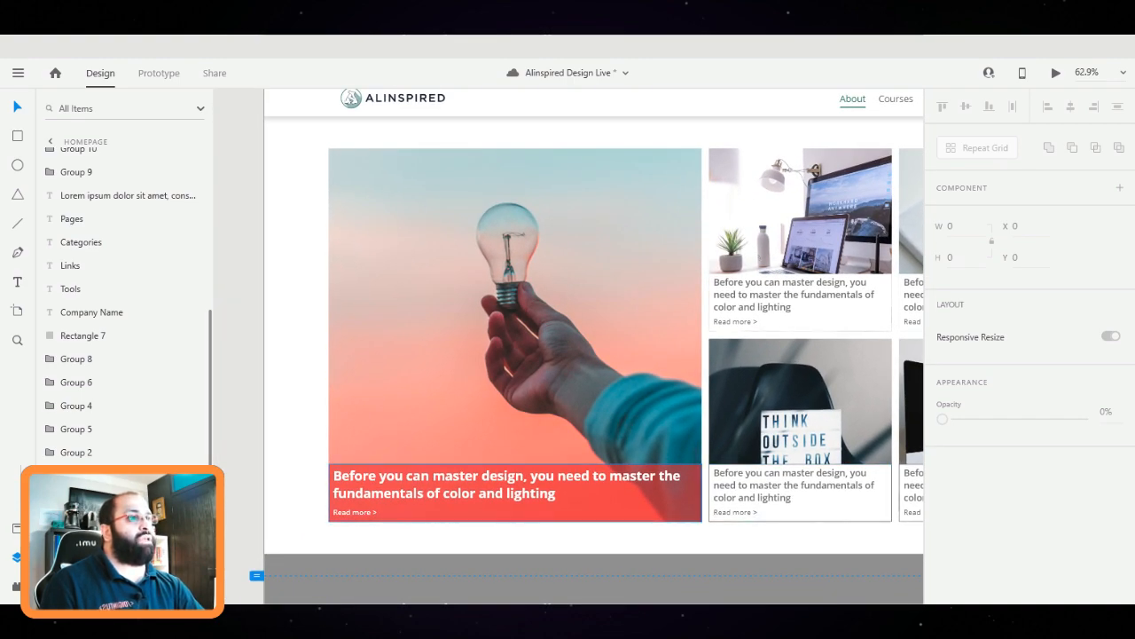
left_click(337, 512)
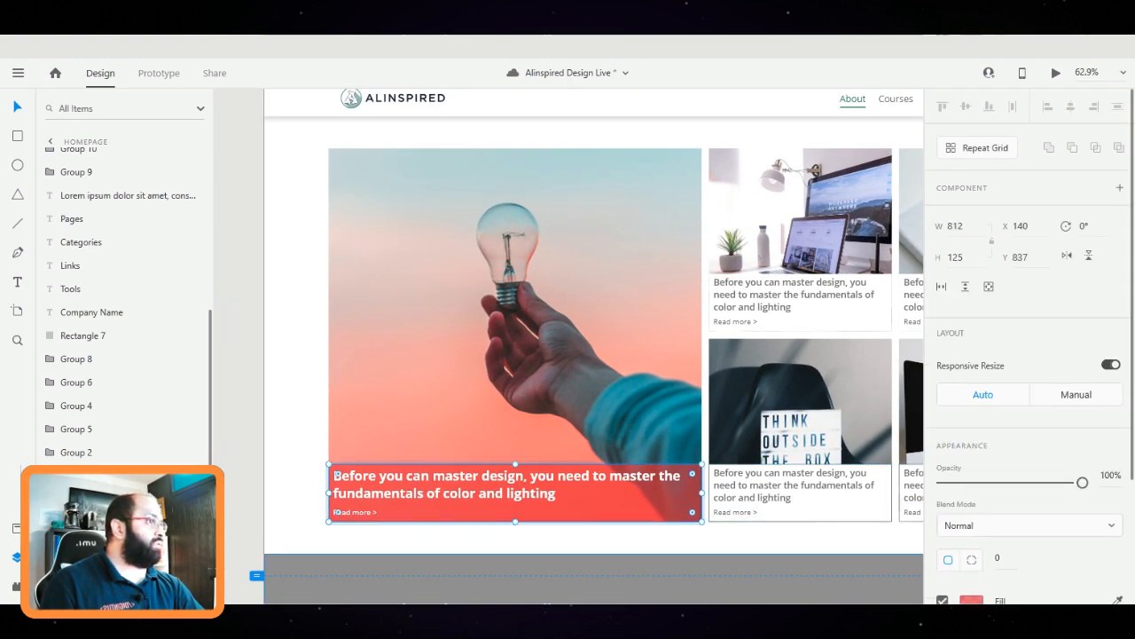
scroll(1020, 399, "down", 3)
left_click(972, 437)
left_click(884, 488)
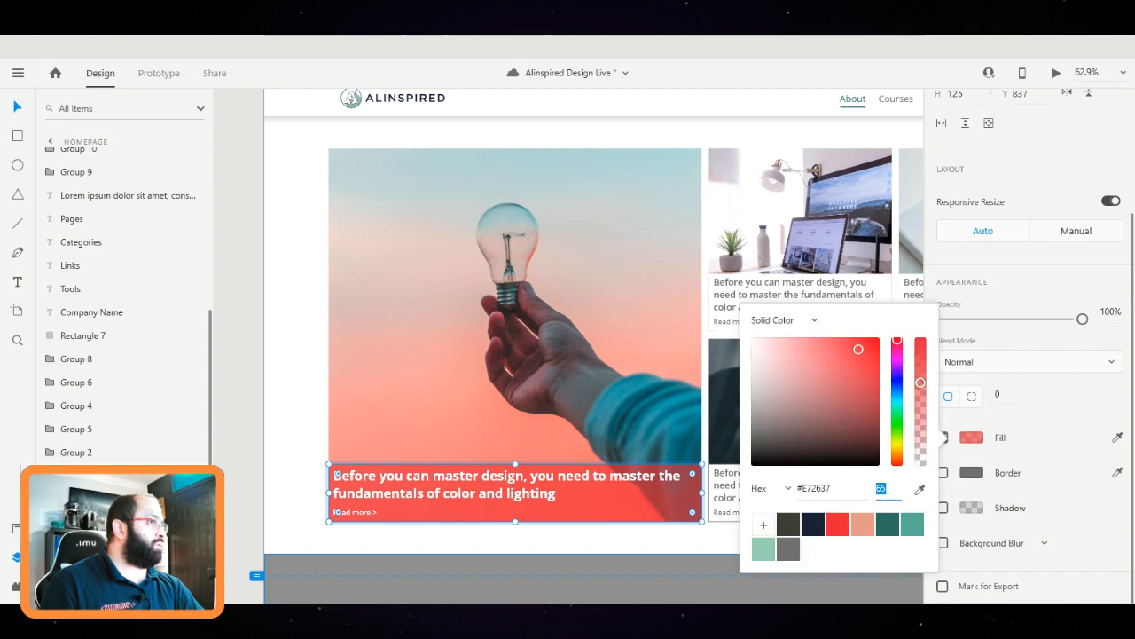
type("70")
key("Return")
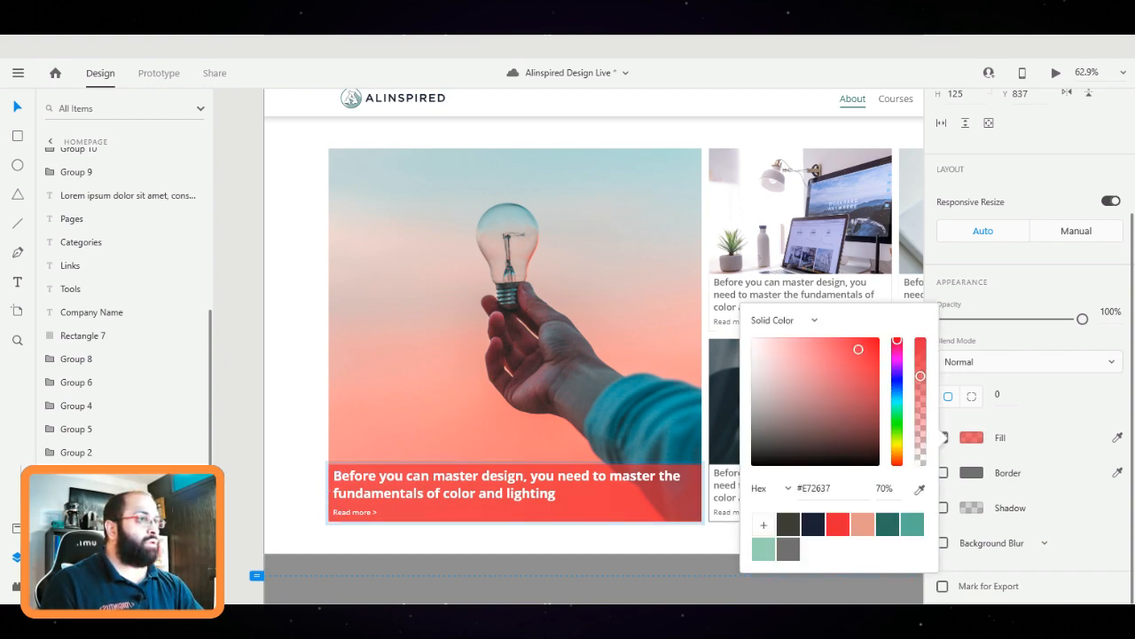
key("Escape")
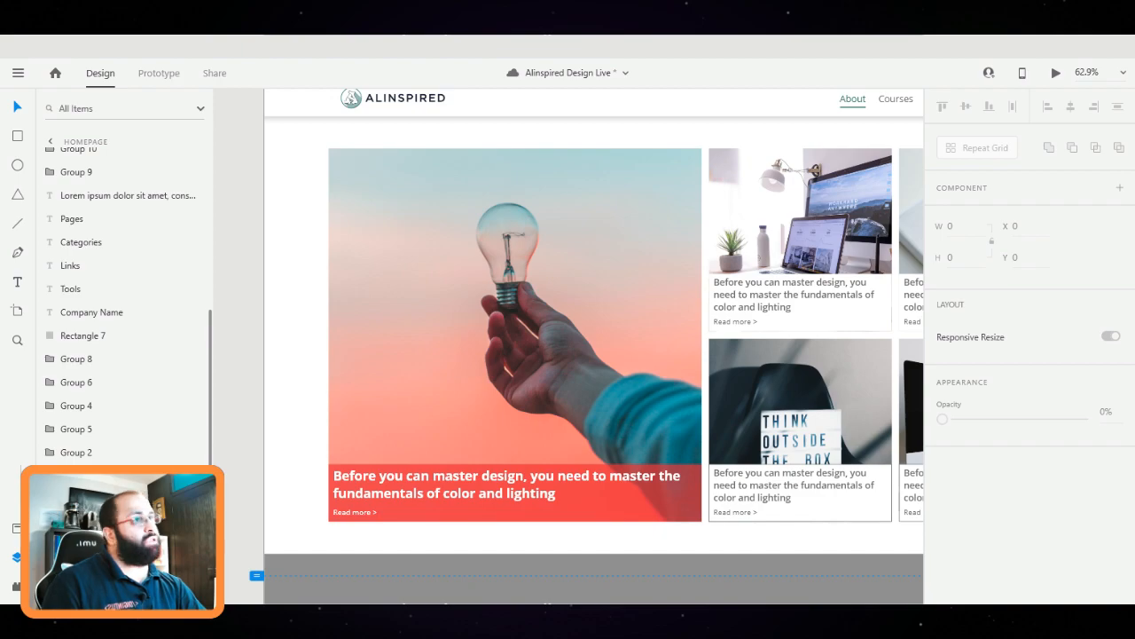
Save the document with the Homepage artboard in view
scroll(469, 394, "down", 1)
scroll(469, 391, "down", 2)
left_click_drag(469, 391, 368, 423)
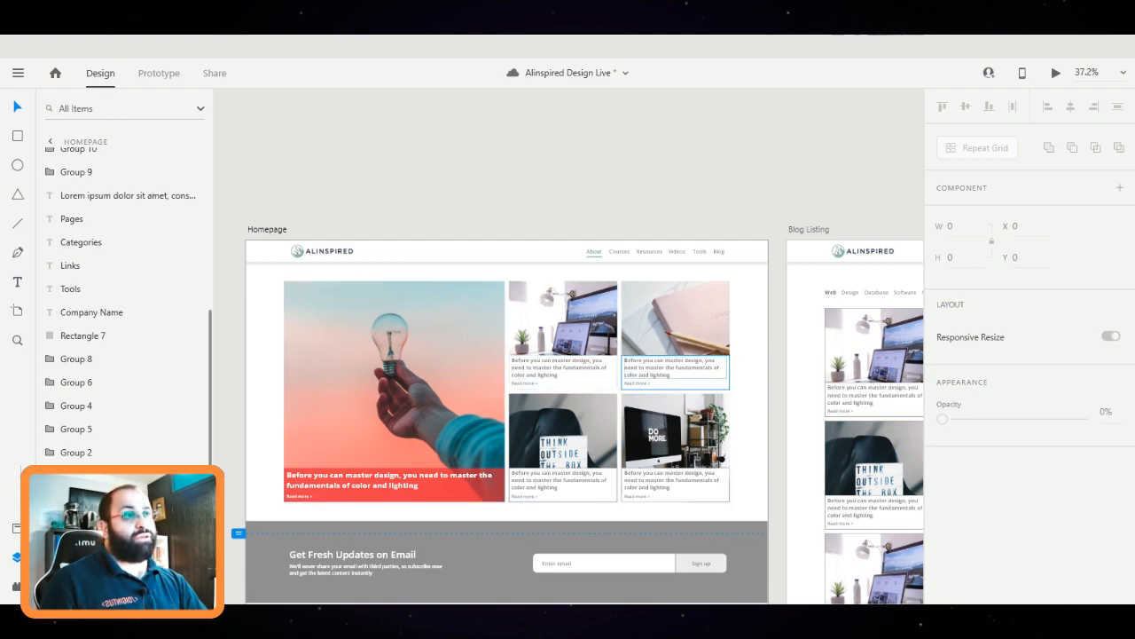
key("ctrl+s")
Try filling the desk-and-laptop article's caption background with red sampled from the featured caption, and undo it
left_click(563, 371)
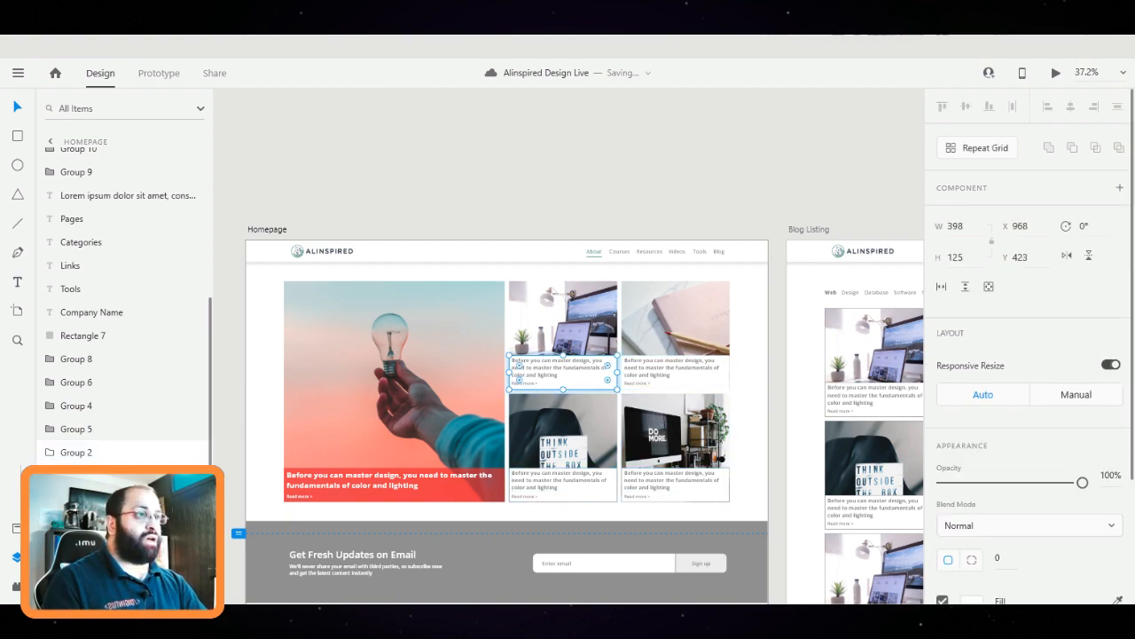
key("i")
left_click(494, 495)
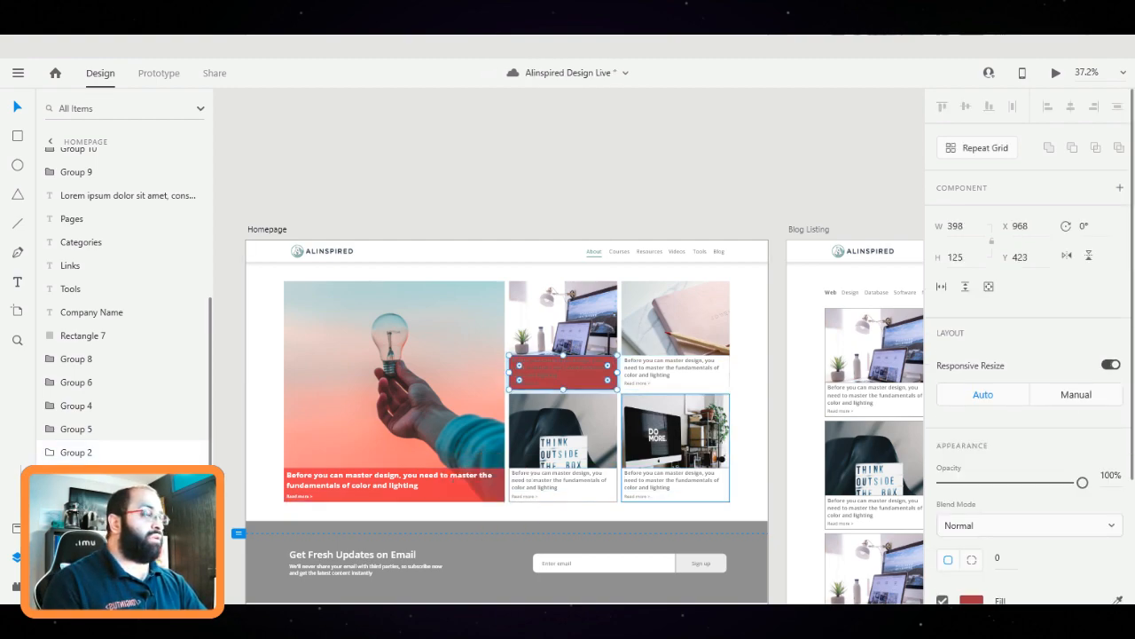
key("ctrl+z")
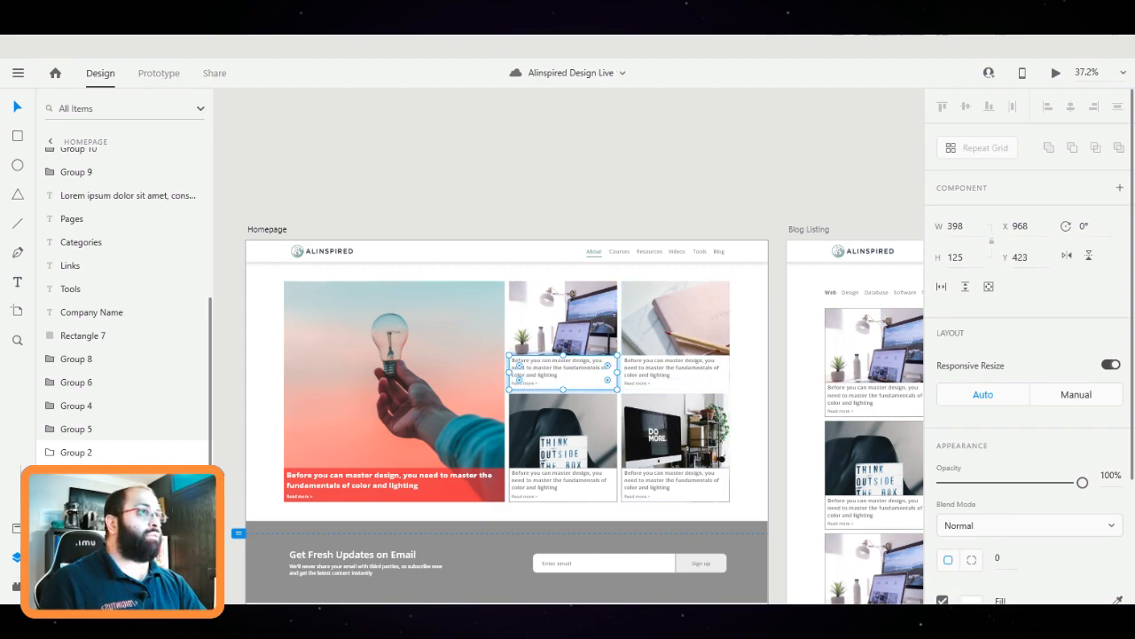
key("Escape")
scroll(676, 352, "up", 3)
double_click(401, 366)
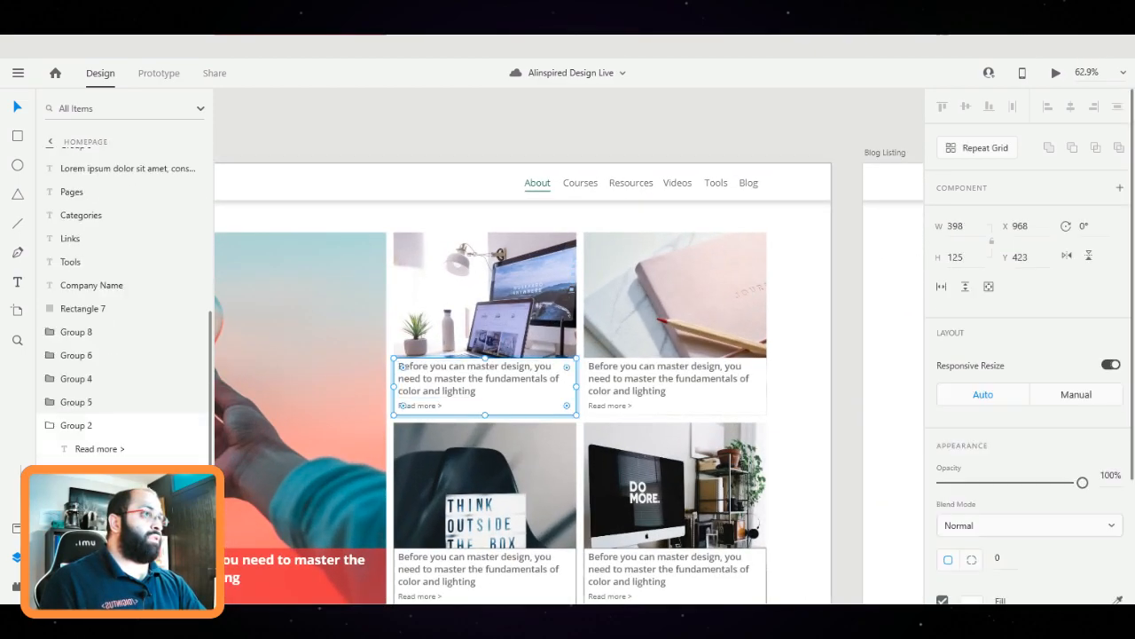
scroll(1029, 355, "down", 3)
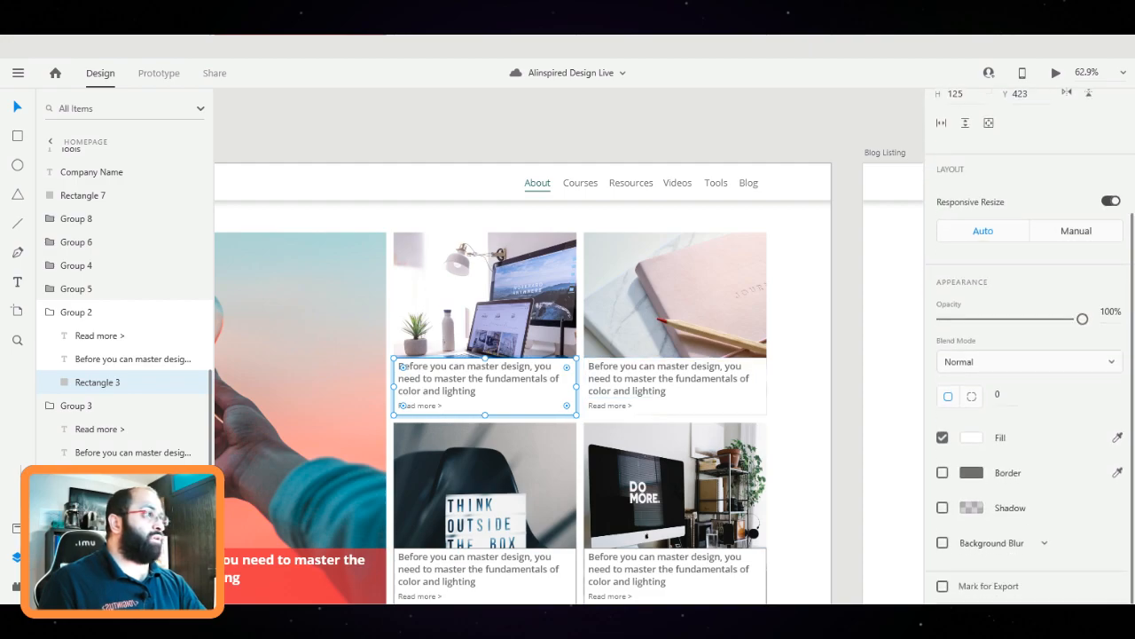
scroll(674, 399, "down", 1)
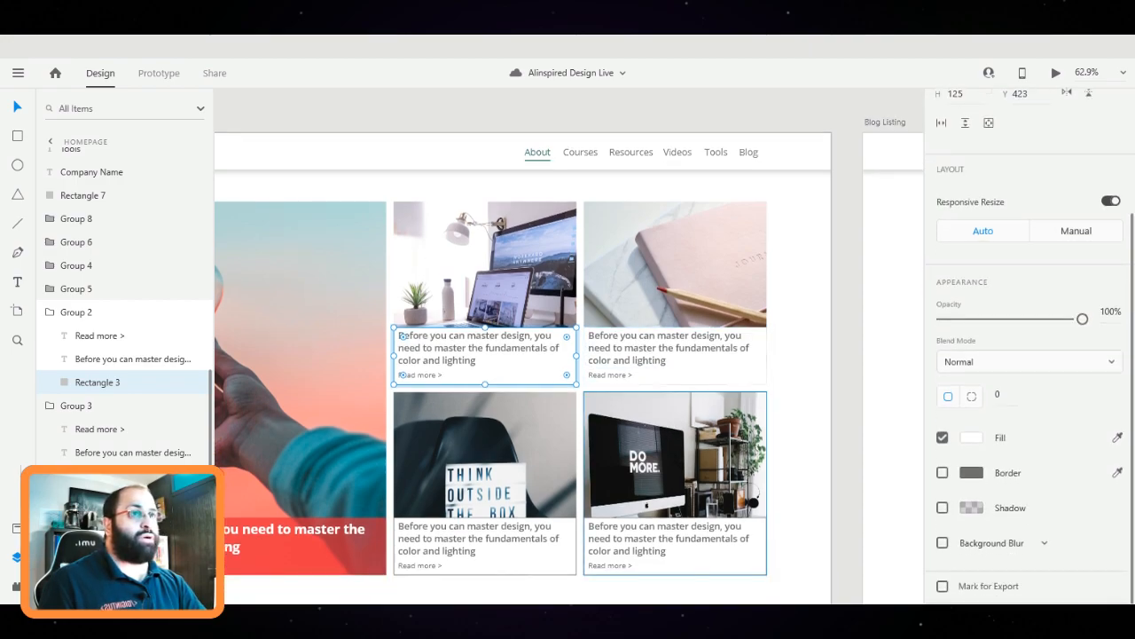
left_click(484, 541, "shift")
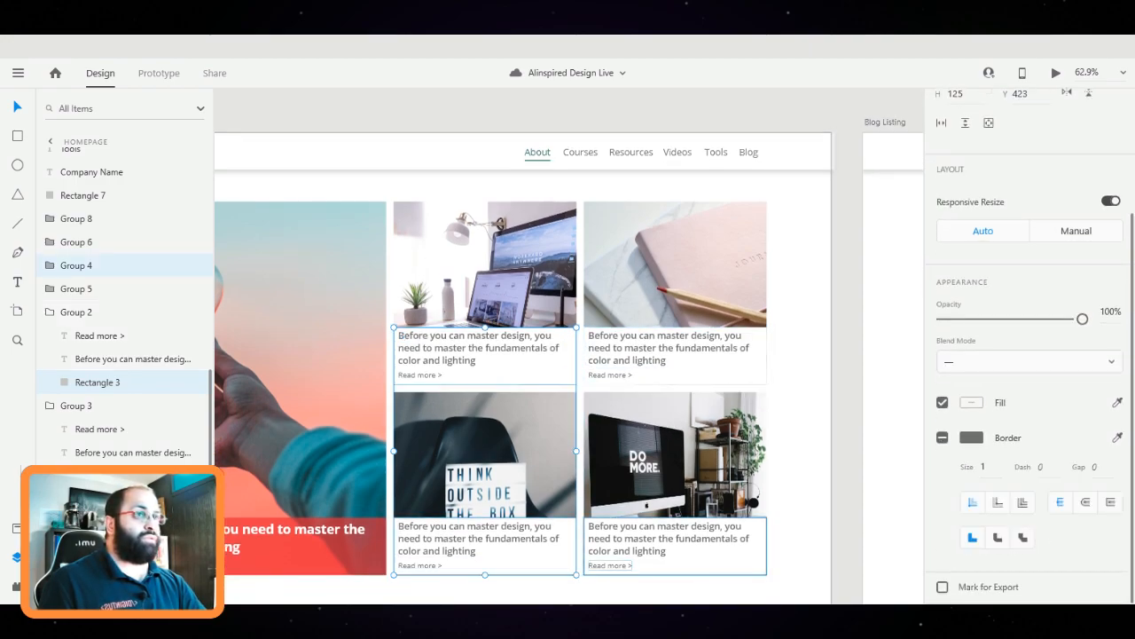
left_click(403, 336)
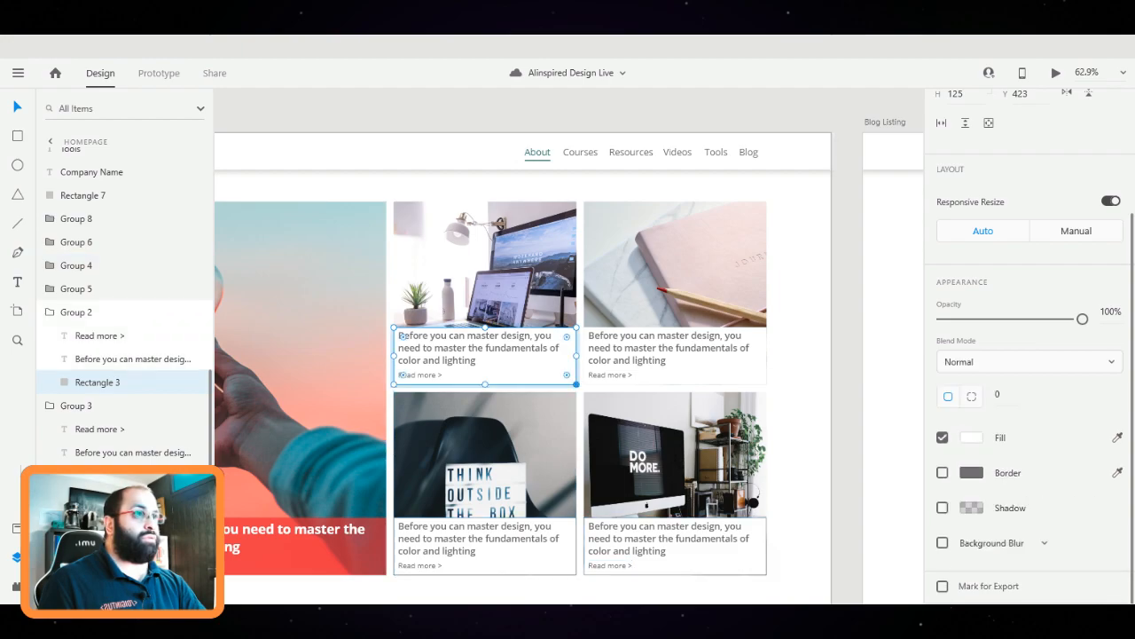
left_click(971, 437)
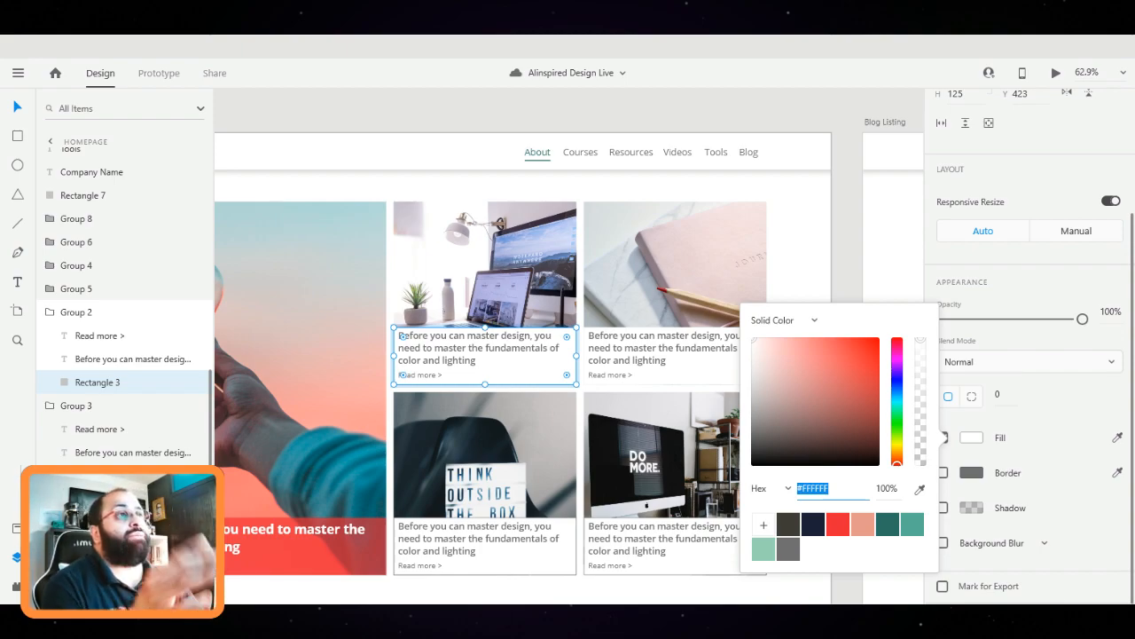
left_click(798, 266)
left_click_drag(486, 293, 731, 249)
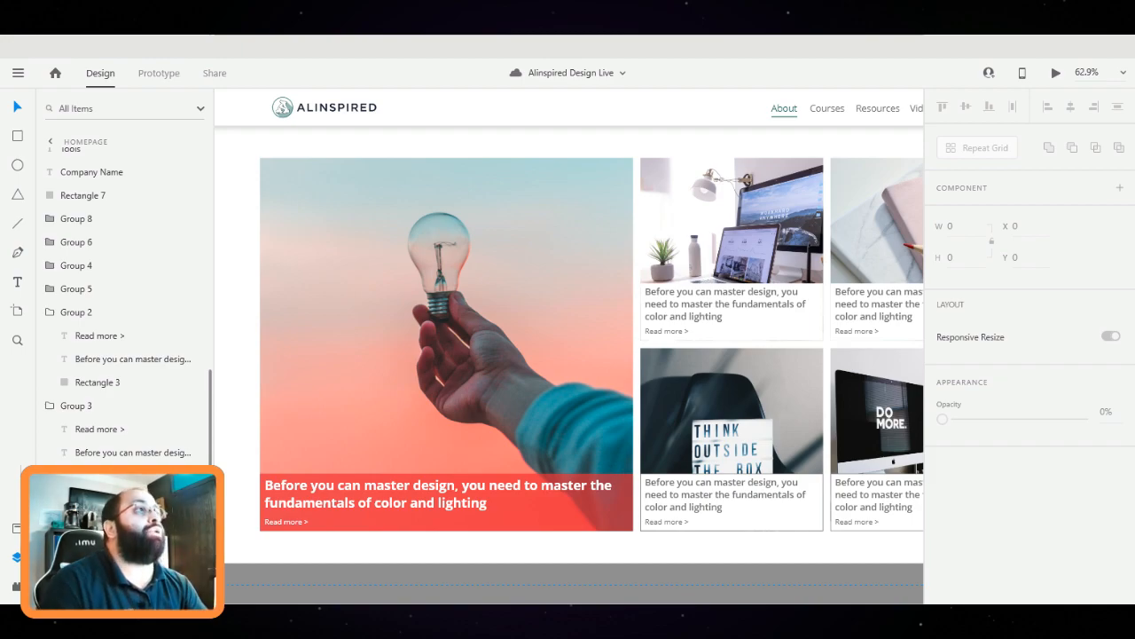
Fill the caption background of the desk-and-laptop article with #57AF97 at 70% opacity
left_click_drag(755, 266, 450, 284)
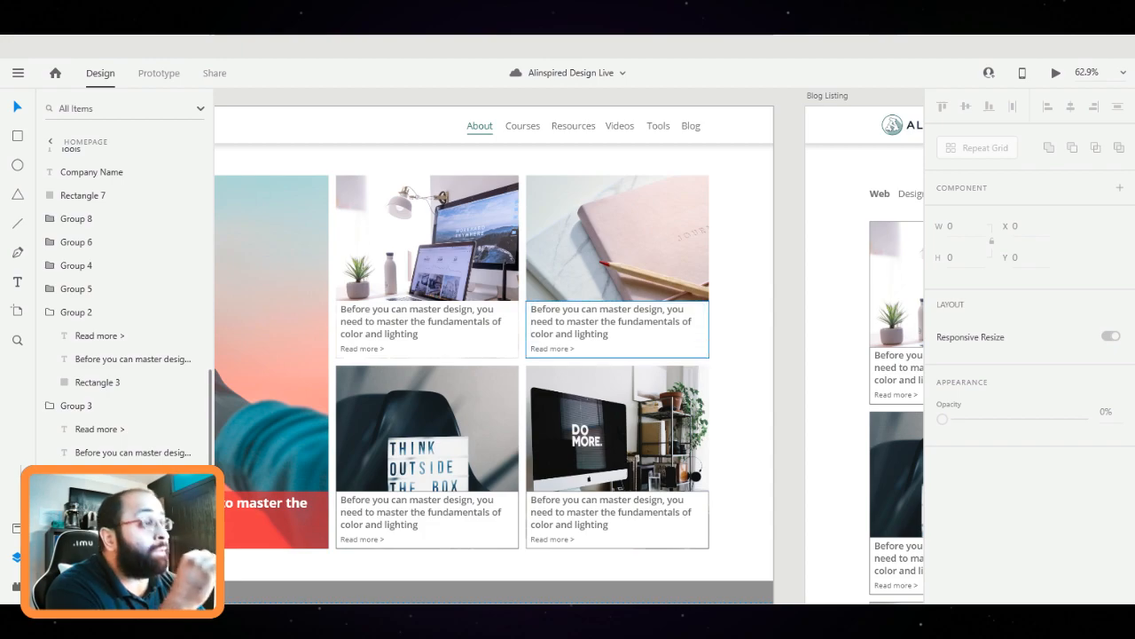
left_click(506, 345)
scroll(1029, 400, "down", 2)
scroll(1029, 399, "down", 1)
left_click(971, 437)
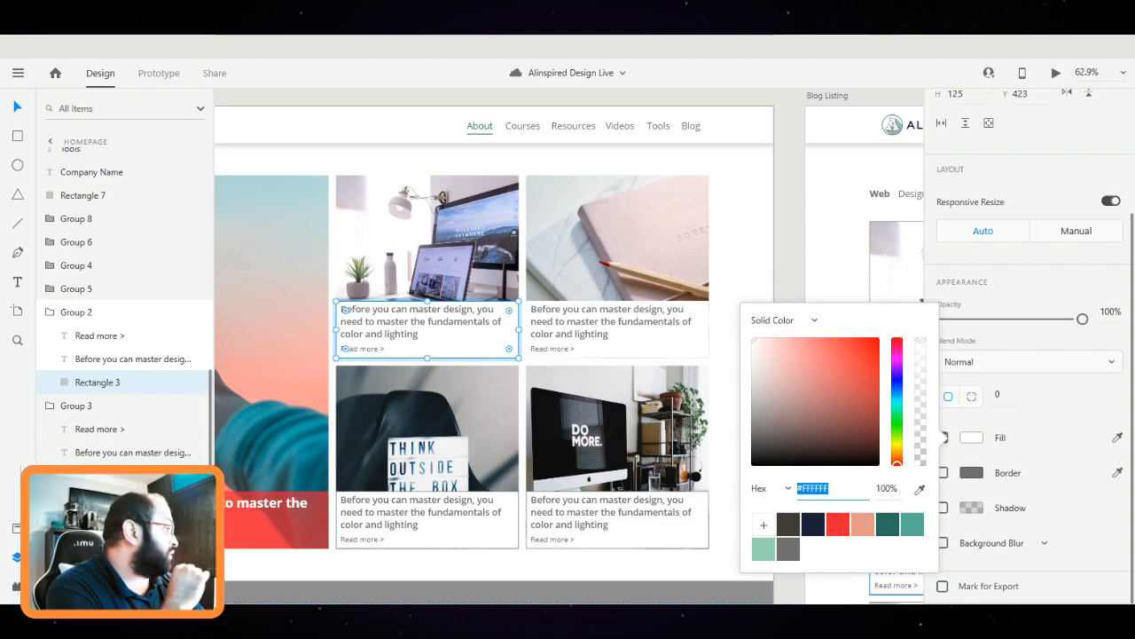
type("#57AF97")
key("Return")
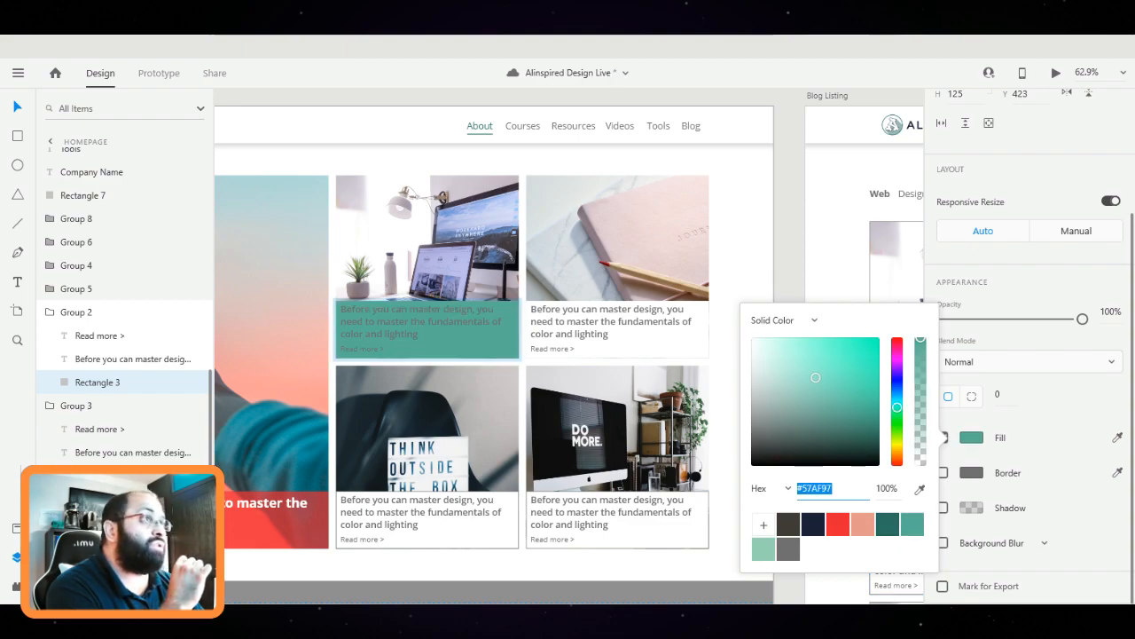
key("Tab")
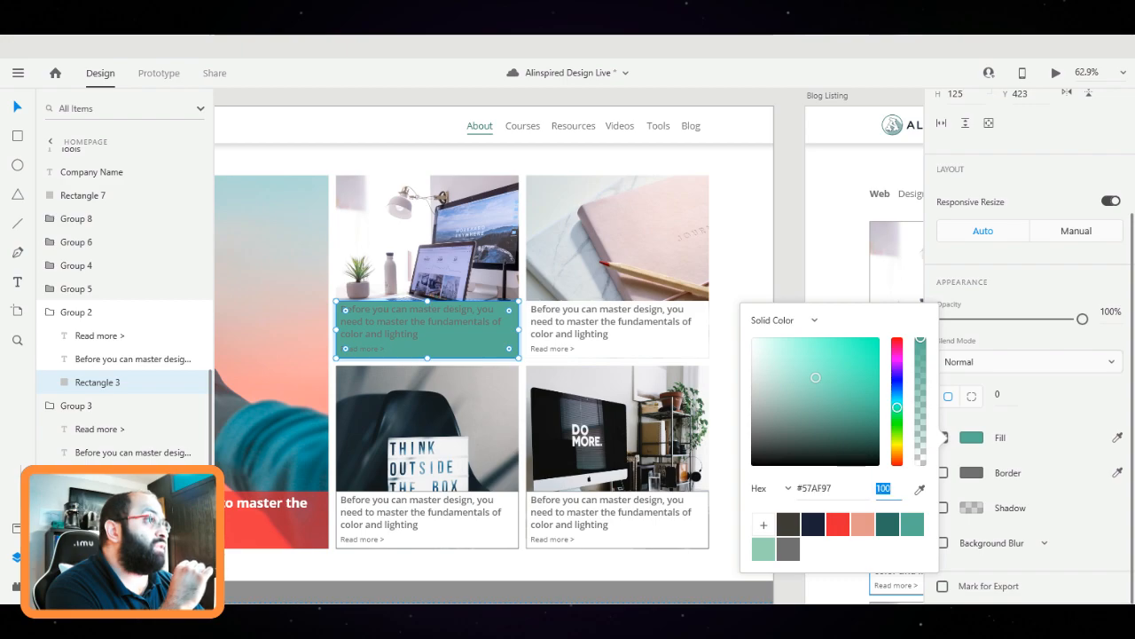
type("70")
key("Return")
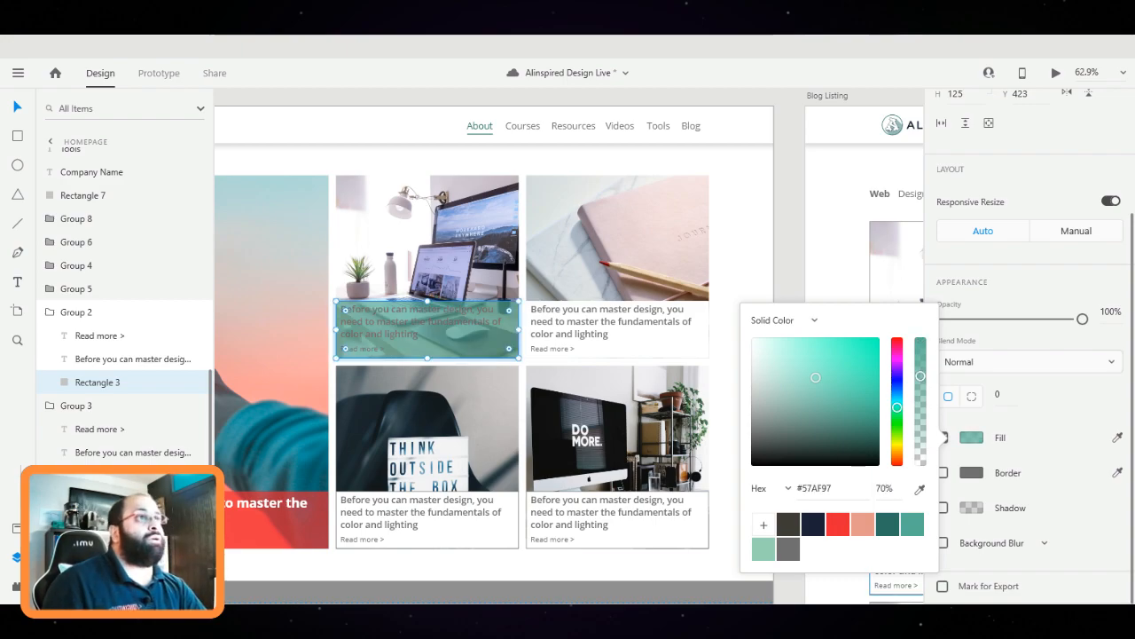
Change the desk-and-laptop article's headline and "Read more >" text to white (#FFFFFF) and save white as a swatch
left_click(362, 348)
left_click(416, 322, "shift")
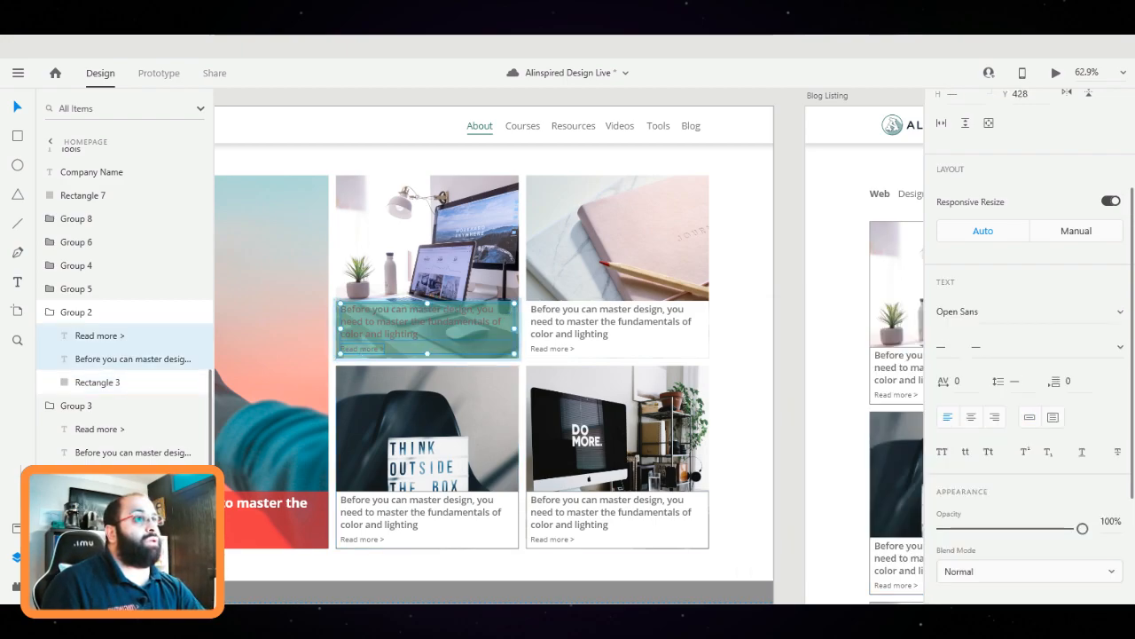
scroll(1020, 399, "down", 3)
left_click(971, 438)
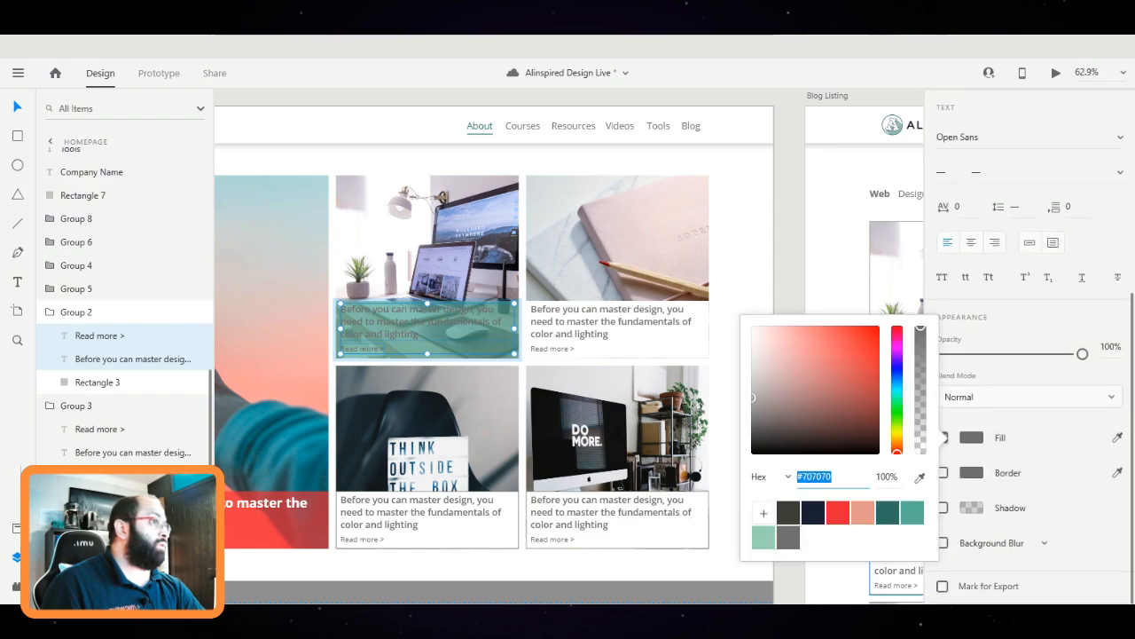
type("ffffff")
key("Return")
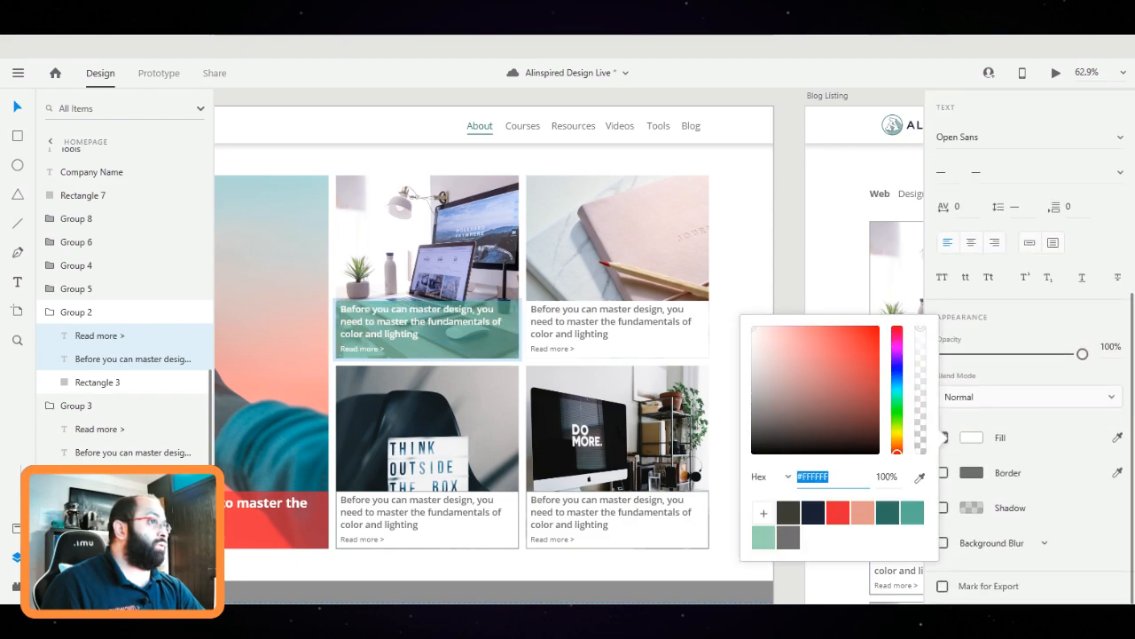
left_click(763, 512)
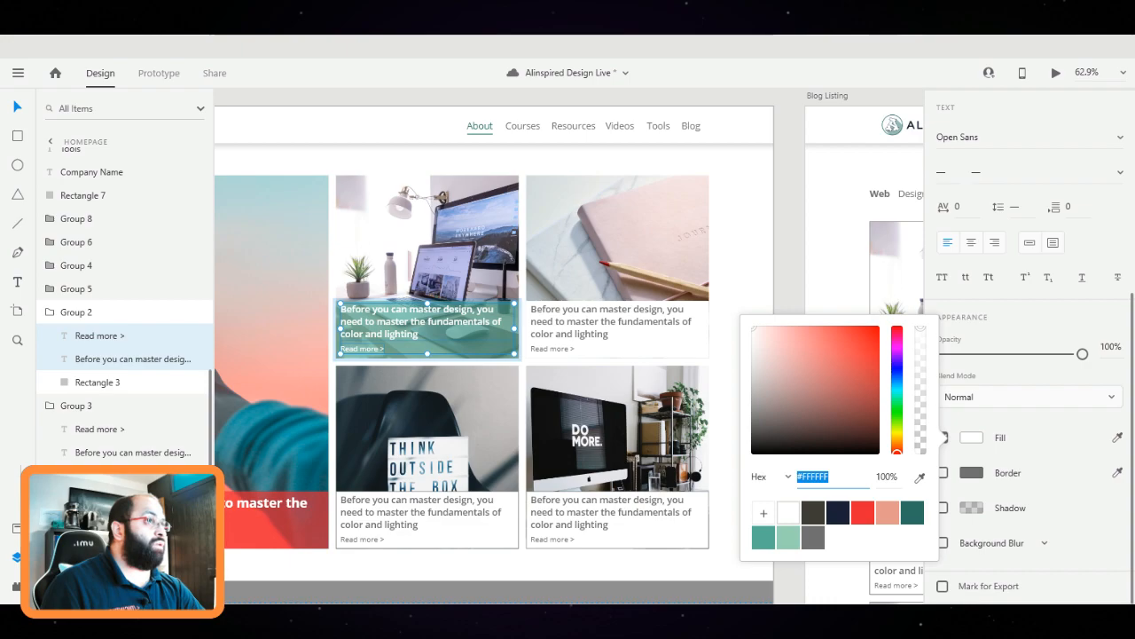
key("Escape")
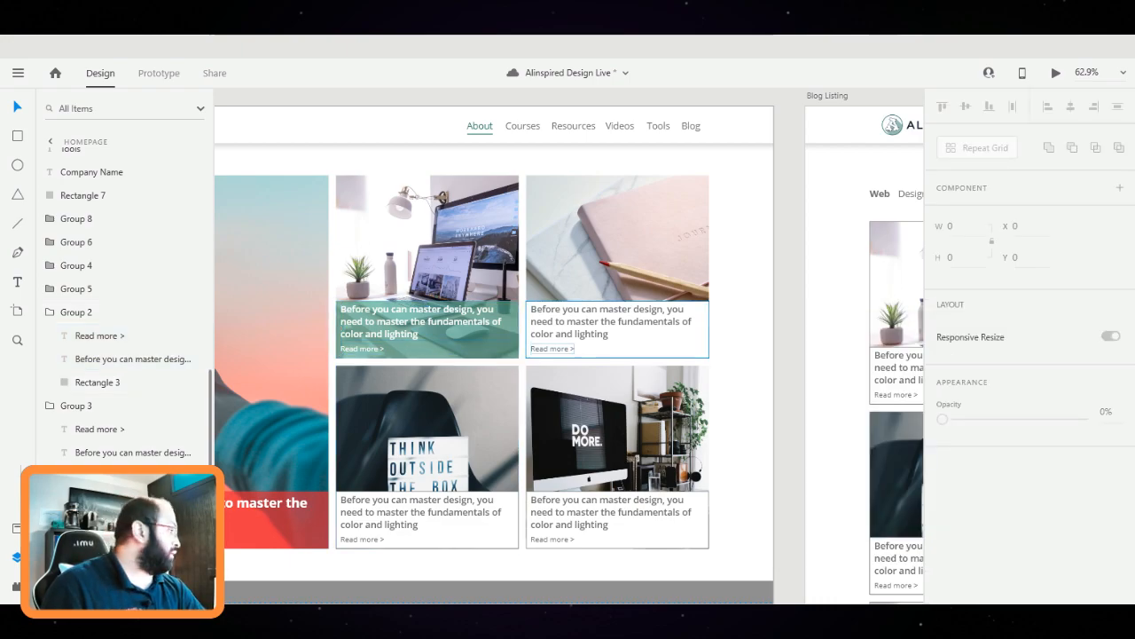
Try 80% fill opacity on the desk-and-laptop article's green caption background before restoring 70%
left_click(427, 329)
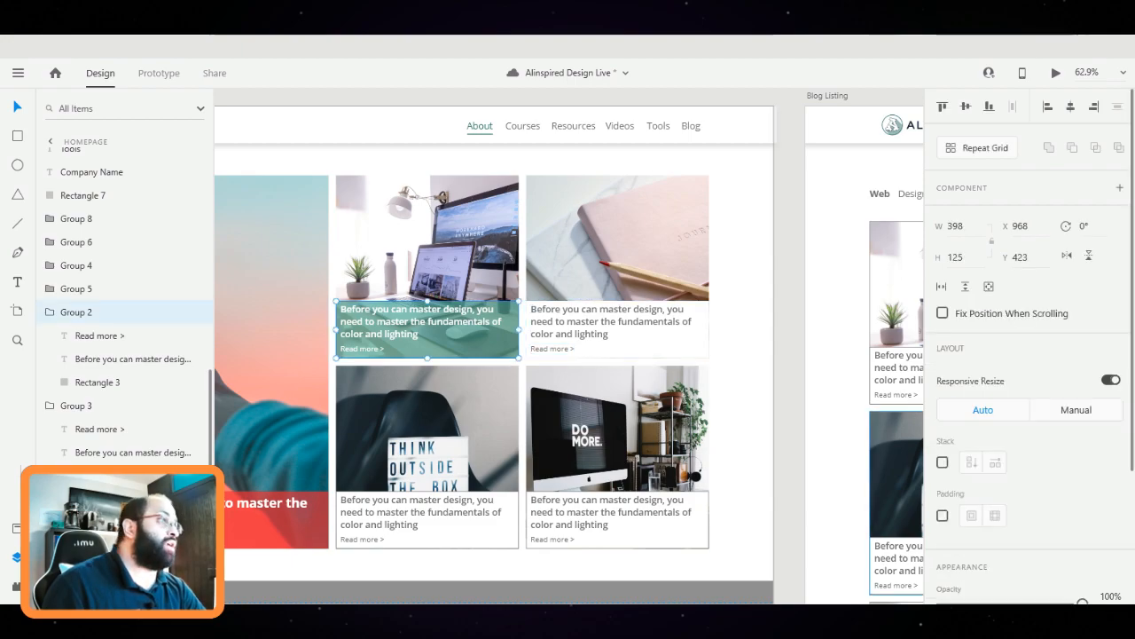
scroll(1029, 355, "down", 3)
scroll(1029, 355, "down", 1)
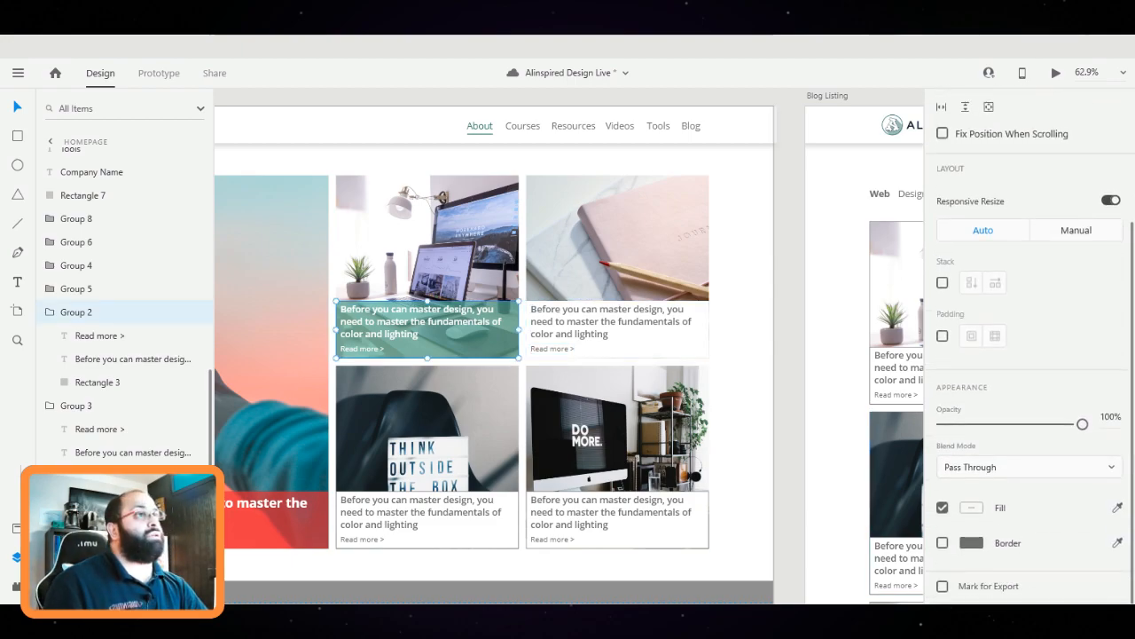
double_click(470, 346)
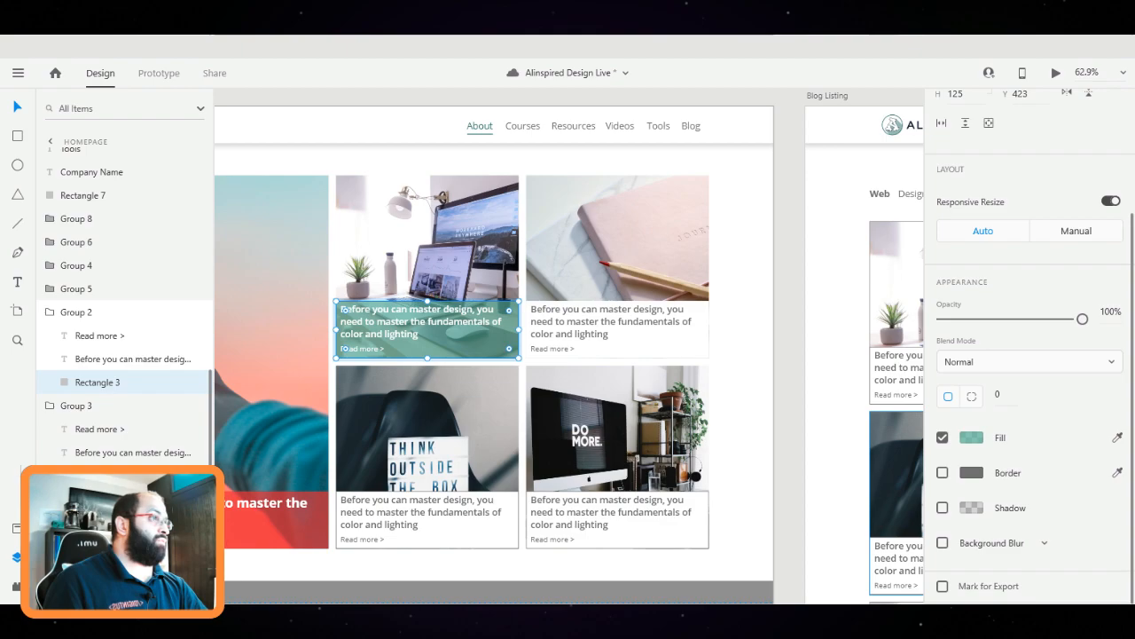
left_click(972, 437)
left_click(883, 488)
type("80")
key("Return")
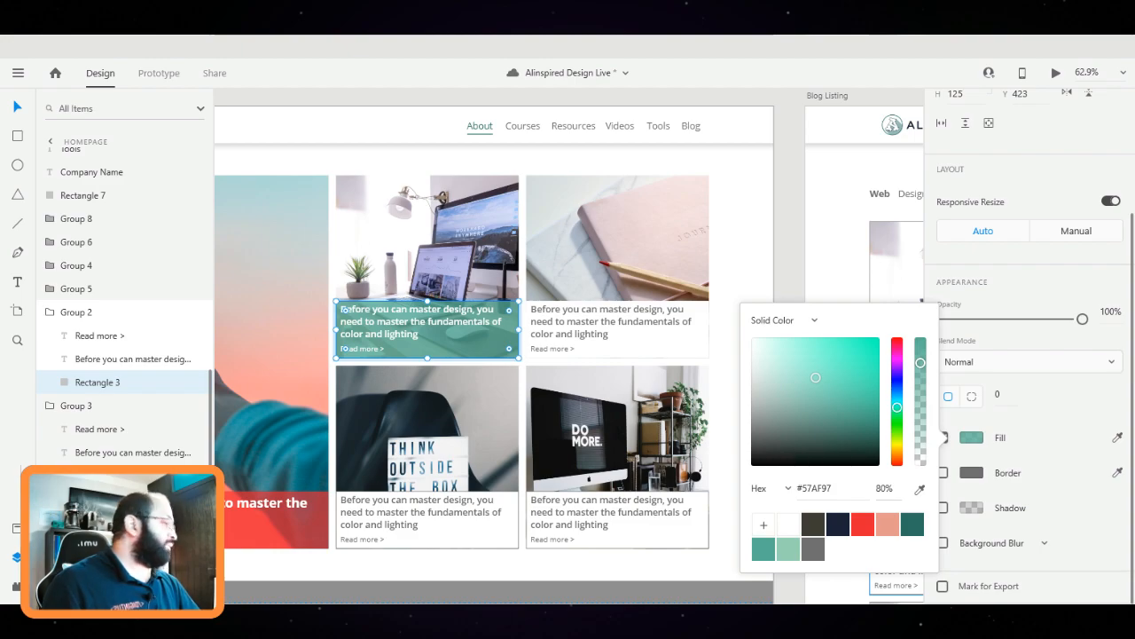
left_click(883, 488)
type("70")
key("Return")
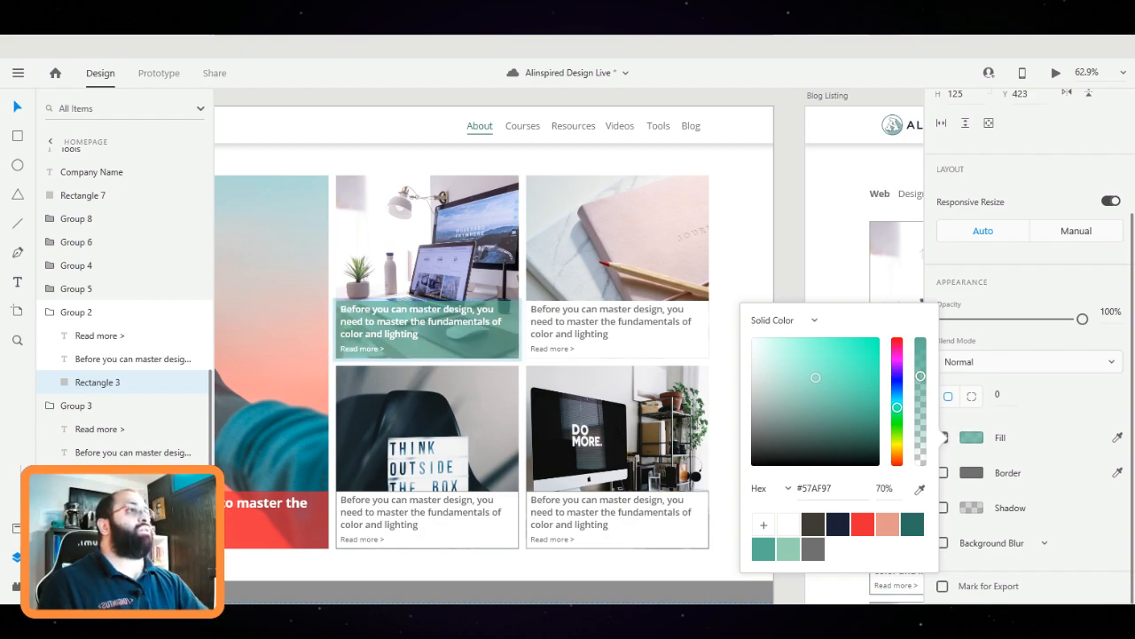
key("Escape")
key("Escape")
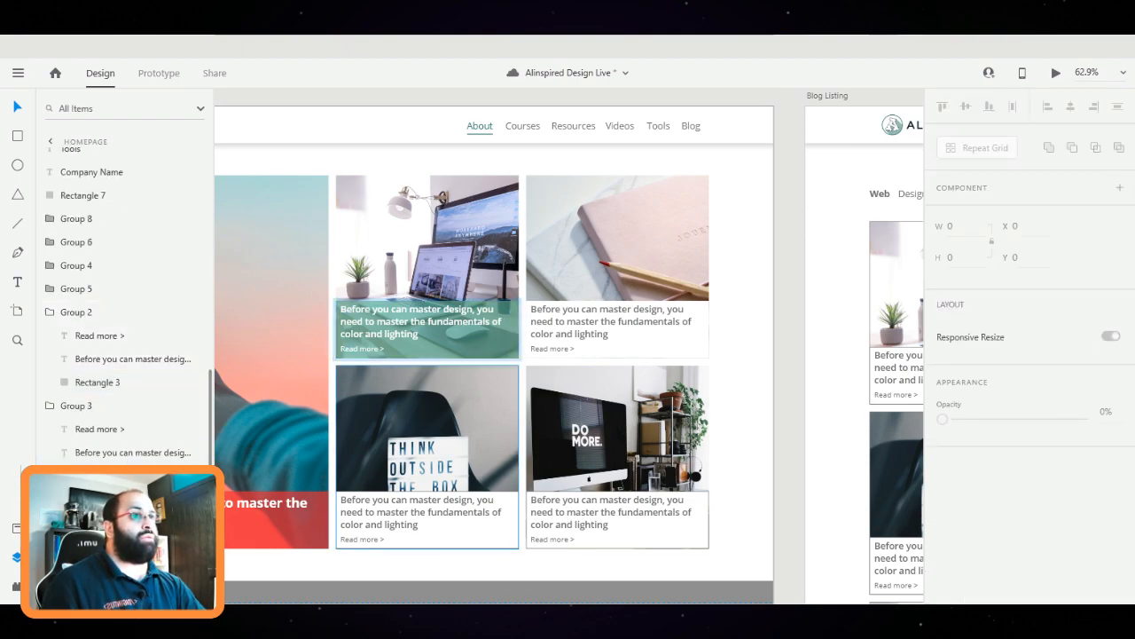
Delete the old white captions from the notebook, chair and "Do more" monitor article cards on the Homepage
double_click(656, 348)
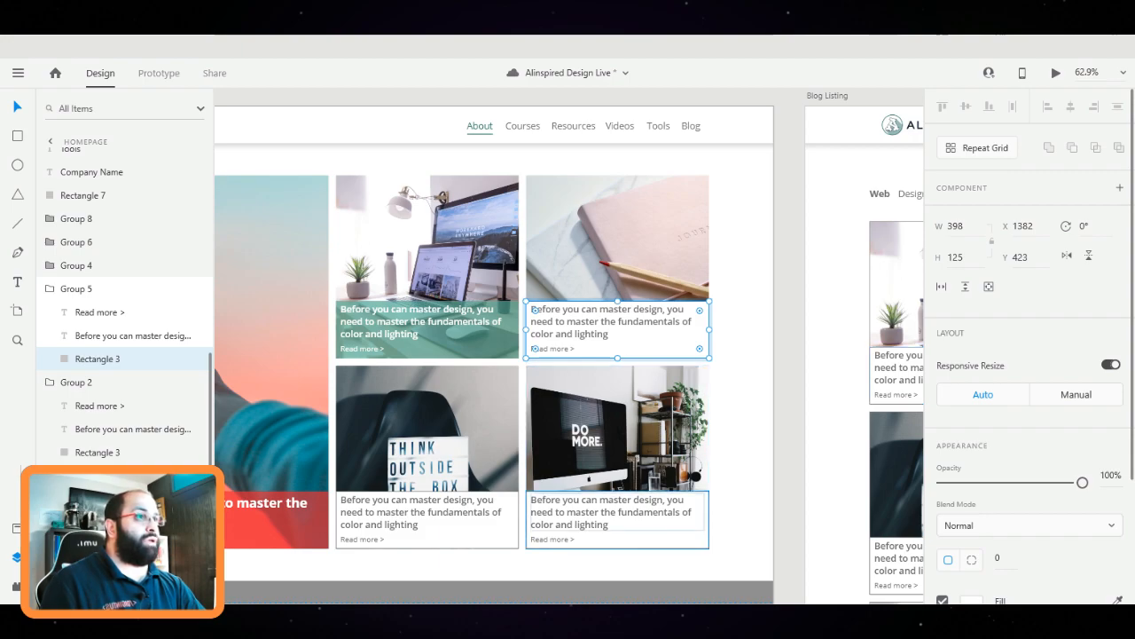
left_click(618, 514)
key("Delete")
left_click(427, 515)
key("Delete")
left_click(617, 328)
key("Delete")
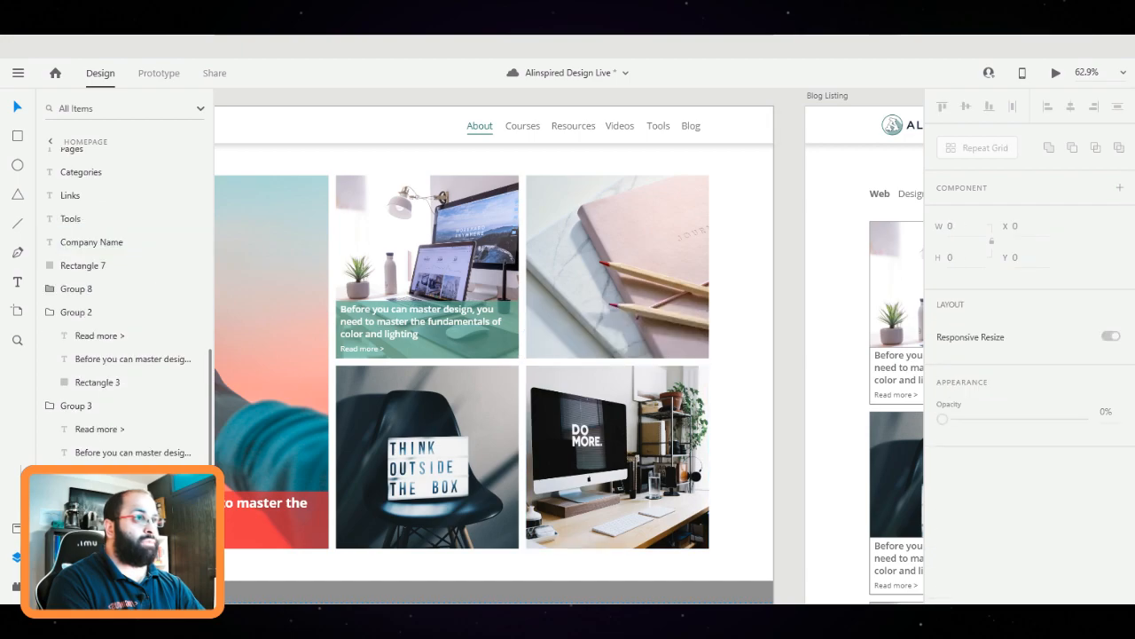
Duplicate the desk-and-laptop article's green caption group onto the bottom of the notebook article card
left_click(427, 329)
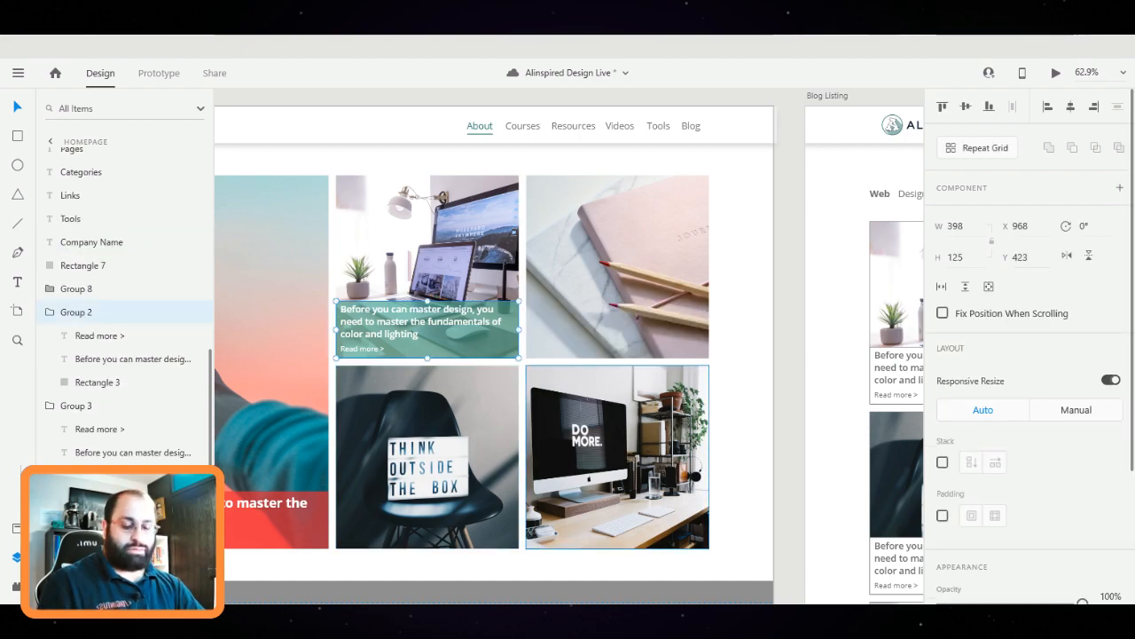
key("ctrl+c")
key("ctrl+v")
left_click_drag(427, 329, 617, 329)
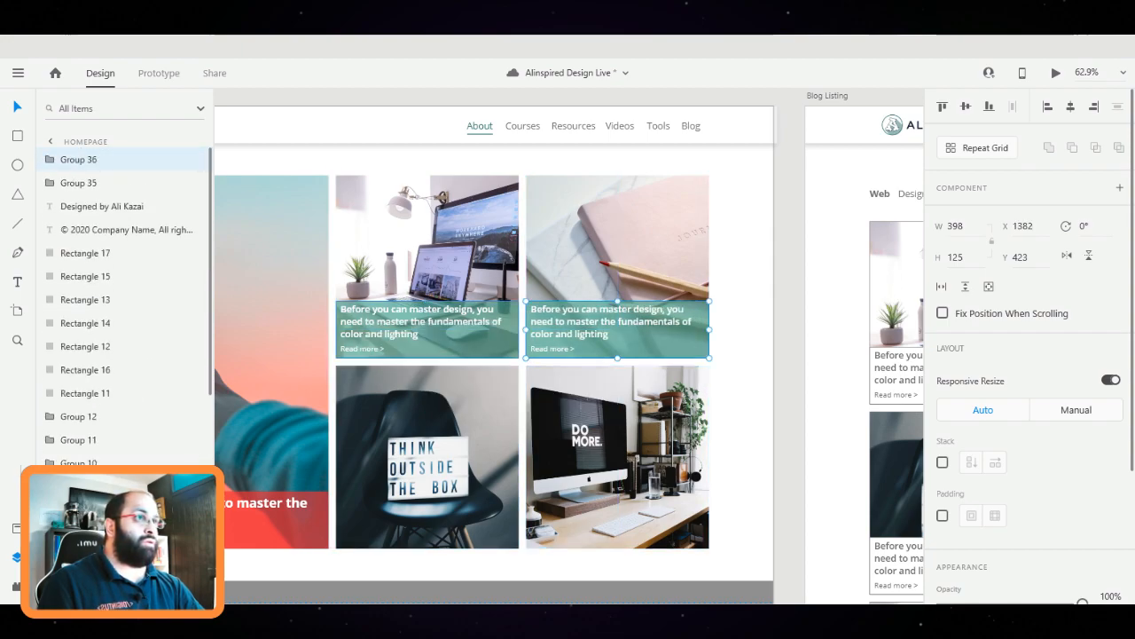
Duplicate both green captions of the upper row onto the chair and "Do more" monitor cards below
left_click(427, 329, "shift")
key("ctrl+c")
key("ctrl+v")
left_click_drag(616, 329, 616, 519)
key("Escape")
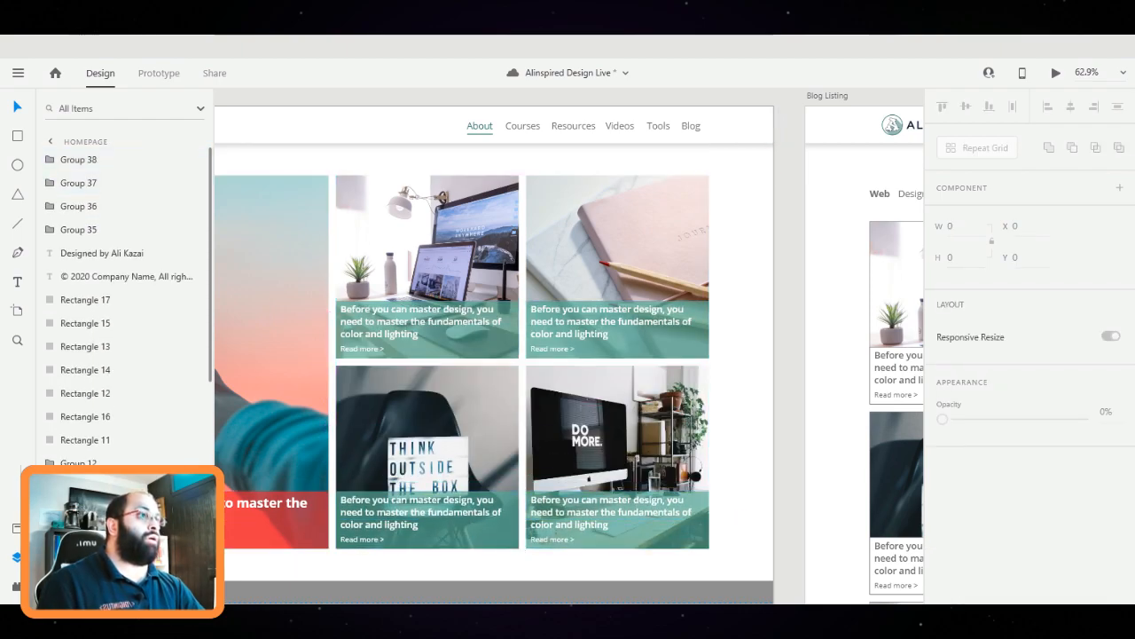
Fill the chair article's caption background with #1B2137 at 70% opacity, and try saving that color as a swatch before removing it
double_click(453, 538)
scroll(1029, 346, "down", 3)
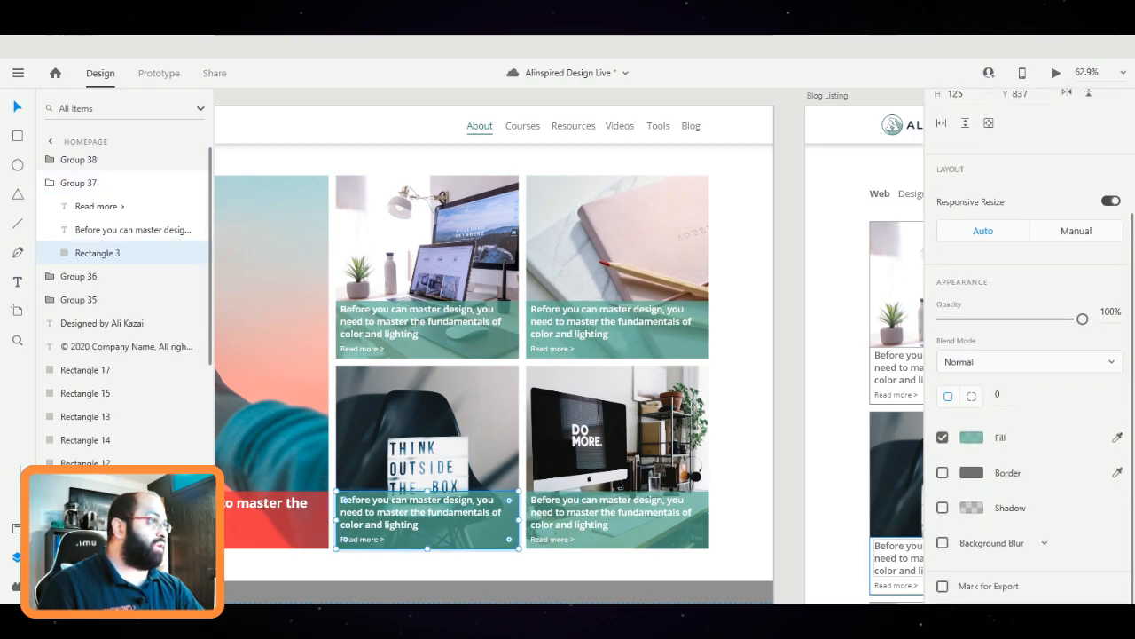
left_click(972, 437)
left_click(838, 524)
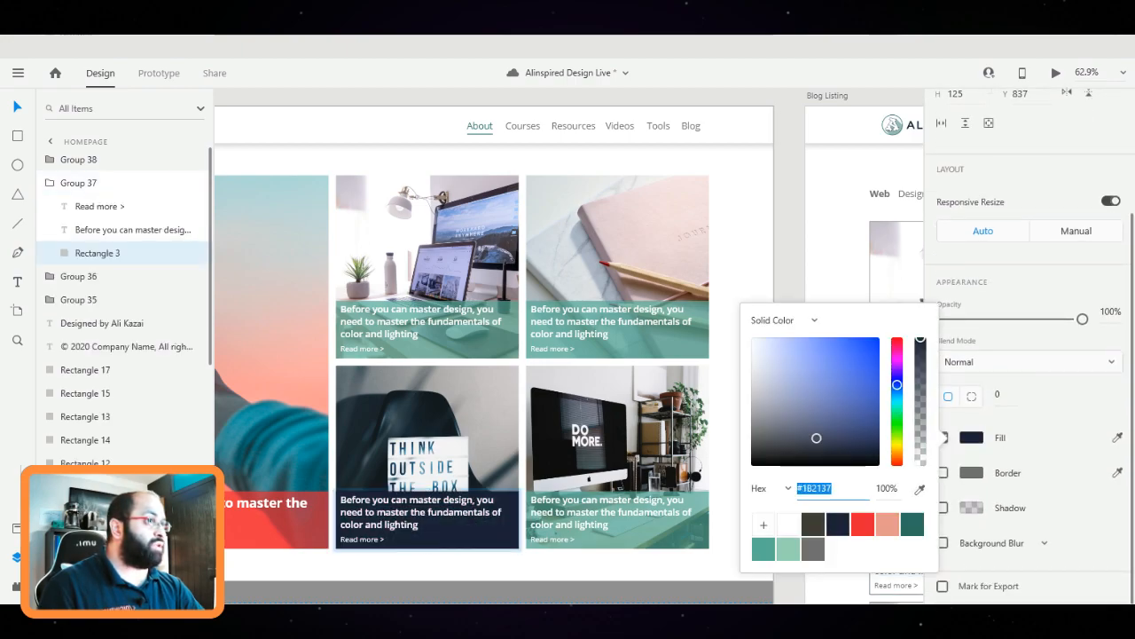
left_click(891, 488)
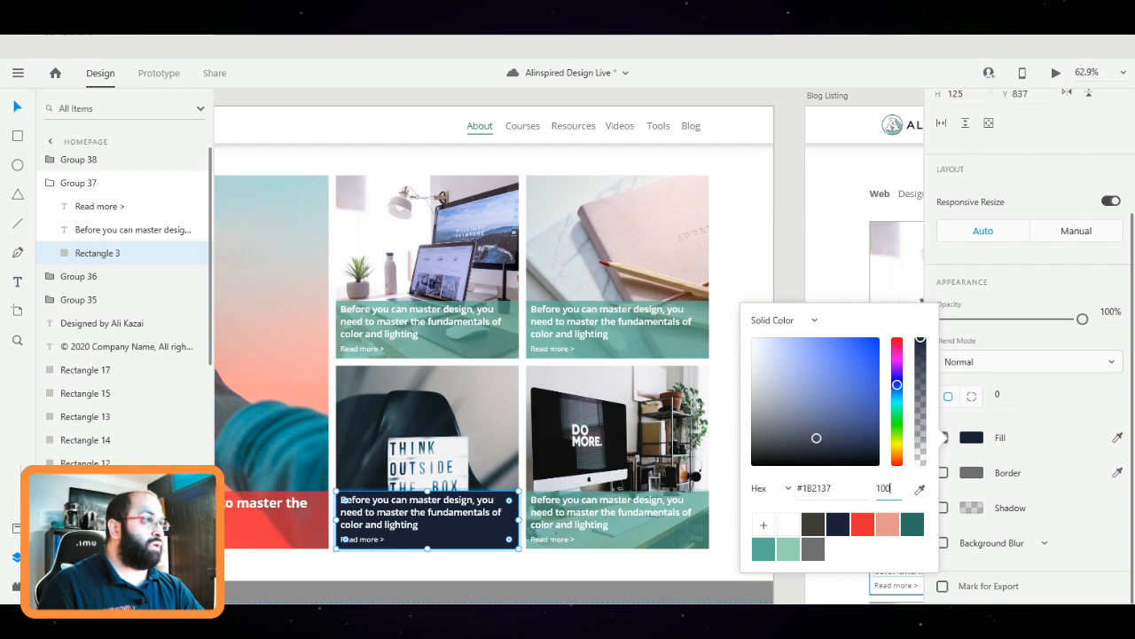
key("BackSpace")
key("BackSpace")
key("BackSpace")
type("70")
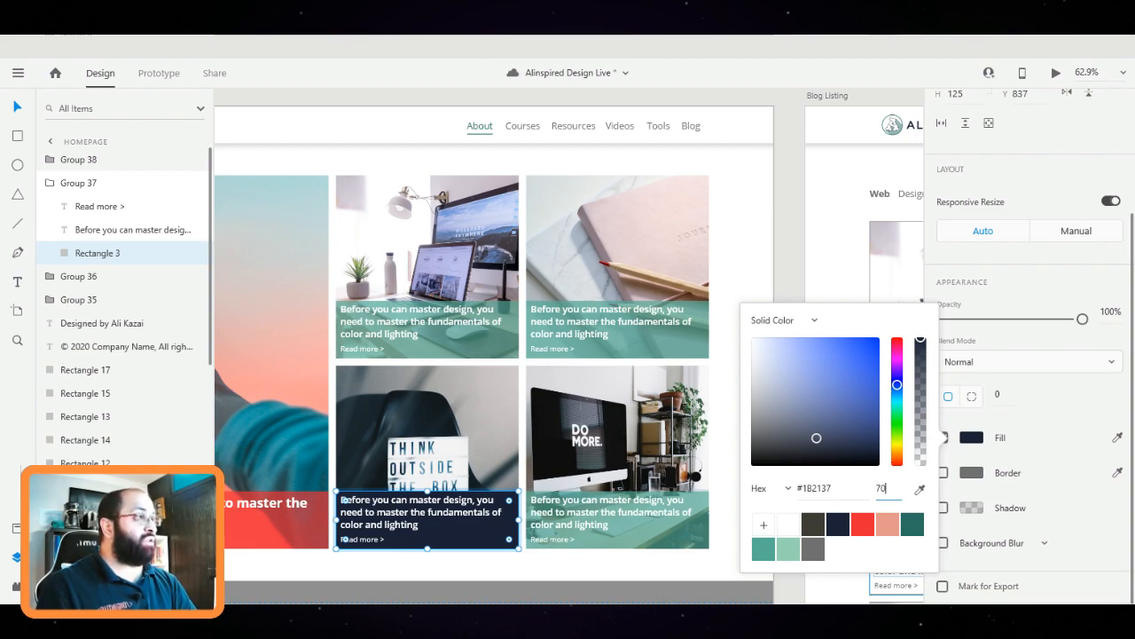
key("Return")
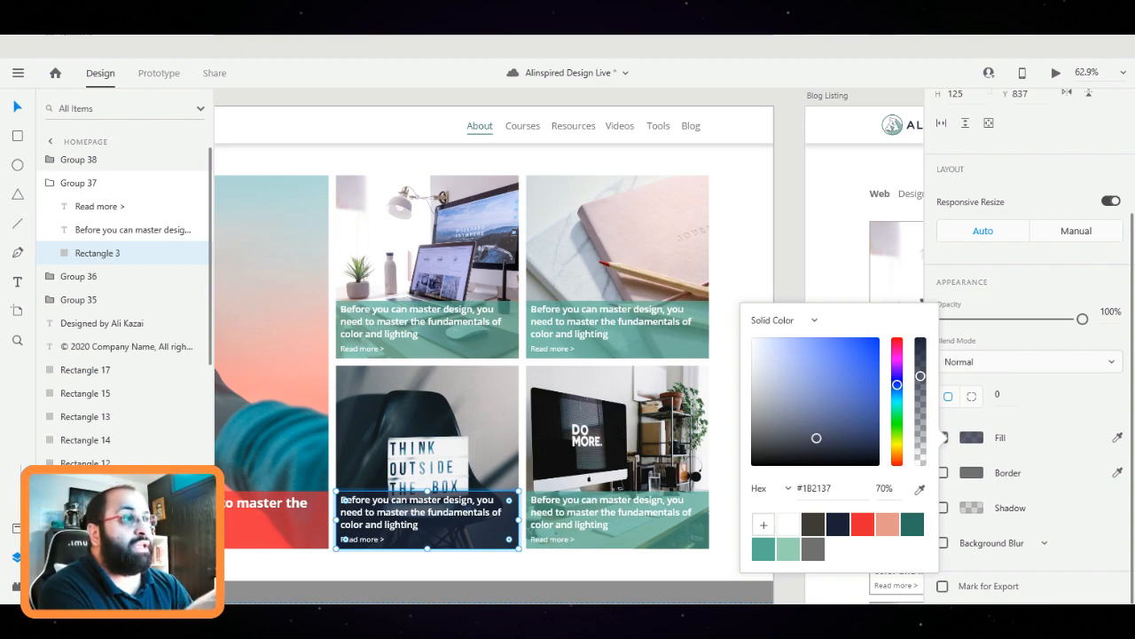
left_click(763, 524)
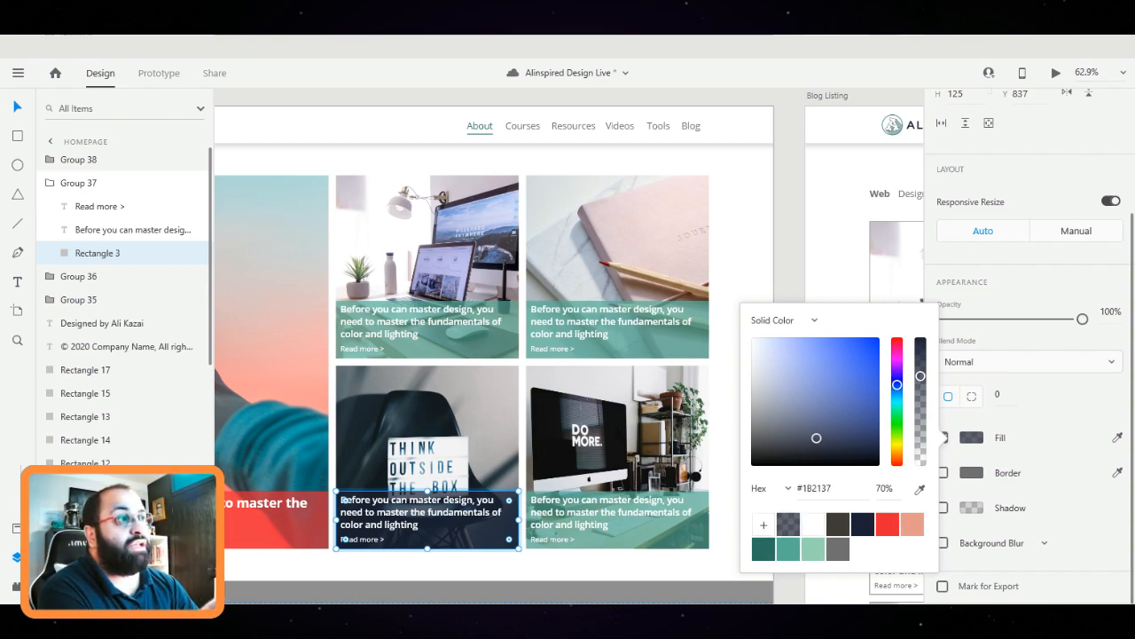
left_click_drag(788, 524, 967, 525)
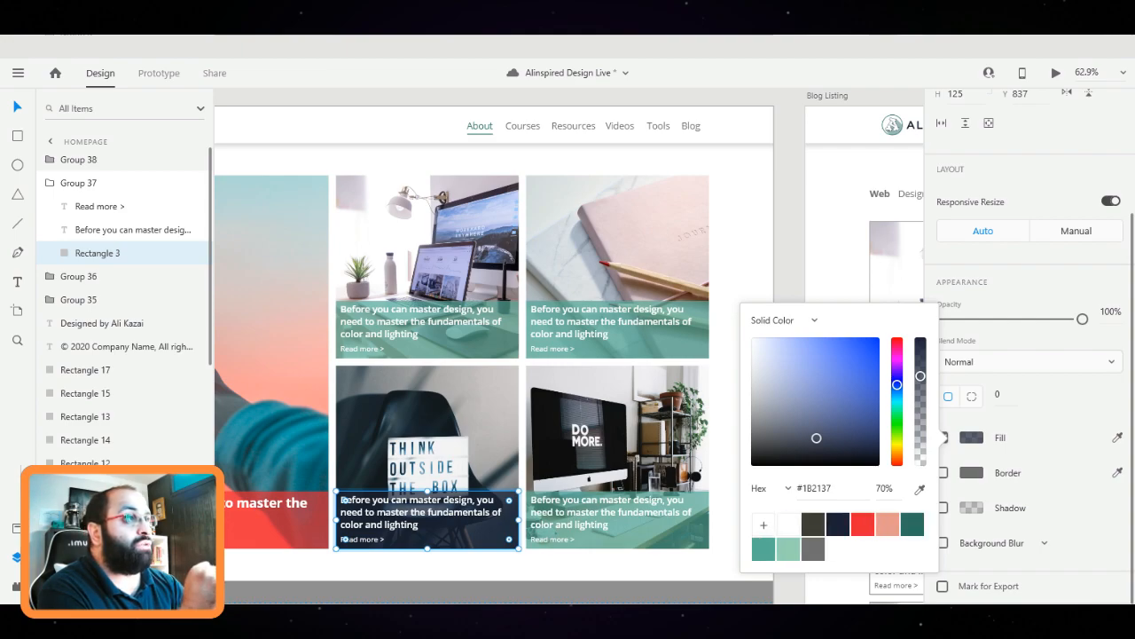
Fill the notebook article's caption background with #1B2137 at 70% opacity
left_click(618, 329)
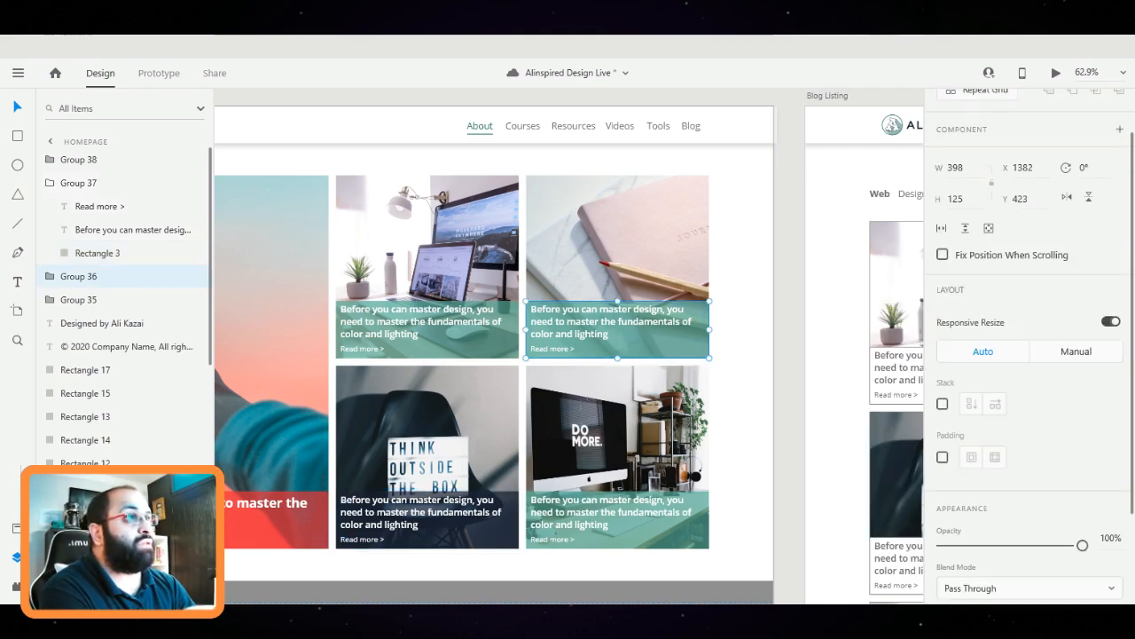
double_click(533, 309)
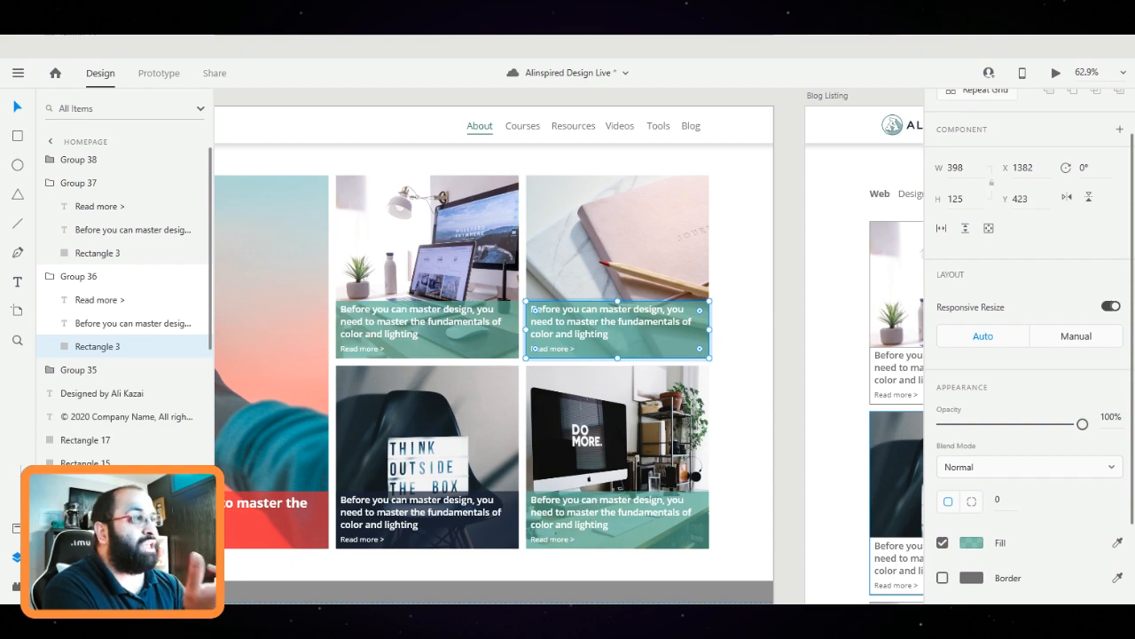
left_click(971, 542)
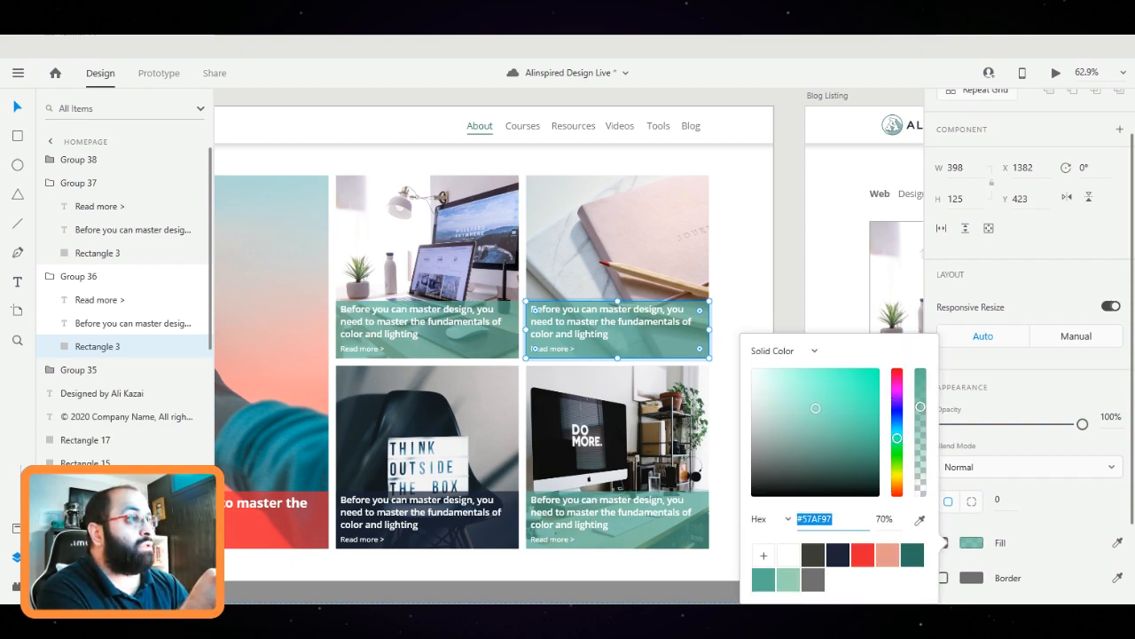
left_click(838, 555)
left_click(884, 519)
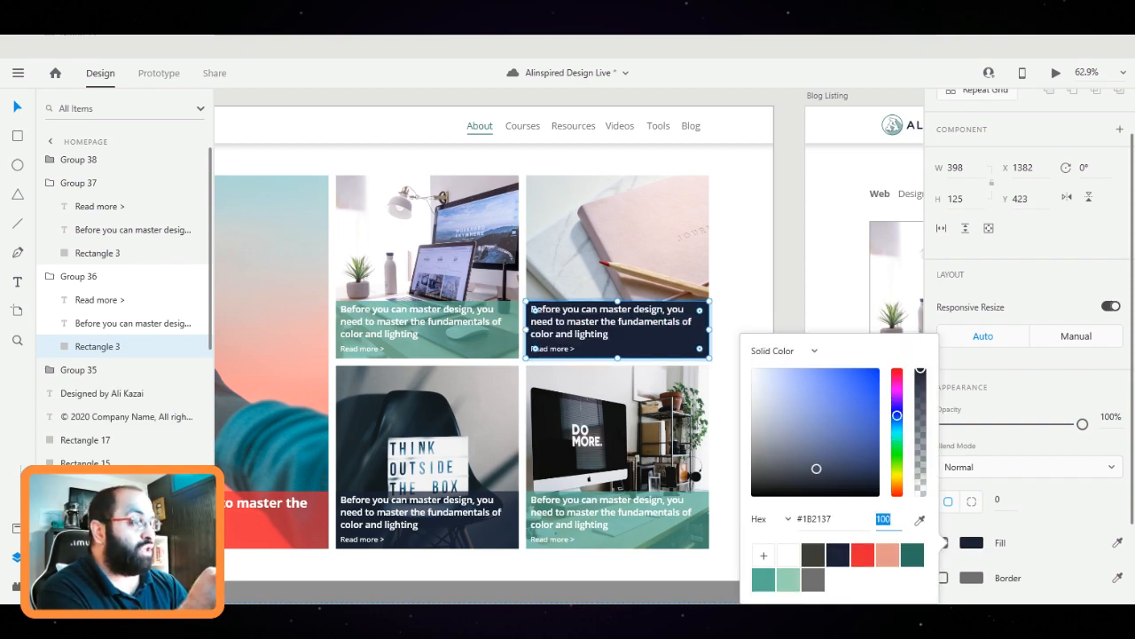
type("70")
key("Return")
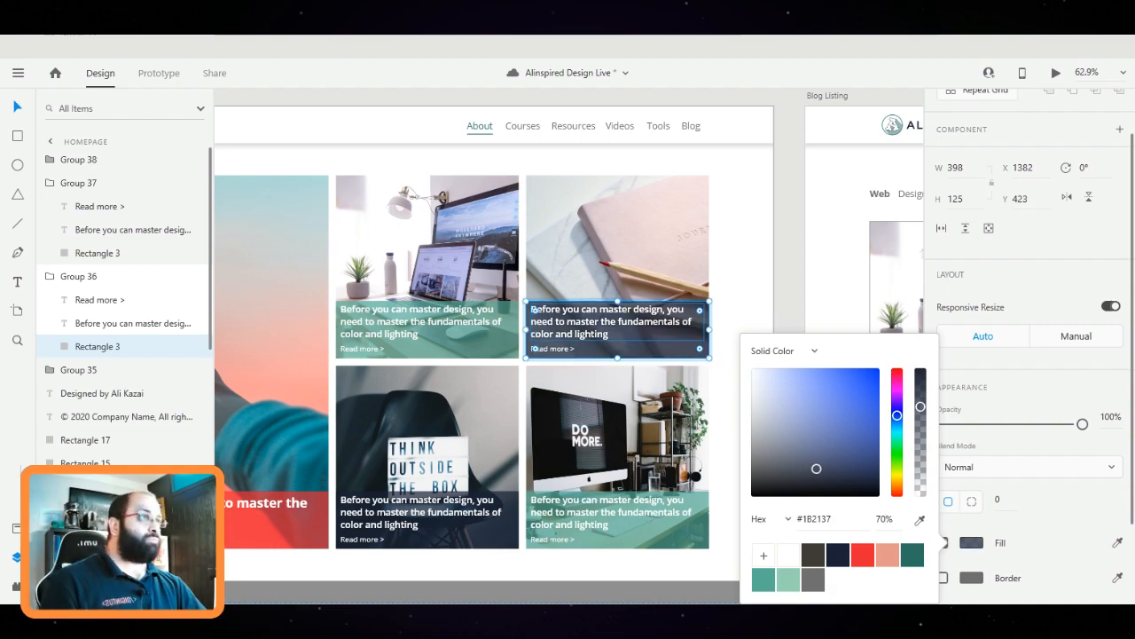
key("Escape")
Review the alternating caption colors across the Homepage article cards at 40% zoom, down to the email signup section and footer
scroll(647, 247, "down", 5)
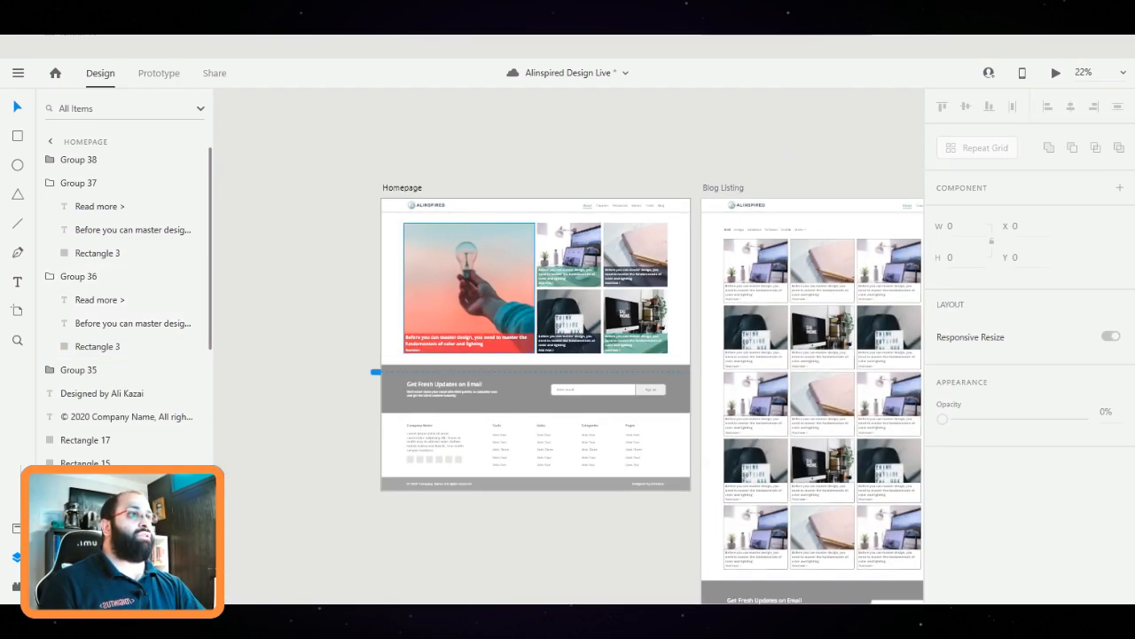
scroll(455, 233, "up", 1)
scroll(568, 373, "right", 2)
left_click(1087, 71)
type("40")
key("Return")
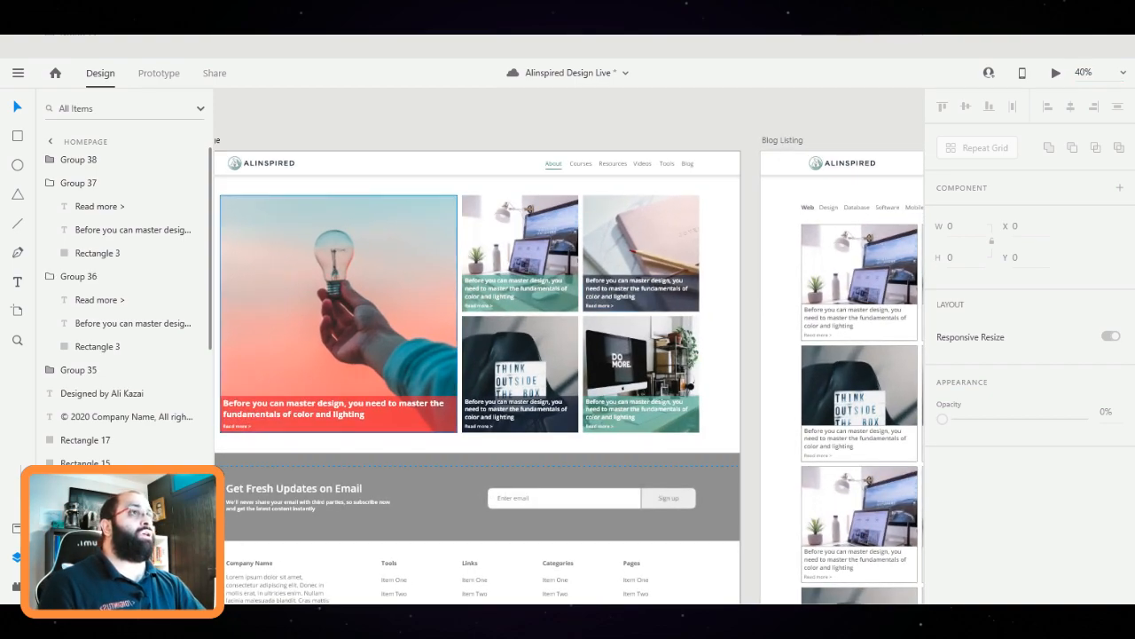
scroll(567, 372, "left", 3)
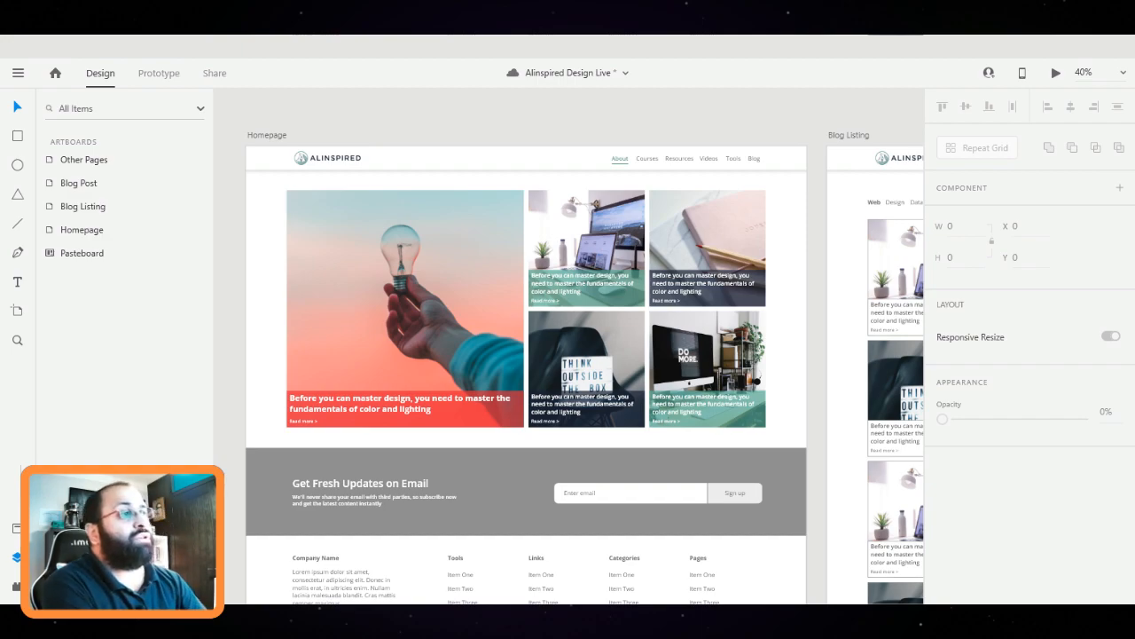
scroll(584, 360, "down", 2)
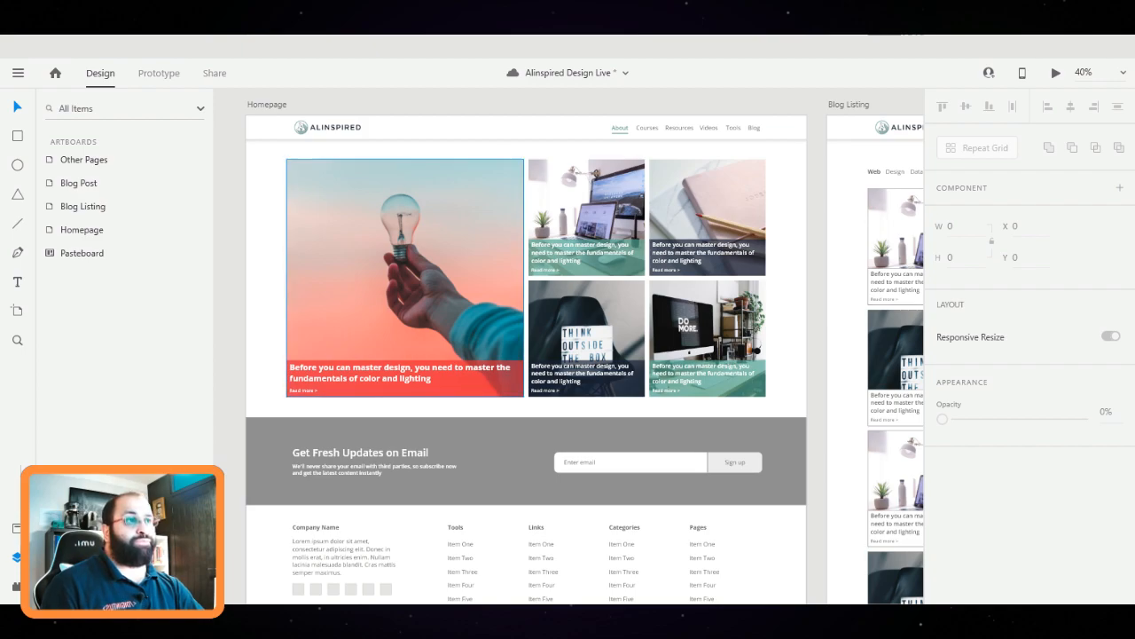
scroll(525, 422, "down", 4)
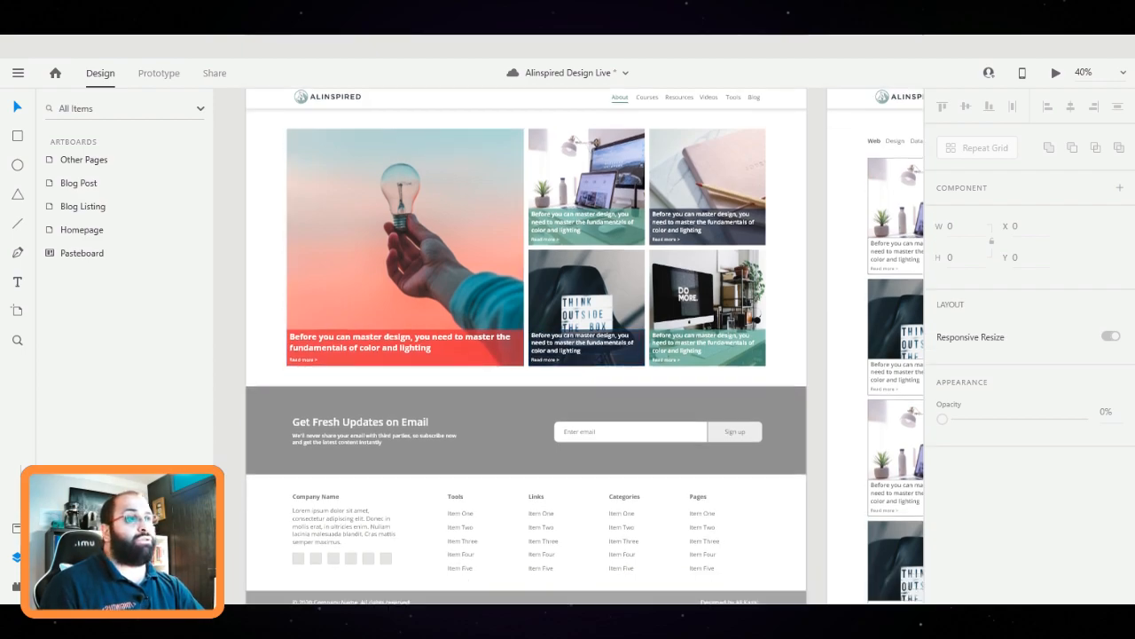
Try turning on the border for the whole "Get Fresh Updates on Email" group, and revert it
left_click(505, 408)
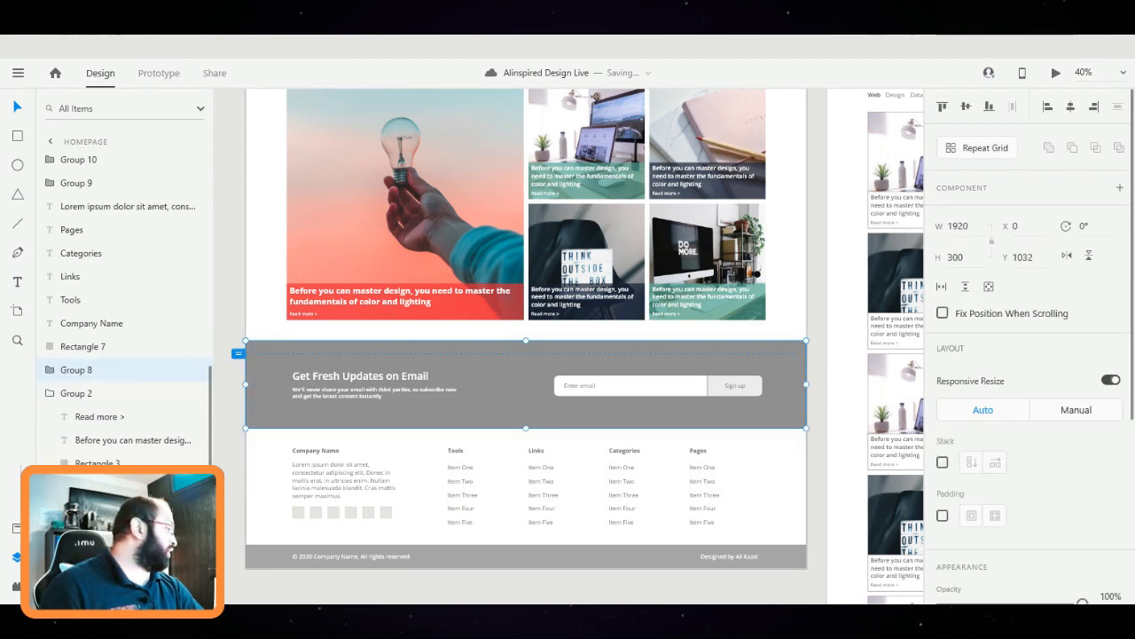
scroll(1029, 355, "down", 4)
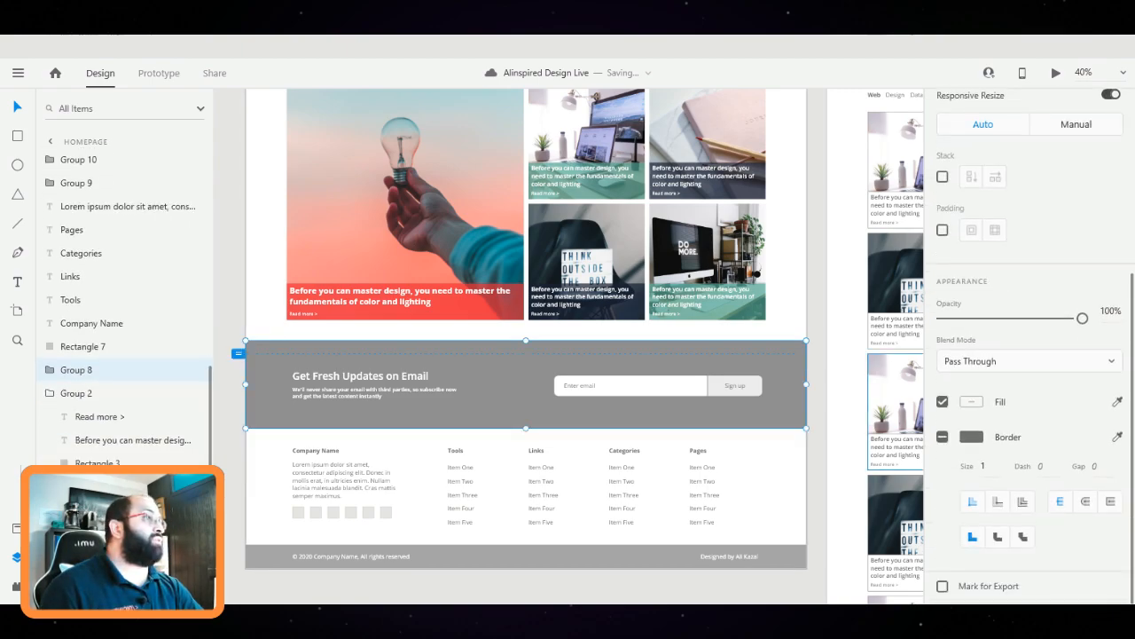
left_click(942, 437)
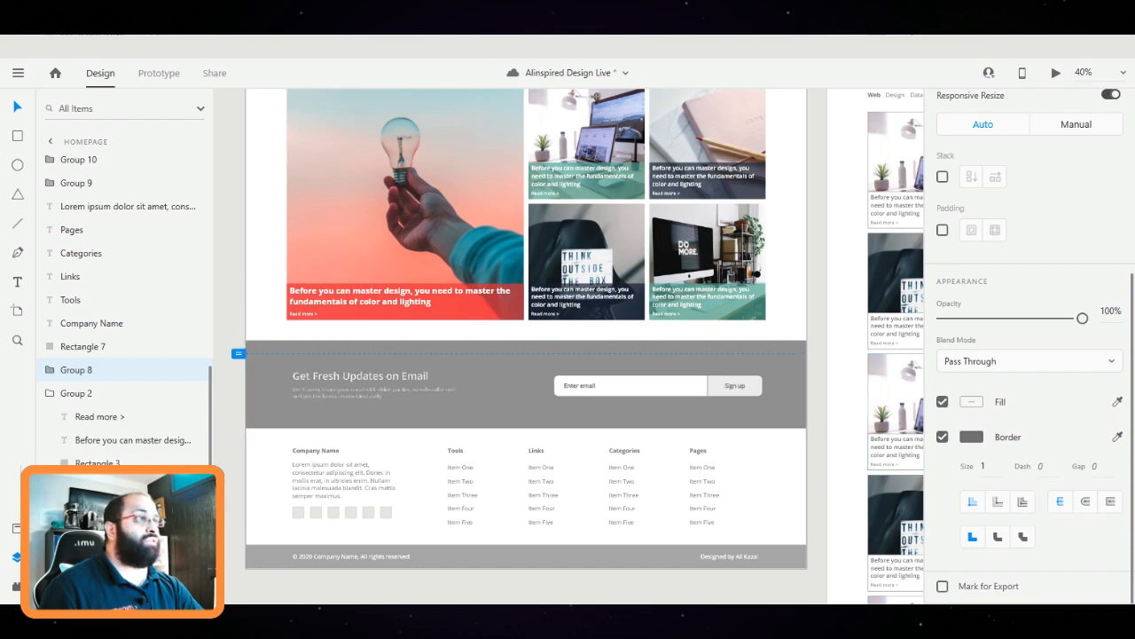
left_click(942, 437)
Try filling the background rectangle of the "Get Fresh Updates on Email" section with #57AF97
double_click(781, 408)
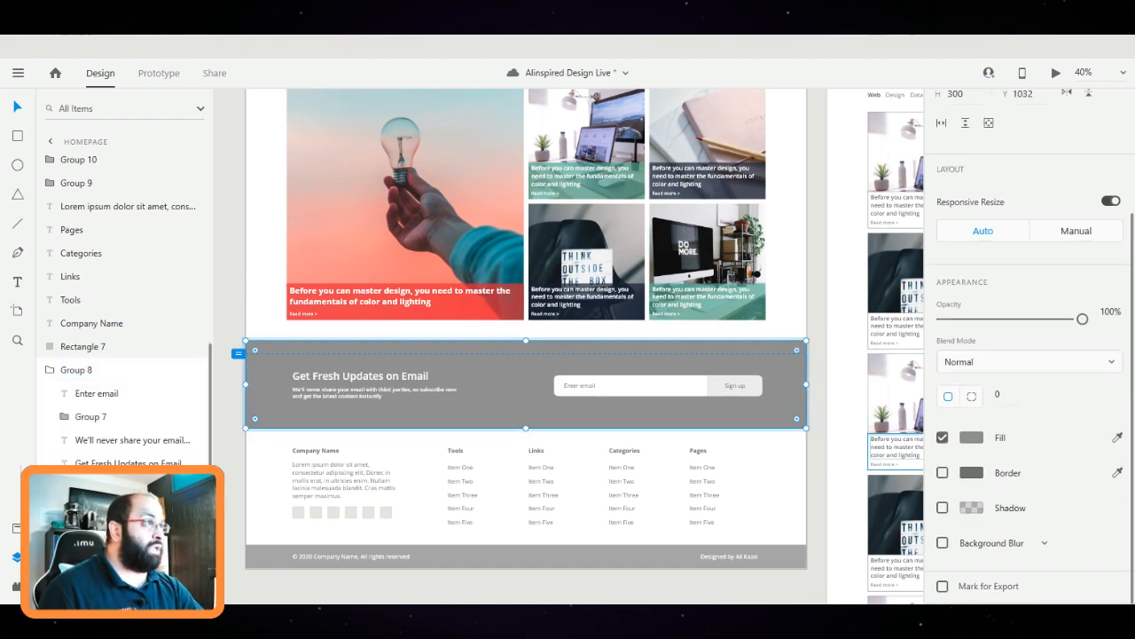
left_click(971, 437)
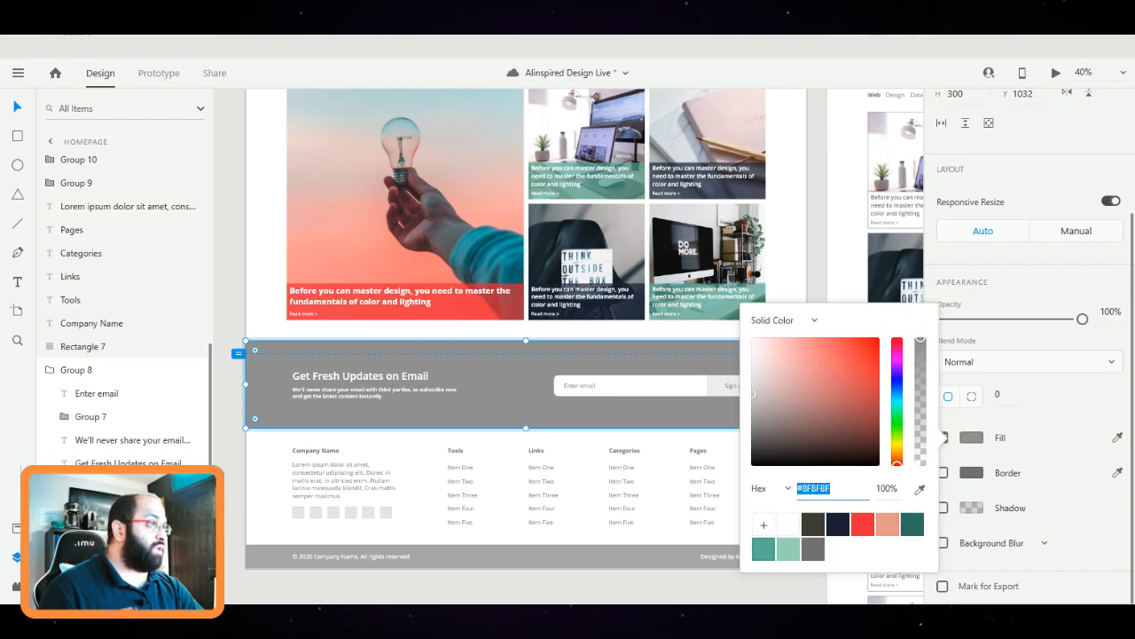
left_click(763, 548)
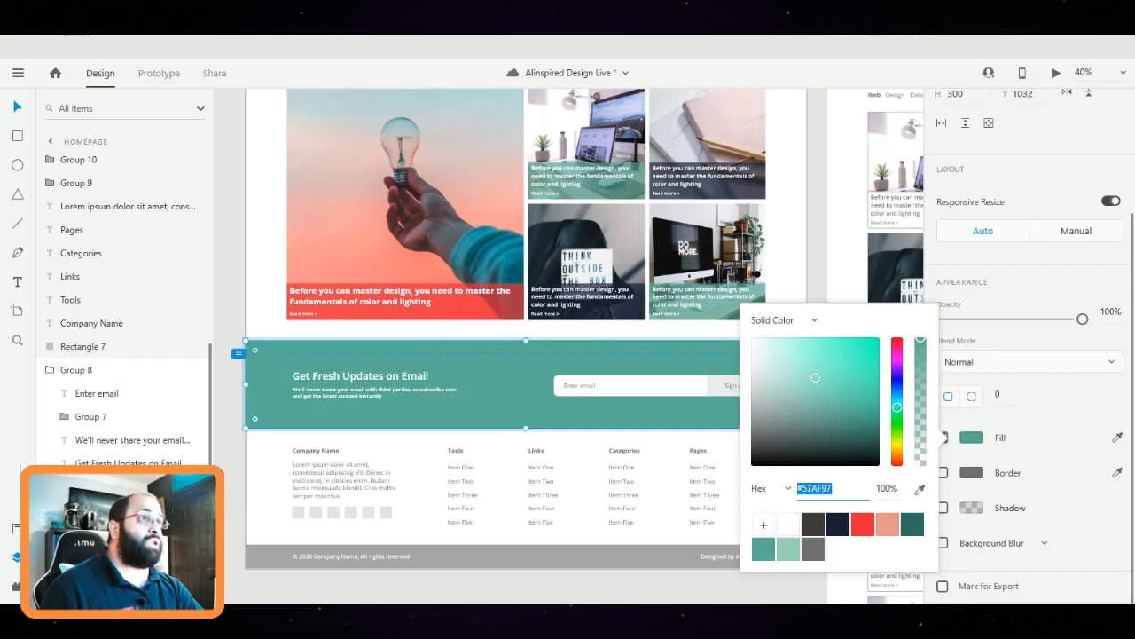
key("Escape")
Fill the background rectangle of the "Get Fresh Updates on Email" section with the light green #97D2B5
double_click(781, 408)
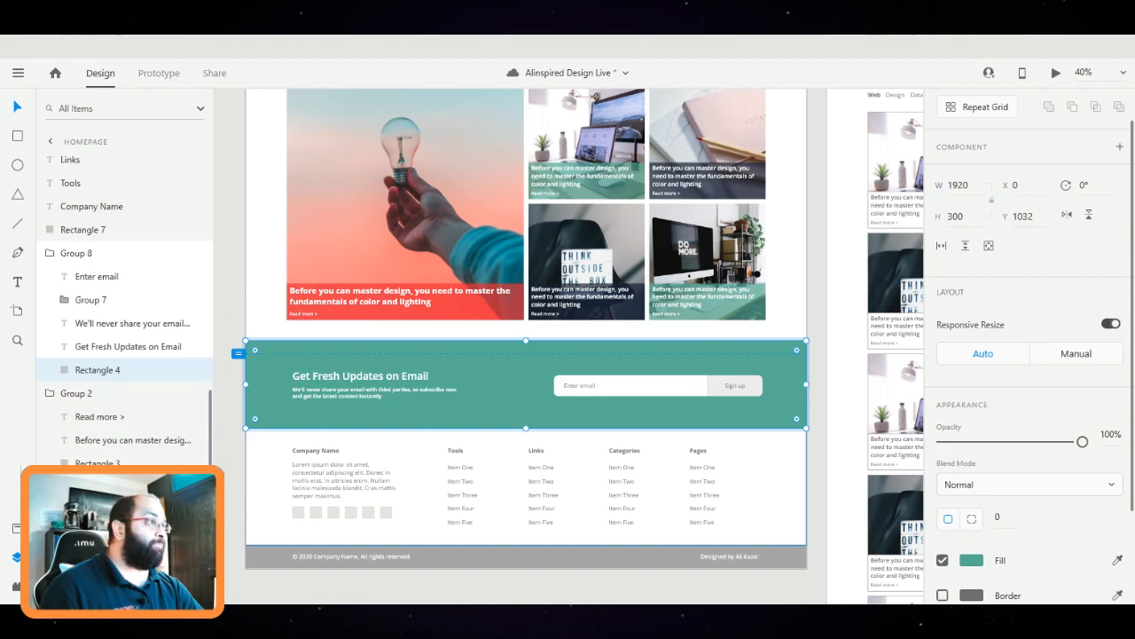
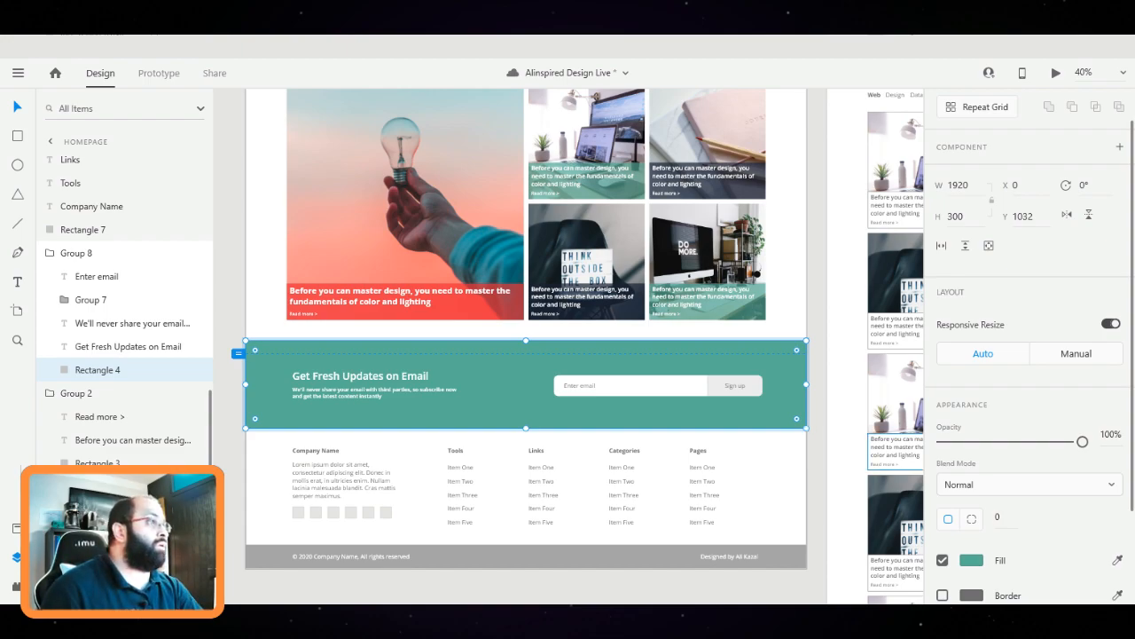
left_click(972, 560)
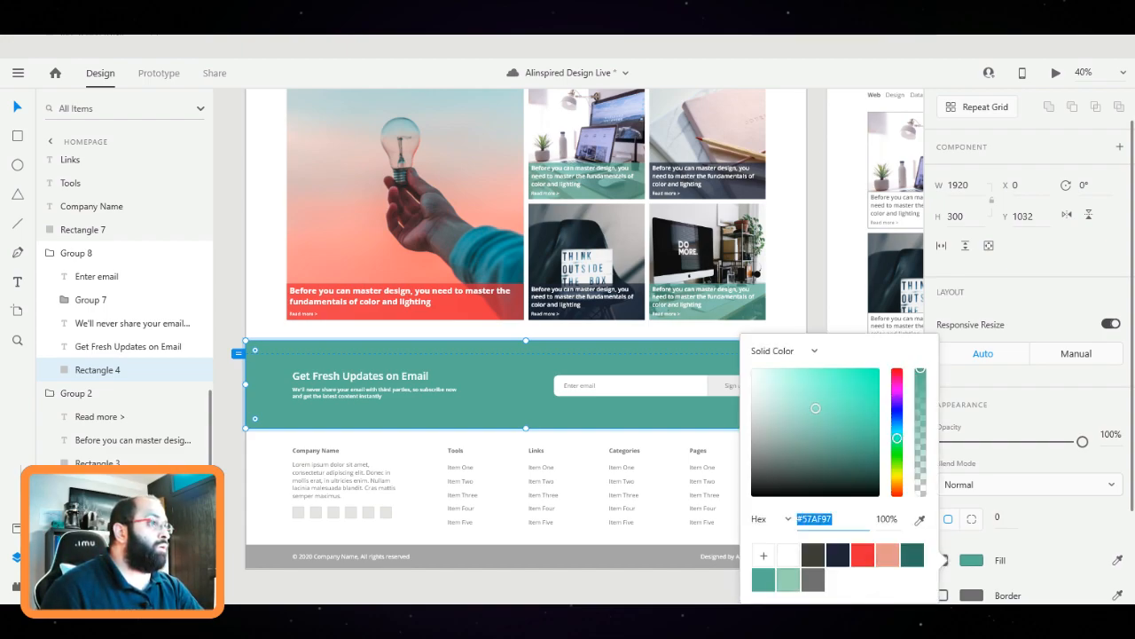
left_click(787, 579)
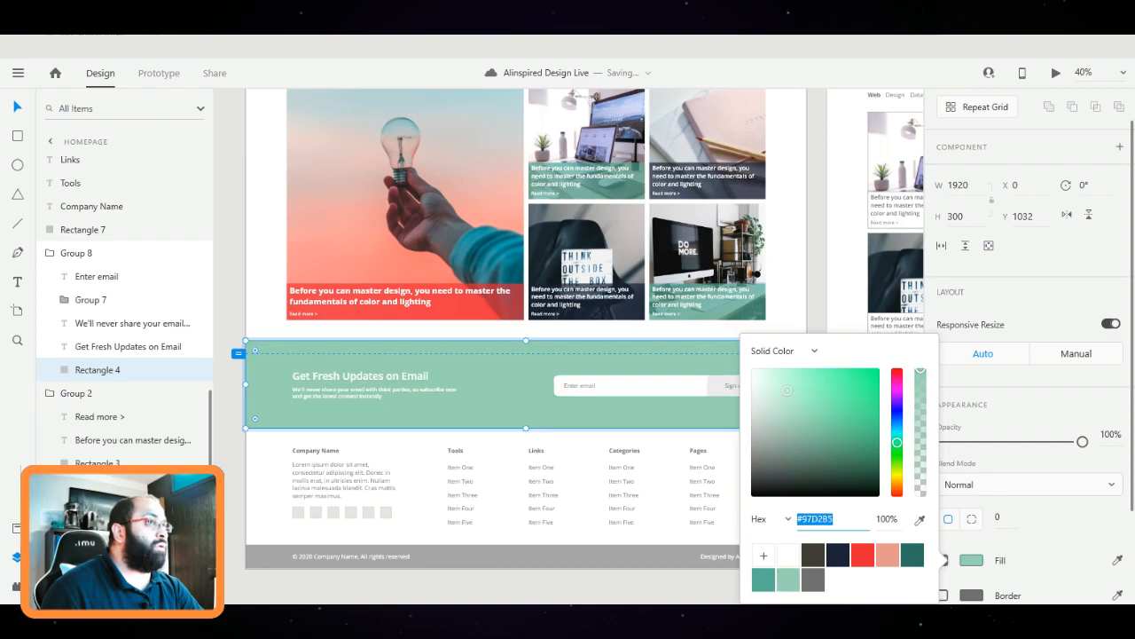
key("Escape")
key("Escape")
scroll(426, 382, "up", 5)
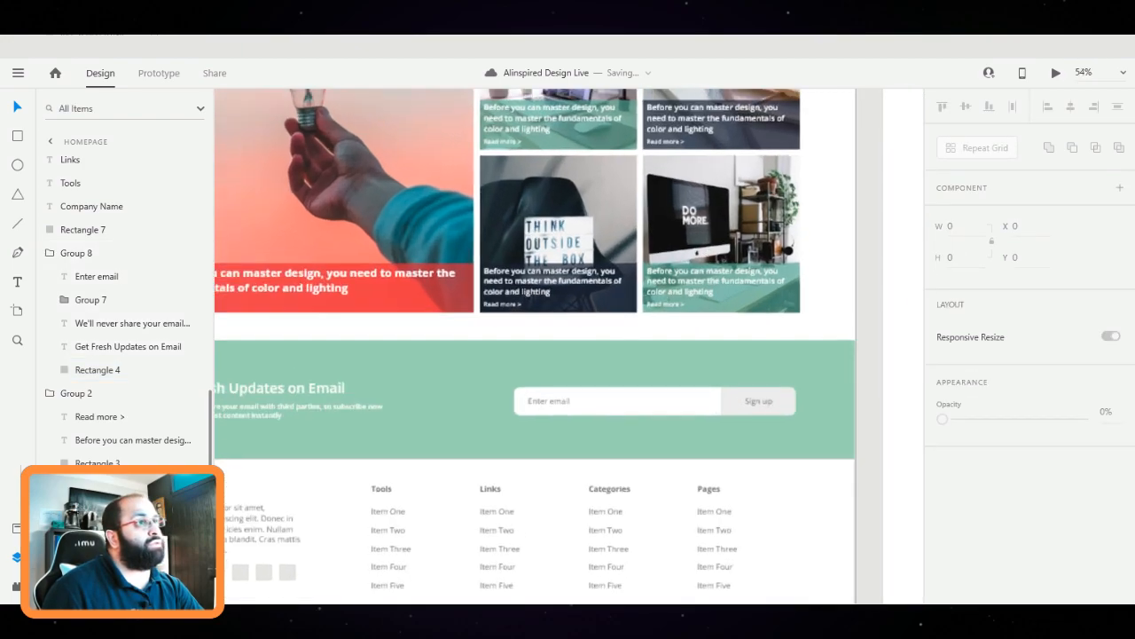
scroll(586, 285, "down", 3)
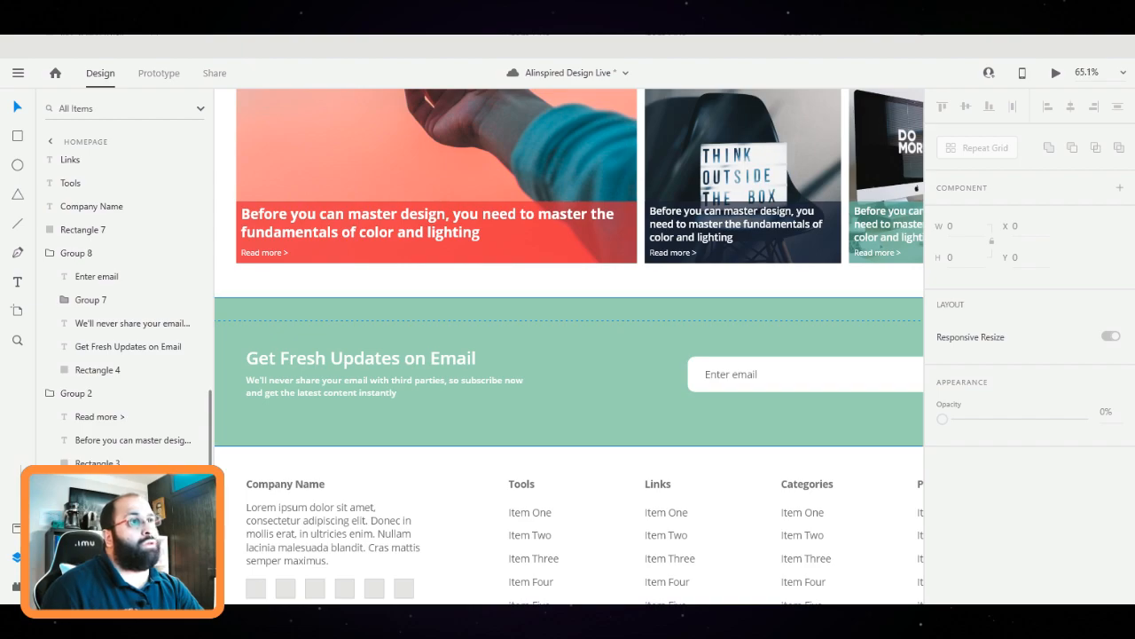
scroll(569, 346, "left", 1)
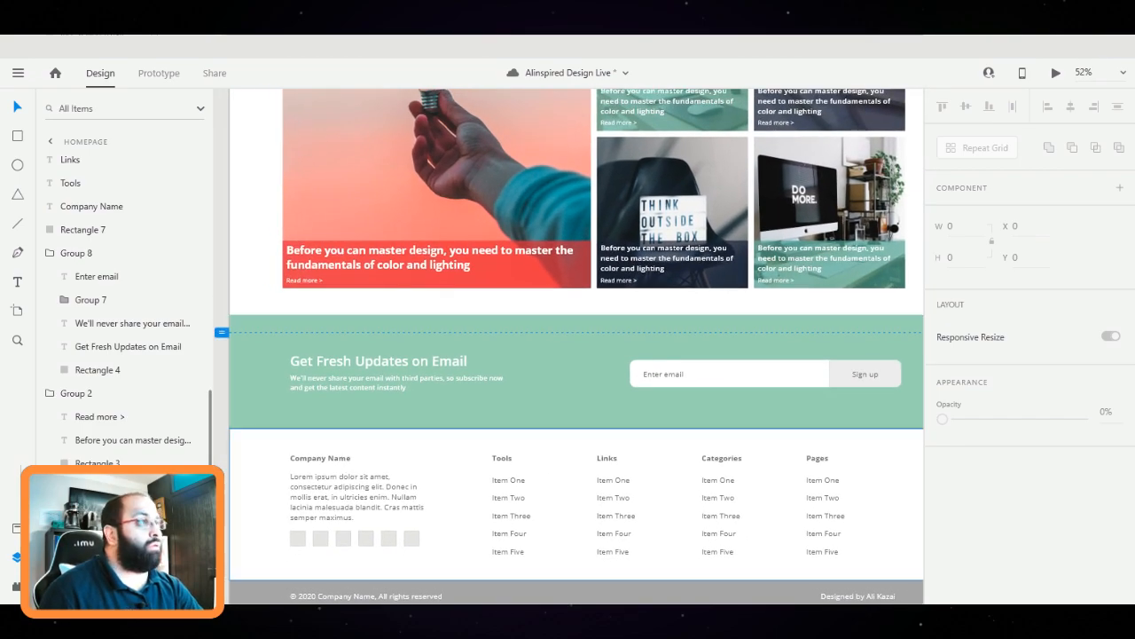
Try filling the background rectangle of the "Get Fresh Updates on Email" section with the saved medium teal green
left_click(569, 368)
double_click(568, 367)
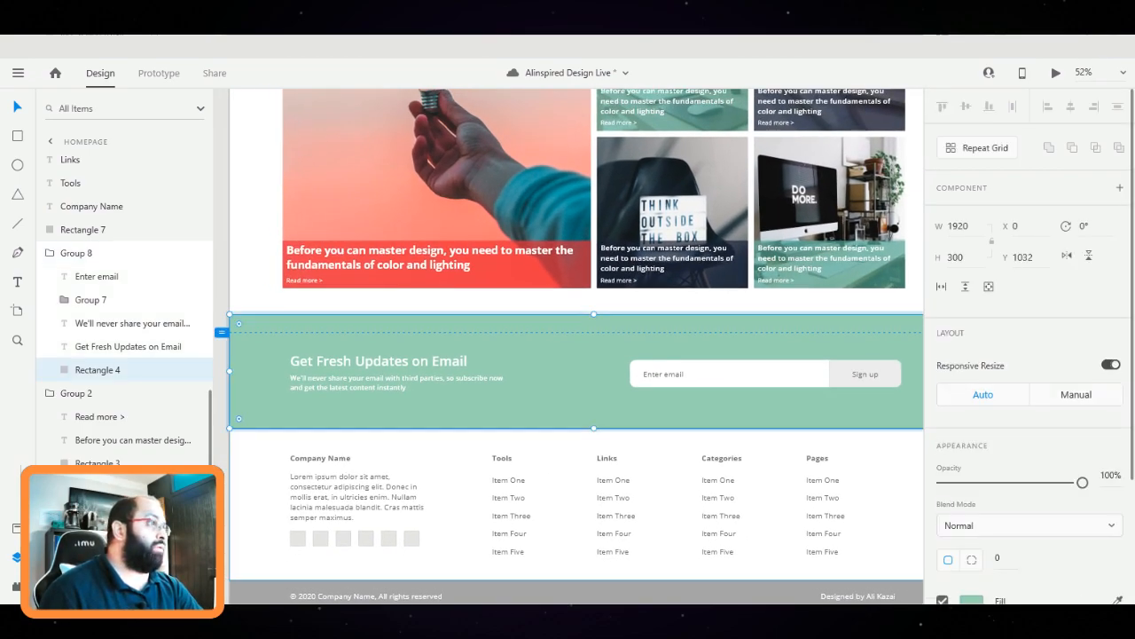
left_click(972, 600)
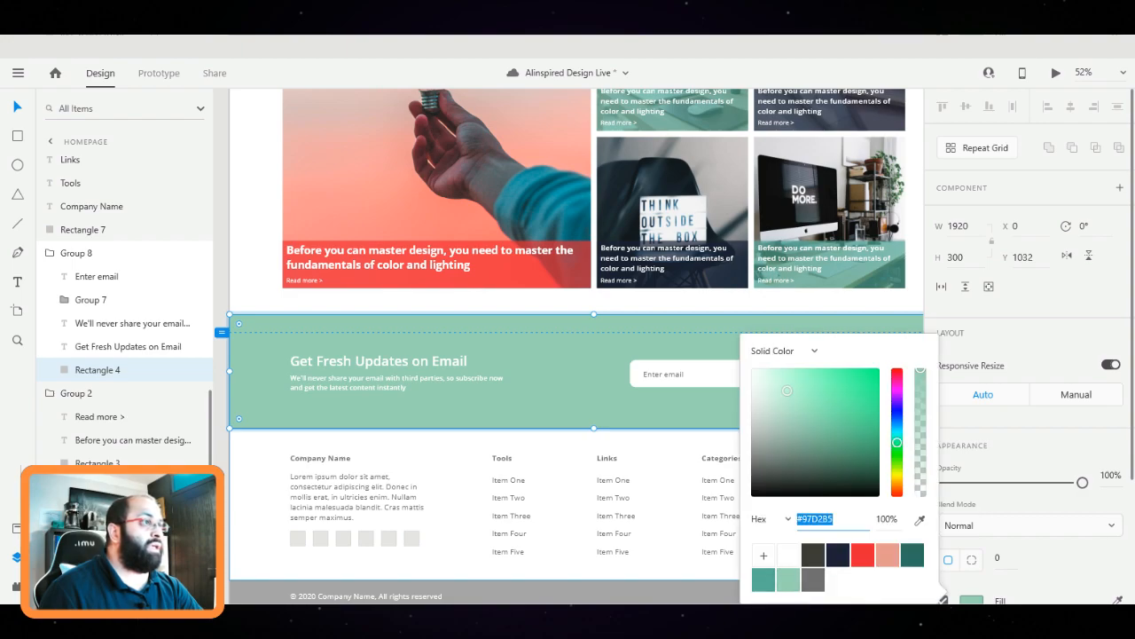
left_click(763, 579)
key("Escape")
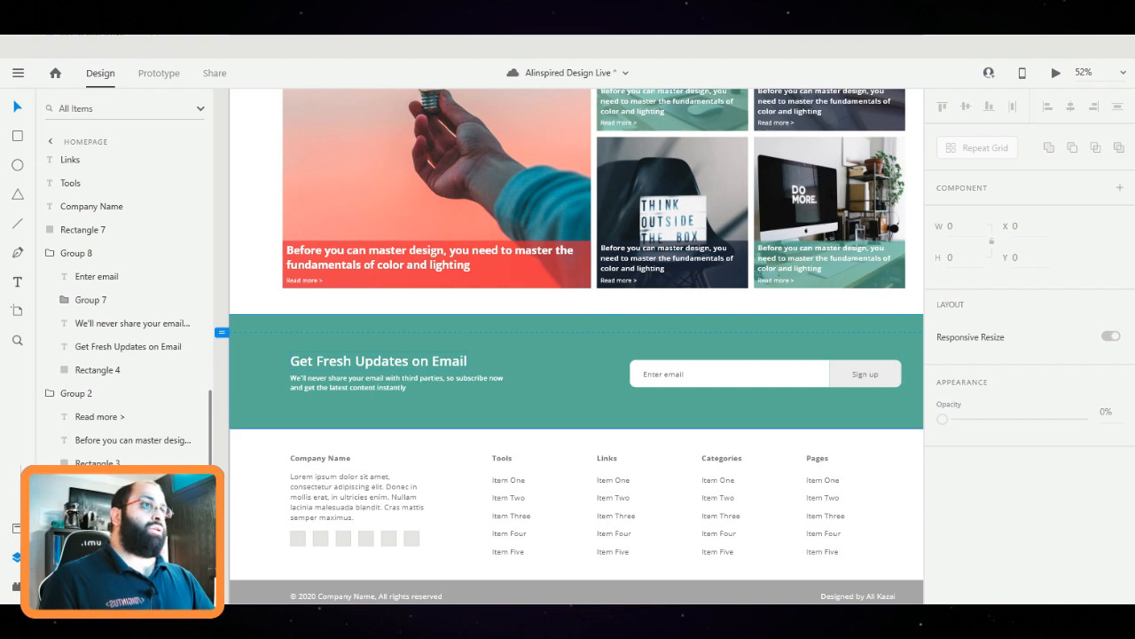
Set the font weight of the "Get Fresh Updates on Email" heading to Bold
left_click(568, 371)
double_click(379, 364)
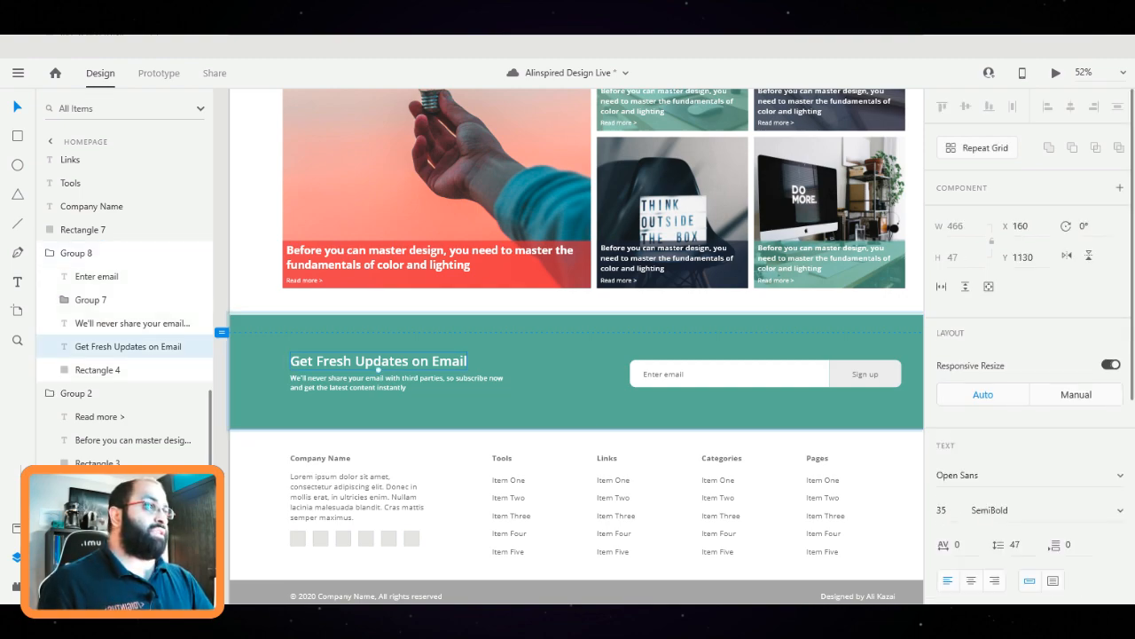
left_click(991, 510)
type("B")
key("Return")
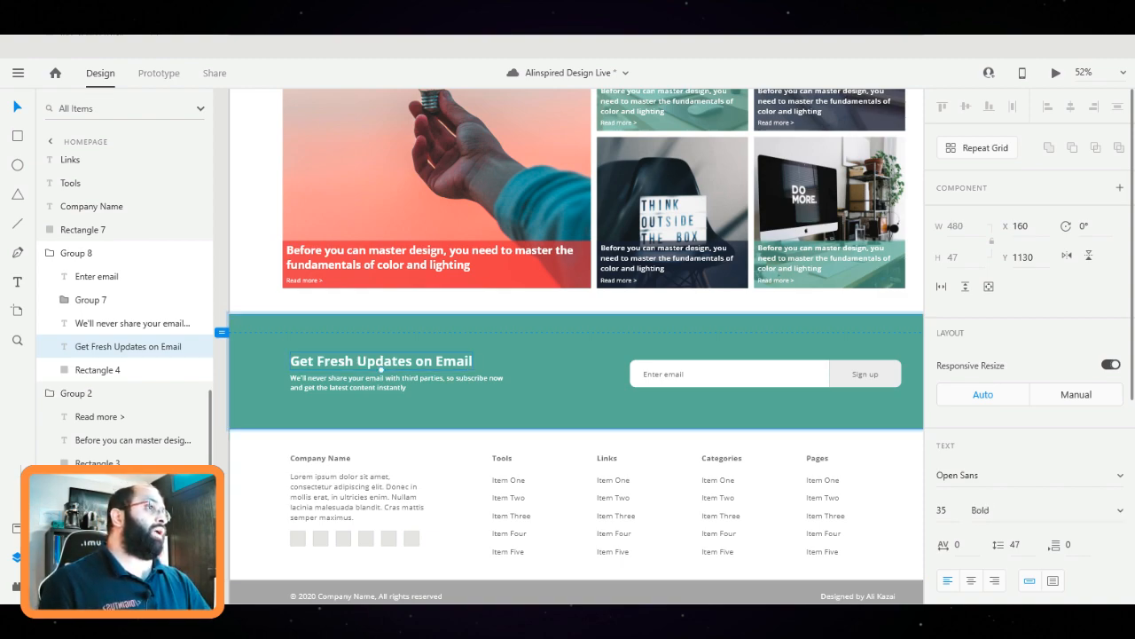
Fill the "Sign up" button rectangle in the email section with the dark green #2D7064
left_click(663, 375)
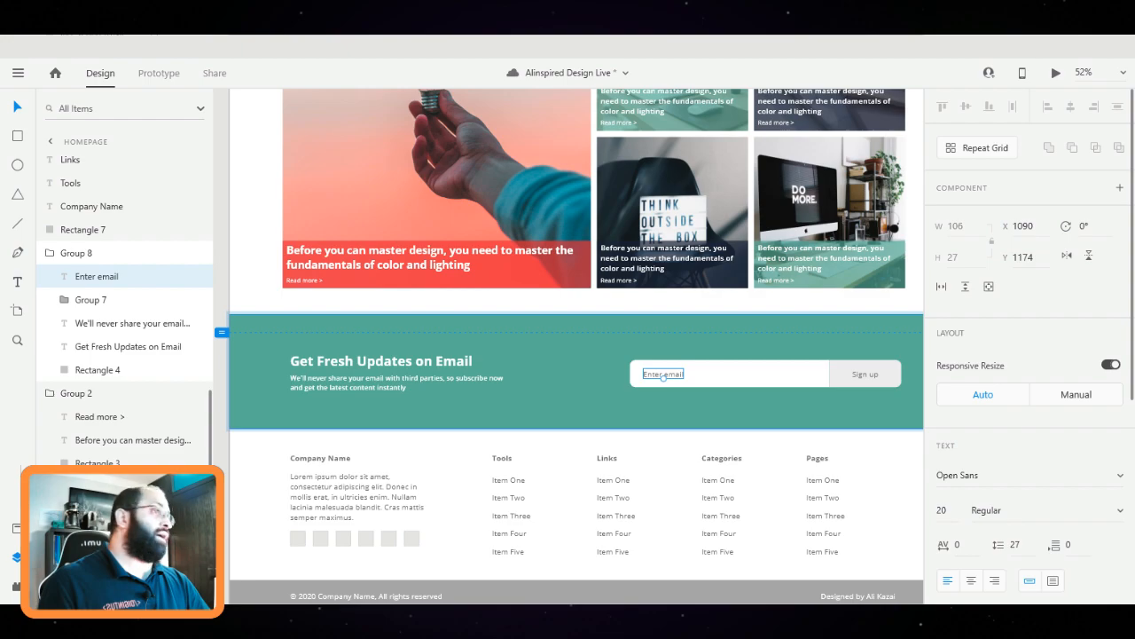
double_click(850, 379)
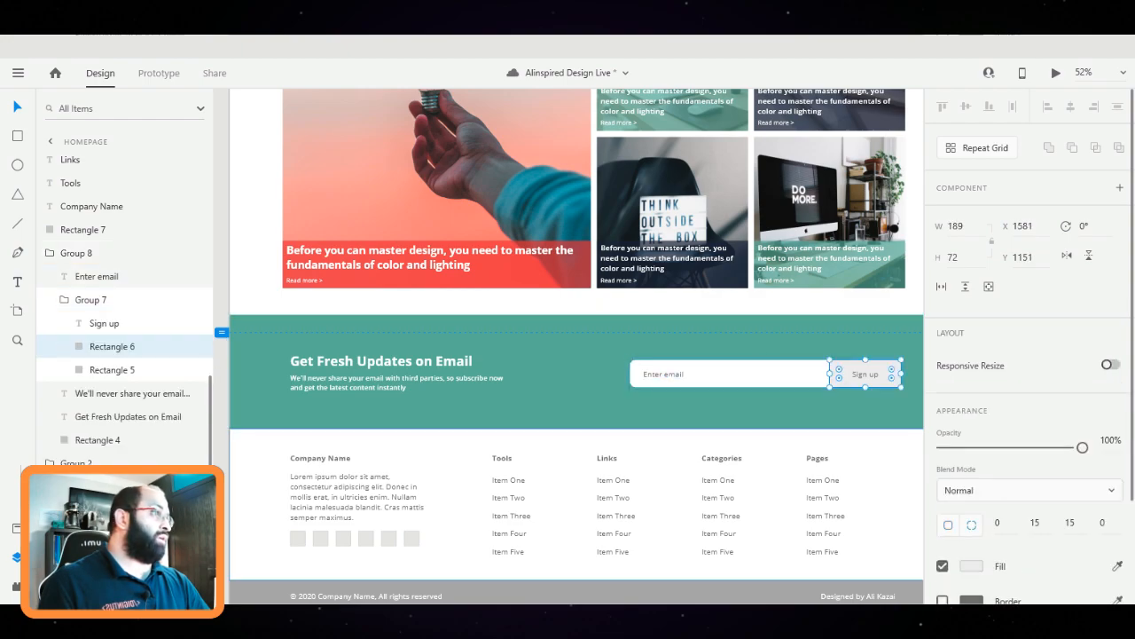
left_click(971, 565)
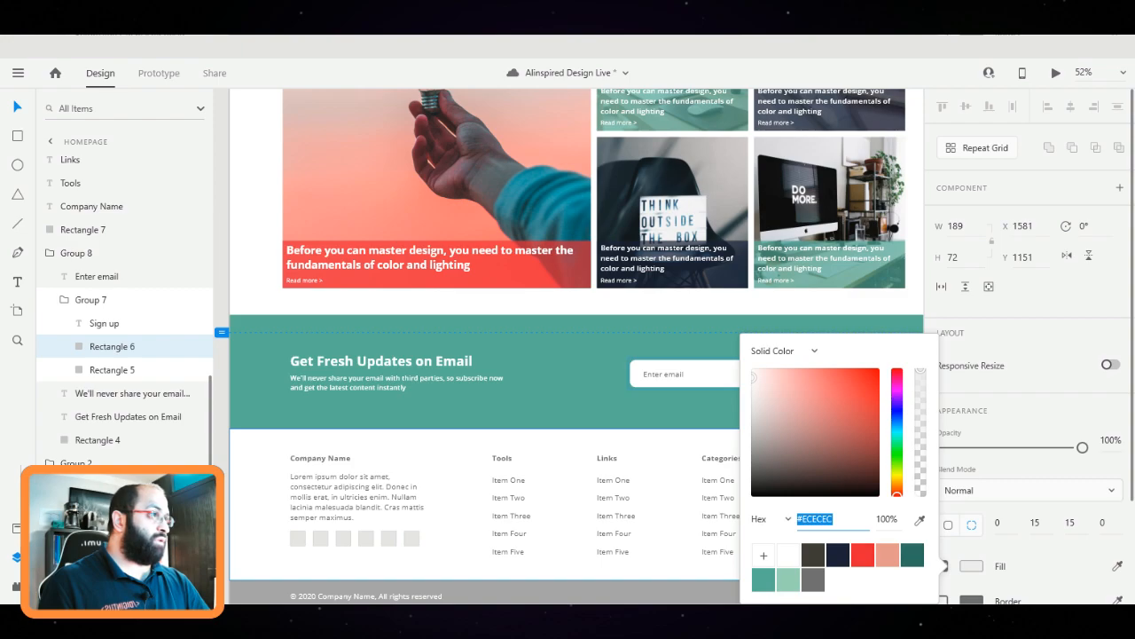
left_click(912, 555)
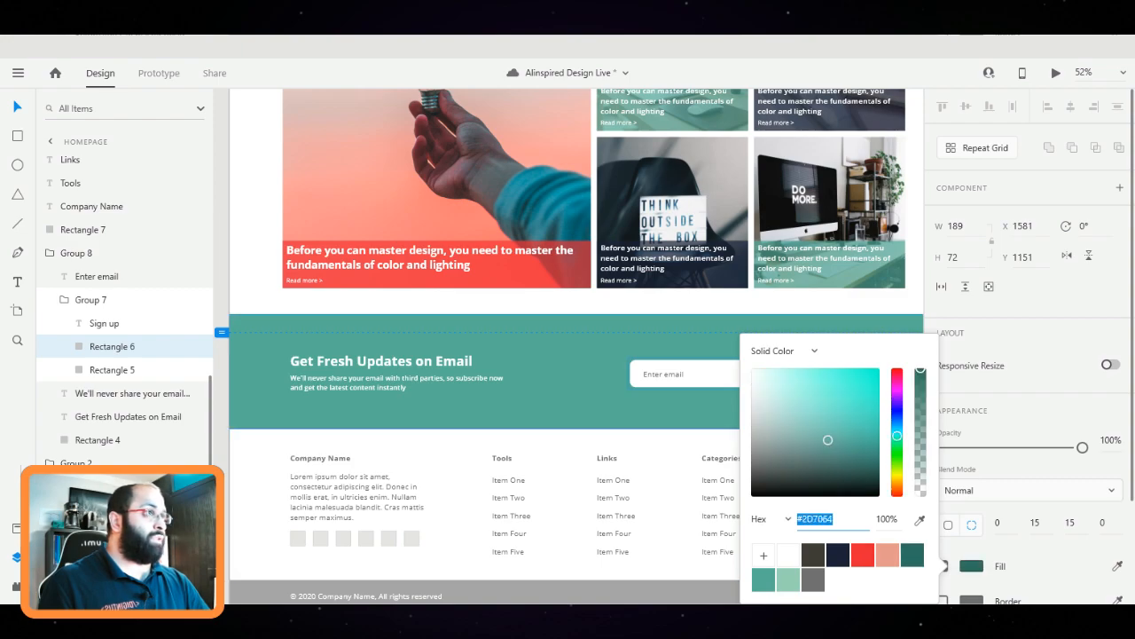
Fill the email section's background shape with the saved light green color
left_click(612, 403)
double_click(612, 404)
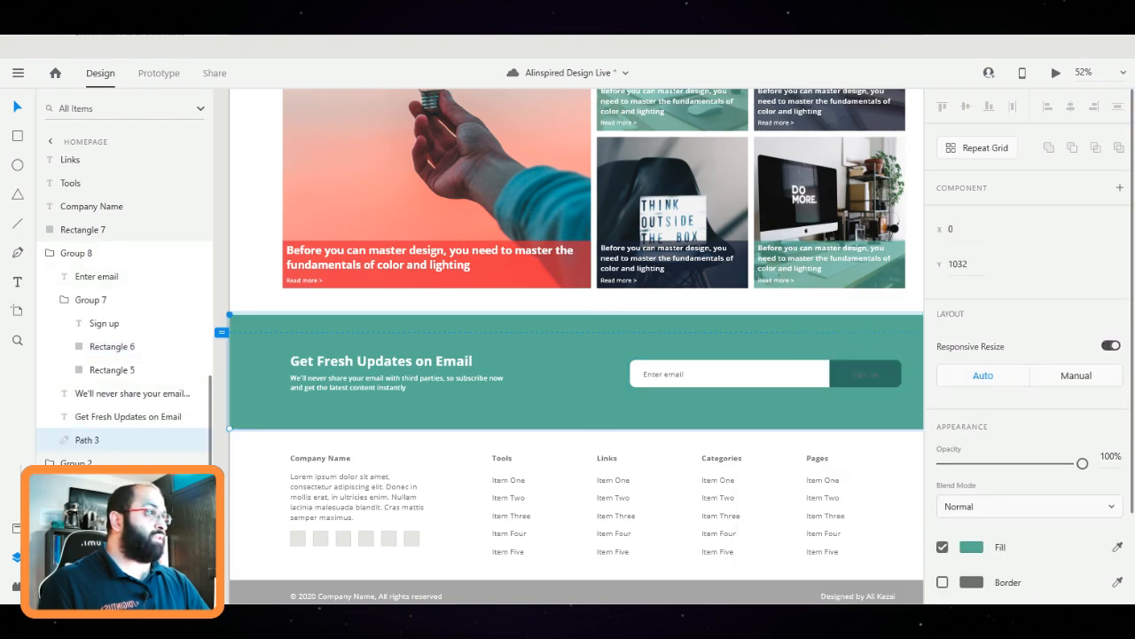
left_click(971, 546)
left_click(787, 579)
key("Escape")
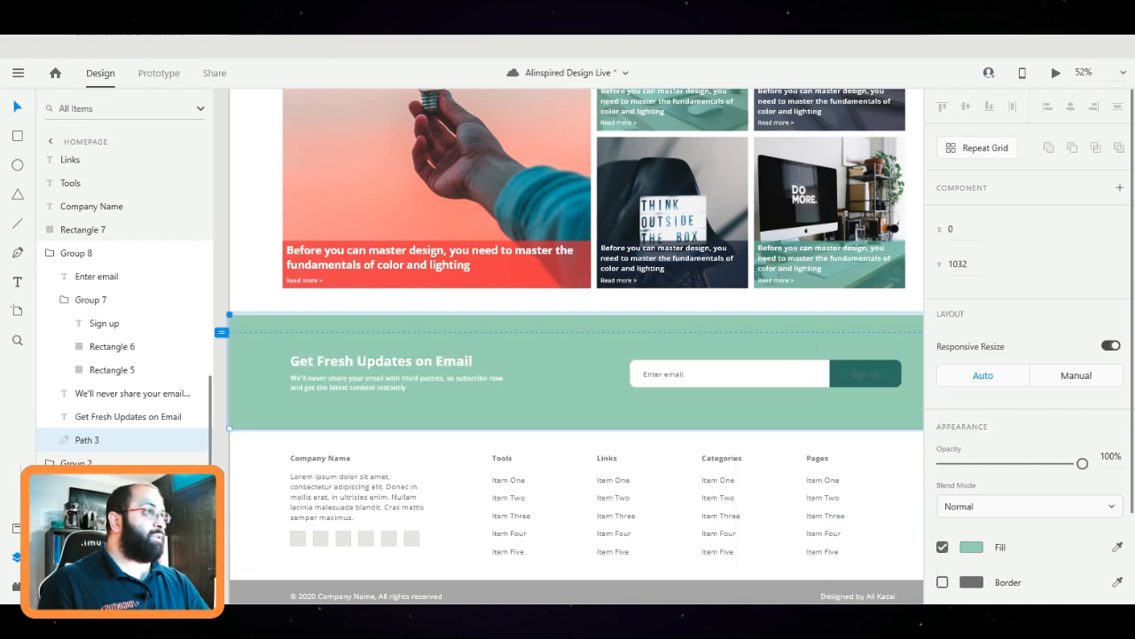
Change the "Sign up" button label's text color to white
left_click(865, 373)
double_click(865, 374)
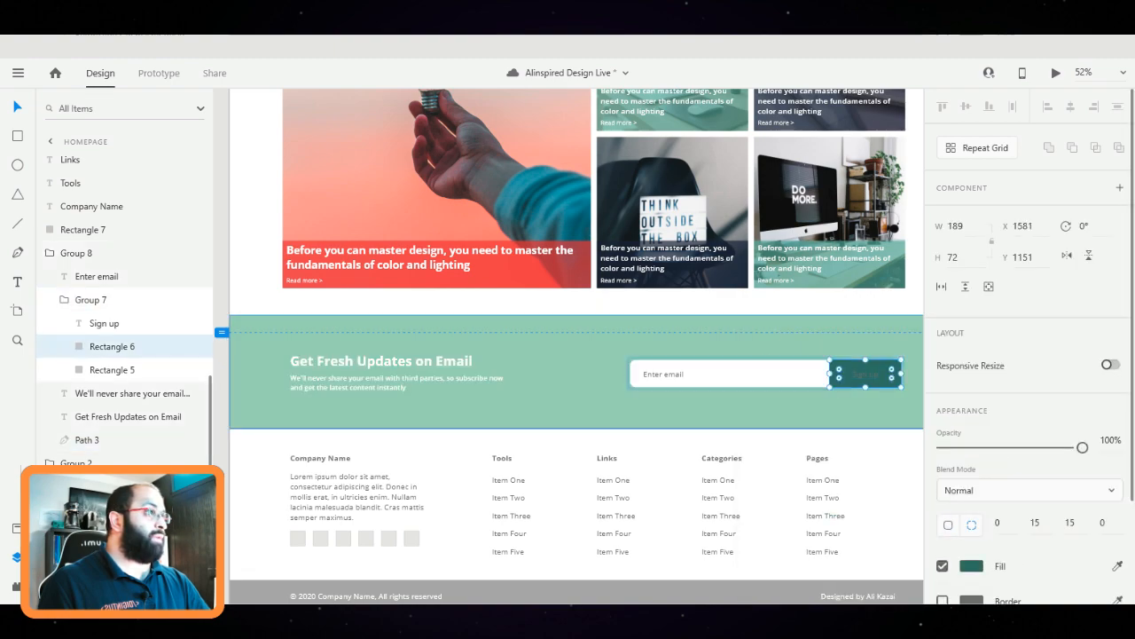
left_click(865, 376)
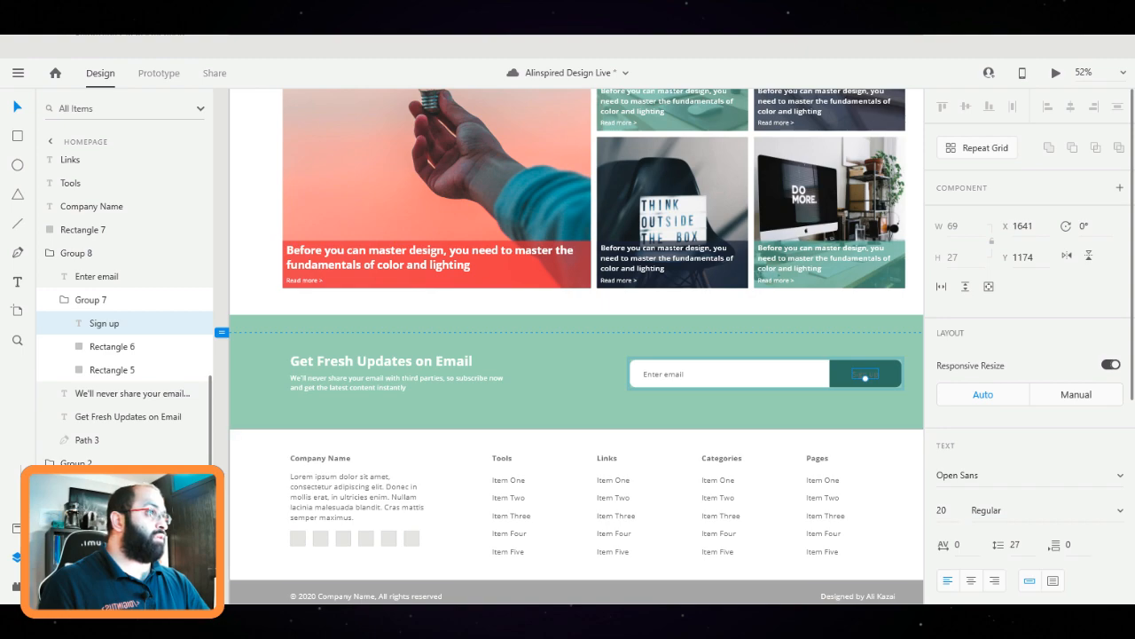
scroll(1029, 346, "down", 3)
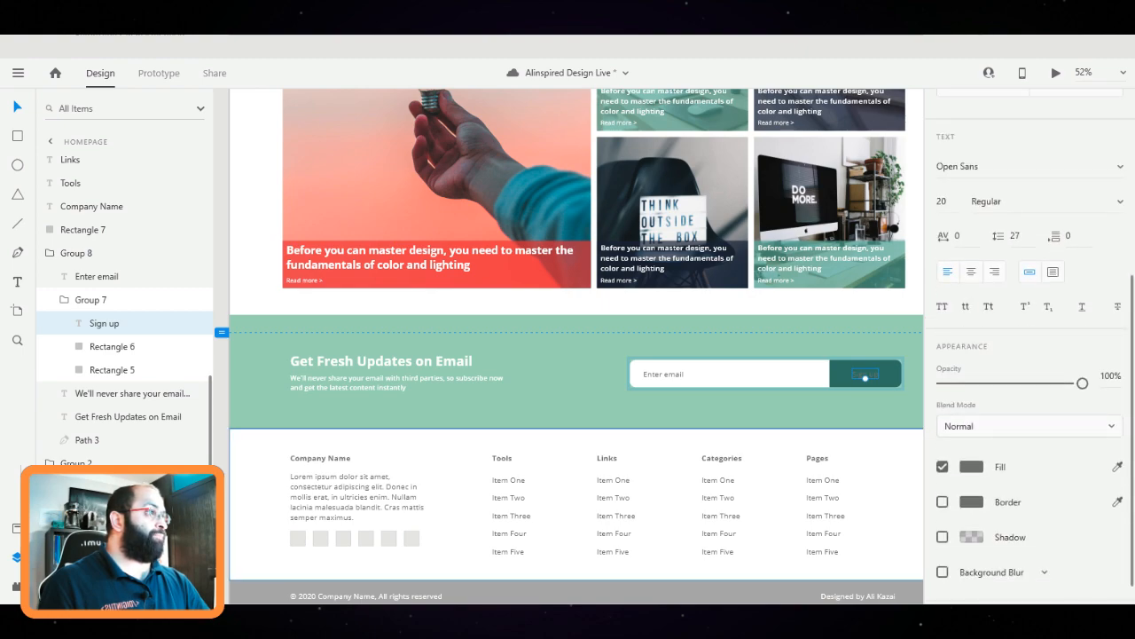
left_click(971, 467)
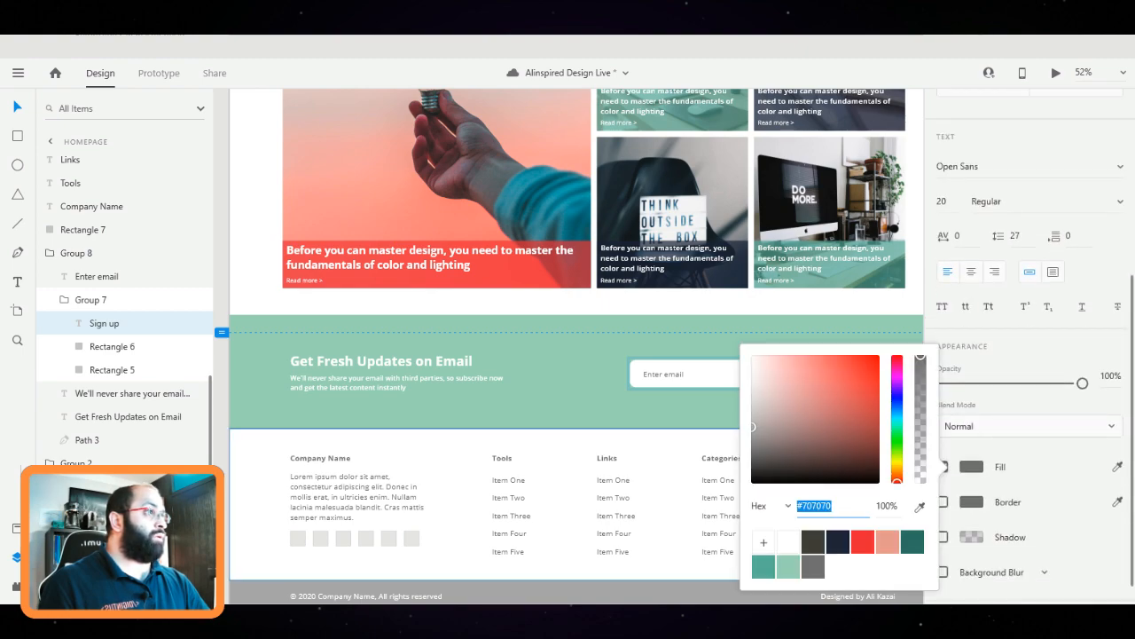
left_click(788, 541)
left_click(577, 408)
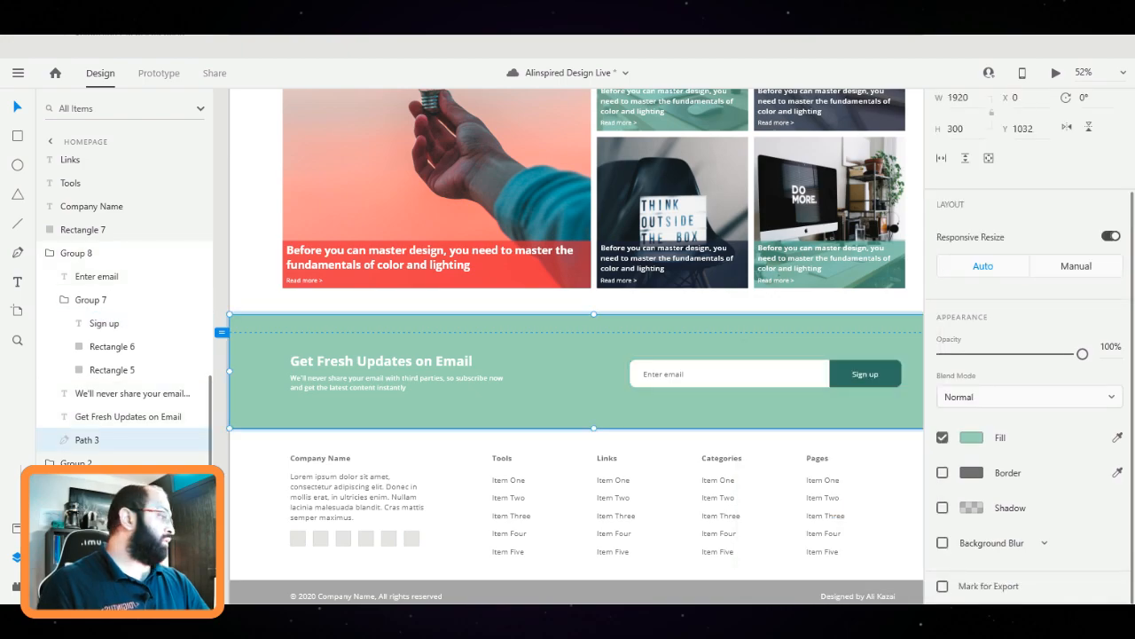
left_click(766, 374)
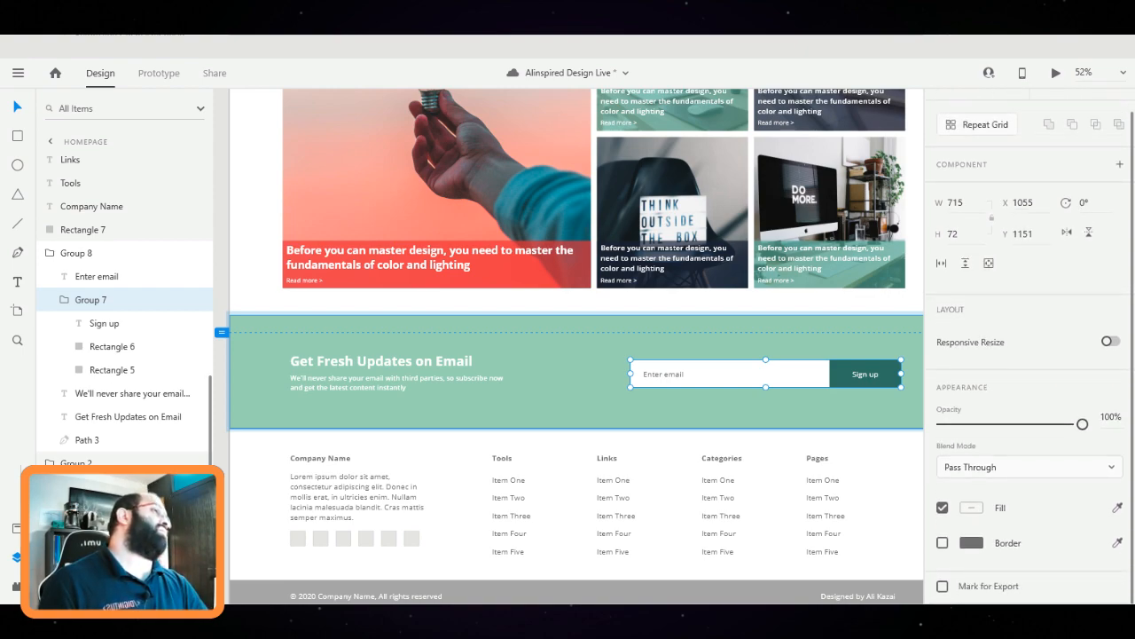
left_click(802, 412)
double_click(754, 373)
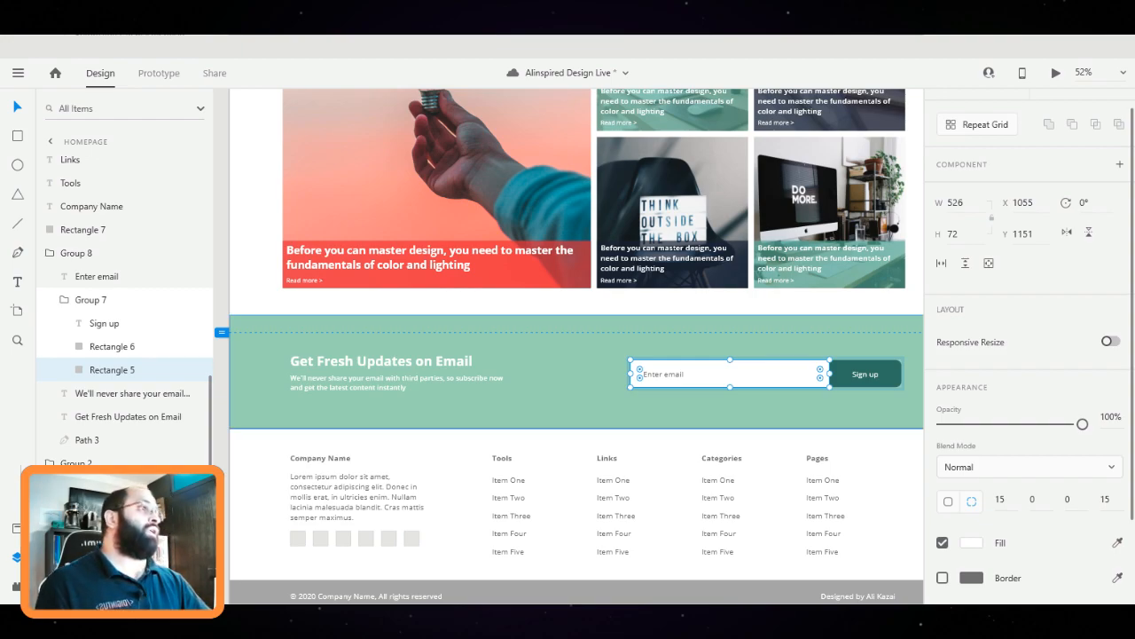
left_click(803, 412)
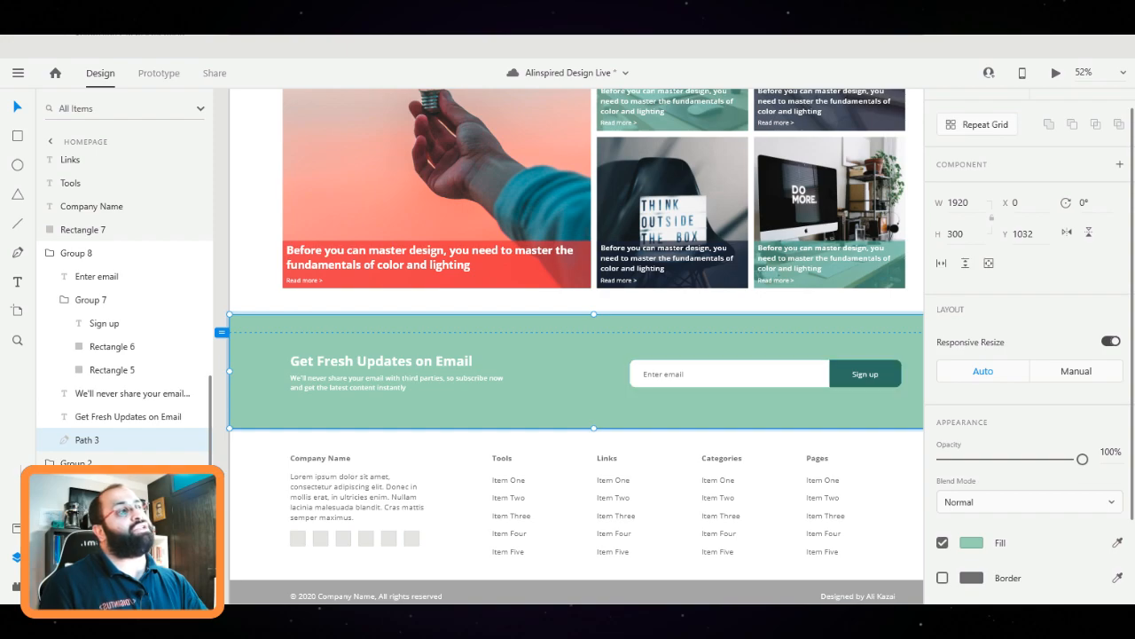
Set the top-left and bottom-left corner radii of the white email input rectangle to 5
left_click(754, 374)
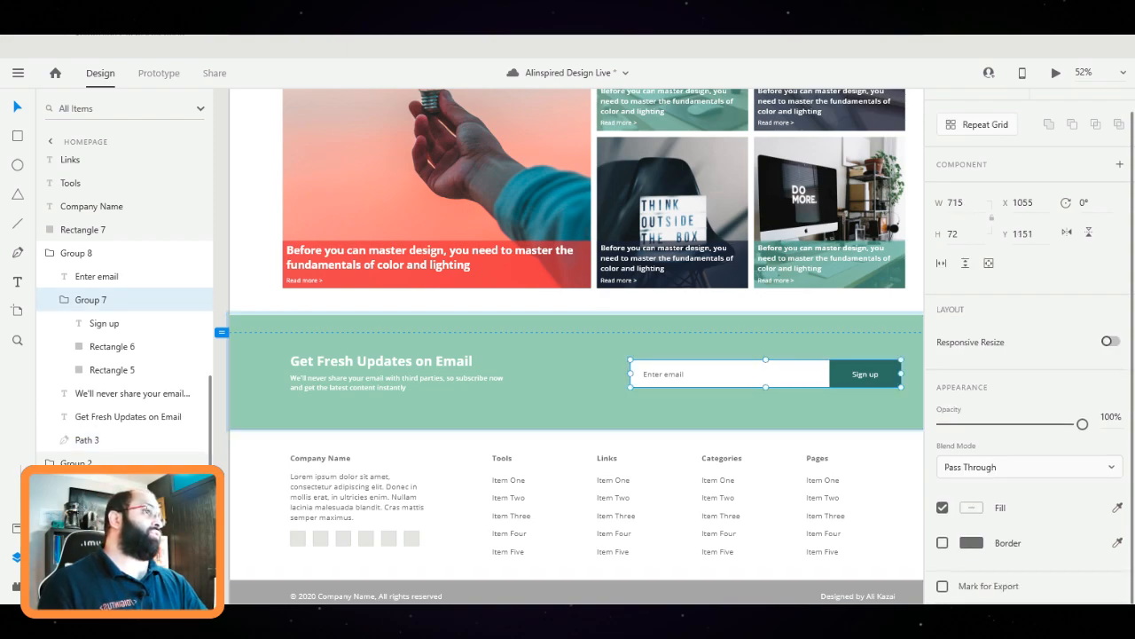
double_click(754, 373)
left_click(1000, 499)
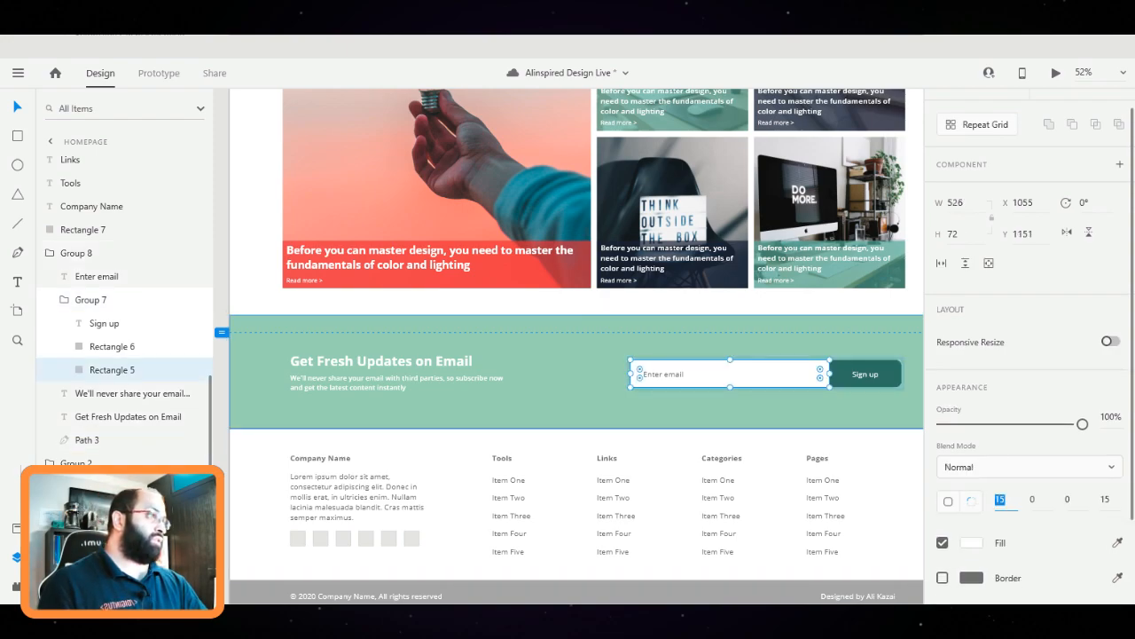
type("5")
key("Tab")
key("Tab")
key("Tab")
type("5")
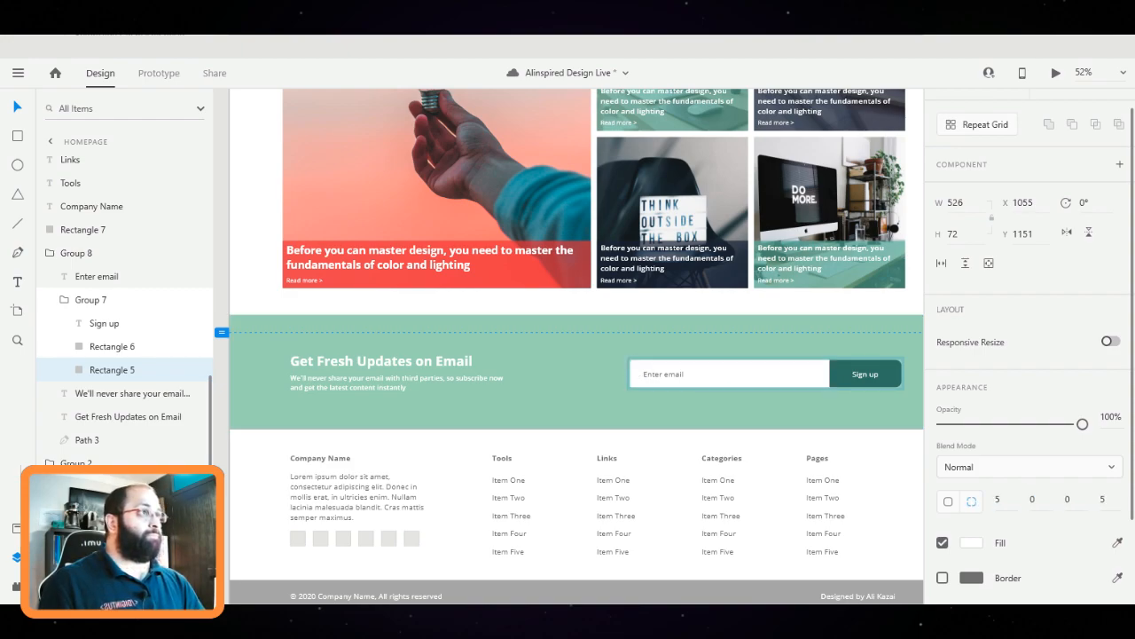
Set the top-right and bottom-right corner radii of the "Sign up" button rectangle to 5
left_click(865, 363)
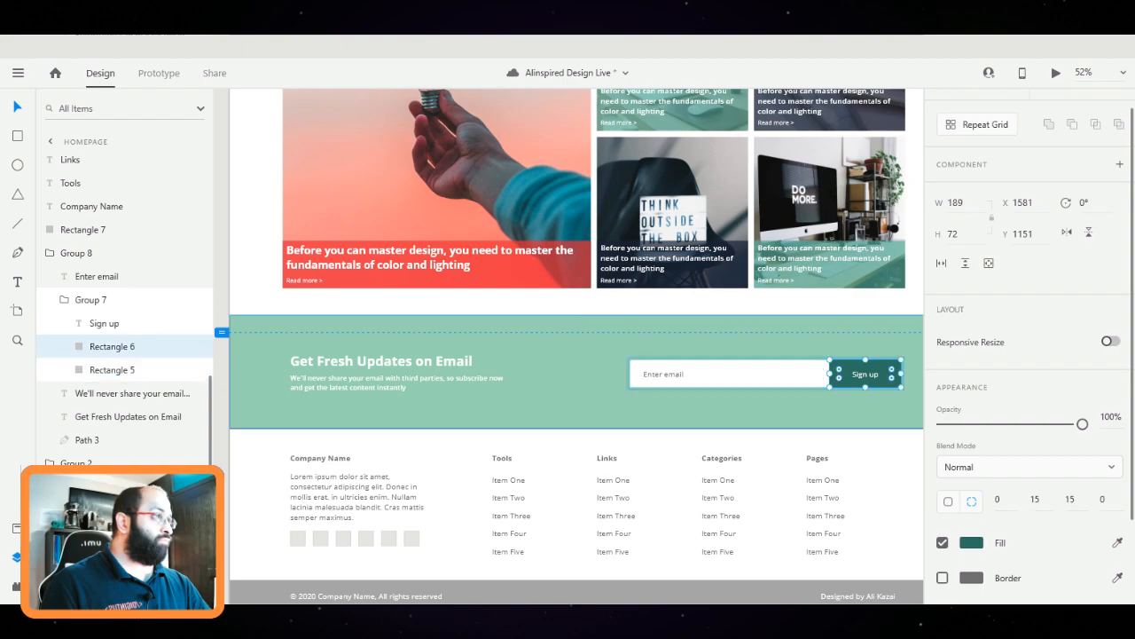
left_click(1036, 499)
type("5")
key("Tab")
type("5")
key("Return")
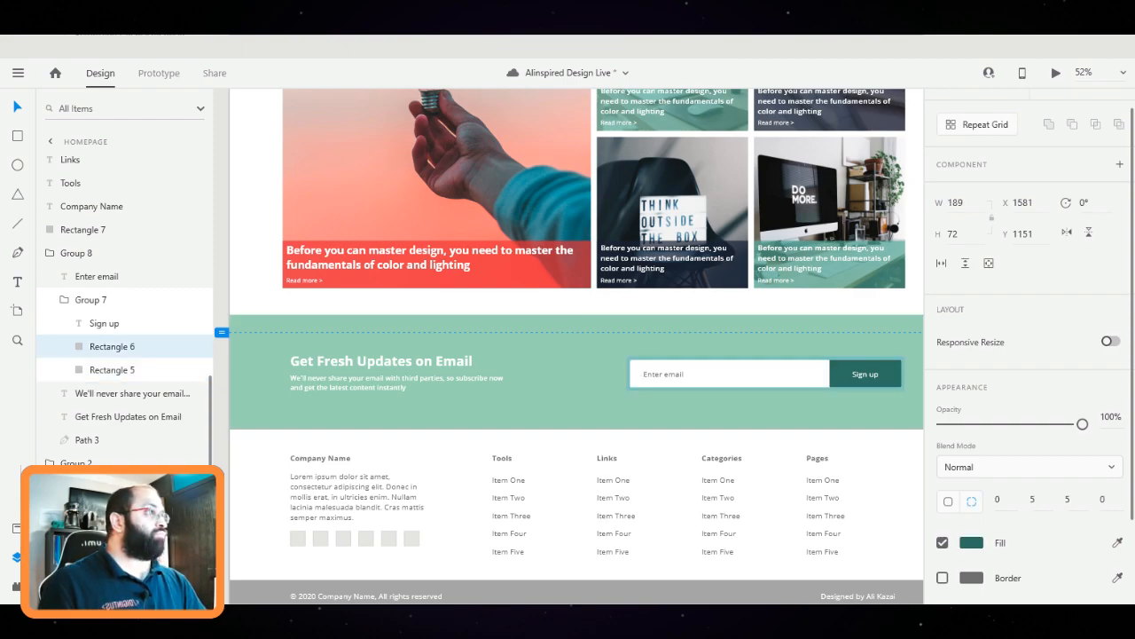
left_click(887, 496)
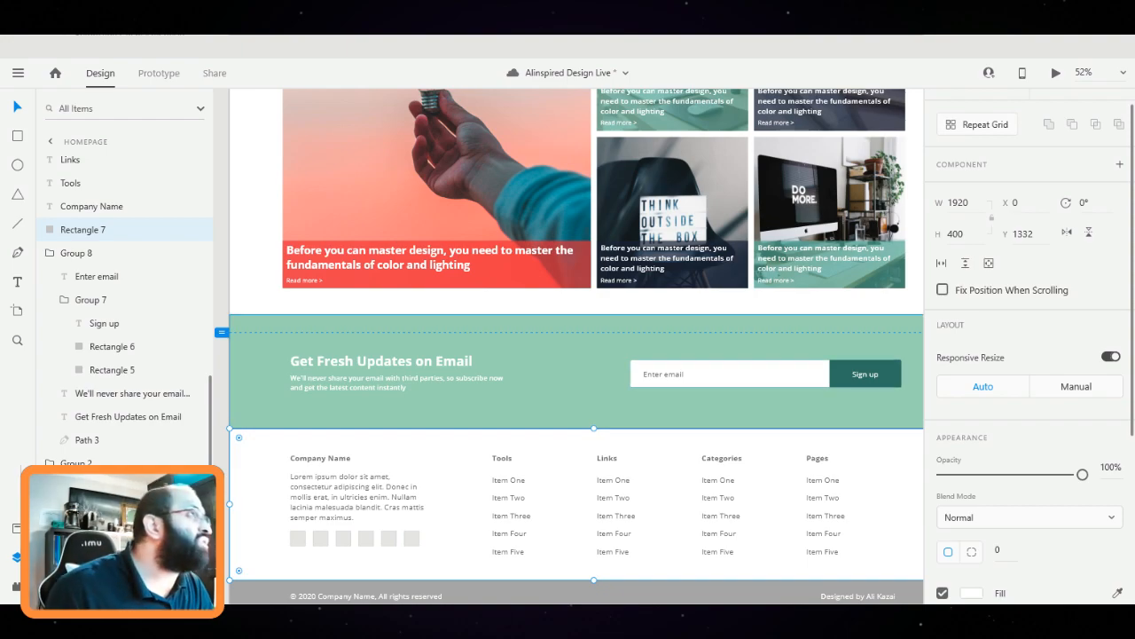
Try changing the font weight of the "Enter email" placeholder text in the signup section
scroll(679, 337, "down", 2)
left_click(674, 363)
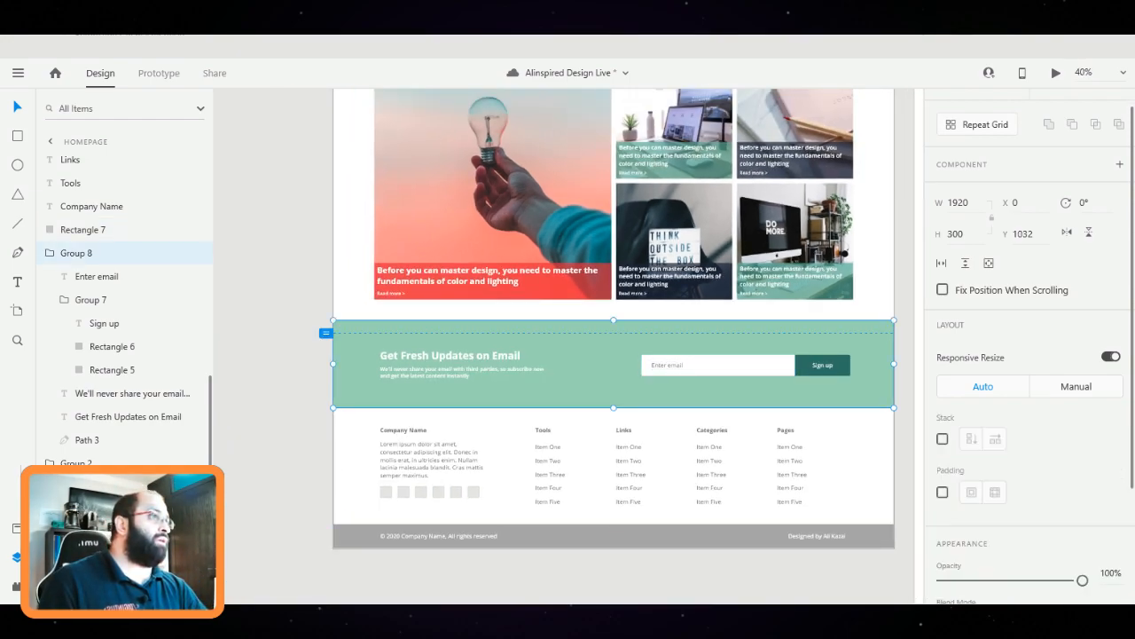
double_click(667, 366)
left_click(987, 486)
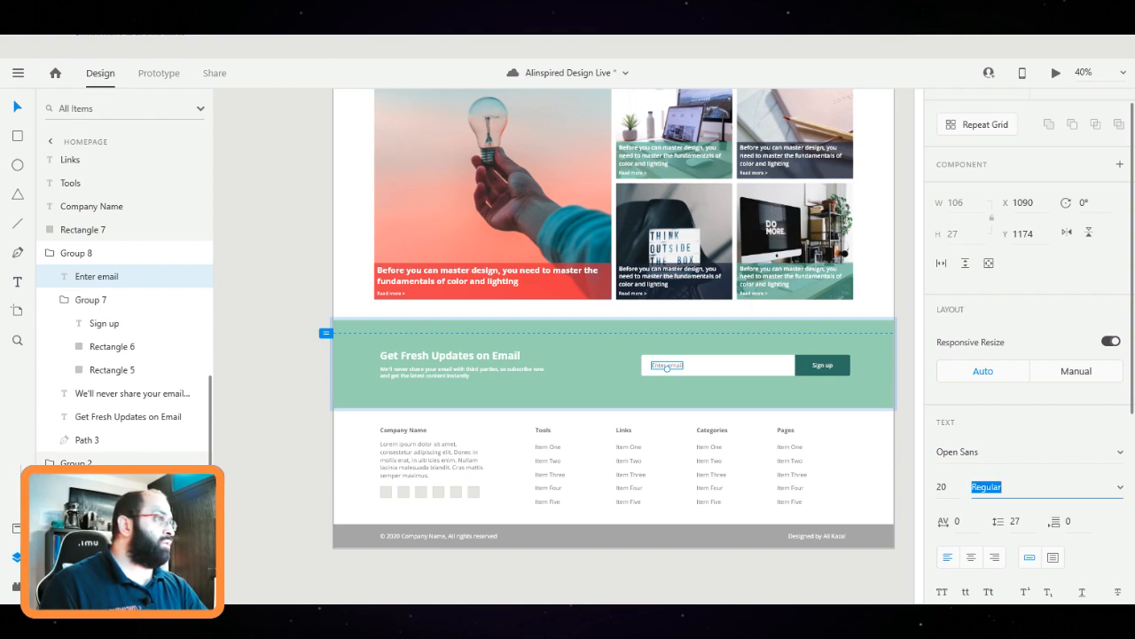
key("Return")
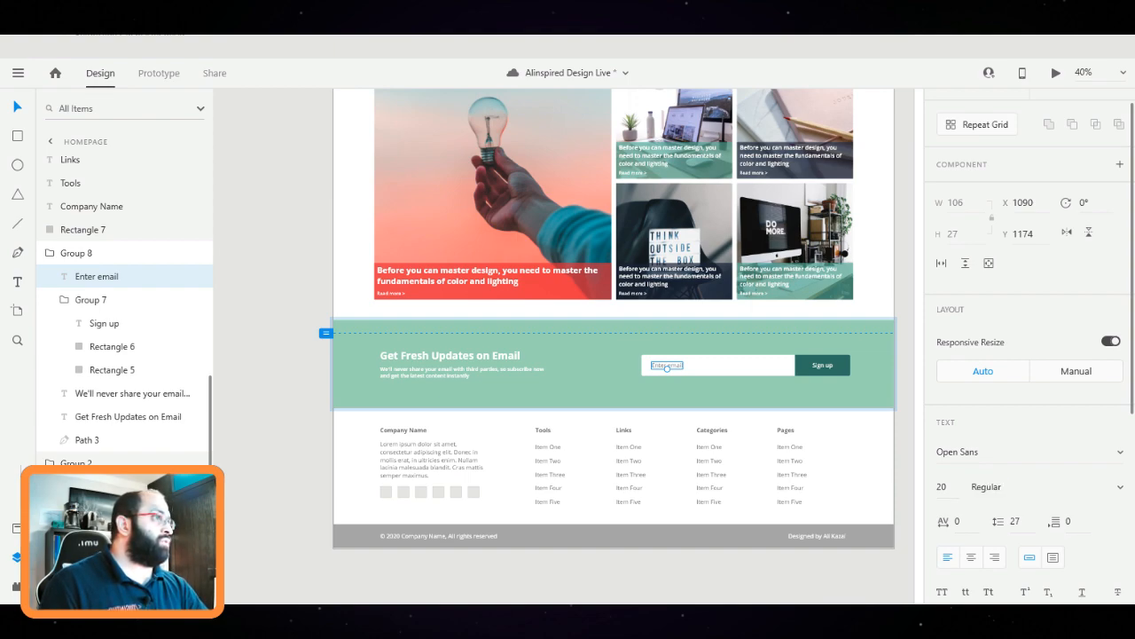
left_click(987, 486)
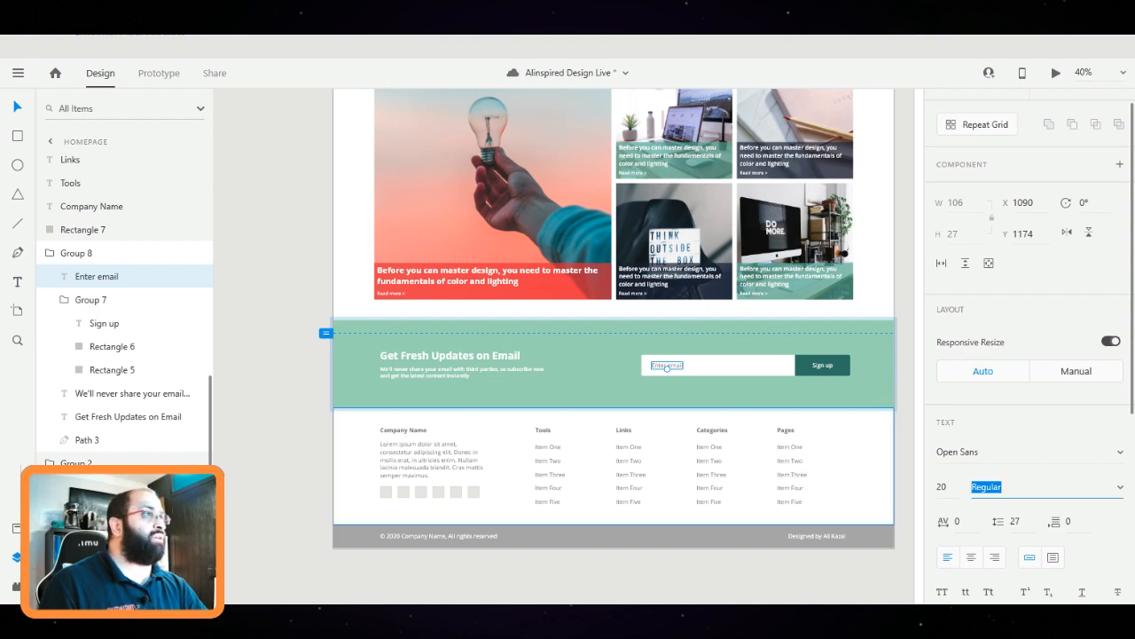
scroll(1029, 354, "down", 4)
key("Escape")
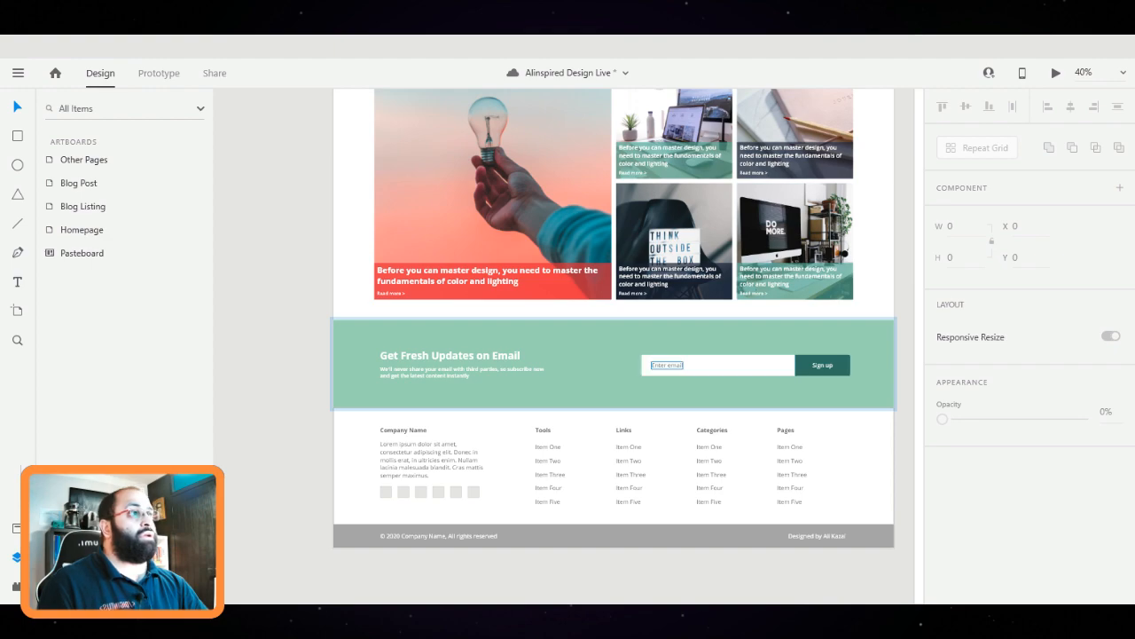
double_click(667, 366)
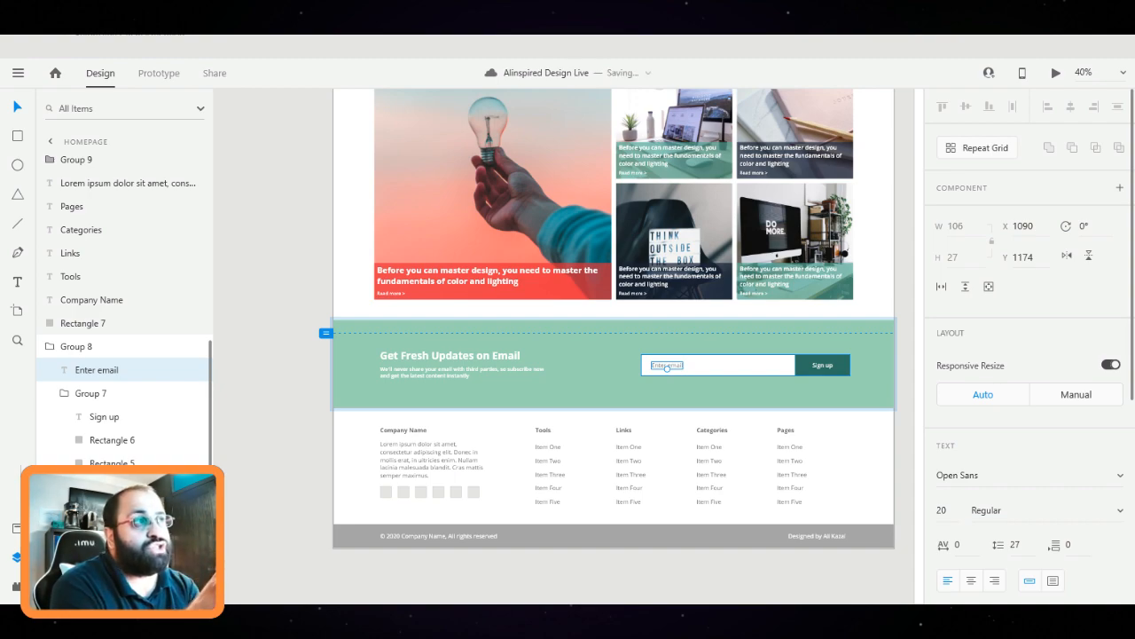
key("Escape")
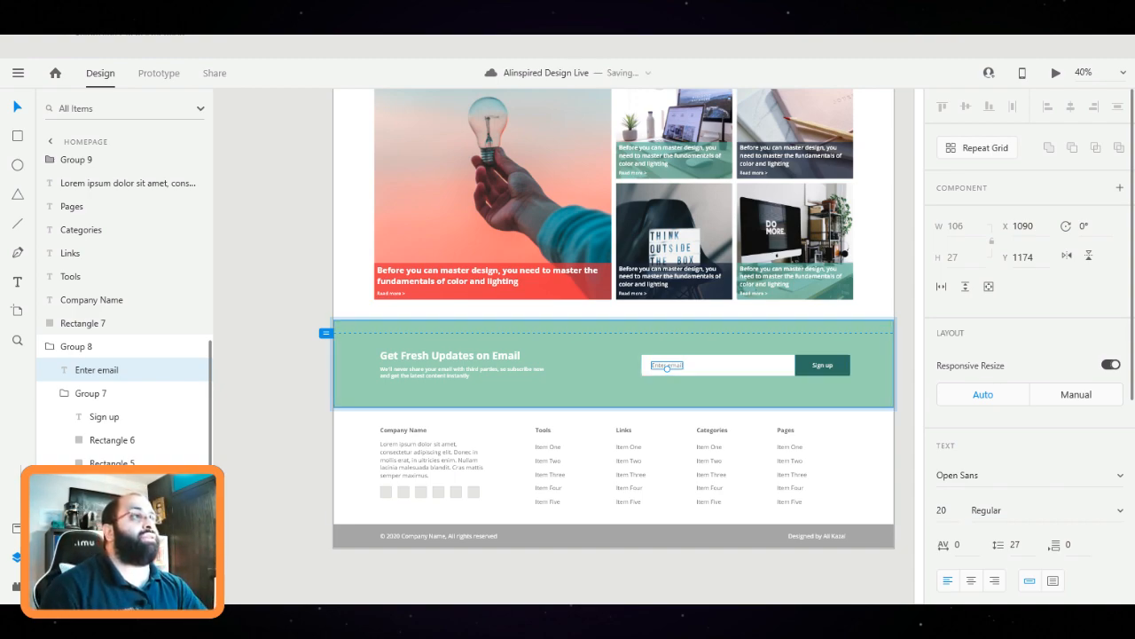
key("Escape")
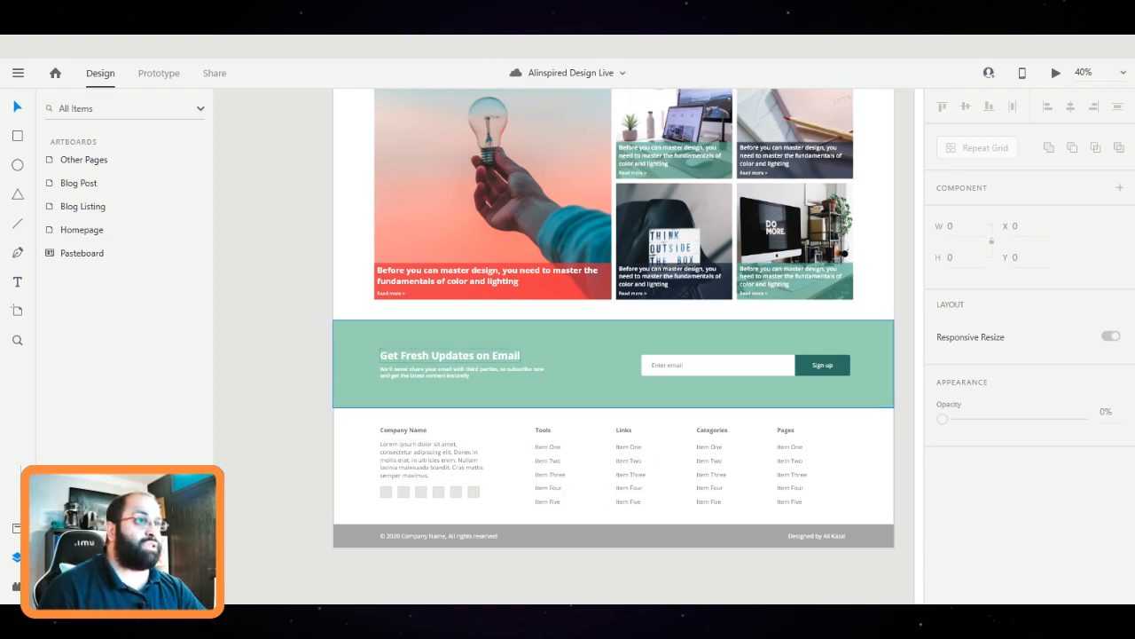
scroll(614, 318, "down", 1)
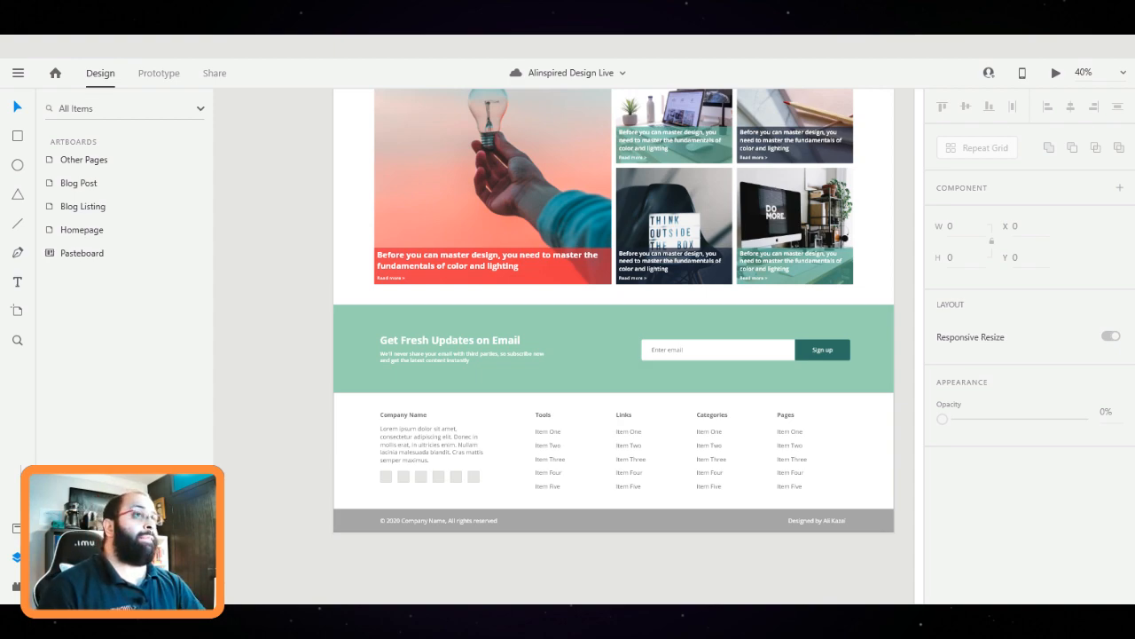
scroll(614, 443, "down", 1)
scroll(614, 443, "right", 1)
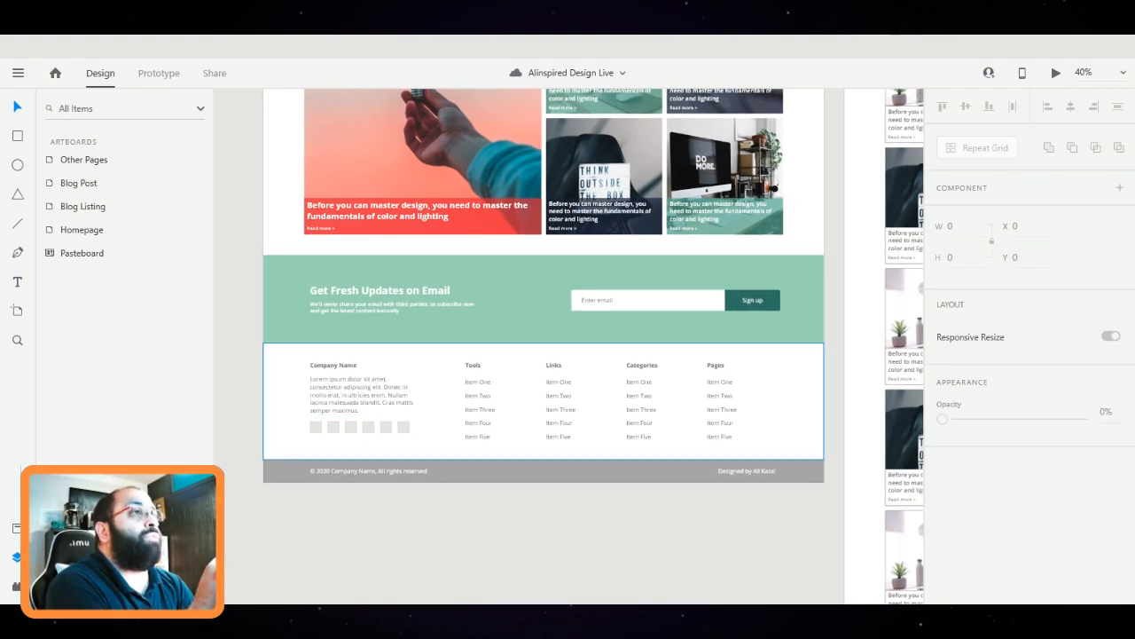
Remove the border from the white background rectangle of the Homepage footer
left_click(781, 435)
scroll(1029, 346, "down", 3)
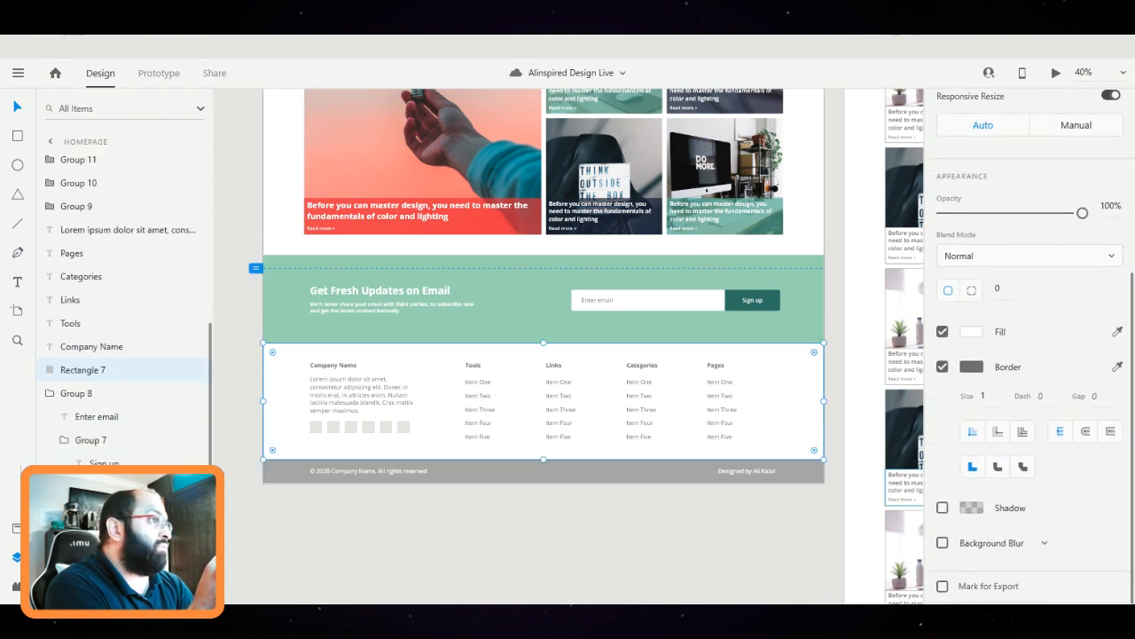
left_click(942, 366)
key("Escape")
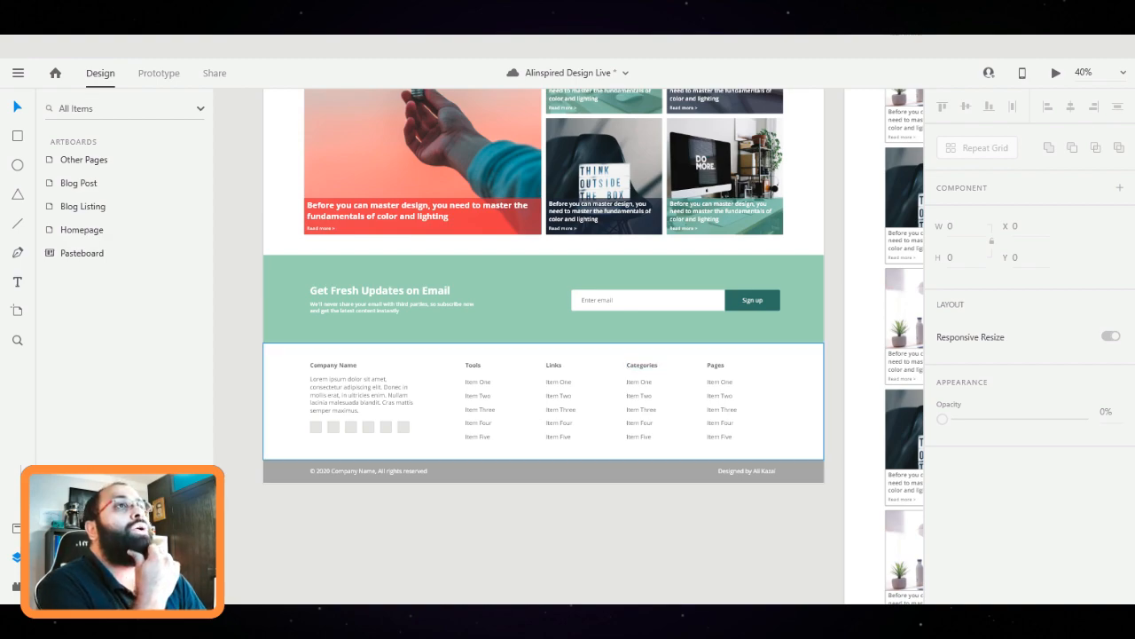
Replace the "Company Name" heading in the Homepage footer with "Alinspired"
scroll(603, 390, "up", 3)
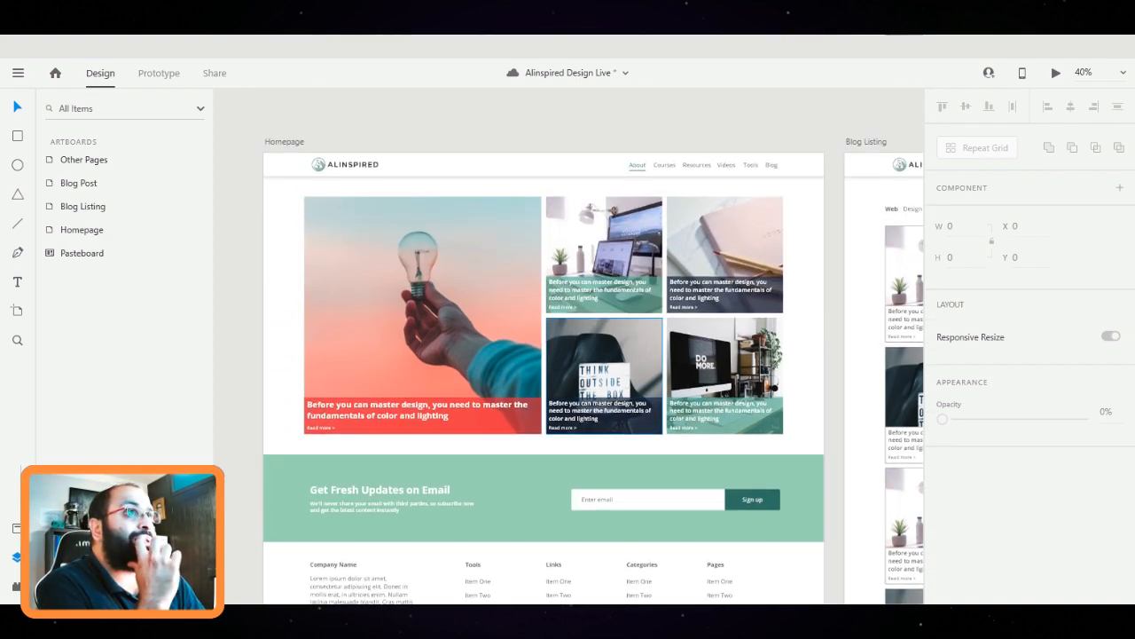
scroll(604, 373, "down", 3)
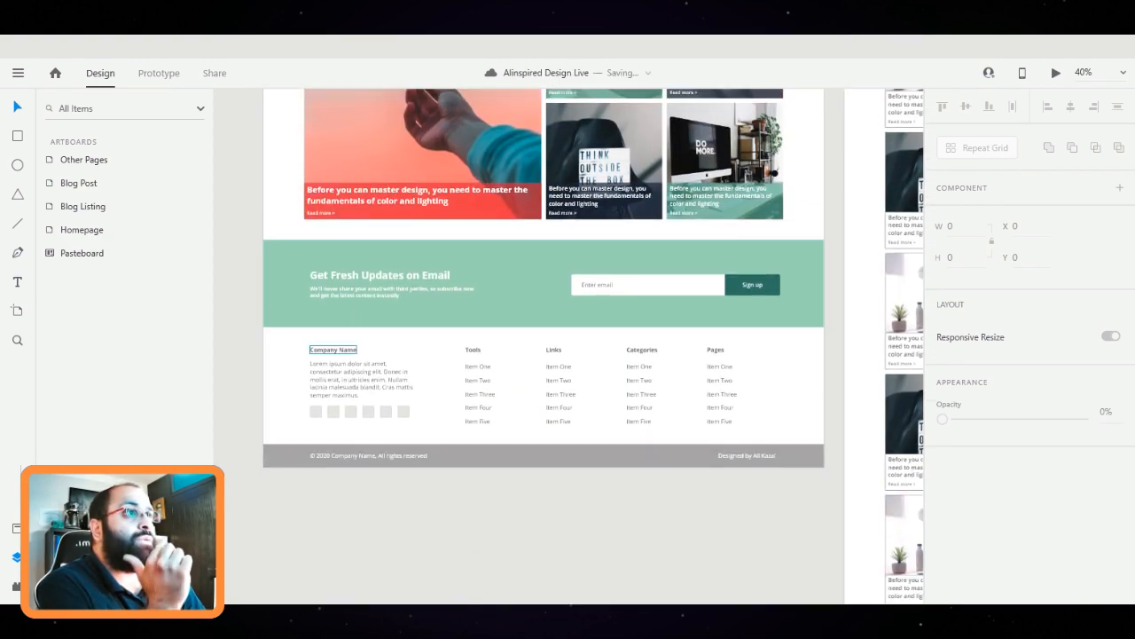
double_click(333, 349)
type("Alinspired")
key("Escape")
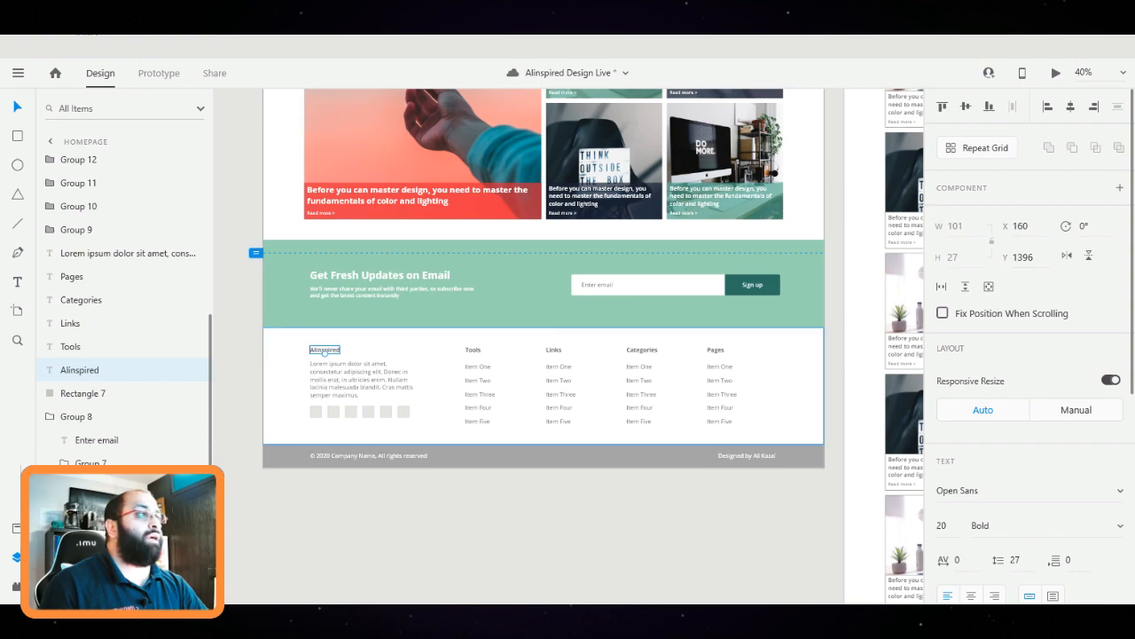
Change the "Alinspired" footer heading's fill to the dark teal #2D7064
scroll(1020, 400, "down", 5)
left_click(971, 481)
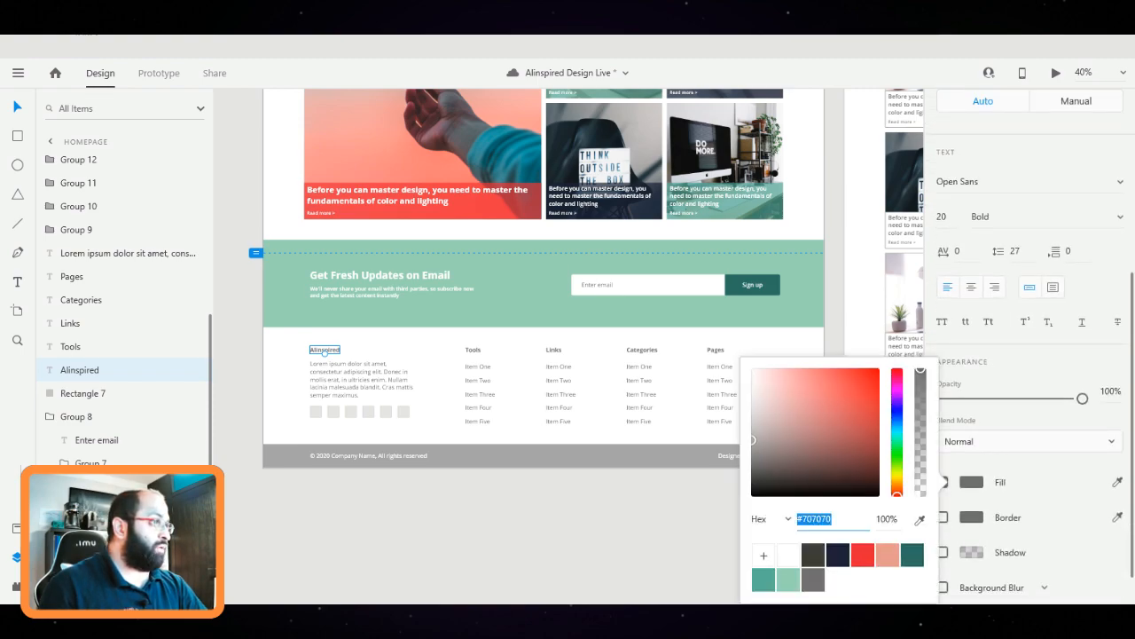
left_click(912, 555)
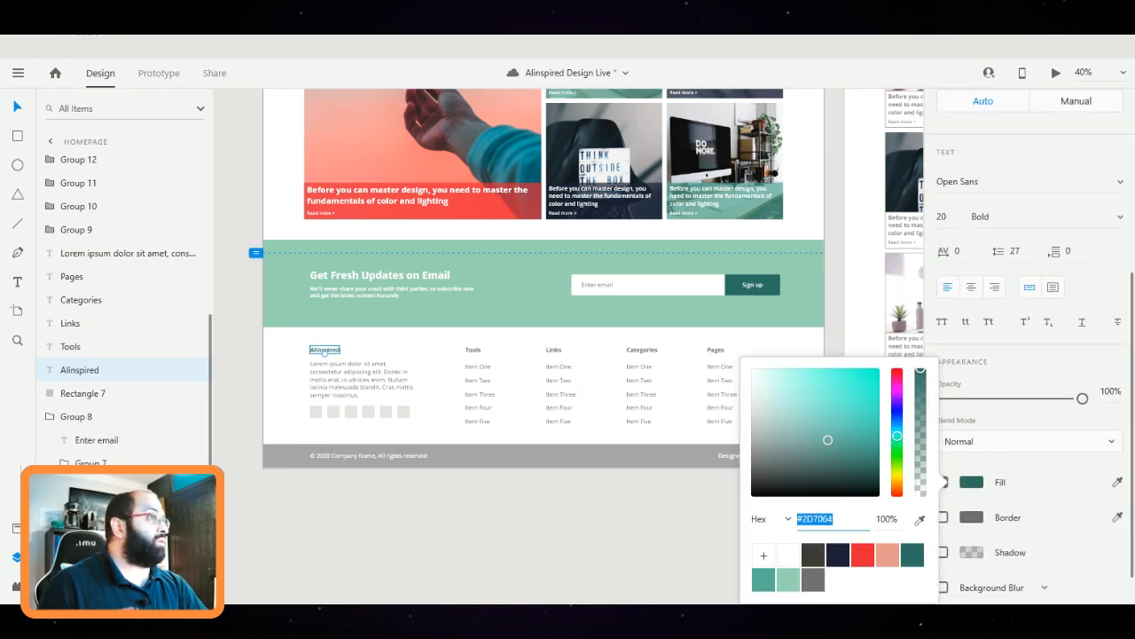
left_click(355, 350)
left_click(324, 349)
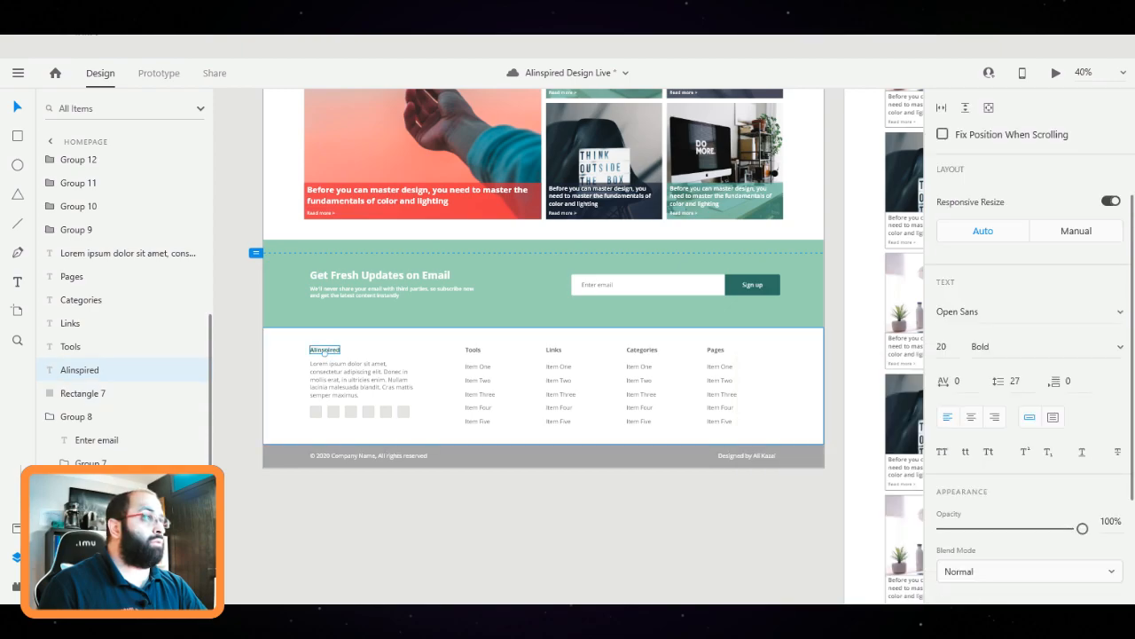
key("Escape")
Change the fill of the Tools, Links, Categories and Pages footer headings to the dark teal #2D7064
left_click(473, 349)
left_click(555, 349, "shift")
left_click(641, 349, "shift")
left_click(715, 350, "shift")
scroll(1029, 355, "down", 5)
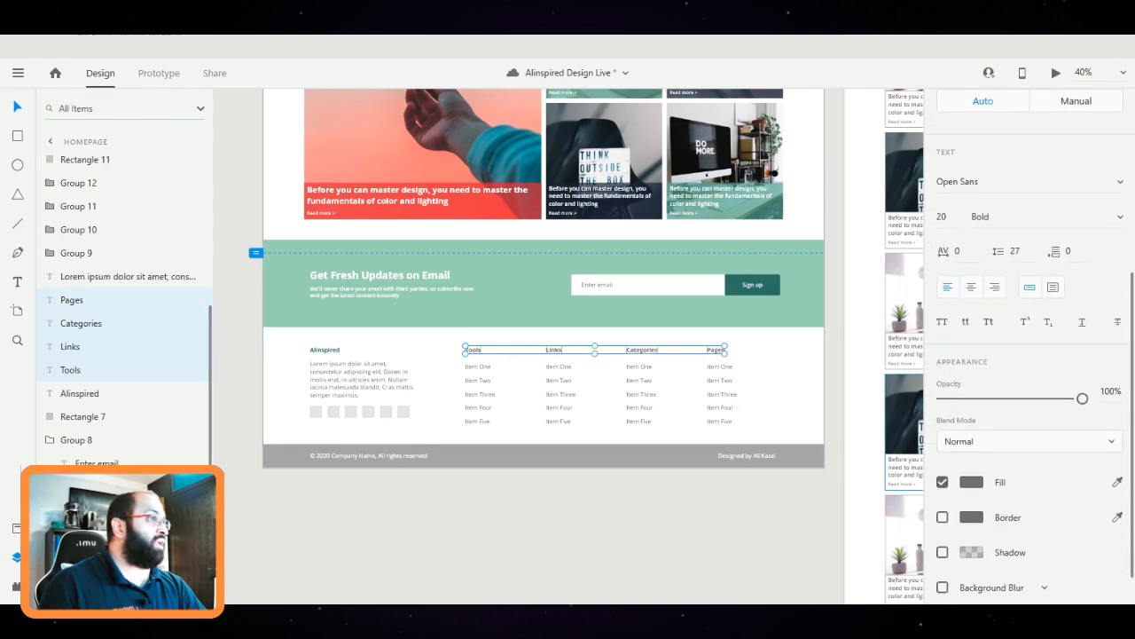
left_click(971, 482)
left_click(912, 555)
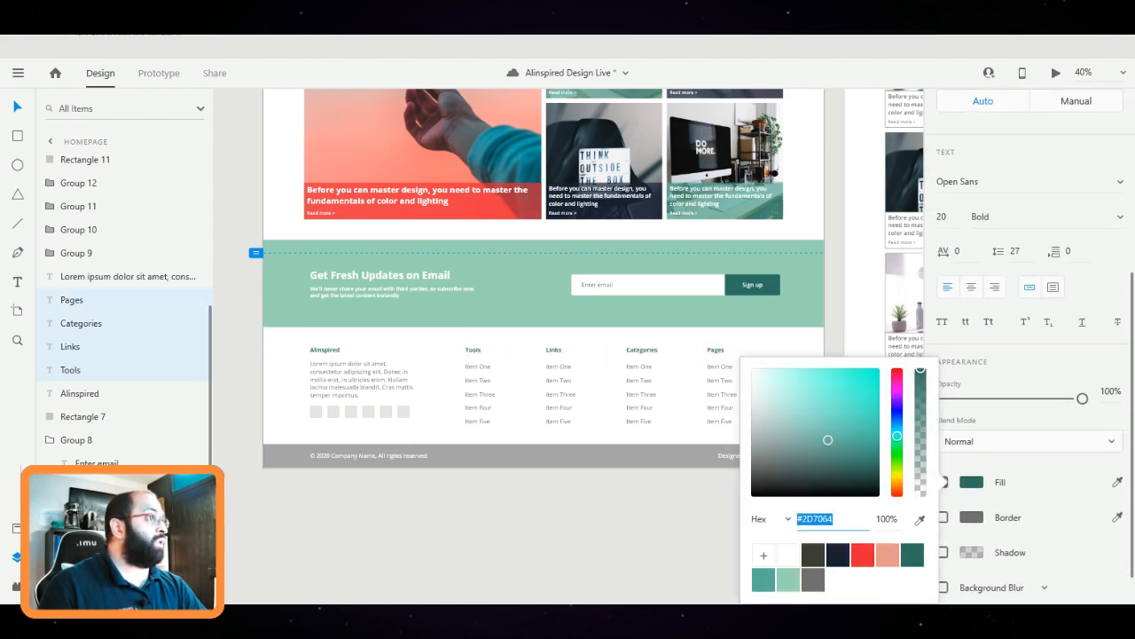
key("Escape")
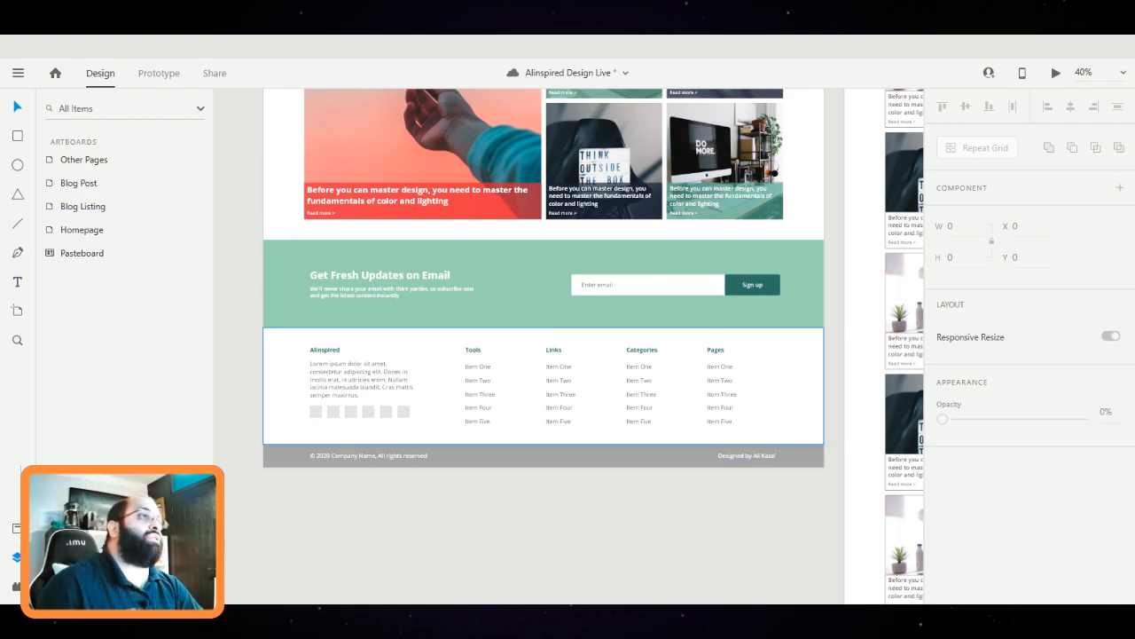
Recolor "Item One" under the footer's Tools heading with the saved red swatch and save the document
double_click(478, 366)
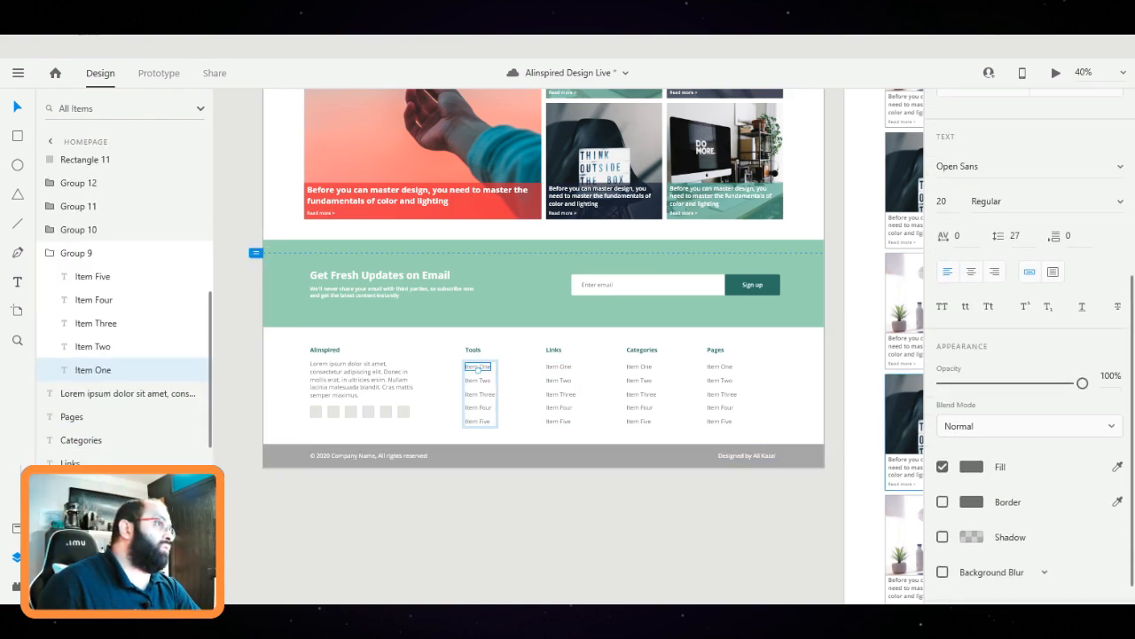
left_click(971, 438)
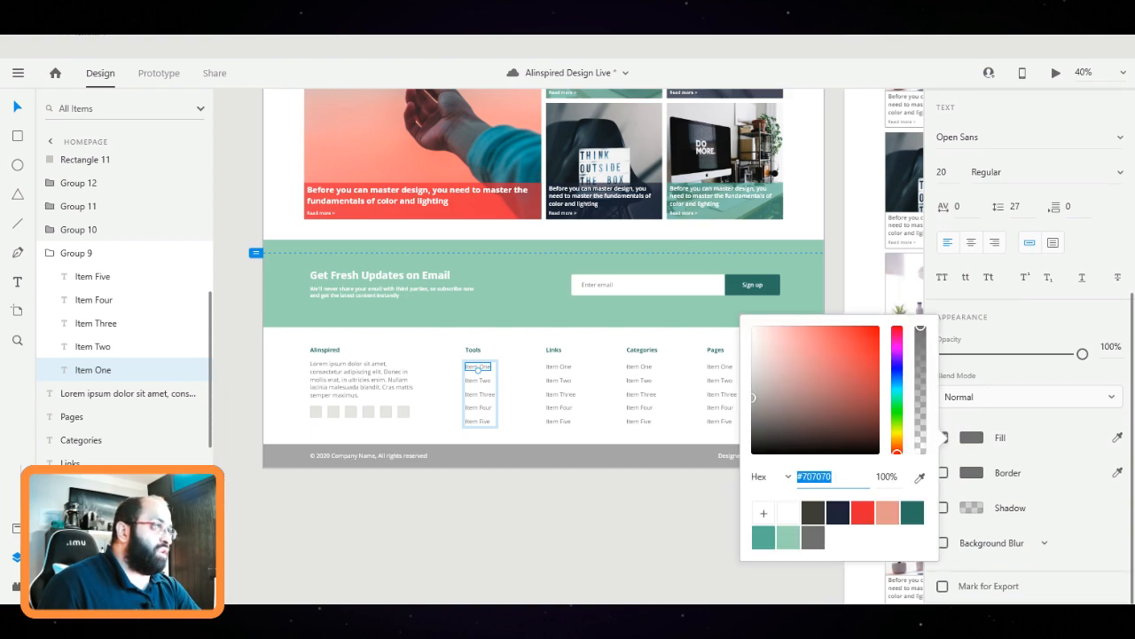
left_click(862, 512)
key("Escape")
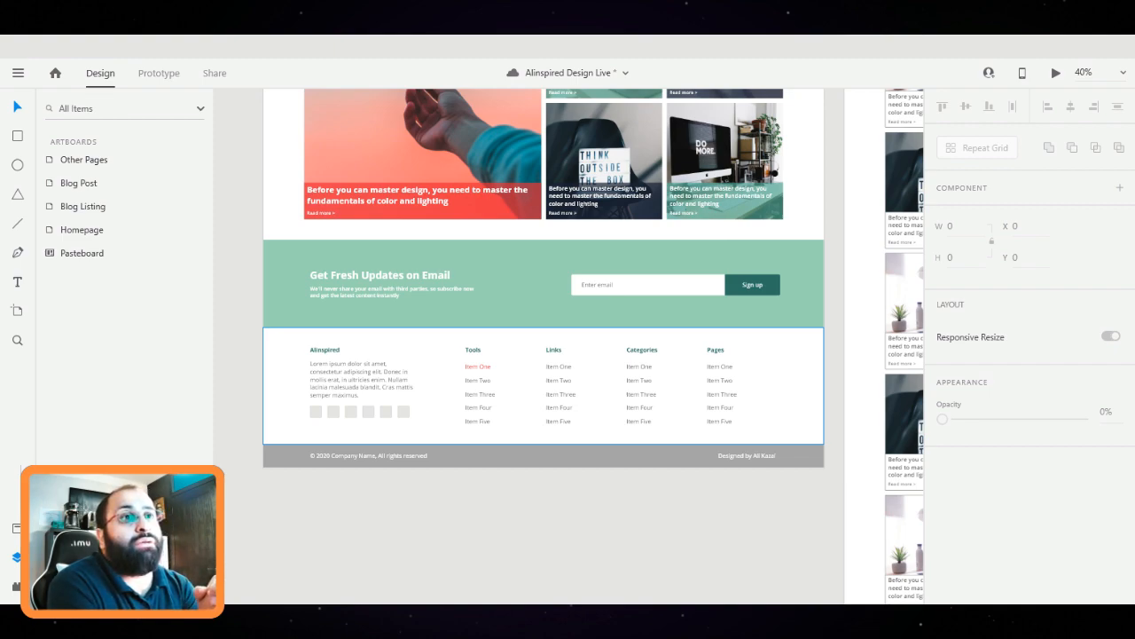
key("ctrl+s")
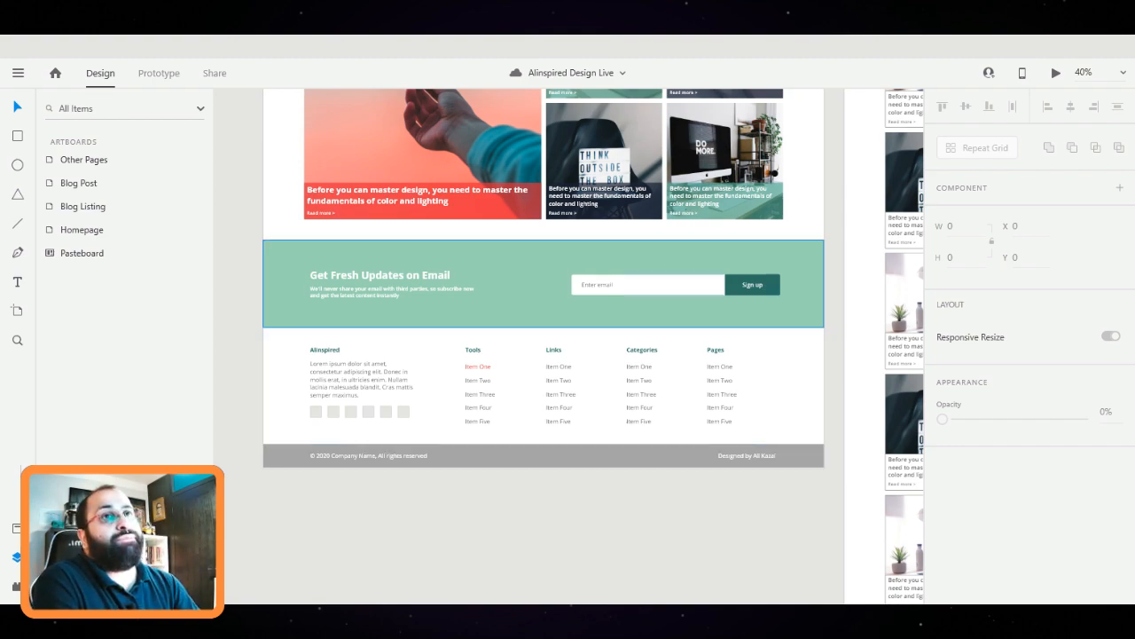
scroll(543, 346, "up", 3)
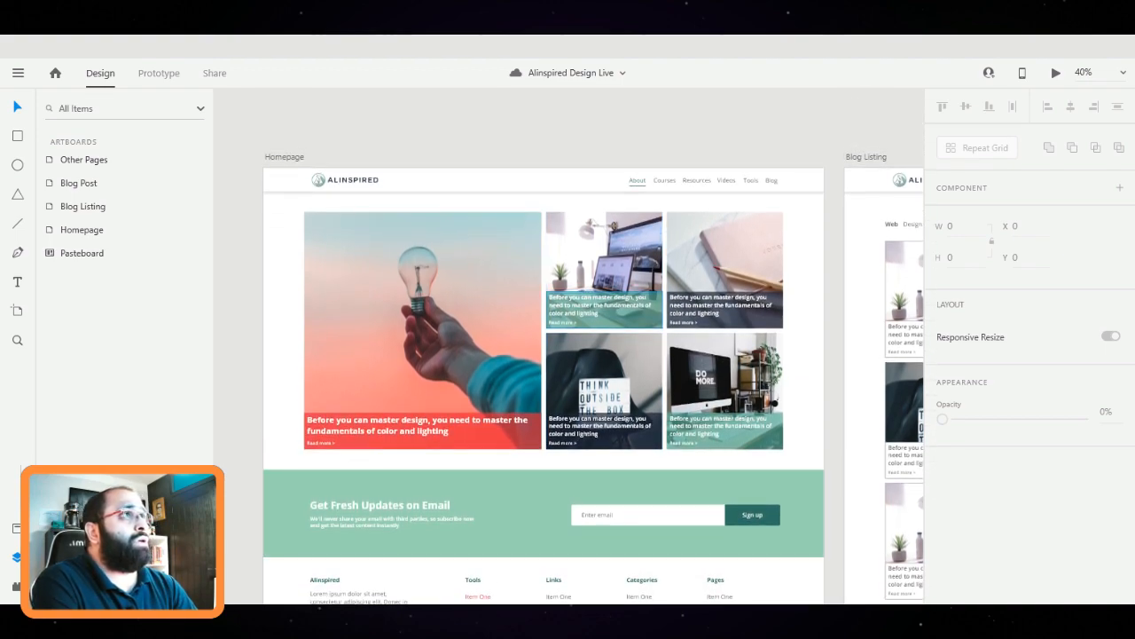
scroll(544, 346, "down", 3)
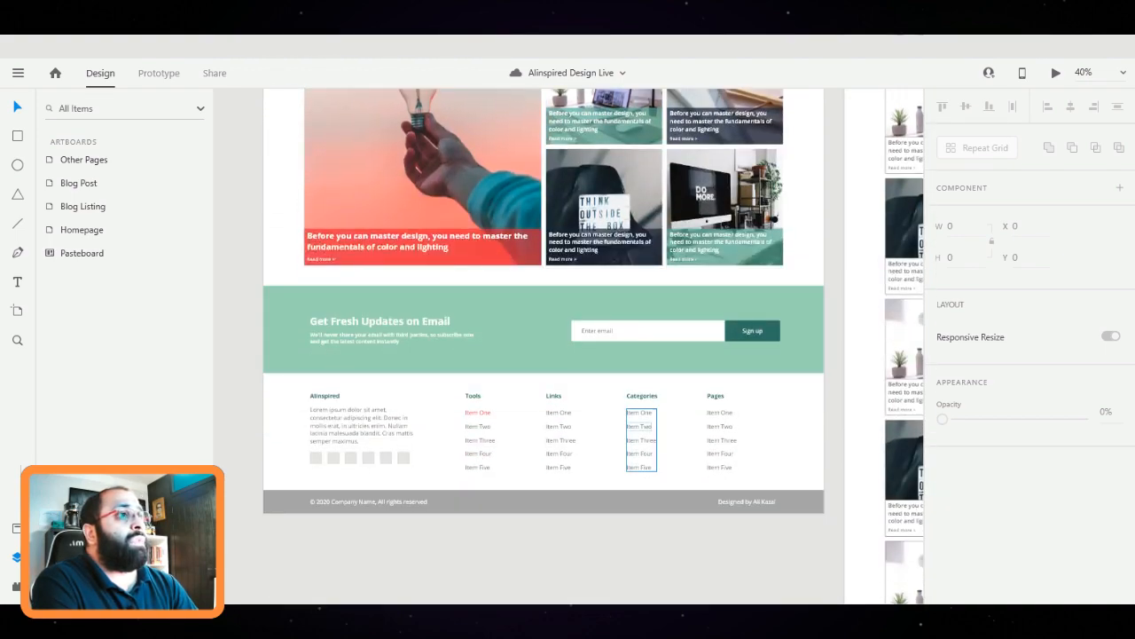
left_click_drag(577, 397, 609, 413)
key("ctrl+z")
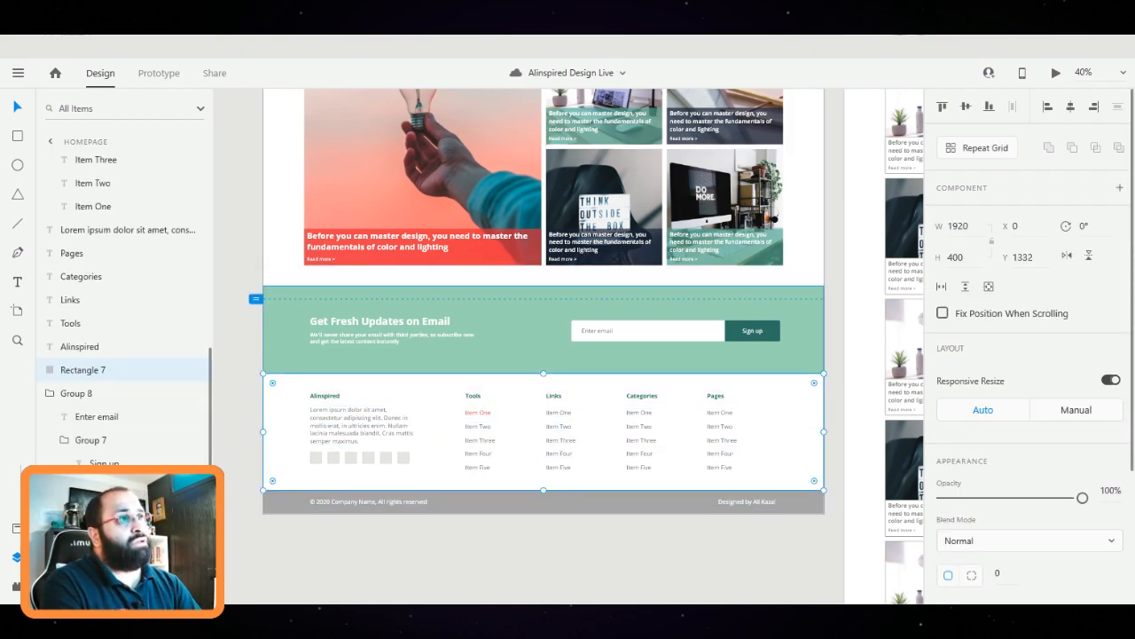
Try deleting the Links heading and its item list from the footer, and undo the deletion
left_click(553, 396)
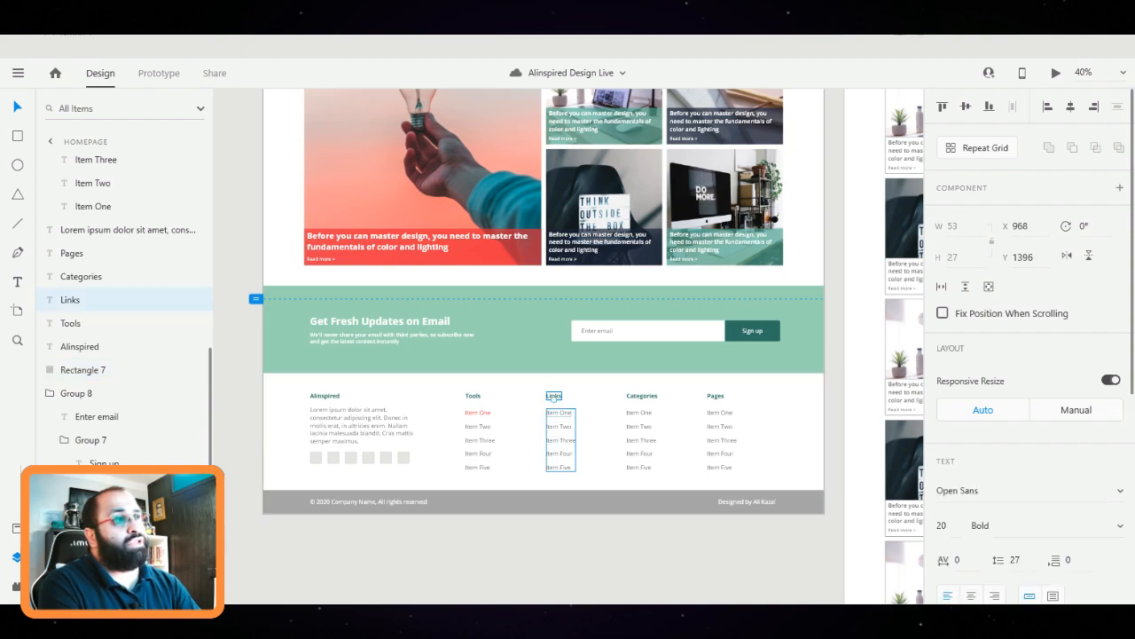
left_click(558, 426, "shift")
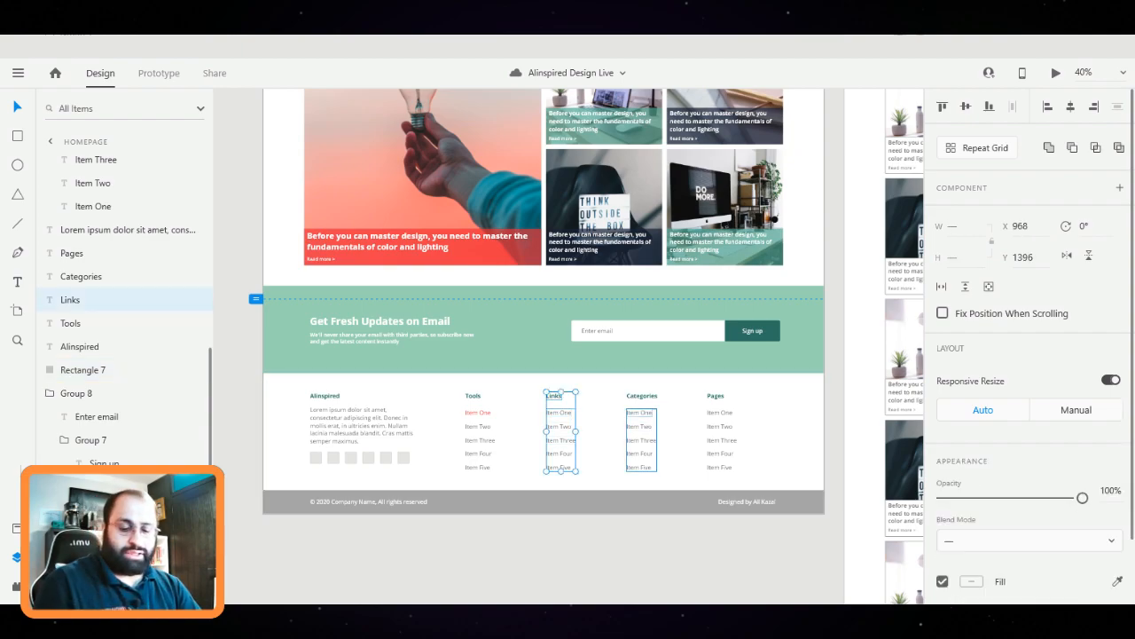
key("Delete")
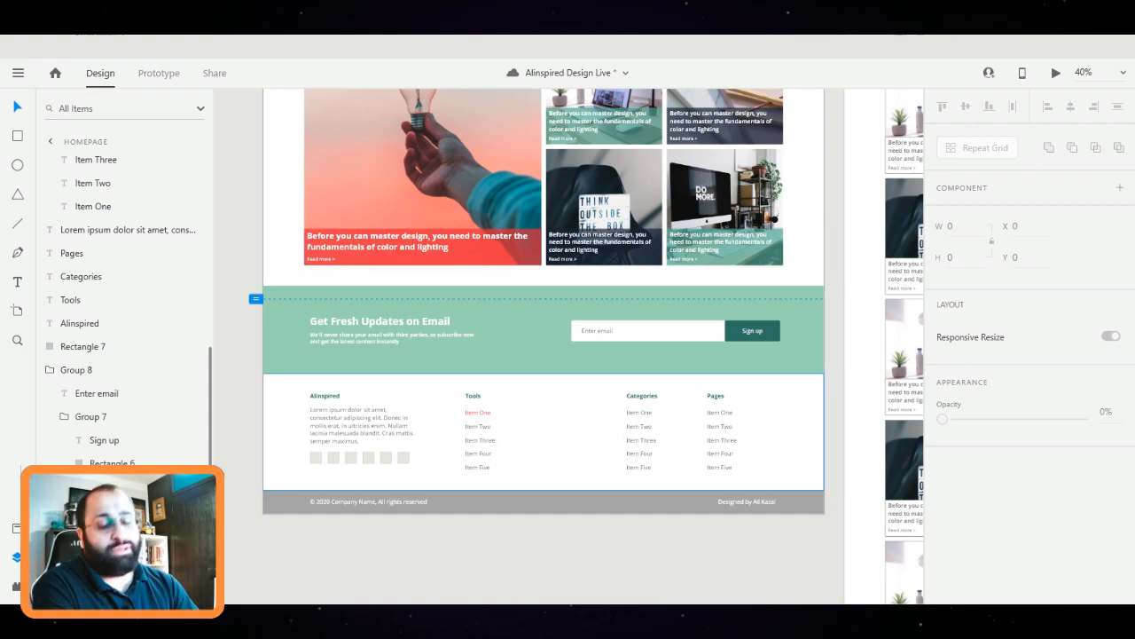
key("ctrl+z")
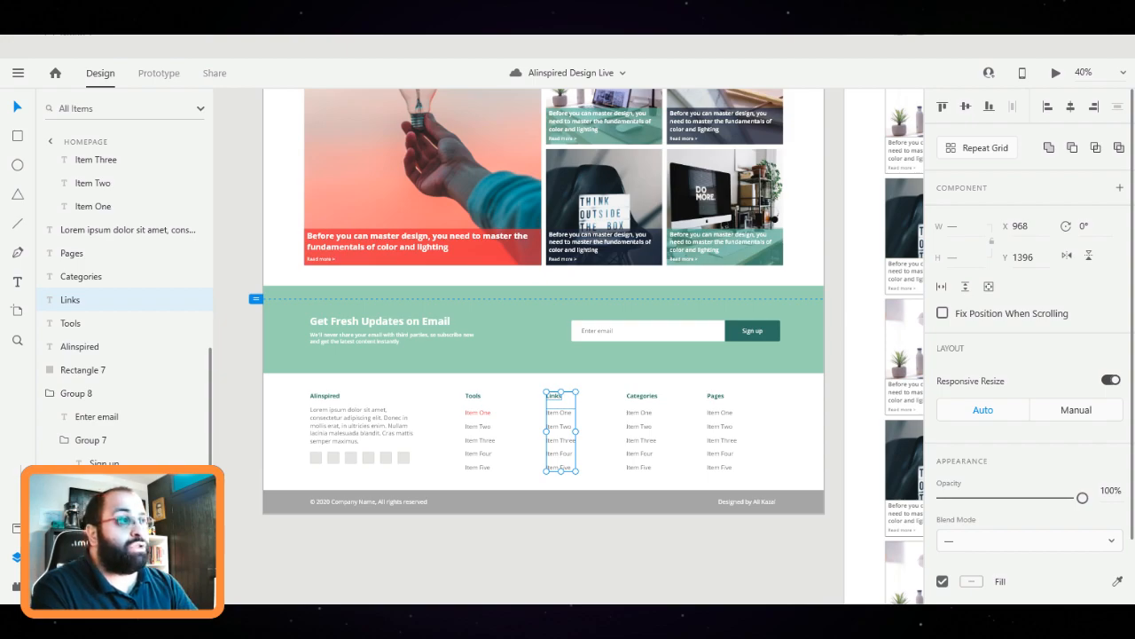
key("Escape")
scroll(568, 346, "up", 5)
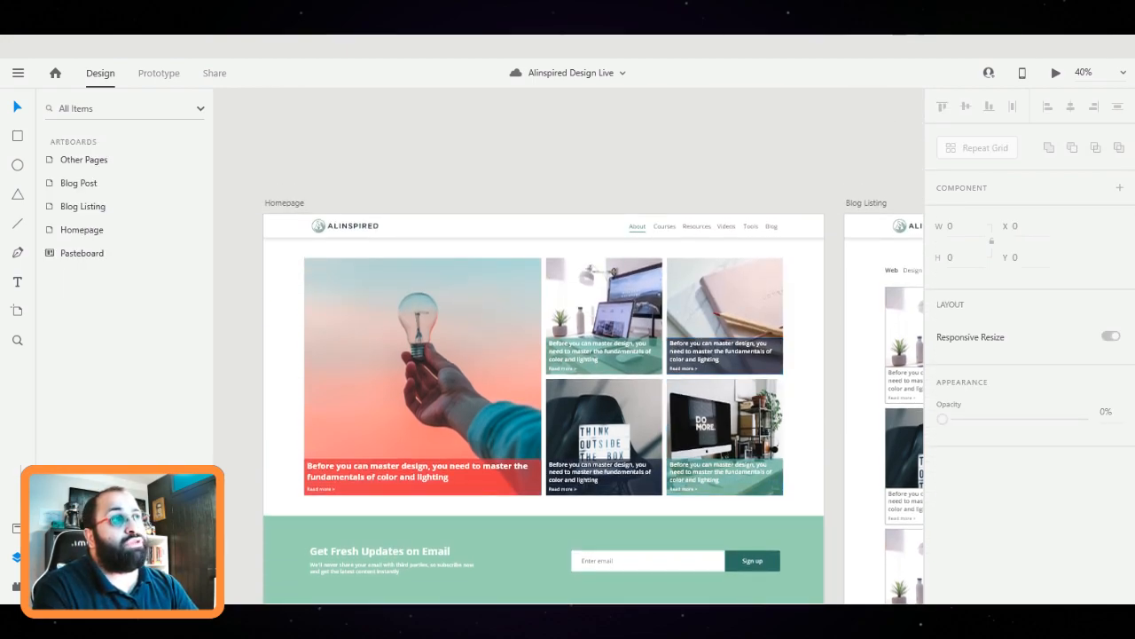
double_click(703, 226)
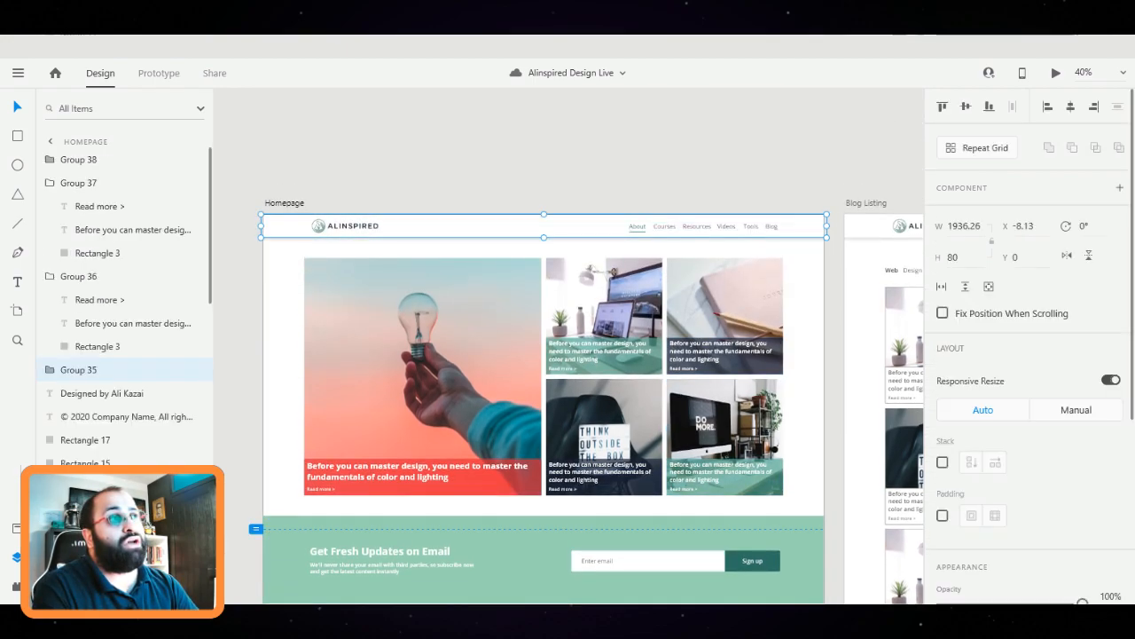
key("Escape")
key("Escape")
scroll(544, 346, "down", 5)
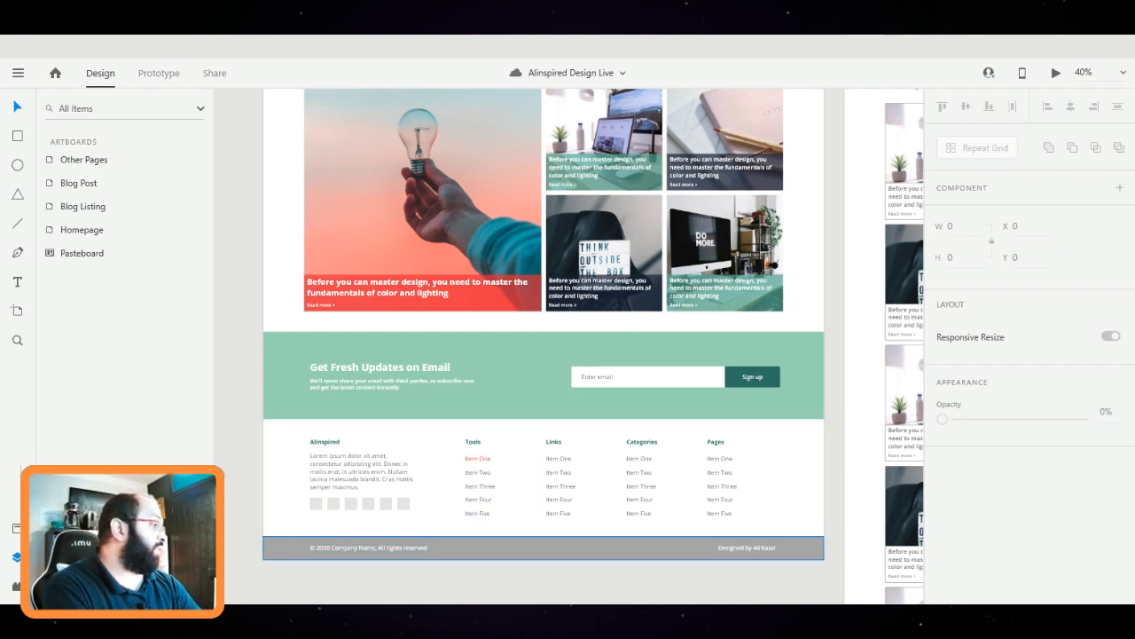
Try selecting the row of grey social icon placeholders beneath the footer's description text, and clear the selection
left_click_drag(303, 524, 426, 523)
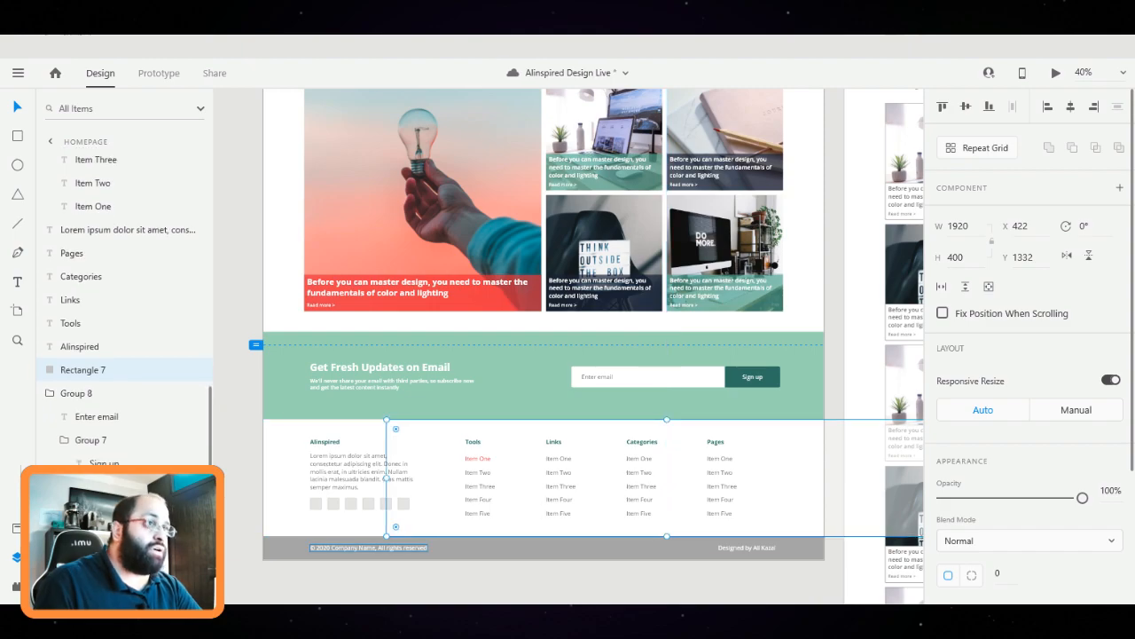
key("ctrl+z")
left_click(316, 503)
left_click(333, 503, "shift")
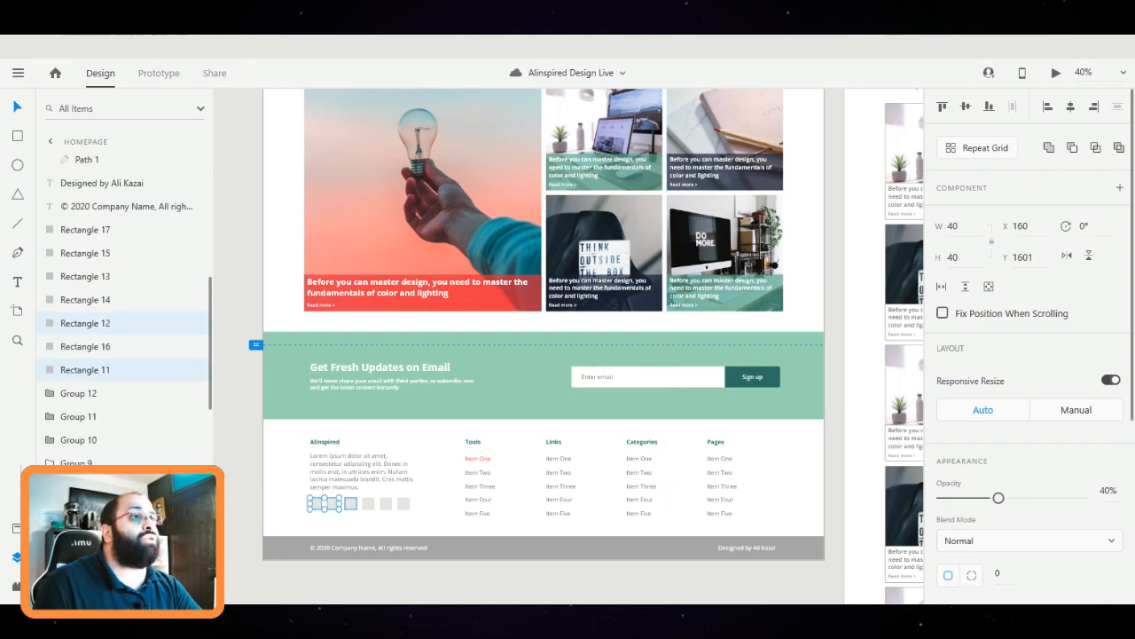
left_click(350, 503, "shift")
left_click(360, 503, "shift")
left_click(368, 503, "shift")
left_click(386, 503, "shift")
left_click(404, 503, "shift")
key("Escape")
scroll(543, 346, "down", 1)
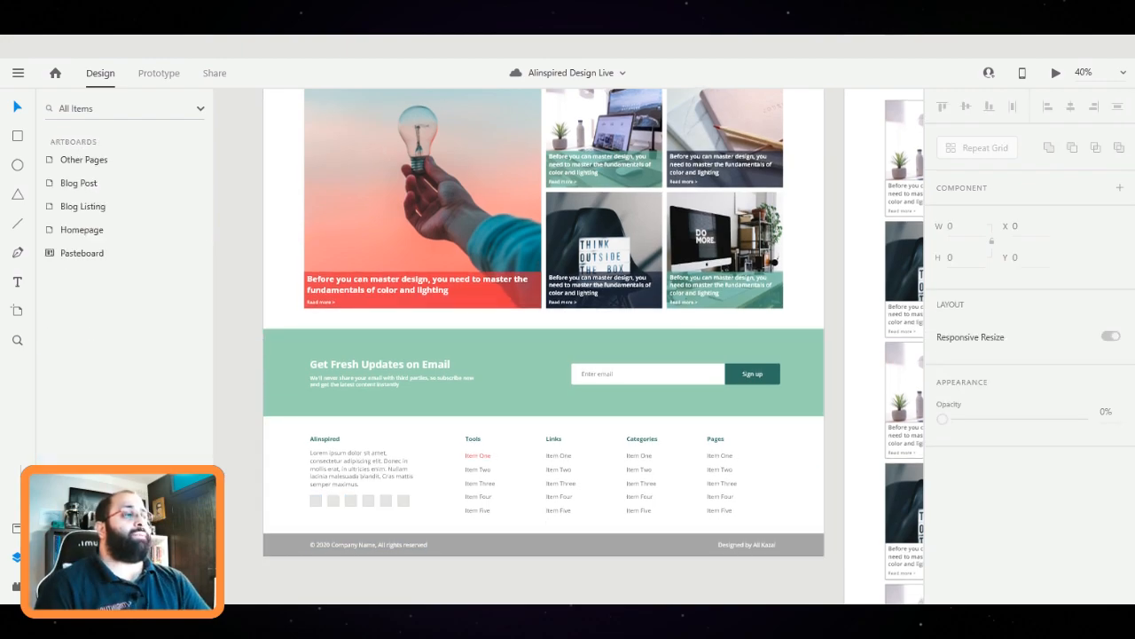
scroll(543, 346, "down", 1)
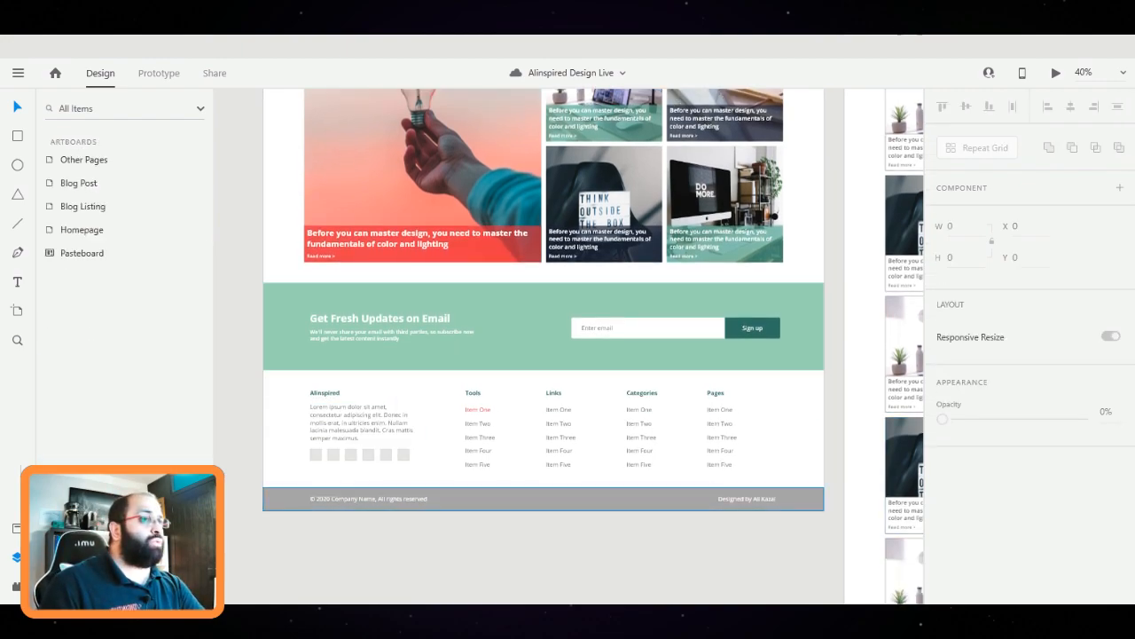
Save the document and discard the empty text object started on the pasteboard below the Homepage artboard
left_click(411, 558)
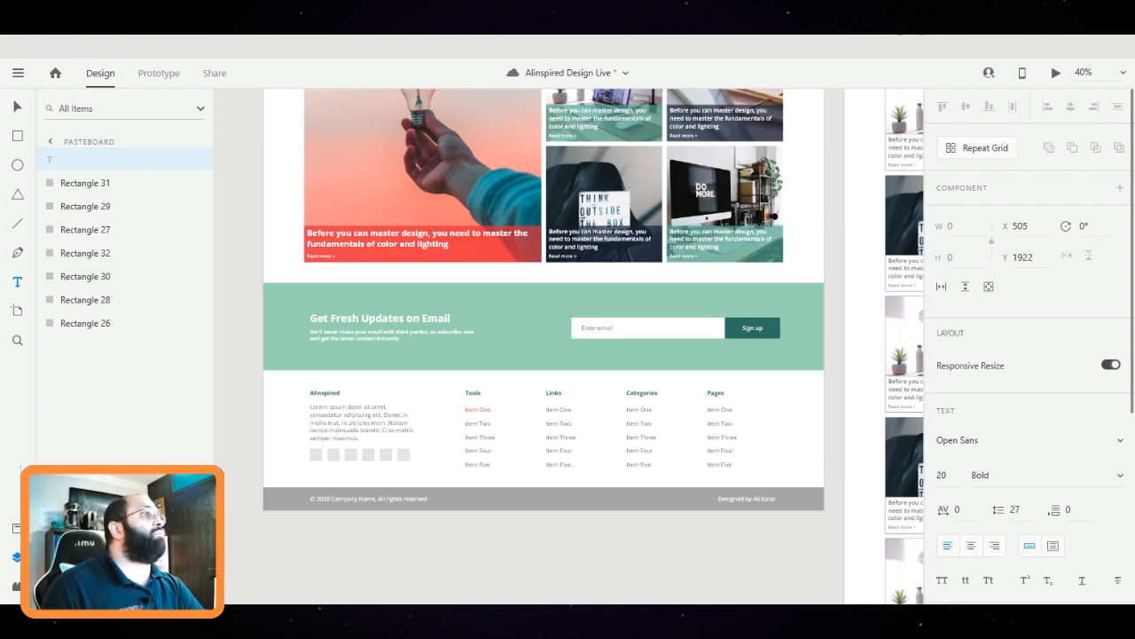
key("ctrl+s")
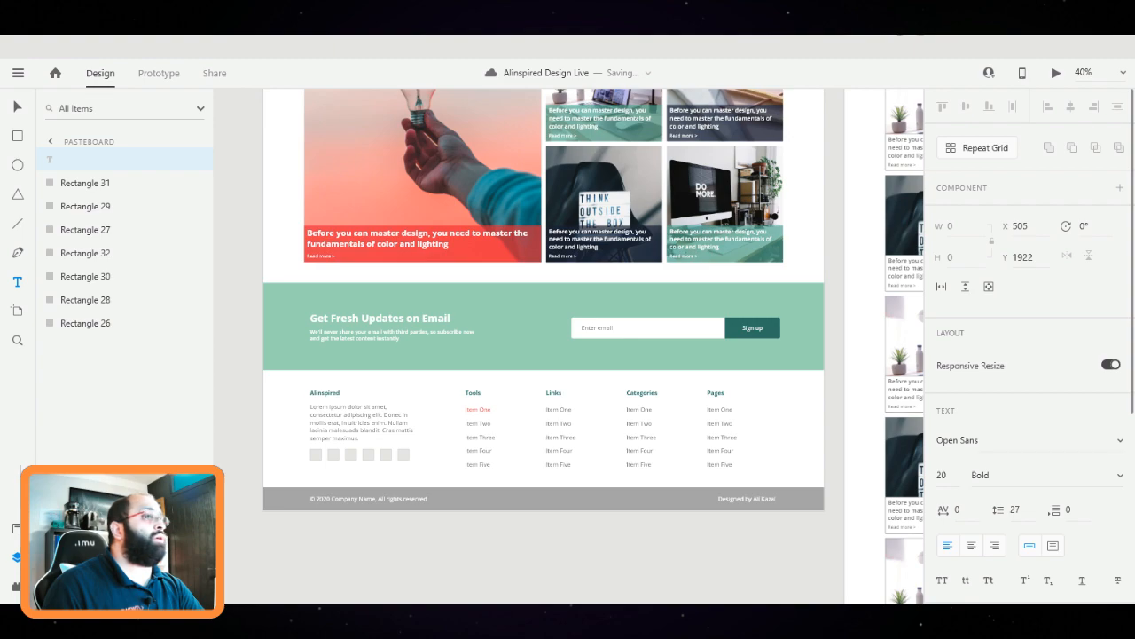
key("Escape")
key("Escape")
left_click_drag(482, 588, 284, 520)
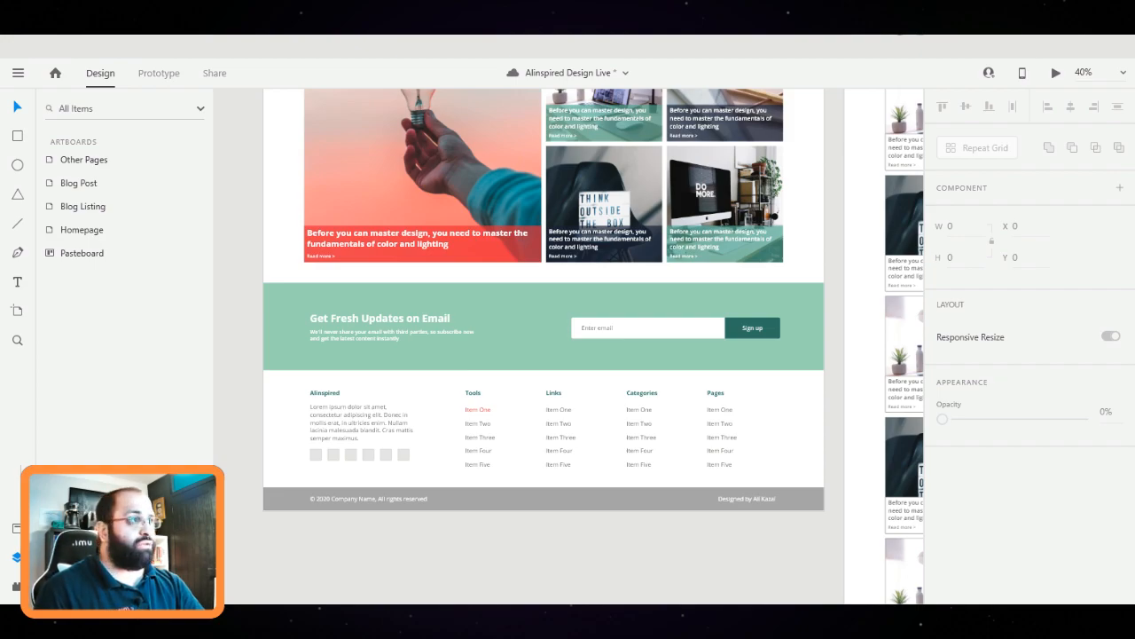
Convert the Homepage's copyright bar to a path, remove its border and fill it with the saved dark green #2D7064
scroll(569, 346, "right", 1)
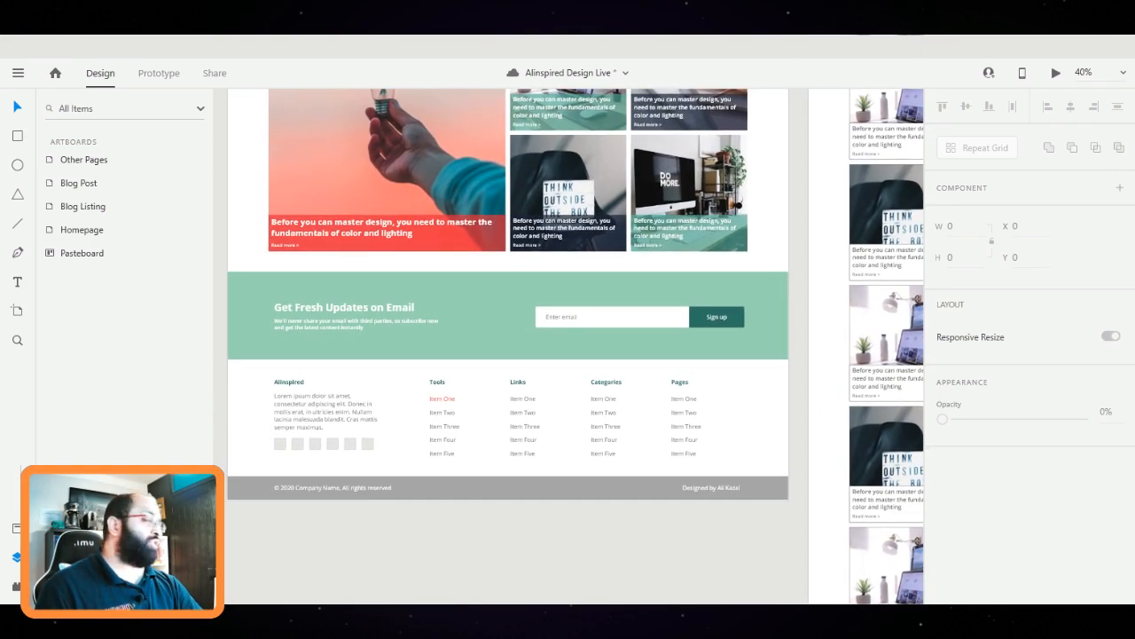
left_click(532, 490)
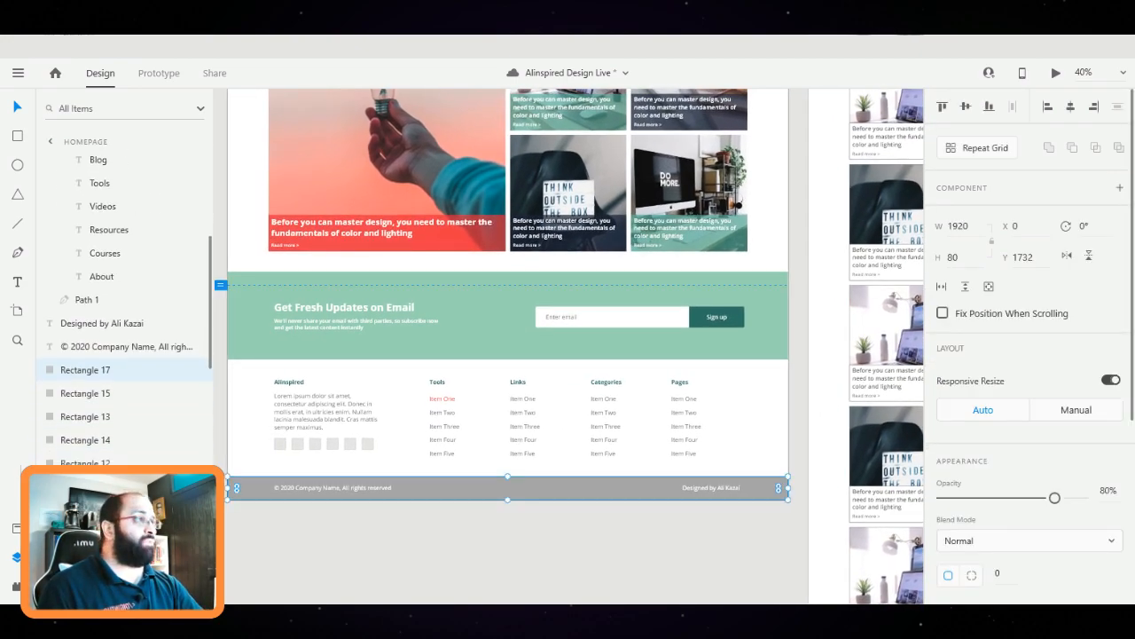
key("ctrl+8")
scroll(1029, 355, "down", 3)
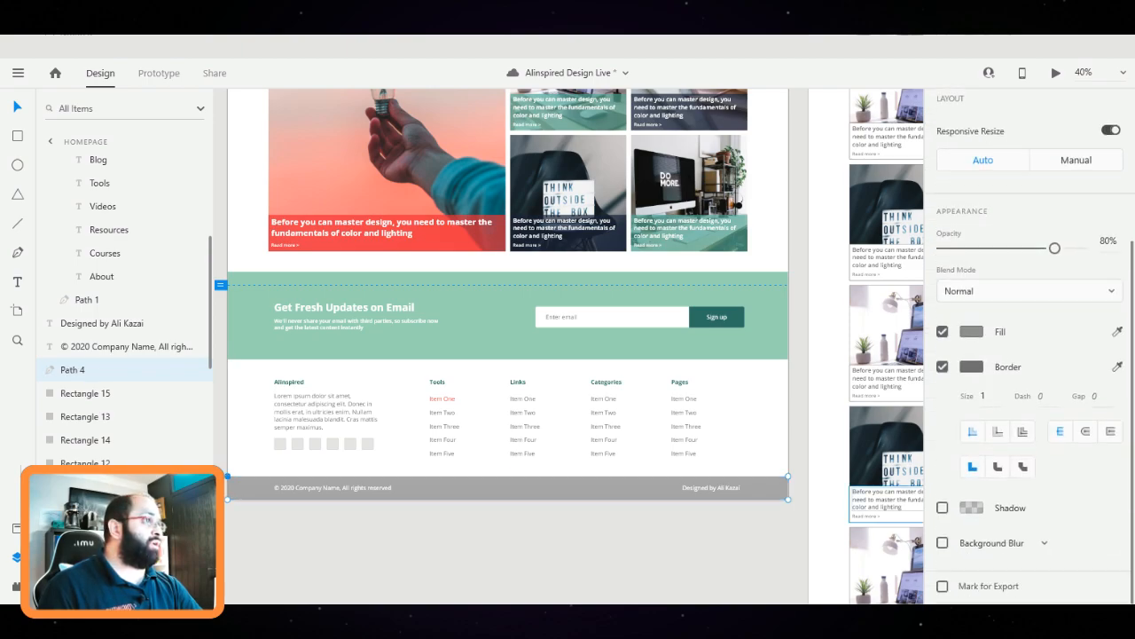
left_click(942, 366)
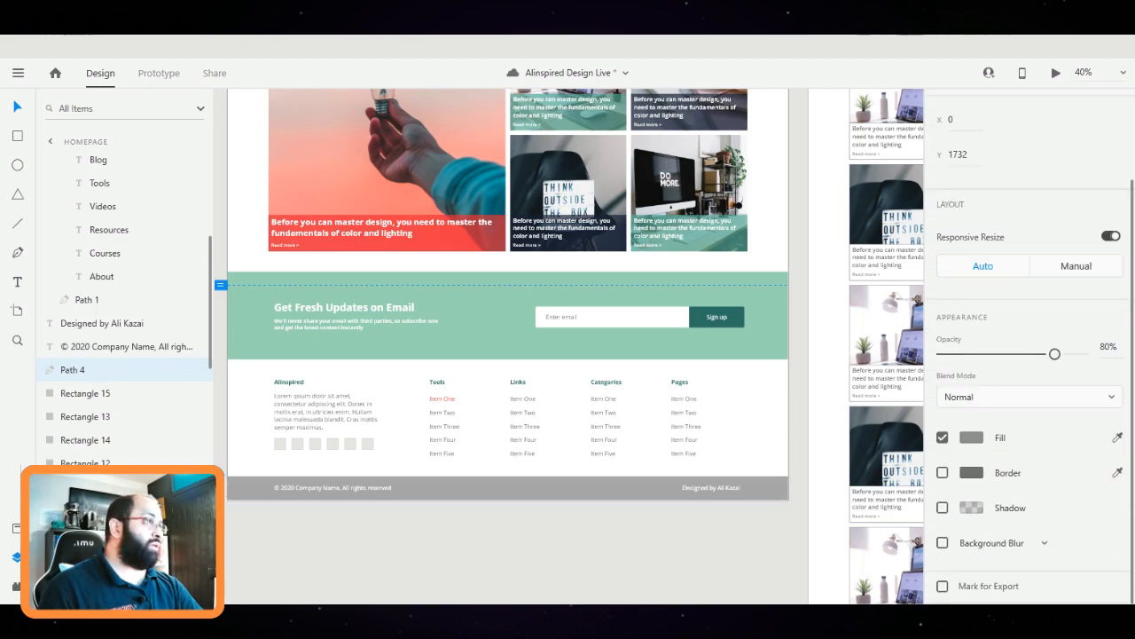
left_click(971, 438)
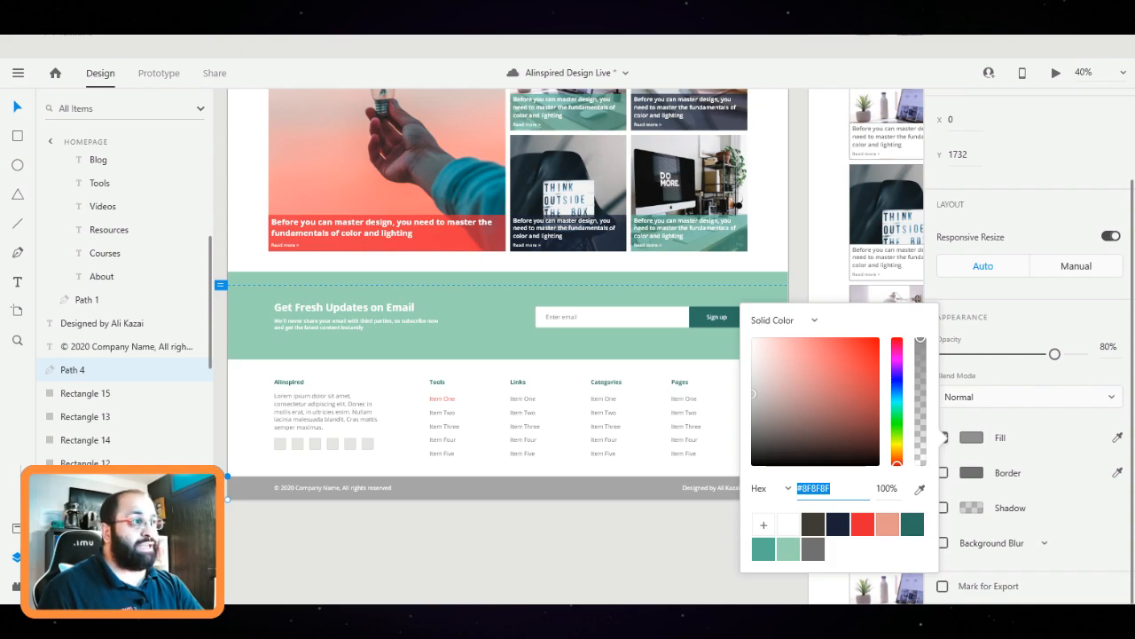
left_click(912, 524)
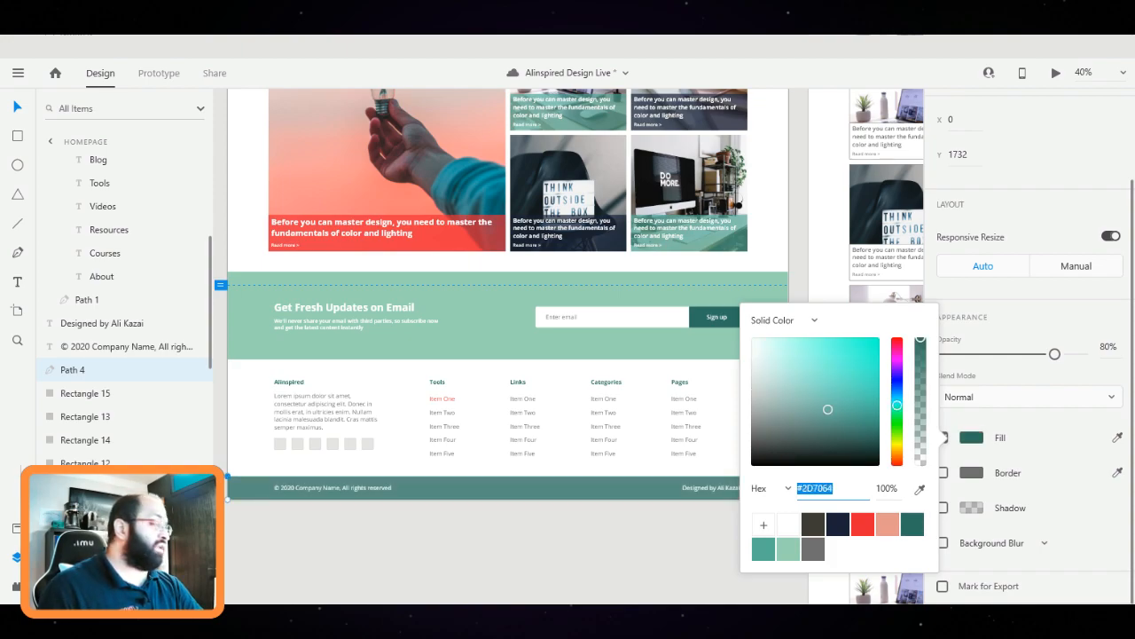
key("Escape")
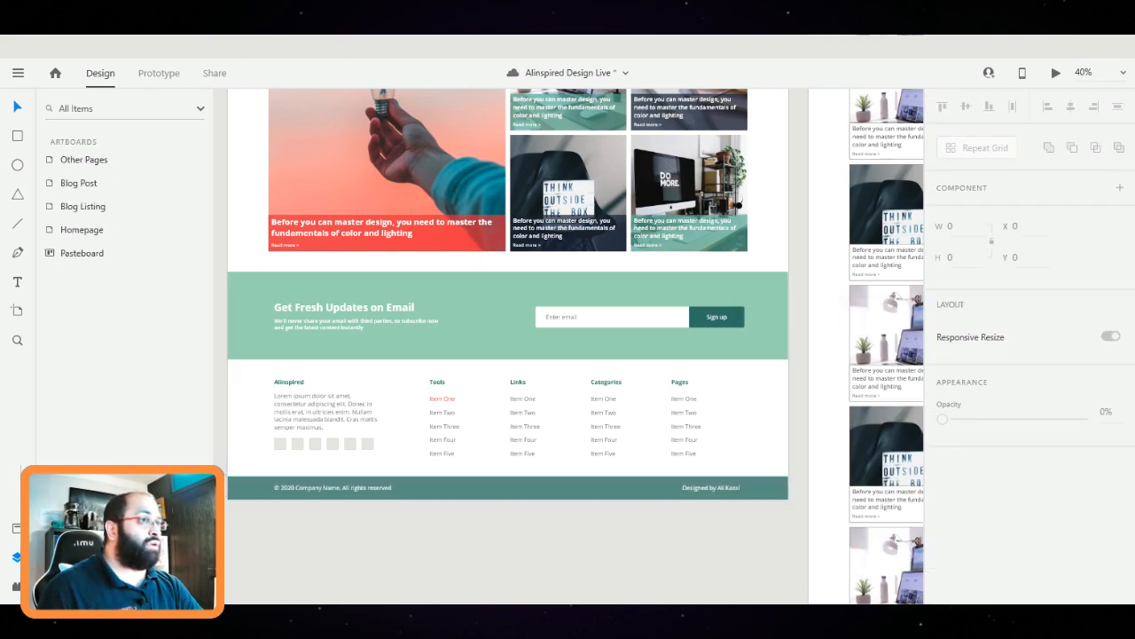
Raise the Homepage copyright bar's opacity to 100%
scroll(264, 504, "up", 3)
left_click(266, 484)
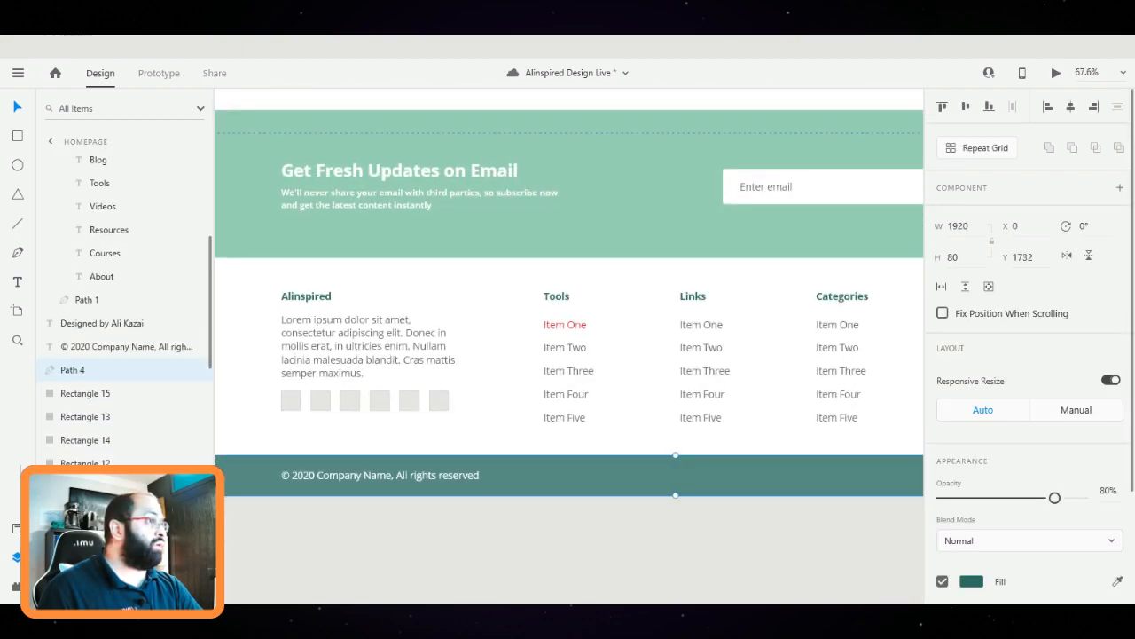
left_click_drag(1055, 498, 1082, 498)
key("Escape")
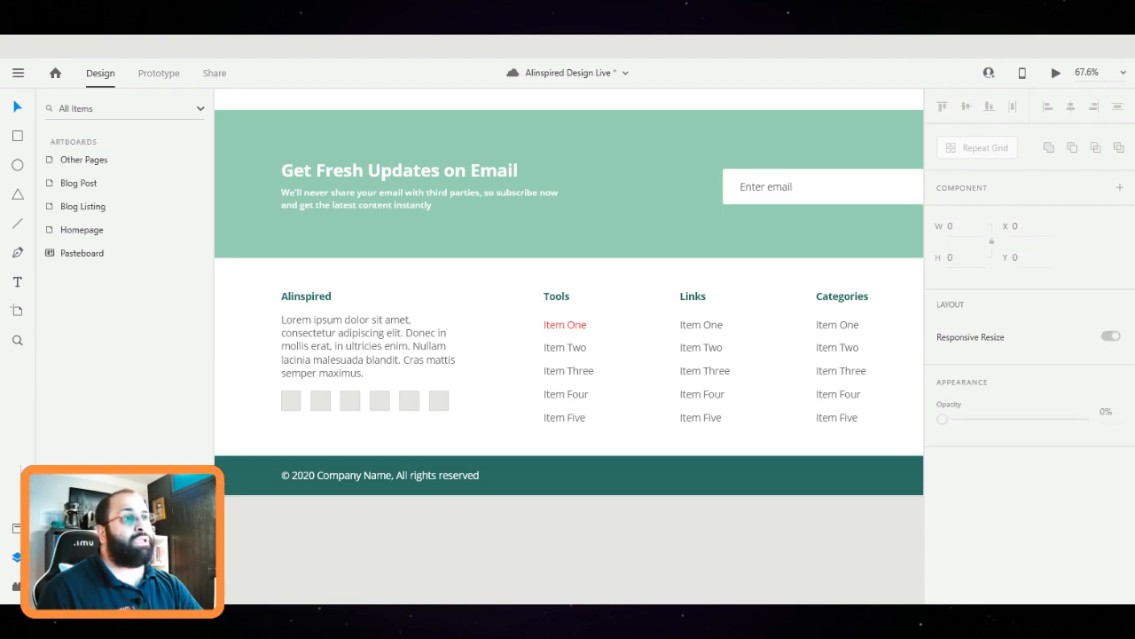
Examine the copyright and designer credit texts in the footer bar and compare the Homepage with the neighbouring artboards
scroll(670, 406, "down", 2)
scroll(667, 394, "down", 1)
left_click_drag(667, 395, 556, 373)
left_click(386, 425)
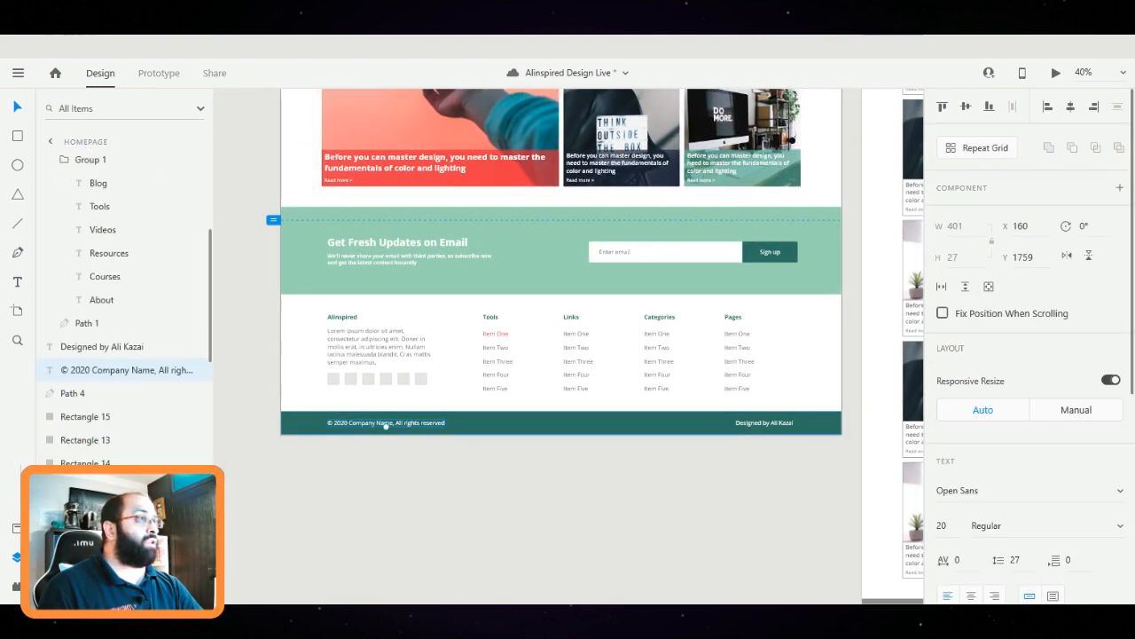
left_click(764, 424)
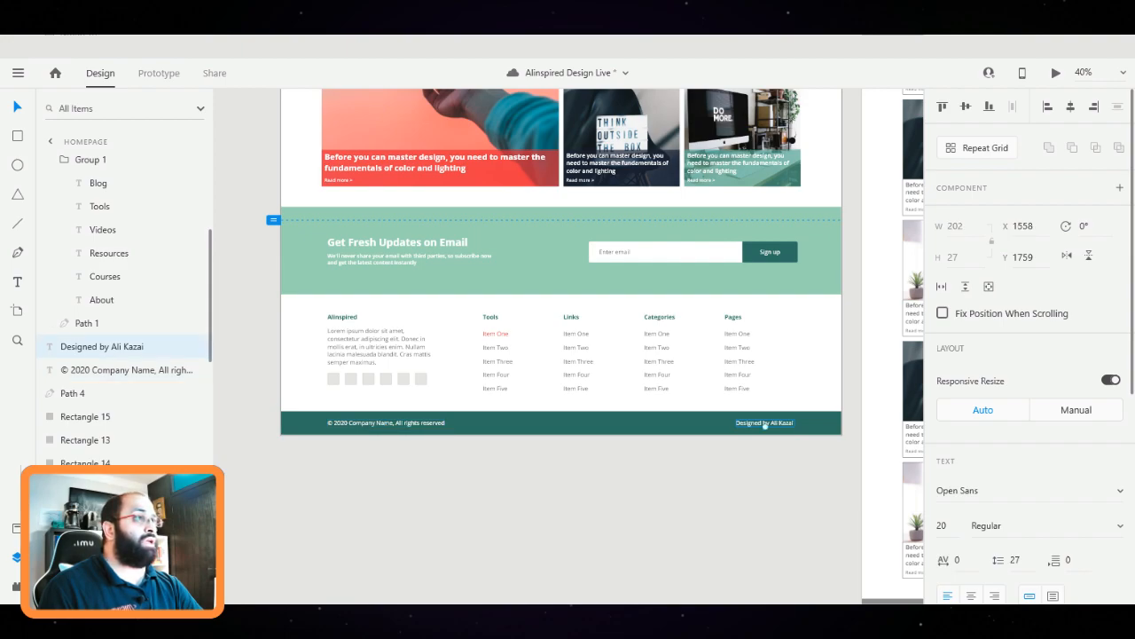
left_click(558, 471)
scroll(559, 471, "down", 4)
left_click_drag(559, 471, 441, 479)
double_click(440, 390)
key("Escape")
scroll(567, 355, "down", 3)
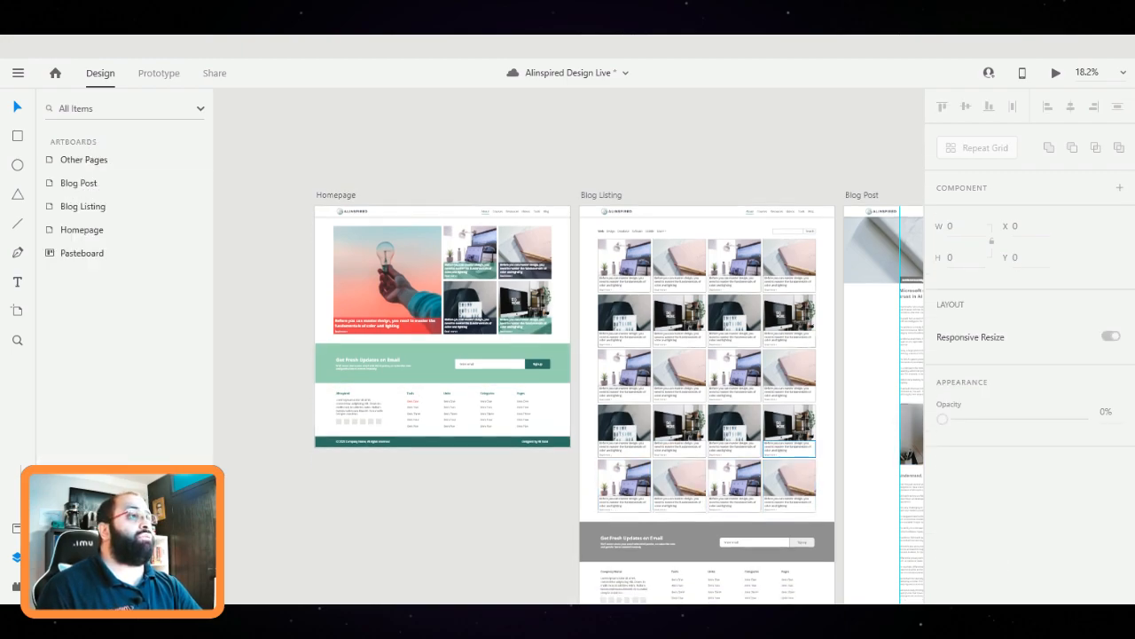
Delete the old grey email signup section and footer from the Blog Listing artboard
scroll(568, 346, "down", 8)
scroll(568, 346, "right", 10)
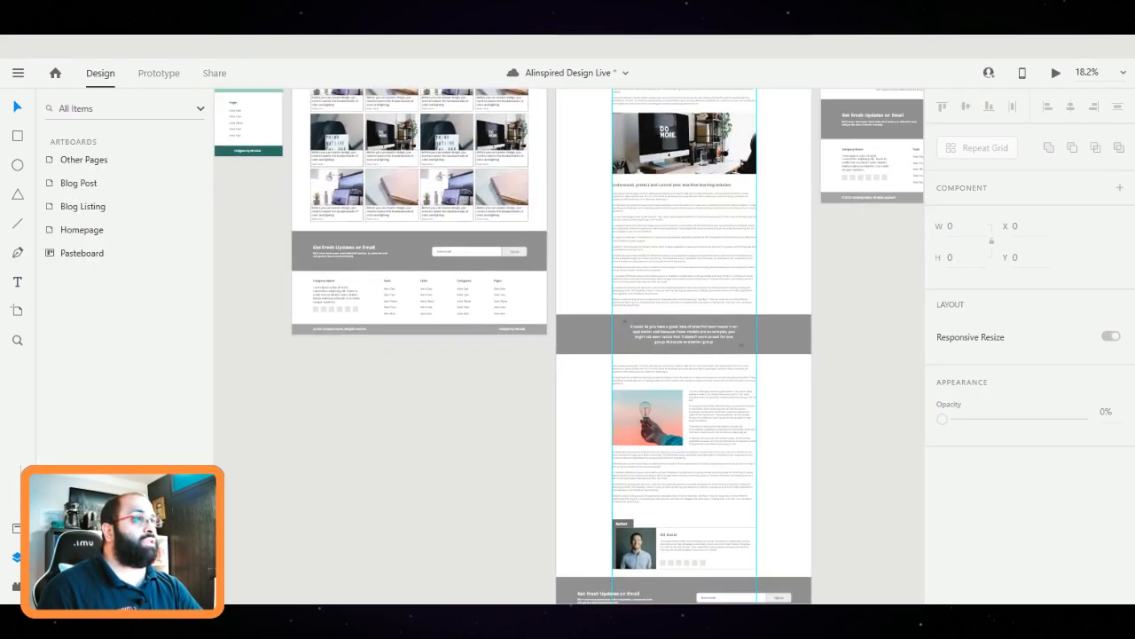
left_click_drag(259, 374, 523, 239)
key("Escape")
Delete the old grey footer below the related articles on the Blog Post artboard
scroll(524, 244, "down", 6)
scroll(685, 346, "down", 3)
left_click_drag(851, 503, 523, 414)
key("Delete")
scroll(685, 346, "up", 8)
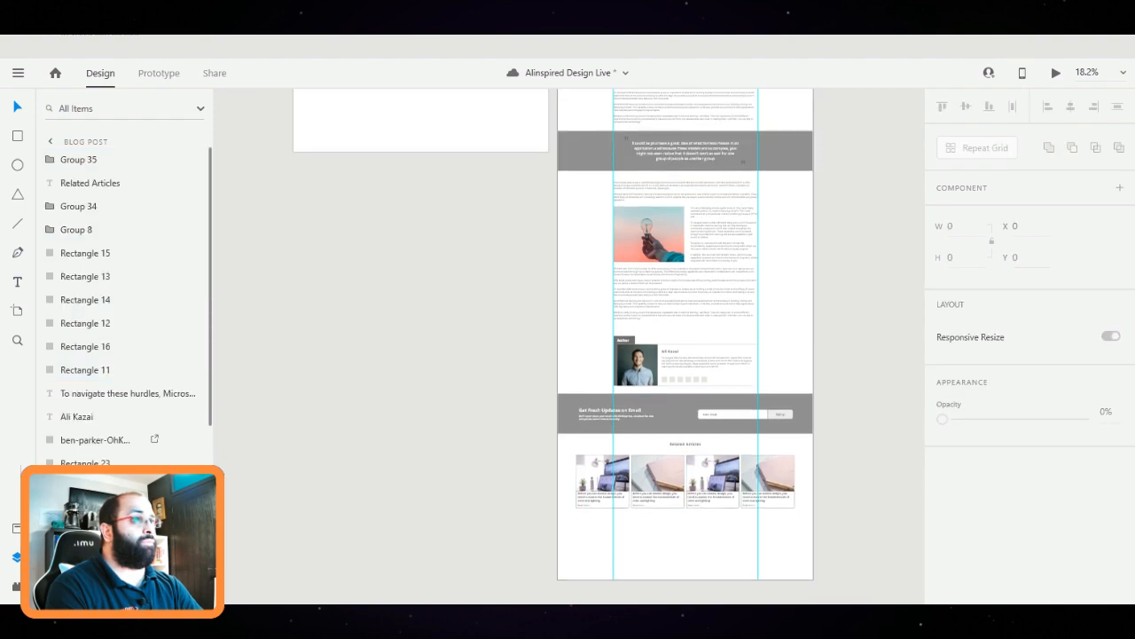
Delete the old grey email signup section and footer from the Other Pages artboard
left_click_drag(900, 240, 854, 162)
key("Escape")
scroll(568, 346, "right", 1)
scroll(745, 310, "right", 5)
left_click_drag(745, 310, 494, 162)
key("Delete")
scroll(567, 345, "left", 8)
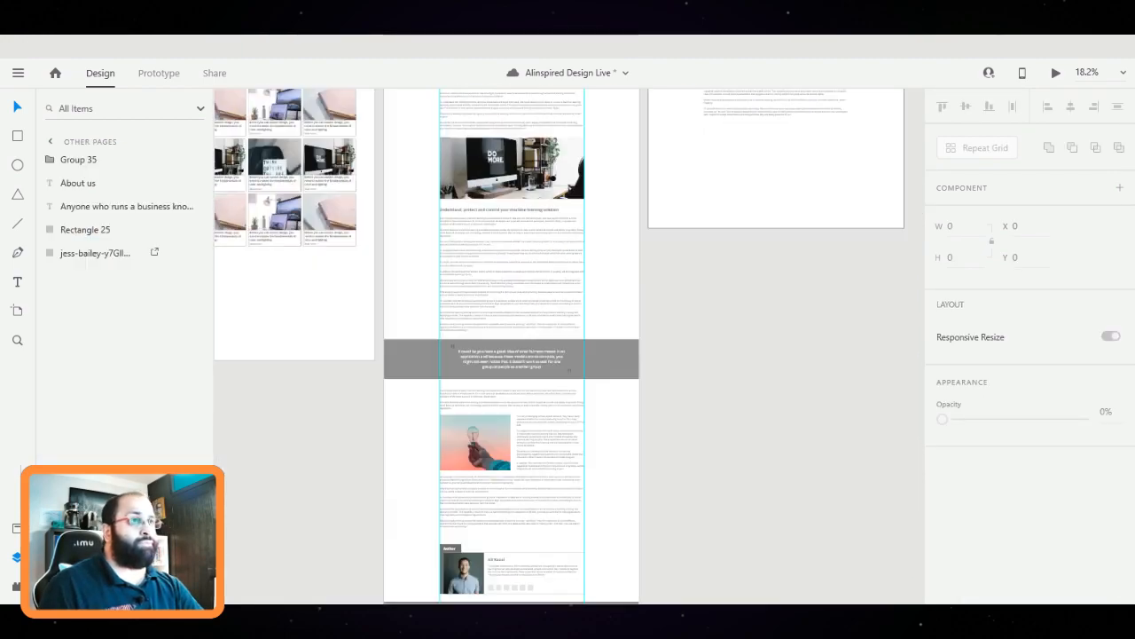
Copy the Homepage's green email section and footer into Blog Listing, placing them at the artboard's bottom edge at Y 2376
scroll(568, 346, "up", 2)
left_click_drag(385, 326, 676, 201)
scroll(568, 346, "down", 4)
scroll(568, 346, "right", 5)
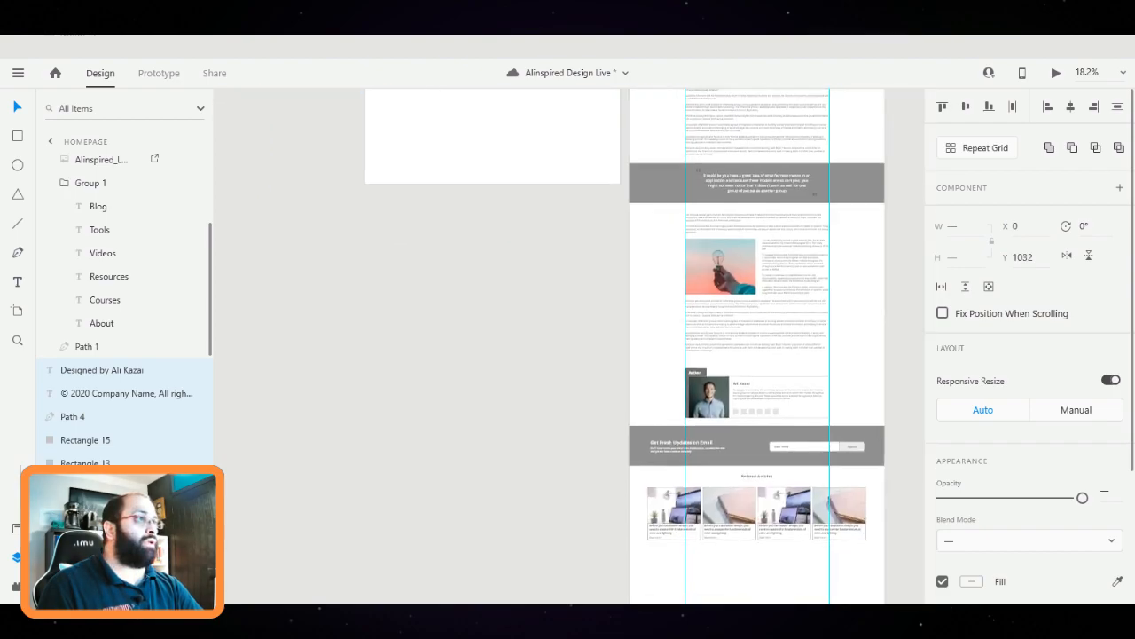
scroll(568, 346, "up", 2)
left_click(431, 293)
key("ctrl+v")
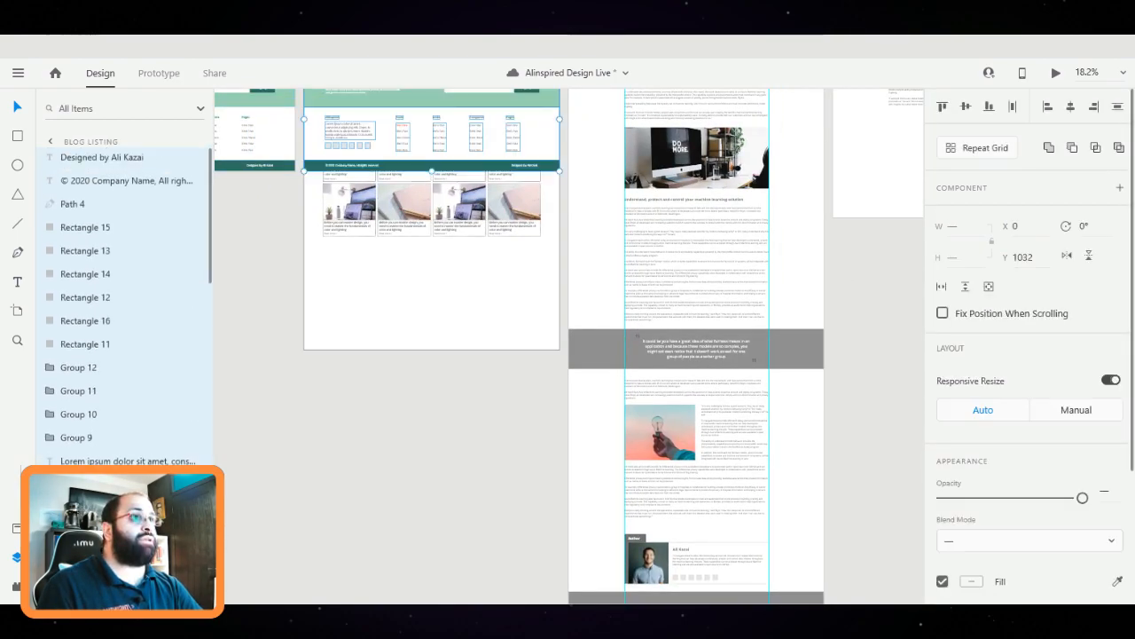
left_click_drag(431, 134, 431, 313)
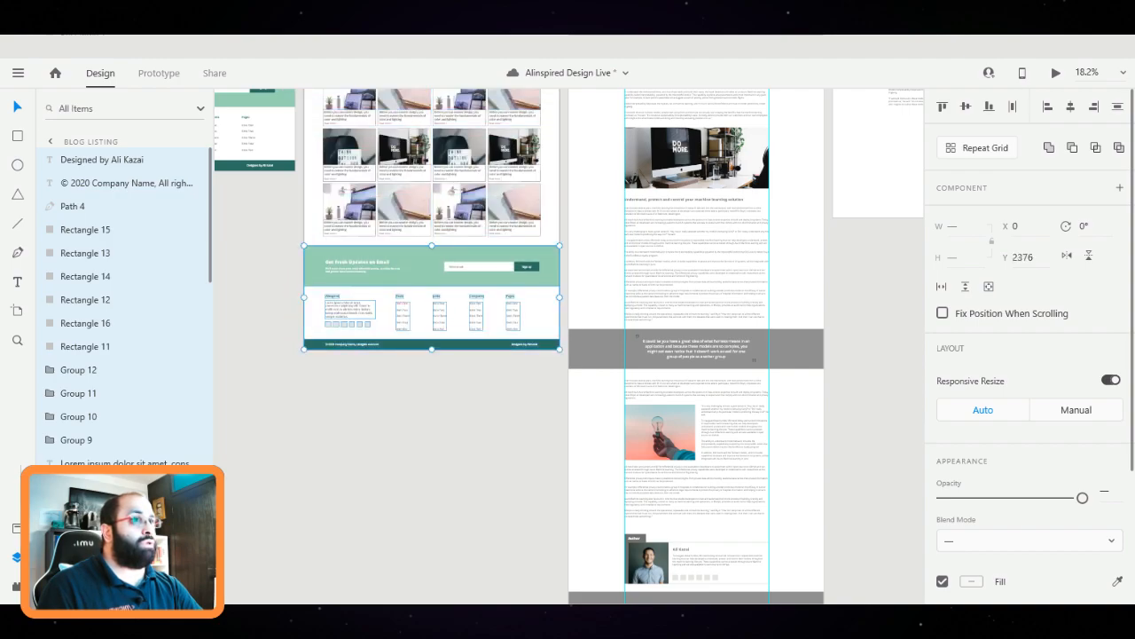
key("Escape")
Paste the green email section and footer into Other Pages and move them to the artboard's bottom edge at Y 1383
scroll(568, 346, "down", 4)
scroll(568, 346, "right", 2)
scroll(568, 346, "down", 2)
scroll(568, 346, "up", 8)
scroll(568, 346, "right", 5)
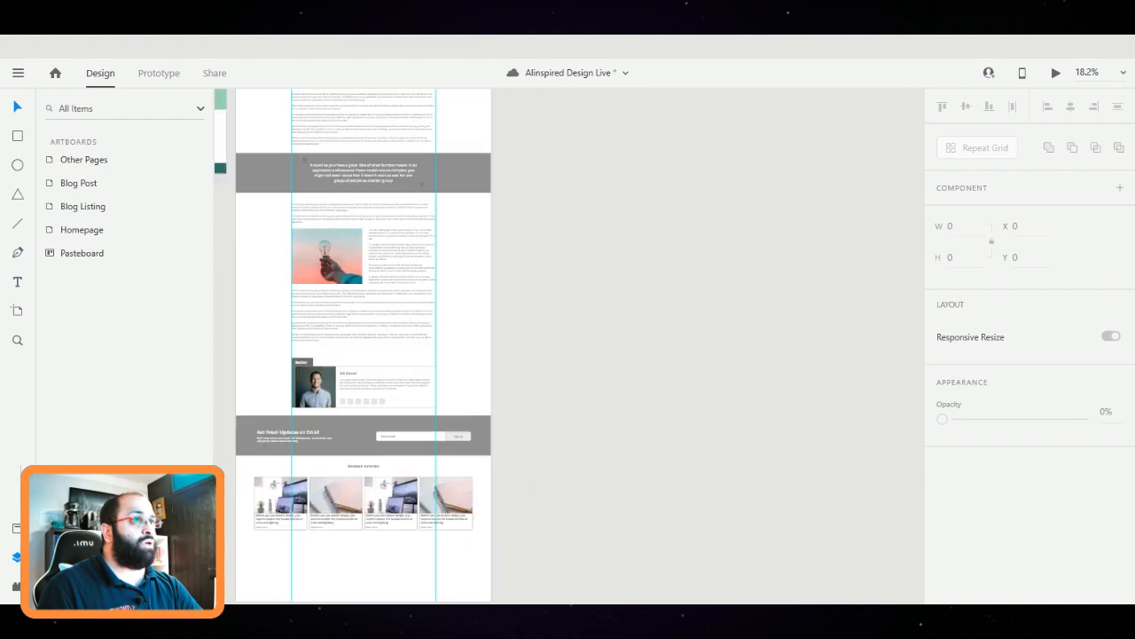
scroll(567, 346, "left", 1)
left_click(475, 311)
key("ctrl+v")
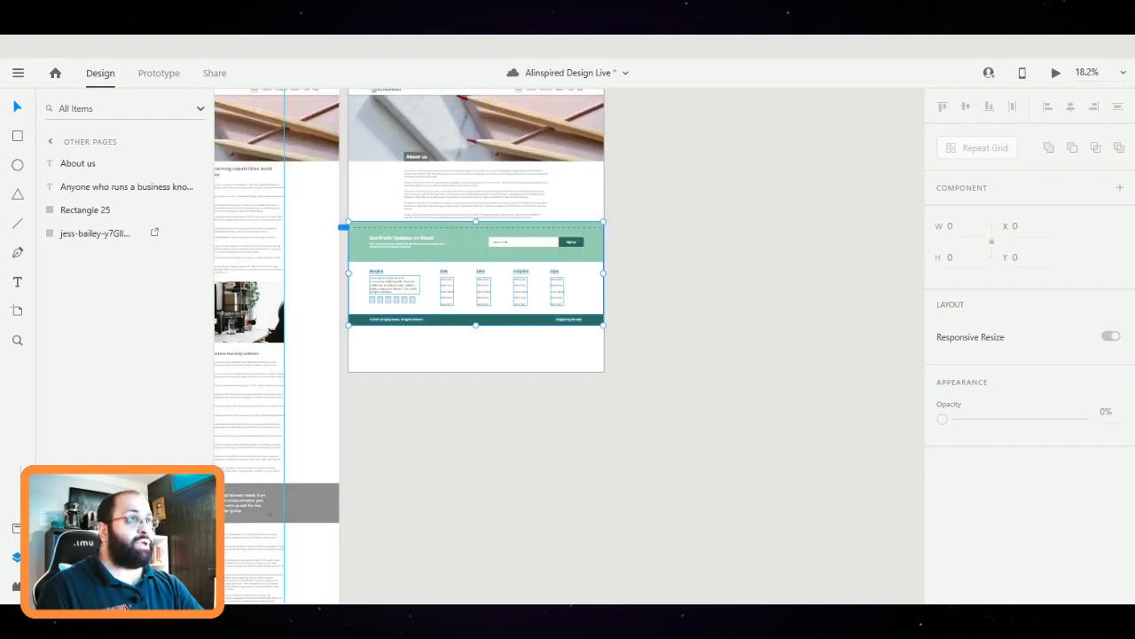
left_click_drag(475, 266, 475, 316)
mouse_move(398, 346)
left_mouse_down()
mouse_move(398, 336)
mouse_move(398, 352)
left_mouse_up()
scroll(397, 341, "up", 5)
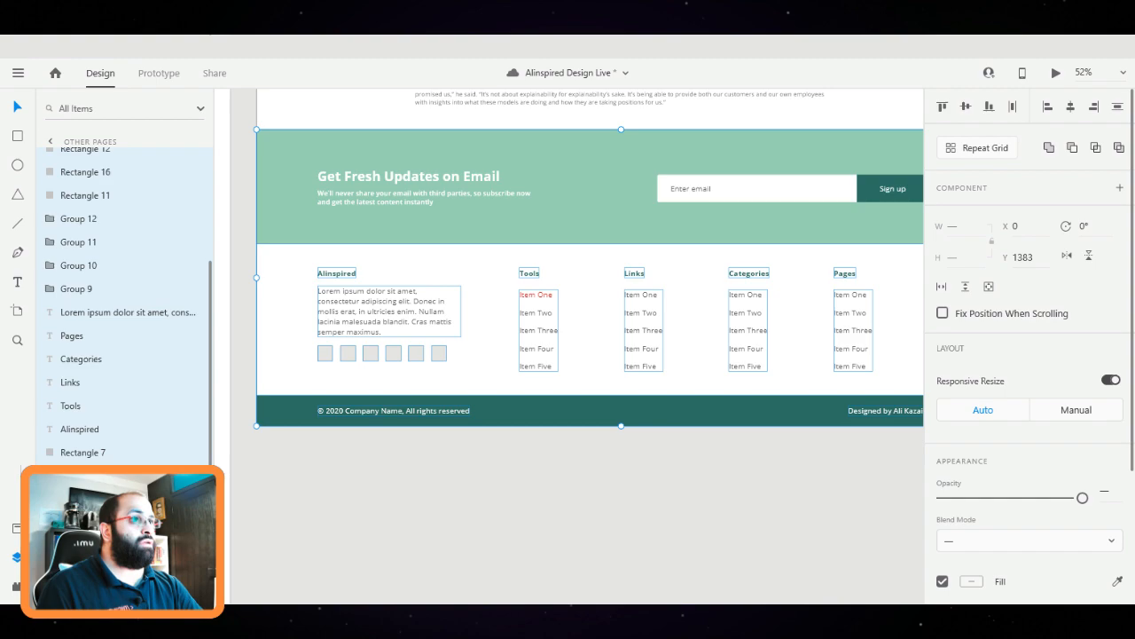
key("Escape")
Copy only the footer and copyright bar from Other Pages into Blog Post, placing them at the bottom edge at Y 5894
scroll(519, 461, "down", 2)
left_click_drag(884, 450, 320, 302)
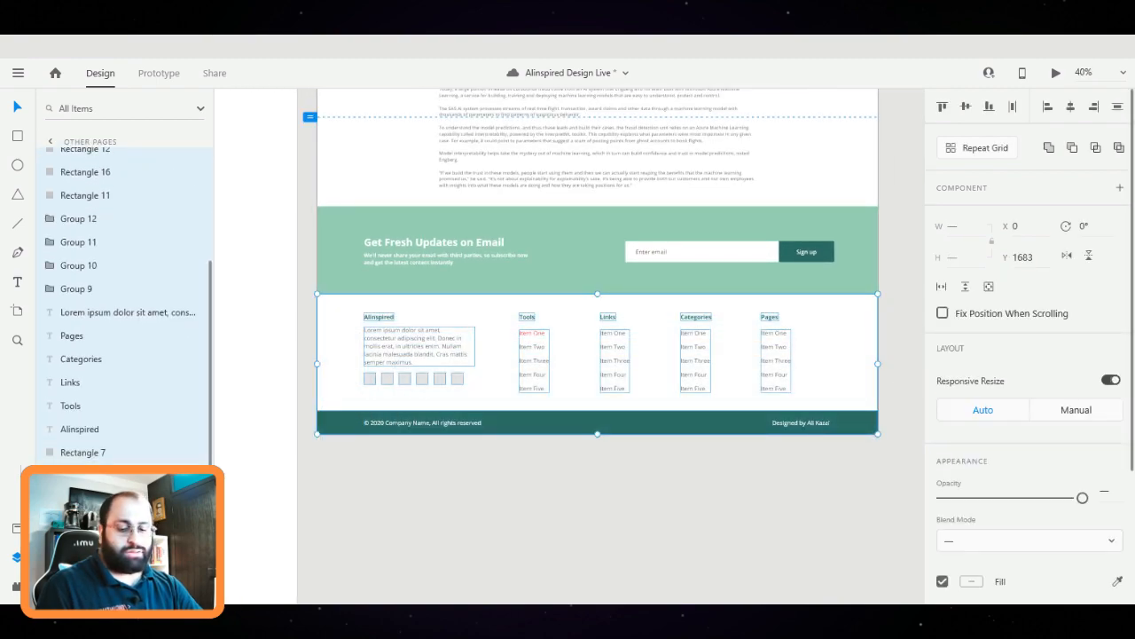
key("ctrl+v")
key("ctrl+z")
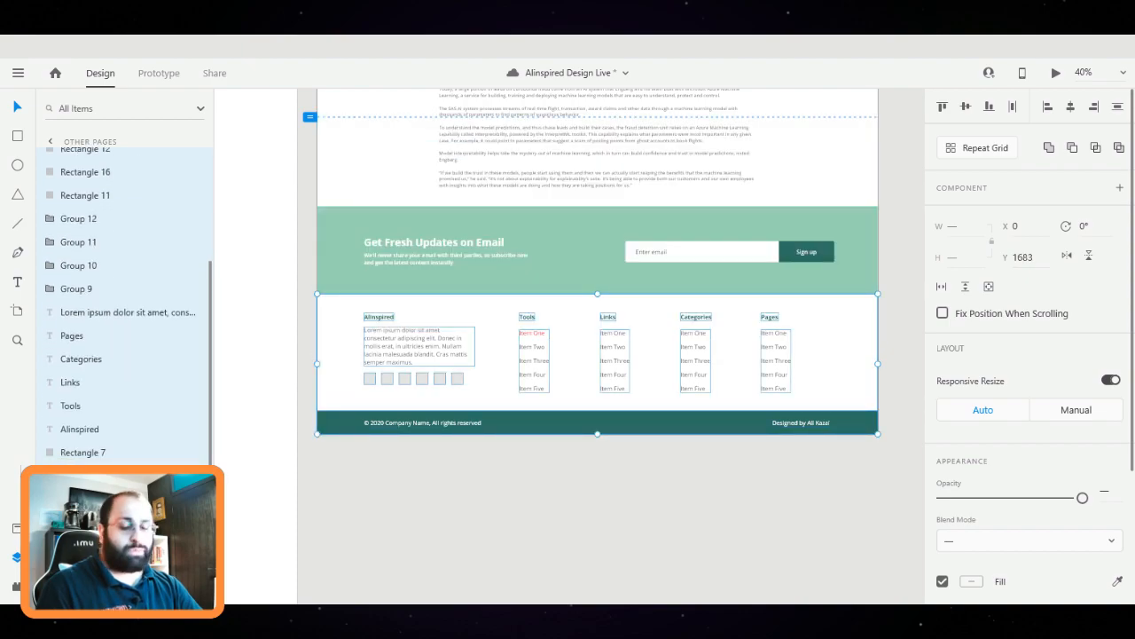
scroll(570, 346, "down", 12)
scroll(570, 346, "left", 5)
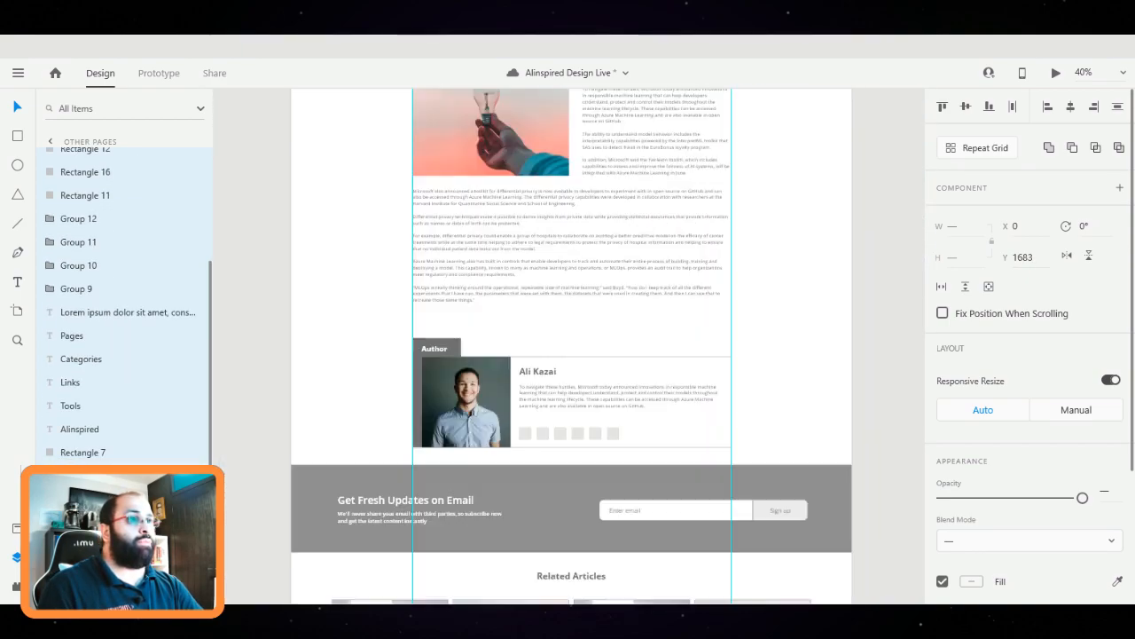
scroll(515, 275, "down", 5)
key("ctrl+v")
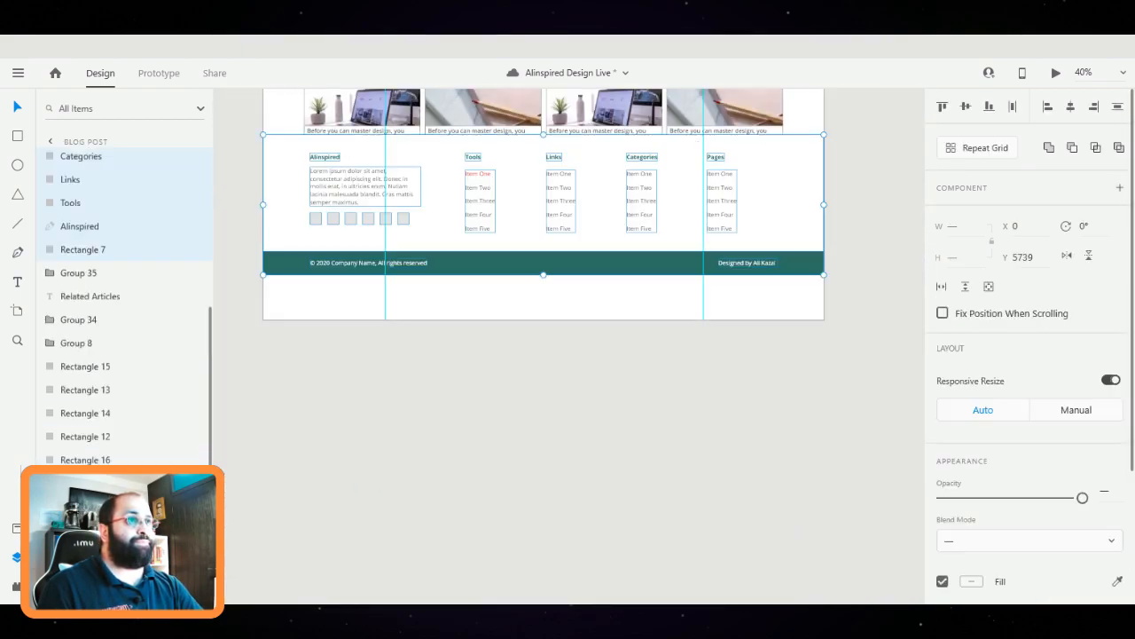
left_click_drag(515, 204, 515, 249)
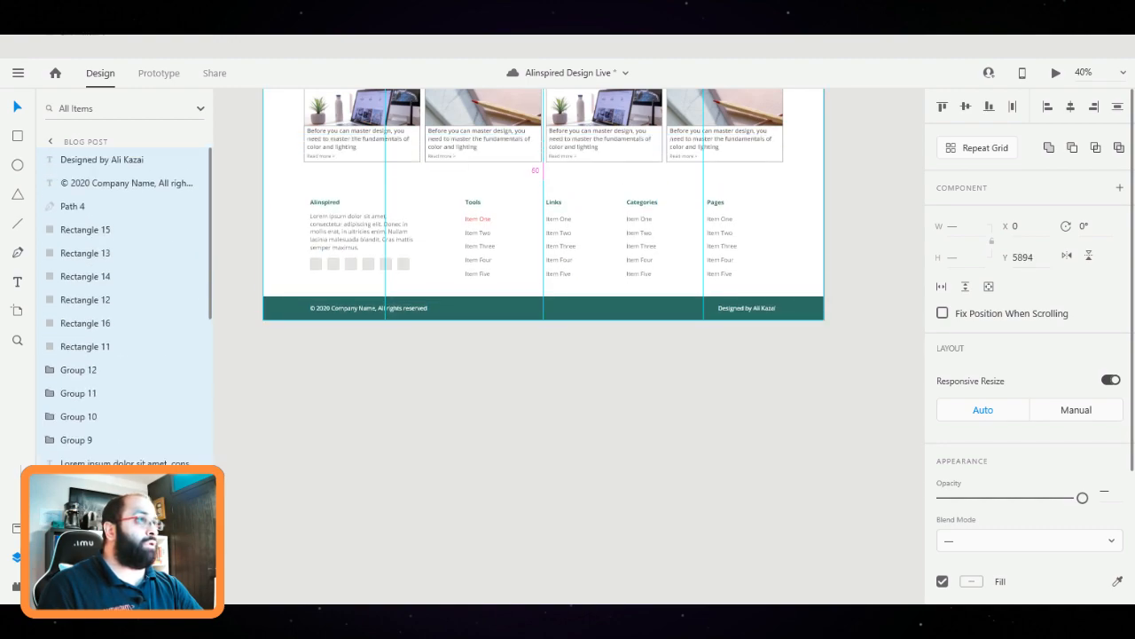
Copy the green email signup section without the footer from the Other Pages artboard
scroll(570, 346, "up", 12)
scroll(569, 346, "right", 7)
scroll(570, 346, "up", 4)
key("Escape")
left_click(493, 182)
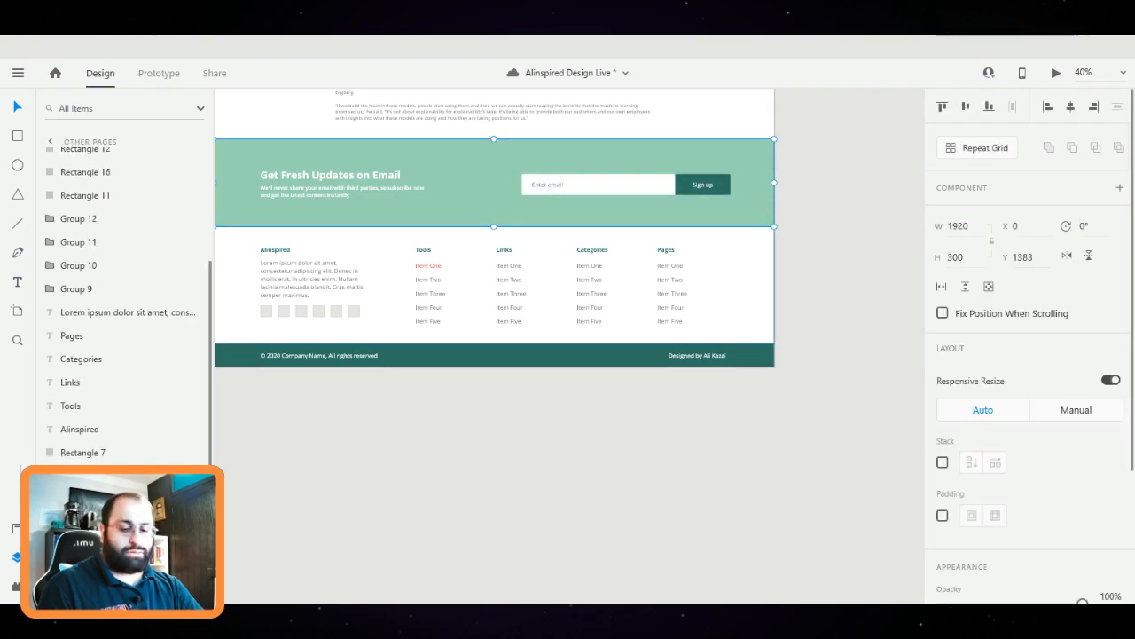
scroll(716, 277, "down", 5)
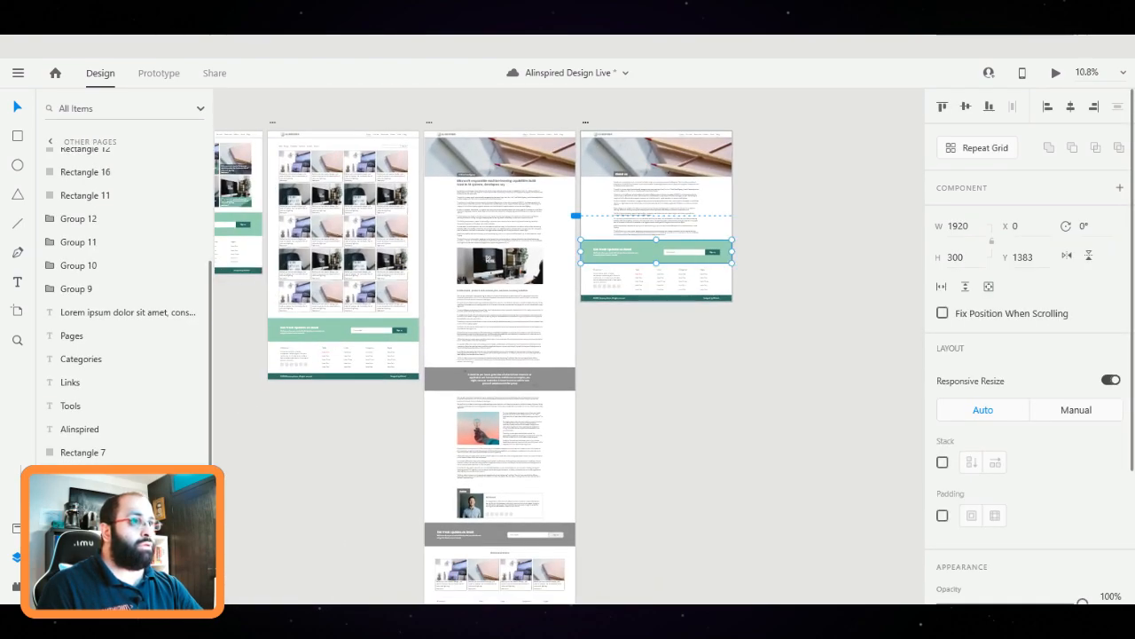
Replace the grey email signup section above Related Articles on Blog Post with the copied green section
key("Escape")
scroll(560, 543, "up", 5)
scroll(568, 346, "down", 2)
scroll(568, 346, "left", 3)
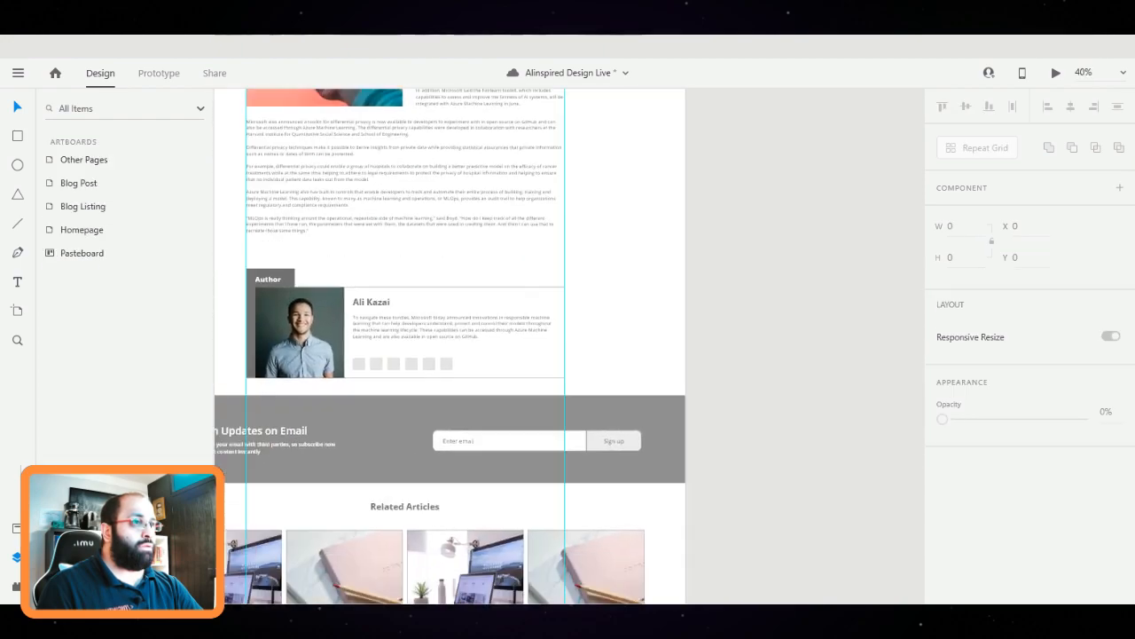
left_click_drag(852, 438, 235, 392)
key("Delete")
key("ctrl+v")
left_click_drag(530, 346, 530, 412)
key("Escape")
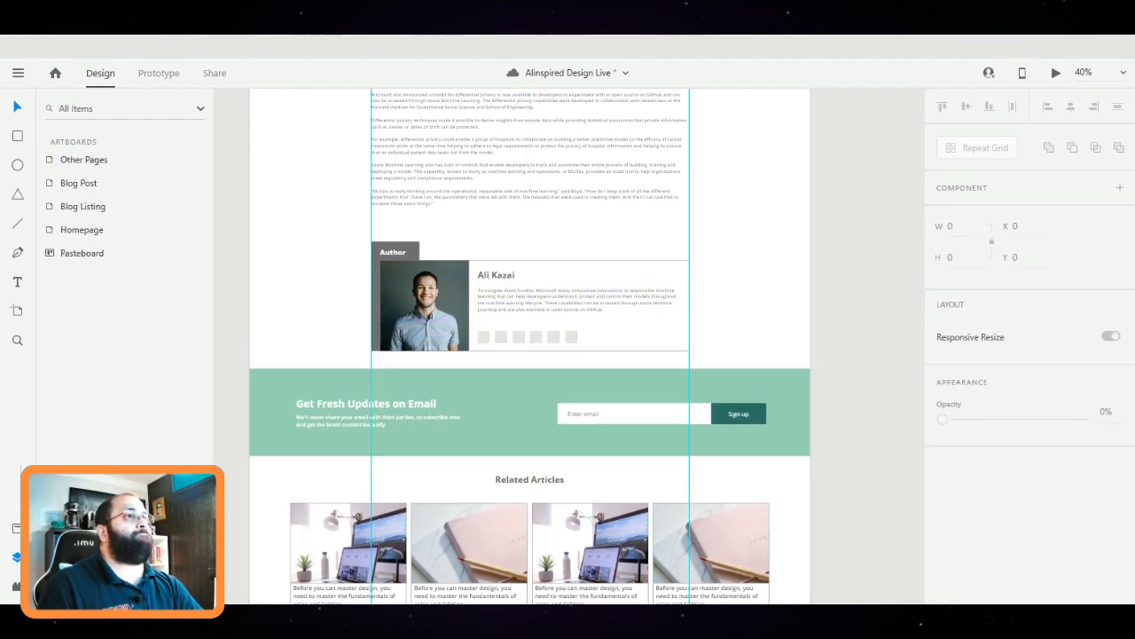
Review the replaced email sections and footers across the artboards and save the document
scroll(618, 332, "down", 4)
scroll(567, 346, "up", 3)
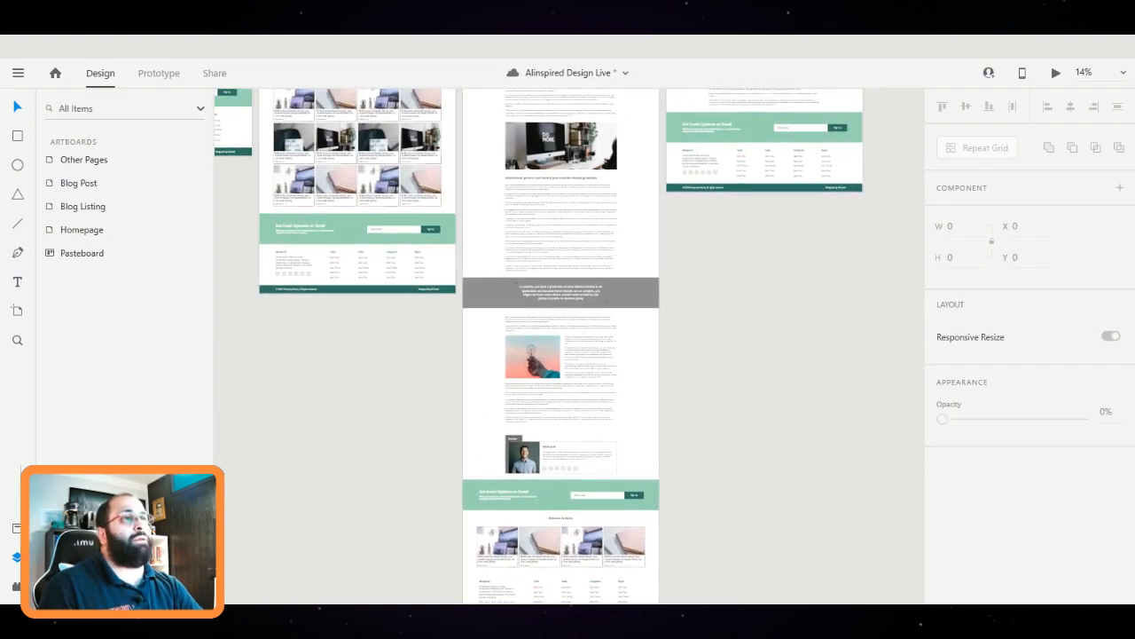
left_click_drag(358, 264, 310, 159)
scroll(514, 302, "down", 3)
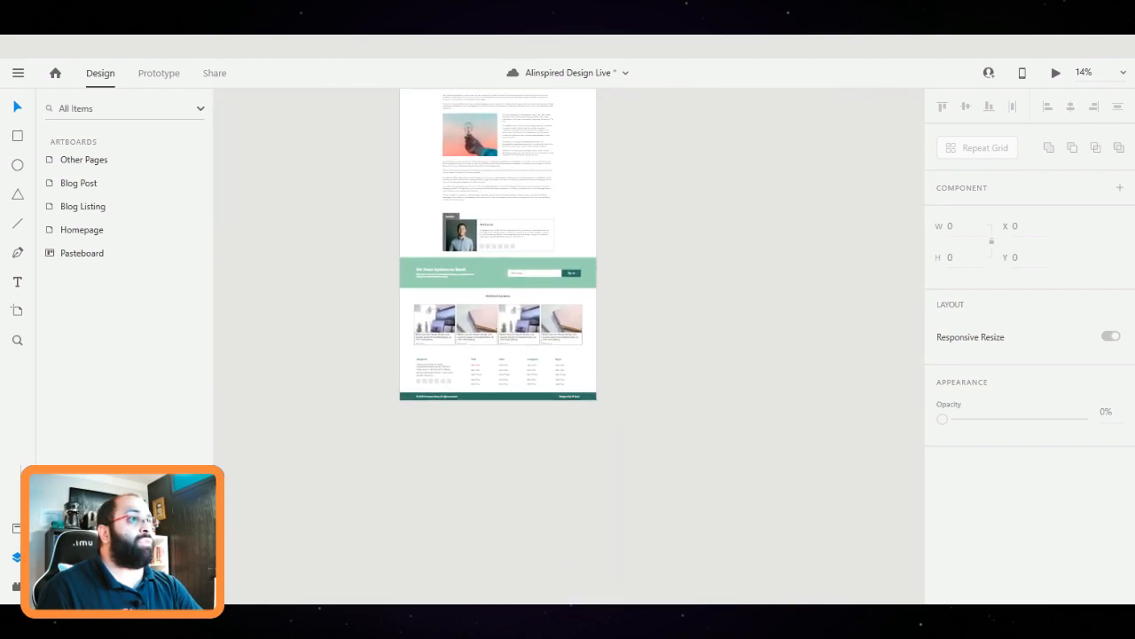
scroll(566, 341, "up", 3)
left_click_drag(432, 355, 578, 338)
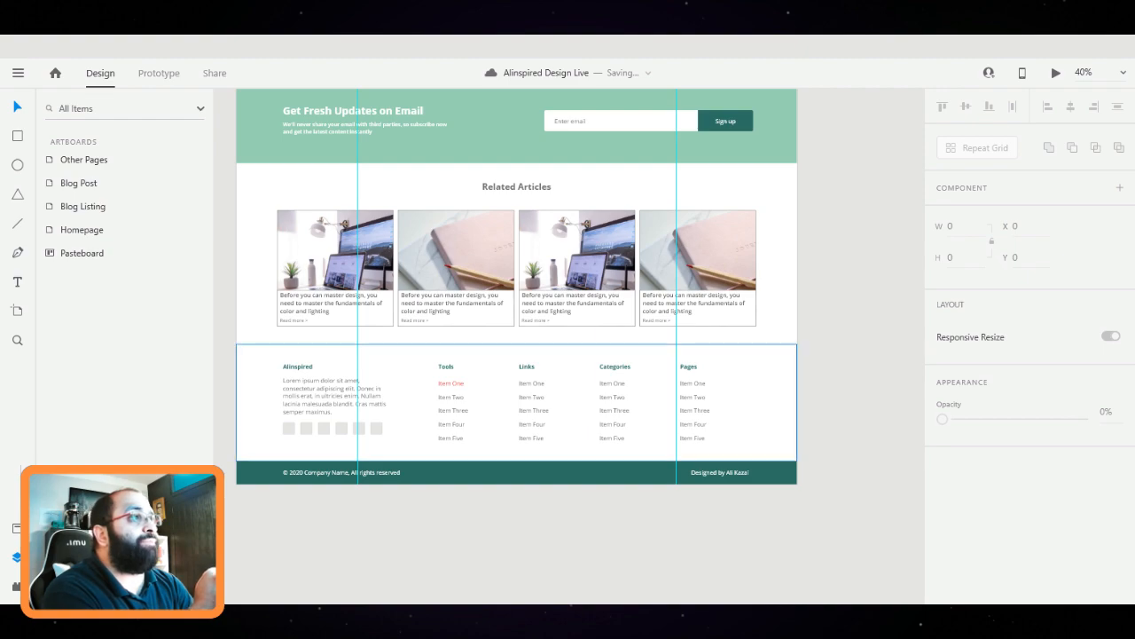
Turn on a shadow for the white footer background rectangle on Blog Post, with X 0, Y 3 and blur 6
left_click(412, 402)
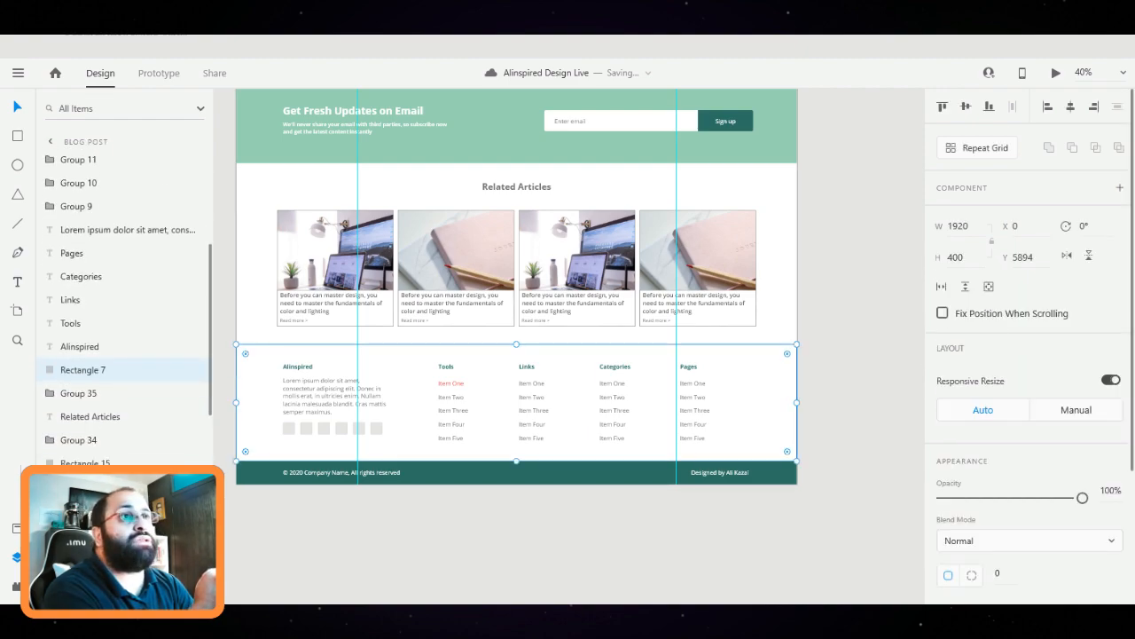
scroll(517, 284, "down", 3)
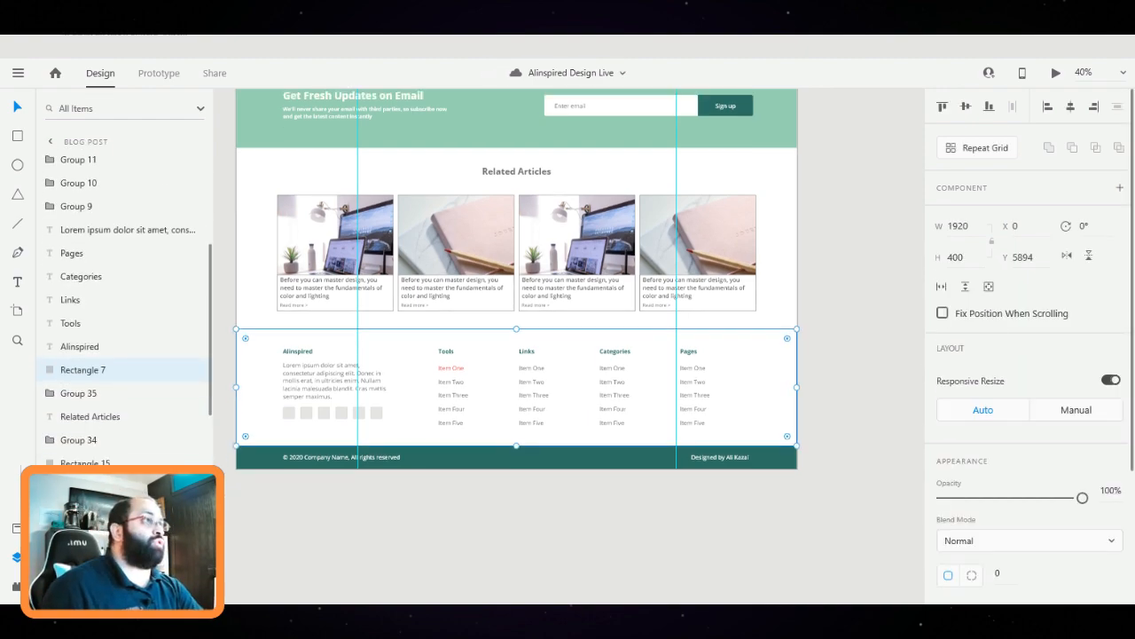
scroll(1029, 355, "down", 3)
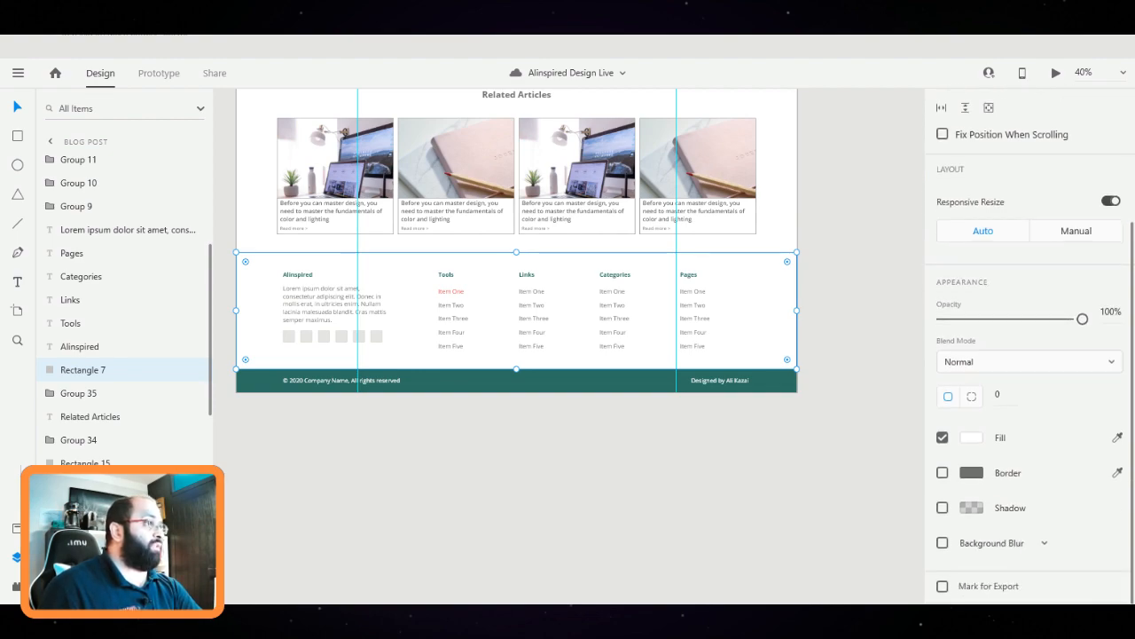
left_click(942, 508)
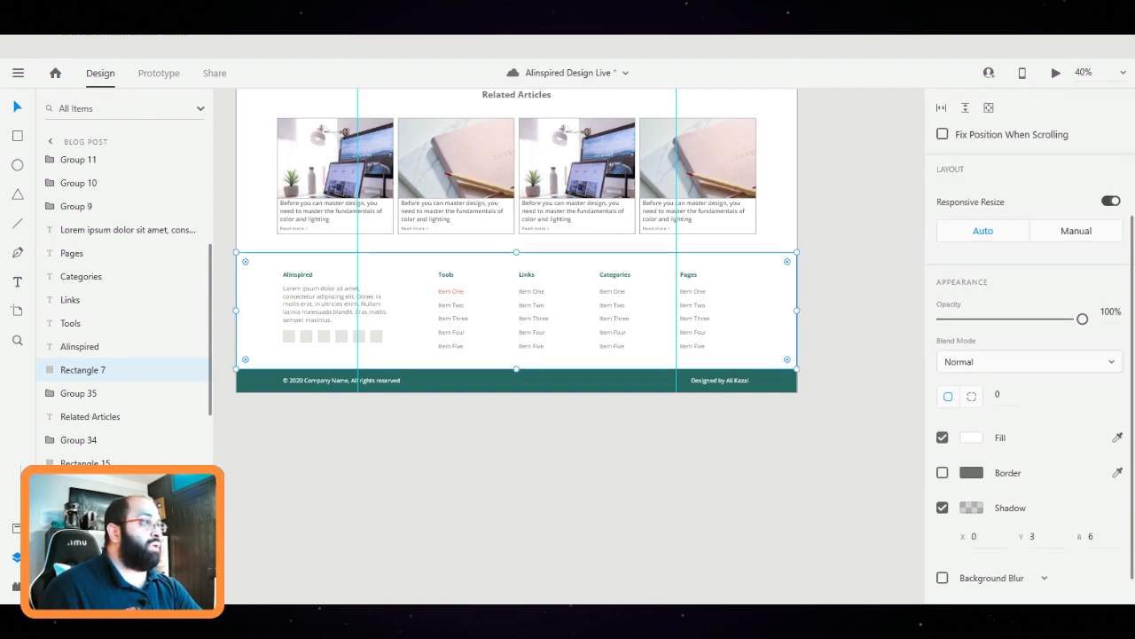
Set the shadow of the white footer background rectangle on the Blog Post page to Y -6 and blur 10
scroll(942, 508, "down", 1)
left_click(1033, 501)
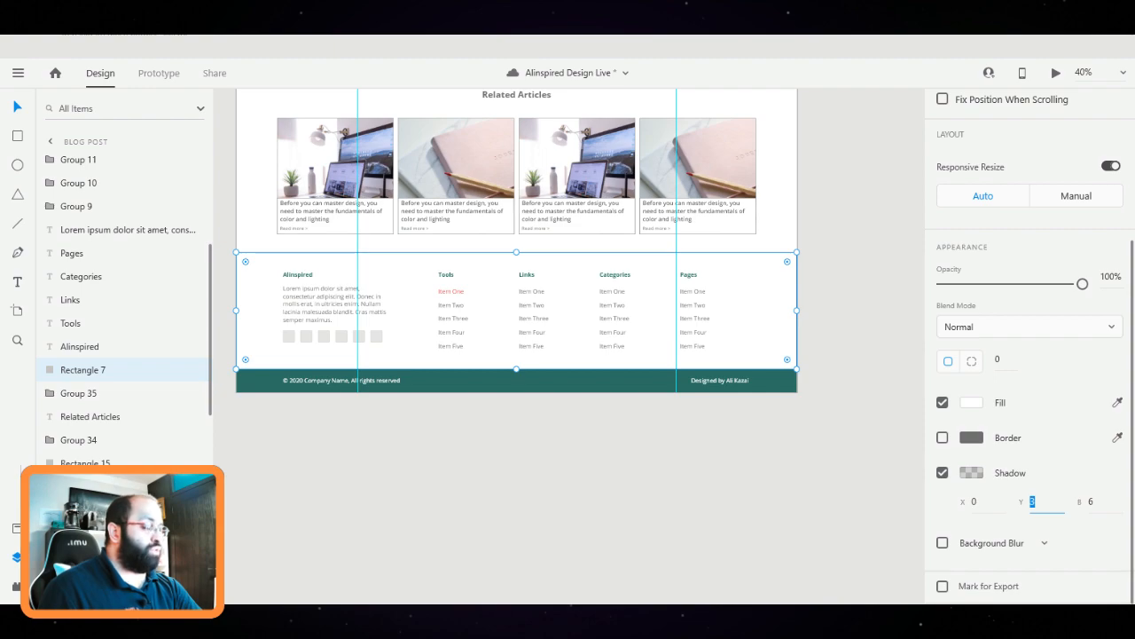
type("-6")
key("Tab")
type("10")
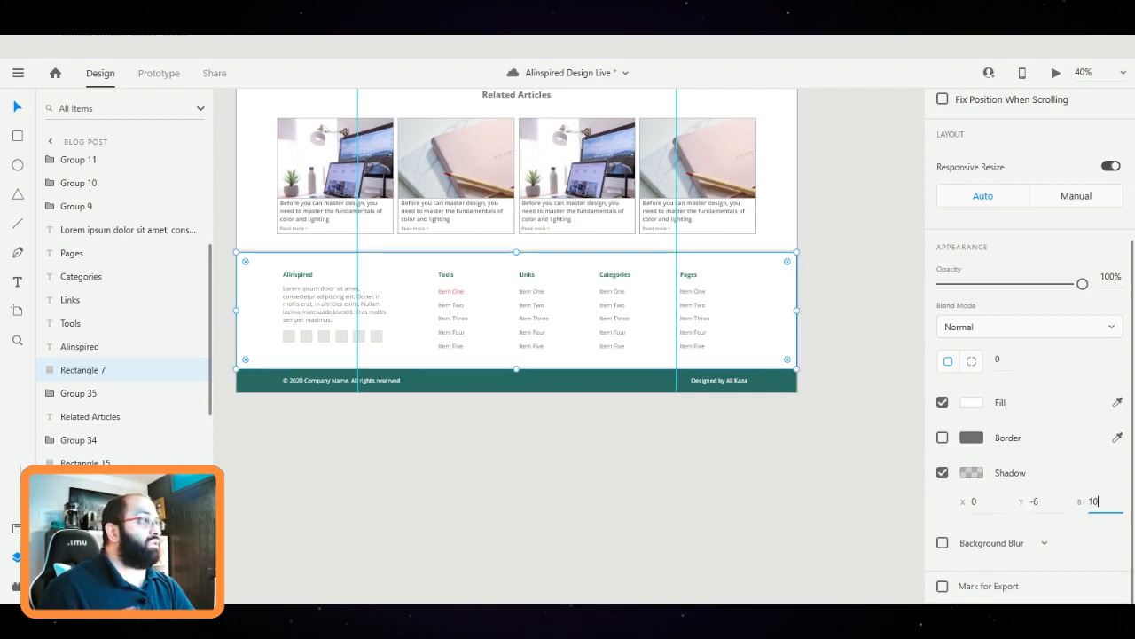
key("shift+Tab")
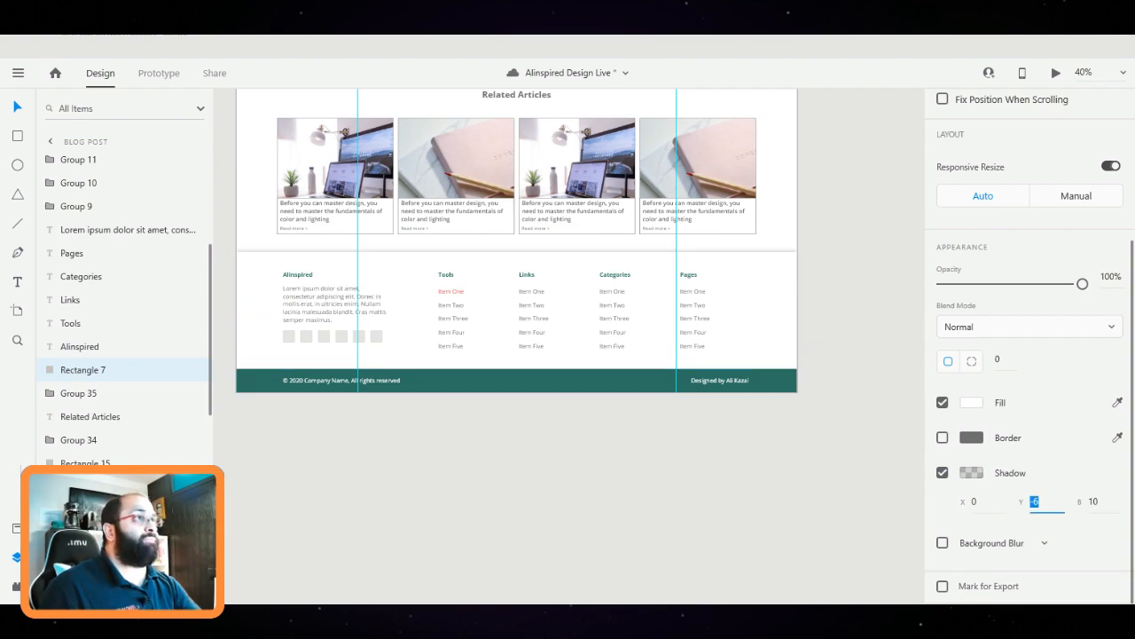
Widen the footer background rectangle symmetrically to 1956 so that it extends past both sides of the artboard
key("alt")
left_click_drag(796, 310, 803, 310)
key("Escape")
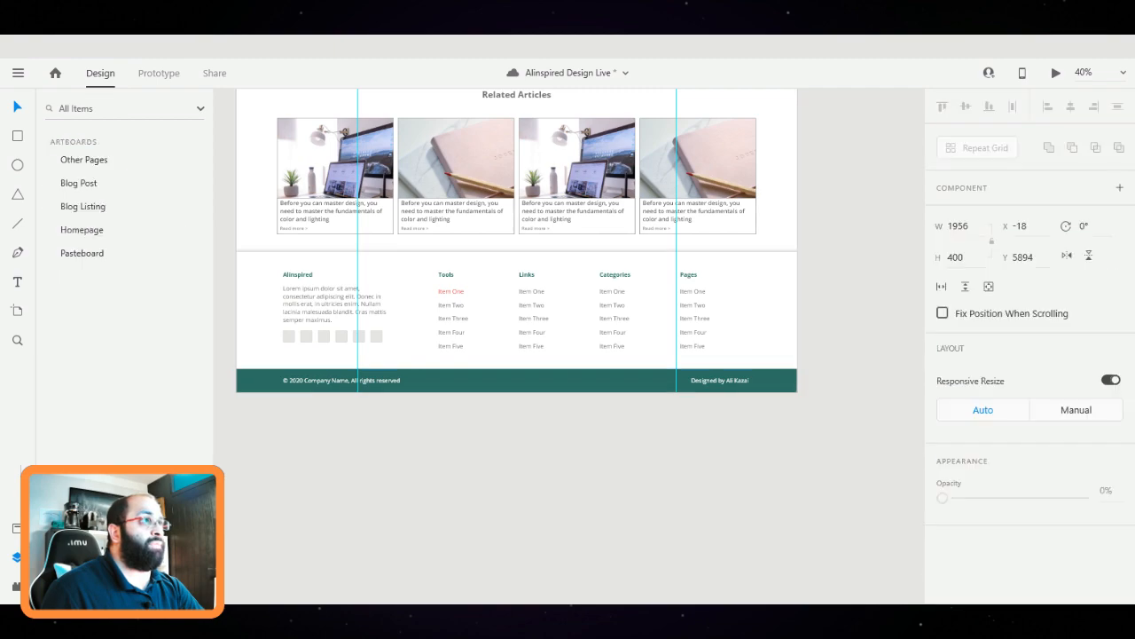
Look over the Homepage, Blog Listing, Blog Post and Other Pages artboards and save the document
scroll(633, 309, "down", 3)
scroll(628, 305, "down", 2)
left_click_drag(628, 305, 587, 501)
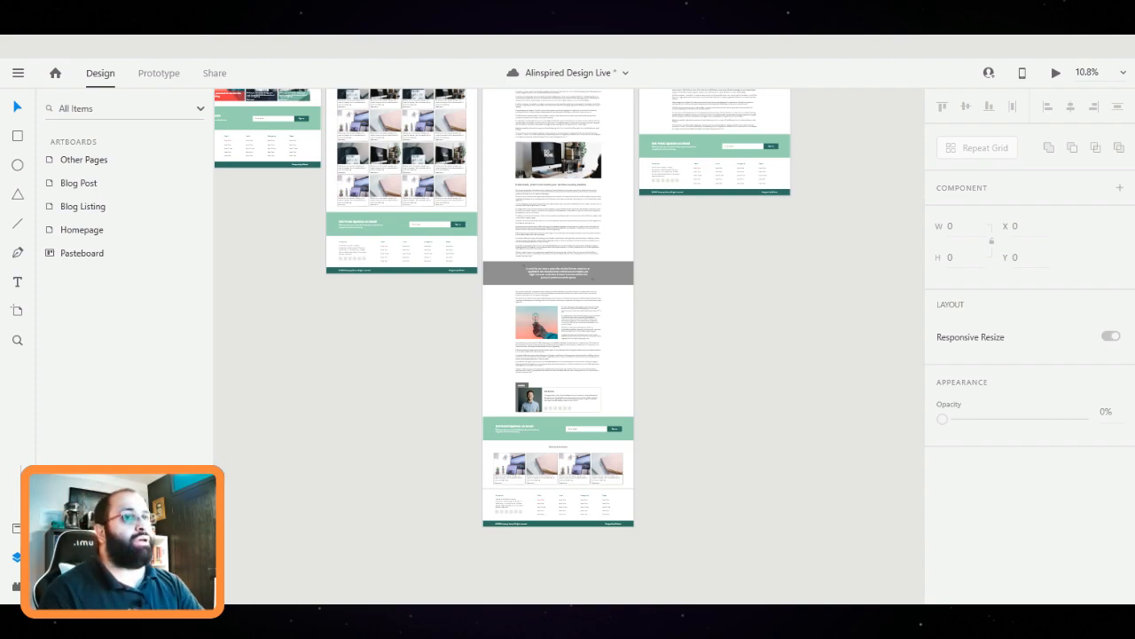
left_click_drag(569, 310, 658, 446)
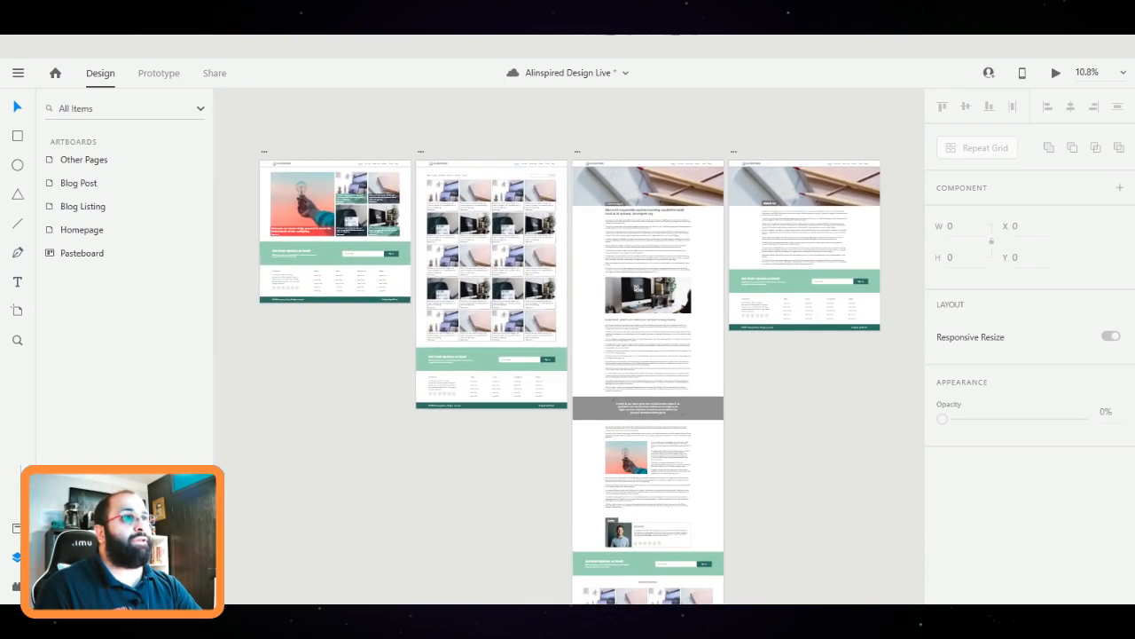
scroll(814, 405, "up", 2)
left_click_drag(631, 254, 912, 278)
left_click_drag(569, 310, 710, 426)
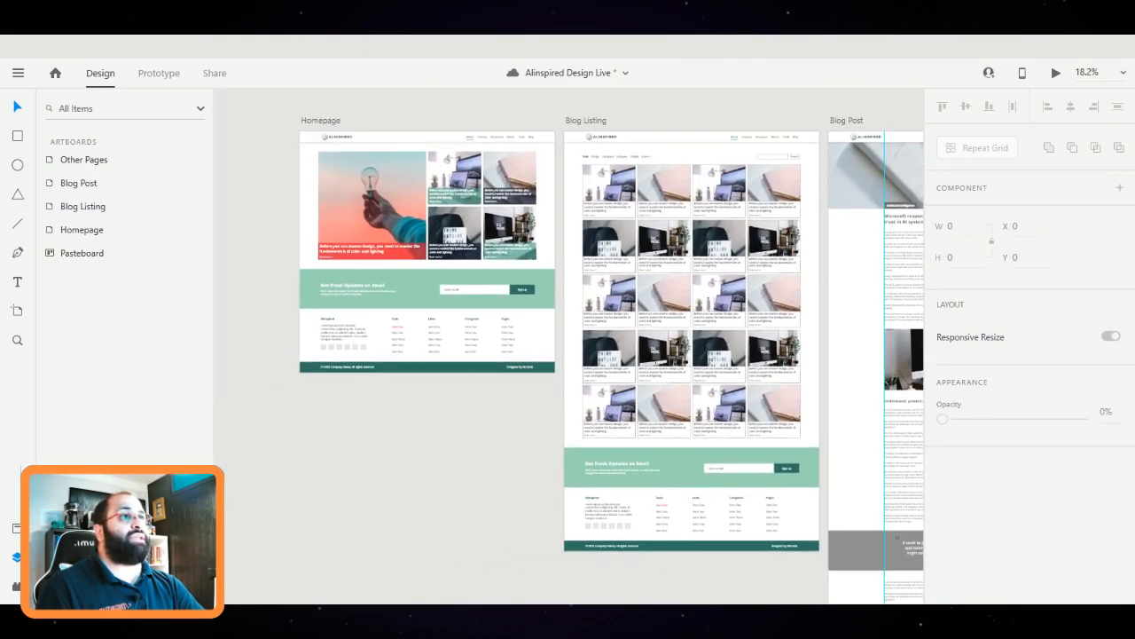
left_click_drag(666, 209, 476, 223)
scroll(475, 223, "up", 1)
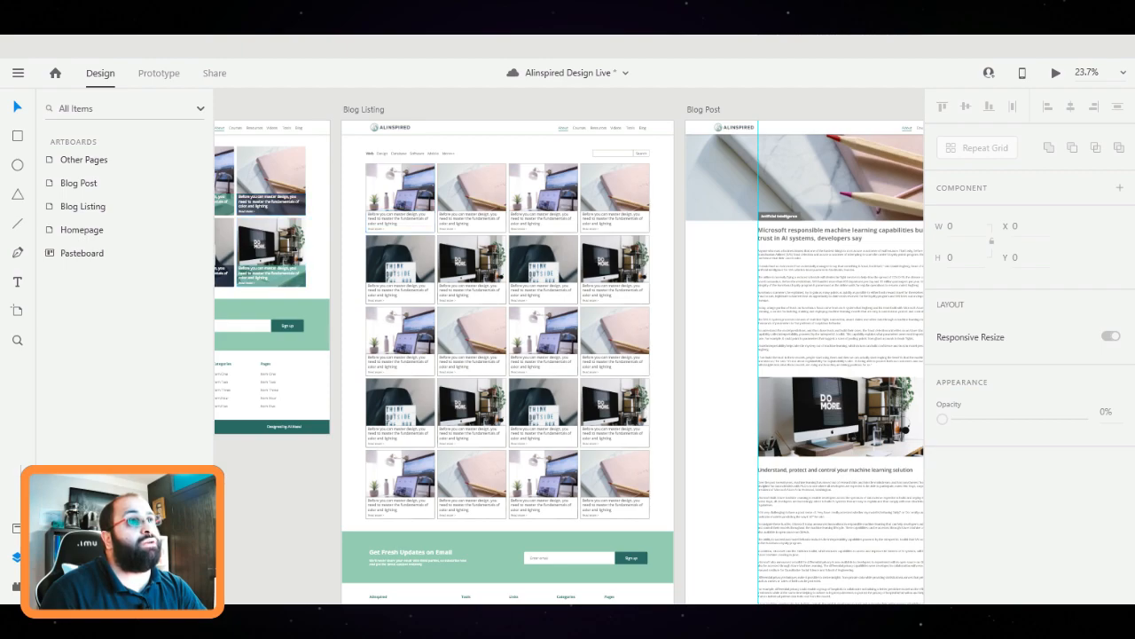
scroll(569, 361, "left", 5)
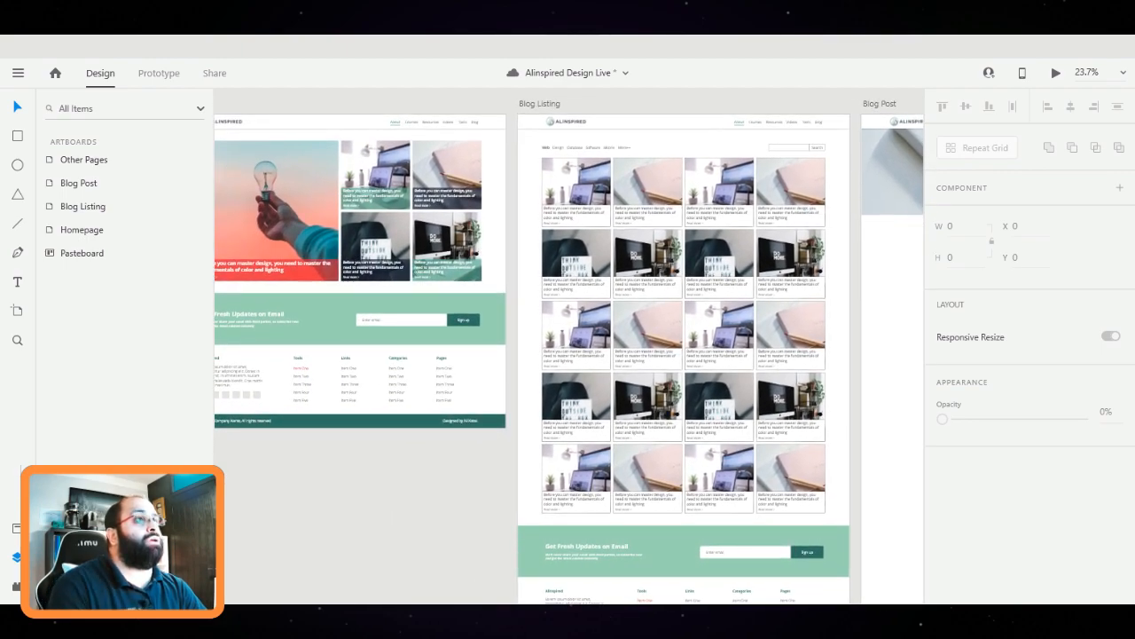
key("ctrl+s")
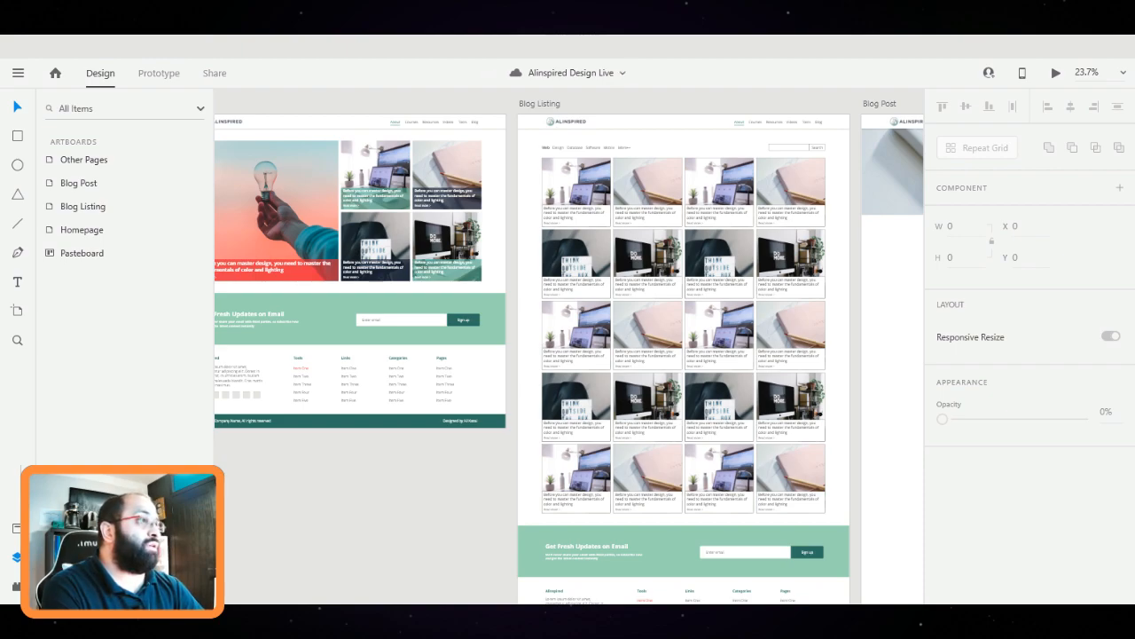
left_click_drag(844, 516, 526, 188)
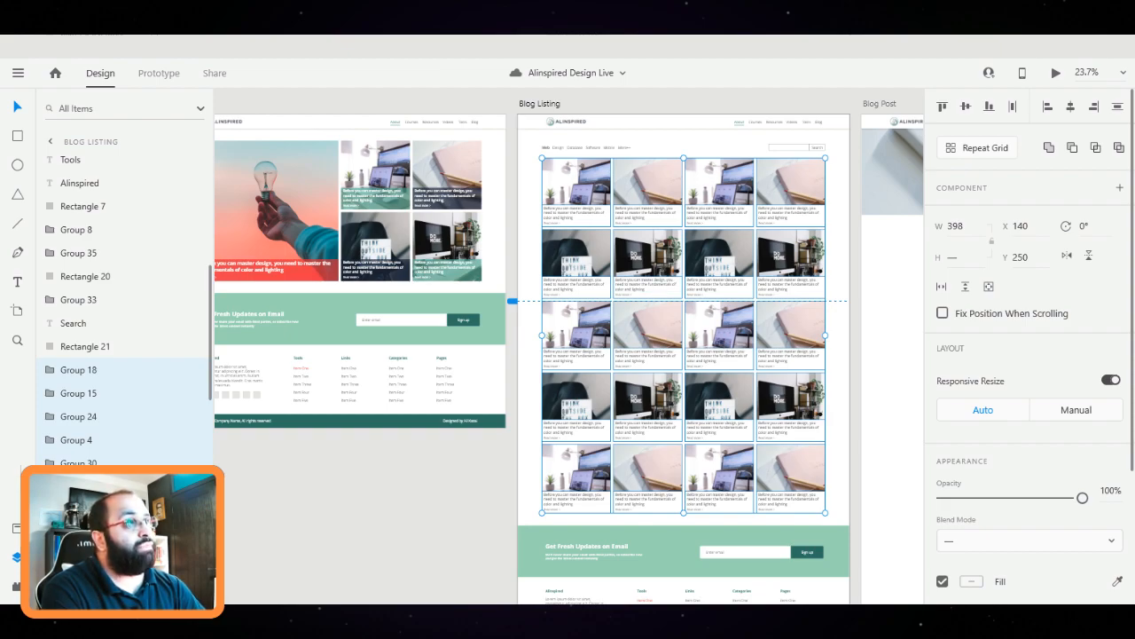
key("Delete")
left_click_drag(497, 163, 576, 245)
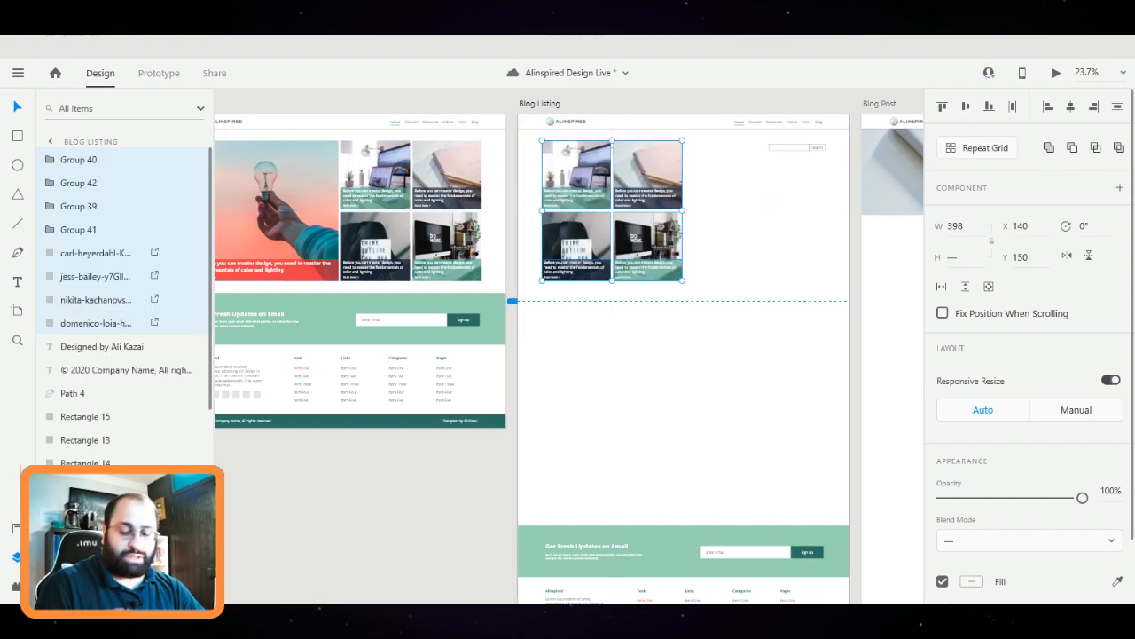
key("Delete")
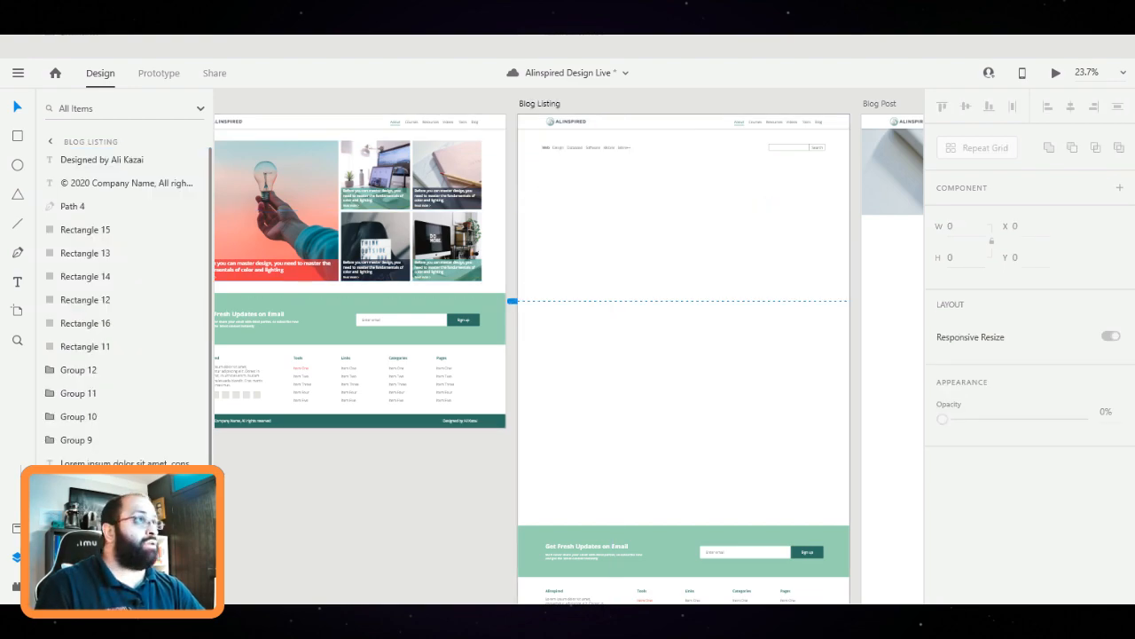
key("ctrl+z")
key("ctrl+z")
key("ctrl+z")
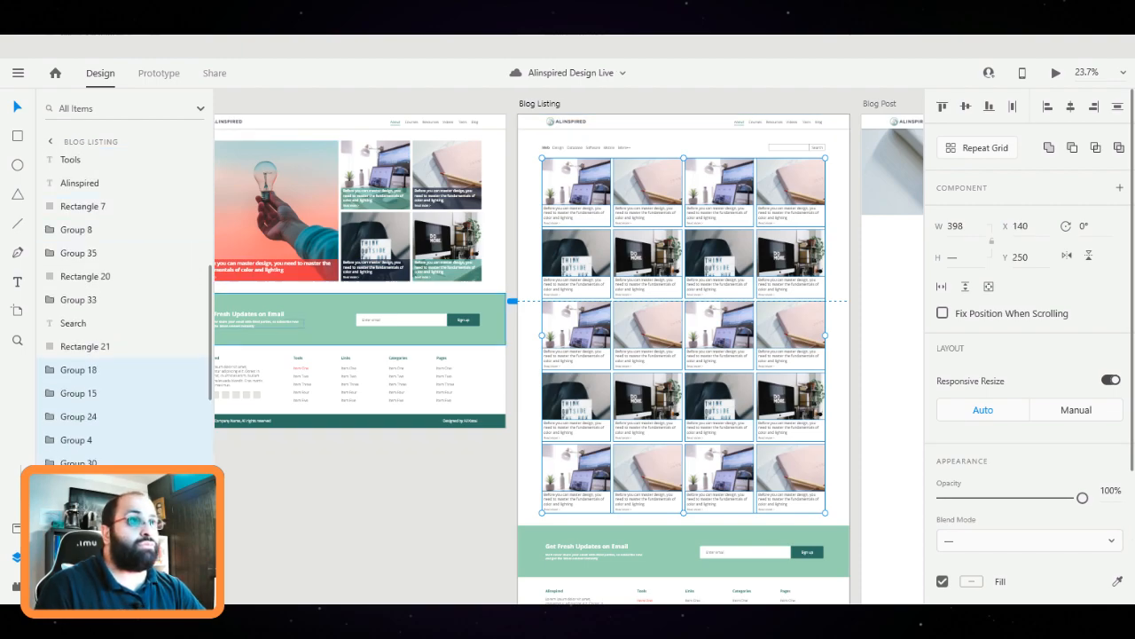
Place a vertical guide at the left edge and a horizontal guide at the top edge of the Blog Listing card grid
left_click_drag(519, 291, 542, 295)
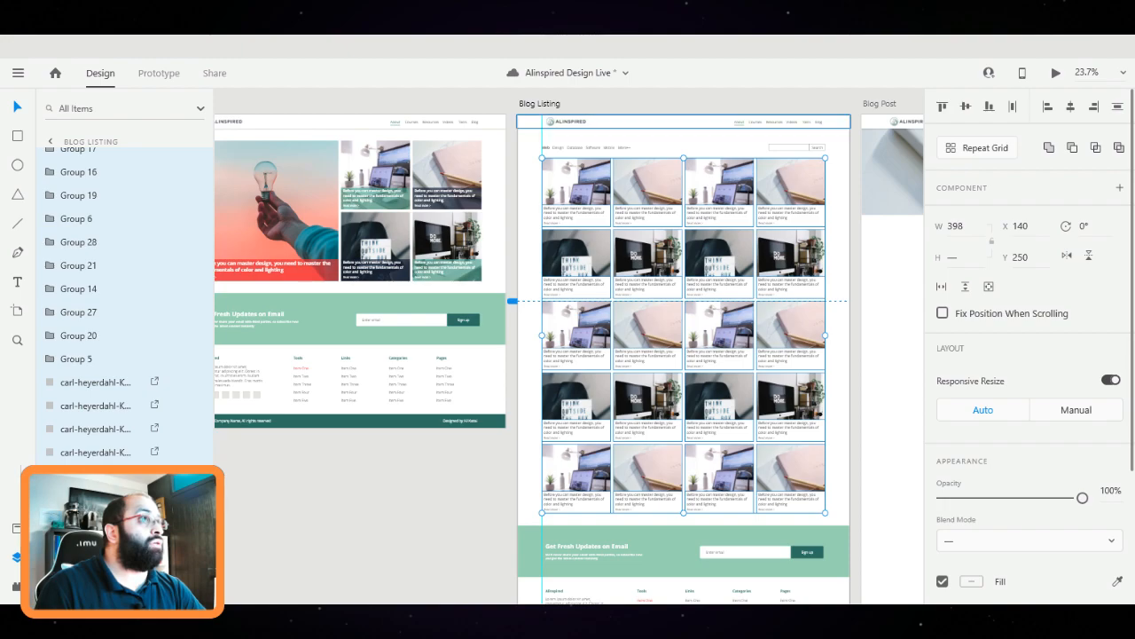
left_click_drag(624, 114, 624, 158)
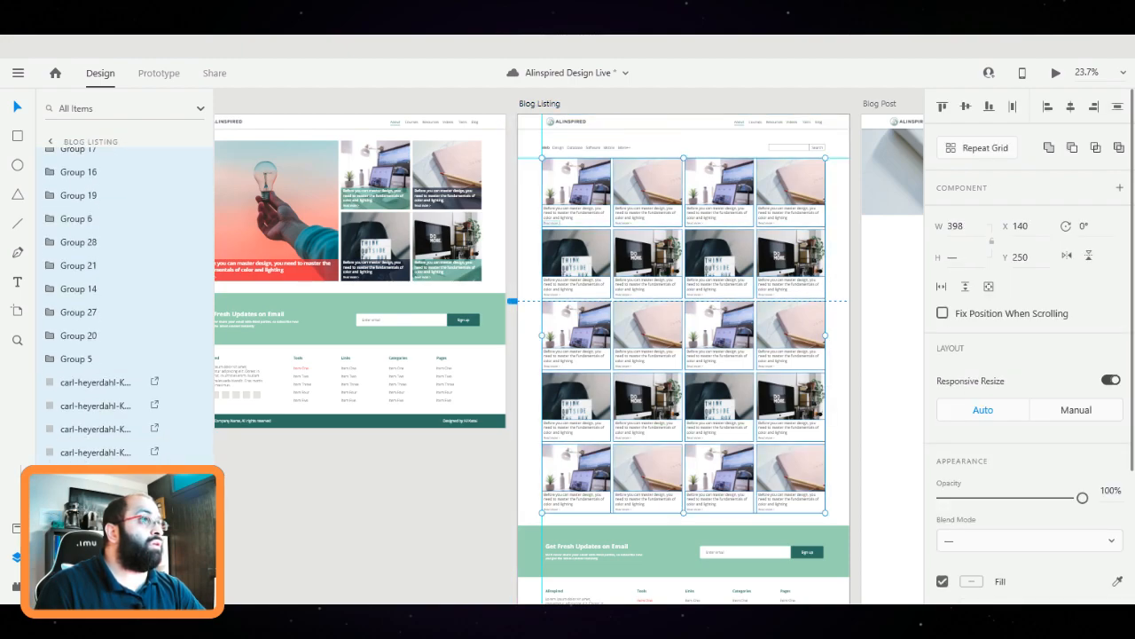
Replace the Blog Listing cards with copies of the four small Homepage cards, positioned at X 140, Y 250 where the guides cross
left_click_drag(842, 498, 576, 190)
key("Delete")
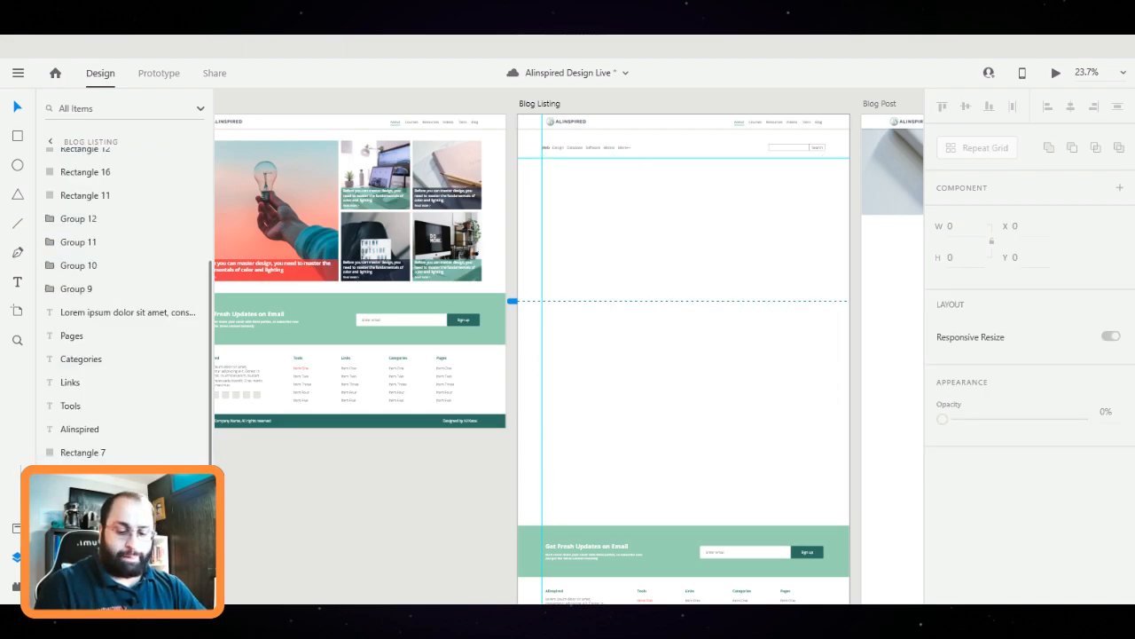
key("ctrl+v")
left_click_drag(577, 240, 577, 257)
scroll(704, 195, "up", 3)
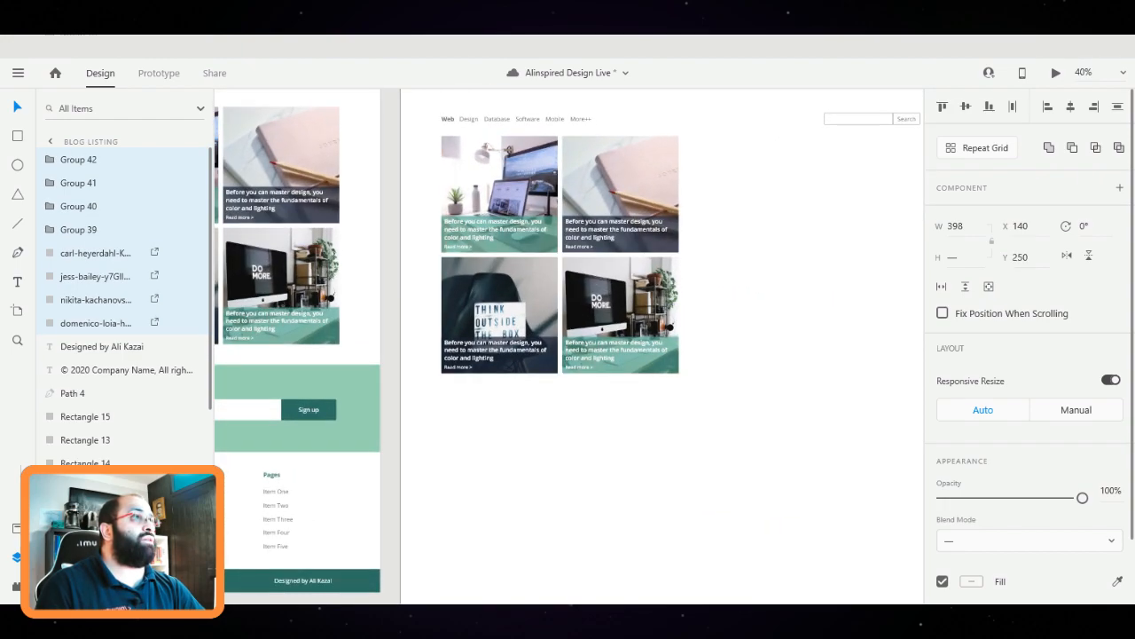
scroll(619, 315, "right", 3)
scroll(620, 315, "left", 2)
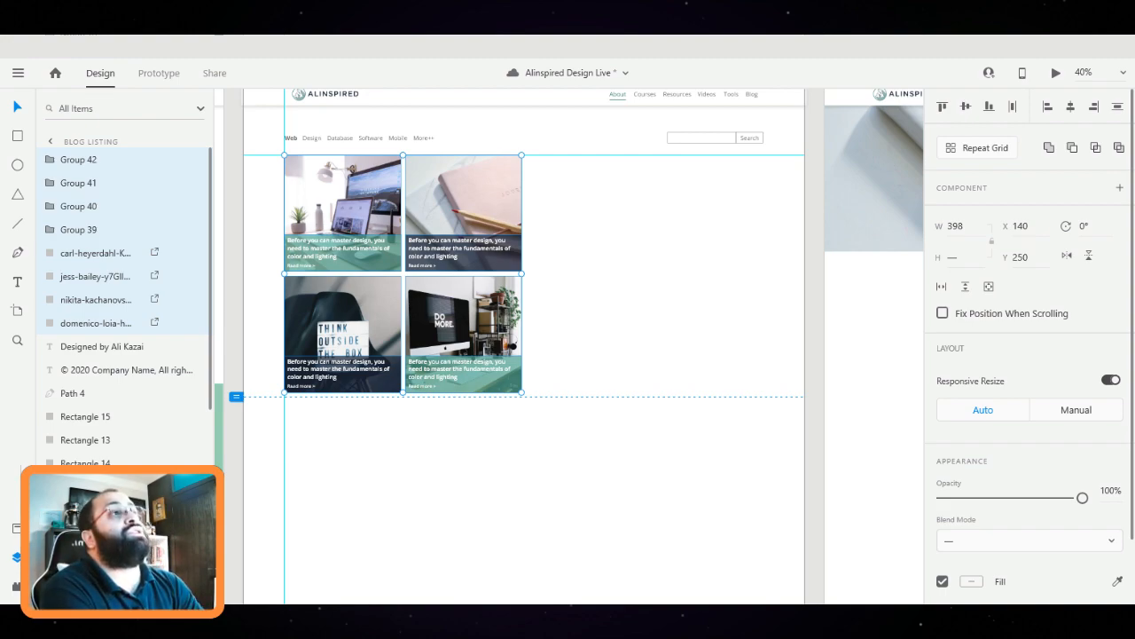
key("Escape")
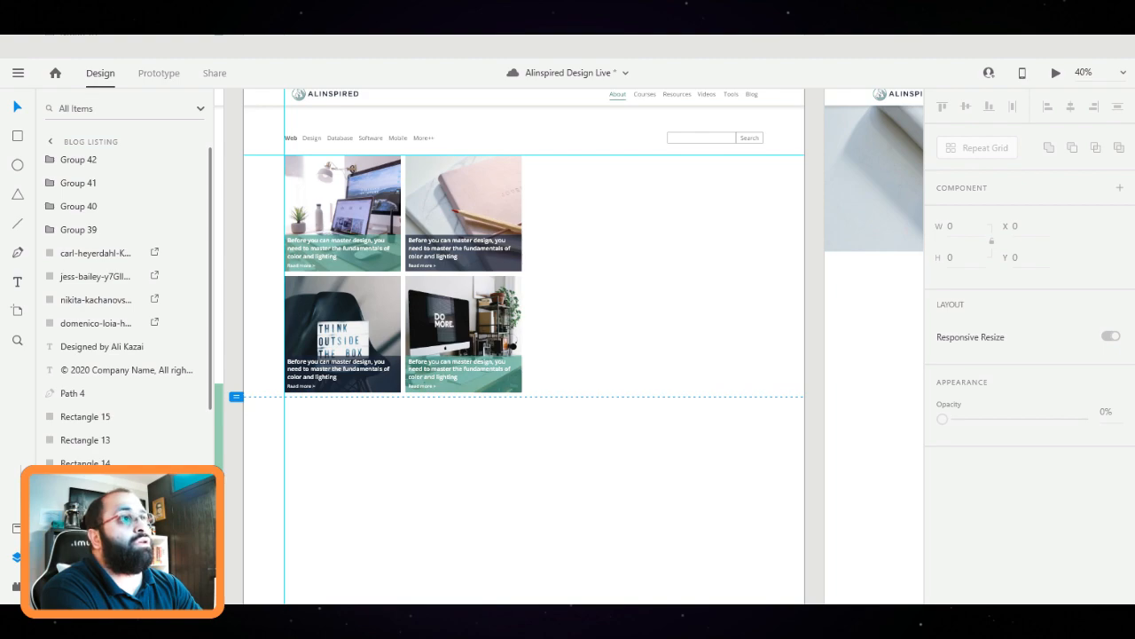
Set the text overlay rectangle on the "Think outside the box" card to salmon #E4988B at 70% opacity
double_click(359, 384)
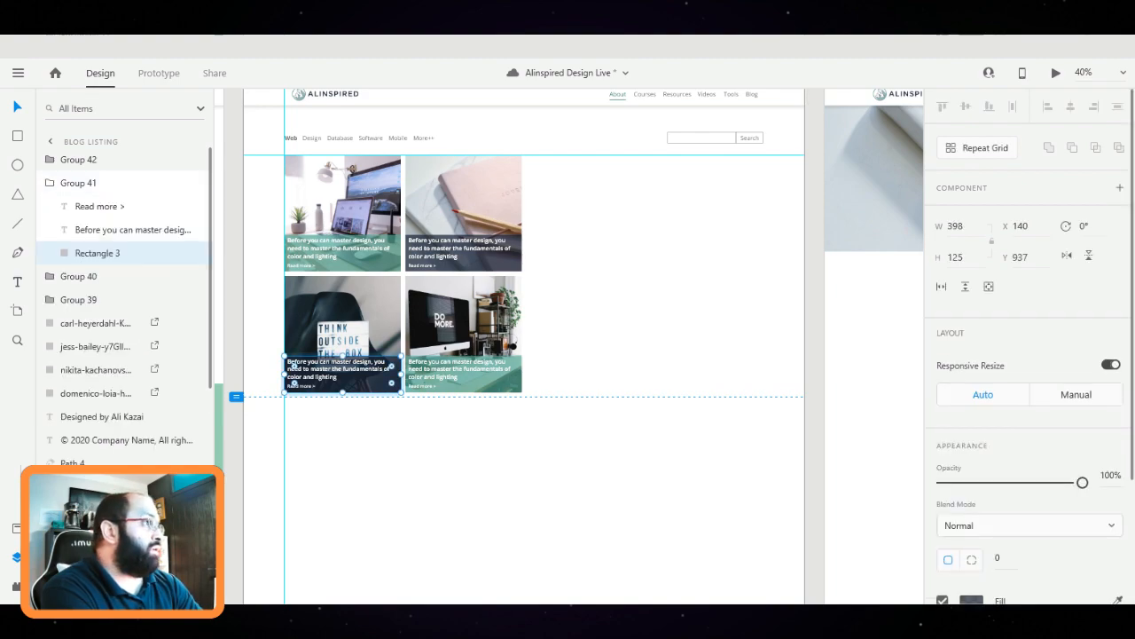
scroll(1029, 354, "down", 3)
left_click(971, 437)
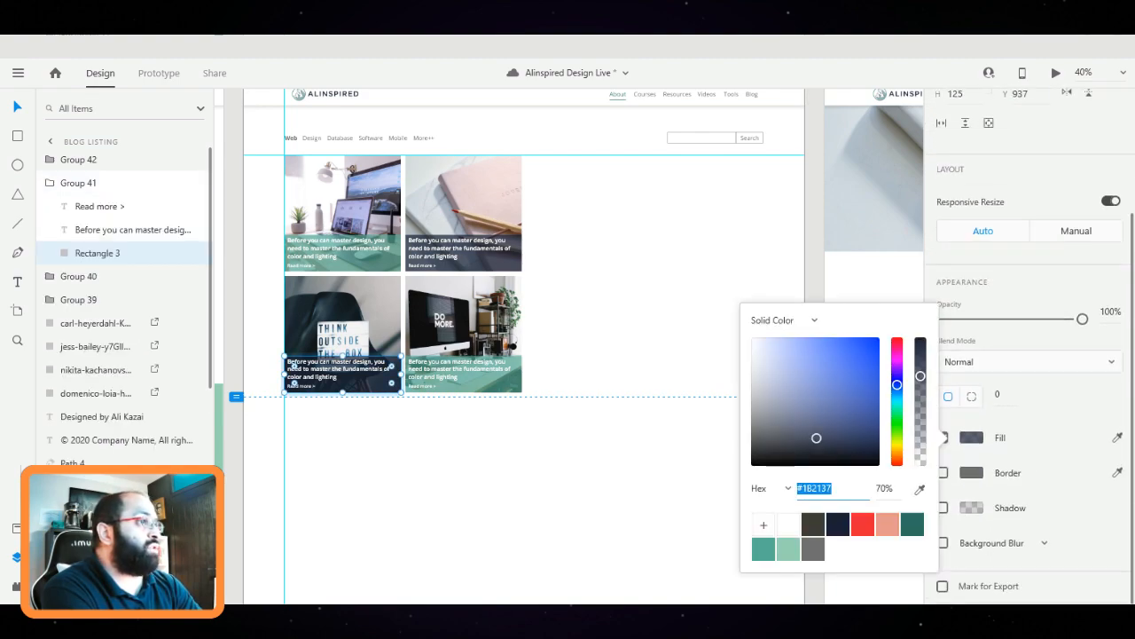
left_click(887, 524)
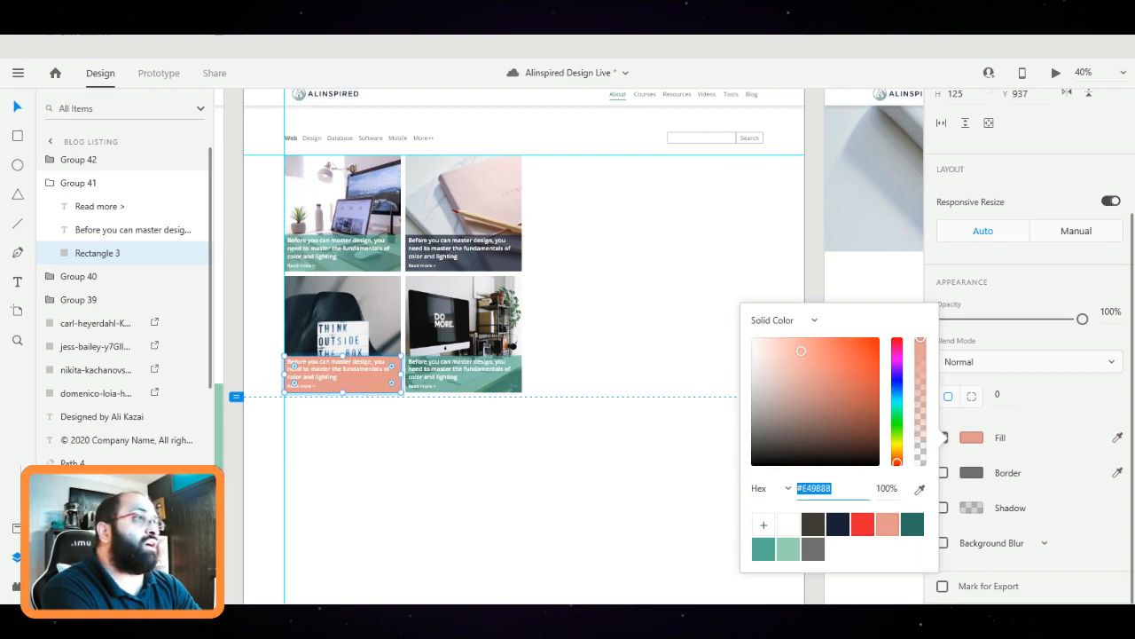
key("Tab")
type("70")
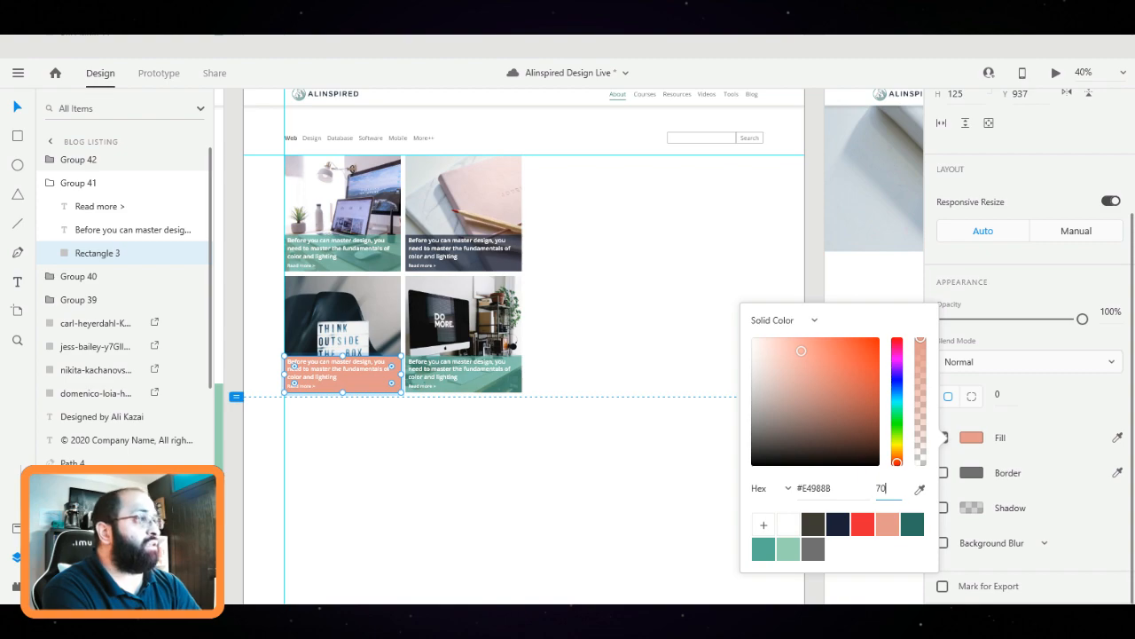
key("Return")
left_click(577, 372)
Set the text overlay rectangle on the "Do more" card to dark brown-grey #3F3C36 at 70% opacity
left_click(463, 374)
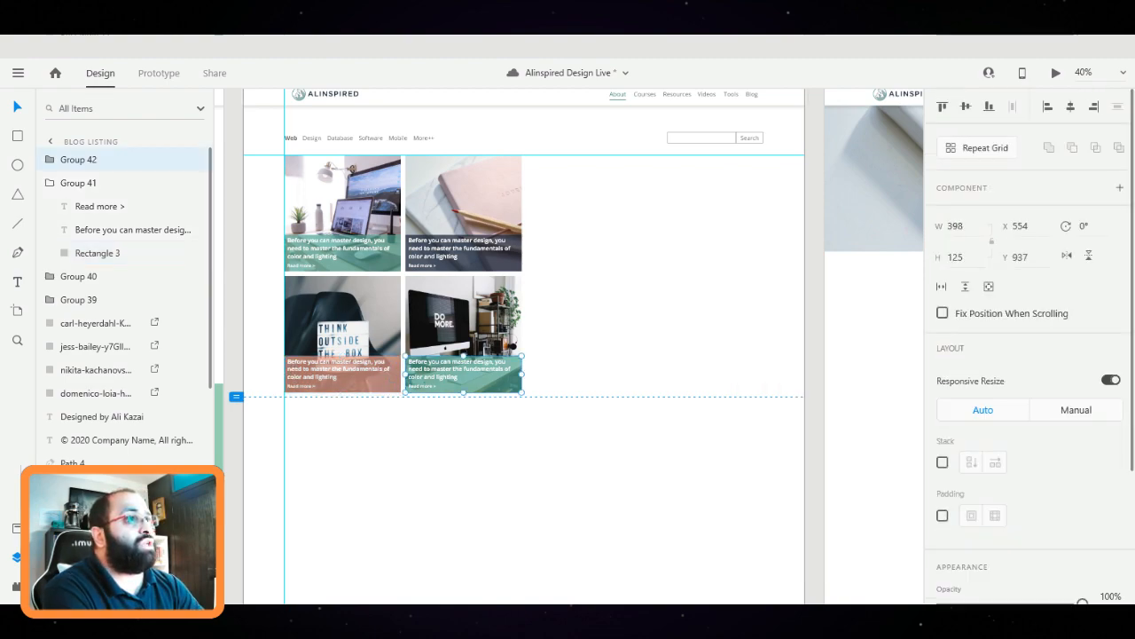
scroll(1029, 355, "down", 3)
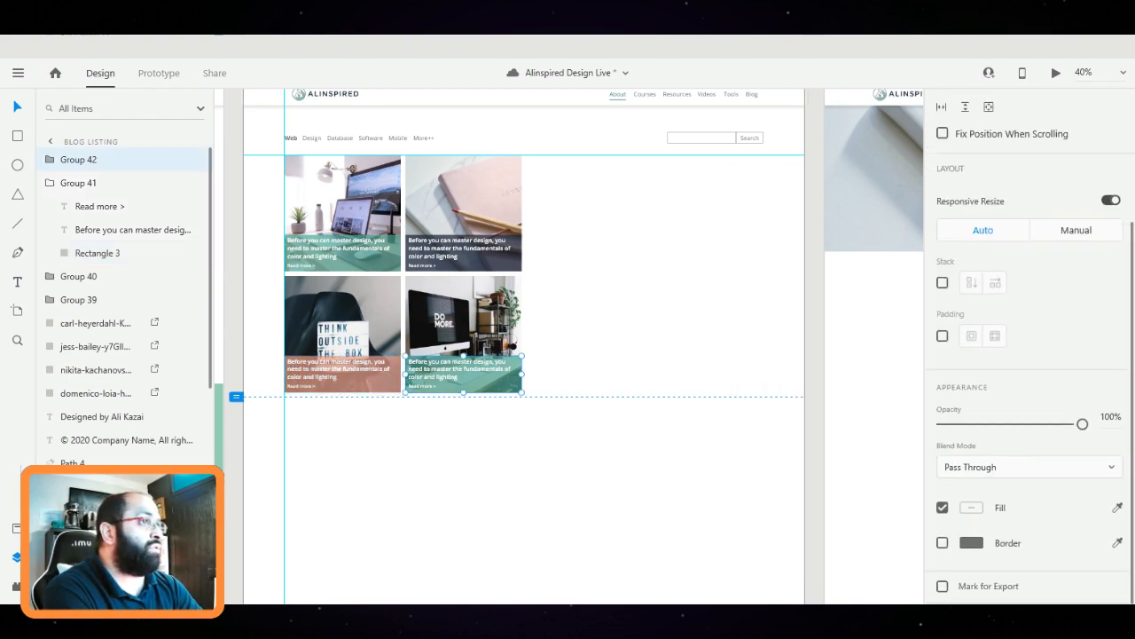
double_click(415, 366)
left_click(972, 438)
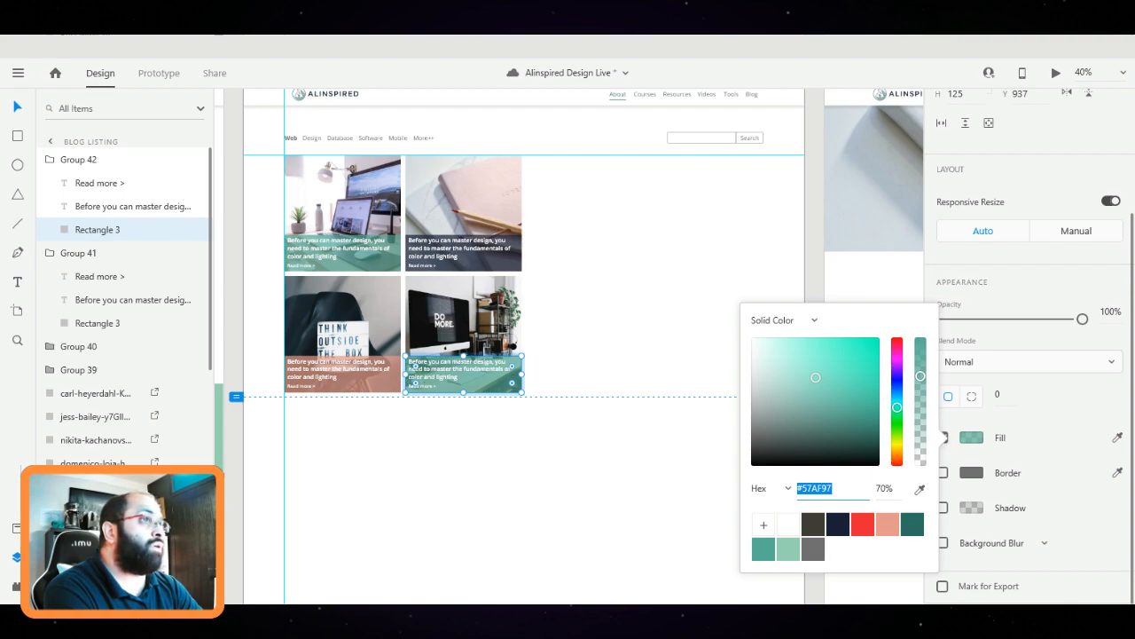
left_click(812, 523)
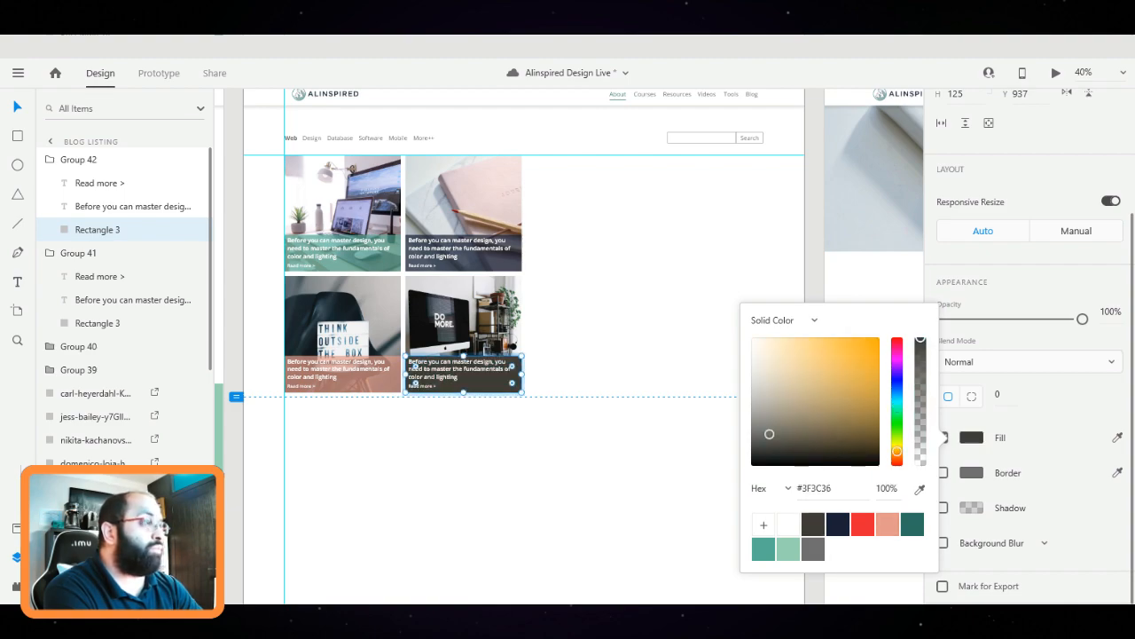
left_click(885, 488)
type("70")
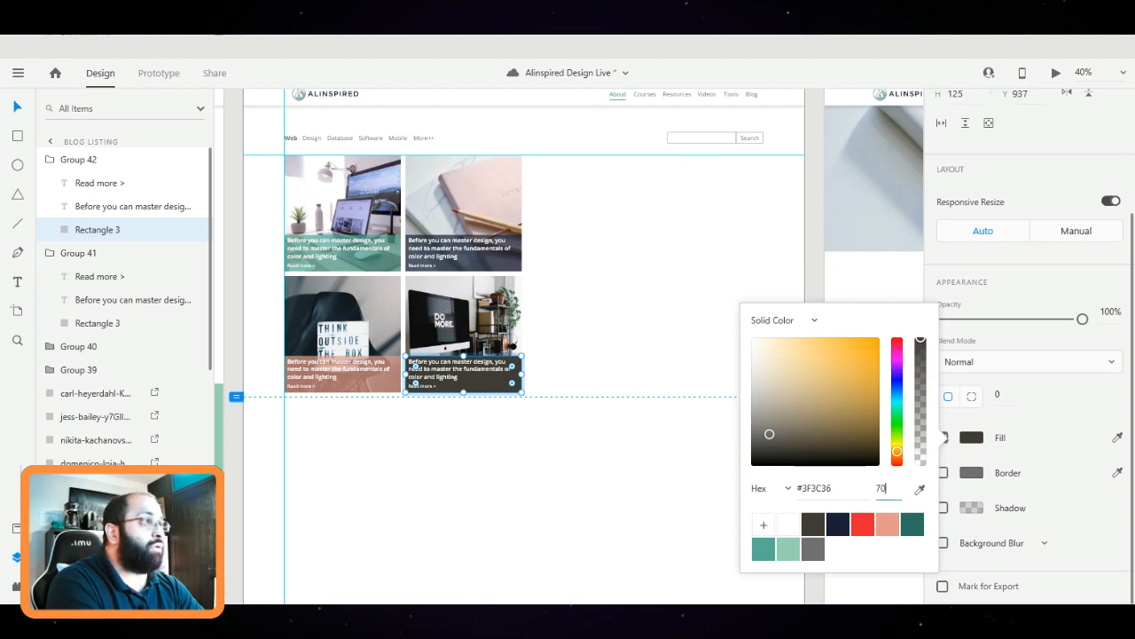
key("Return")
left_click(602, 325)
scroll(601, 326, "up", 1)
left_click_drag(602, 325, 312, 413)
key("Escape")
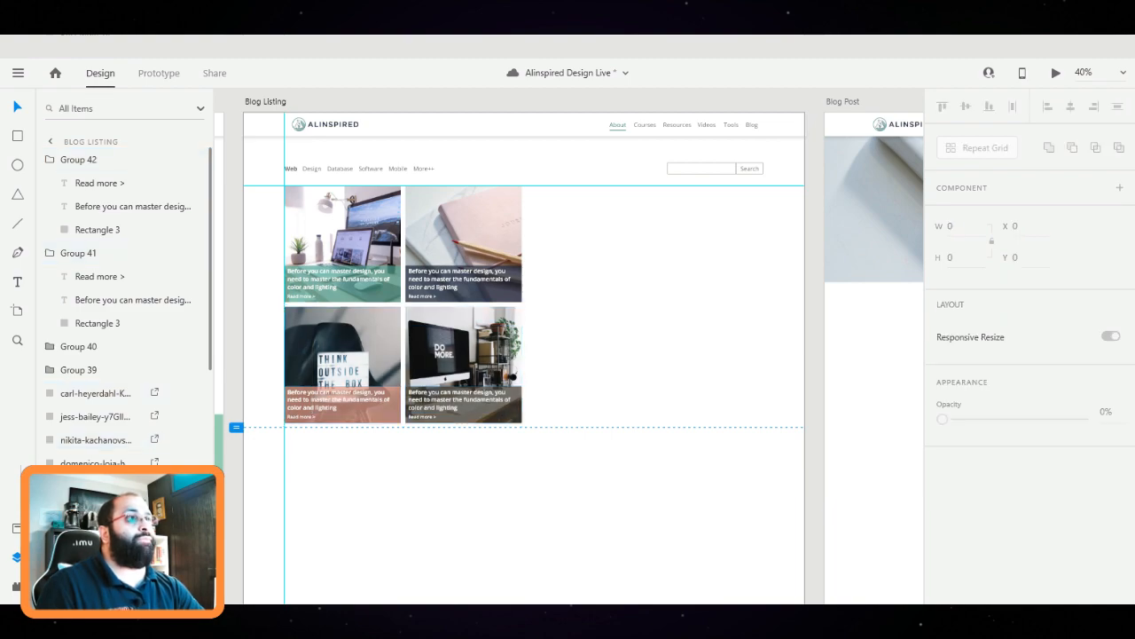
Select the four cards on the Blog Listing artboard and convert them into a repeat grid
scroll(585, 311, "down", 3)
left_click_drag(568, 306, 431, 281)
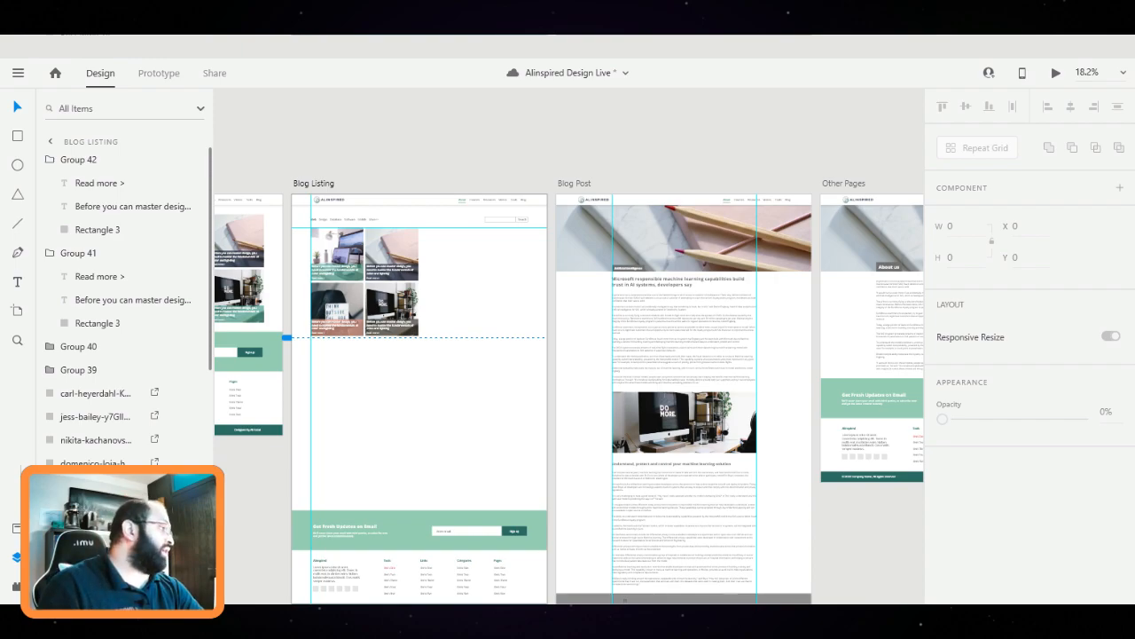
scroll(569, 345, "up", 1)
left_click_drag(438, 254, 307, 371)
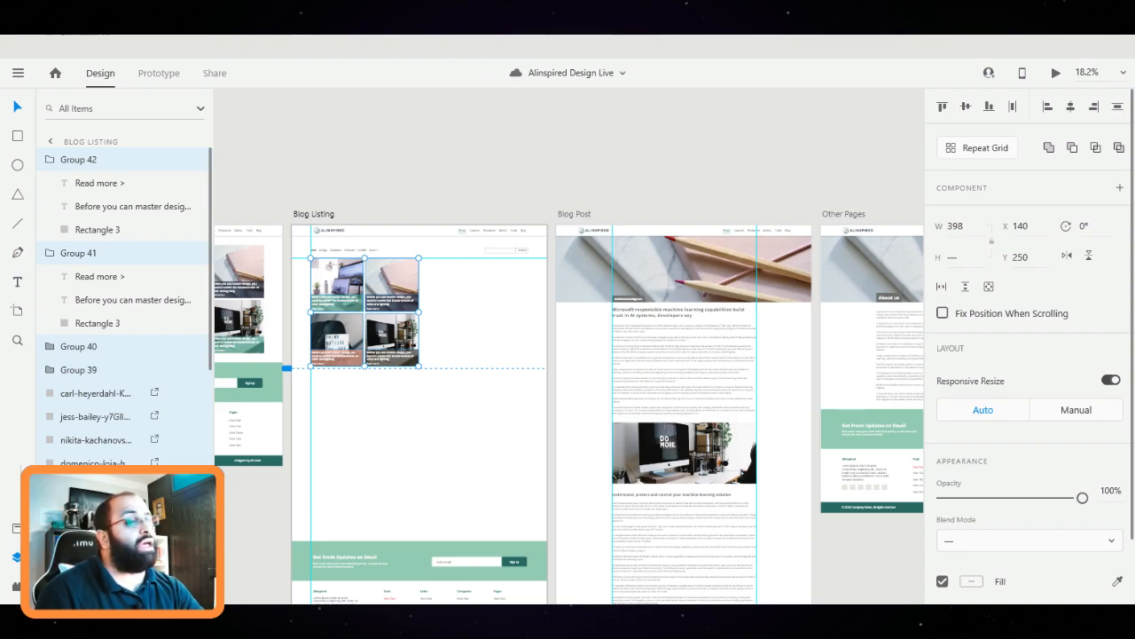
key("ctrl+r")
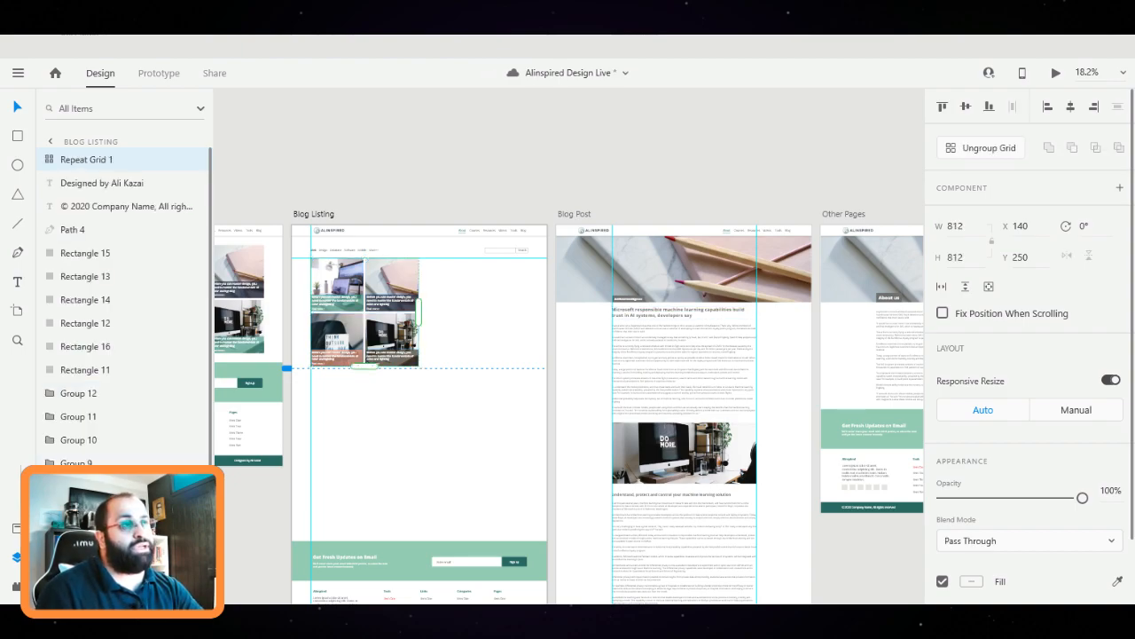
Extend the repeat grid horizontally to four columns, 1640 wide
scroll(442, 304, "up", 3)
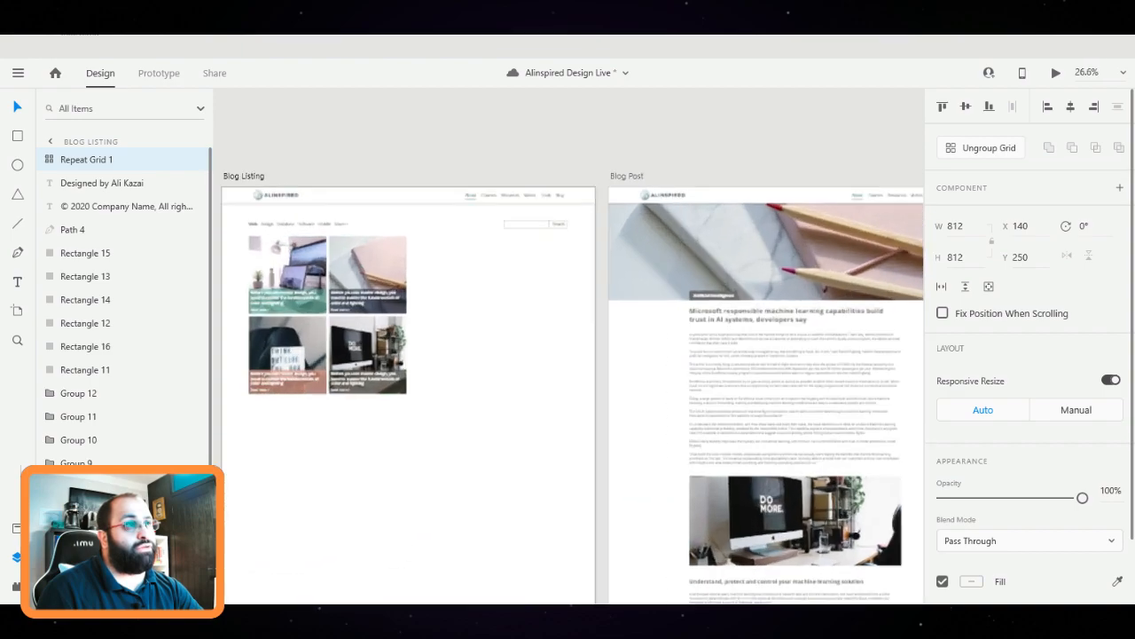
left_click_drag(401, 314, 586, 314)
scroll(587, 314, "down", 1)
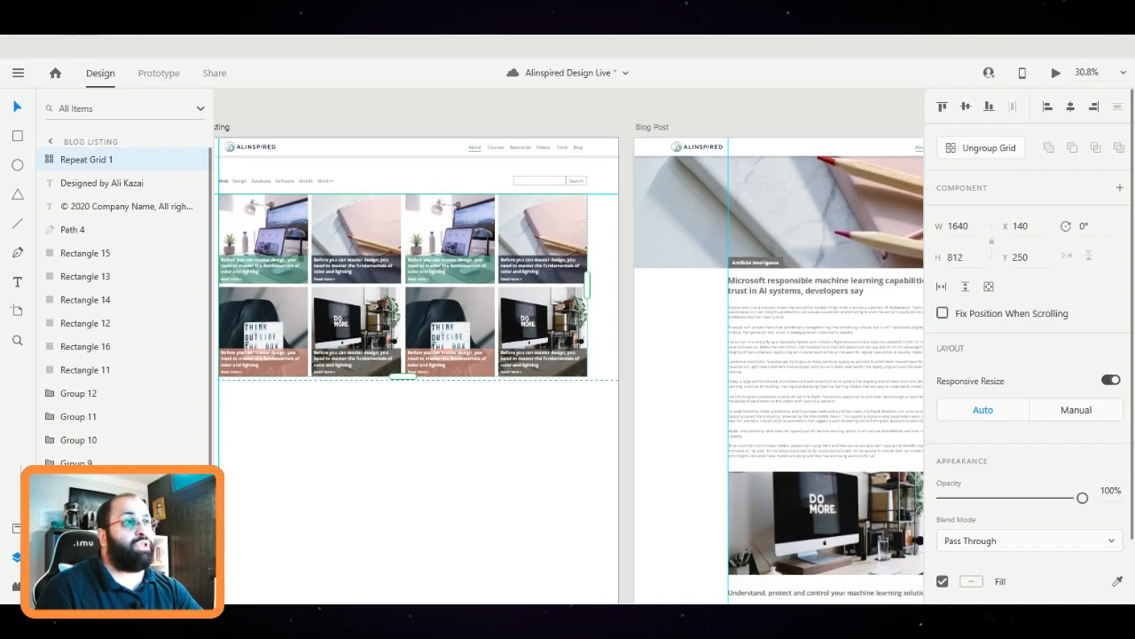
Extend the Blog Listing repeat grid downward to five rows of cards, 2074 high
scroll(568, 346, "down", 5)
left_click_drag(503, 142, 503, 424)
scroll(602, 392, "down", 4)
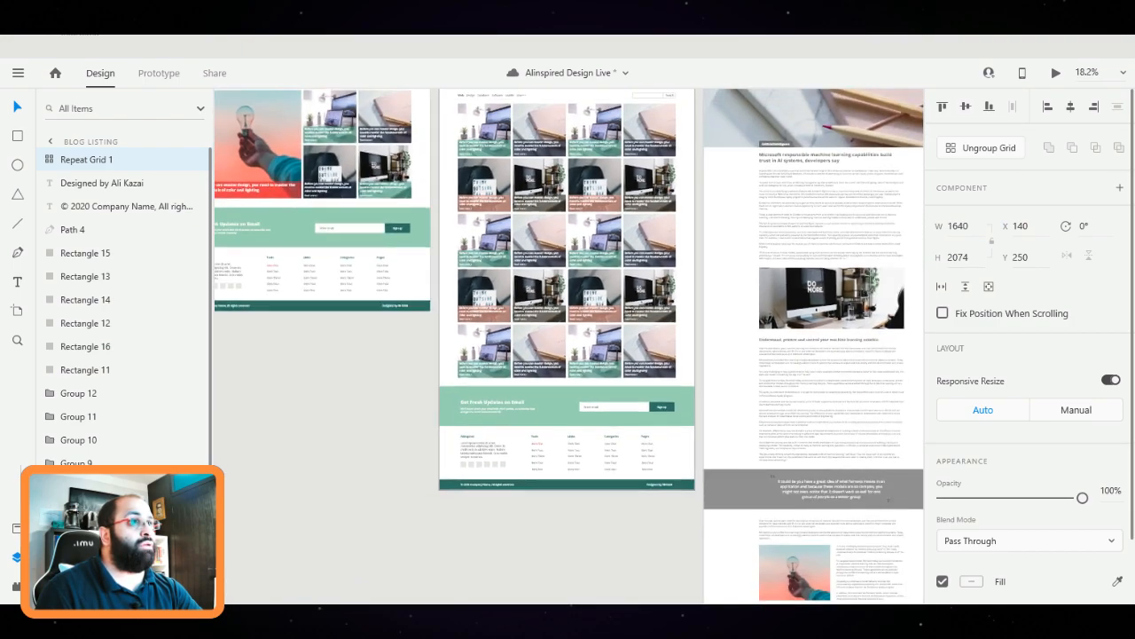
left_click_drag(602, 391, 452, 475)
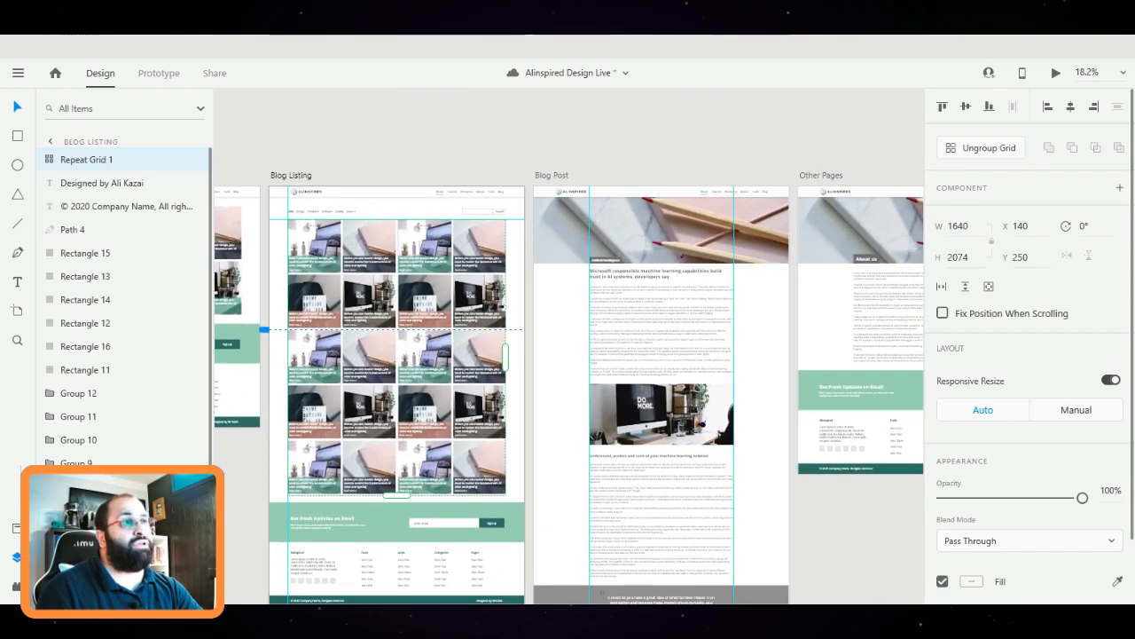
key("Escape")
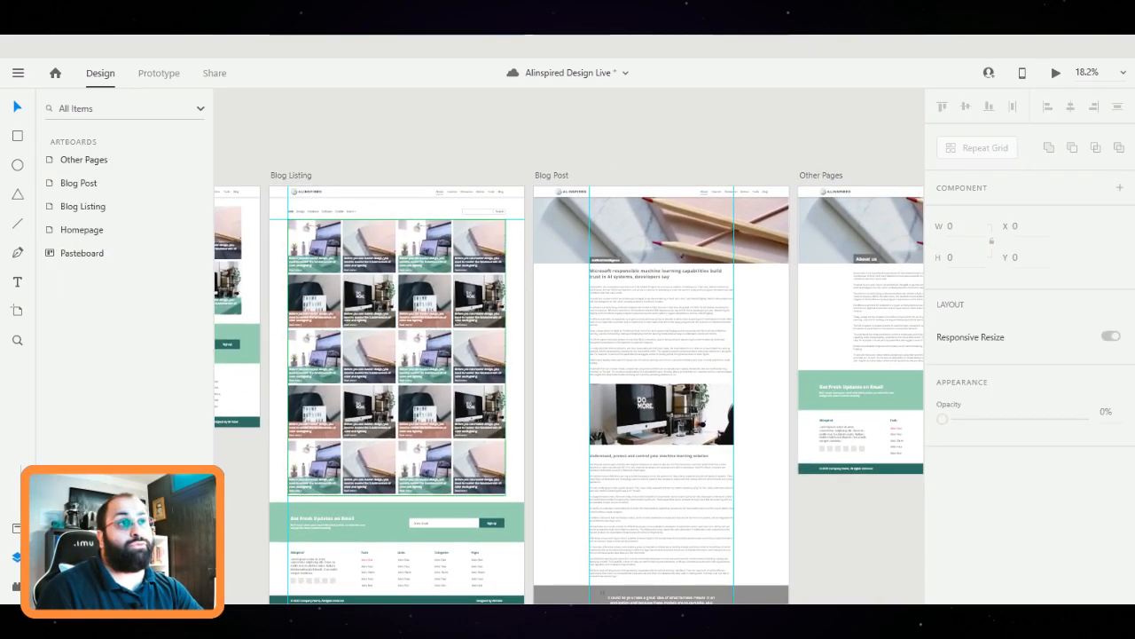
left_click_drag(396, 355, 384, 382)
key("ctrl+z")
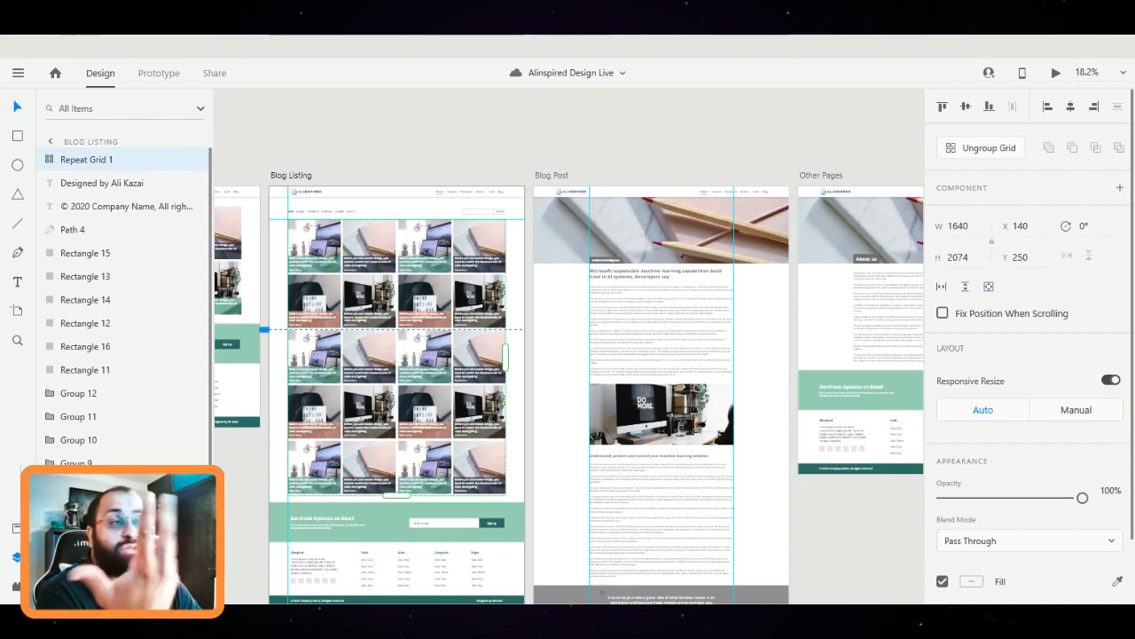
key("Escape")
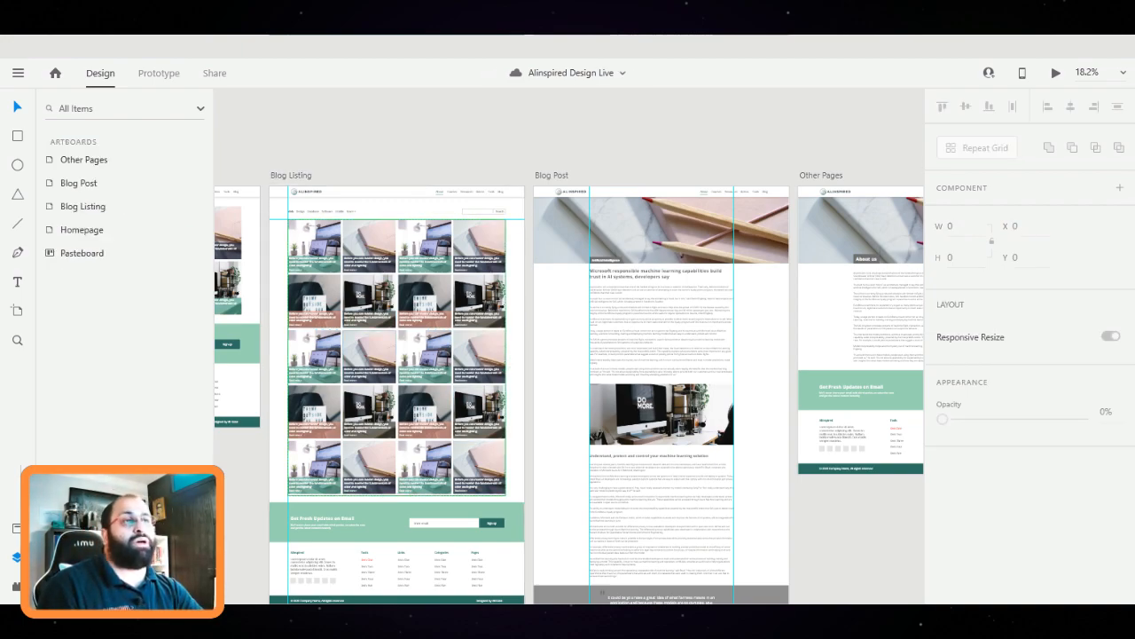
Compare red #E72637 and dark green #2D7064 on the "Web" category link above the cards and keep the dark green
scroll(338, 180, "up", 6)
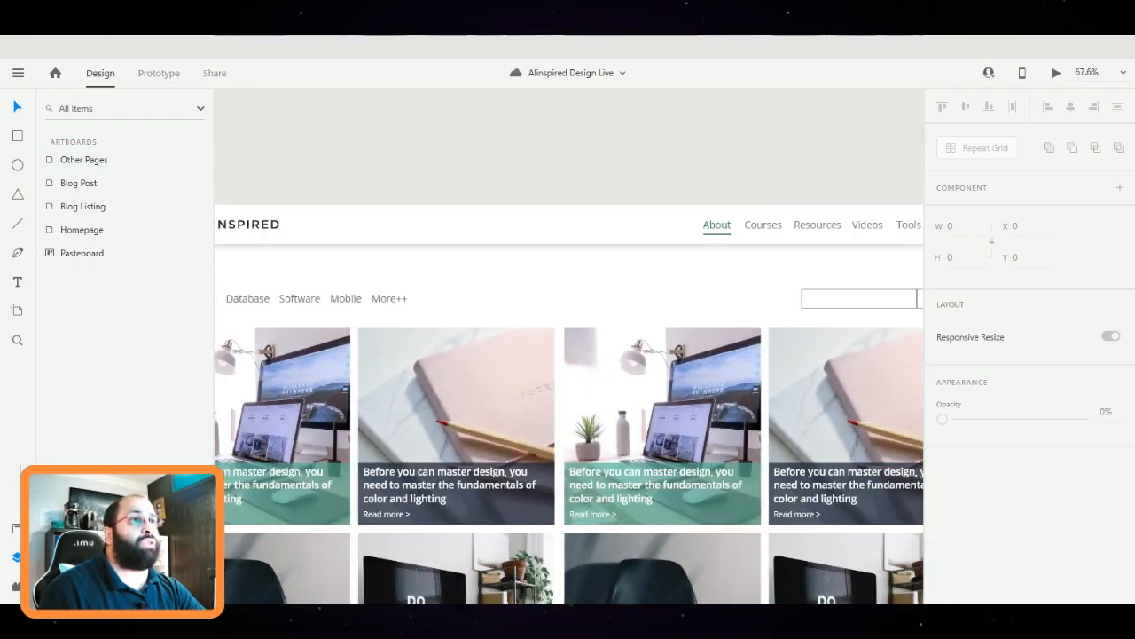
scroll(338, 181, "left", 2)
scroll(569, 346, "left", 2)
scroll(569, 346, "right", 1)
left_click(386, 278)
double_click(271, 281)
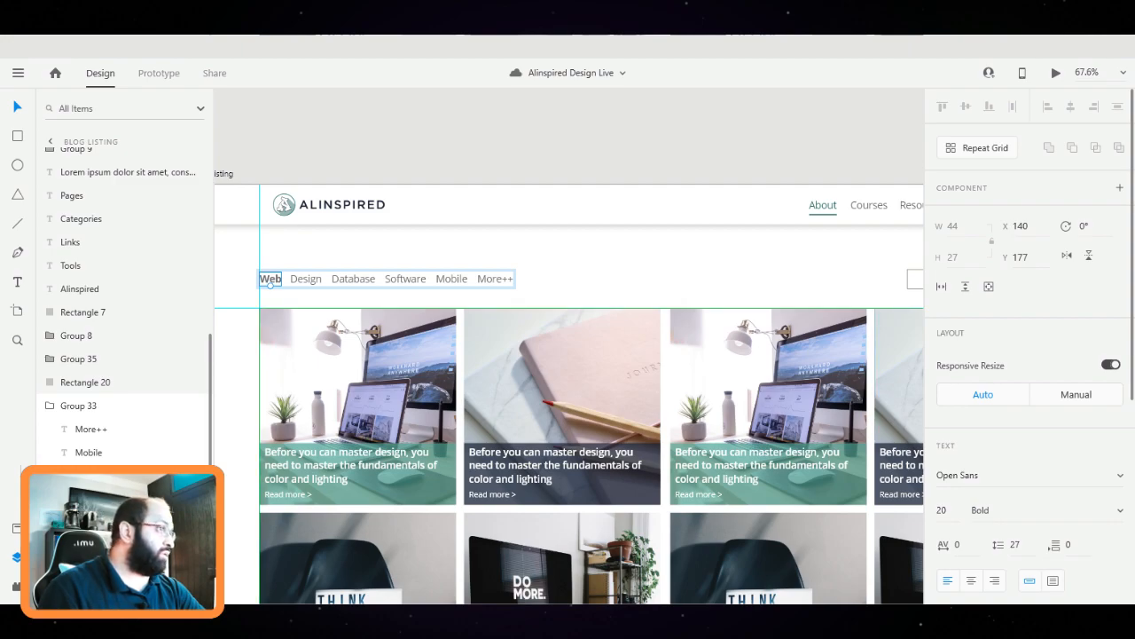
scroll(1029, 355, "down", 5)
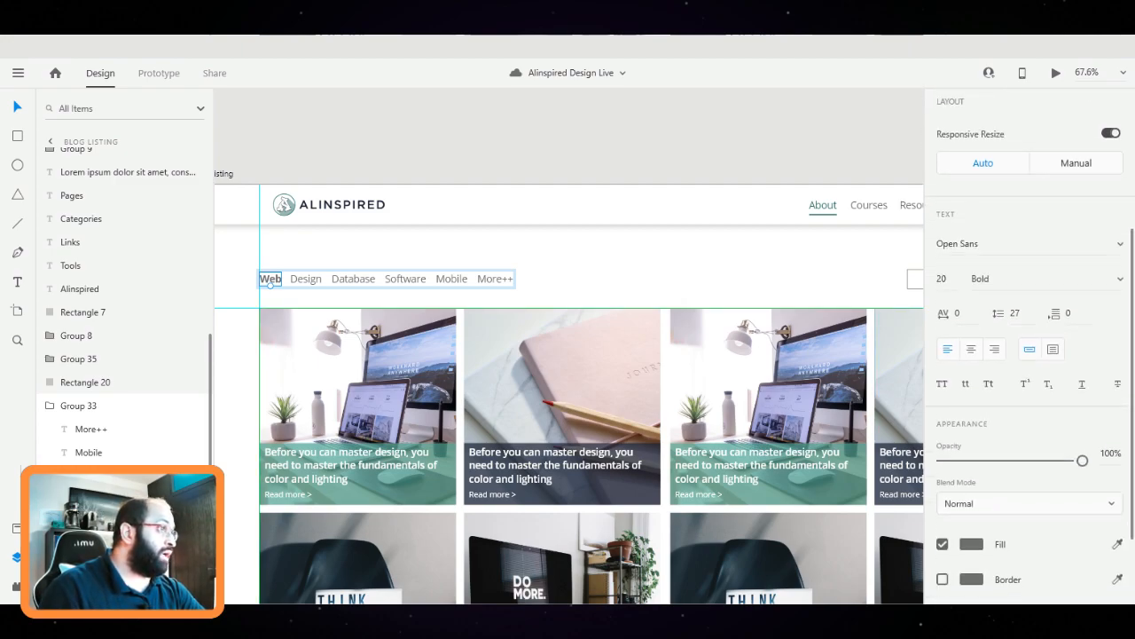
left_click(971, 544)
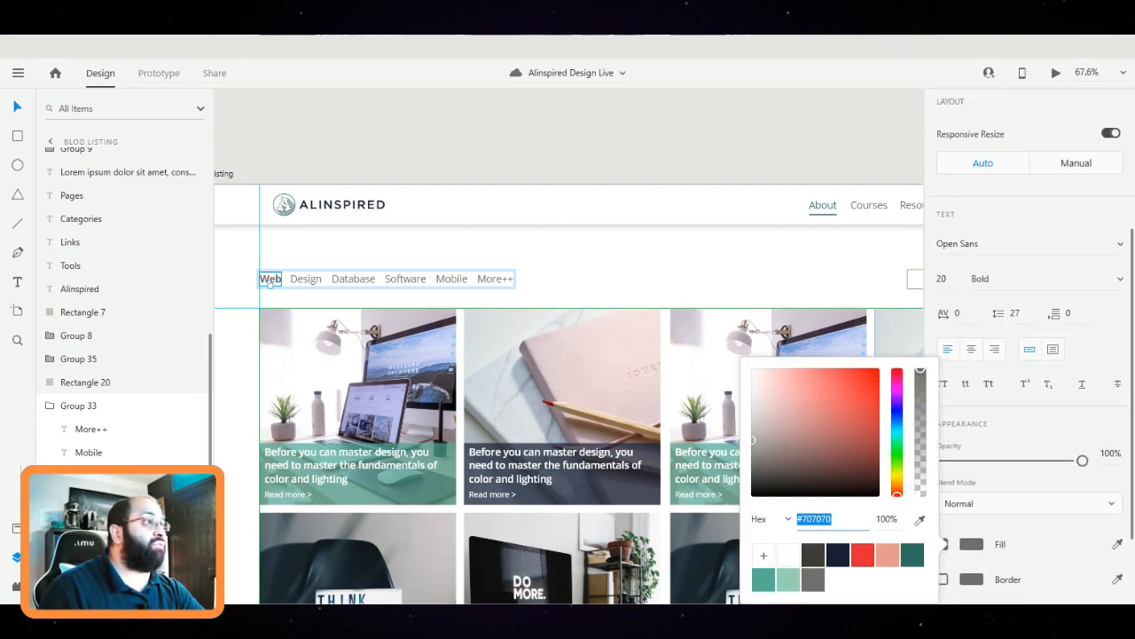
left_click(863, 556)
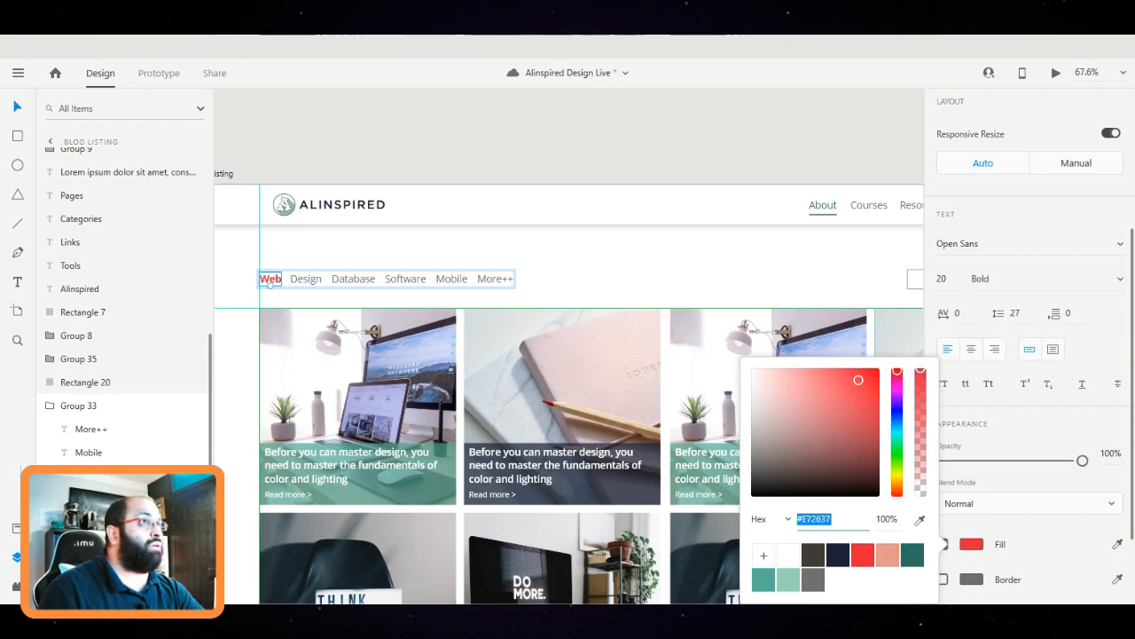
left_click(912, 554)
left_click(862, 555)
left_click(912, 554)
left_click(862, 554)
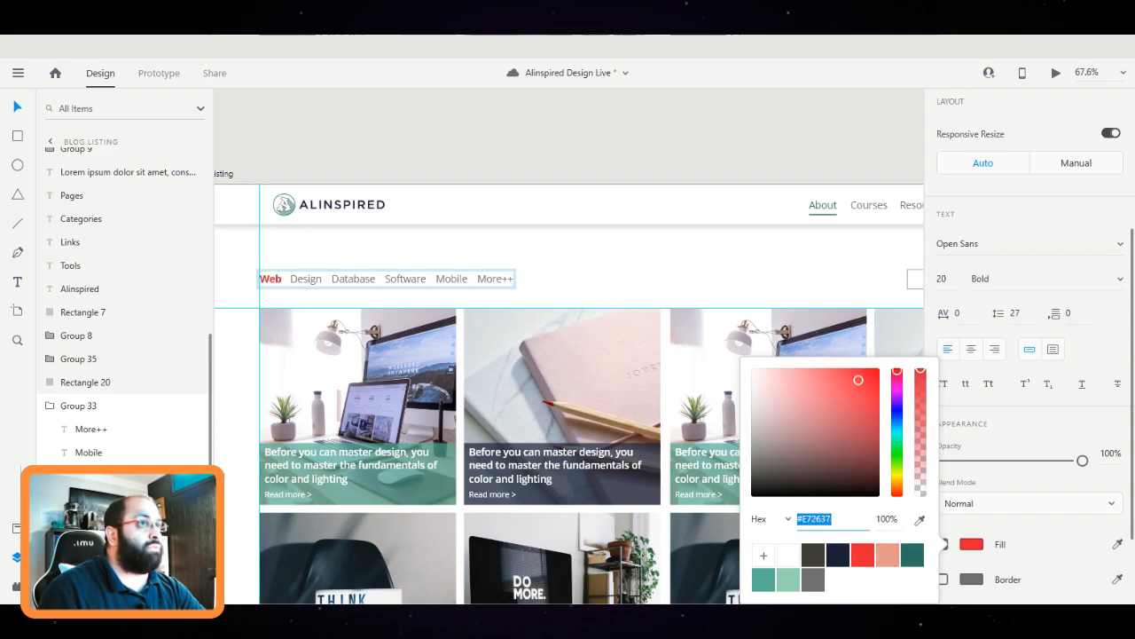
left_click(911, 555)
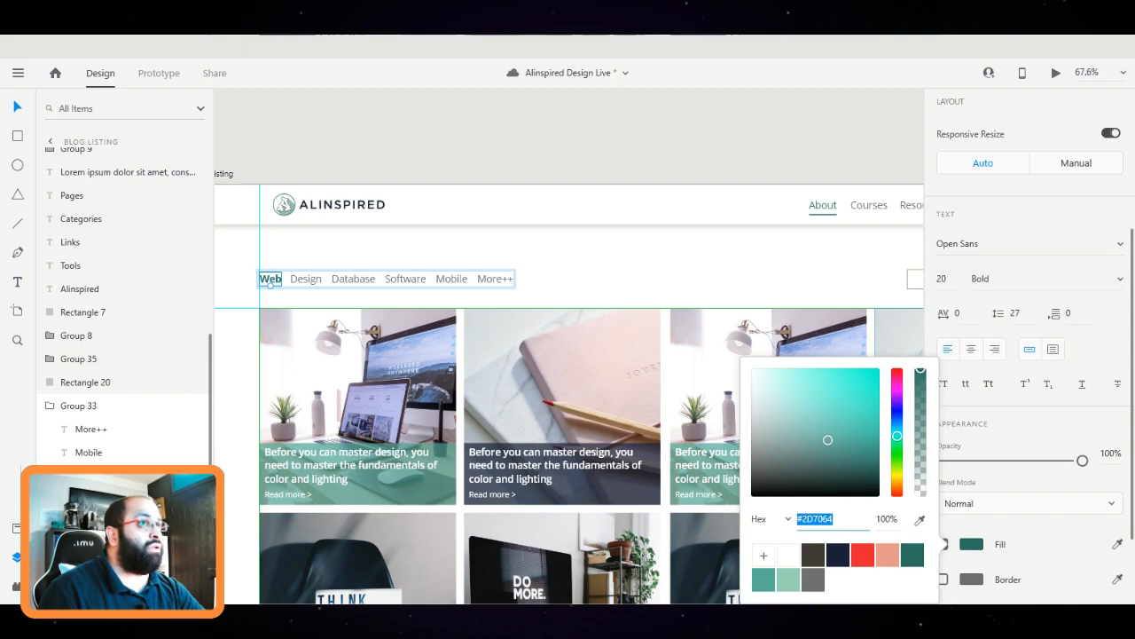
key("ctrl+z")
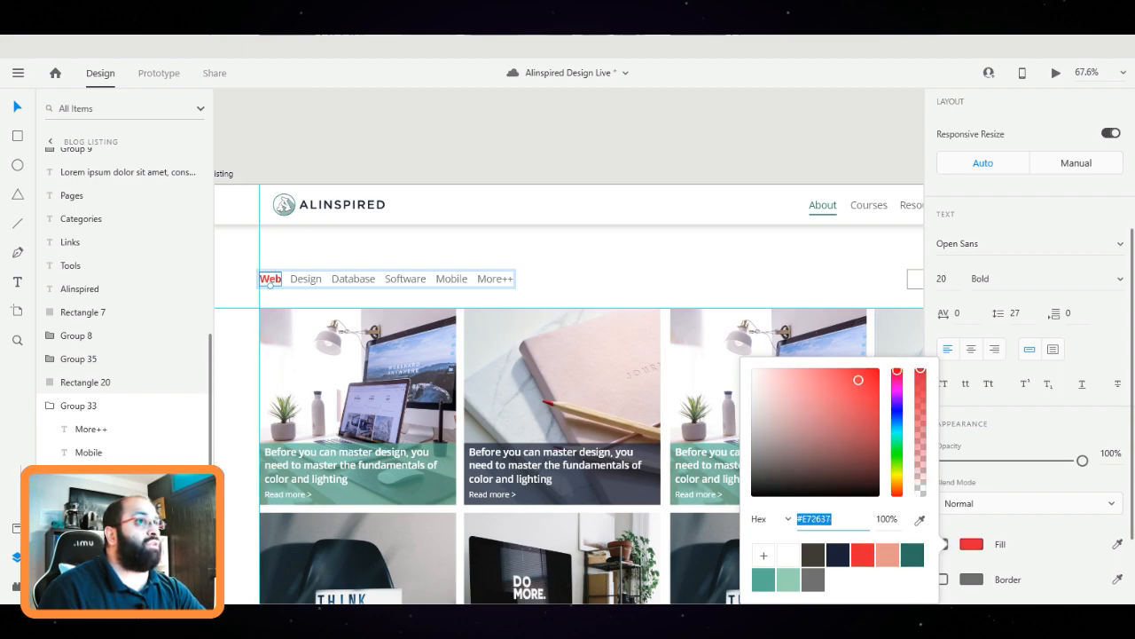
left_click(912, 555)
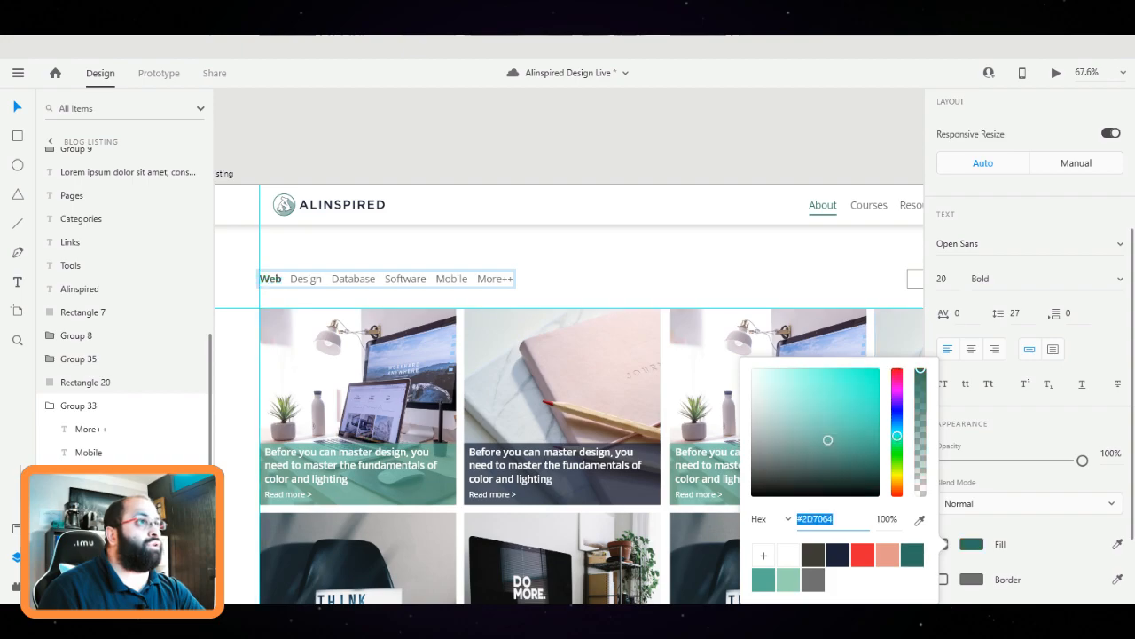
left_click(747, 140)
Remove the border from the Blog Listing search button's rectangle and fill it with dark green #2D7064
scroll(747, 140, "down", 3)
left_click_drag(919, 216, 654, 258)
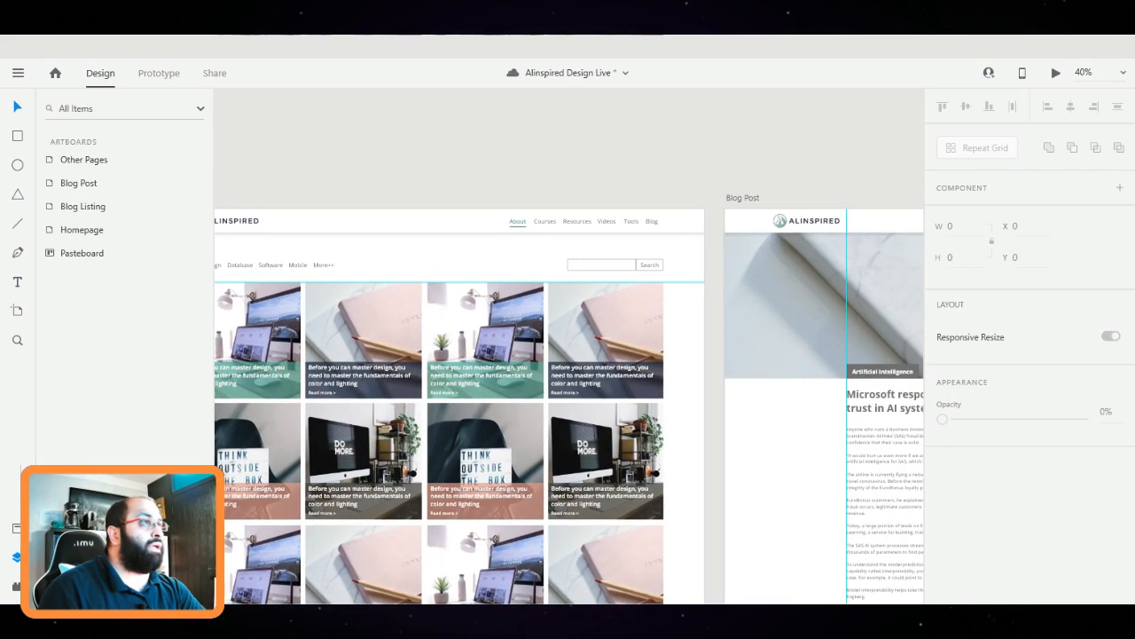
scroll(653, 258, "up", 8)
left_click(653, 277)
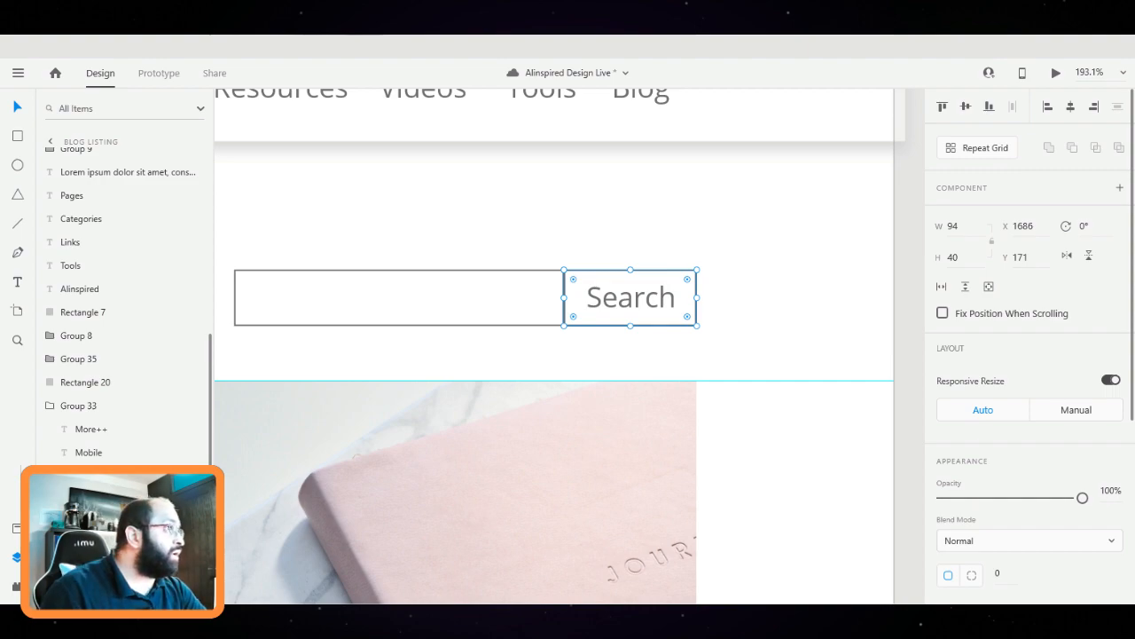
scroll(1029, 346, "down", 3)
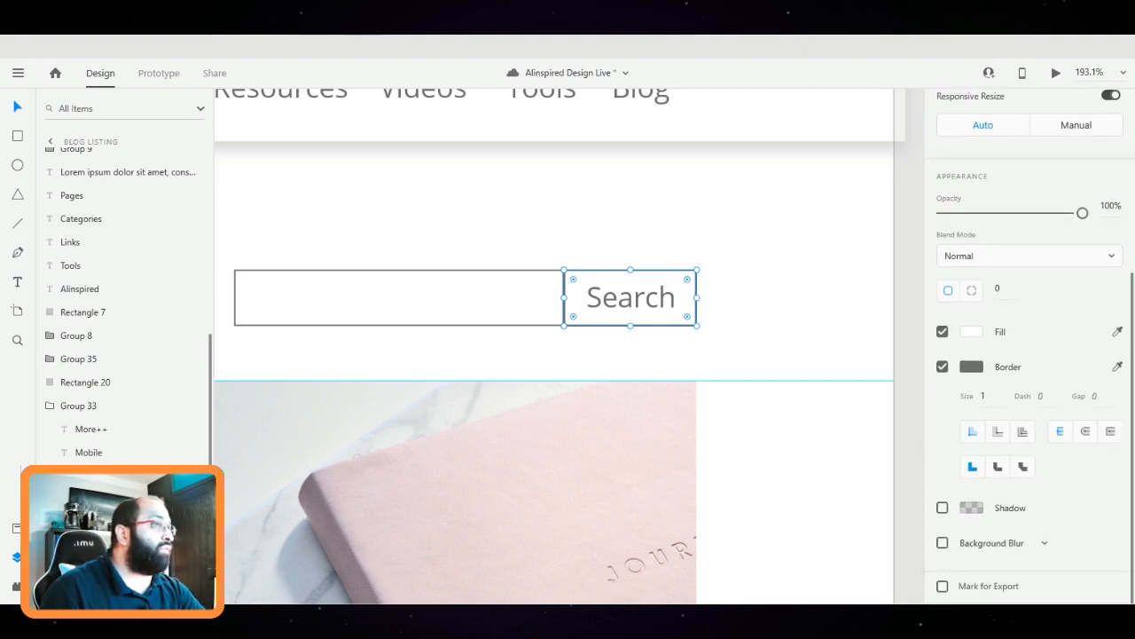
left_click(942, 366)
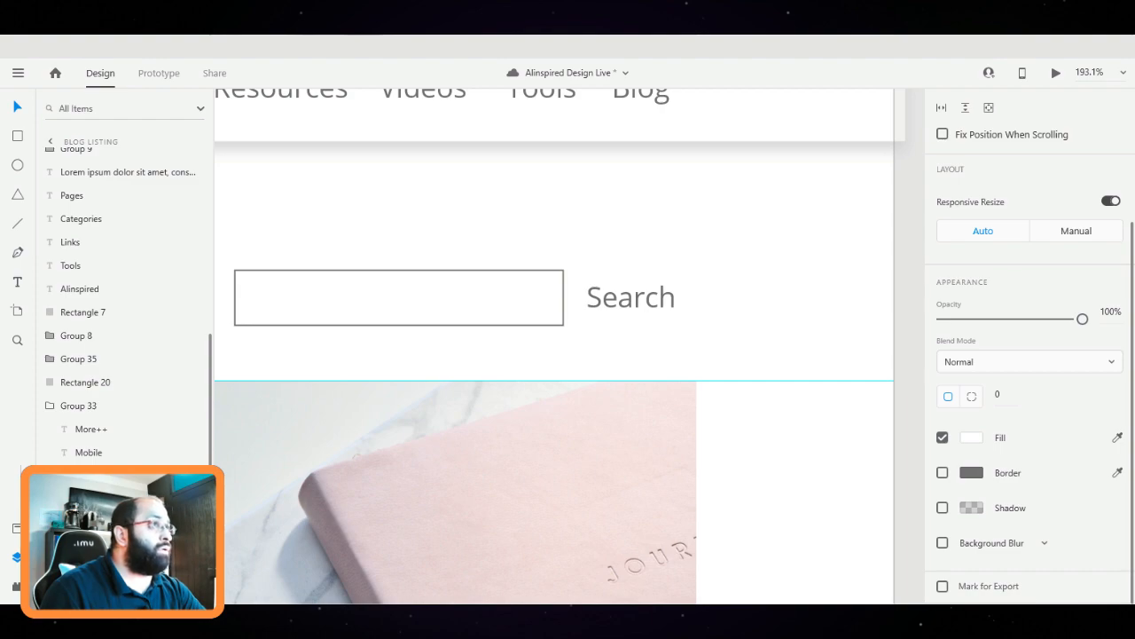
left_click(972, 437)
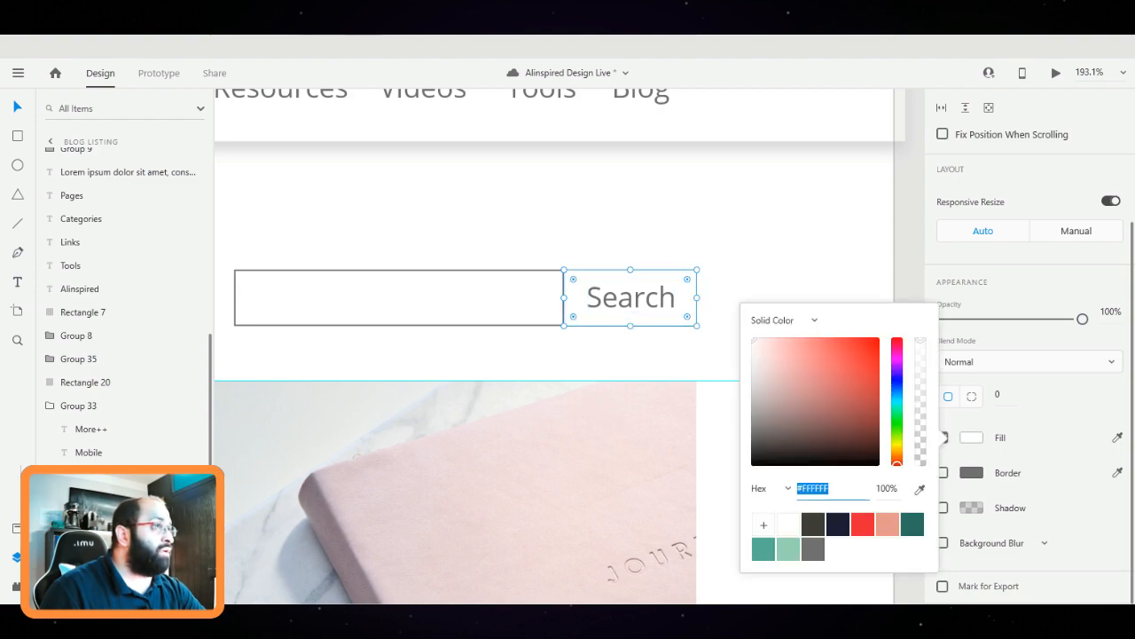
left_click(912, 523)
Set the "Search" button label's text fill to white and check the edge between the button and the search field
left_click(630, 297)
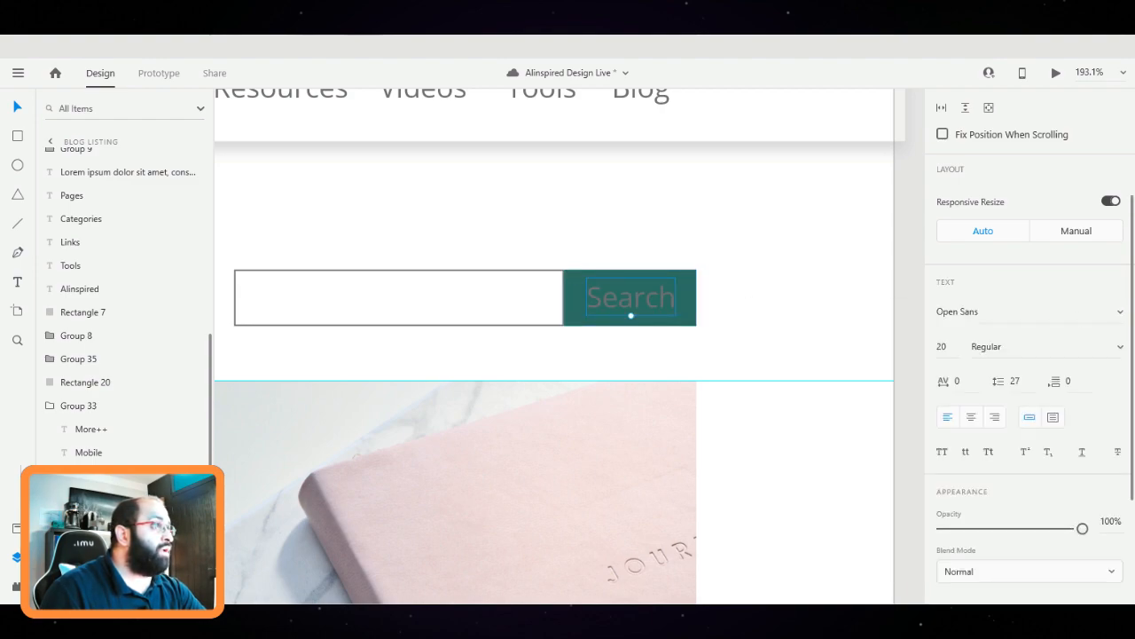
scroll(1029, 354, "down", 3)
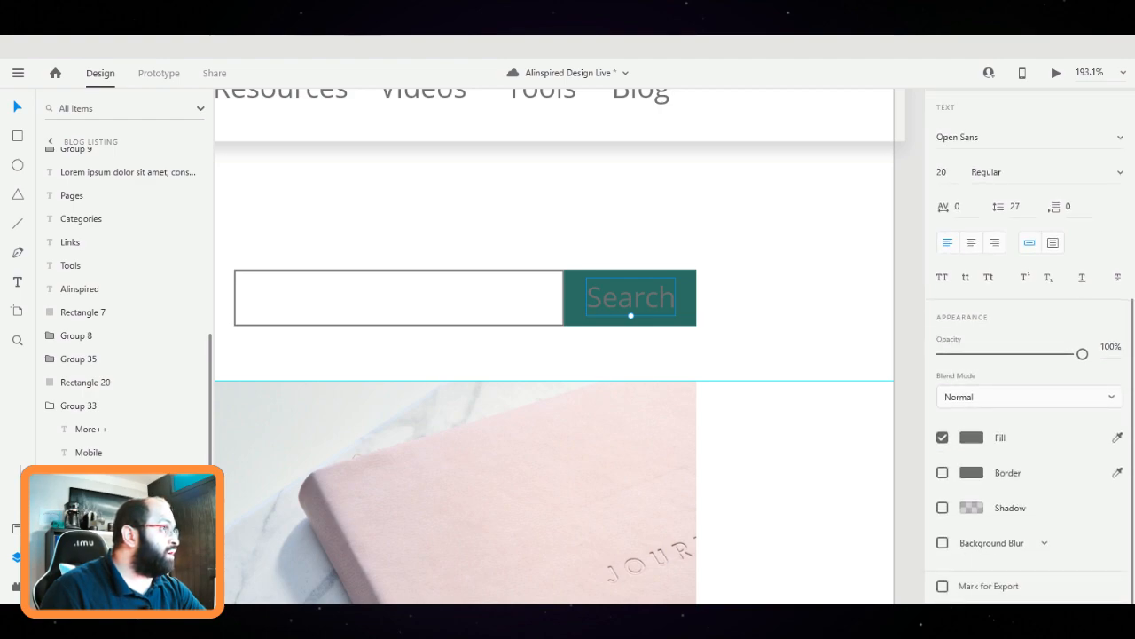
left_click(972, 438)
left_click(789, 512)
left_click(799, 222)
scroll(506, 470, "down", 1)
scroll(523, 301, "up", 5)
left_click(524, 297)
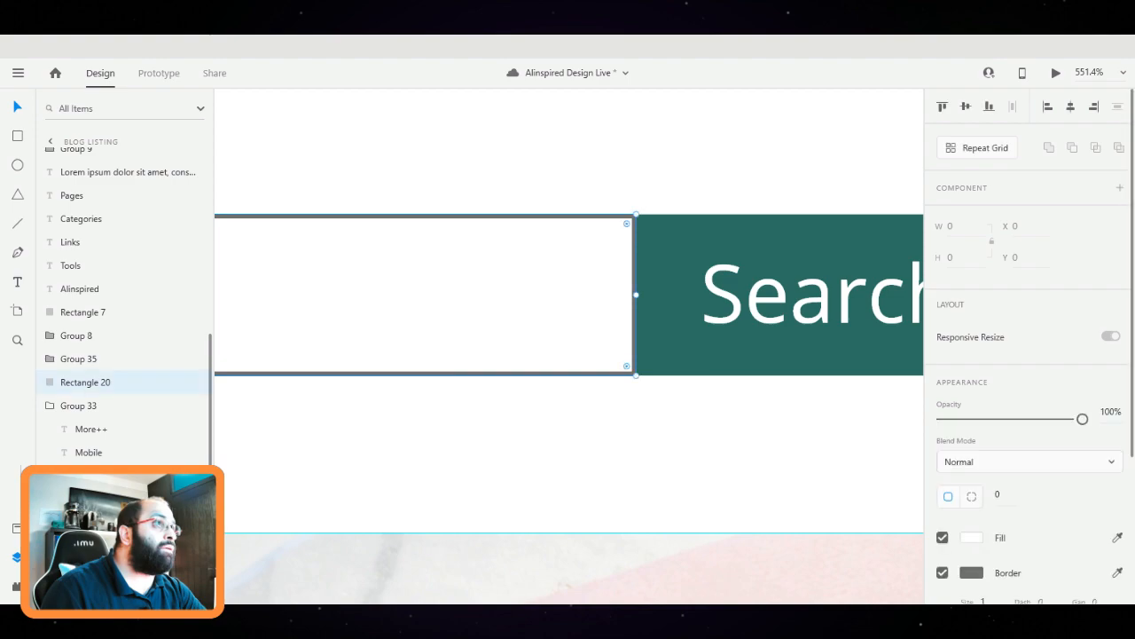
key("Escape")
Review the Blog Listing artboard from header to footer and compare it with the neighbouring Blog Post artboard
scroll(582, 216, "down", 7)
scroll(589, 232, "down", 5)
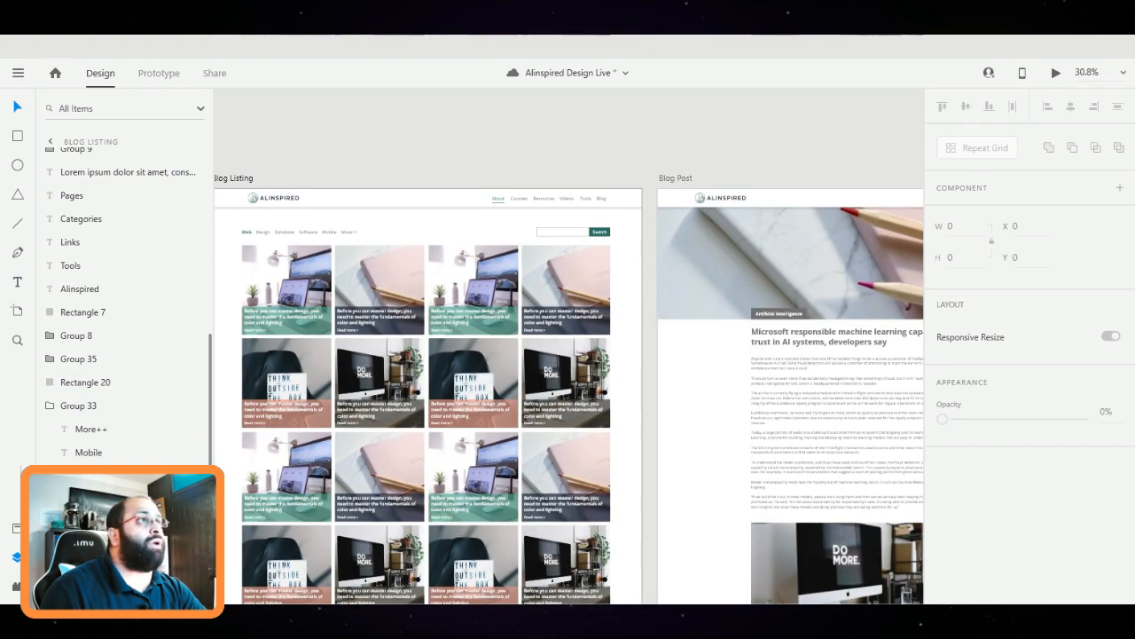
scroll(589, 232, "down", 2)
scroll(589, 232, "left", 2)
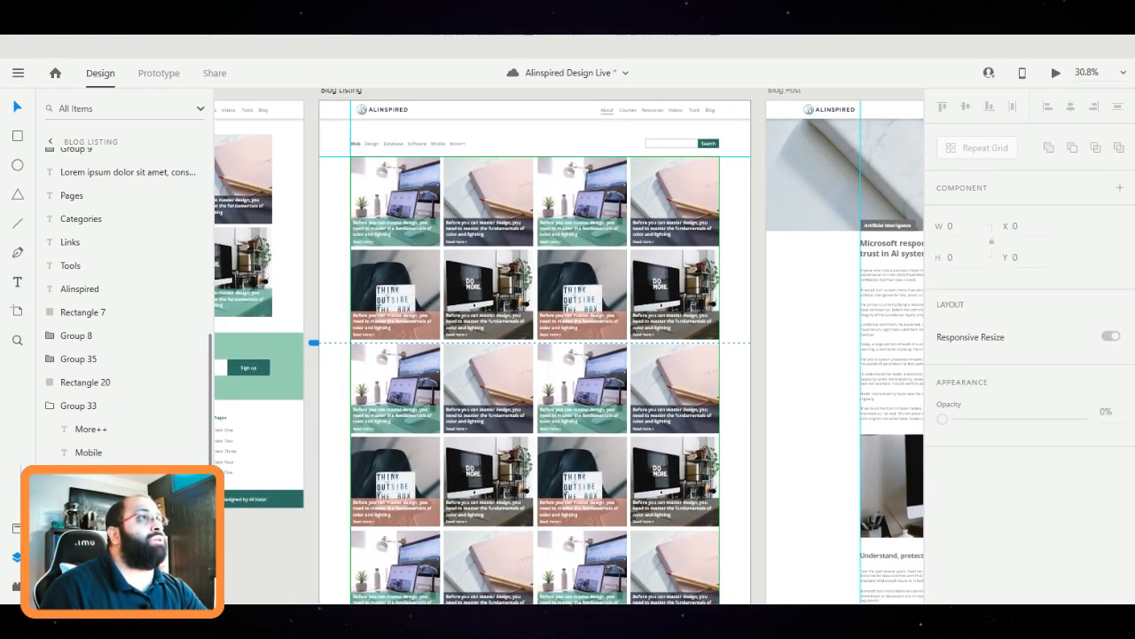
scroll(535, 355, "down", 1)
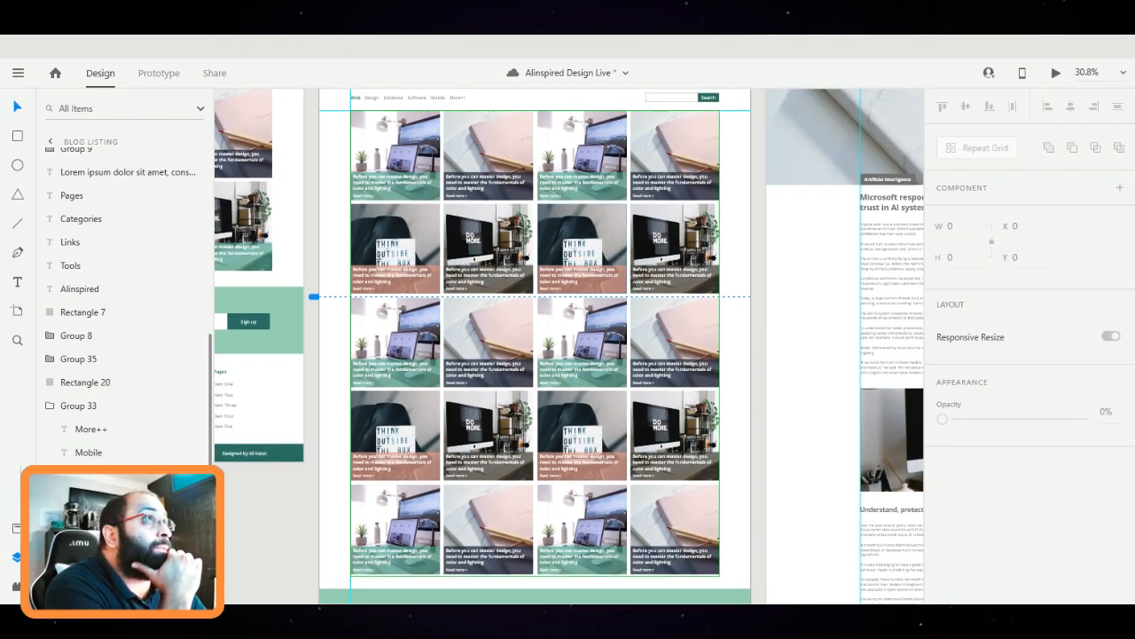
scroll(535, 355, "down", 2)
scroll(535, 346, "down", 3)
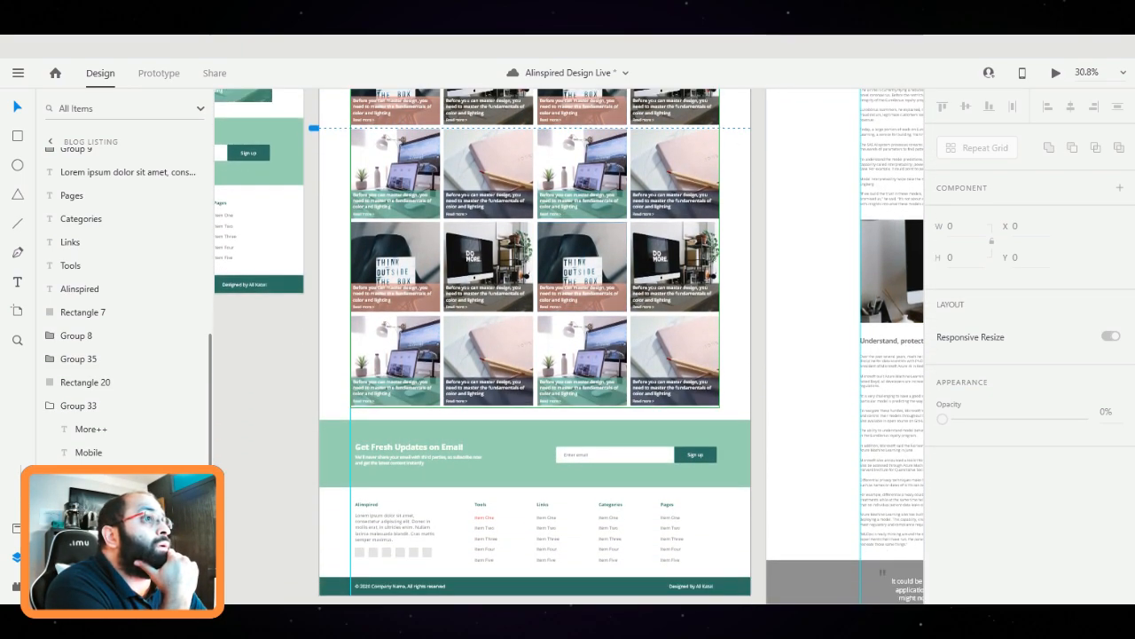
scroll(535, 346, "up", 8)
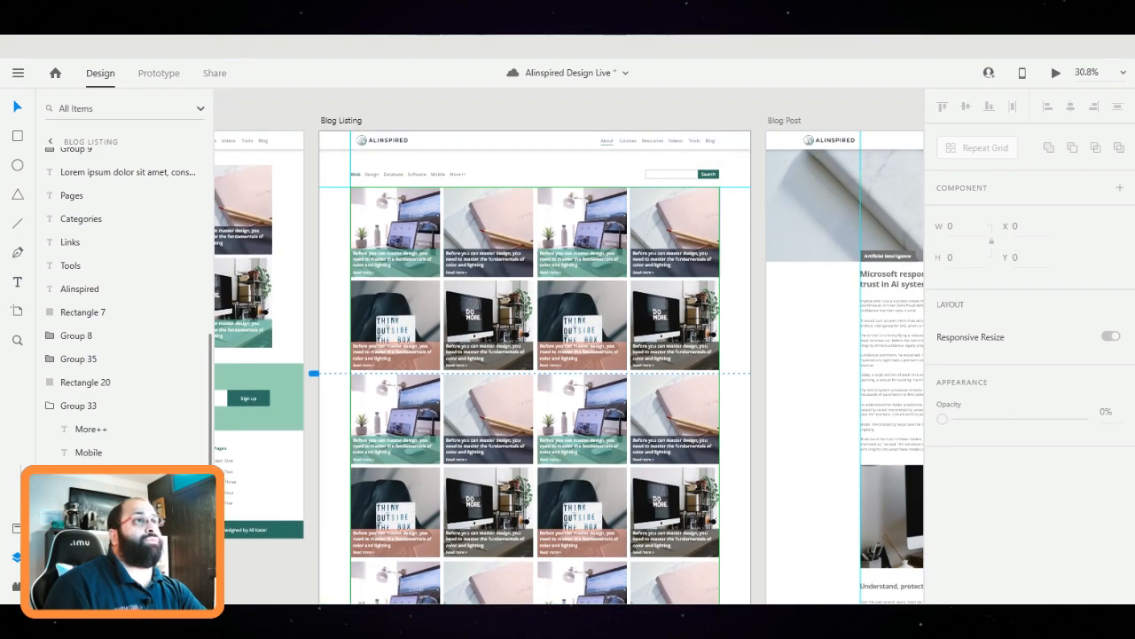
key("Escape")
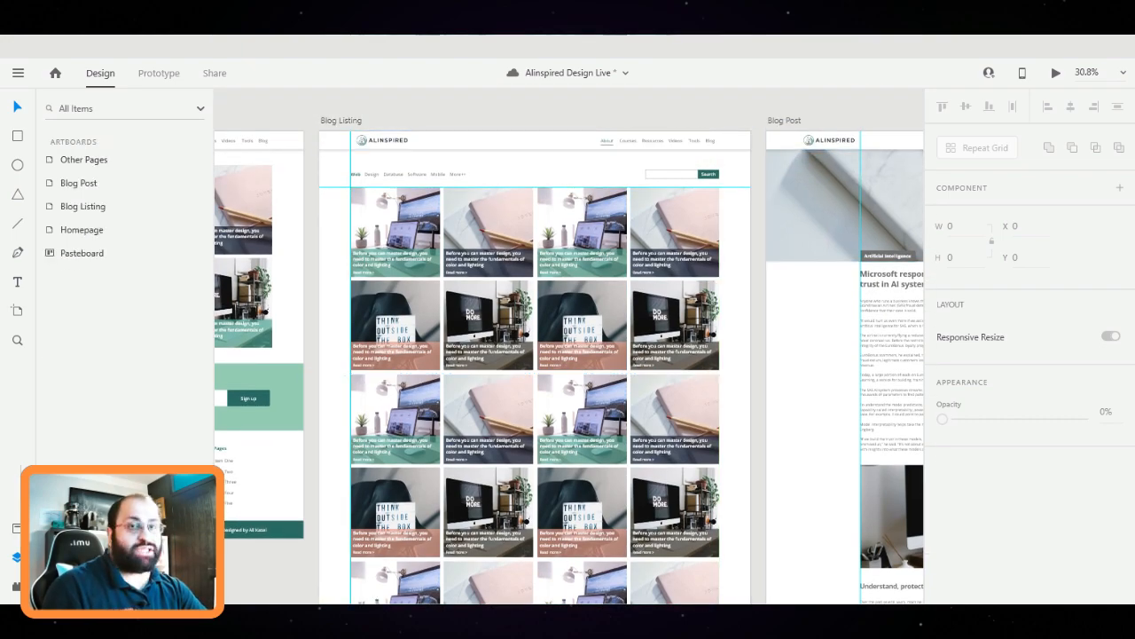
scroll(568, 366, "right", 2)
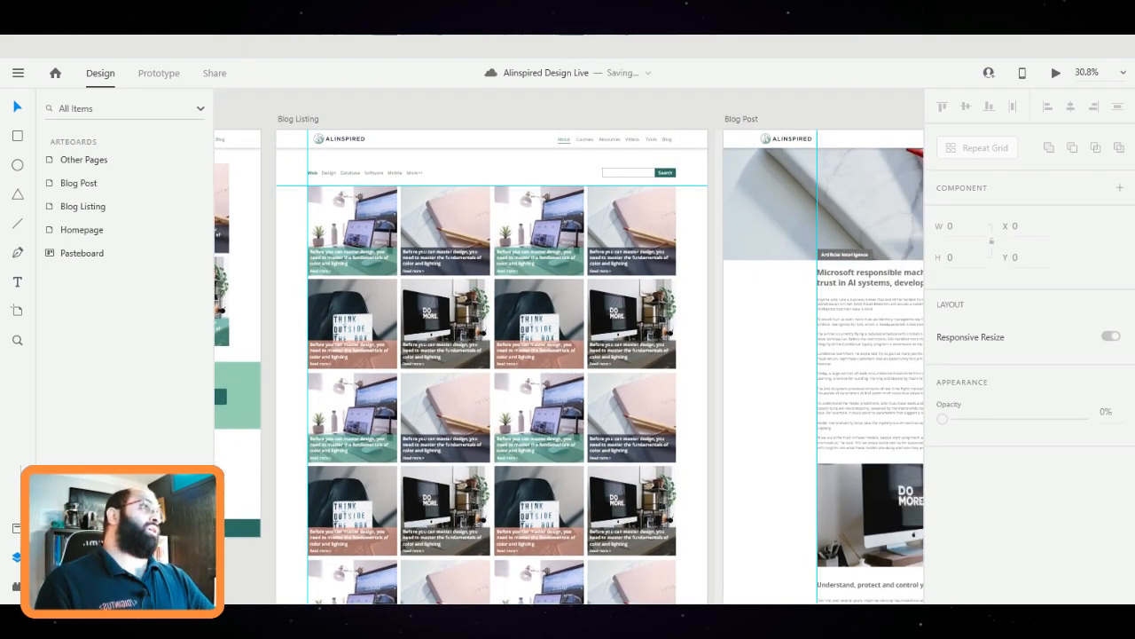
scroll(569, 364, "right", 15)
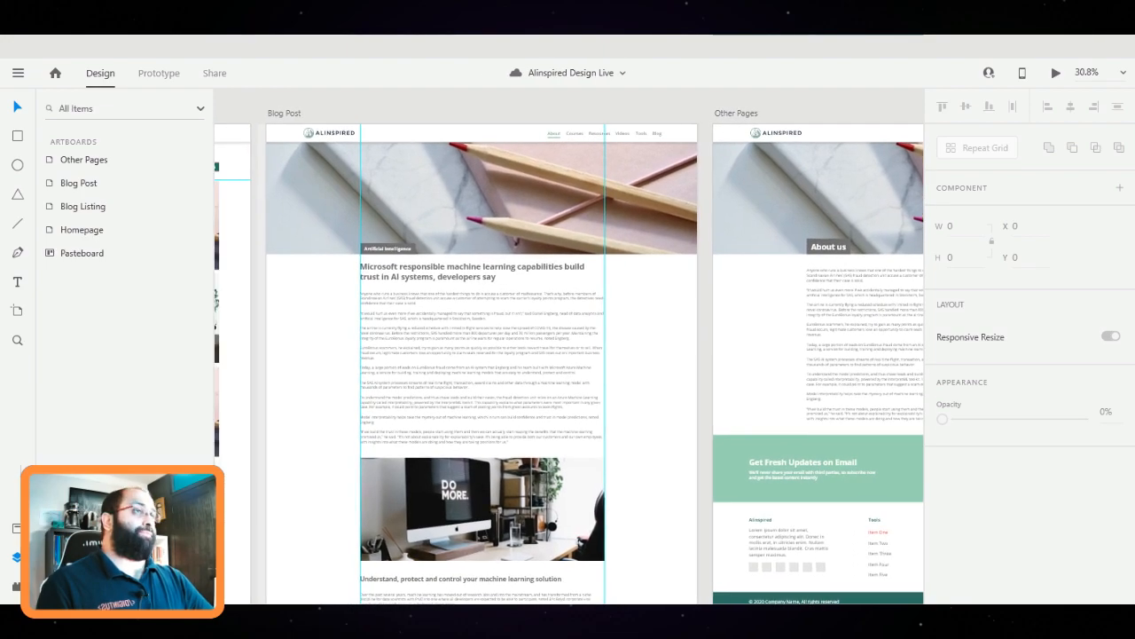
scroll(568, 363, "left", 20)
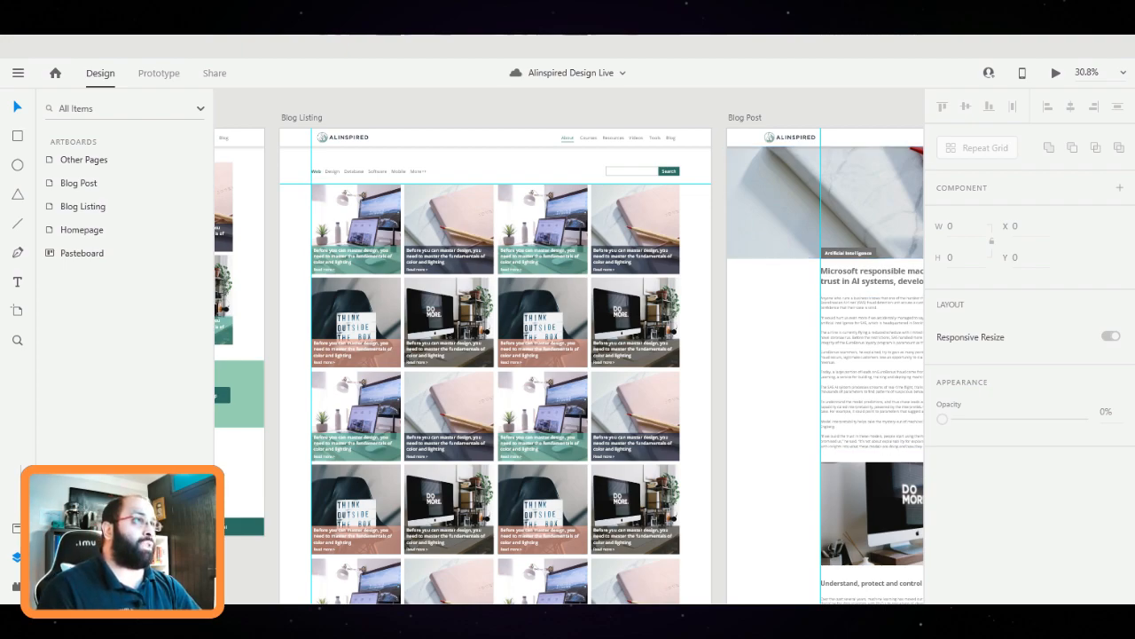
Fill the rectangle behind the "Artificial Intelligence" tag on the Blog Post hero image with dark green #2D7064
left_click(695, 368)
left_click_drag(696, 367, 676, 324)
left_click_drag(784, 277, 392, 287)
left_click(576, 368)
left_click(816, 271)
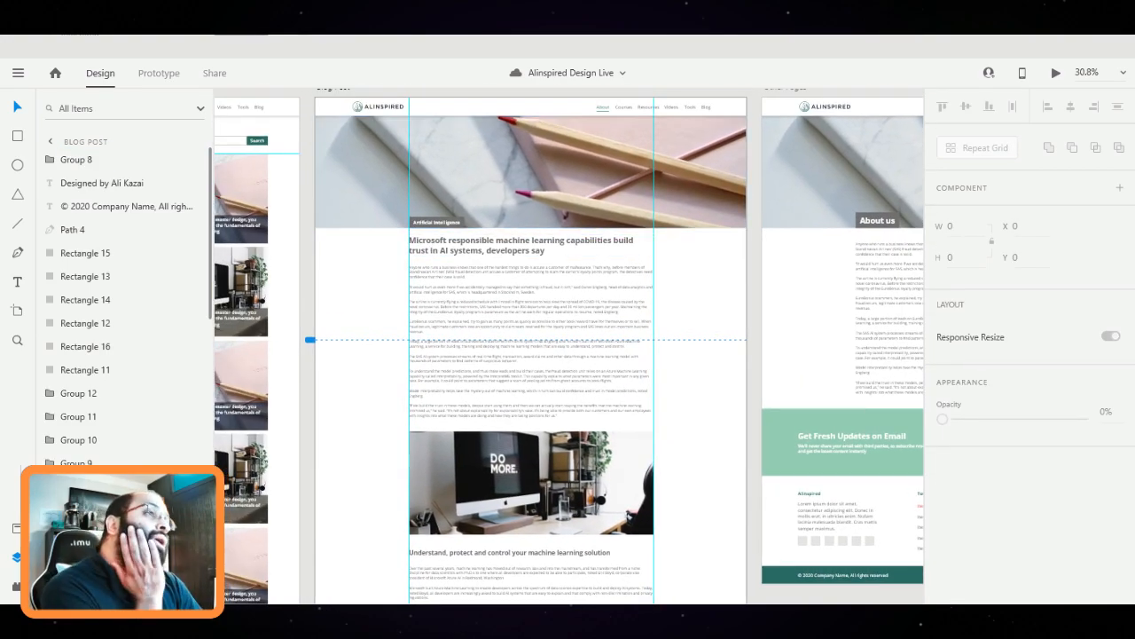
left_click_drag(470, 214, 394, 310)
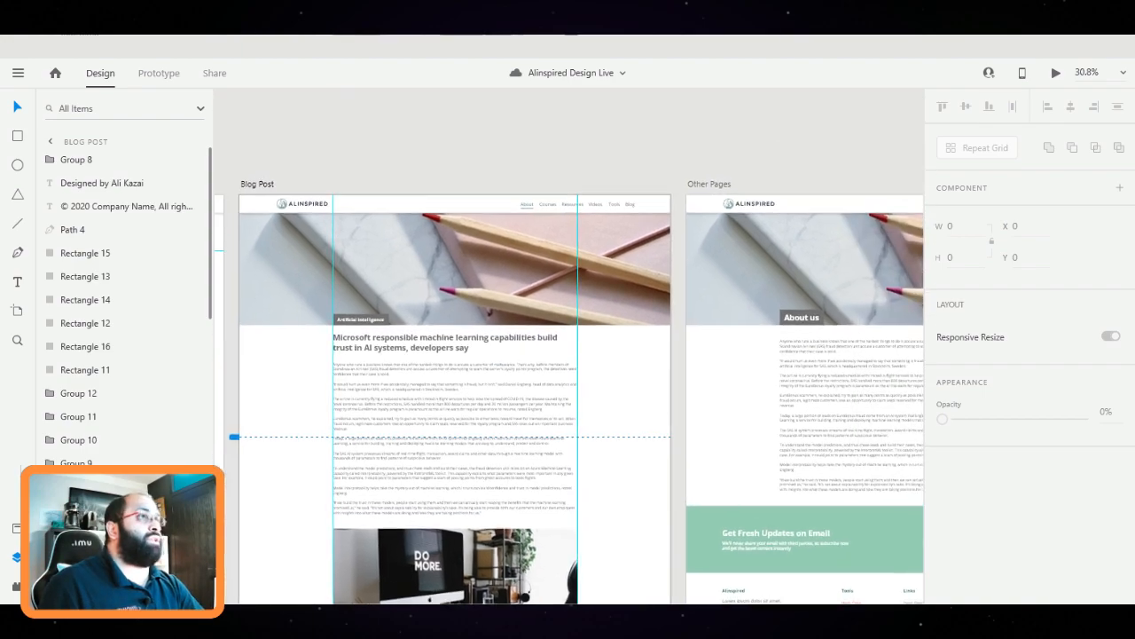
scroll(394, 311, "up", 1)
scroll(391, 306, "up", 3)
left_click(322, 334)
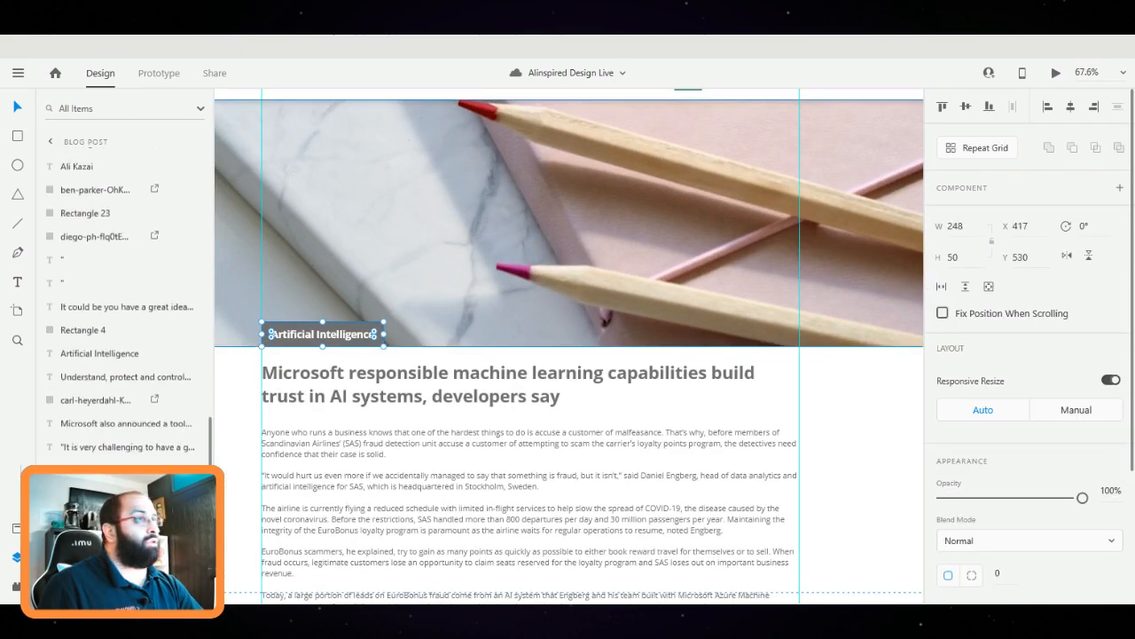
scroll(1029, 355, "down", 3)
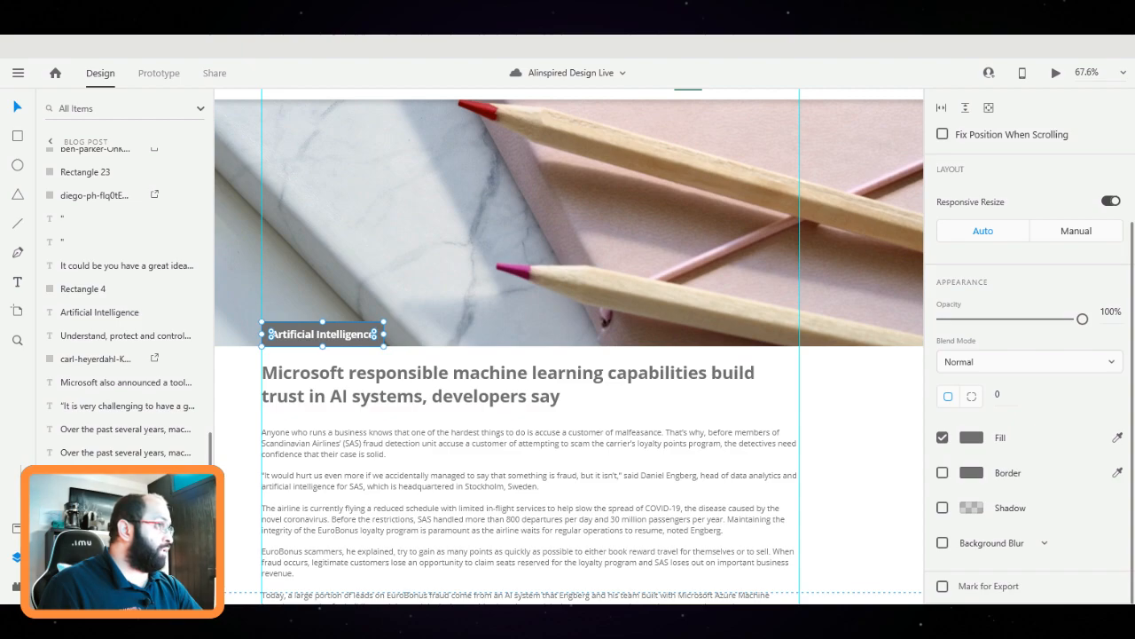
left_click(971, 438)
left_click(912, 525)
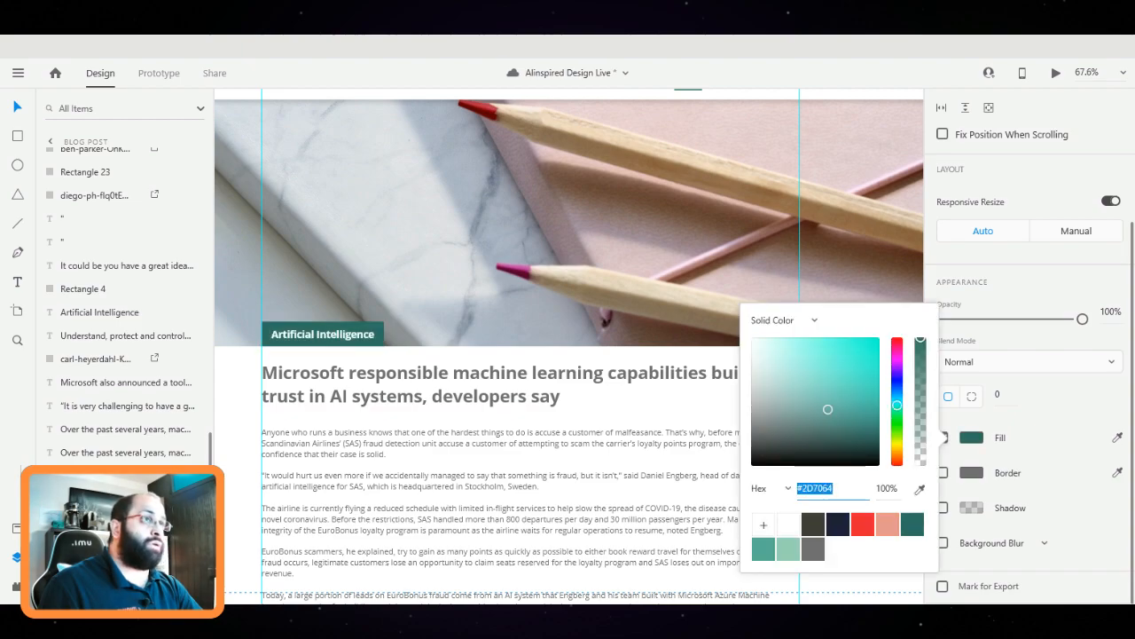
left_click(322, 335)
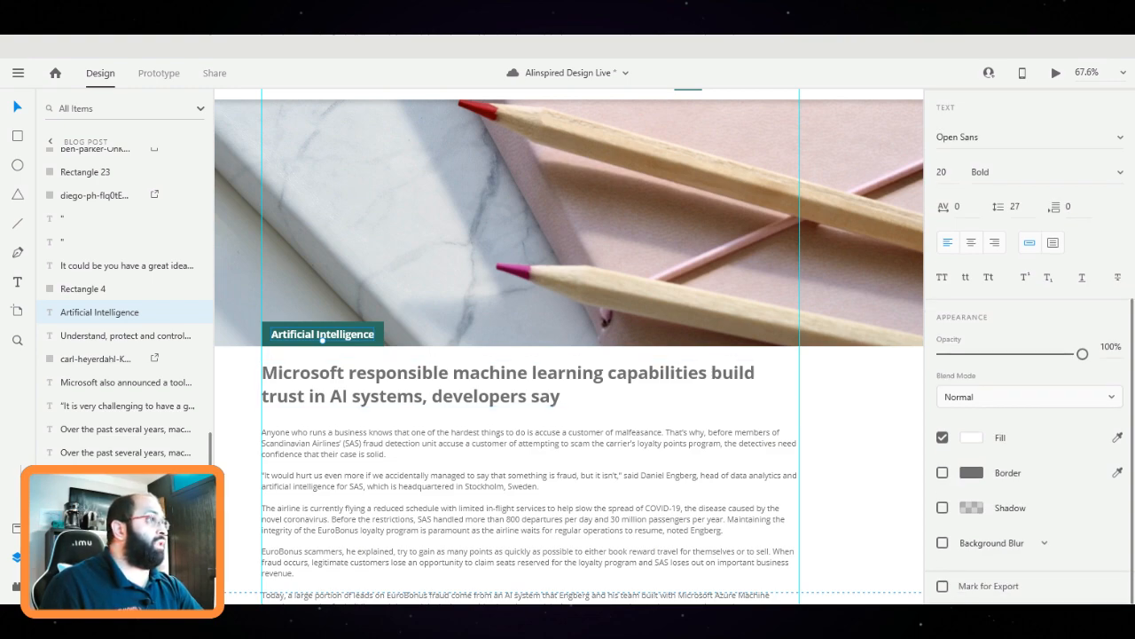
key("Escape")
Compare the dark navy #1B2137 and dark olive swatches on the Blog Post's main headline and keep the navy fill
scroll(569, 346, "down", 1)
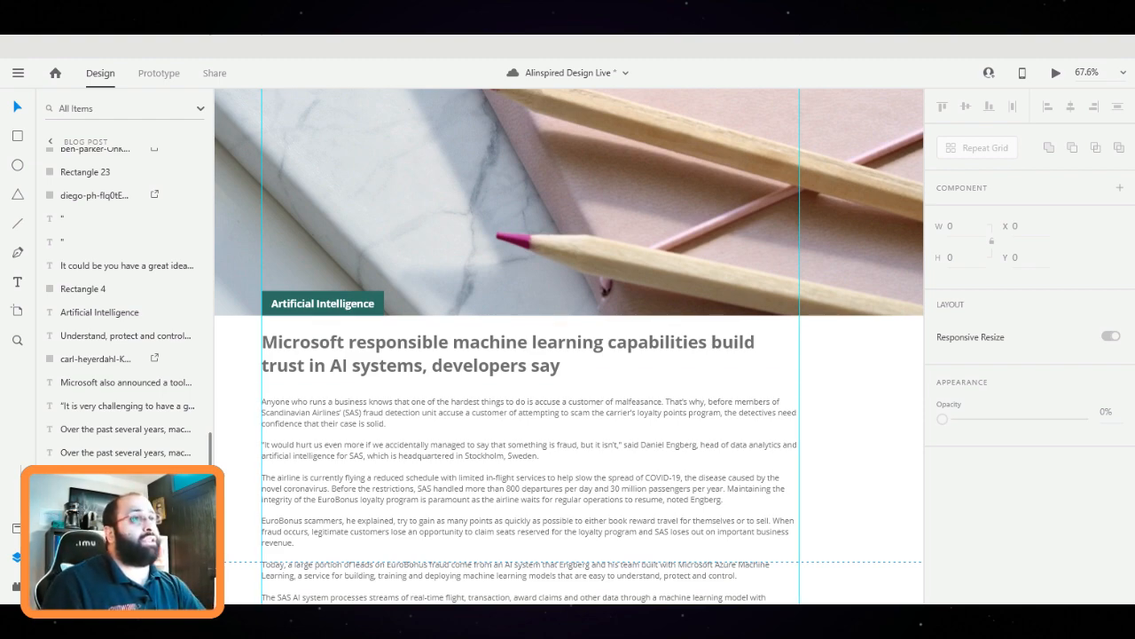
left_click(529, 353)
scroll(1029, 355, "down", 4)
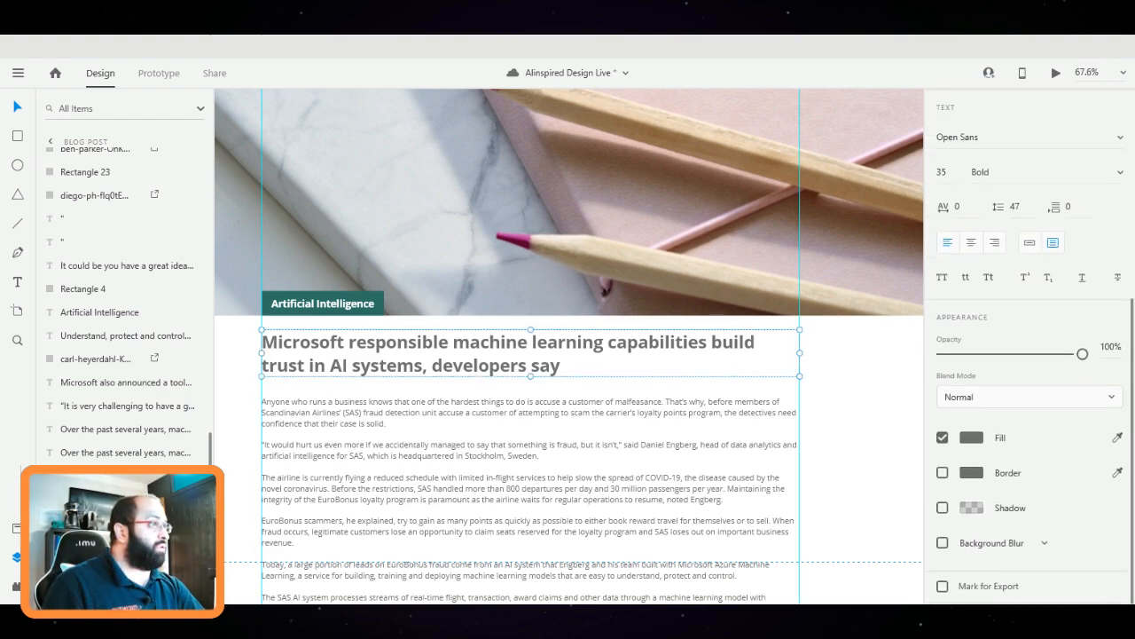
left_click(971, 438)
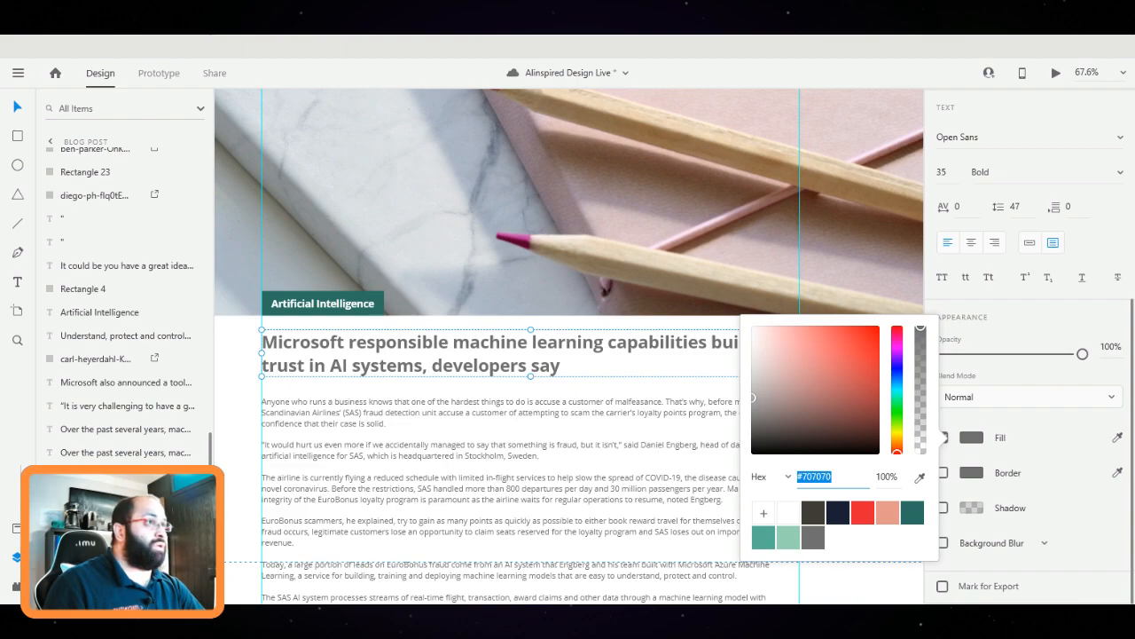
left_click(838, 513)
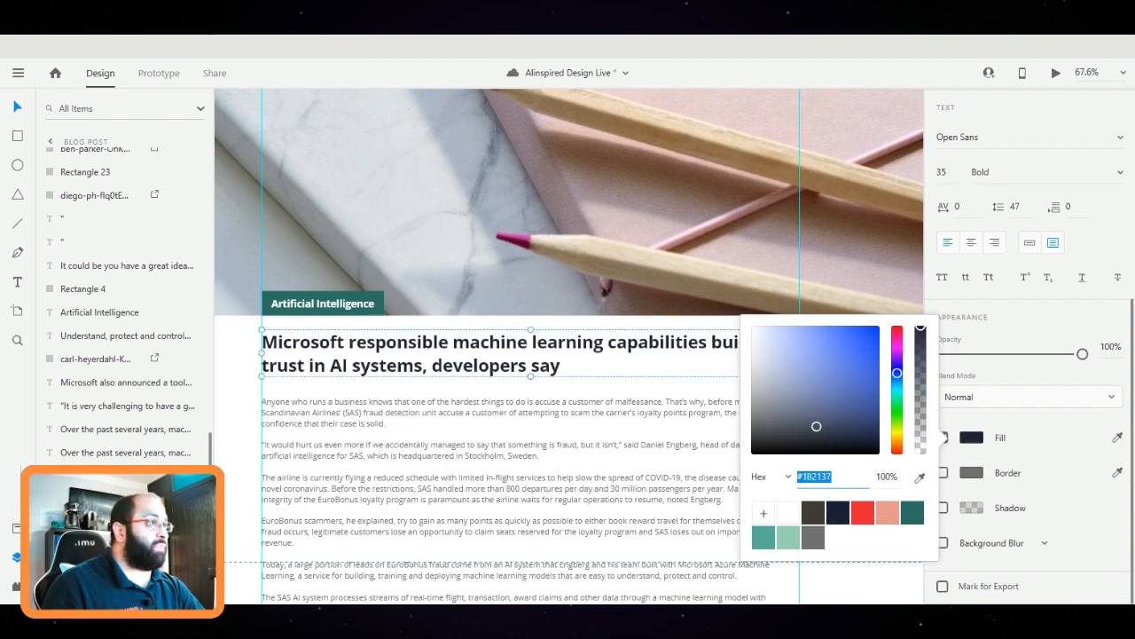
left_click(813, 513)
left_click(838, 513)
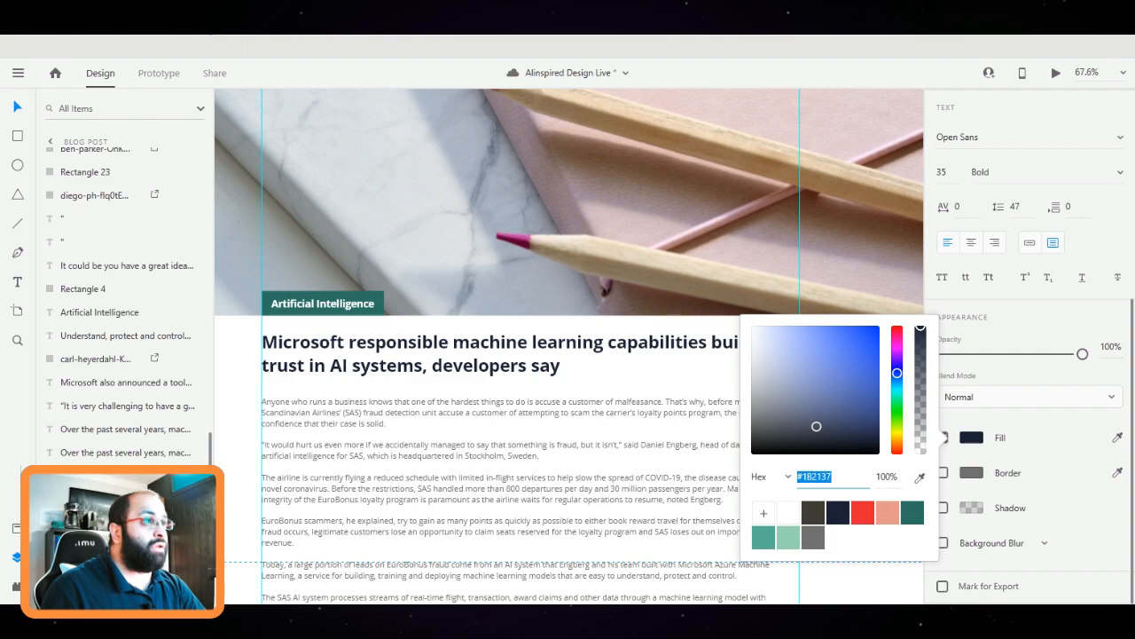
left_click(813, 513)
left_click(839, 513)
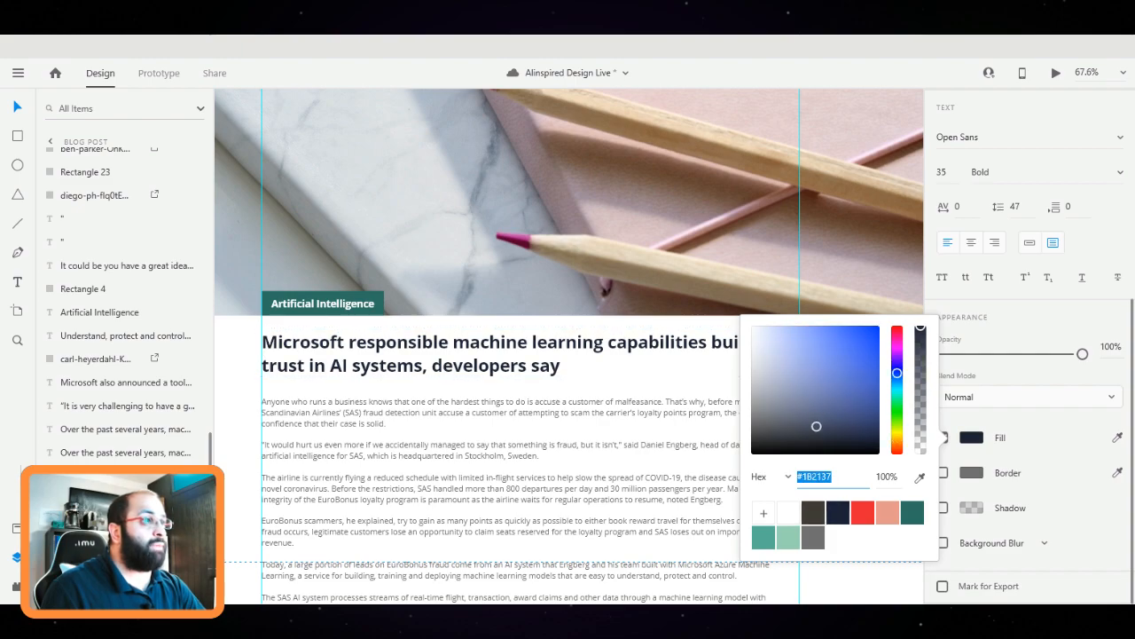
key("Escape")
Set the text fill of the "Understand, protect and control your machine learning solution" subheading to dark navy #1B2137
scroll(699, 459, "down", 4)
scroll(699, 458, "down", 4)
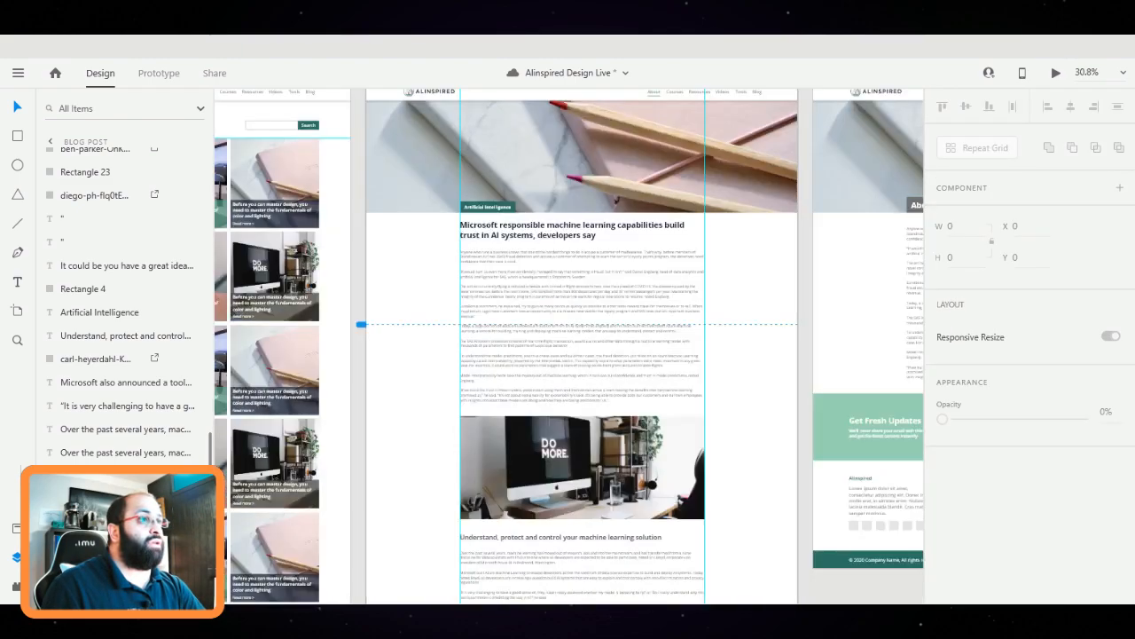
scroll(569, 347, "right", 2)
scroll(427, 401, "down", 1)
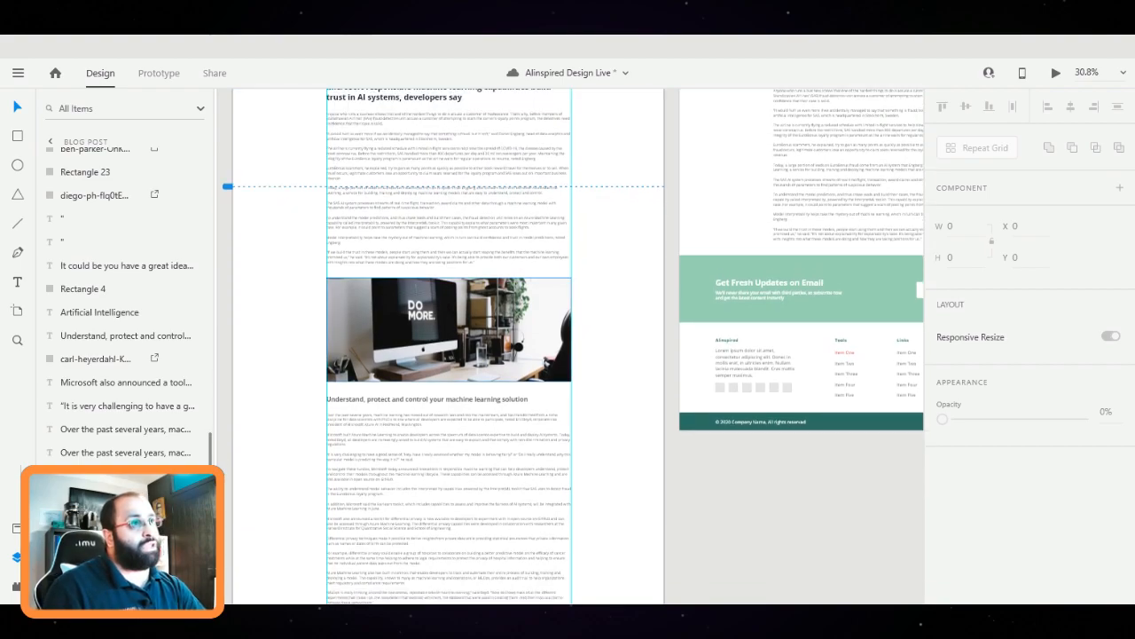
left_click(427, 401)
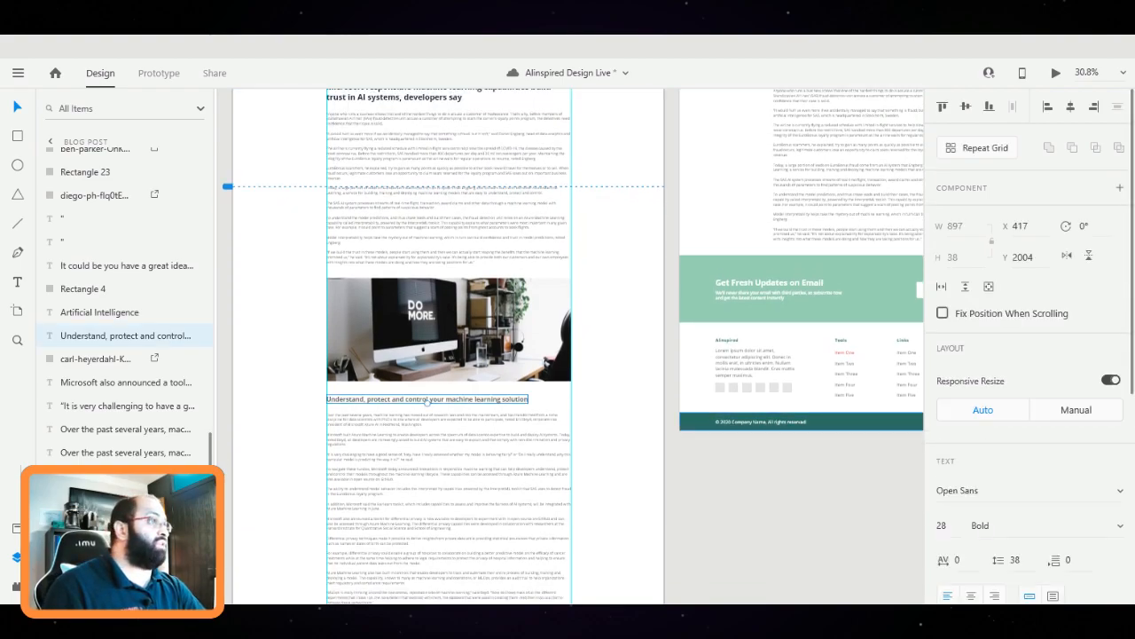
left_click(971, 437)
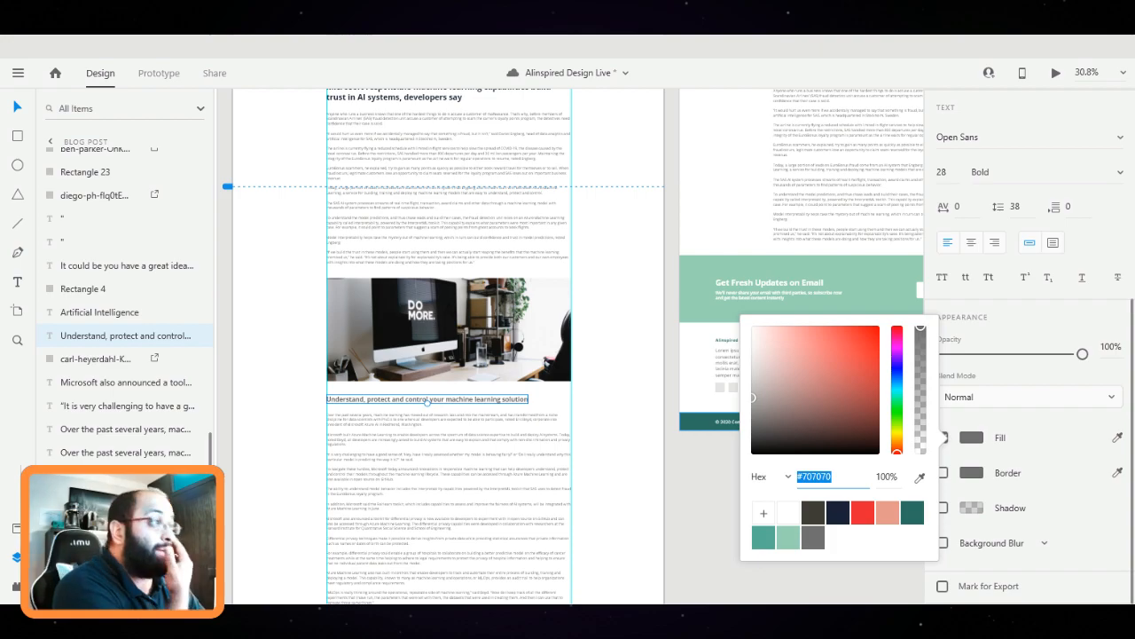
left_click(837, 512)
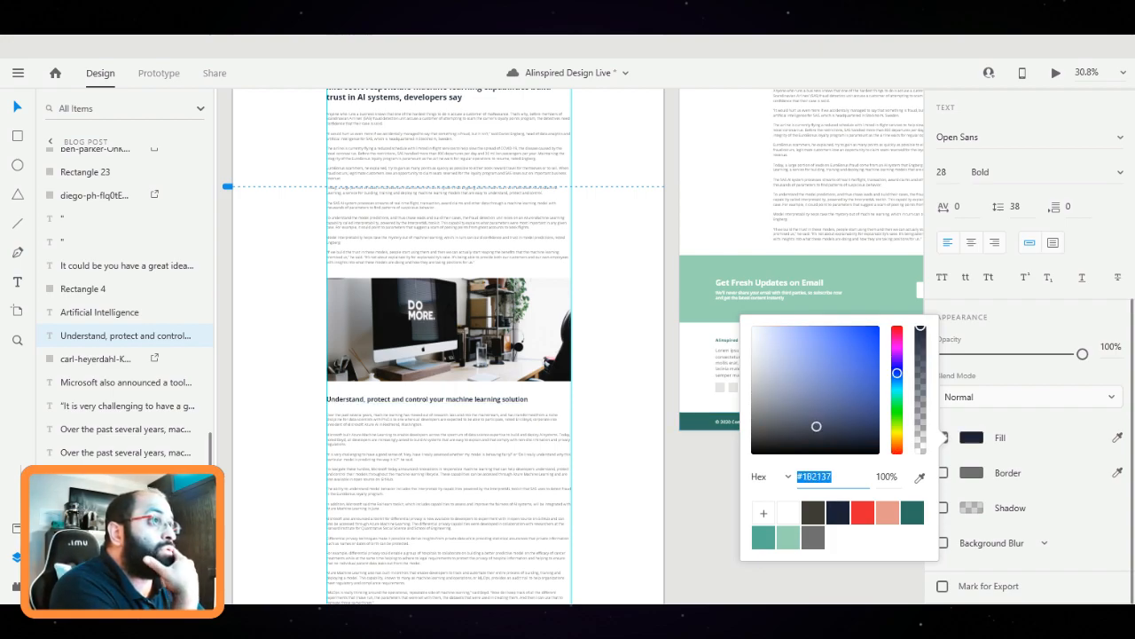
scroll(448, 346, "down", 5)
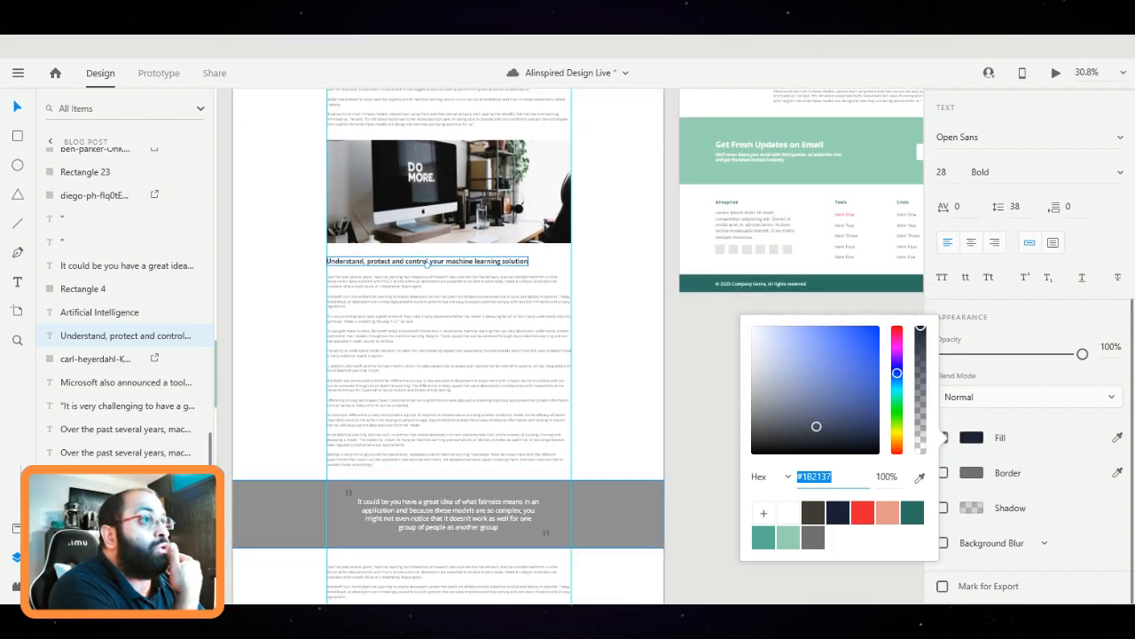
scroll(448, 346, "down", 2)
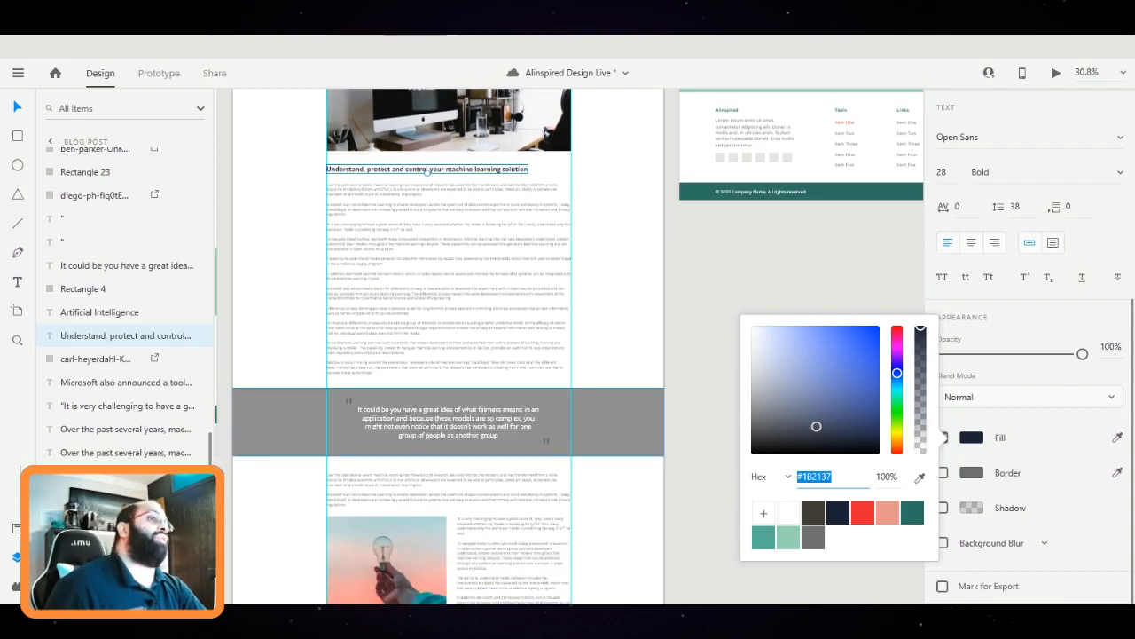
scroll(447, 346, "down", 2)
key("Escape")
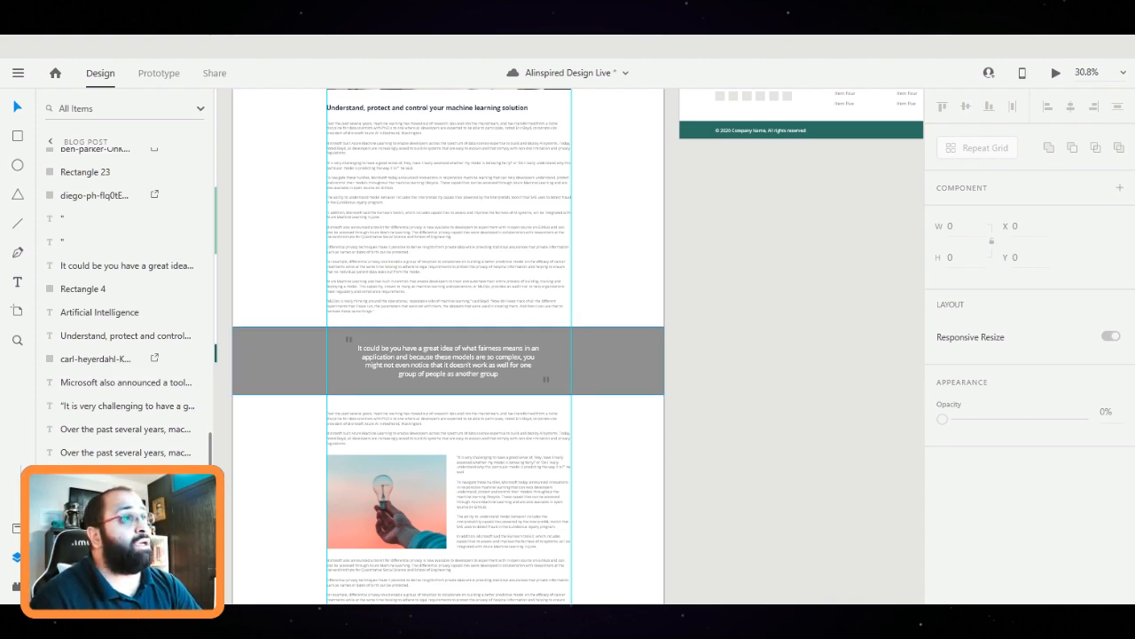
Fill the full-width band behind the Blog Post's pull quote with salmon #E49888
left_click(621, 360)
scroll(1029, 346, "down", 2)
scroll(1029, 346, "down", 1)
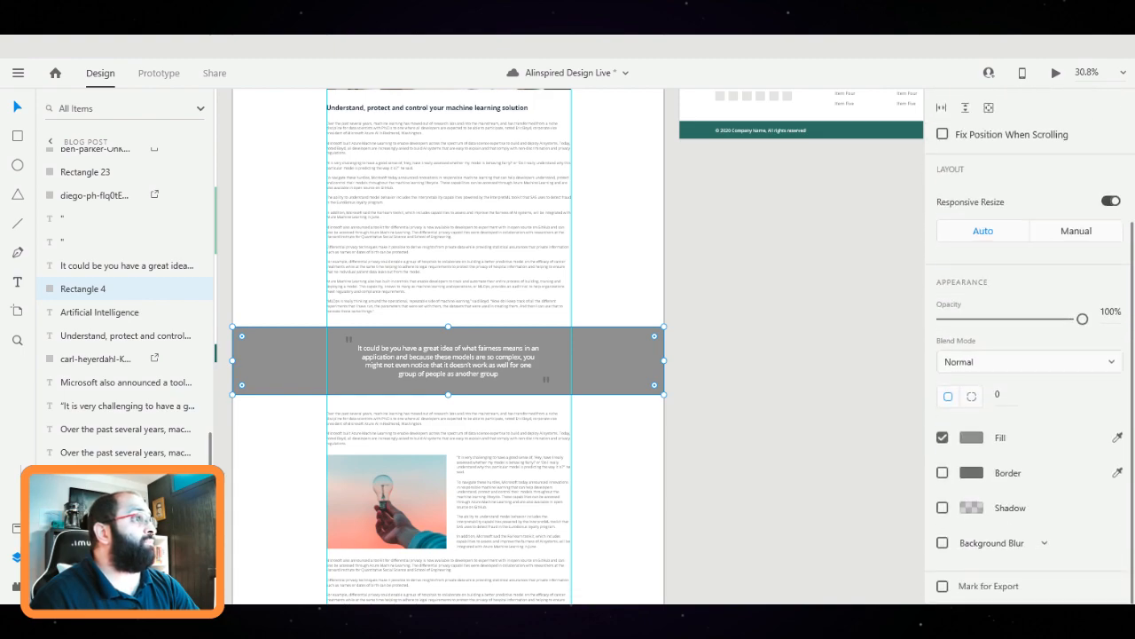
left_click(972, 438)
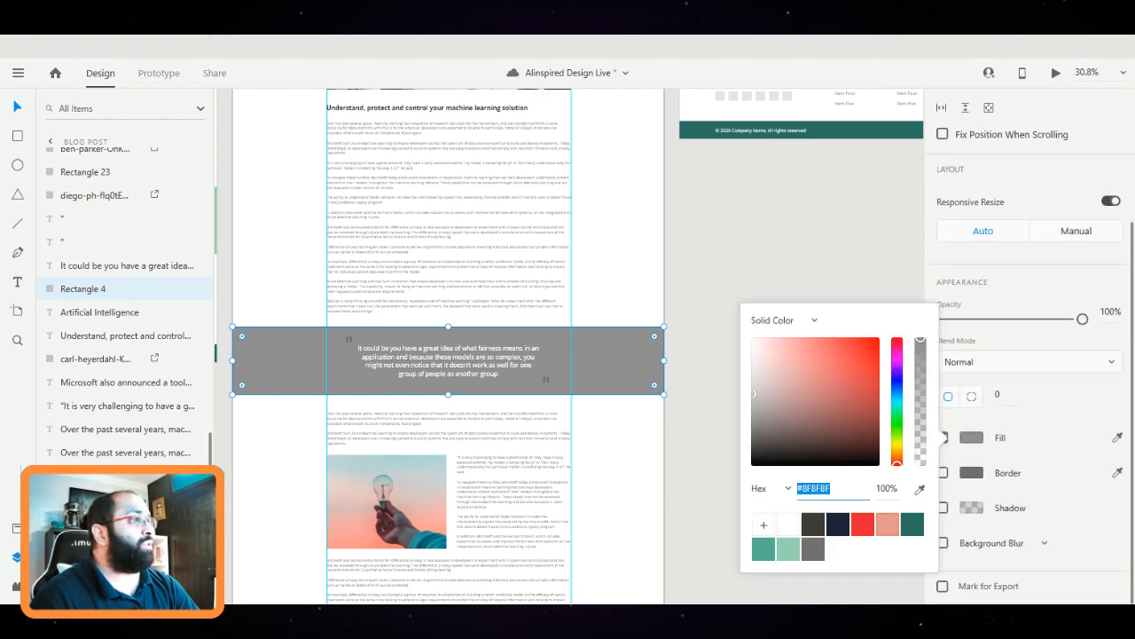
left_click(887, 524)
scroll(486, 382, "up", 1)
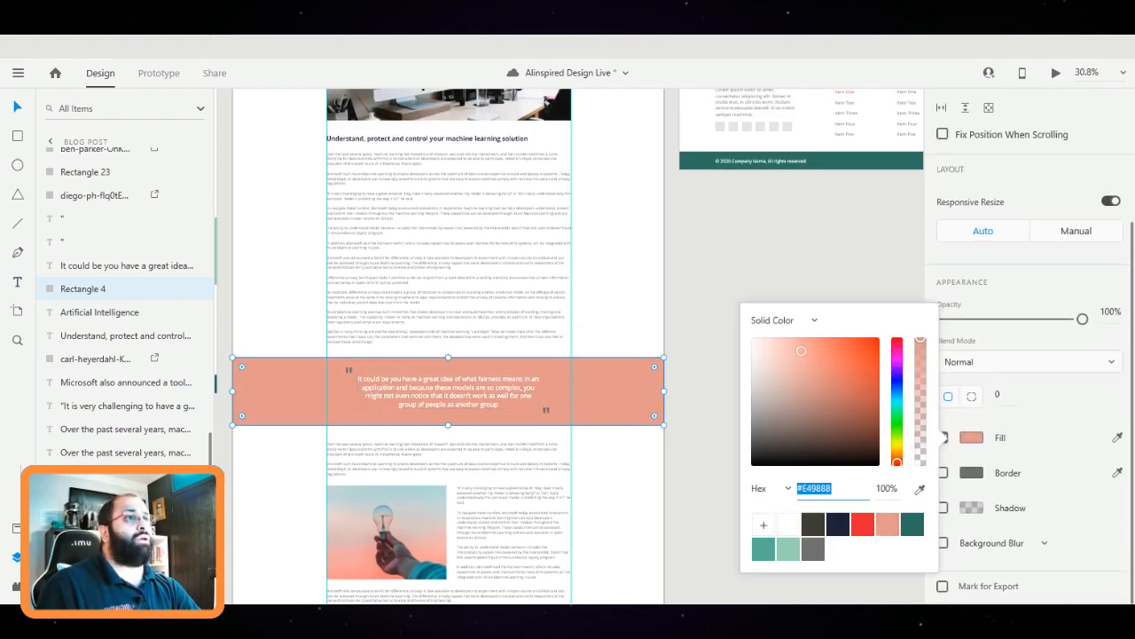
Try red #E72637 on both quotation marks of the pull quote, and settle on white #FFFFFF as their fill
scroll(486, 382, "up", 2)
left_click(307, 371)
left_click(562, 422, "shift")
scroll(1029, 399, "down", 3)
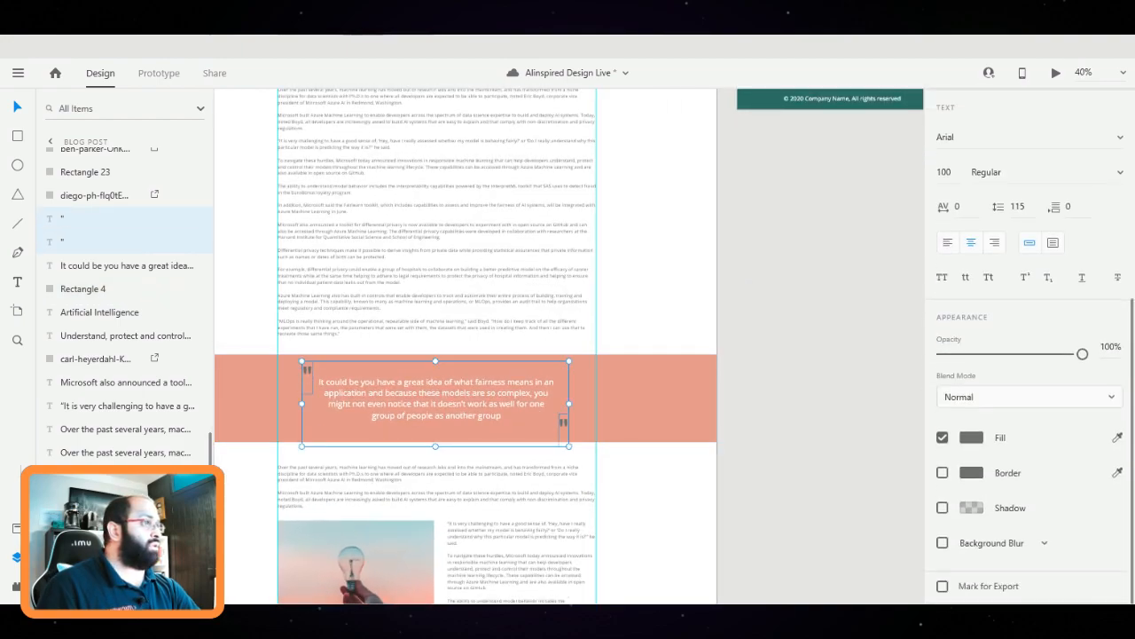
left_click(971, 437)
left_click(862, 513)
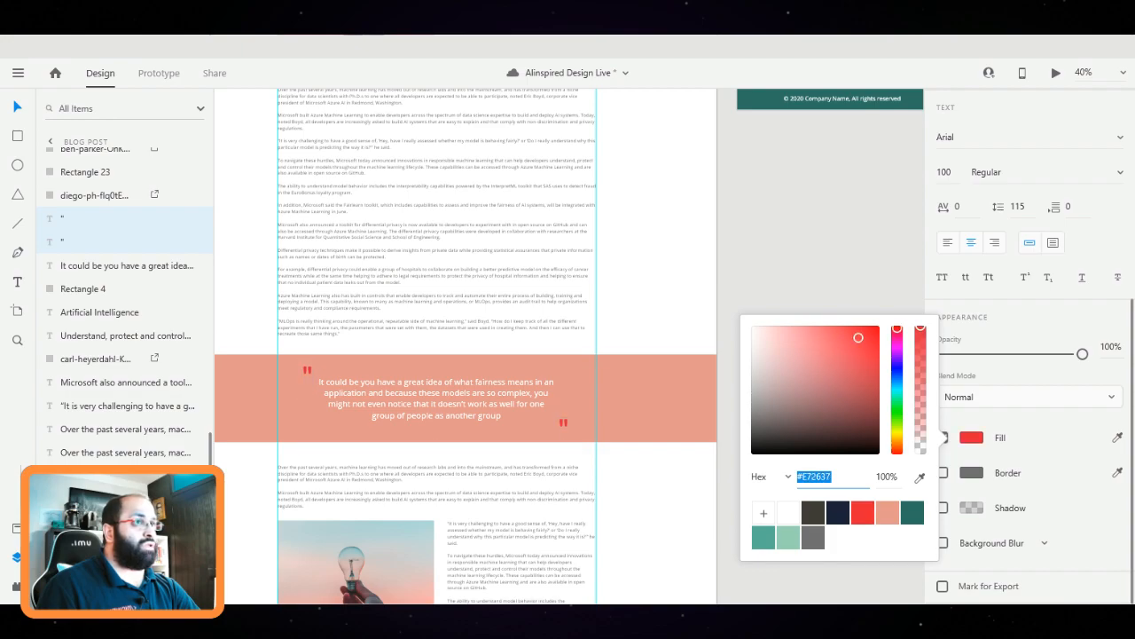
left_click(788, 513)
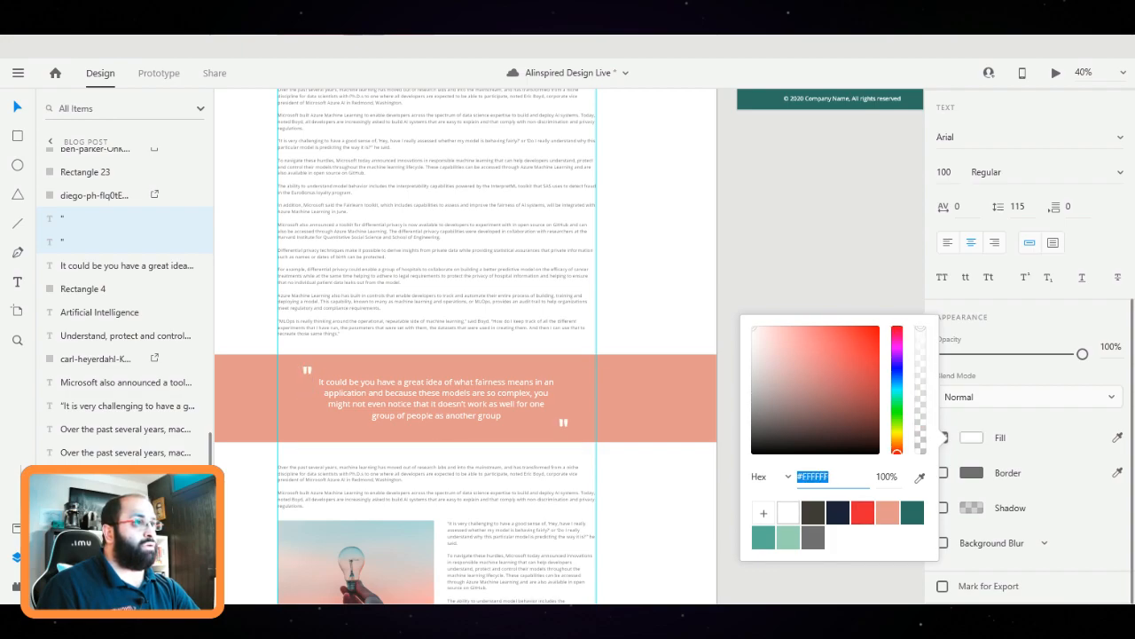
key("Escape")
Fill the gray rectangle behind the "Author" label and author photo with dark green #2D7064
scroll(466, 346, "down", 2)
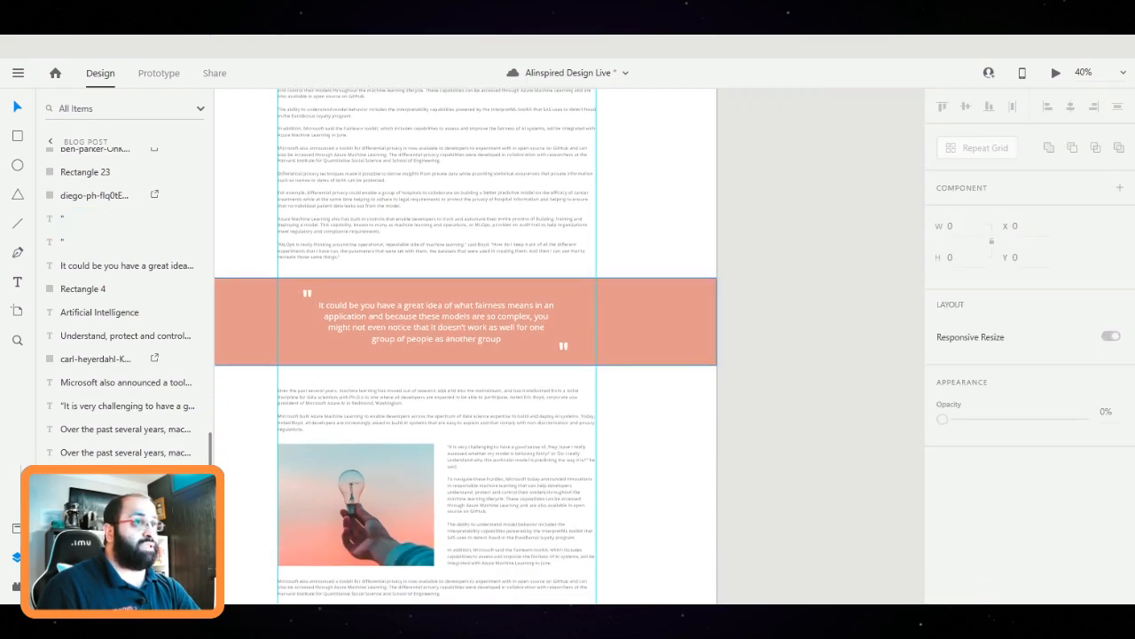
scroll(466, 346, "down", 10)
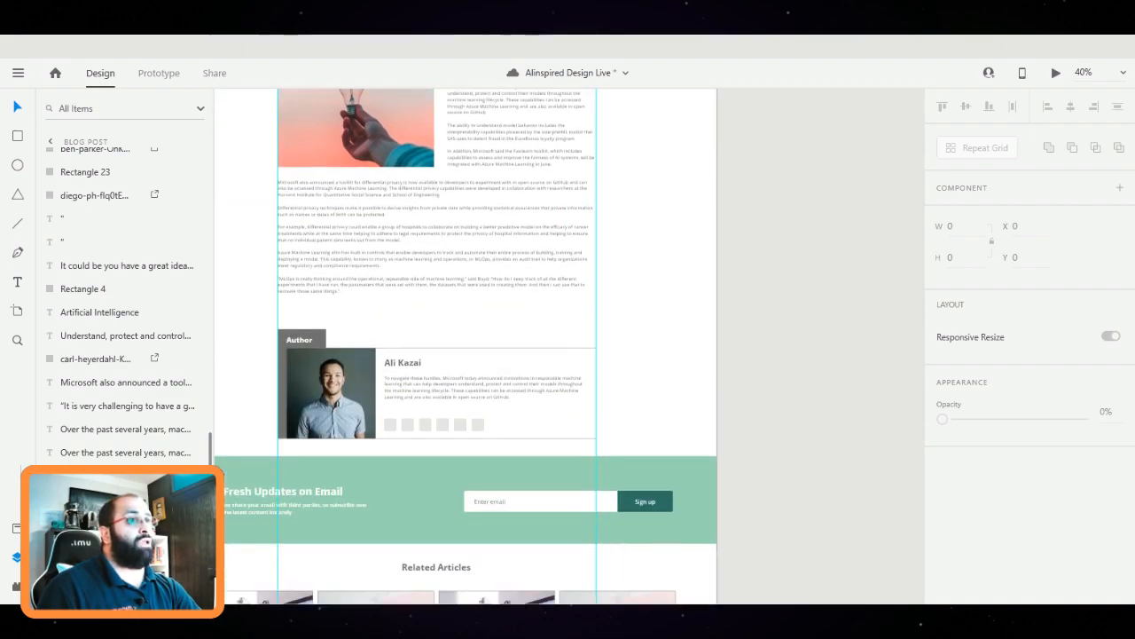
scroll(594, 291, "down", 3)
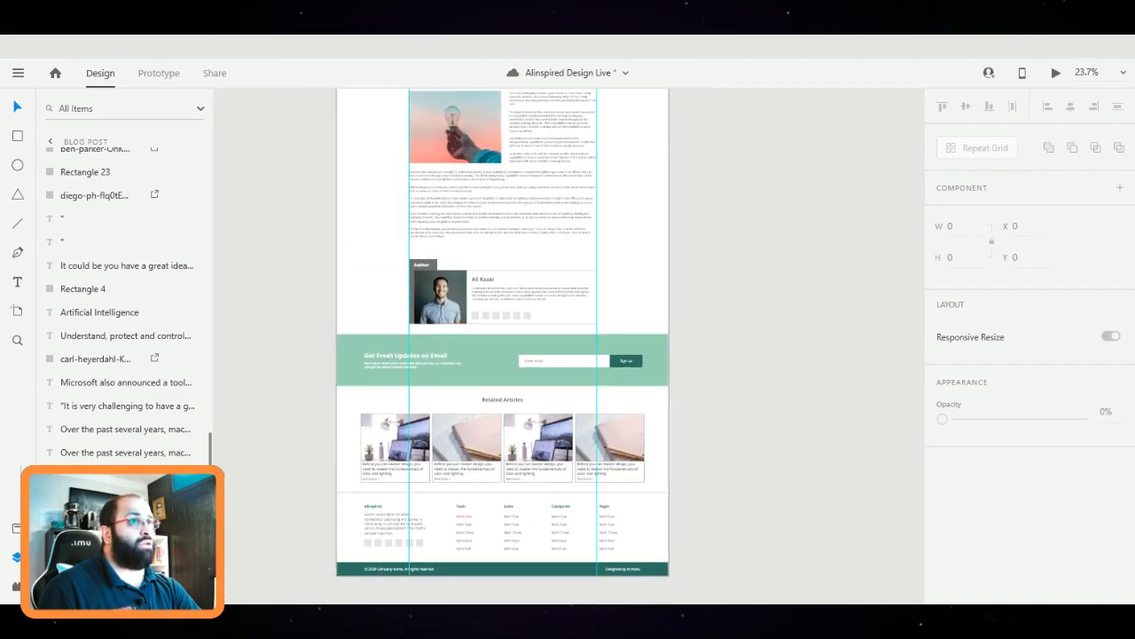
scroll(475, 247, "up", 4)
scroll(476, 249, "up", 2)
left_click(353, 293)
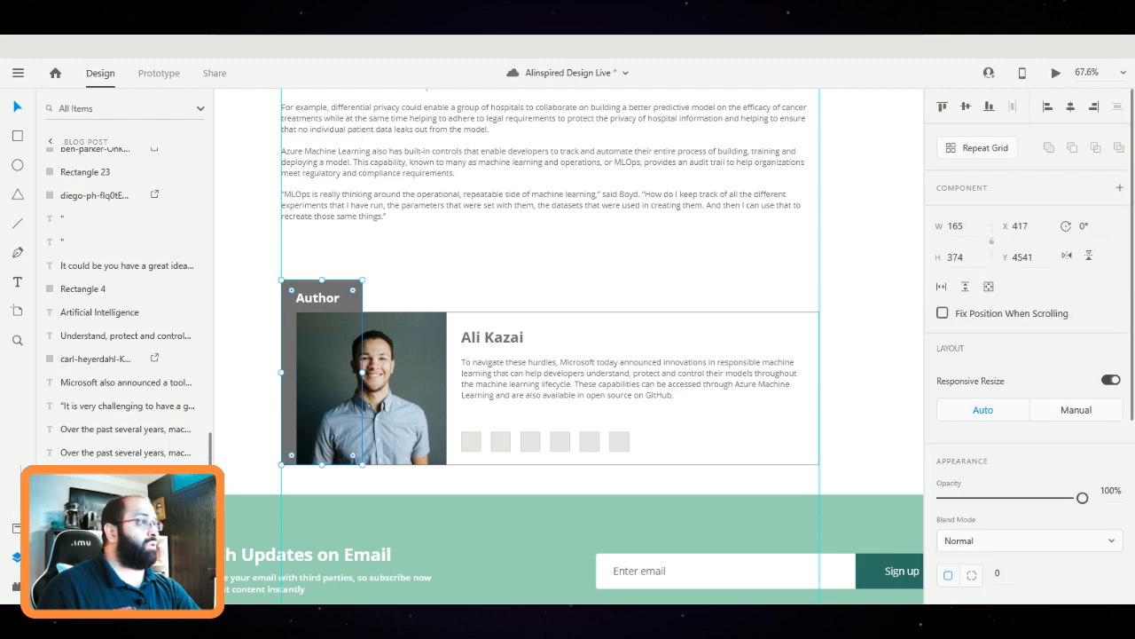
scroll(1029, 355, "down", 3)
left_click(943, 367)
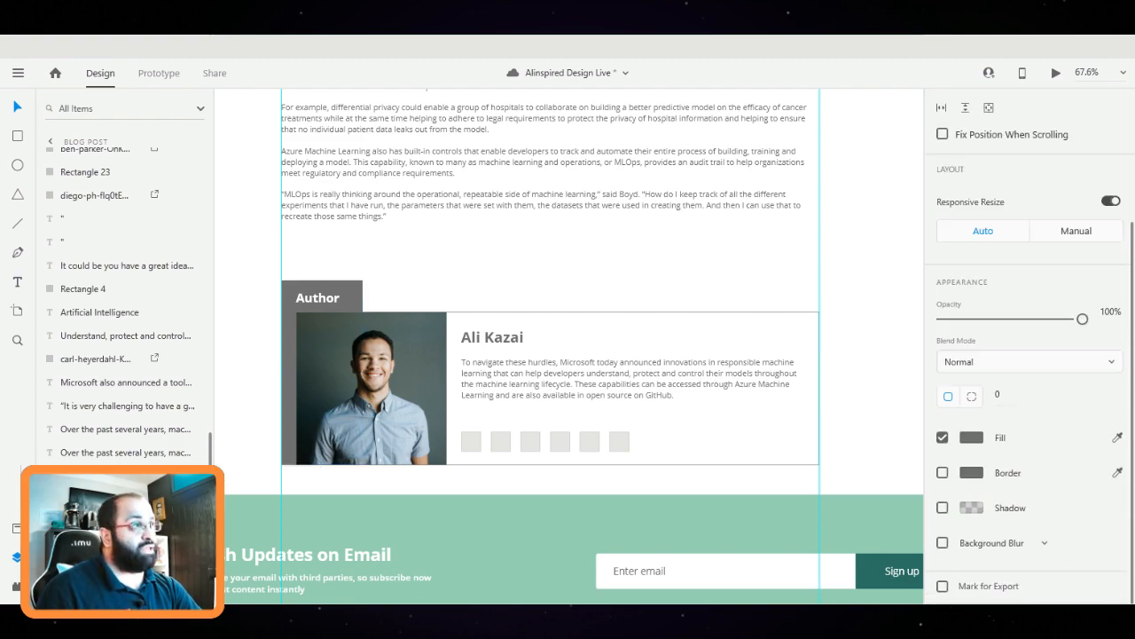
left_click(972, 438)
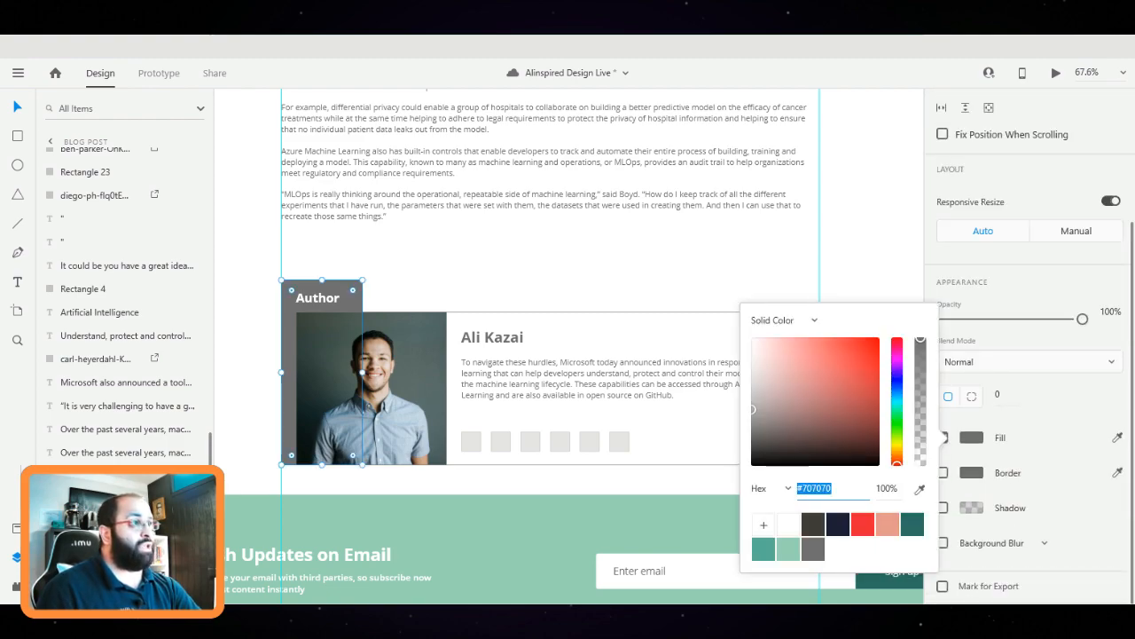
left_click(912, 525)
key("Escape")
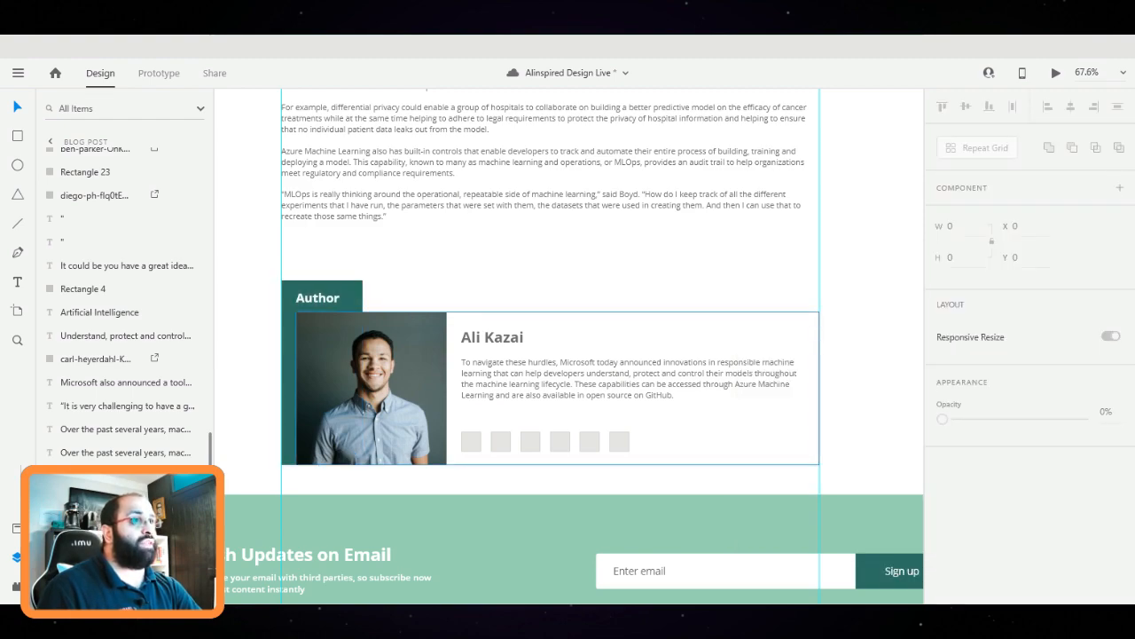
Set the text fill of the author's name on the Blog Post's author card to dark navy #1B2137
scroll(634, 368, "down", 1)
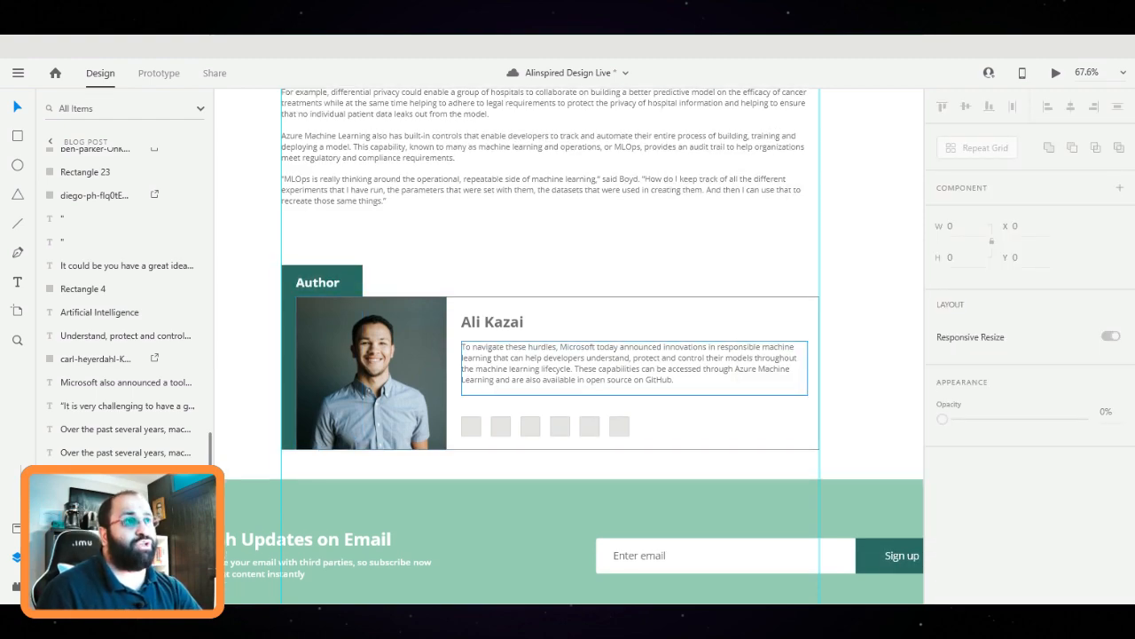
left_click(492, 321)
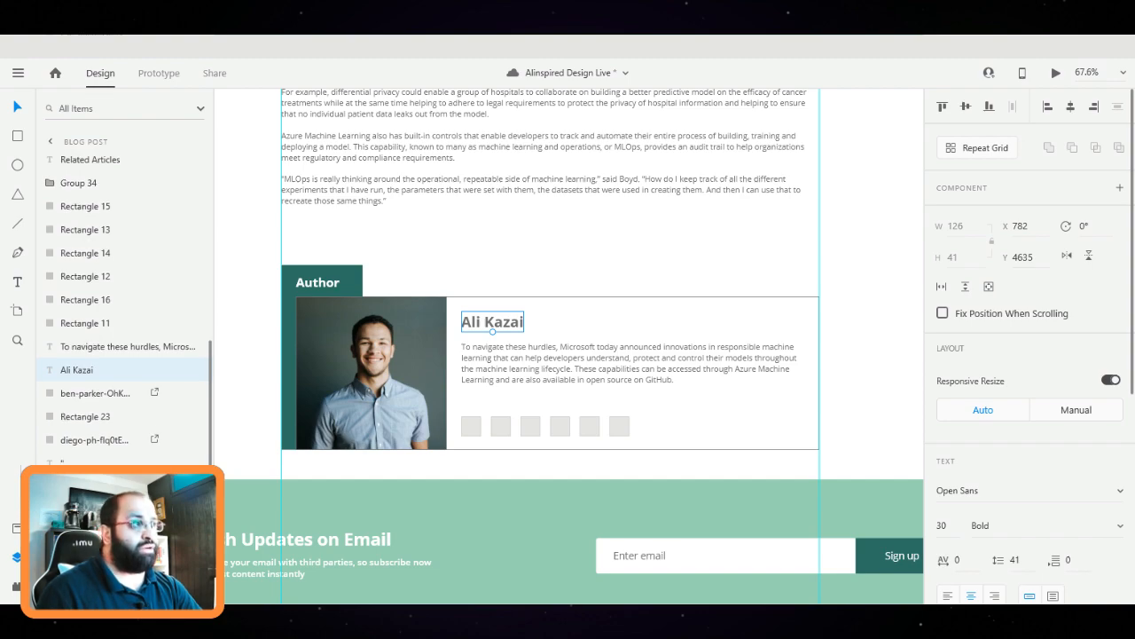
scroll(1029, 346, "down", 5)
left_click(971, 437)
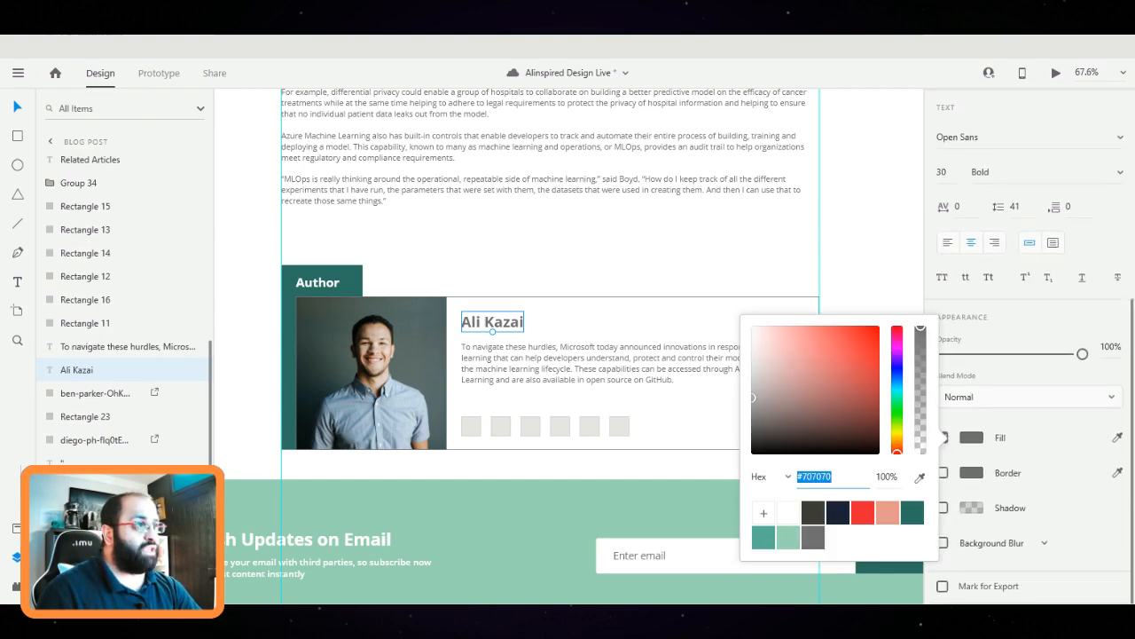
left_click(838, 513)
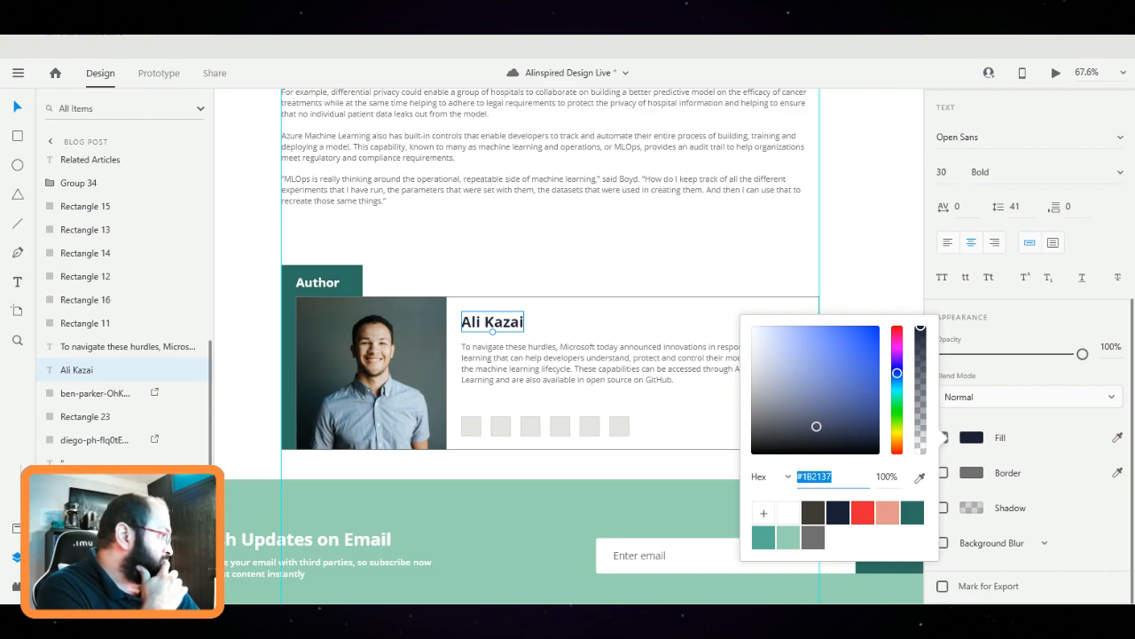
Remove the border from the author card's white rectangle and turn on its shadow
left_click(736, 379)
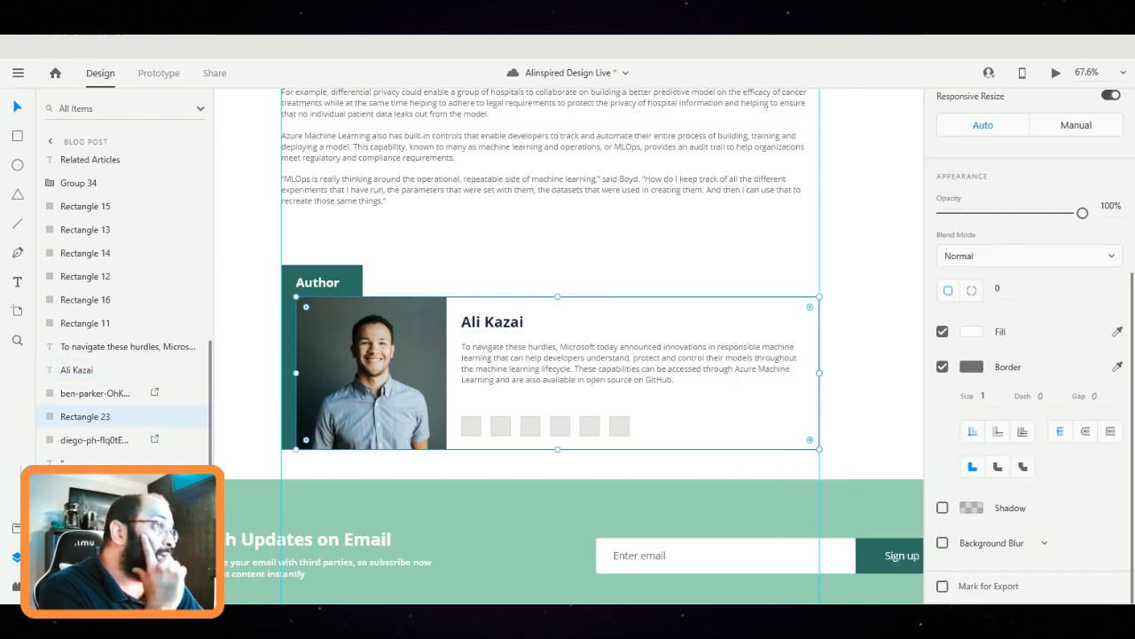
left_click(942, 366)
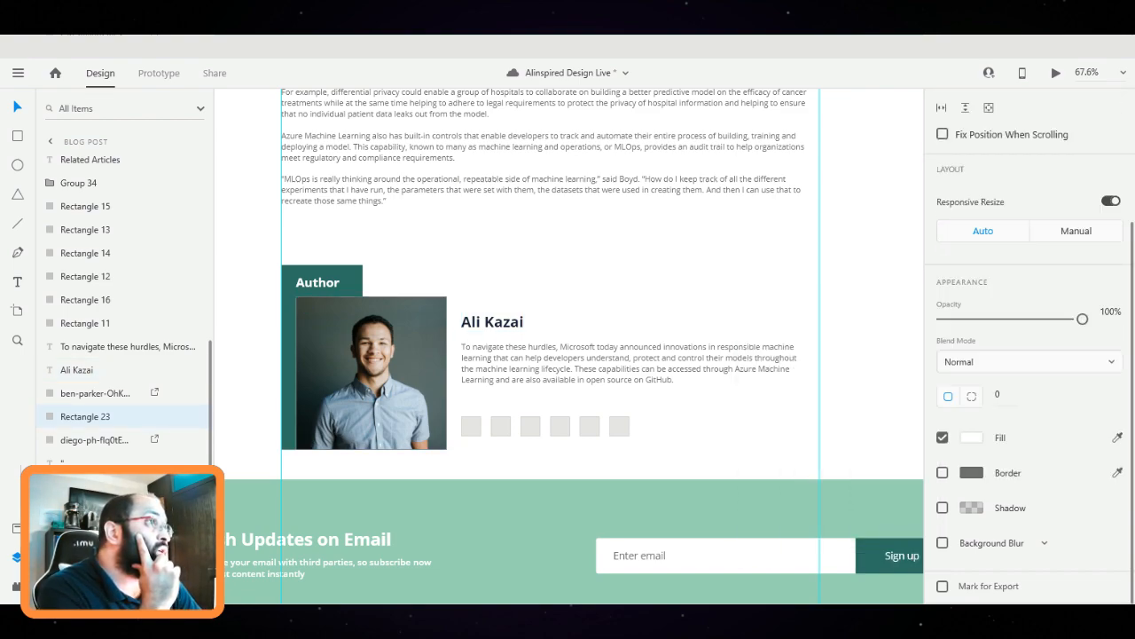
left_click(942, 508)
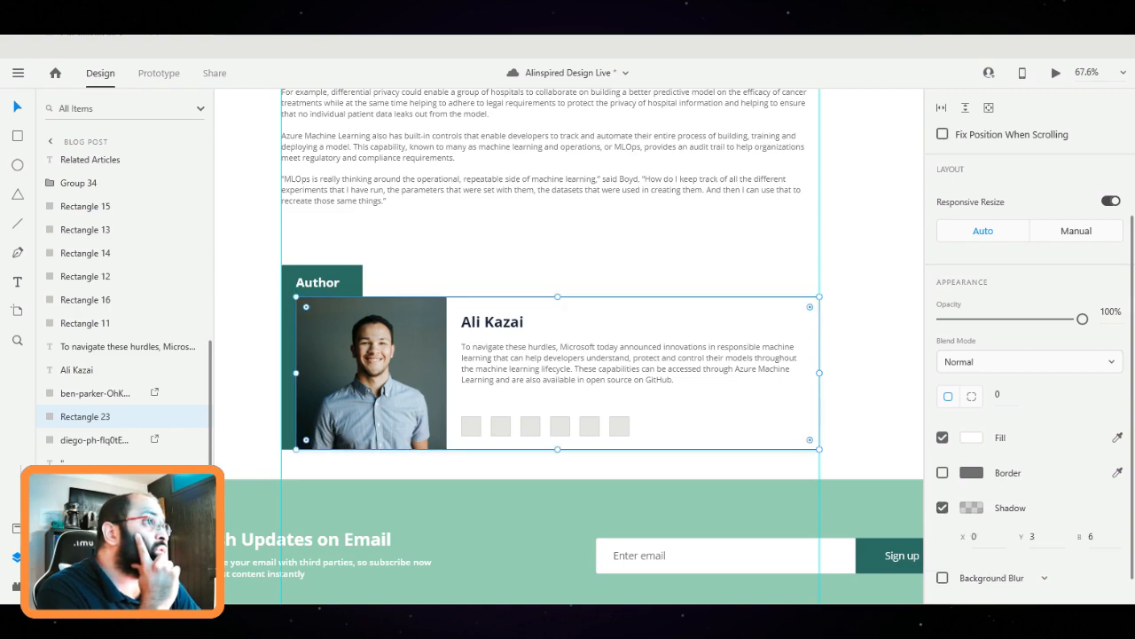
Set the card shadow's X offset to 3, try a blur of 20, and settle on a blur of 10
left_click(975, 536)
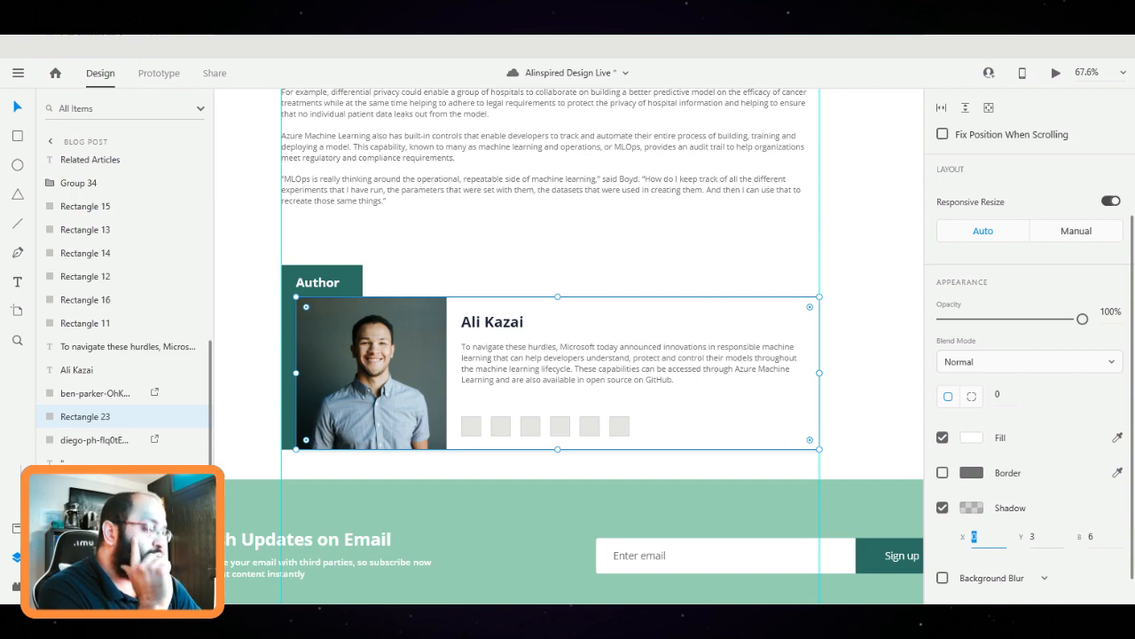
type("3")
key("Tab")
key("Tab")
type("10")
key("shift+Tab")
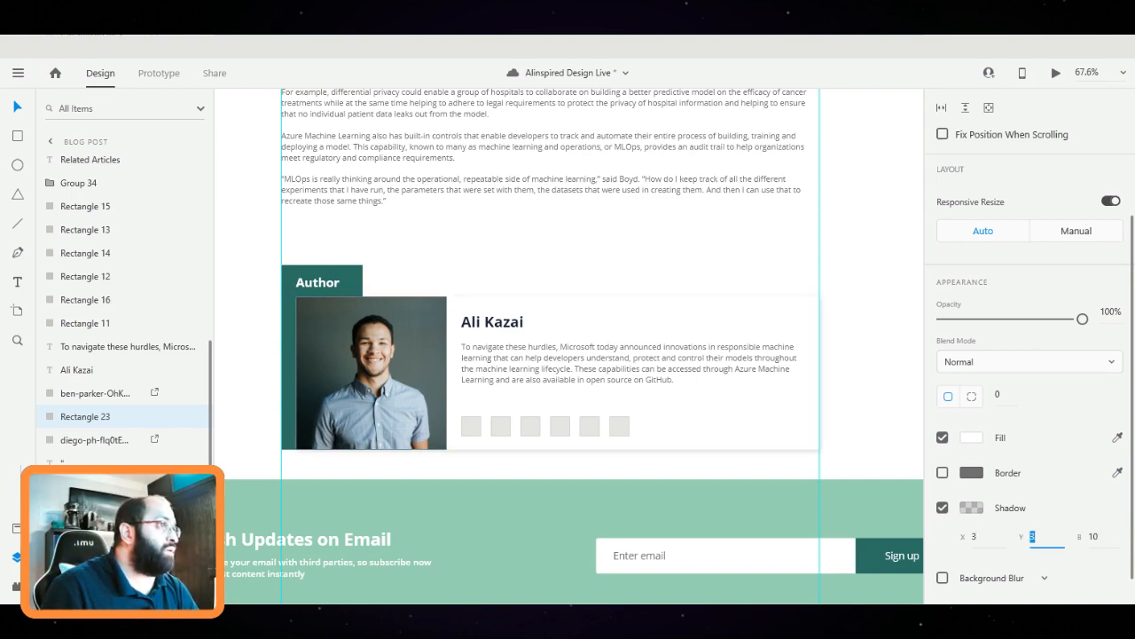
key("Tab")
type("20")
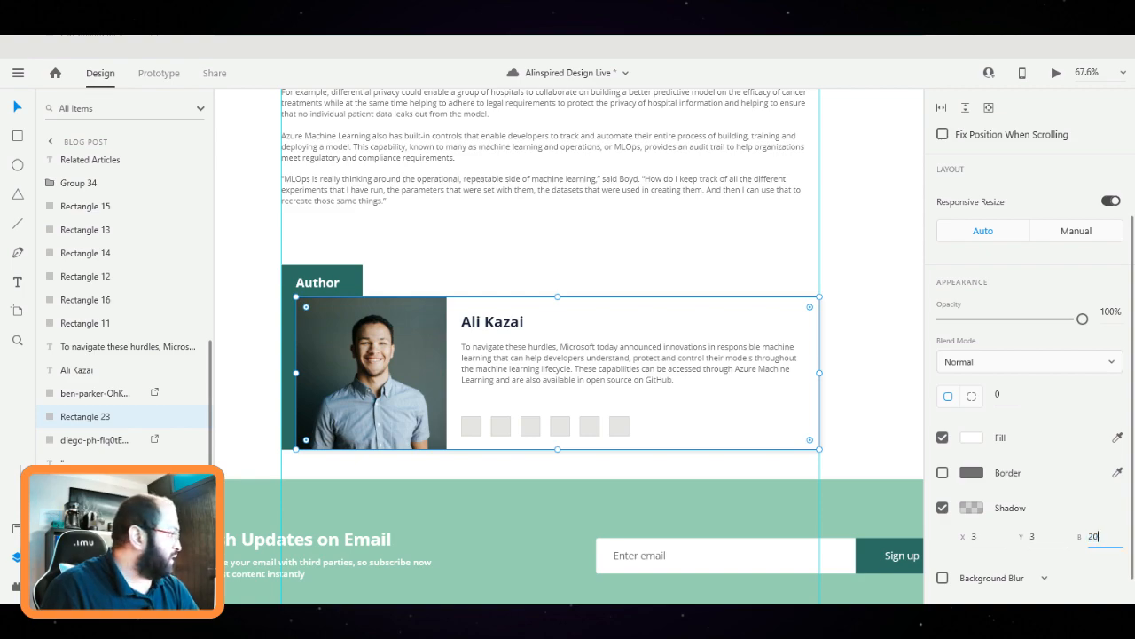
key("shift+Tab")
key("Tab")
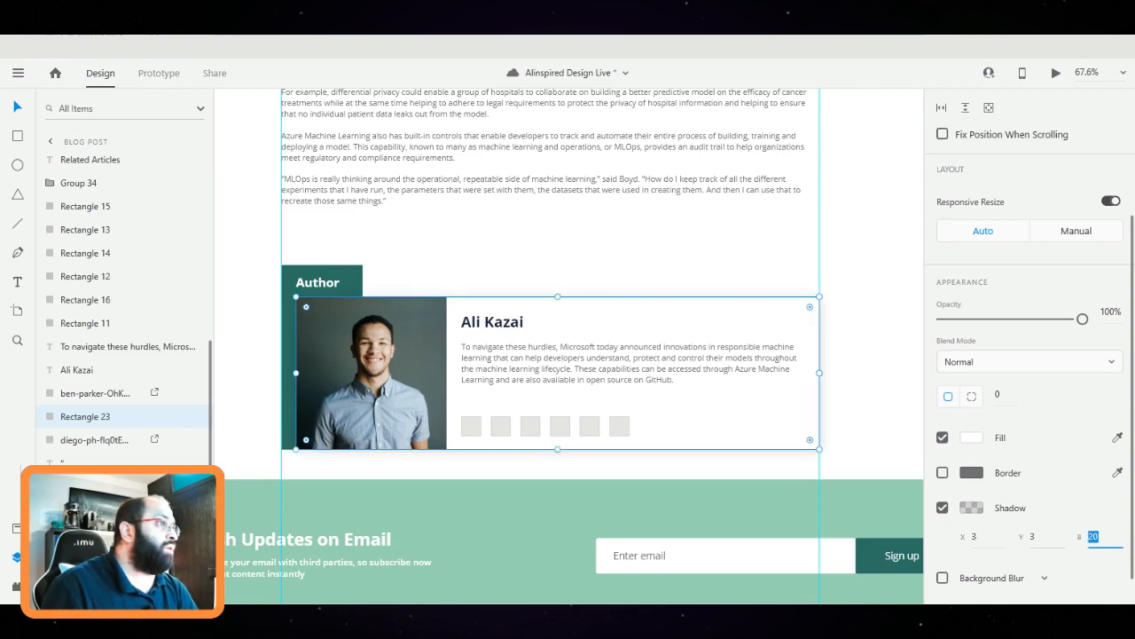
type("10")
key("shift+Tab")
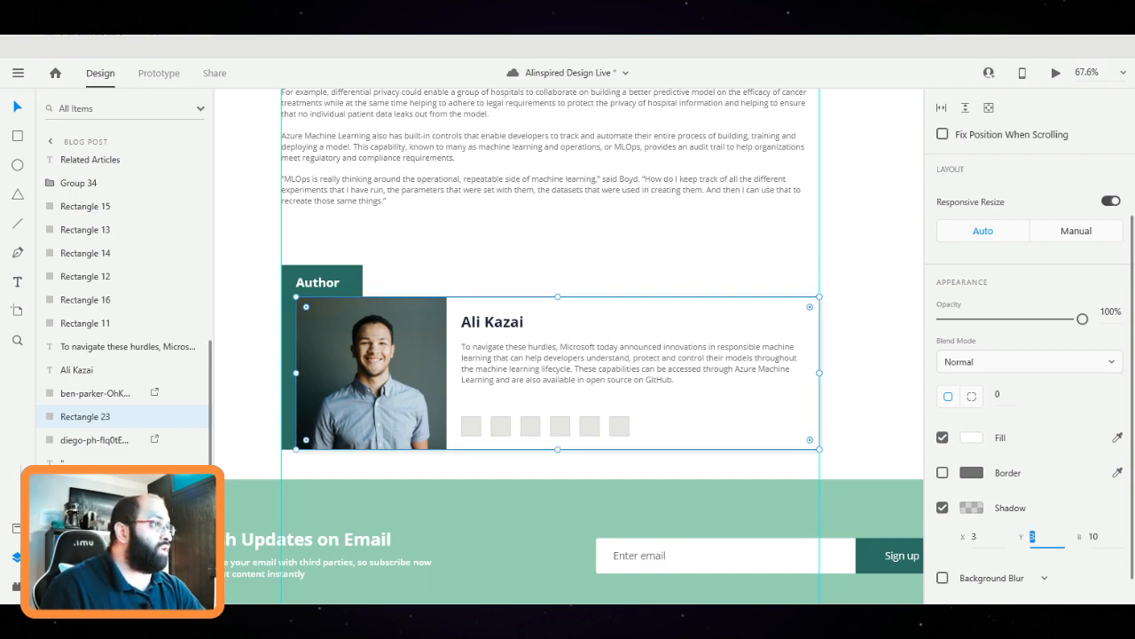
Raise the opacity of the author card's black shadow color to 31%
left_click(971, 507)
left_click_drag(920, 475, 920, 456)
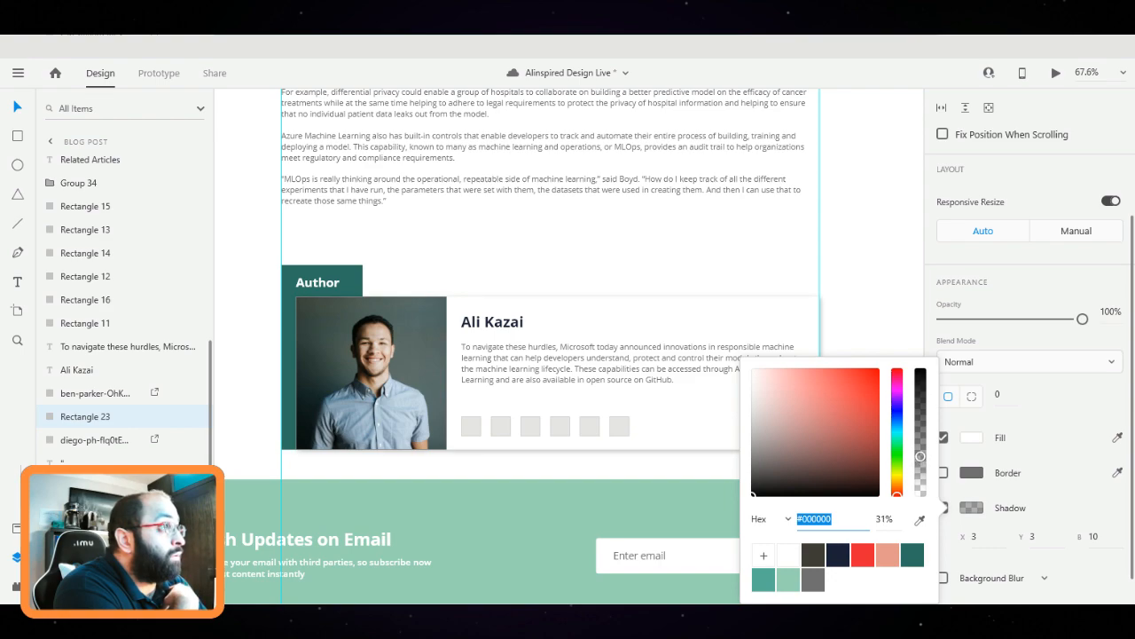
key("Escape")
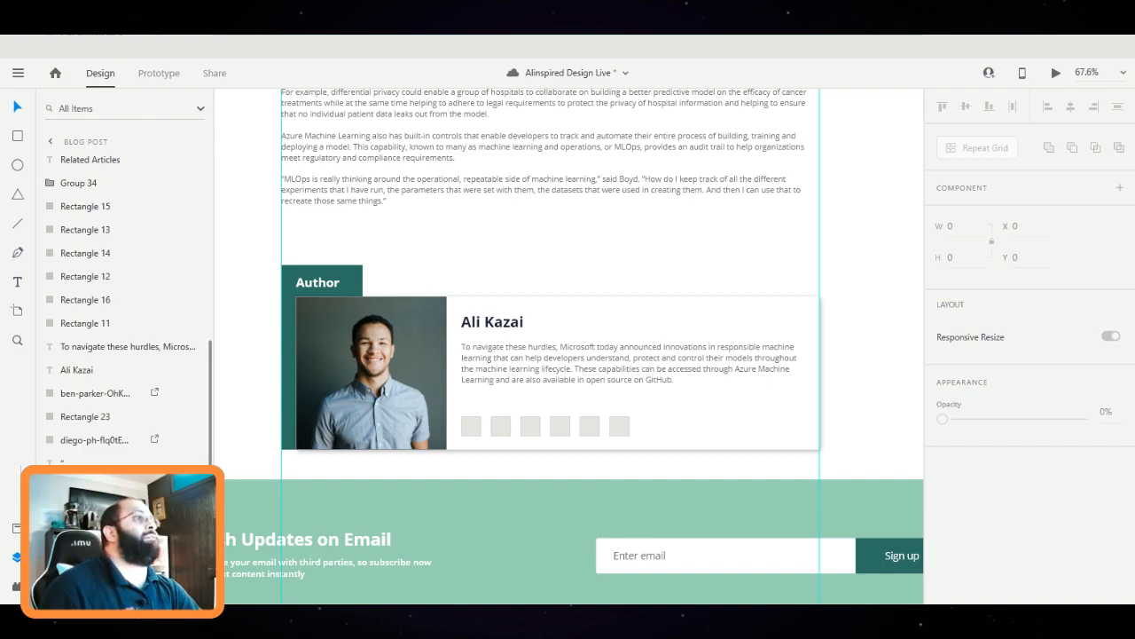
Set the author card's shadow offsets to X 0 and Y 6
left_click(723, 408)
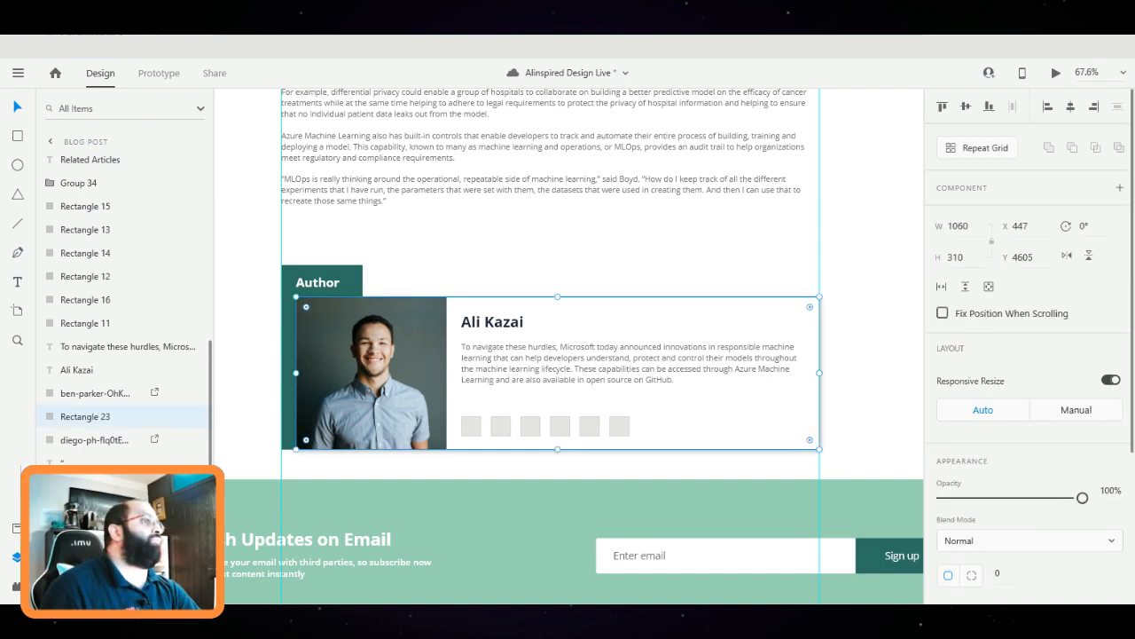
scroll(1029, 355, "down", 3)
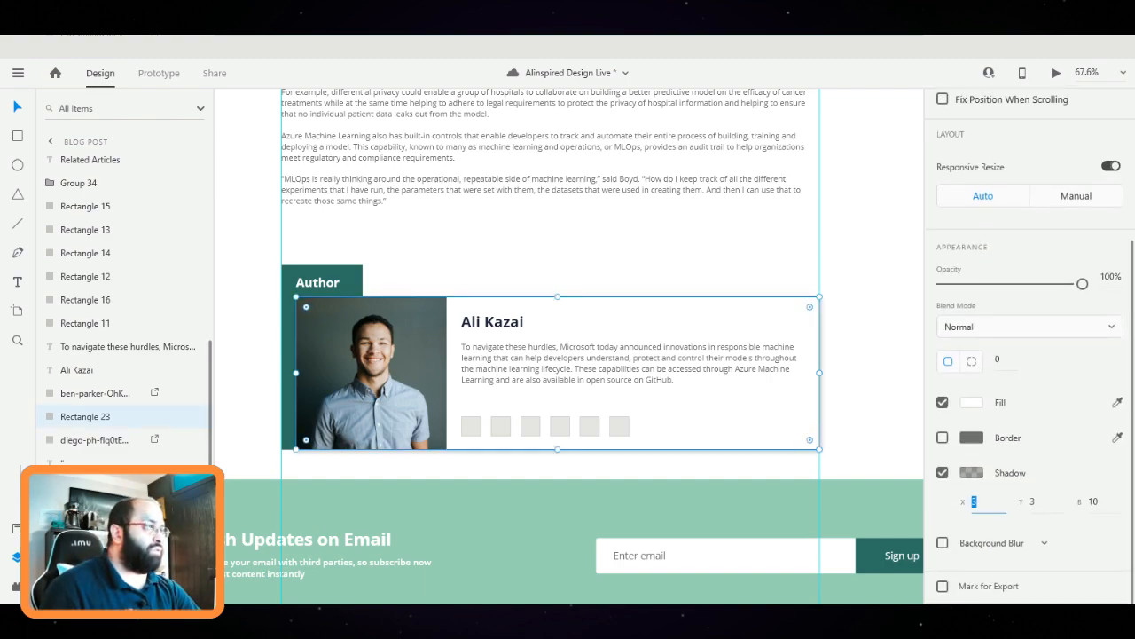
key("Tab")
type("6")
key("Tab")
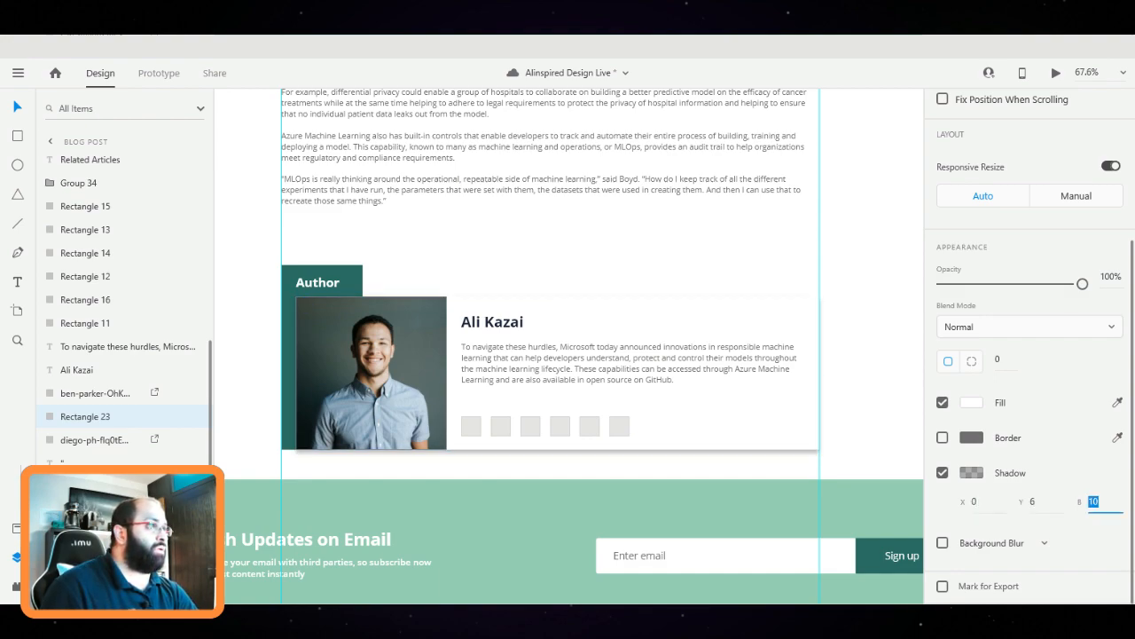
key("Escape")
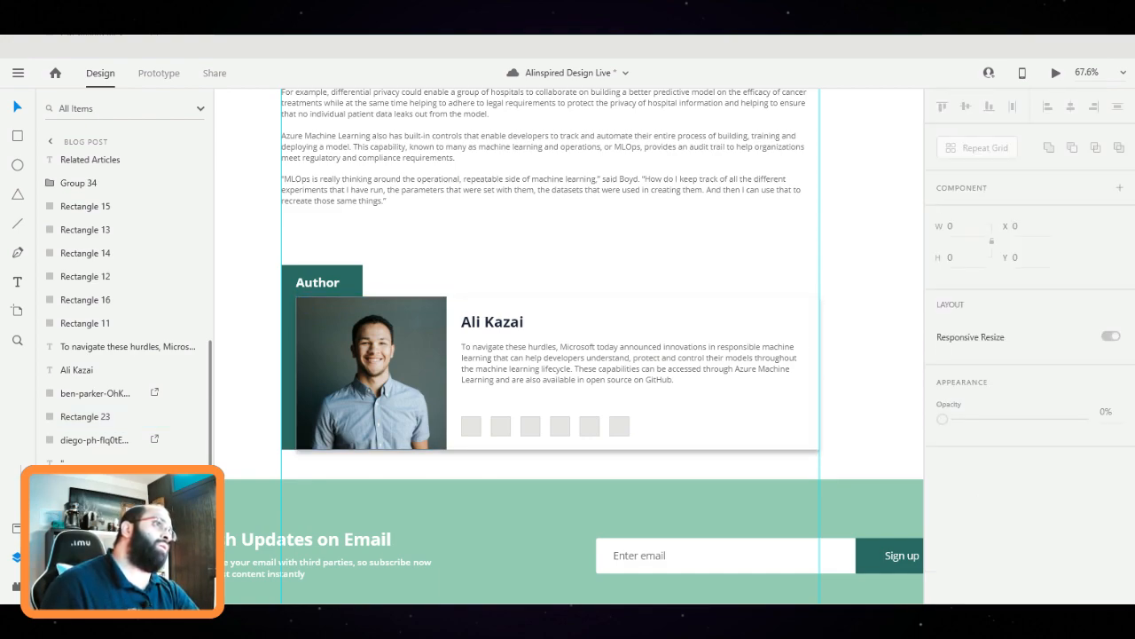
Lower the opacity of the black shadow color on the author card's white rectangle
left_click_drag(819, 300, 238, 271)
left_click_drag(465, 244, 270, 244)
scroll(591, 346, "down", 1)
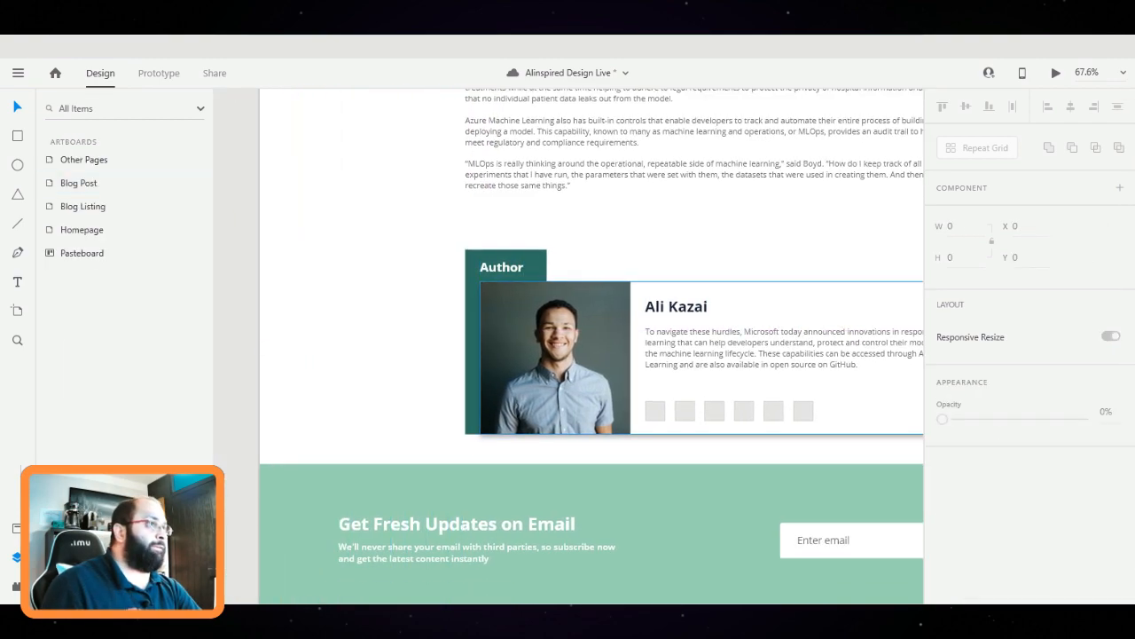
scroll(591, 346, "right", 3)
scroll(591, 346, "left", 1)
scroll(637, 228, "down", 3)
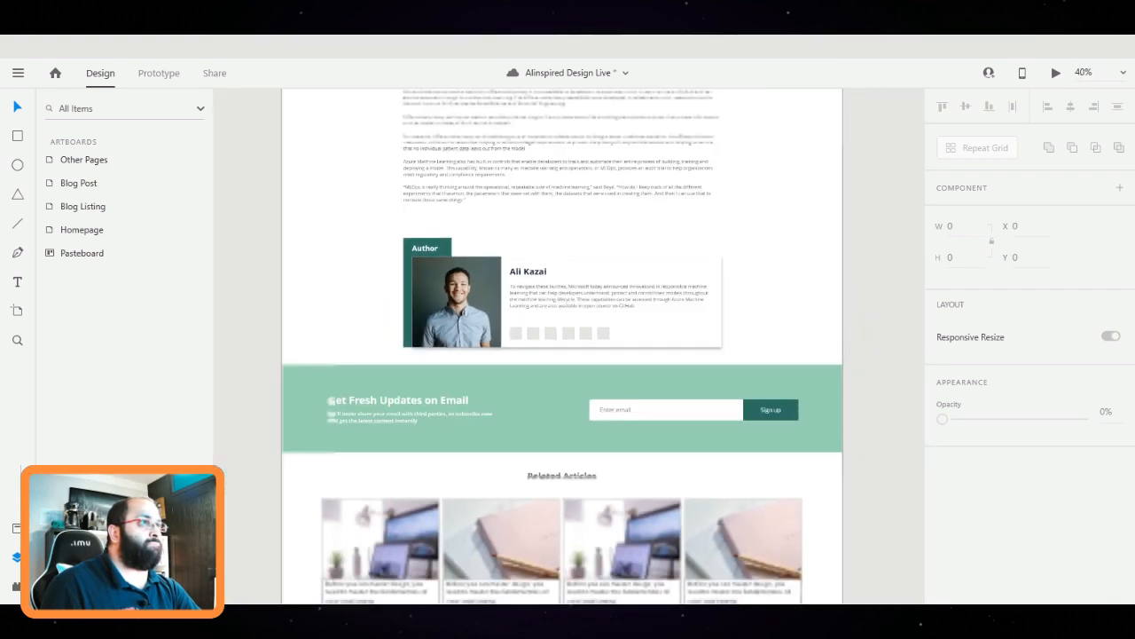
left_click(637, 319)
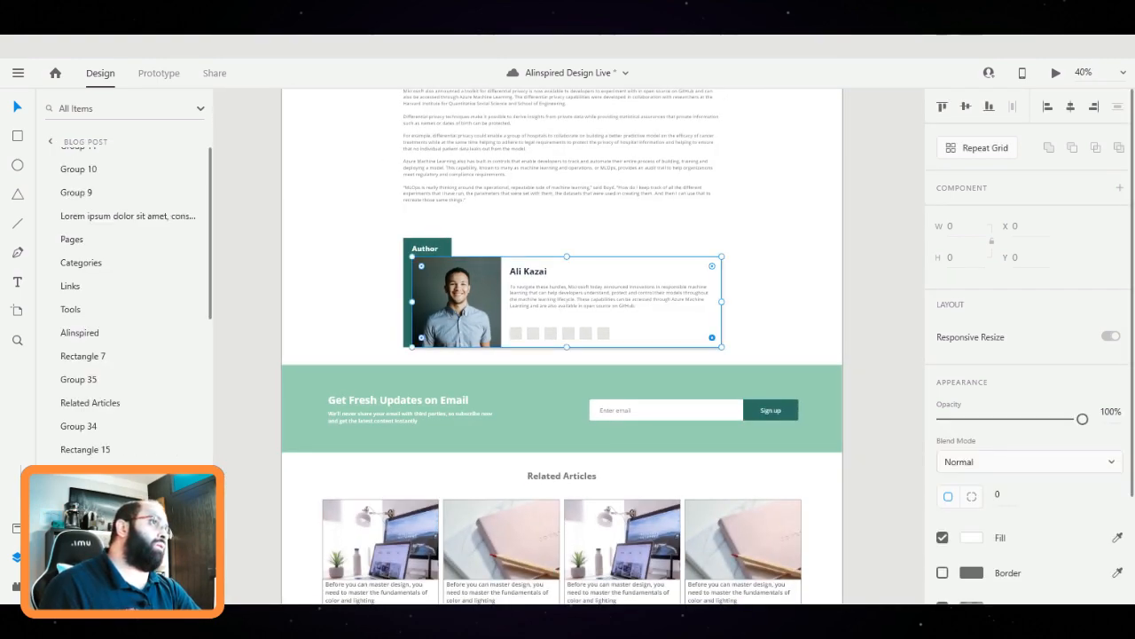
scroll(1030, 355, "down", 3)
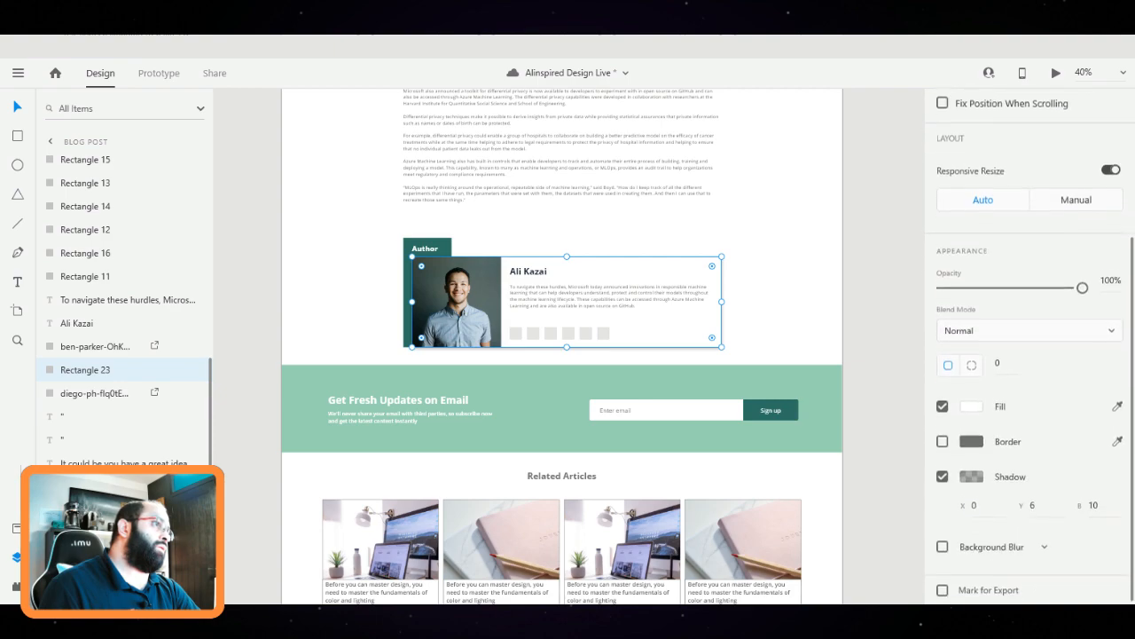
key("Tab")
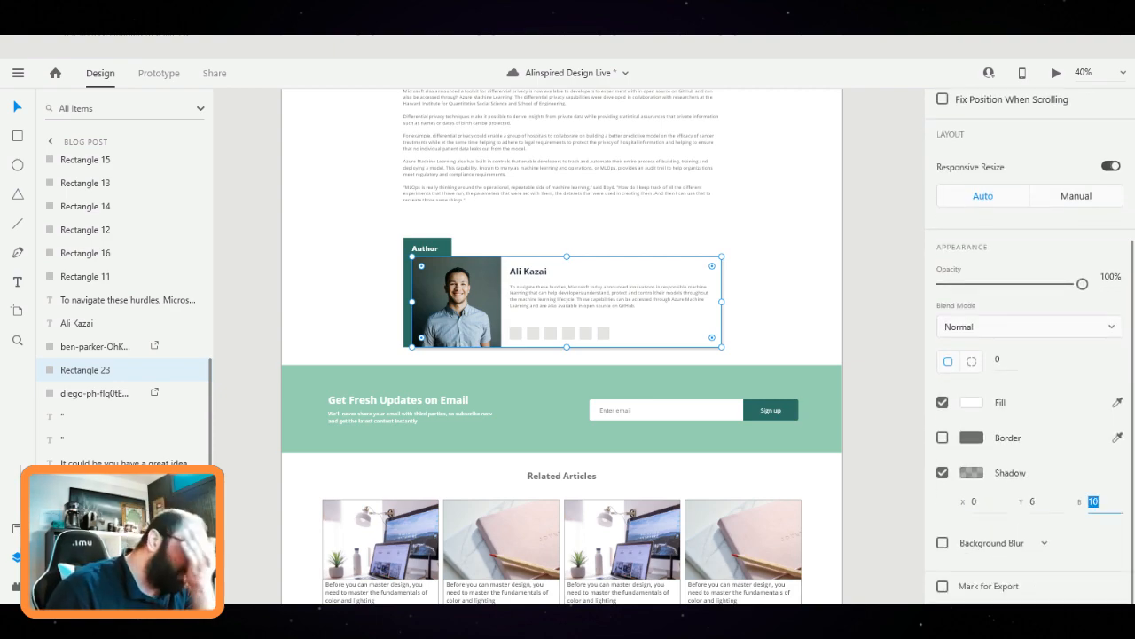
left_click(972, 472)
left_click(885, 511)
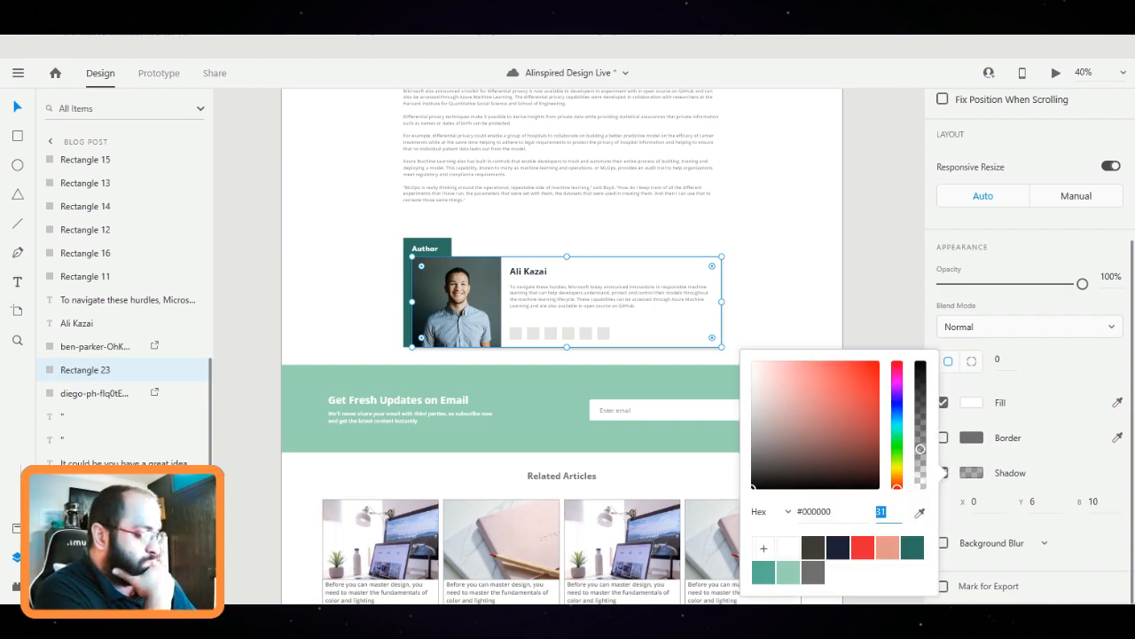
key("Return")
key("Escape")
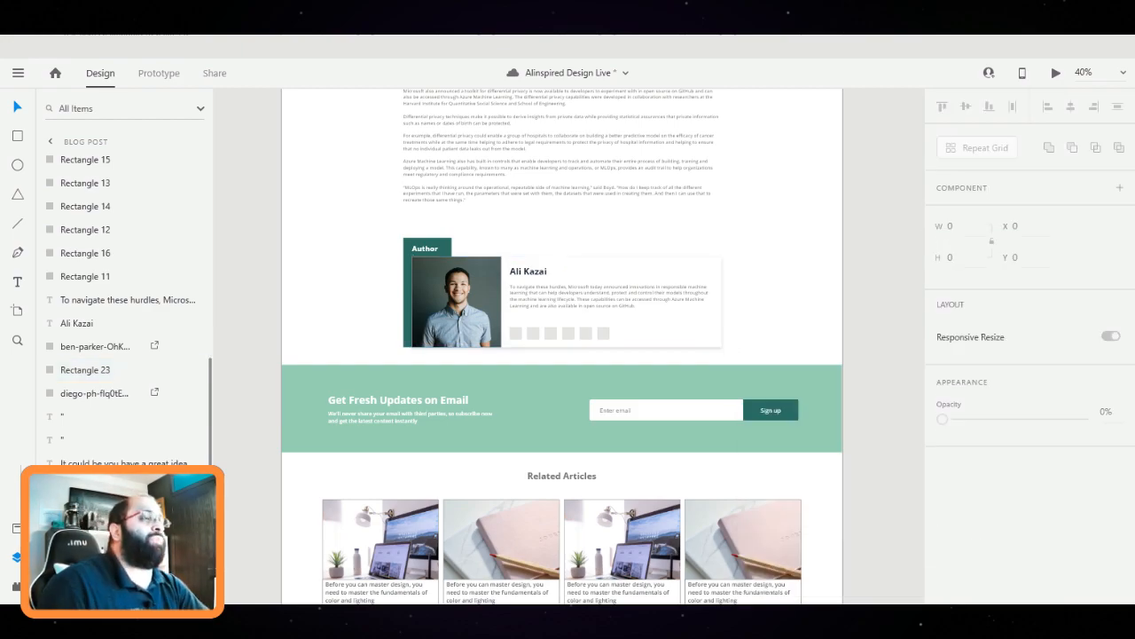
Examine the author card's shadow up close and together with the lower part of the Blog Post page
scroll(591, 300, "up", 3)
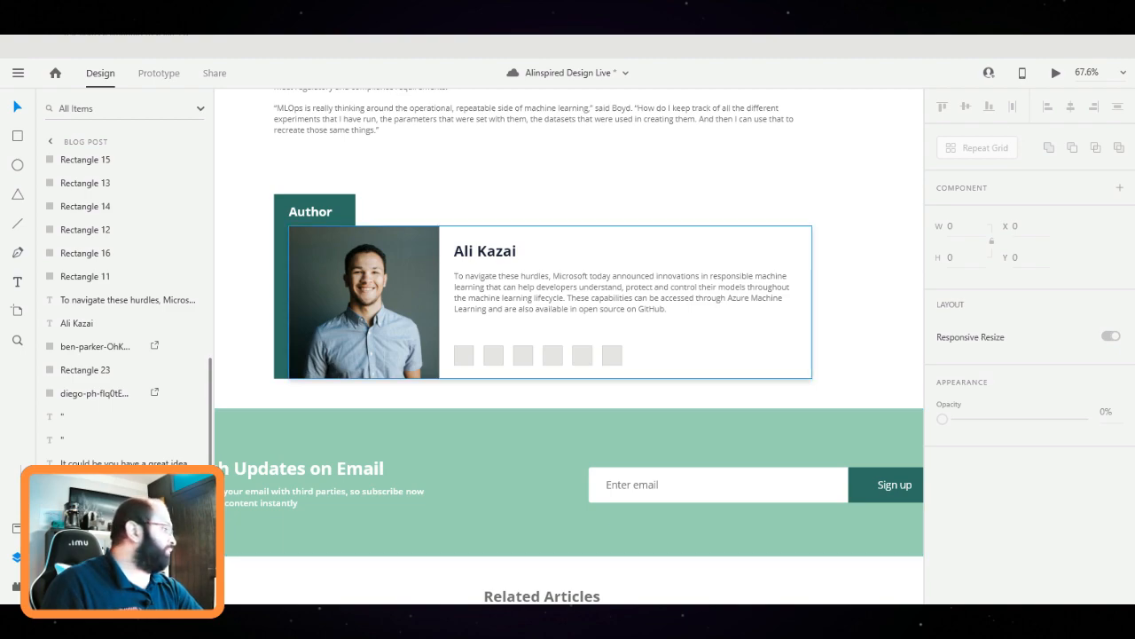
left_click(713, 344)
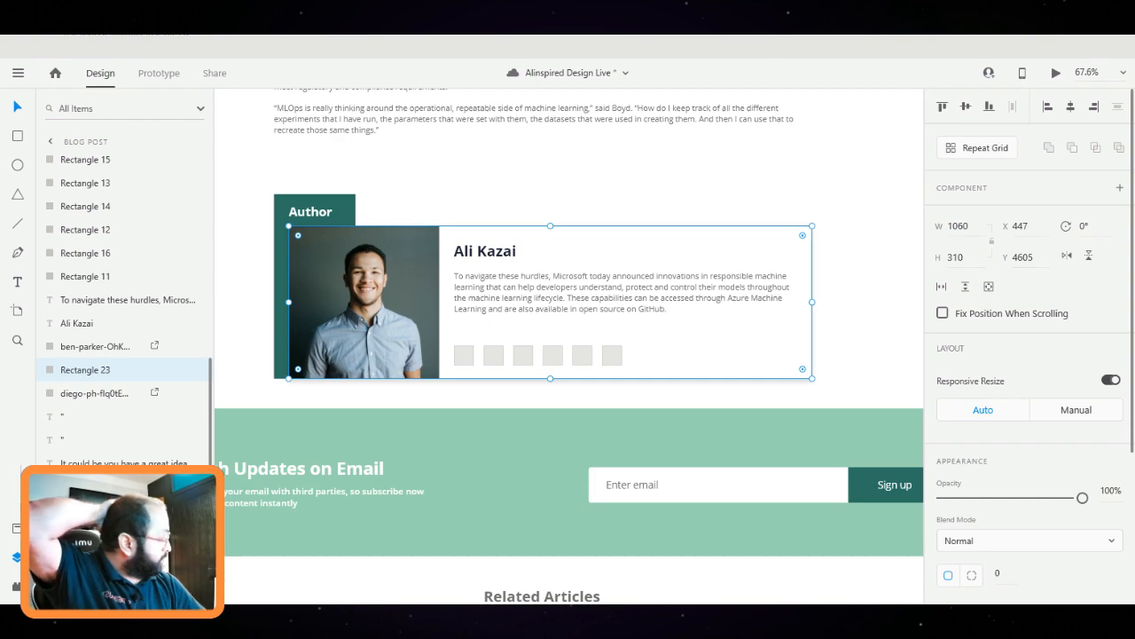
key("Escape")
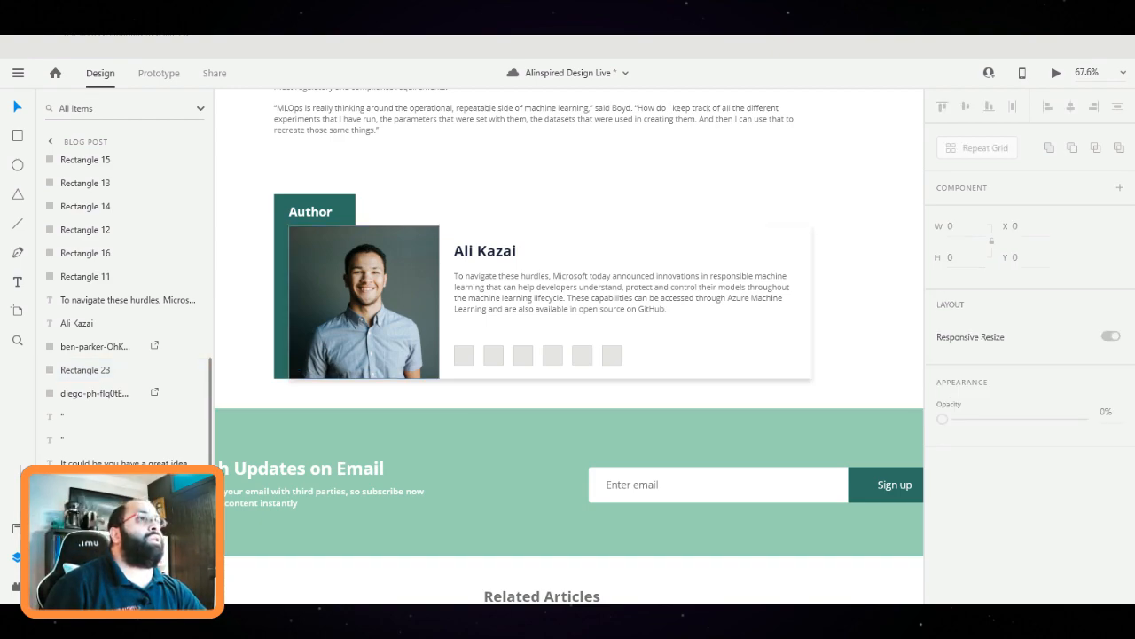
scroll(867, 177, "down", 4)
left_click_drag(867, 176, 556, 254)
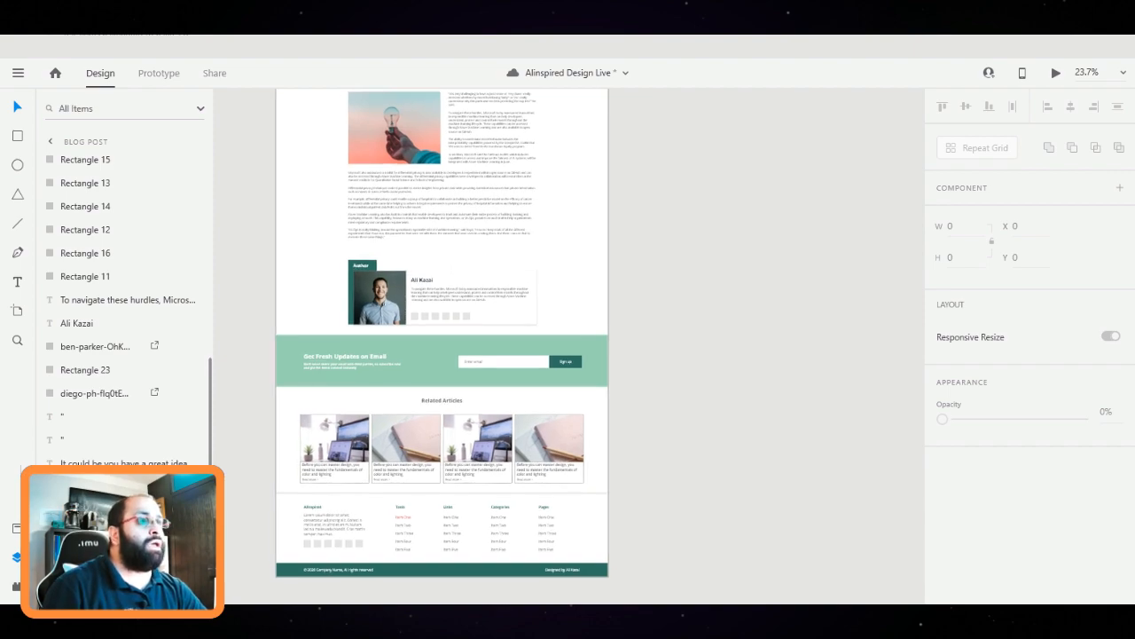
Copy the first two article cards of the top two rows in the Blog Listing page's grid, including their overlays and text
scroll(281, 408, "down", 4)
scroll(281, 407, "down", 1)
left_click_drag(281, 407, 575, 482)
scroll(551, 286, "up", 4)
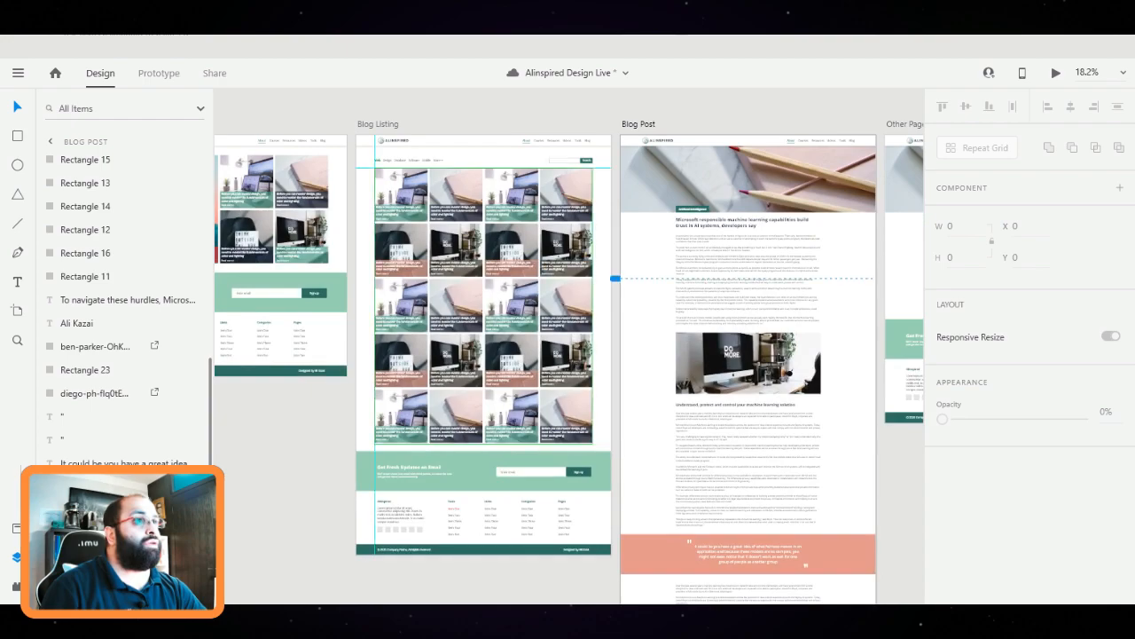
scroll(443, 275, "up", 3)
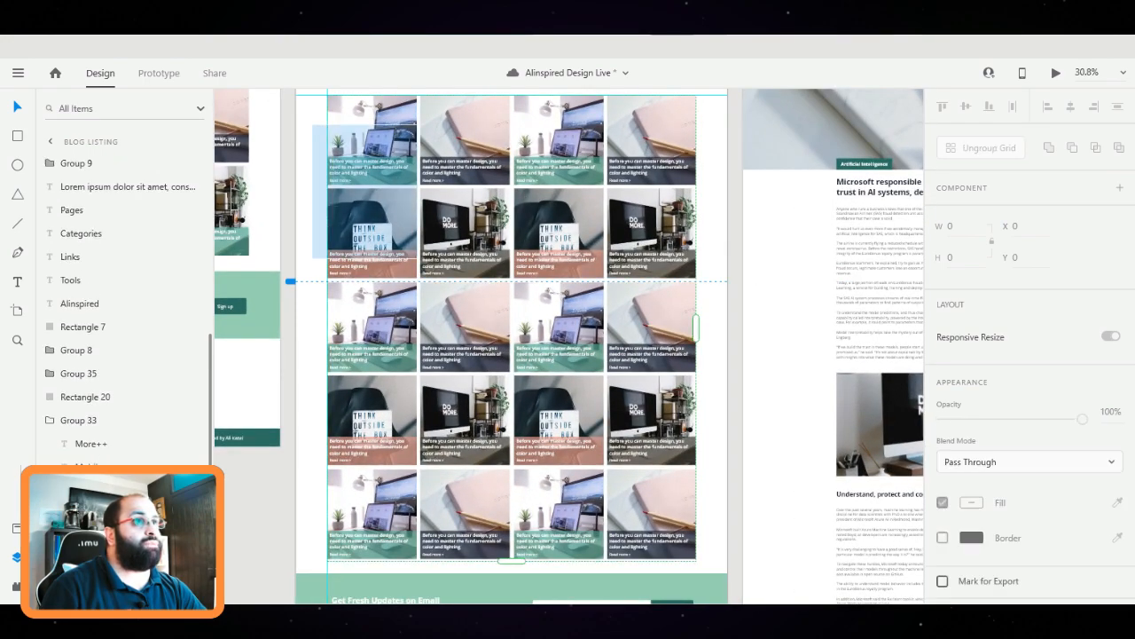
left_click(444, 266)
left_click_drag(493, 270, 495, 270)
double_click(475, 222)
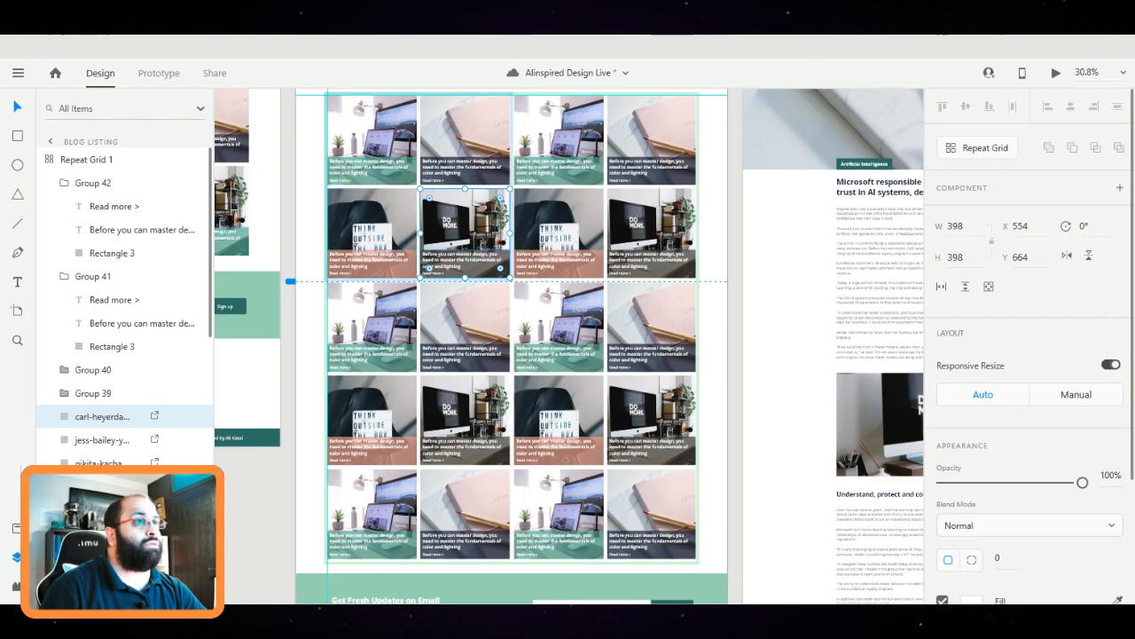
left_click(373, 222)
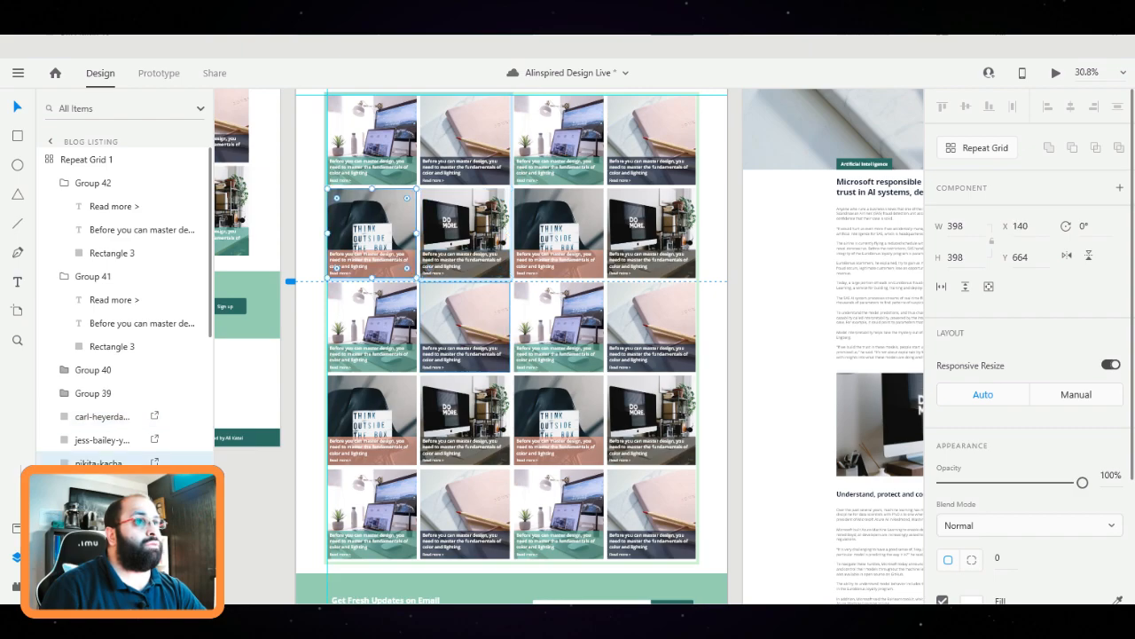
left_click_drag(313, 108, 502, 270)
scroll(502, 346, "down", 2)
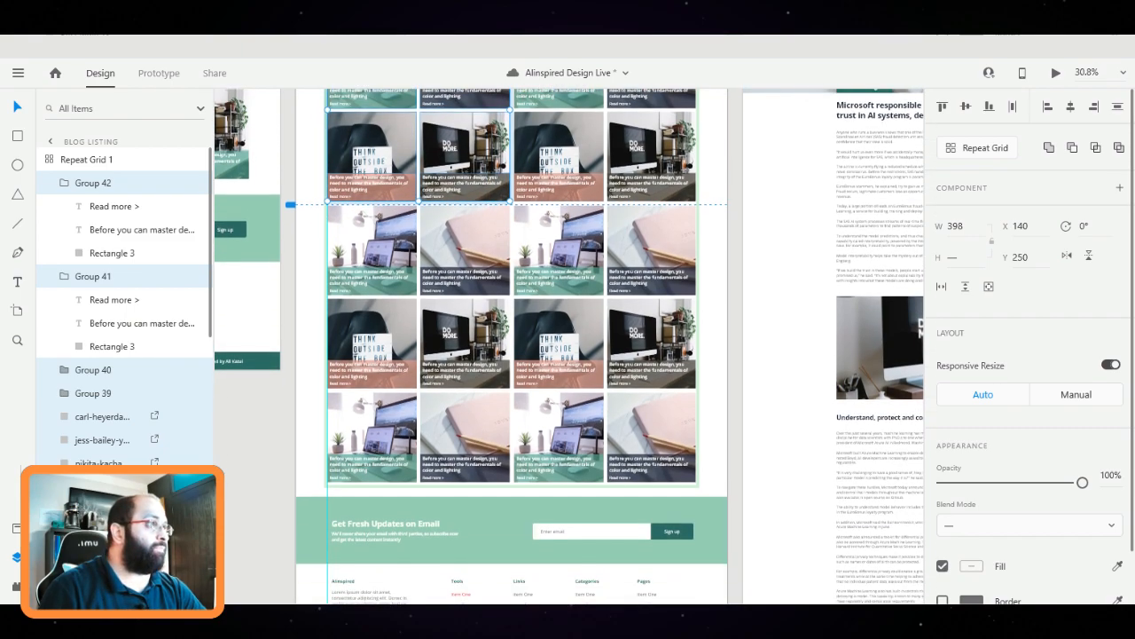
Paste the four copied cards onto the Blog Post page and park them on the pasteboard beside the Related Articles section
left_click(780, 280)
scroll(781, 346, "down", 1)
scroll(794, 452, "down", 3)
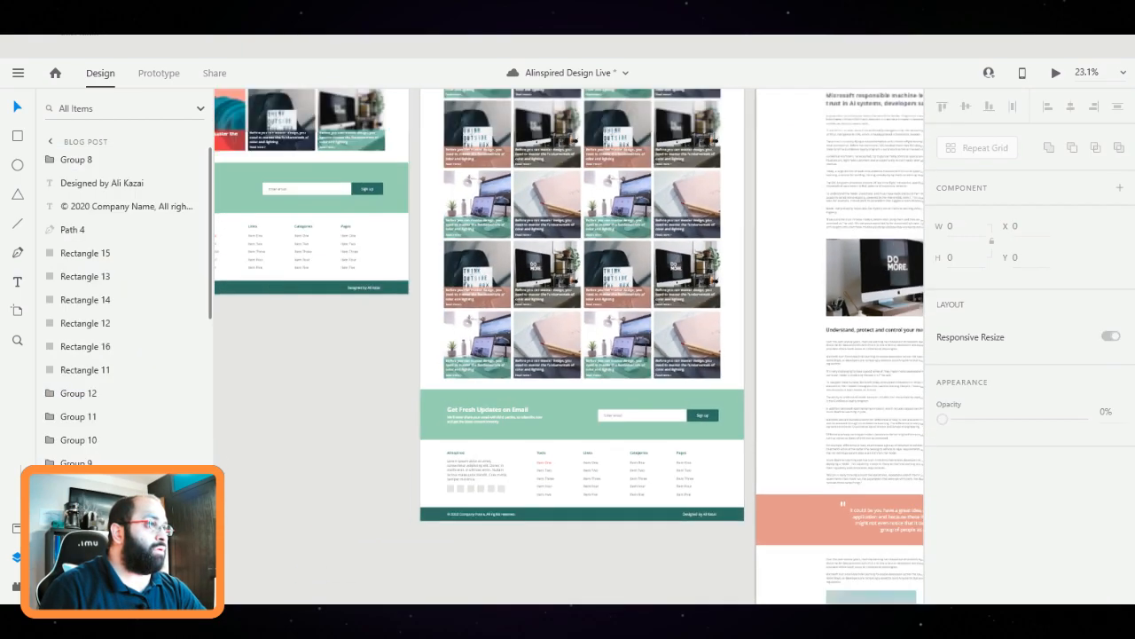
left_click_drag(794, 452, 396, 151)
scroll(475, 443, "up", 5)
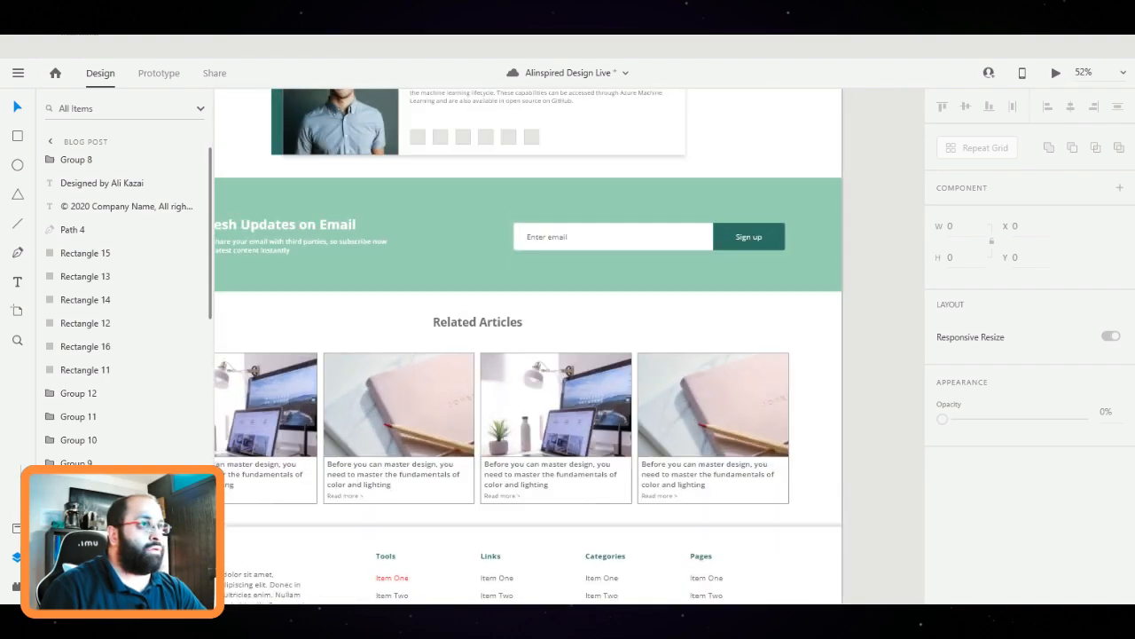
scroll(559, 453, "down", 2)
left_click_drag(559, 453, 556, 393)
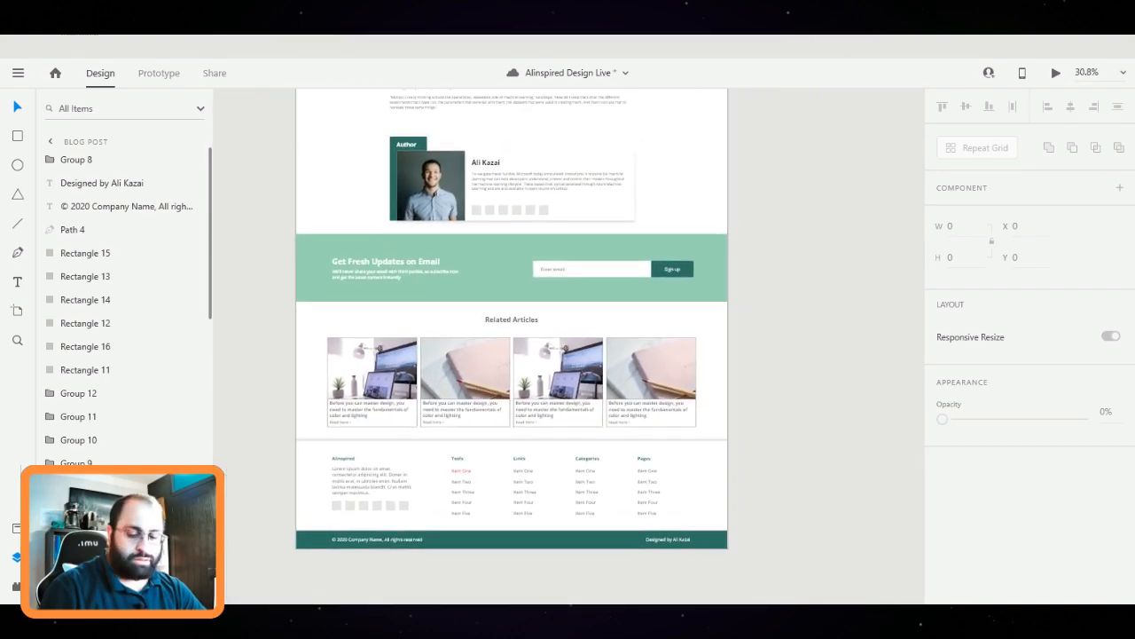
key("ctrl+v")
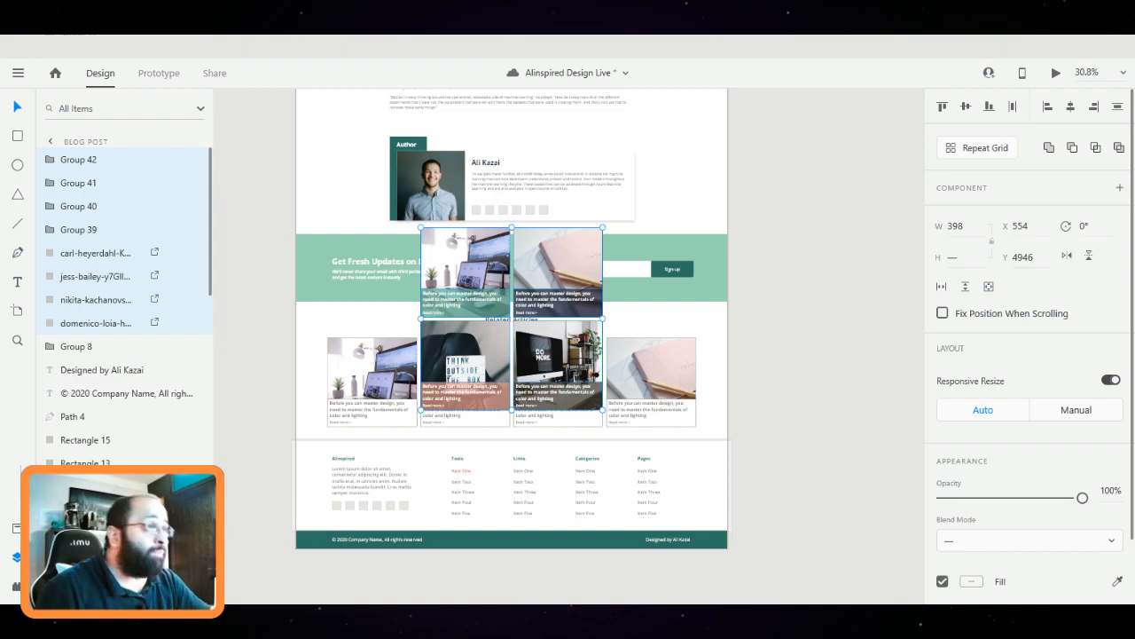
left_click_drag(511, 318, 834, 370)
key("Escape")
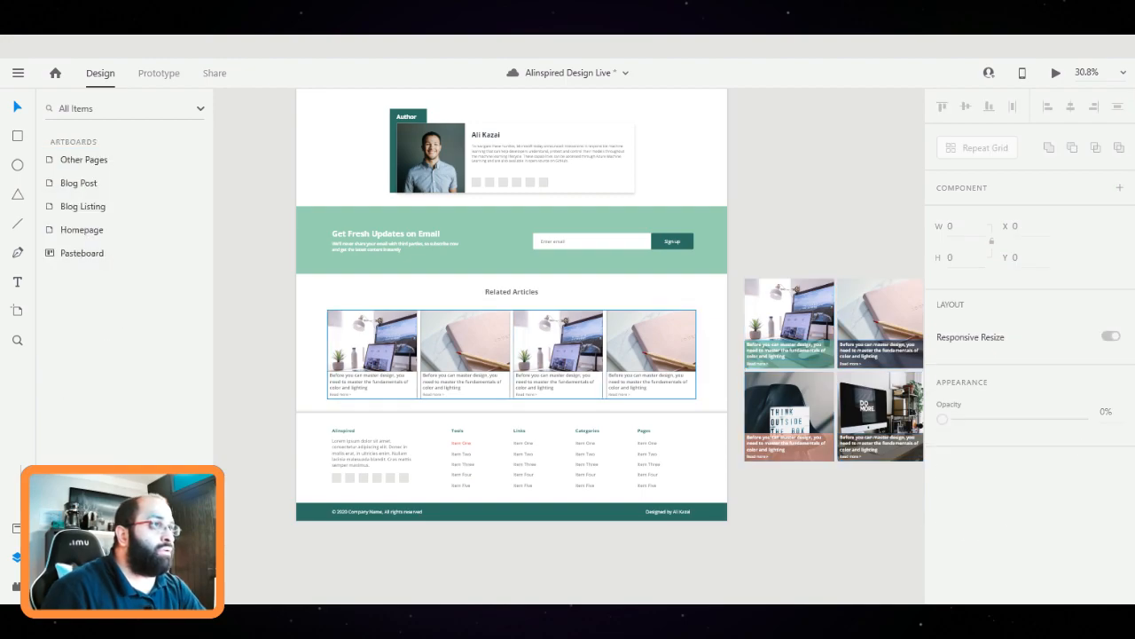
Ungroup the Related Articles row and delete its first card's image and text box
left_click(557, 353)
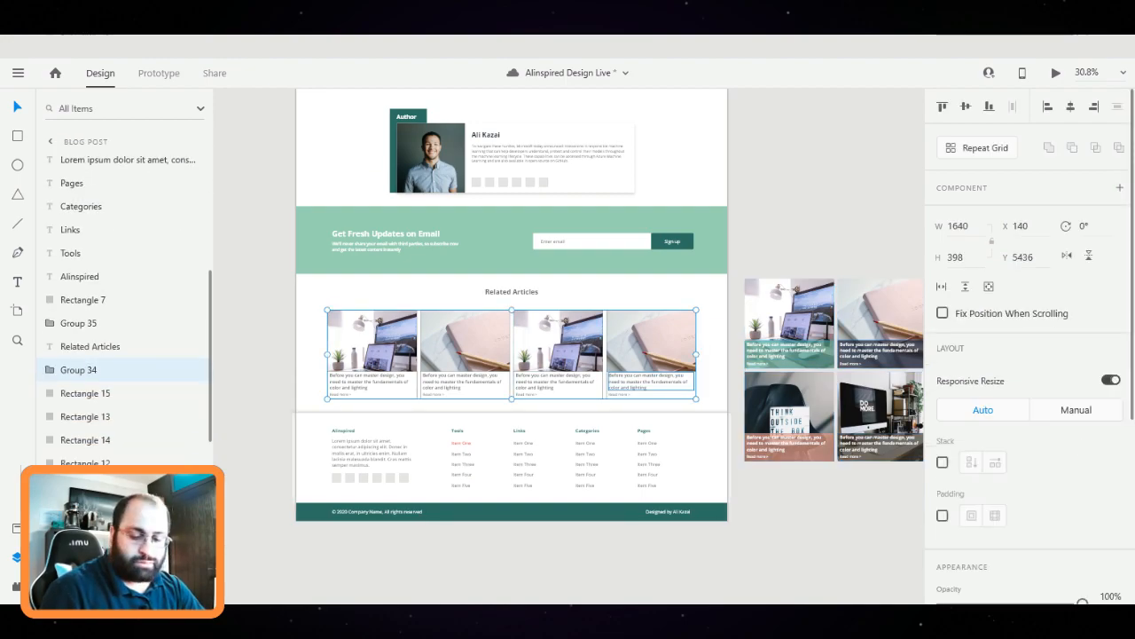
key("ctrl+shift+g")
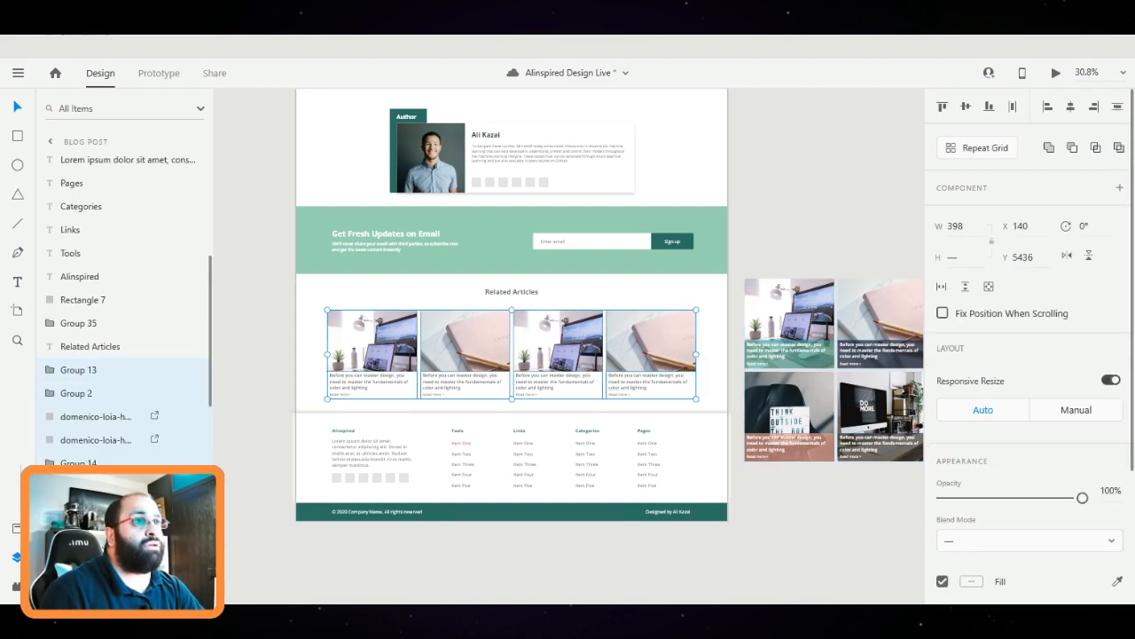
key("Escape")
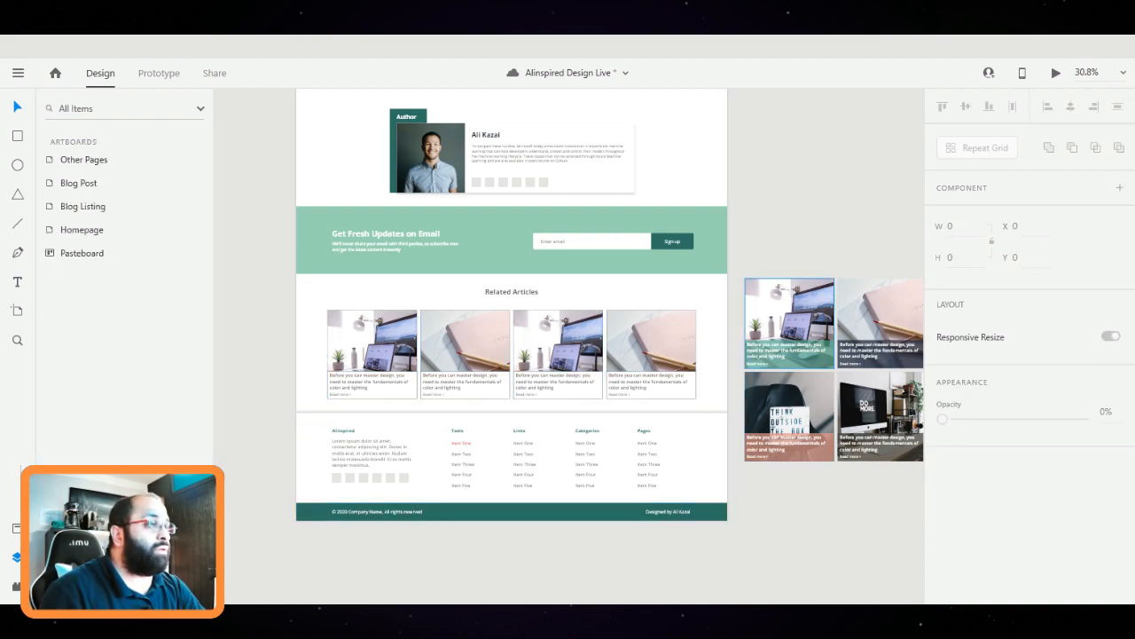
left_click(372, 341)
key("Delete")
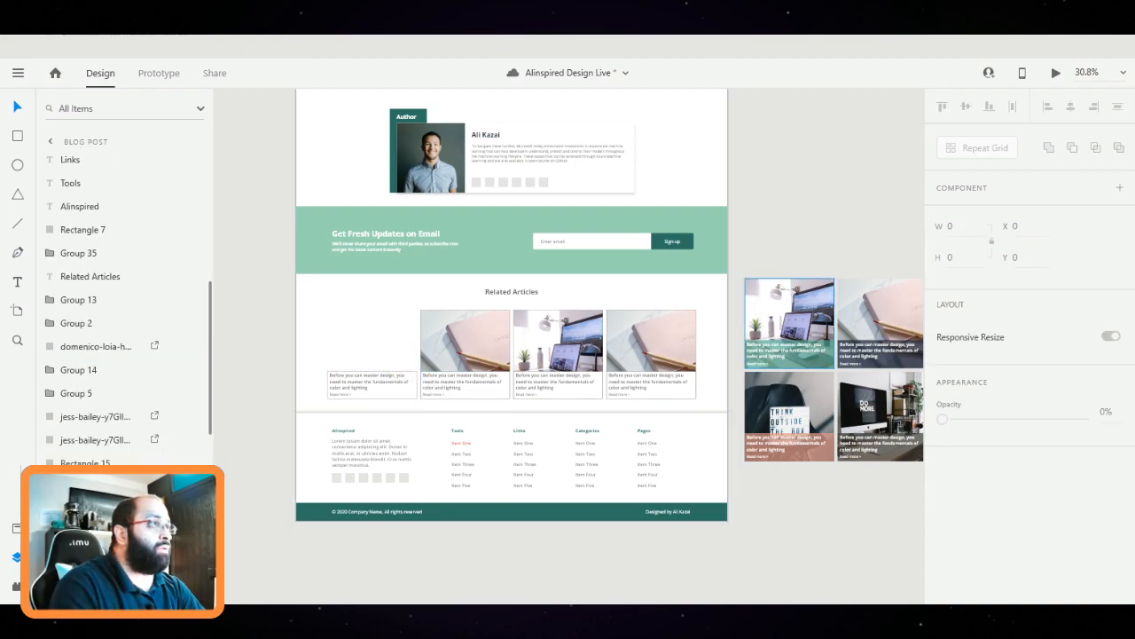
left_click(371, 383)
key("Delete")
Group each of the four pasted cards on the pasteboard so that its image and text overlay form one object
left_click_drag(790, 321, 756, 298)
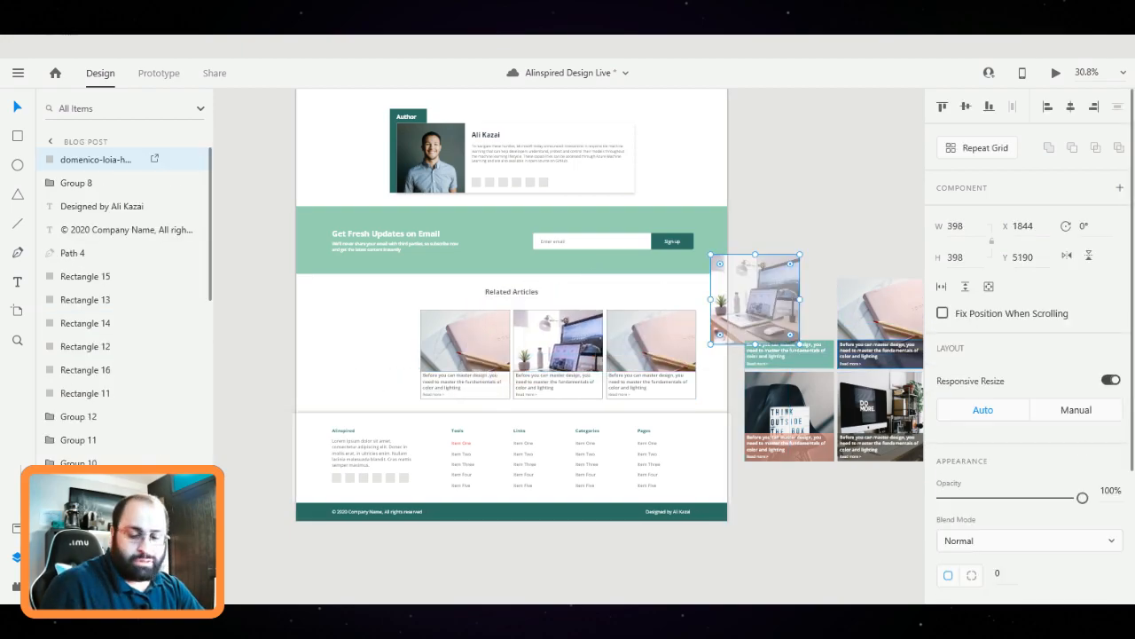
key("ctrl+z")
left_click_drag(772, 232, 802, 353)
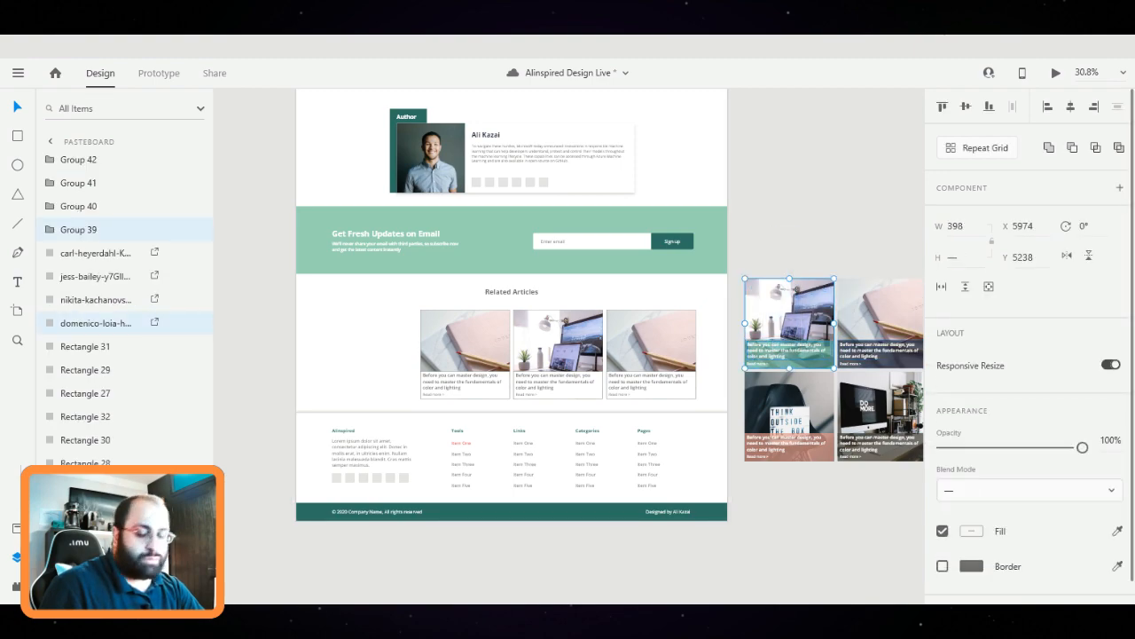
key("ctrl+g")
left_click_drag(874, 256, 884, 364)
key("ctrl+g")
left_click_drag(764, 521, 803, 404)
key("ctrl+g")
left_click_drag(879, 496, 874, 427)
key("ctrl+g")
Place the green desk card in the first Related Articles slot and replace the second old card with the orange chair card
left_click_drag(790, 324, 373, 354)
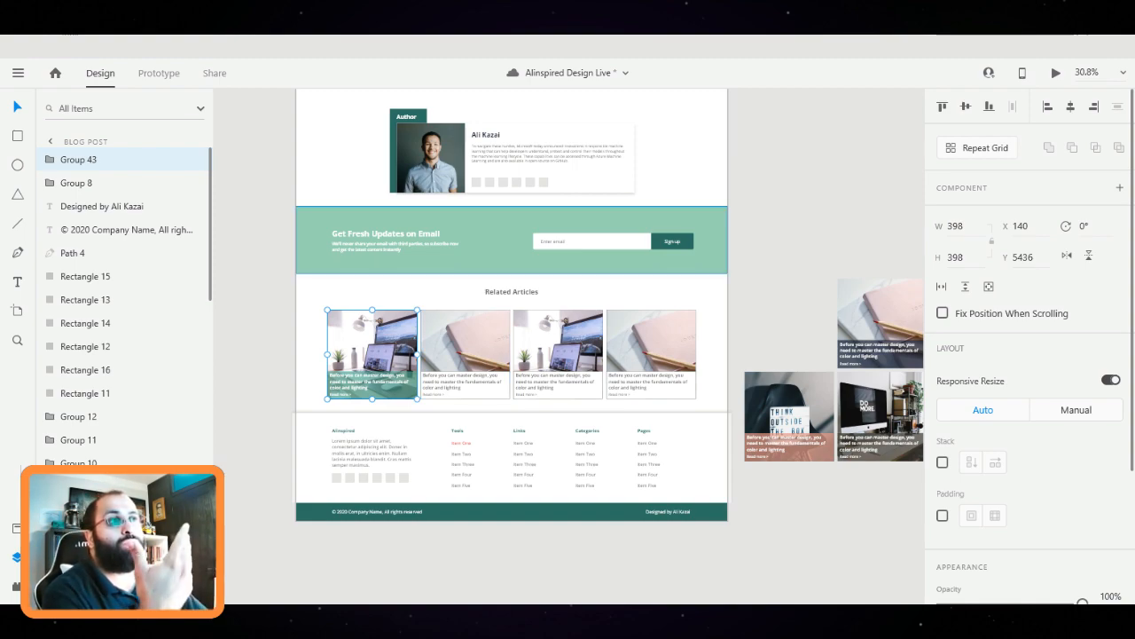
left_click_drag(790, 403, 509, 349)
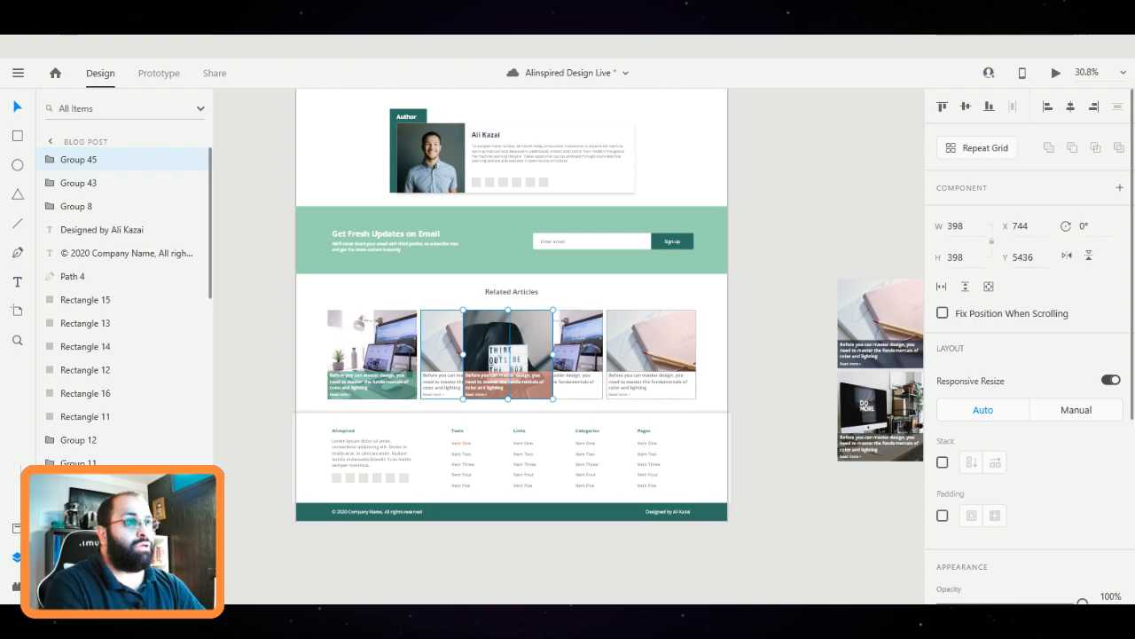
left_click(442, 346)
left_click_drag(431, 304, 458, 404)
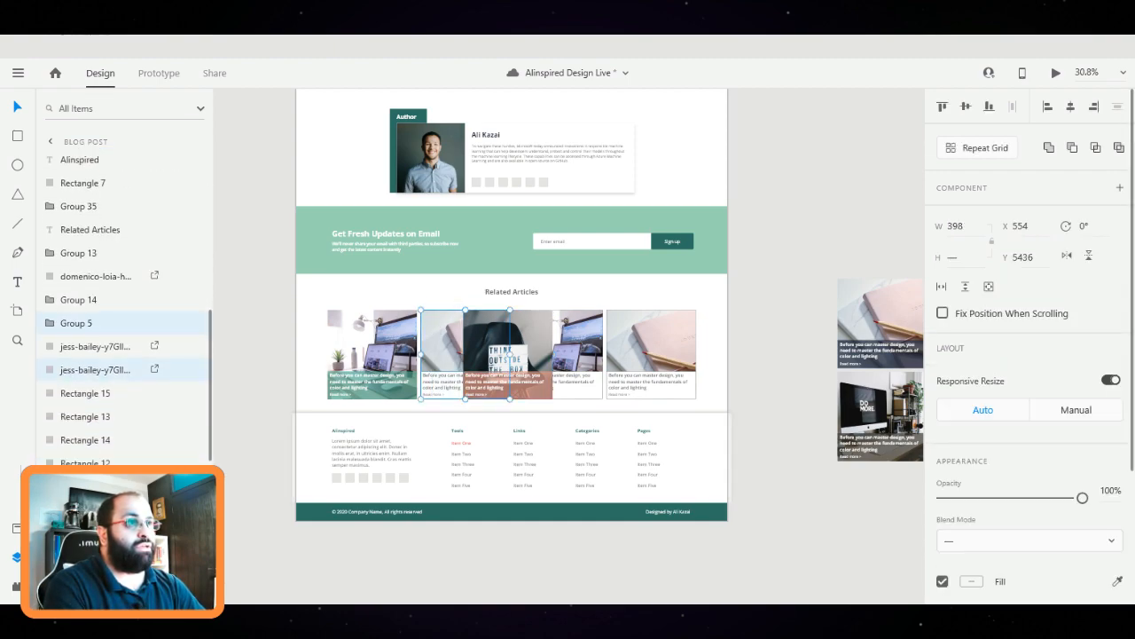
key("Delete")
left_click_drag(507, 349, 464, 347)
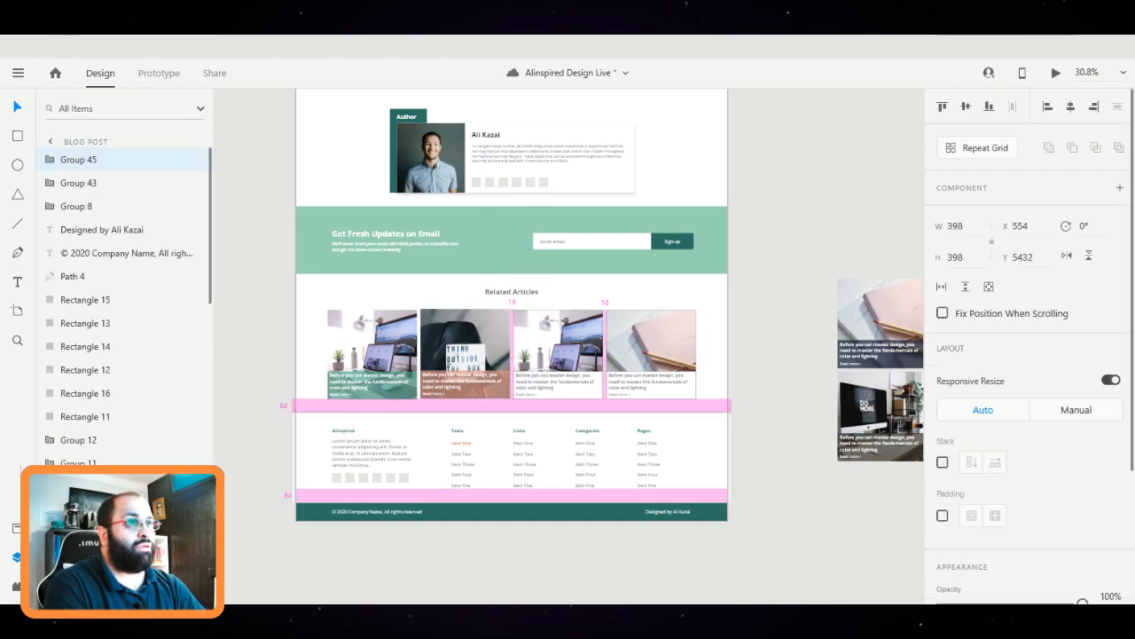
Delete the last two old Related Articles cards and put the pink notebook card and the "Do more" monitor card in their slots
key("Escape")
left_click_drag(541, 407, 656, 334)
key("Delete")
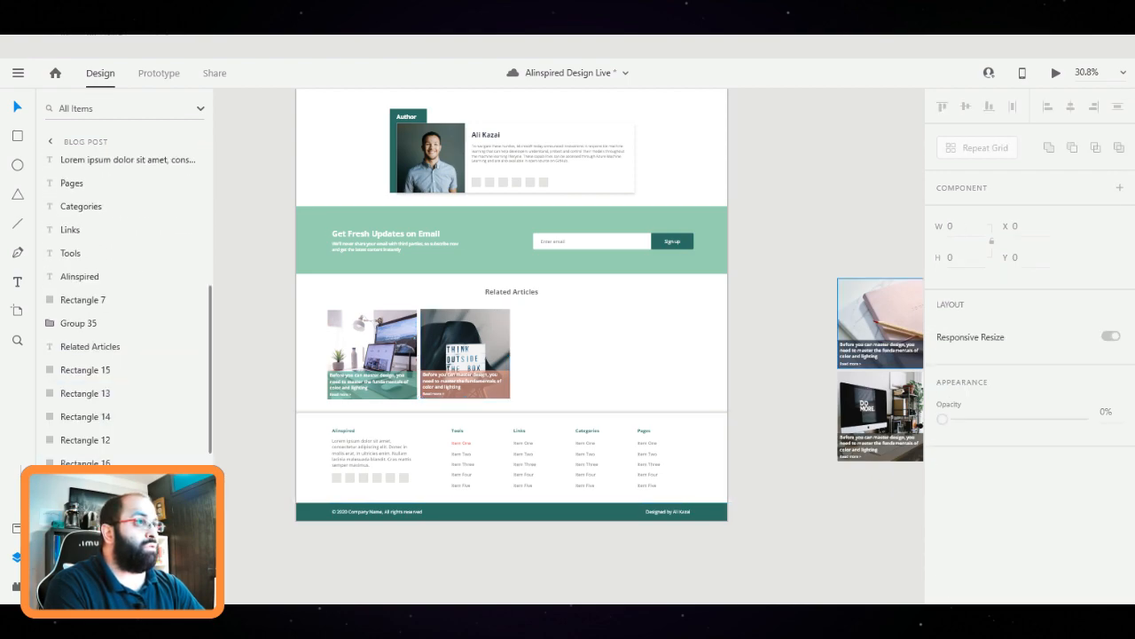
left_click_drag(880, 323, 558, 353)
left_click_drag(919, 424, 689, 362)
key("Escape")
key("Escape")
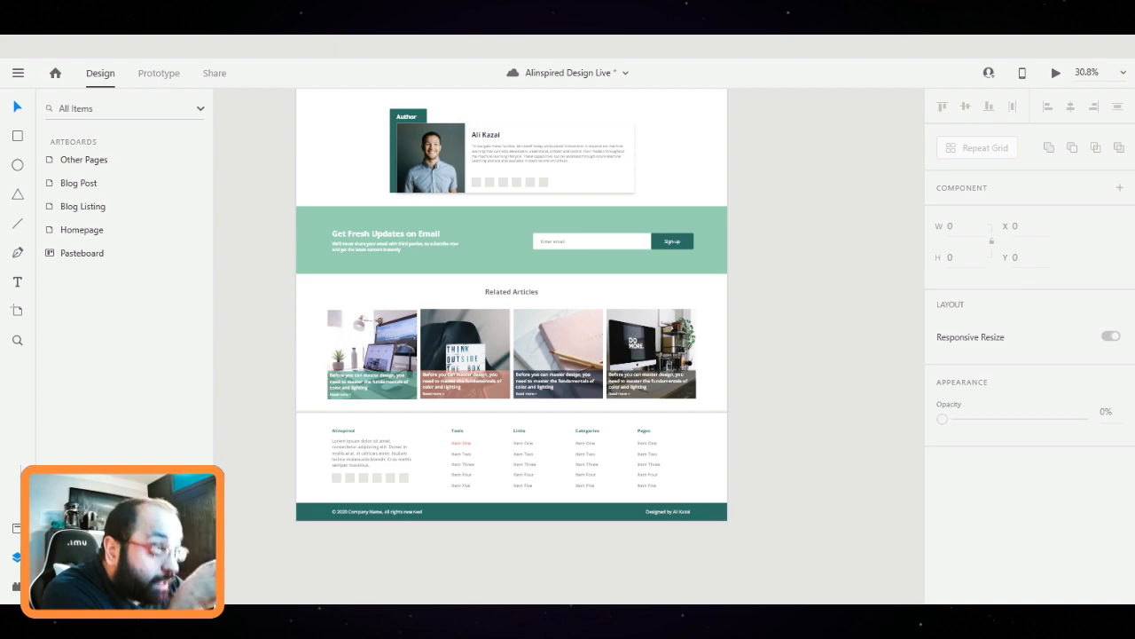
Change the "Related Articles" heading's fill to the dark green #2D7064
left_click(511, 292)
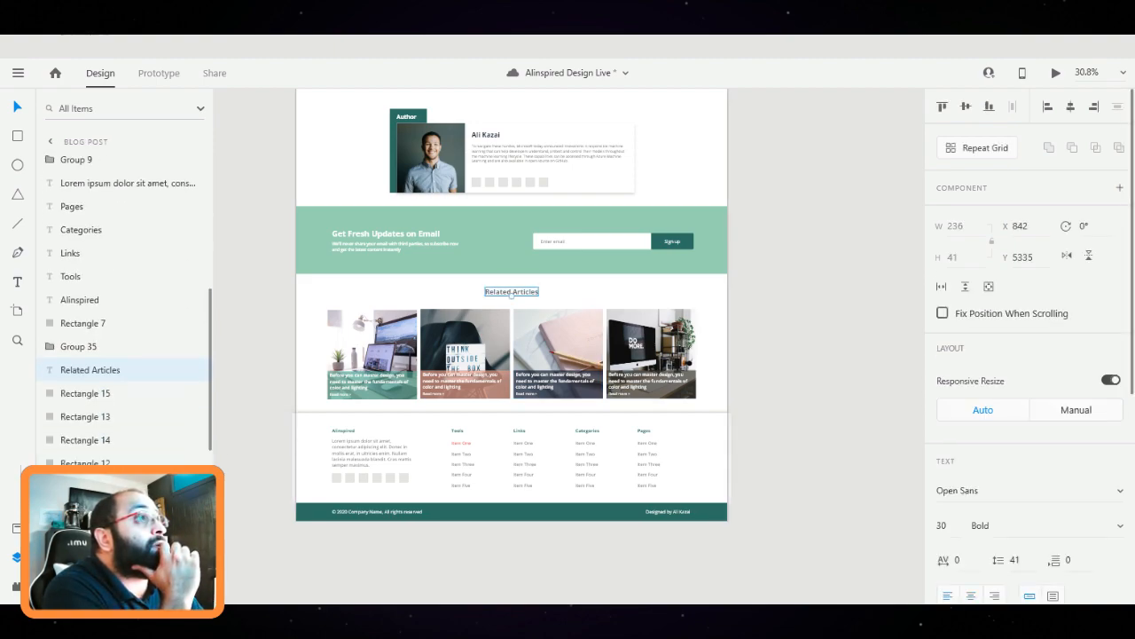
scroll(1020, 399, "down", 5)
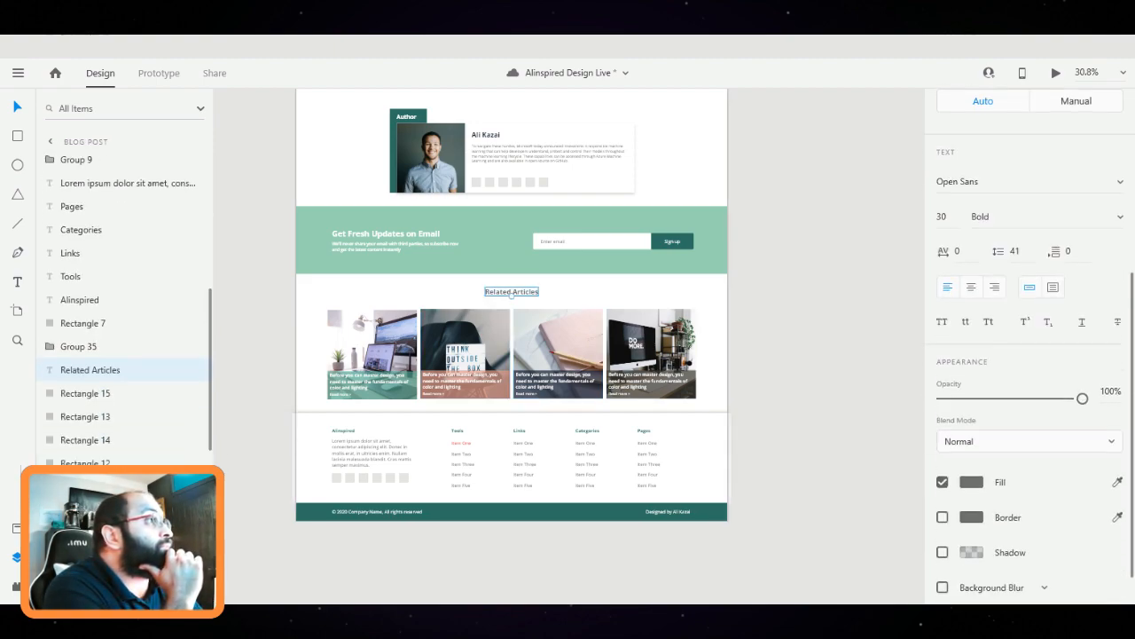
left_click(972, 482)
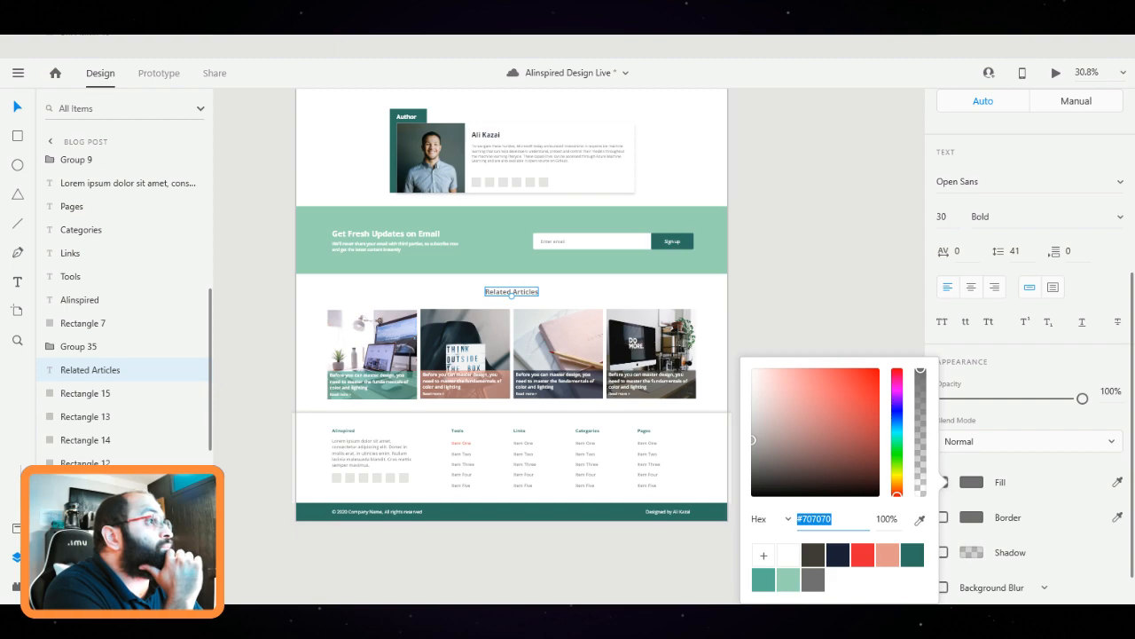
left_click(912, 554)
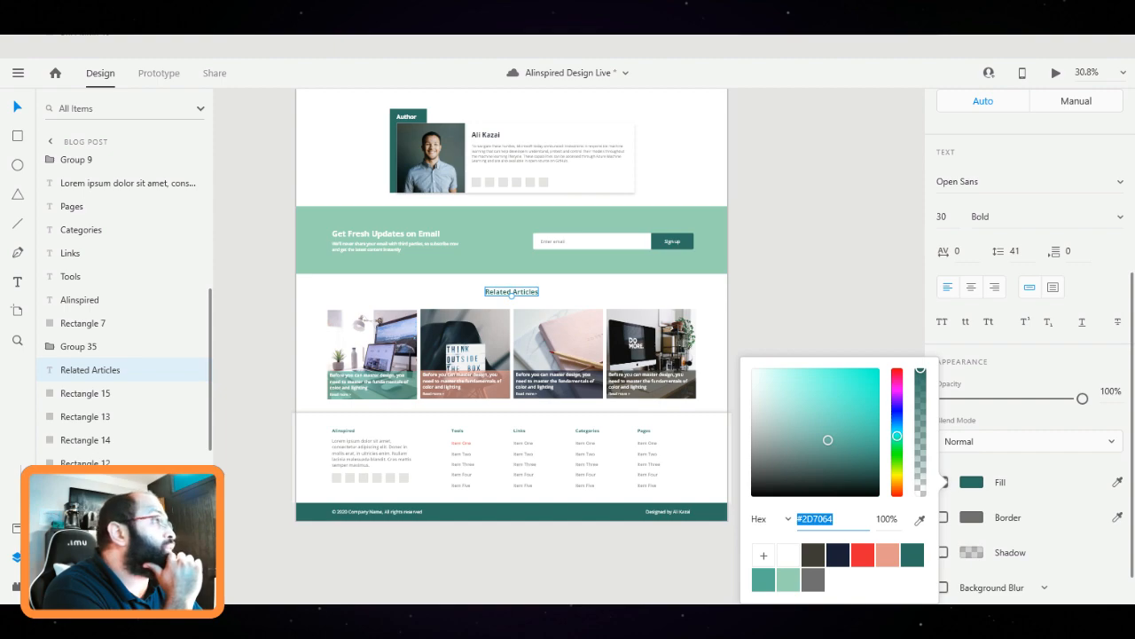
key("Escape")
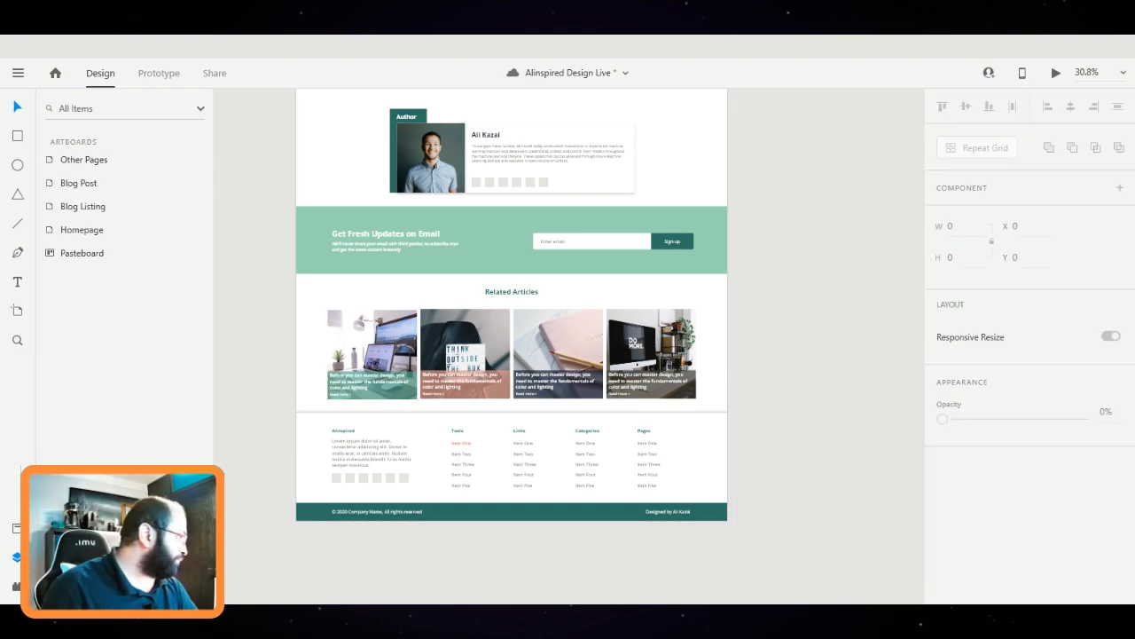
Fill the rectangle behind the "About us" title on the Other Pages artboard with the dark green #2D7064
scroll(826, 308, "down", 5)
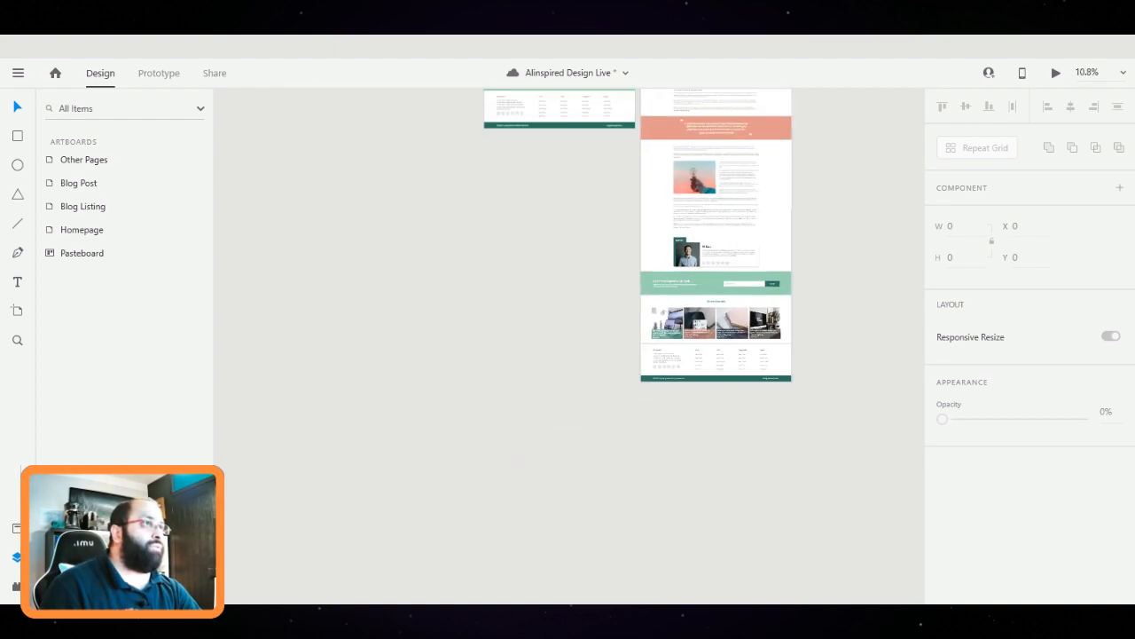
scroll(827, 308, "right", 3)
scroll(826, 307, "up", 2)
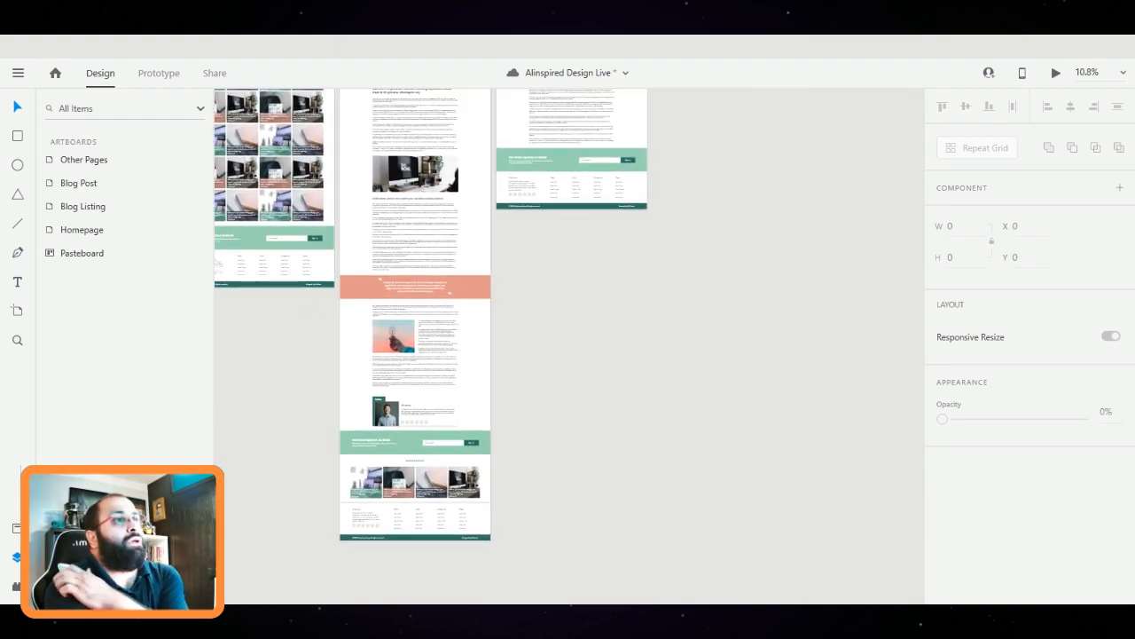
scroll(568, 346, "up", 2)
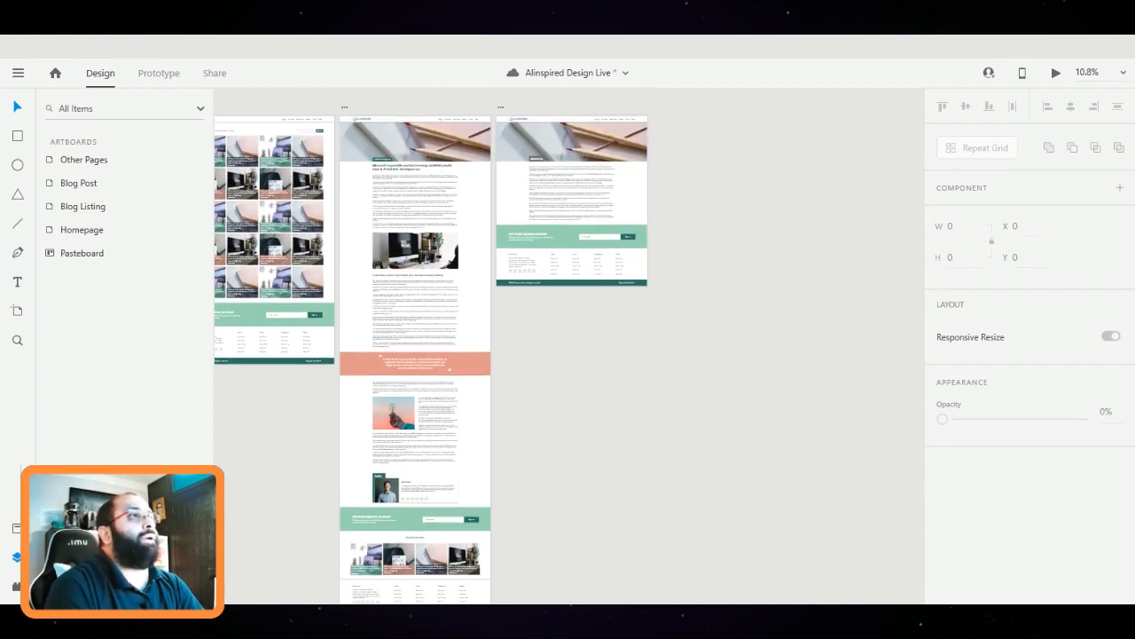
scroll(608, 149, "up", 5)
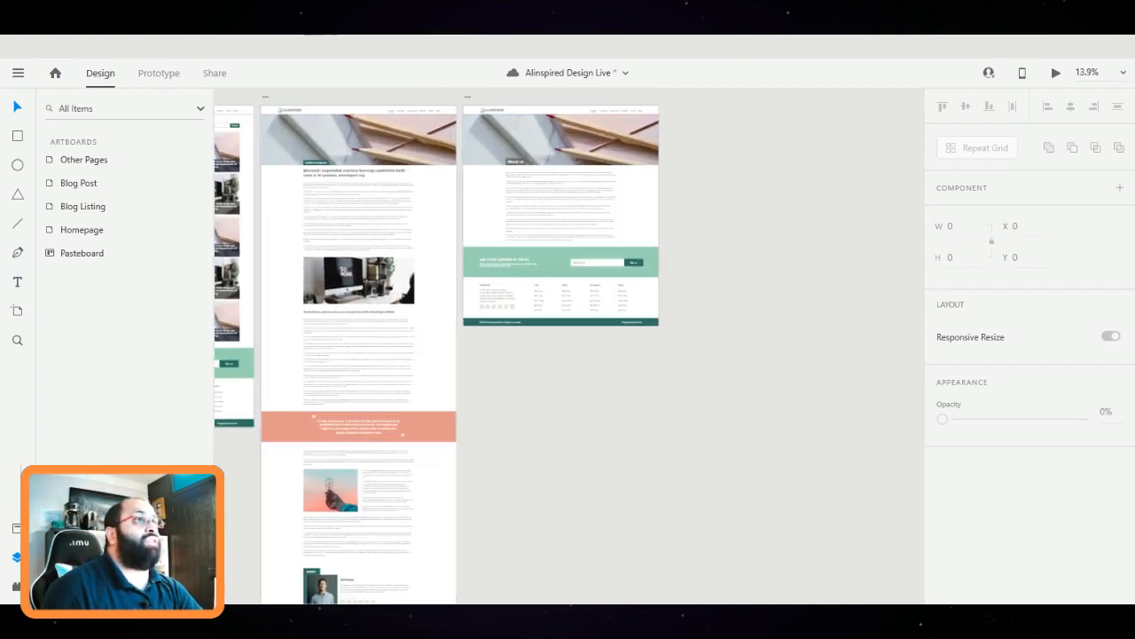
scroll(609, 149, "up", 3)
scroll(609, 149, "left", 2)
scroll(652, 298, "up", 3)
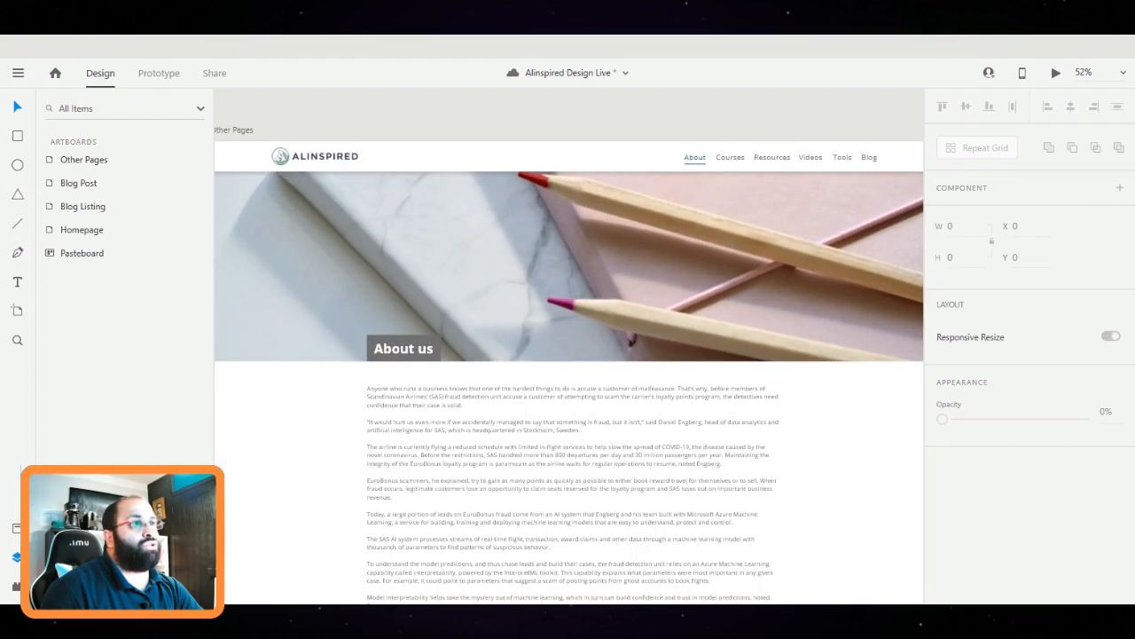
left_click(403, 347)
left_click(371, 353)
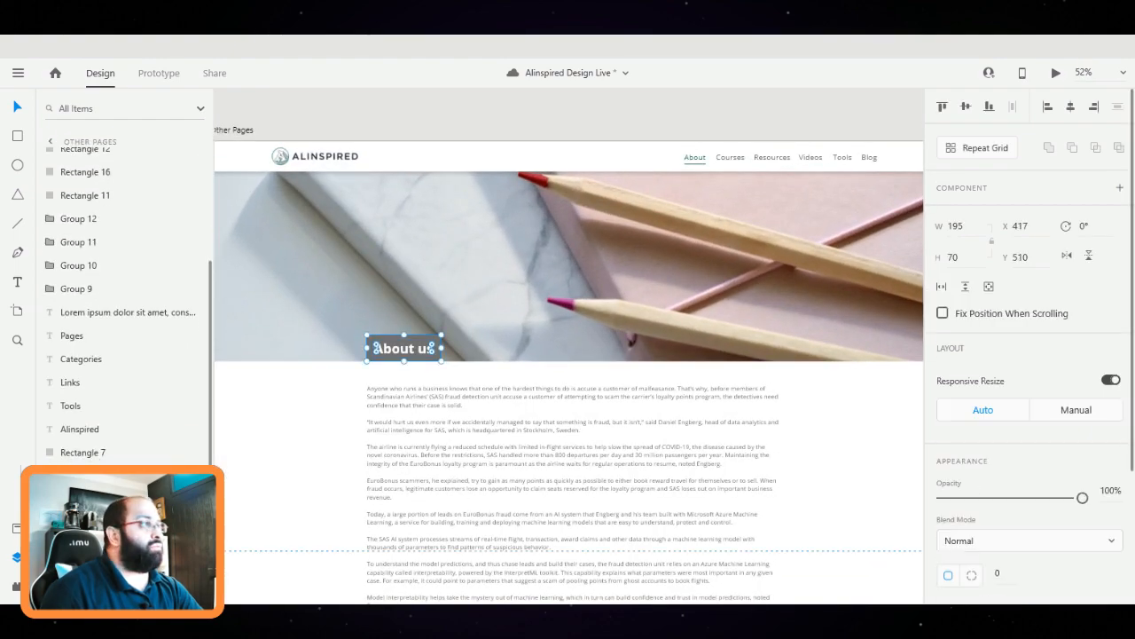
scroll(1029, 355, "down", 3)
left_click(972, 438)
left_click(912, 523)
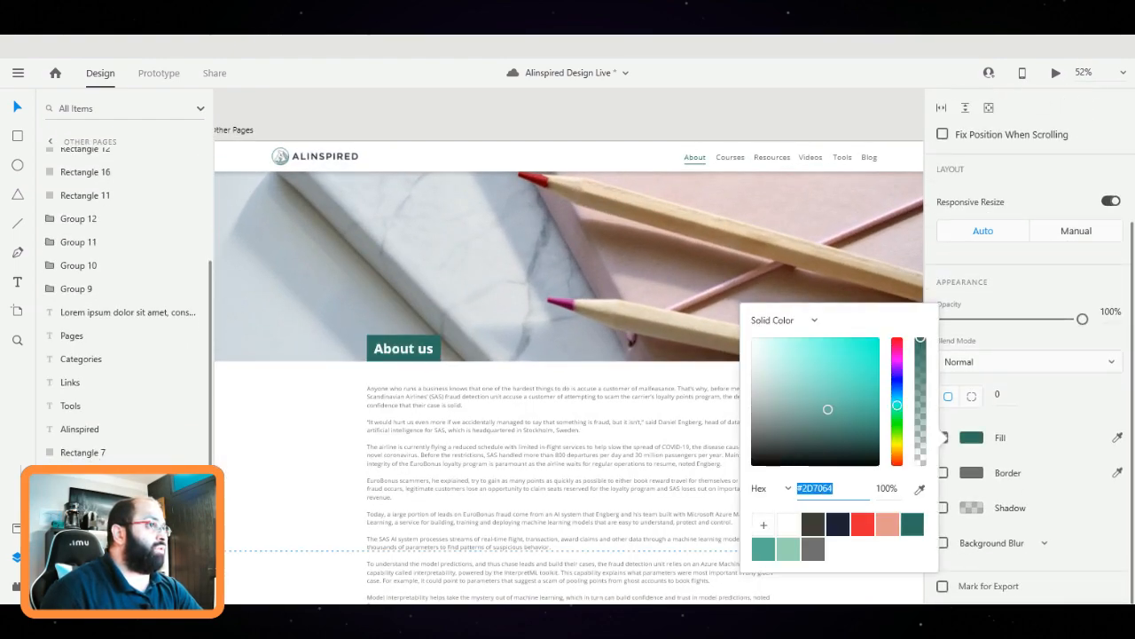
left_click(312, 410)
scroll(312, 410, "down", 3)
left_click_drag(266, 471, 907, 90)
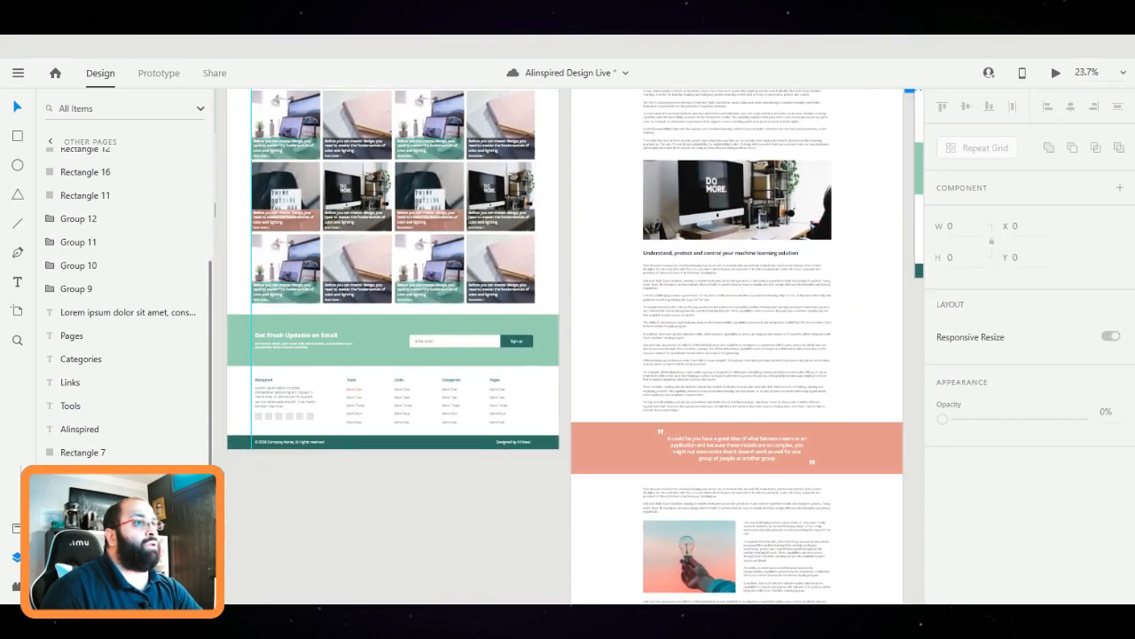
Clear the selection on the artboards and save the design document
key("Escape")
left_click(244, 410)
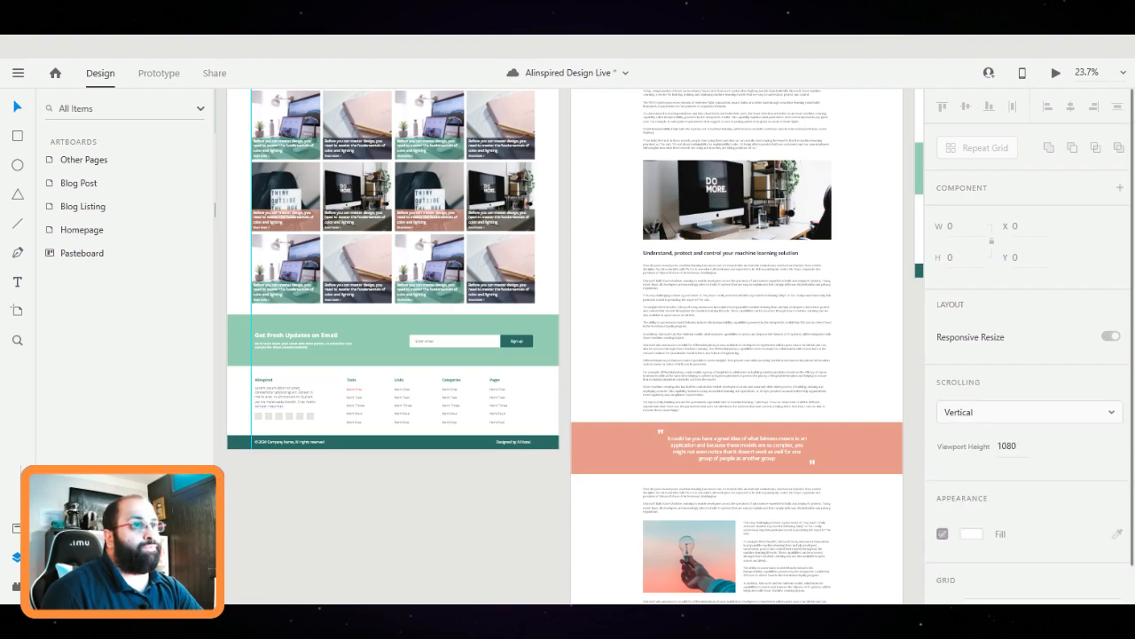
key("Escape")
key("ctrl+0")
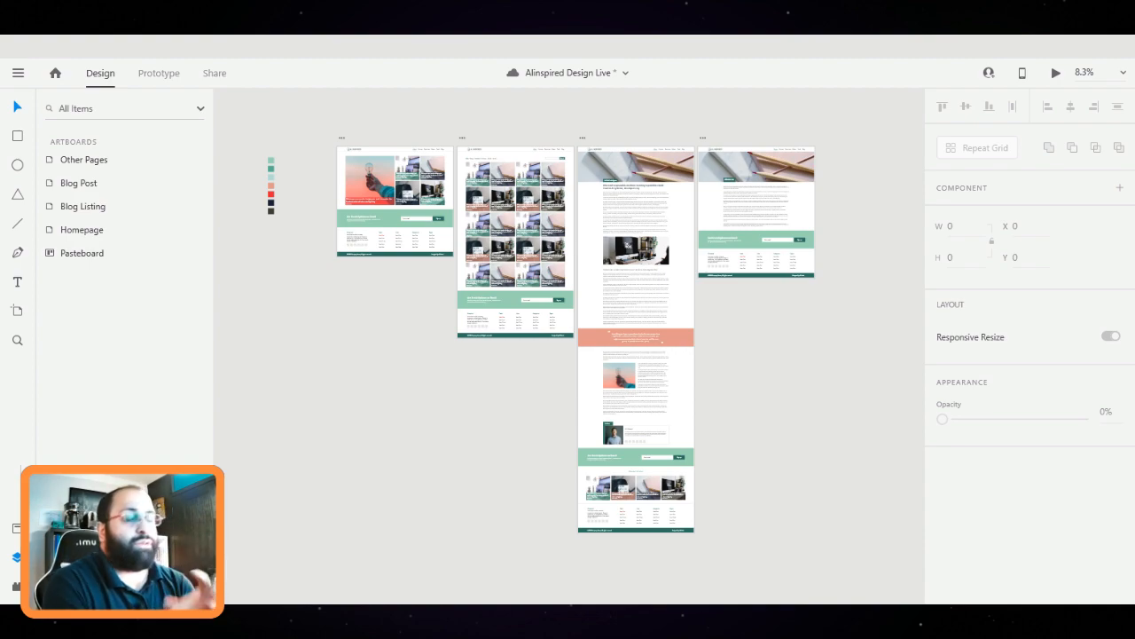
key("ctrl+s")
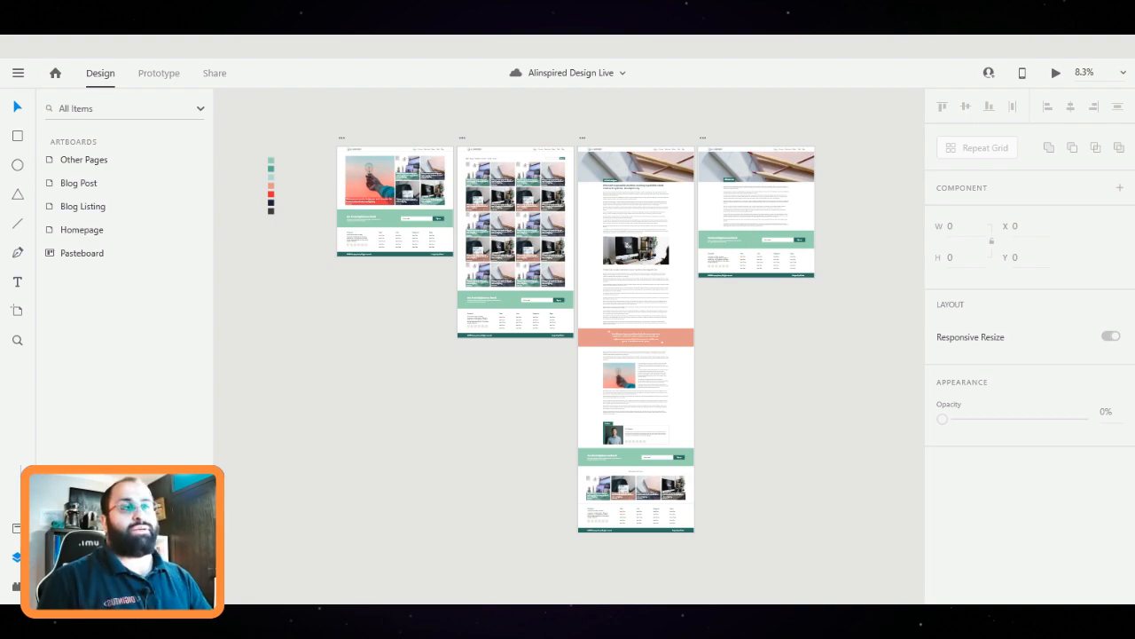
scroll(699, 275, "up", 3)
left_click_drag(699, 275, 810, 236)
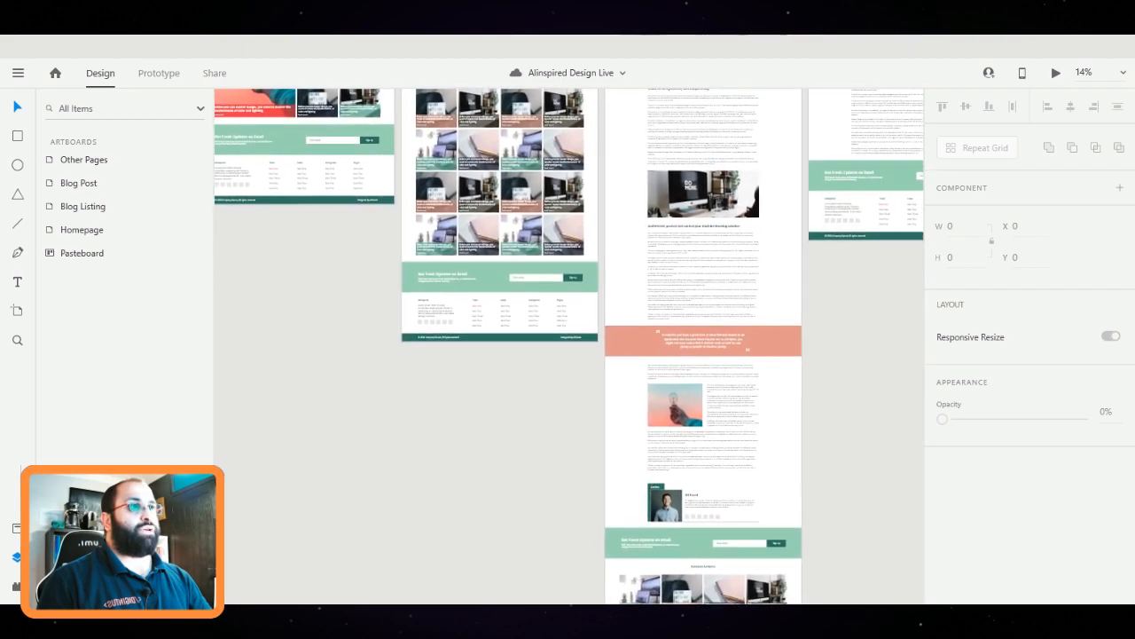
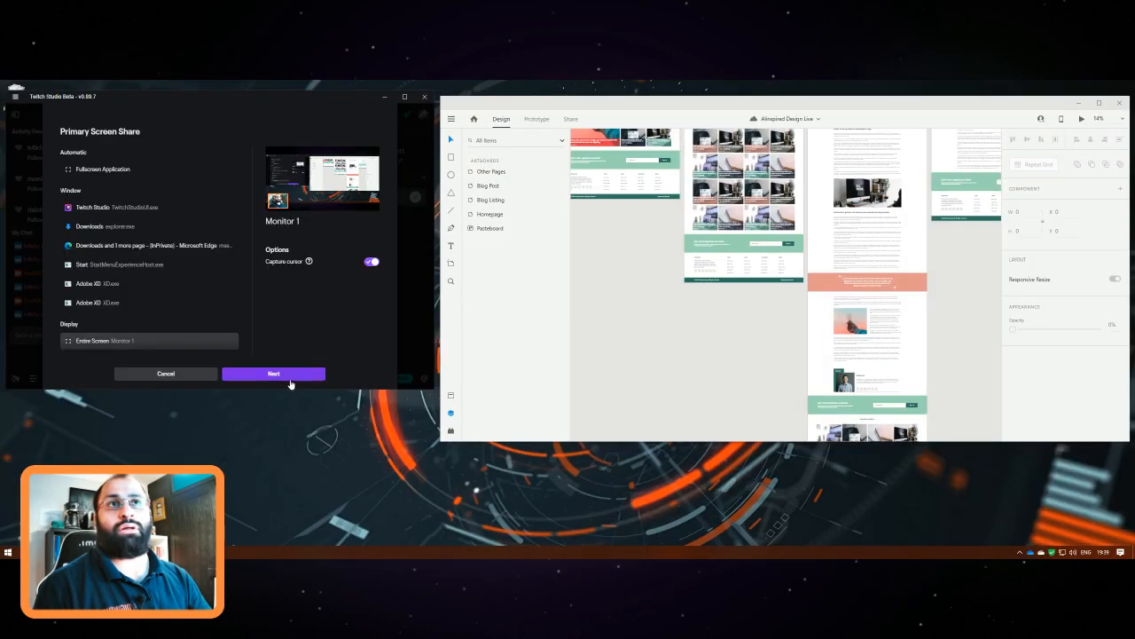
Switch to Twitch Studio and share the entire screen of Monitor 1 as the primary screen share
left_click(293, 376)
left_click(297, 355)
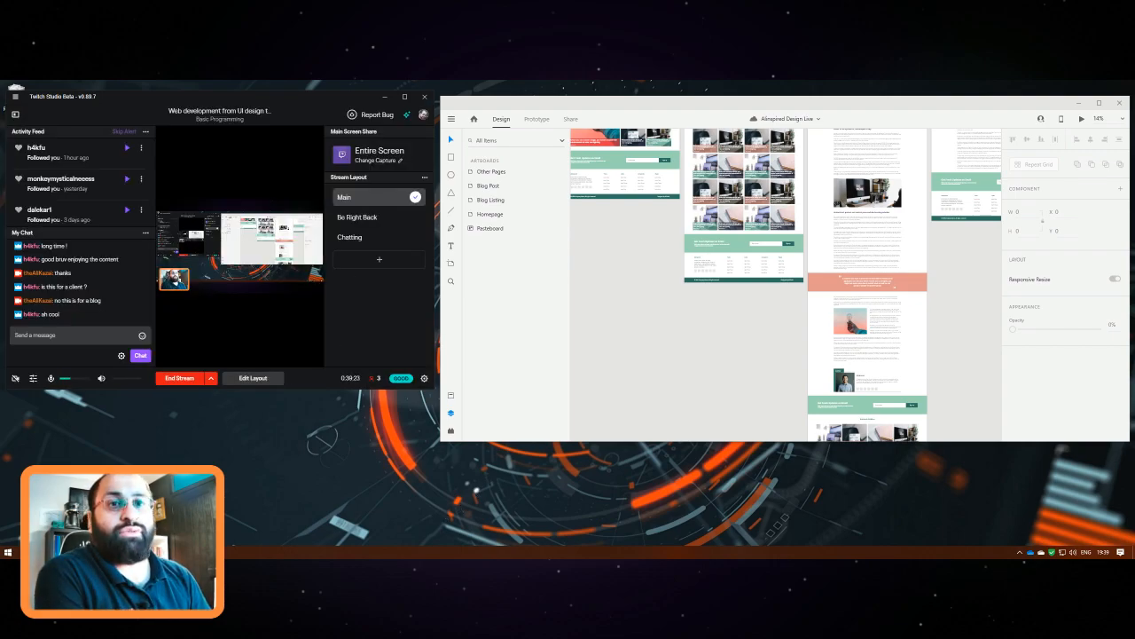
Open a new browser window, go to the Font Awesome website at fontawesome.com and dismiss its version 5 welcome banner
right_click(74, 552)
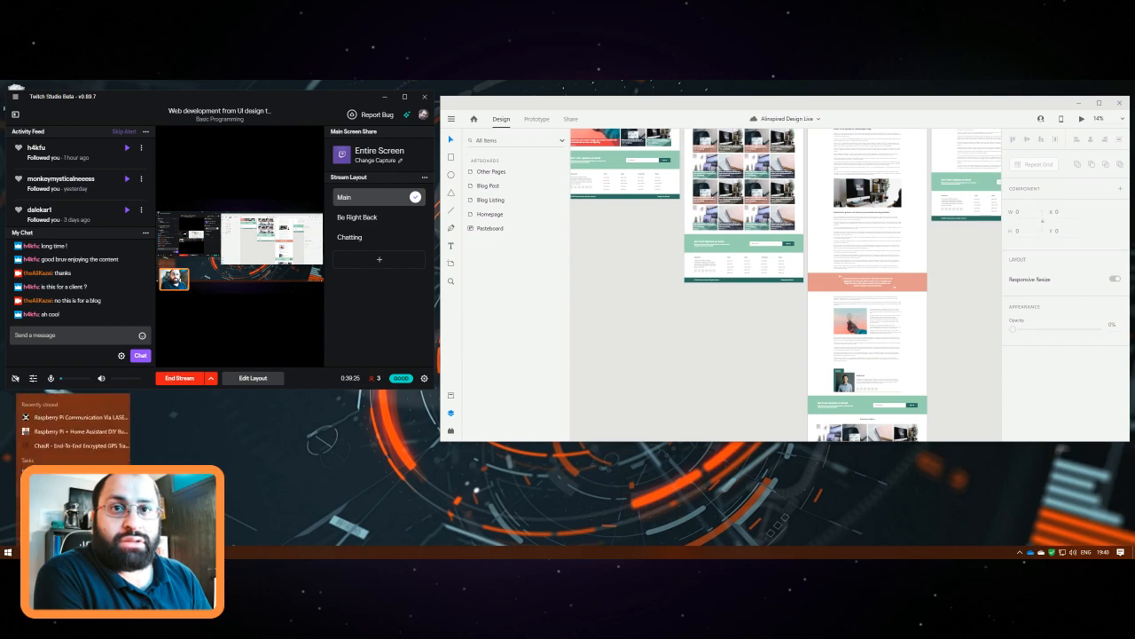
left_click(74, 474)
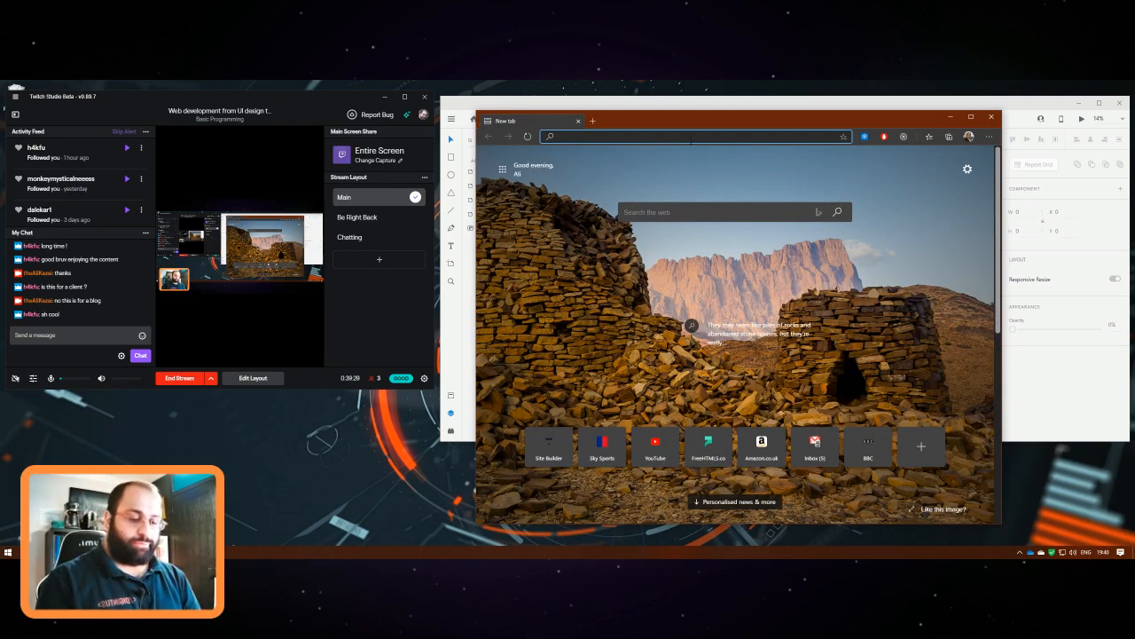
type("fontaw")
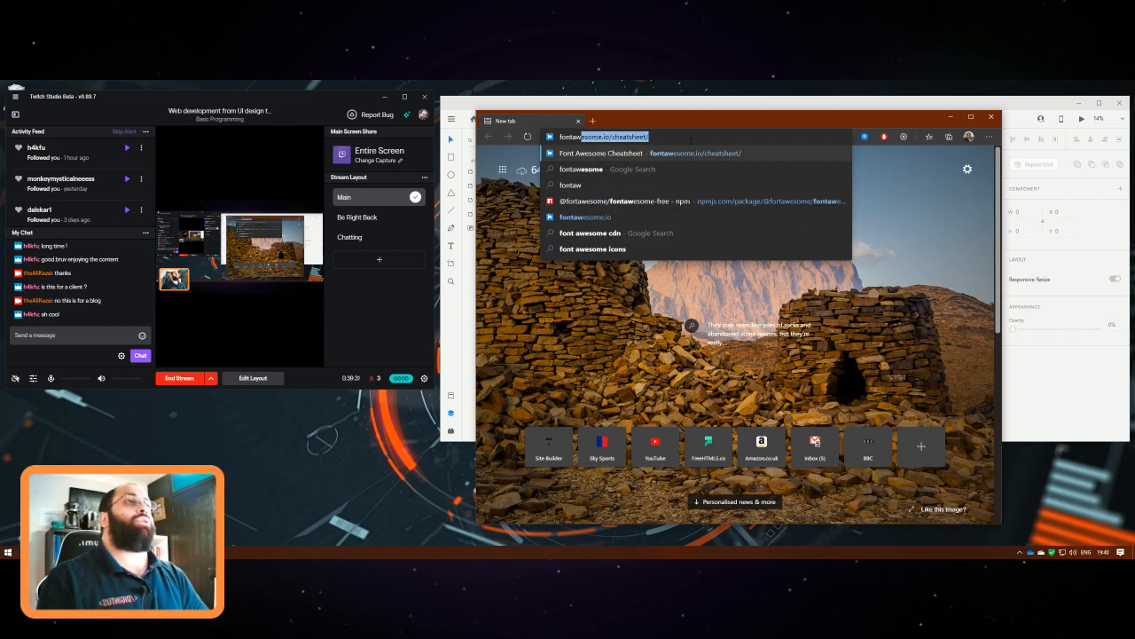
type("esome.com/?from=")
type("io")
key("Delete")
key("Return")
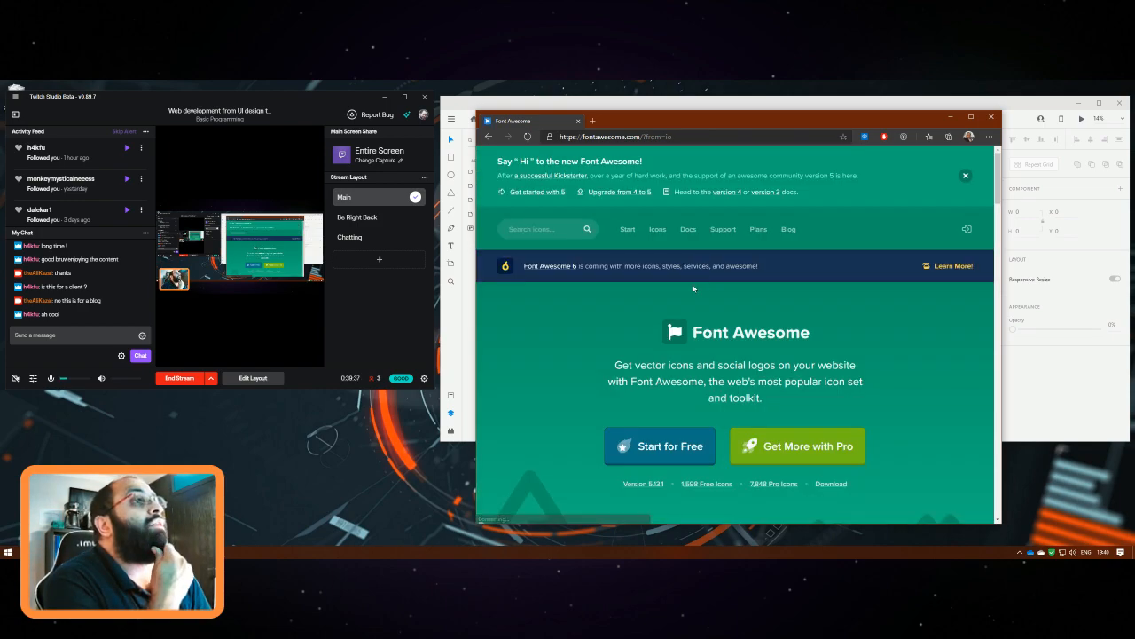
left_click(965, 175)
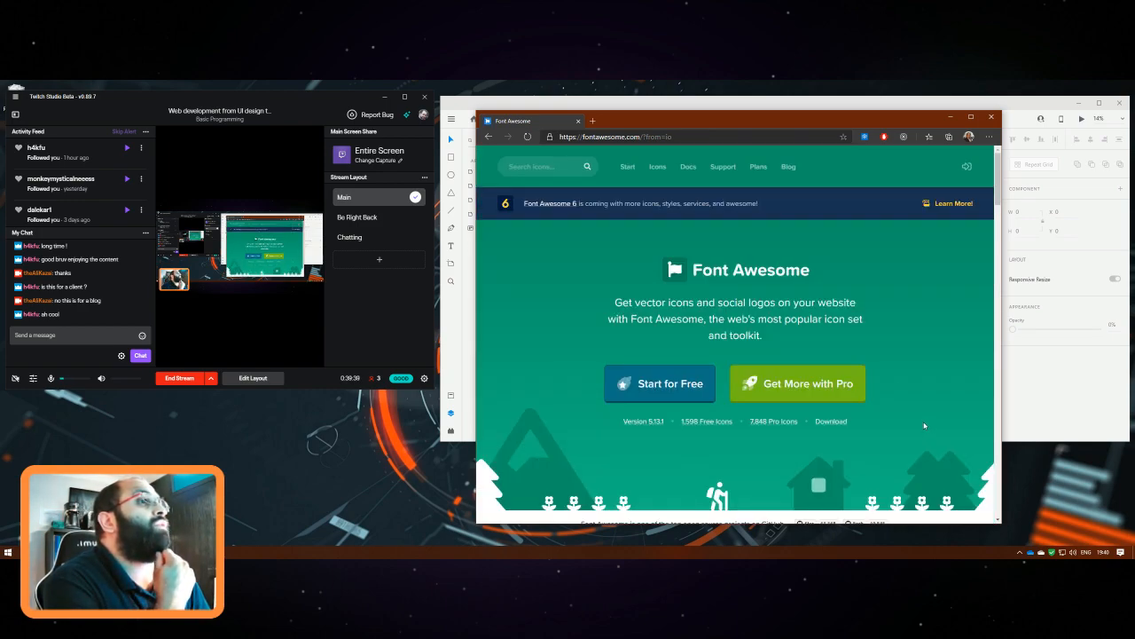
Open the Font Awesome icon gallery and filter it to the Brands style
scroll(921, 401, "down", 7)
scroll(919, 389, "up", 7)
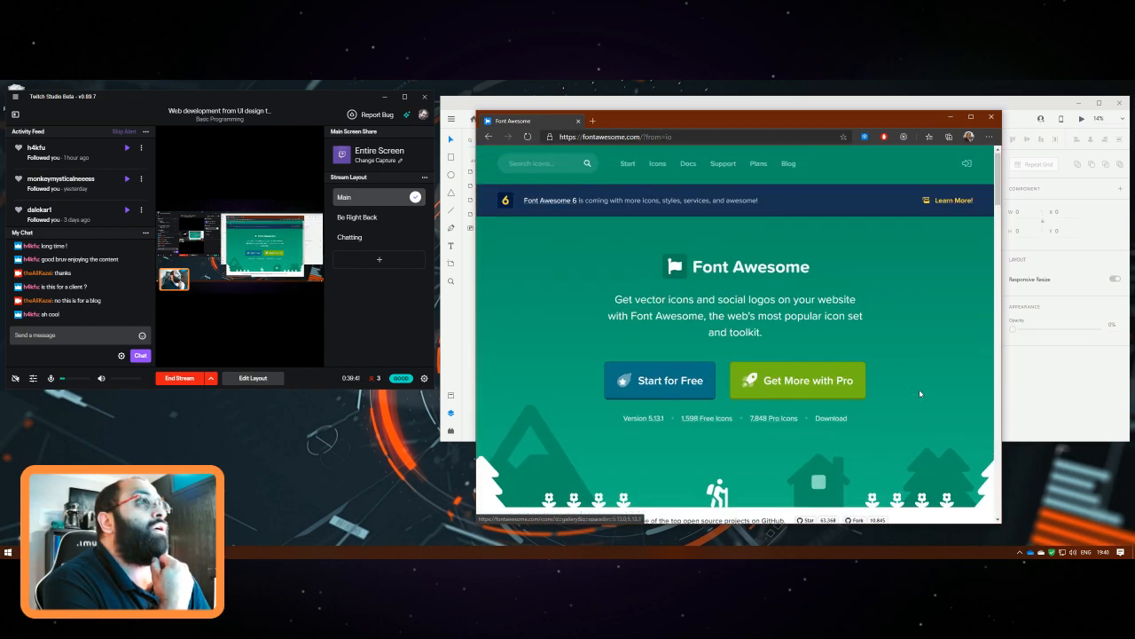
left_click(669, 185)
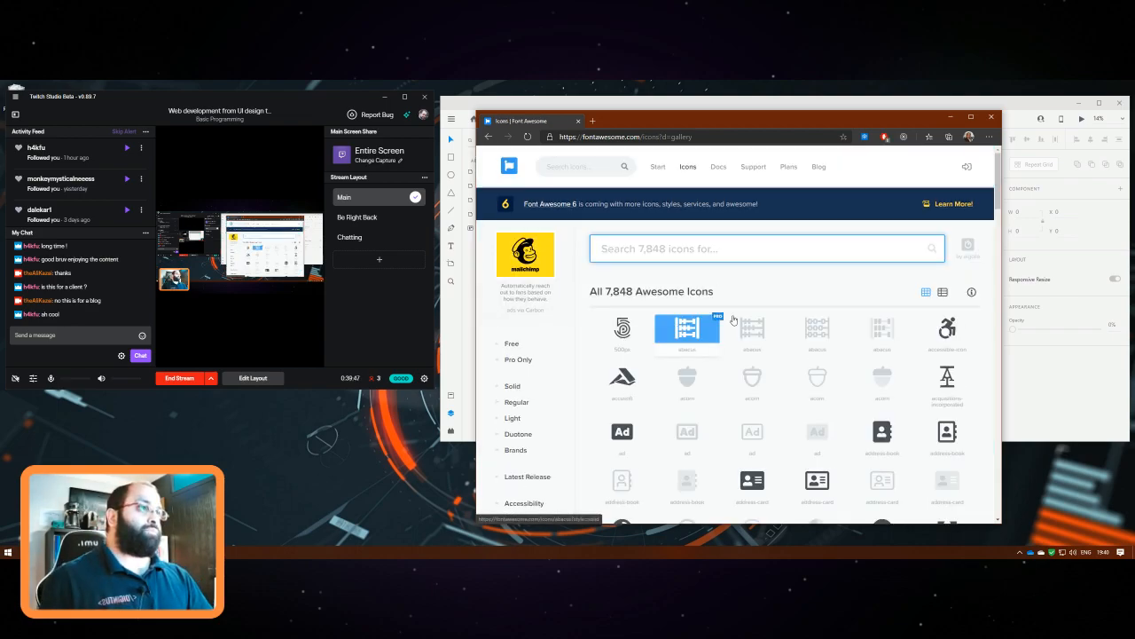
scroll(574, 389, "down", 2)
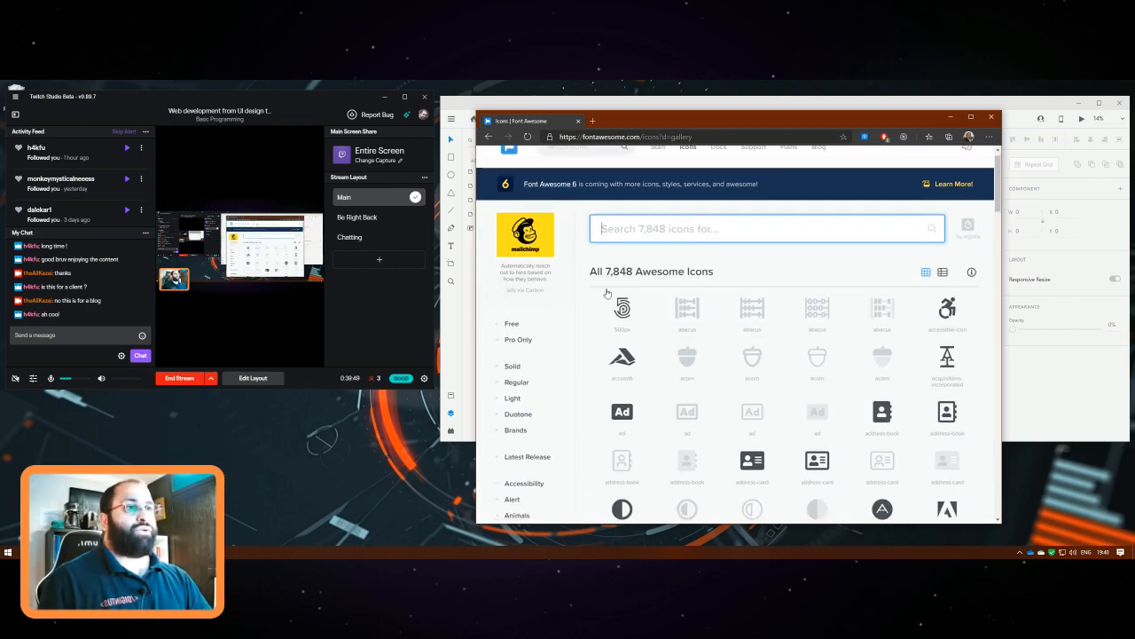
left_click(531, 281)
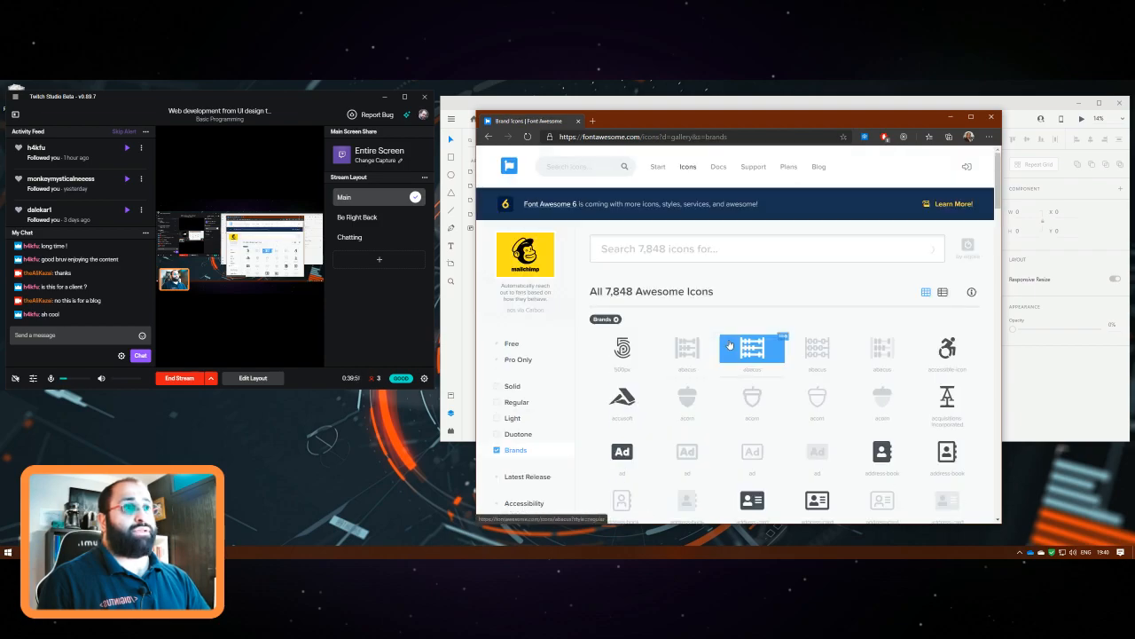
scroll(609, 388, "down", 1)
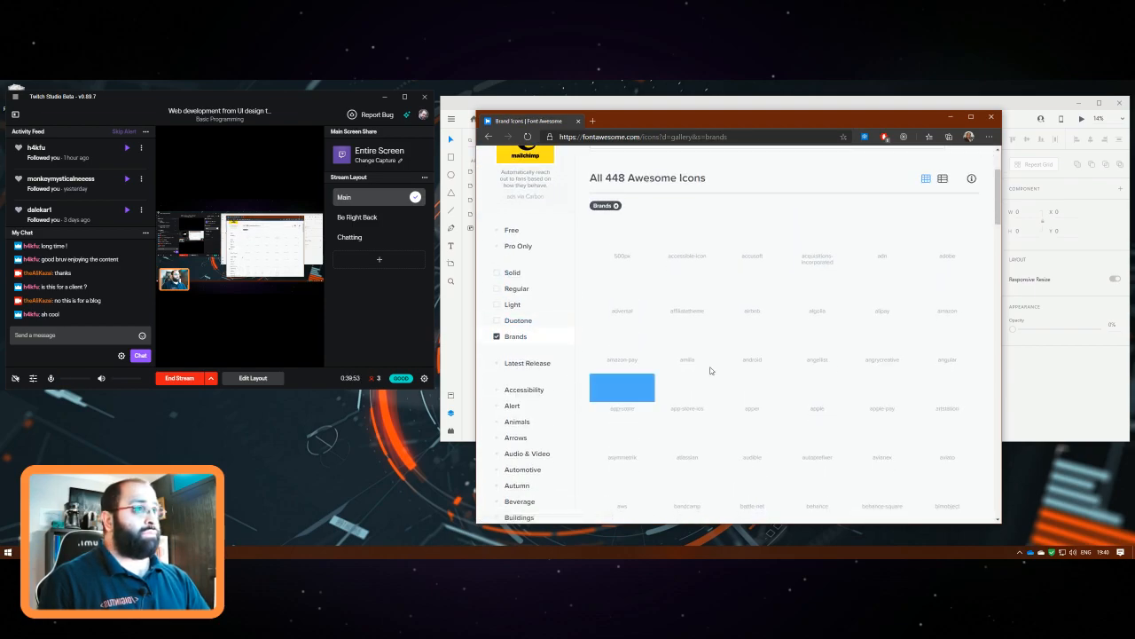
scroll(799, 346, "up", 2)
Search the brand icons for "fac" and download the facebook-square icon as an SVG, agreeing to the attribution terms
left_click(662, 257)
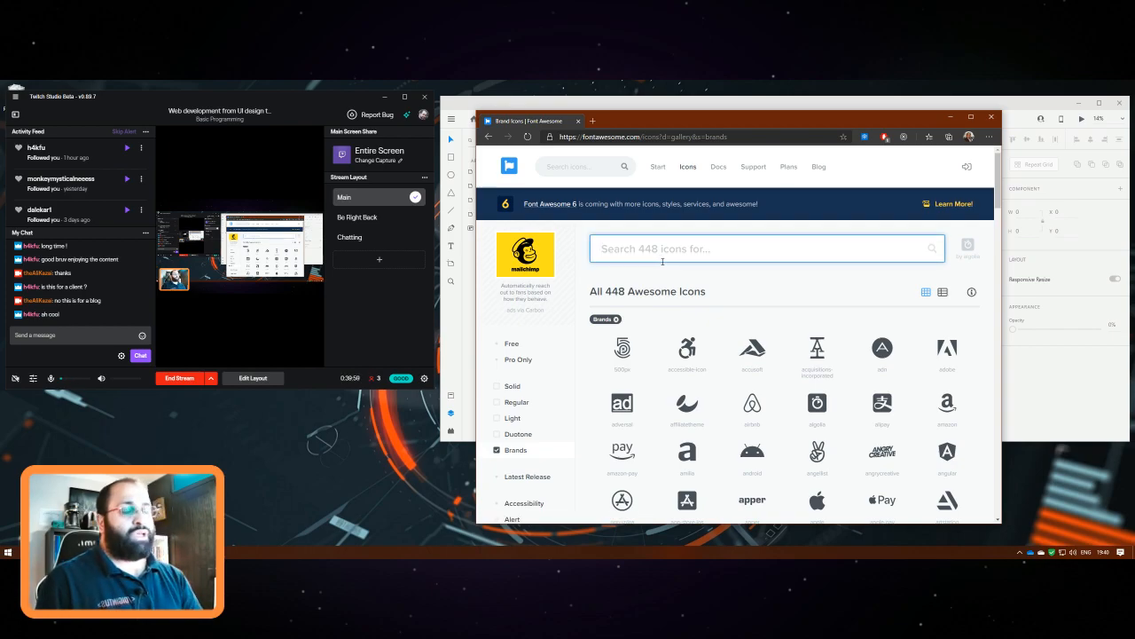
type("fac")
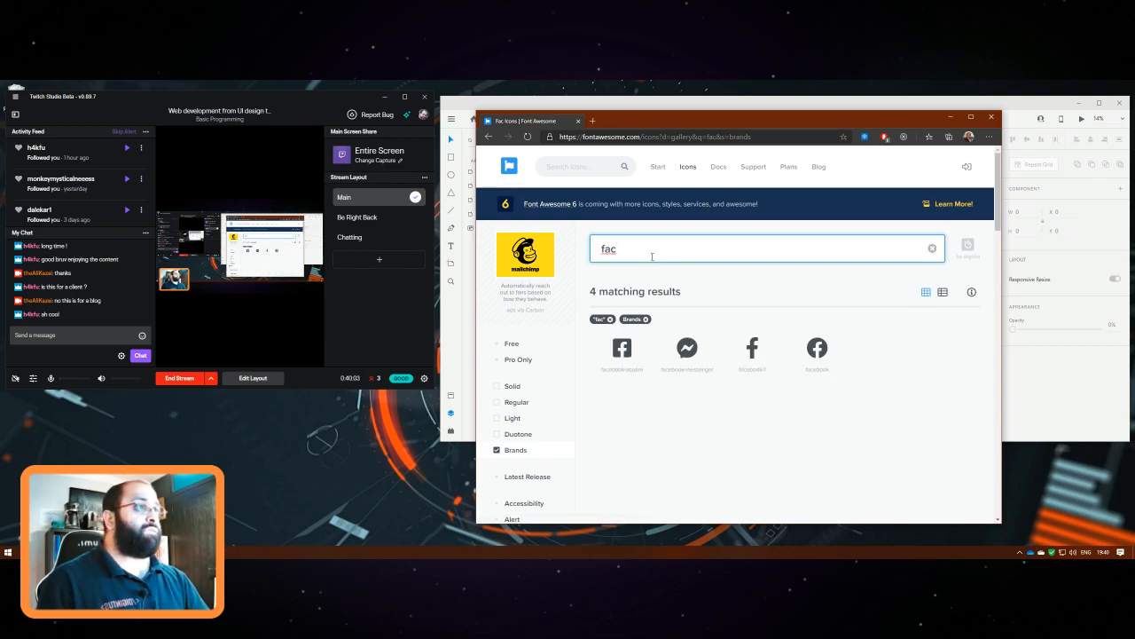
left_click(624, 352)
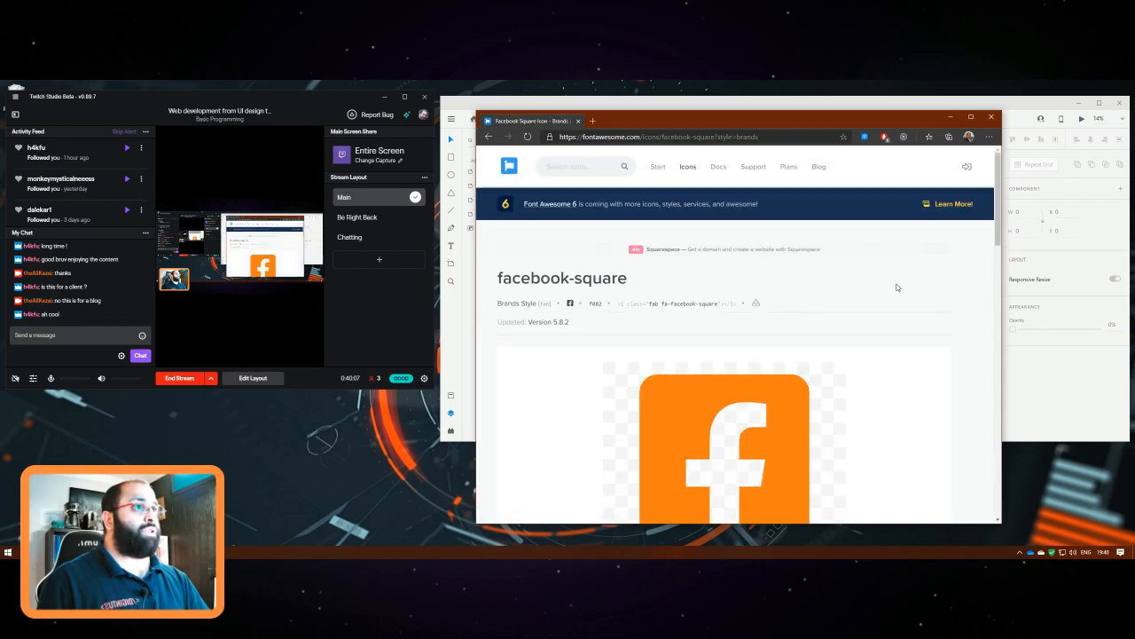
left_click(756, 304)
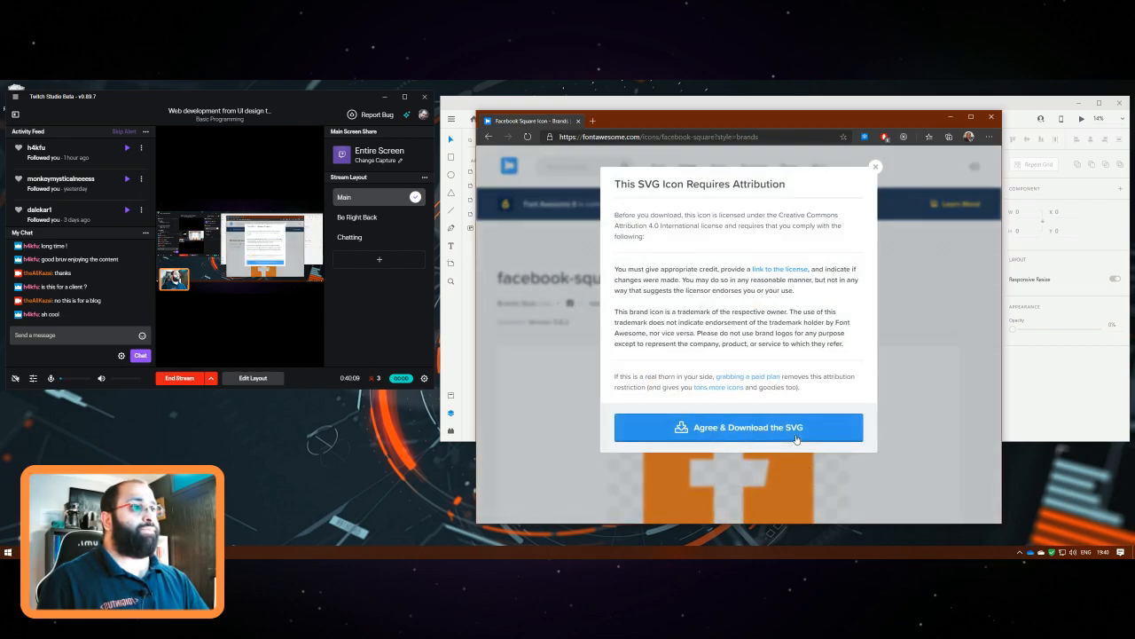
left_click(834, 428)
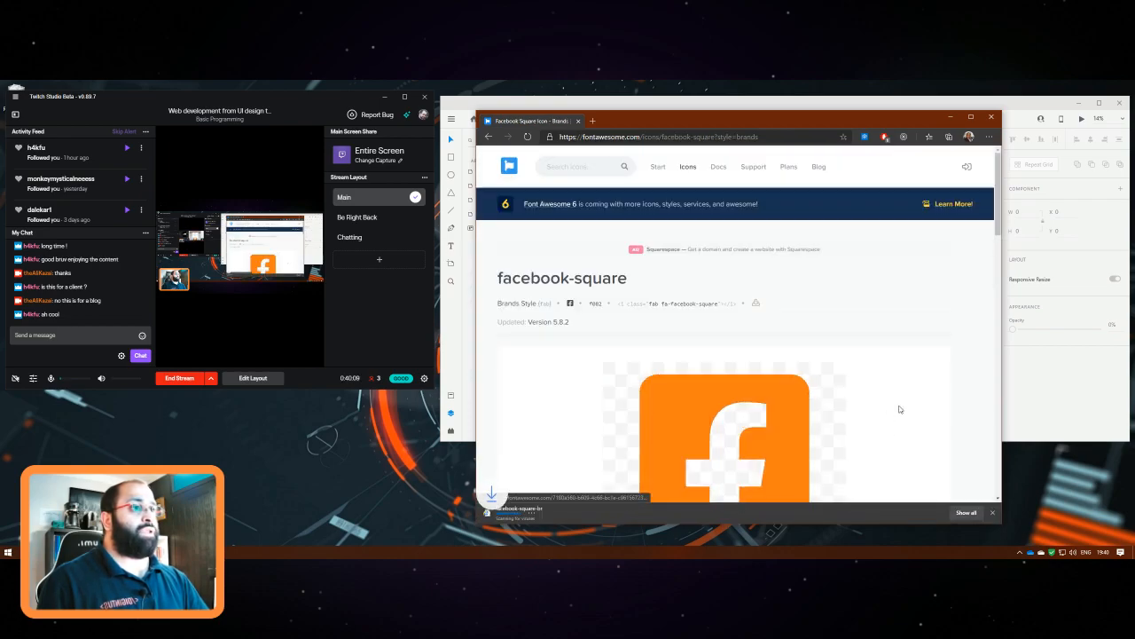
Search the icons for "twitter" and download the twitter-square icon as an SVG, agreeing to the attribution terms
left_click(585, 166)
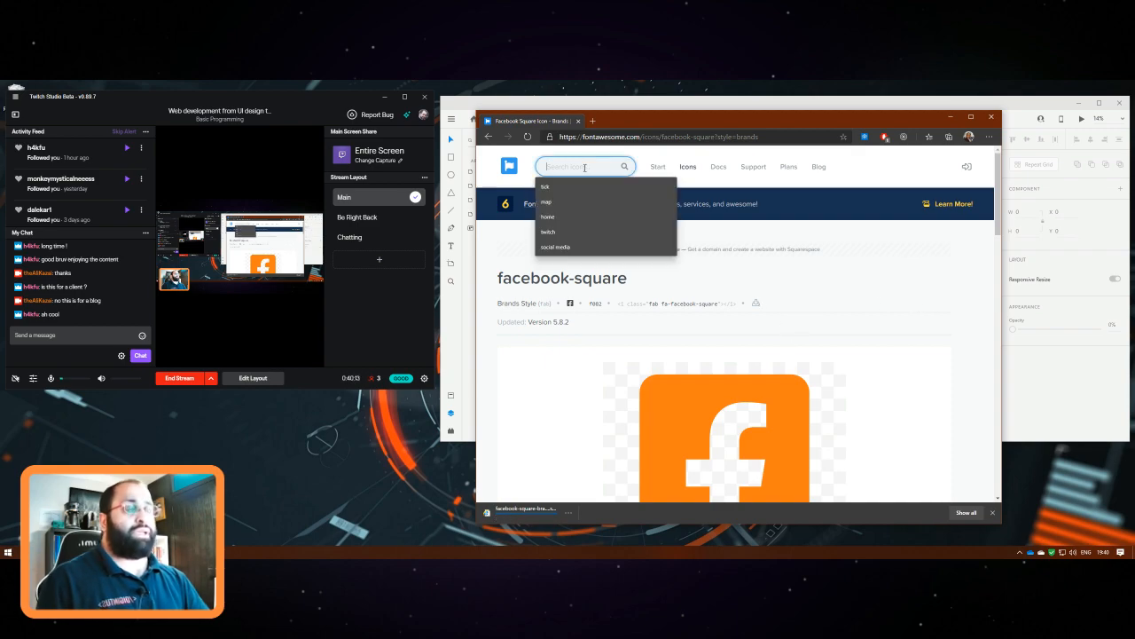
type("twitte")
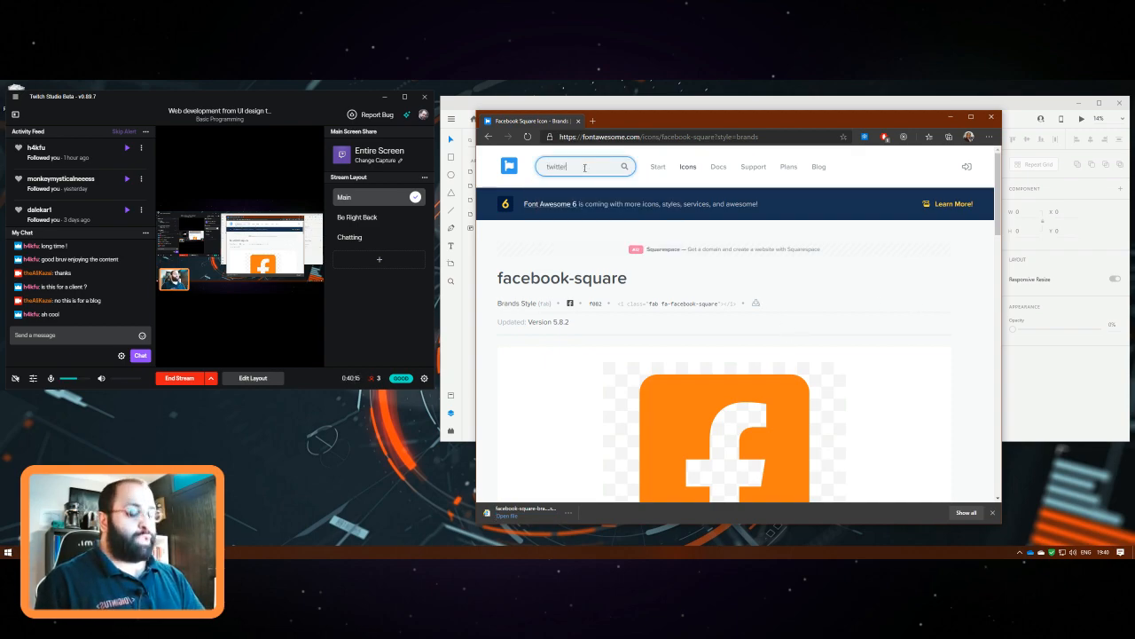
type("r")
key("Return")
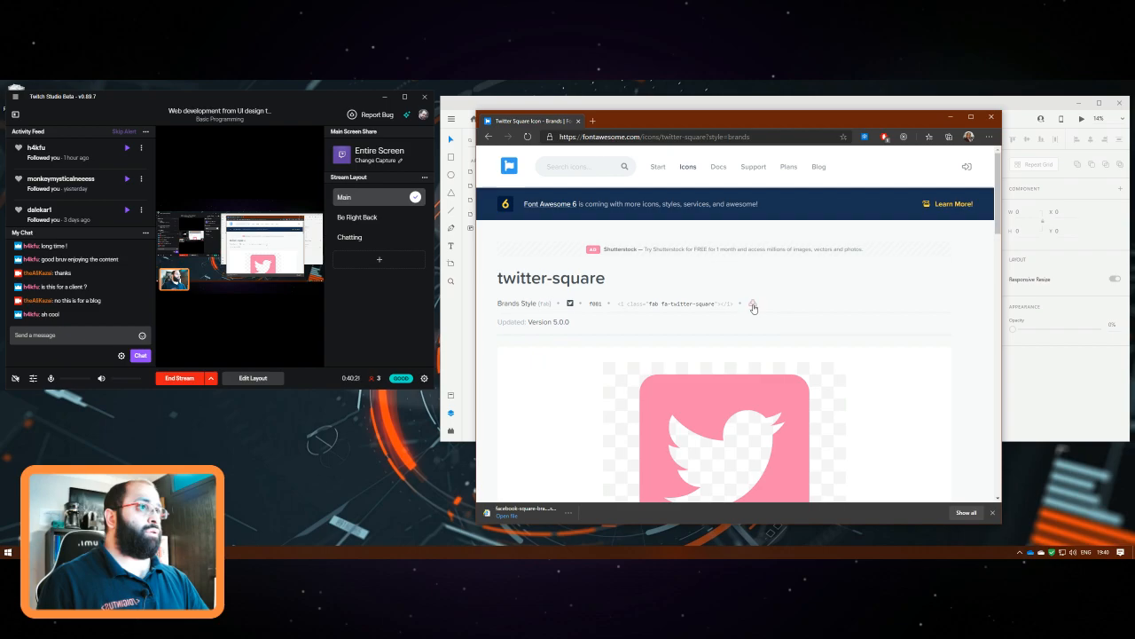
left_click(752, 305)
left_click(738, 427)
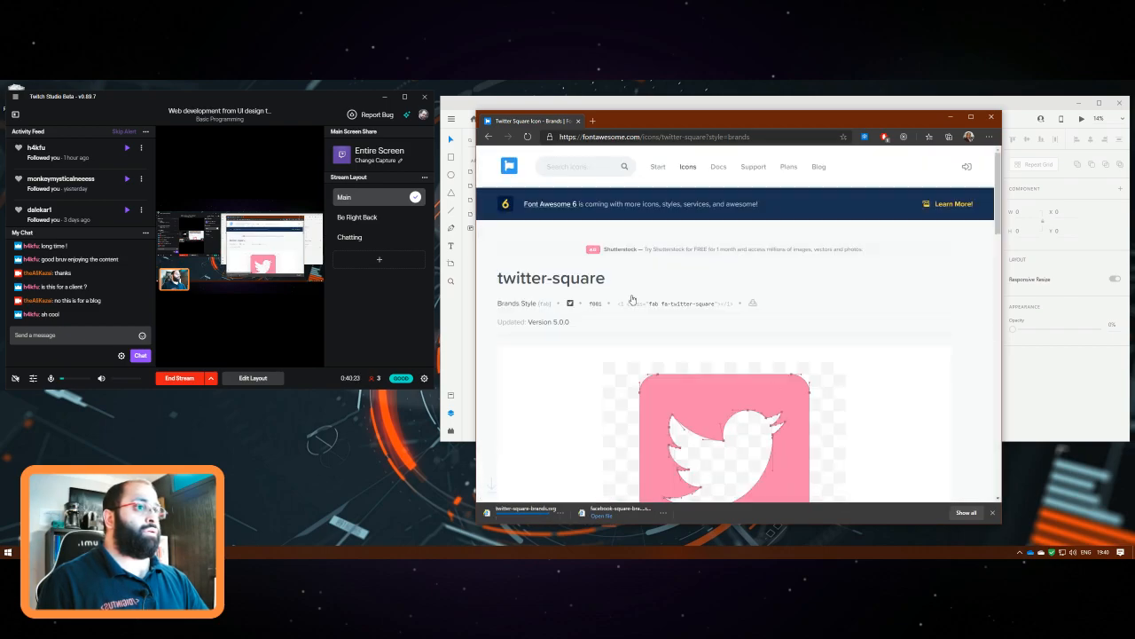
Return to the twitter search results and download the plain twitter bird icon as an SVG instead of the square one
left_click(561, 173)
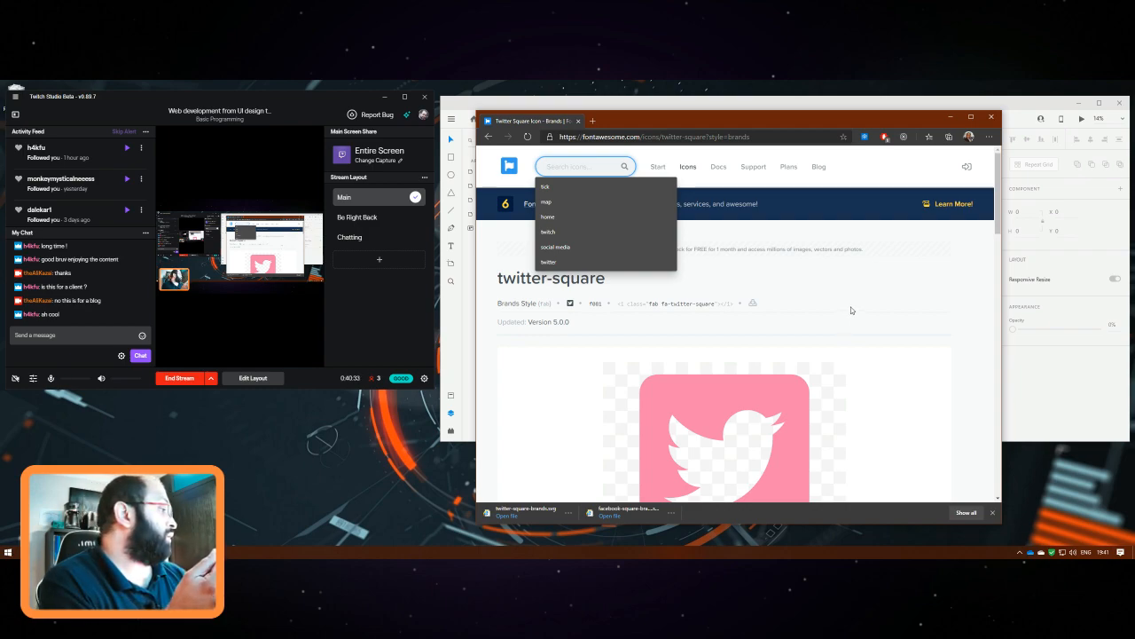
key("alt+Left")
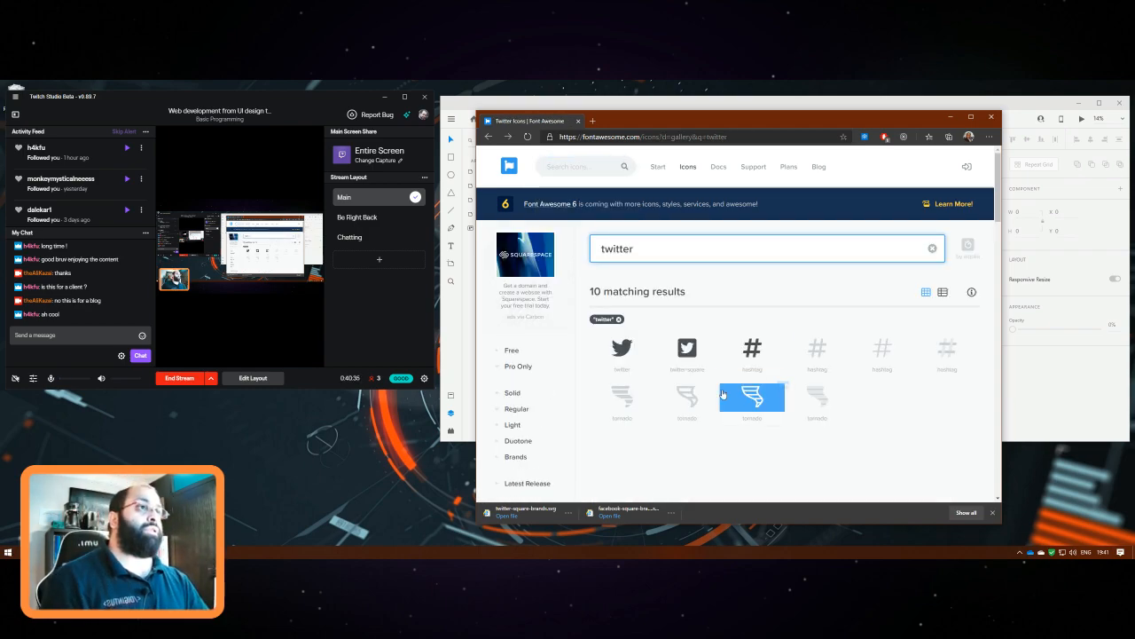
left_click(622, 351)
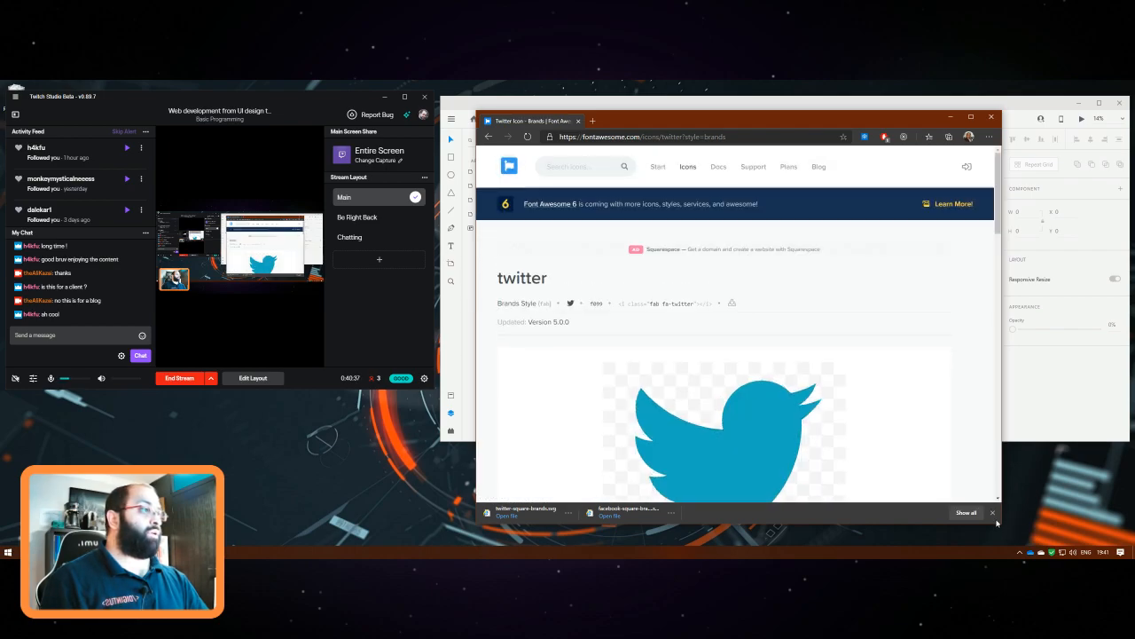
left_click(993, 515)
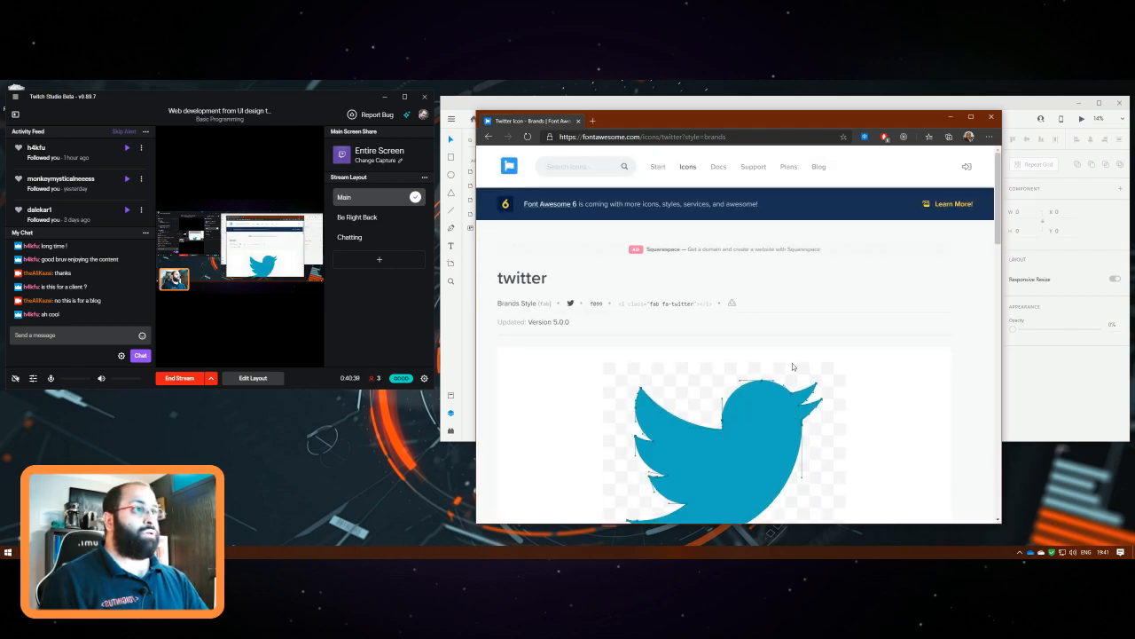
left_click(735, 308)
left_click(742, 431)
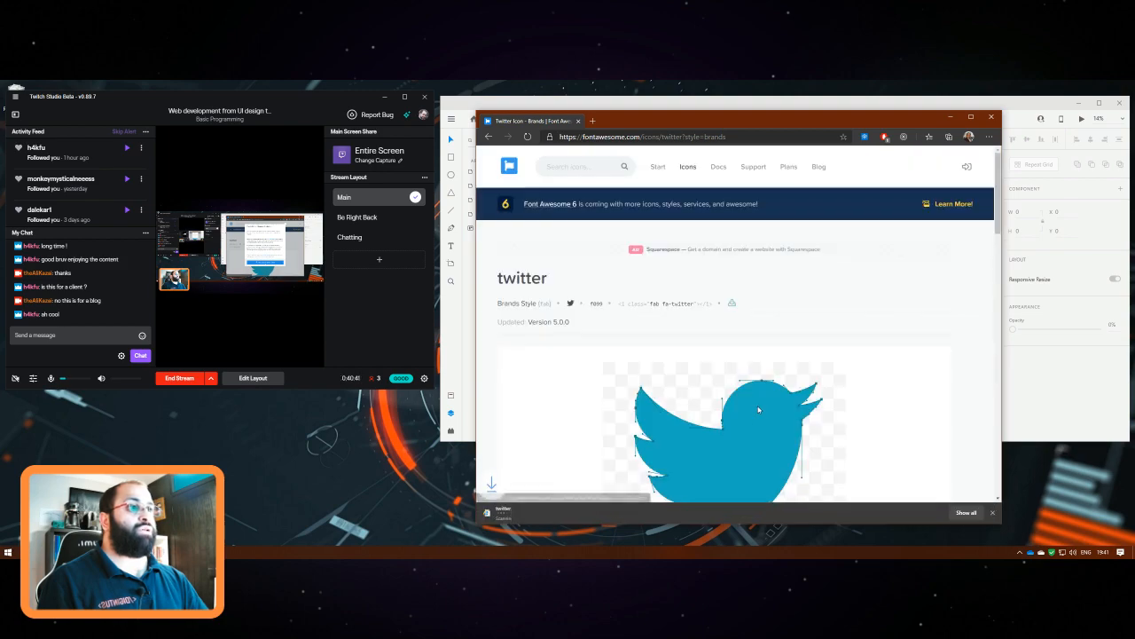
Search the icons for "facebook" and download the facebook-f icon as an SVG, agreeing to the attribution terms
left_click(572, 166)
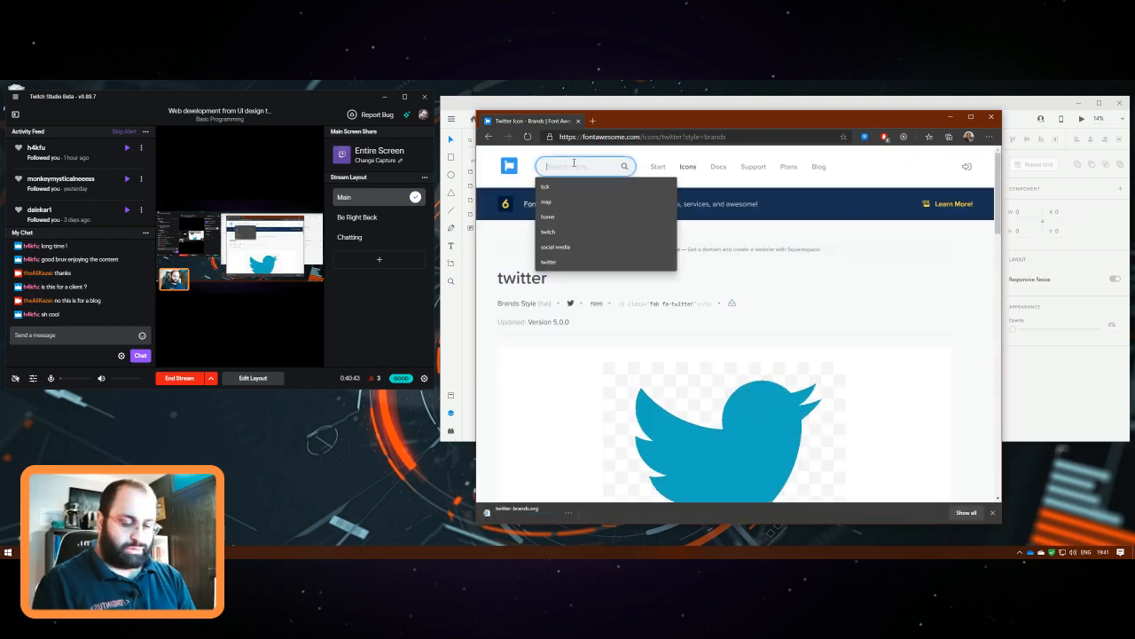
type("facebook")
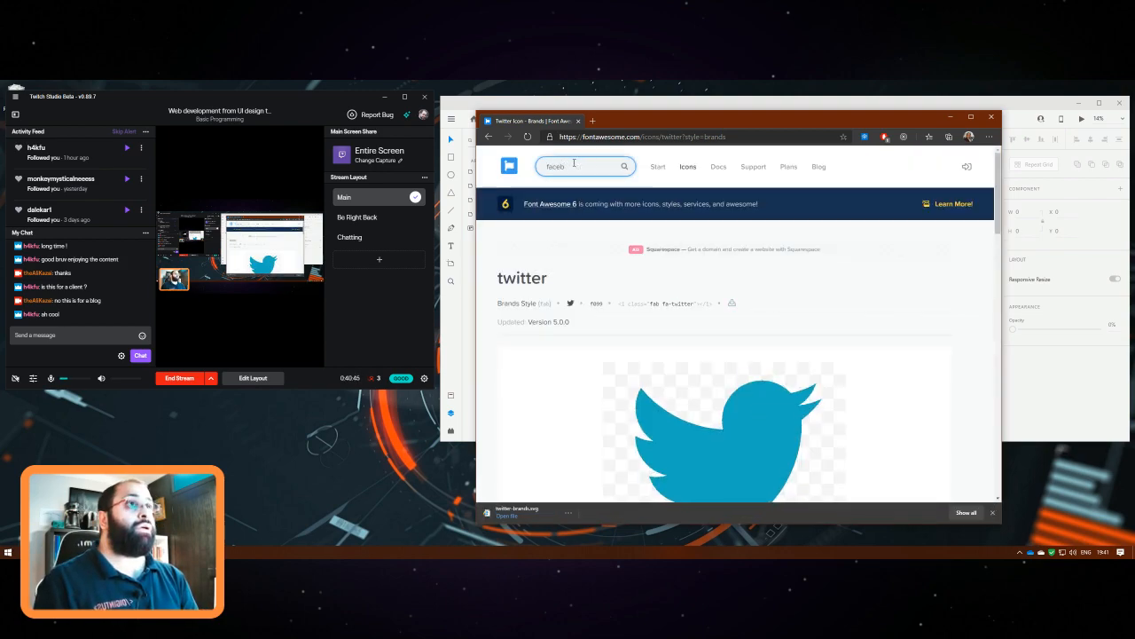
key("Return")
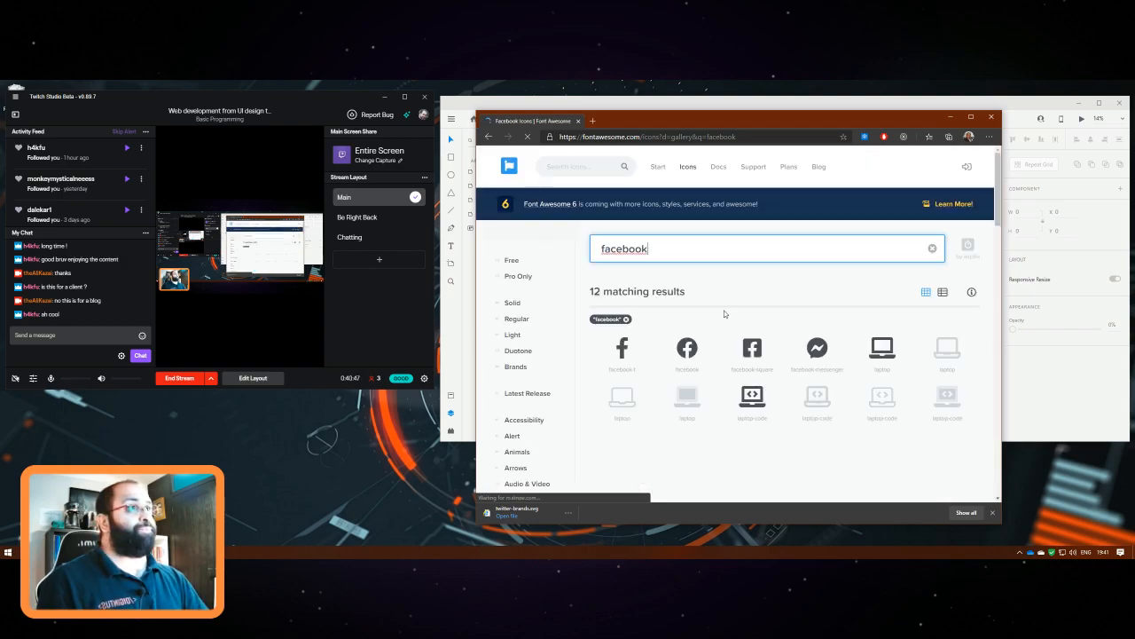
left_click(634, 355)
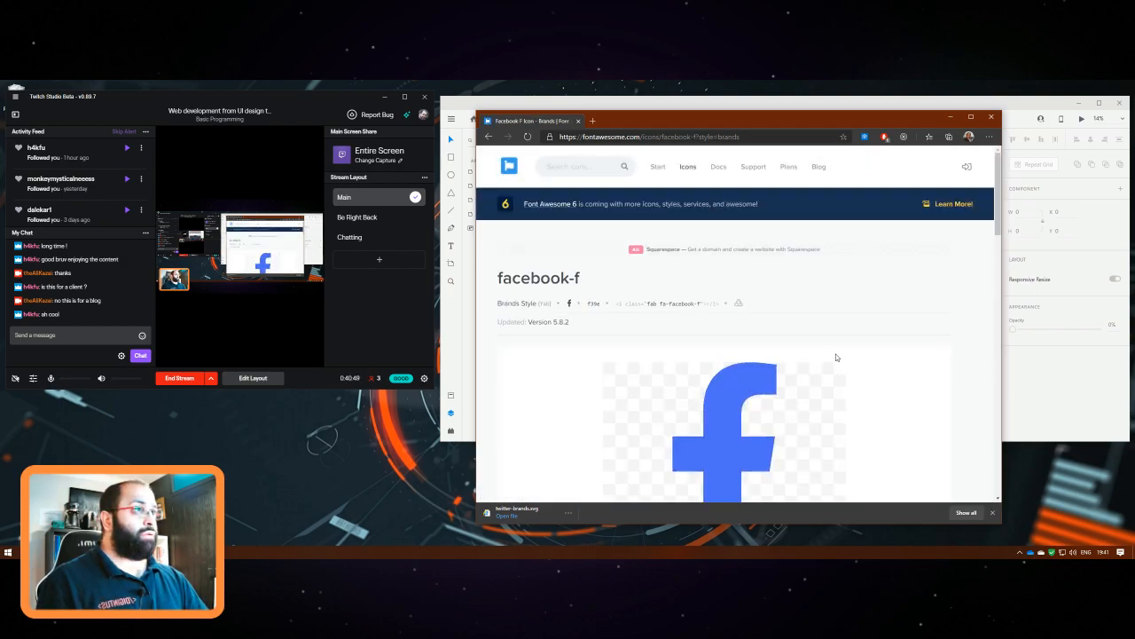
left_click(737, 305)
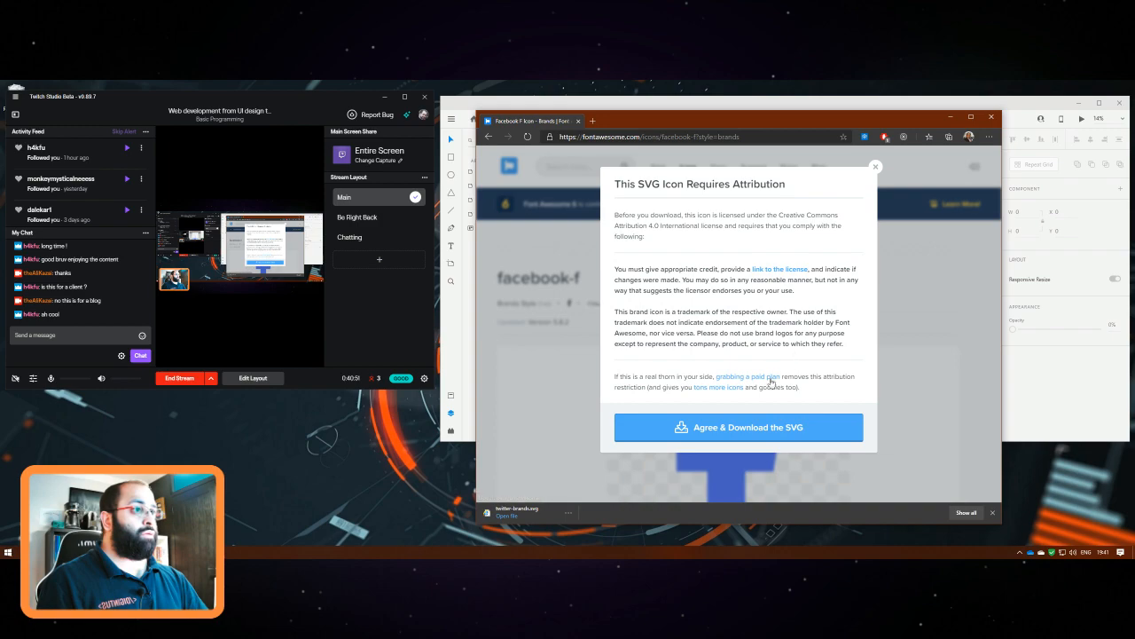
left_click(748, 433)
Search the icons for "linkedin" and download the linkedin-in icon as an SVG, agreeing to the attribution terms
left_click(567, 171)
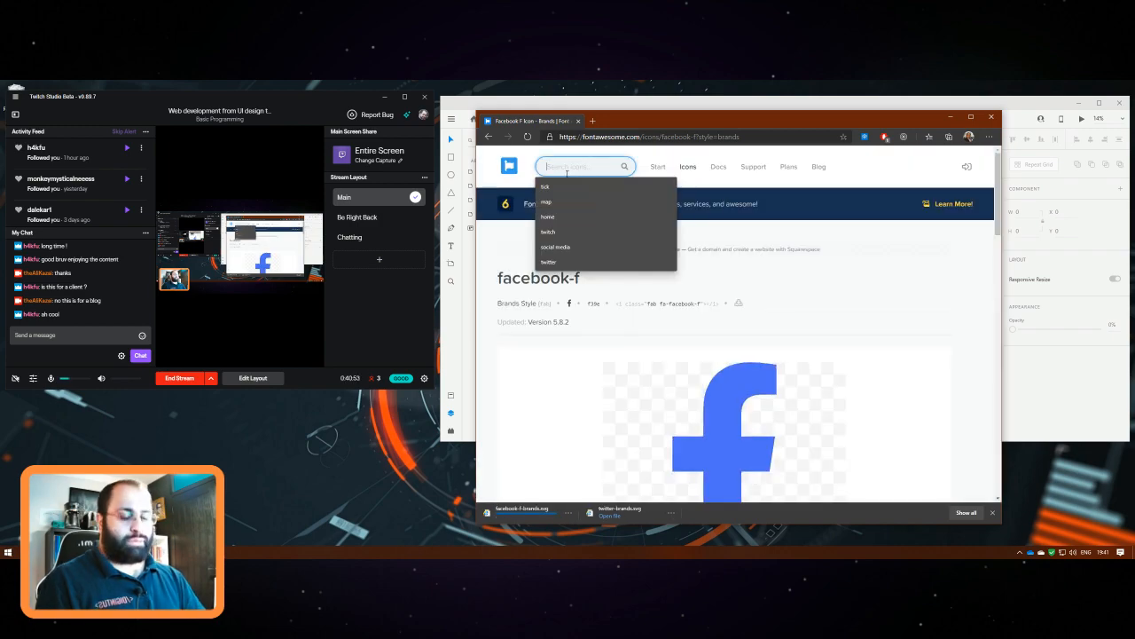
type("linkedin")
key("Return")
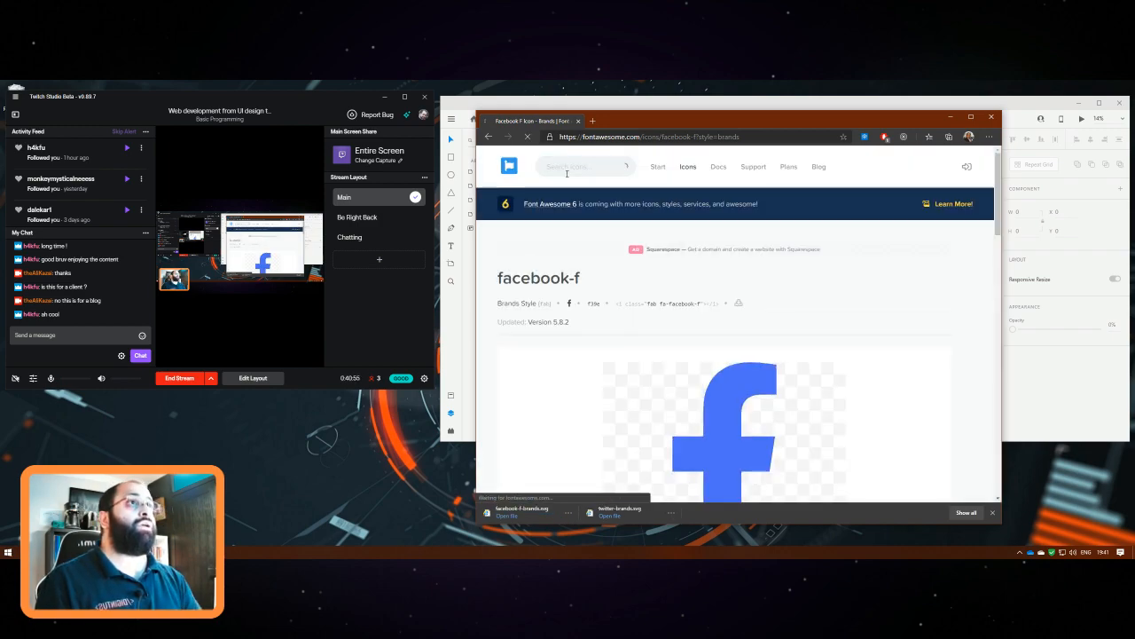
left_click(648, 356)
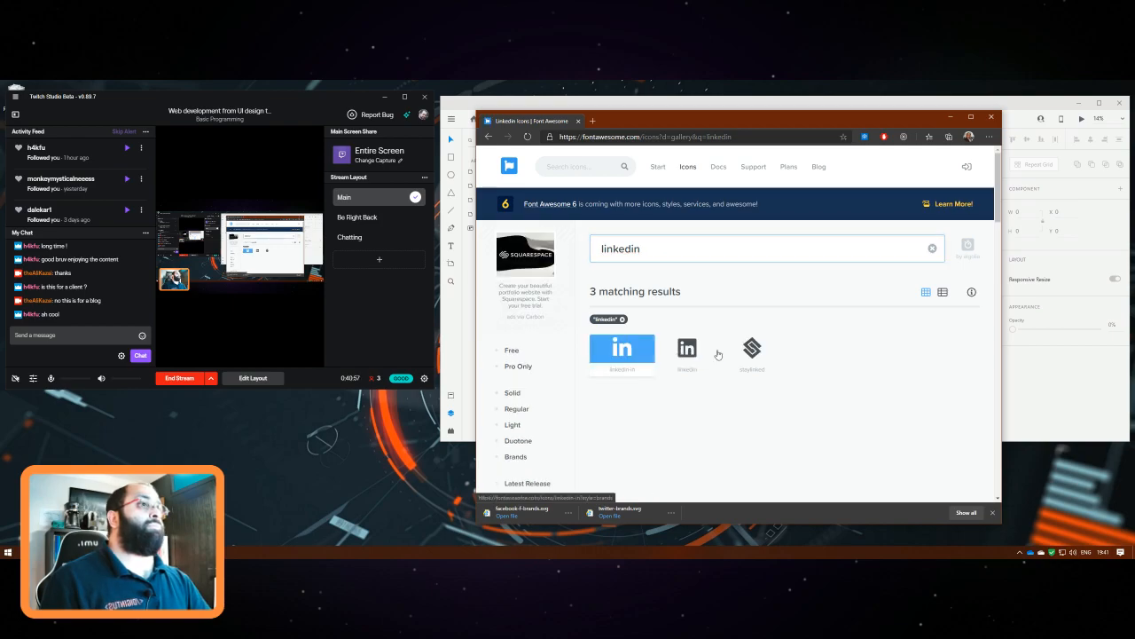
left_click(745, 304)
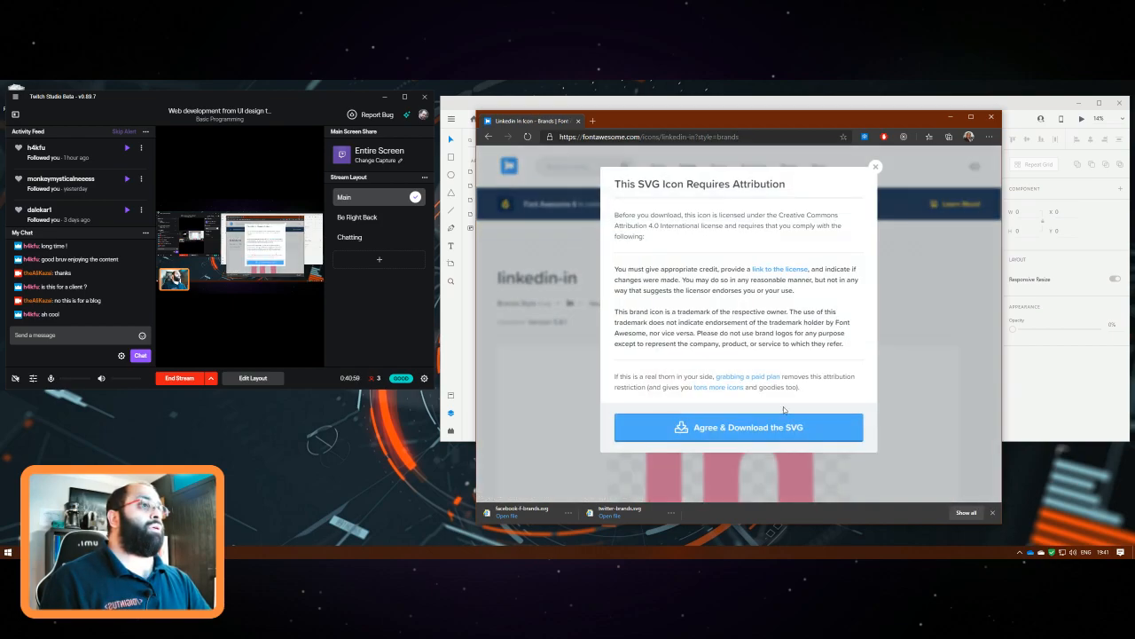
left_click(795, 428)
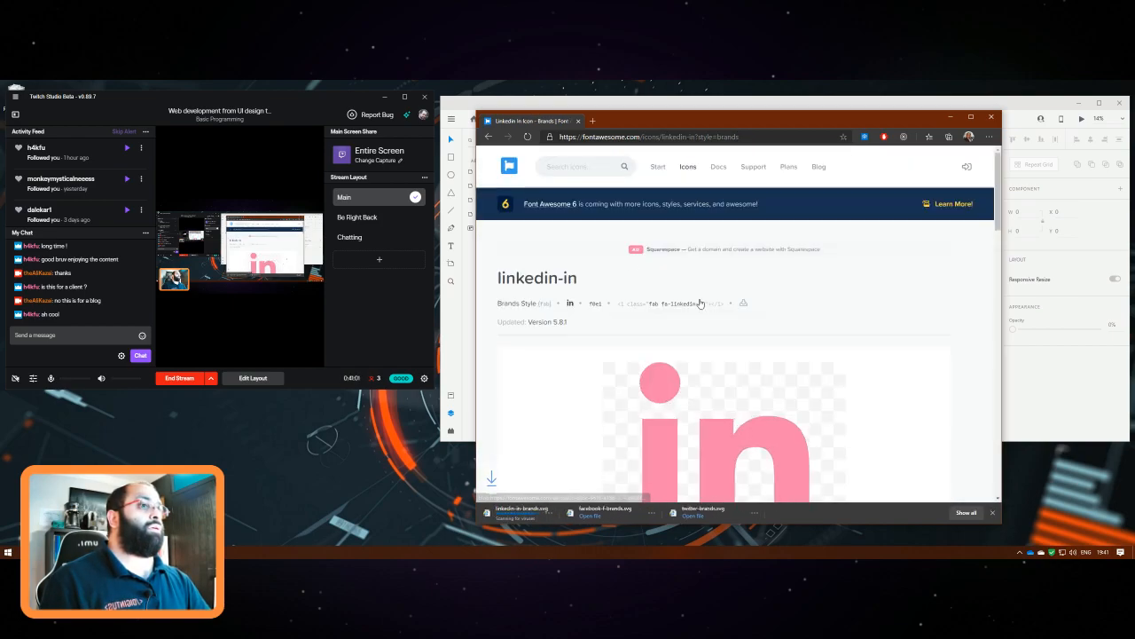
Search the icons for "instagram" and download the plain instagram icon as an SVG, agreeing to the attribution terms
left_click(597, 168)
type("instag")
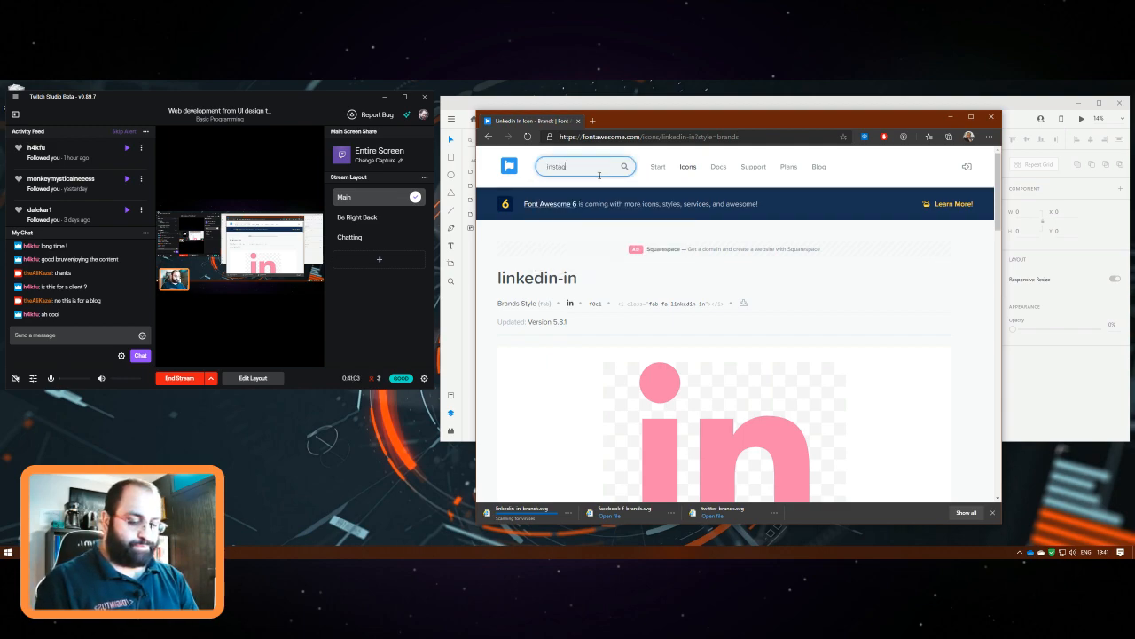
type("ram")
key("Return")
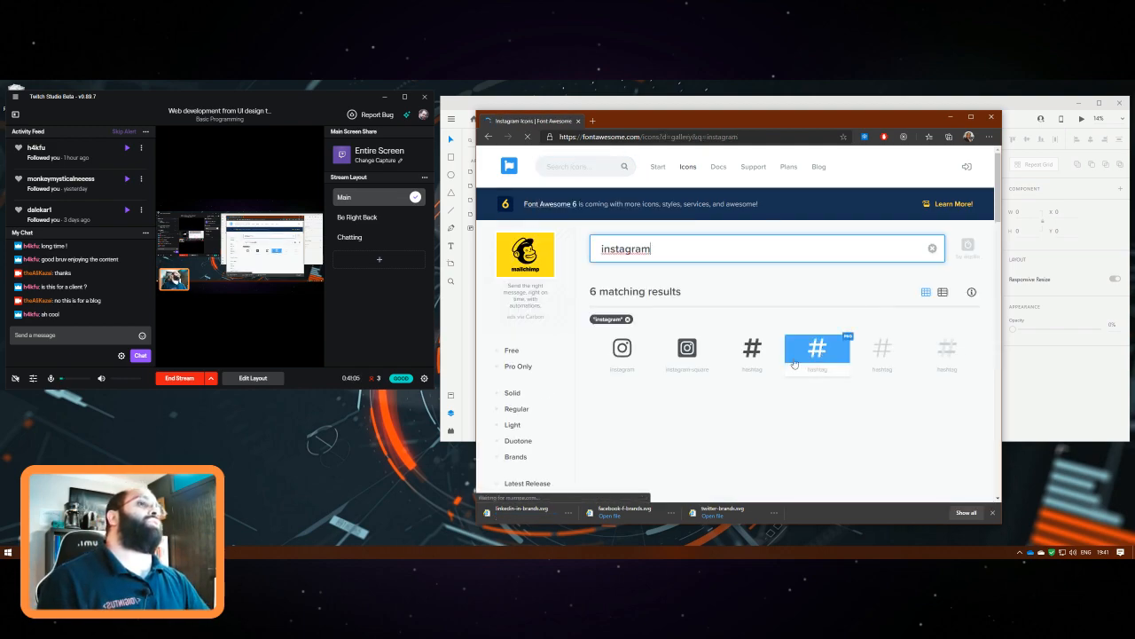
left_click(629, 357)
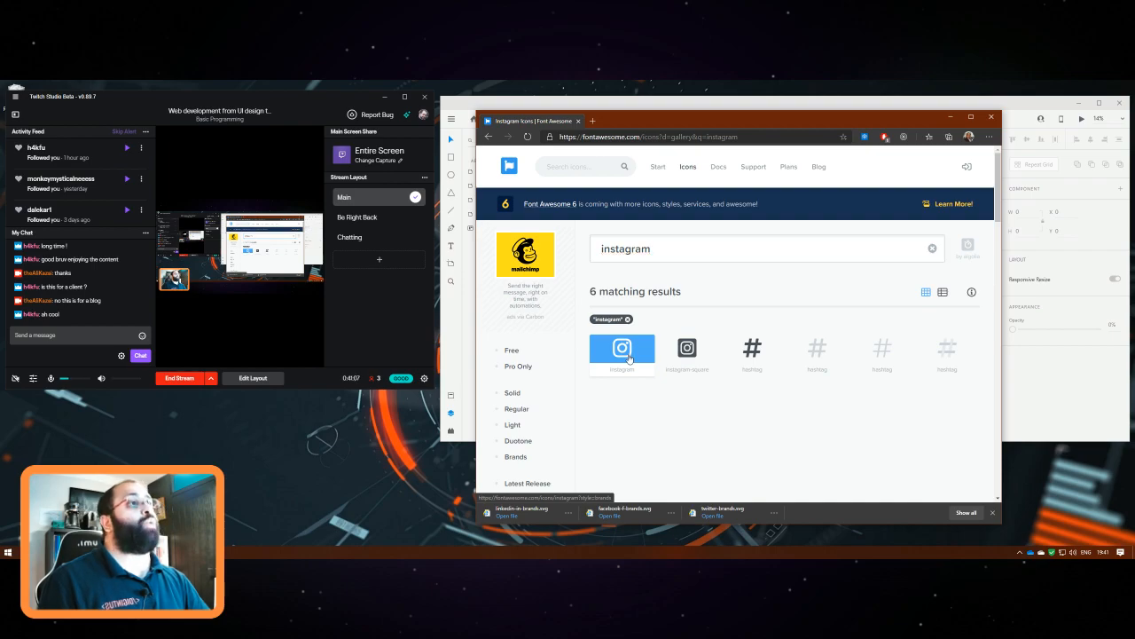
left_click(738, 303)
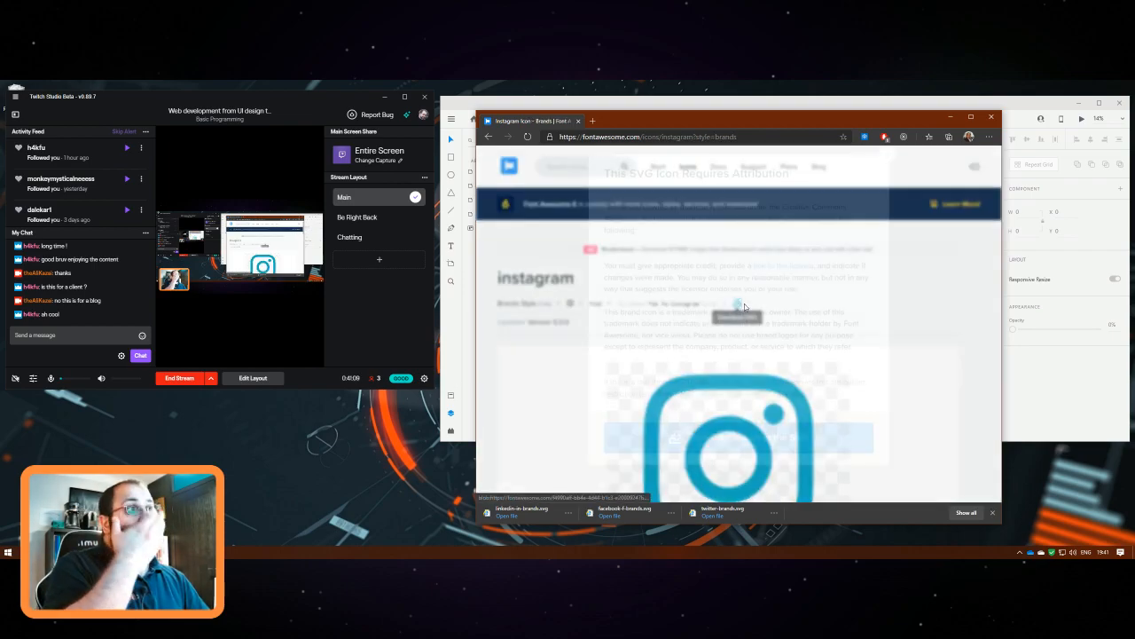
left_click(811, 428)
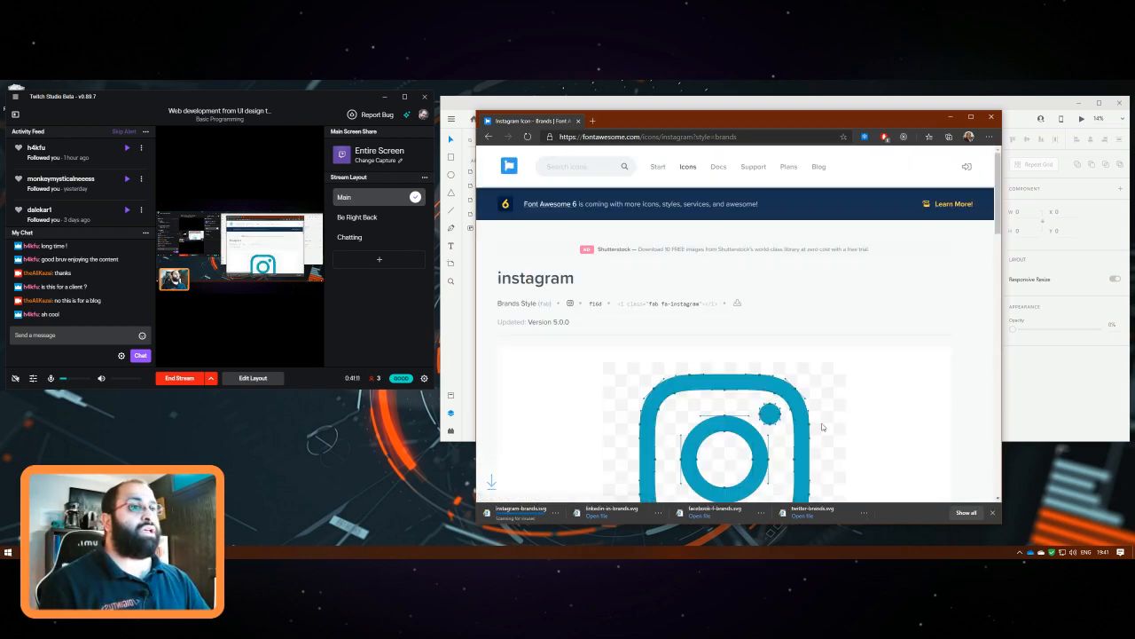
Search the icons for "youtube" and download the plain youtube icon as an SVG, agreeing to the attribution terms
left_click(597, 167)
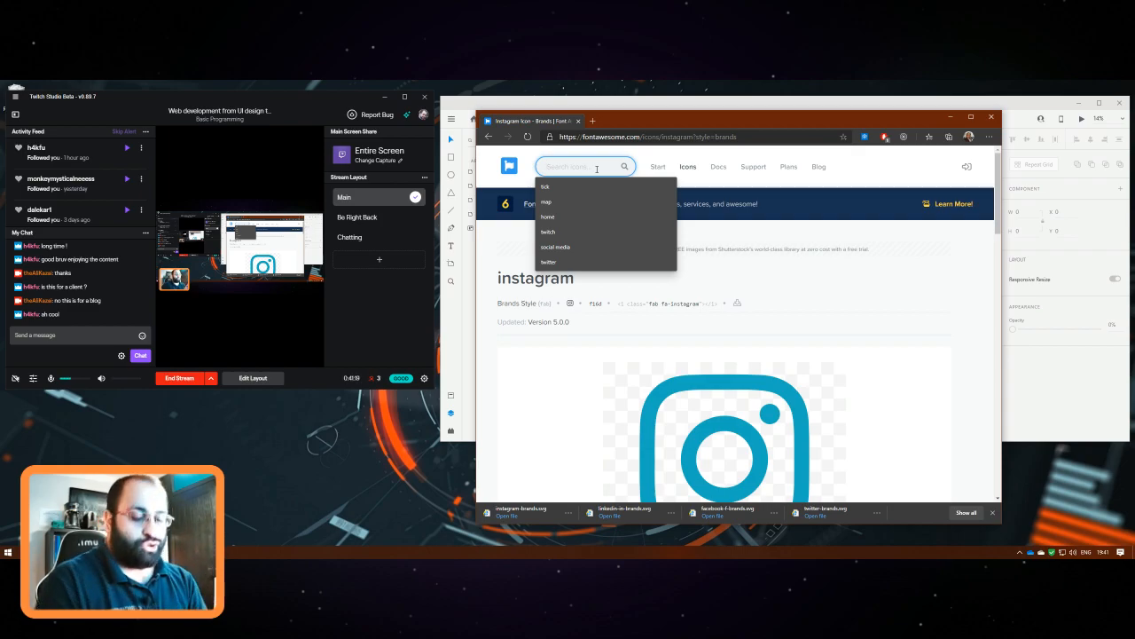
type("youtube")
key("Return")
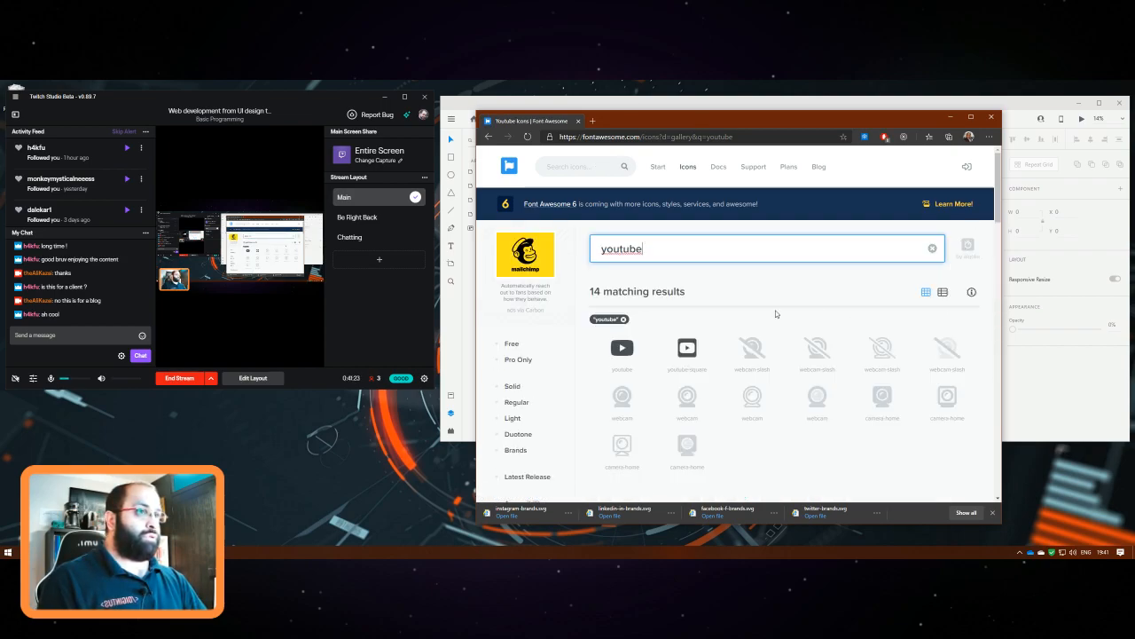
left_click(622, 348)
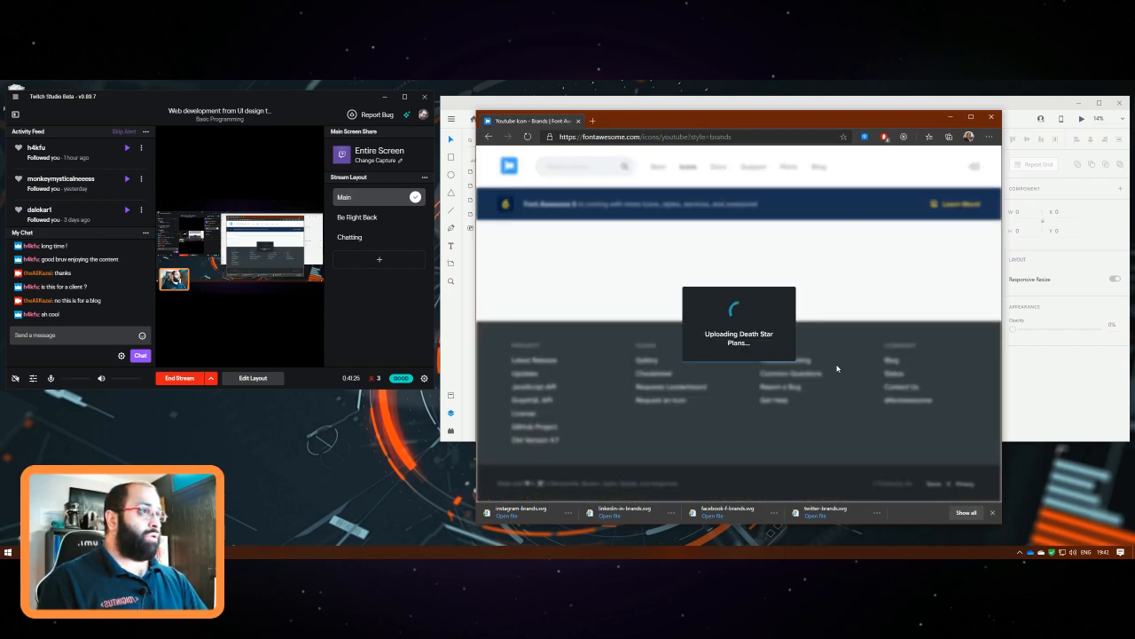
left_click(740, 306)
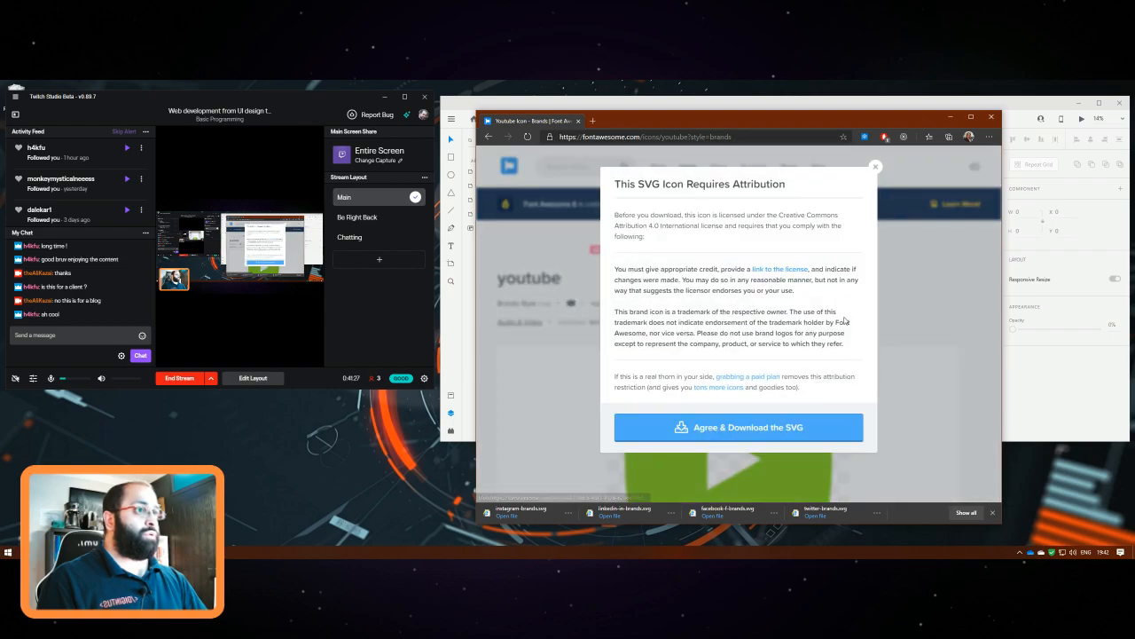
left_click(739, 426)
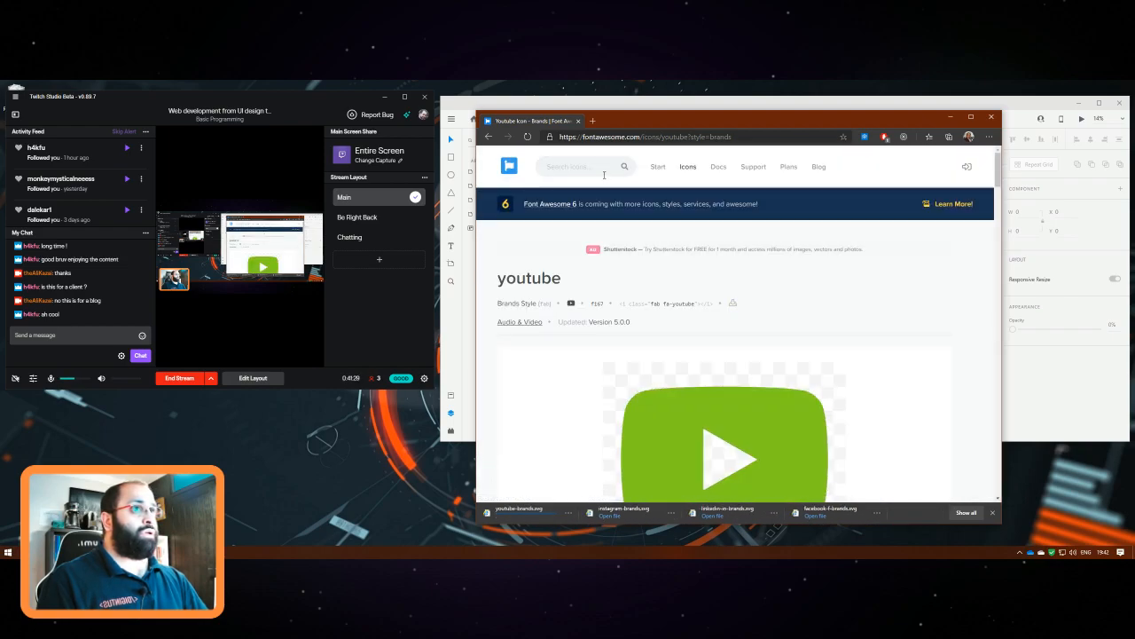
Search the icons for "twitch" and download the twitch icon as an SVG, agreeing to the attribution terms
left_click(598, 171)
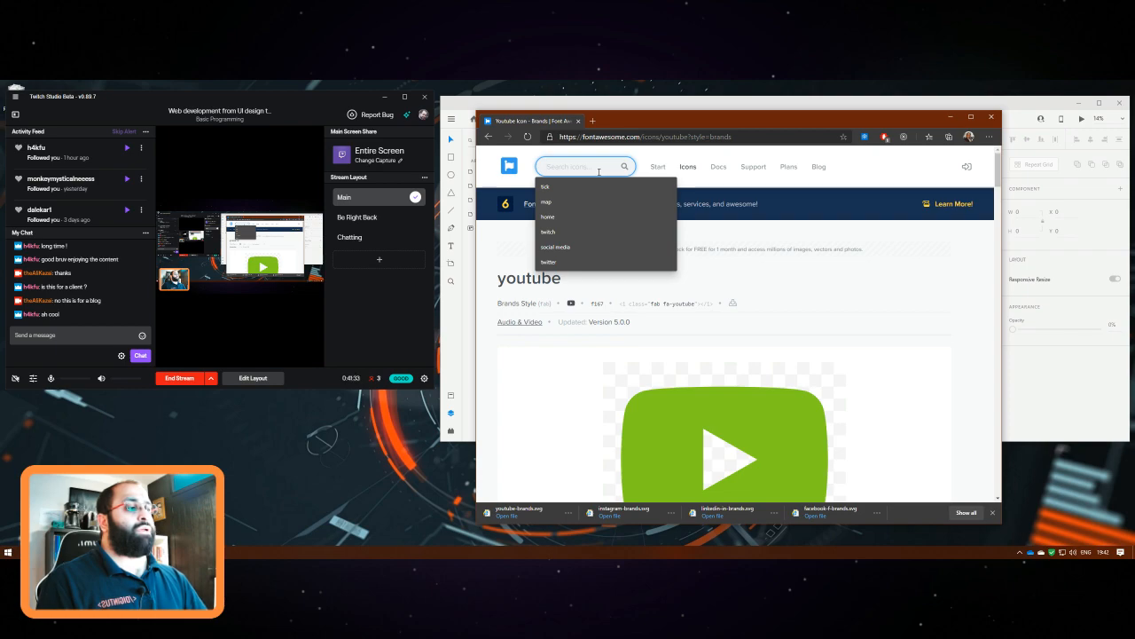
type("twitch")
key("Return")
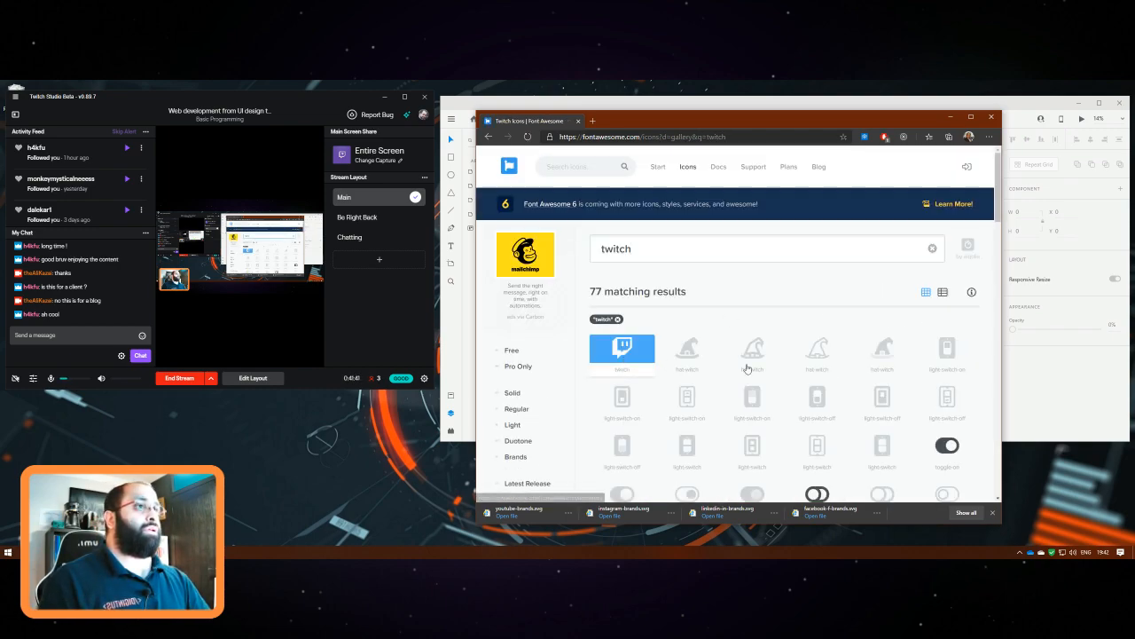
left_click(622, 348)
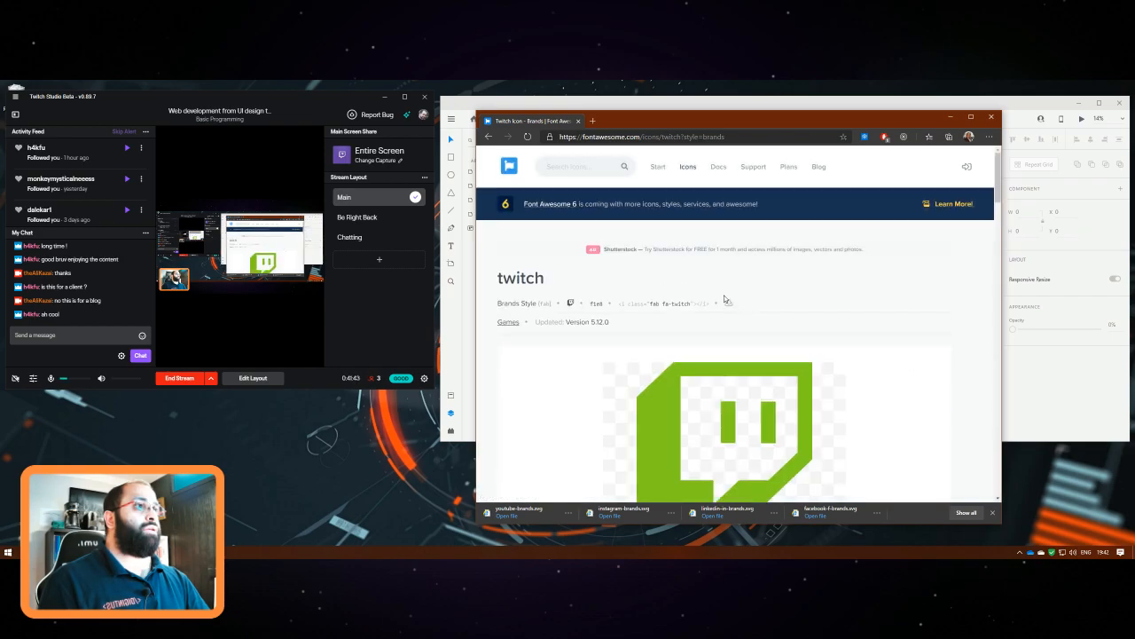
left_click(729, 307)
left_click(745, 427)
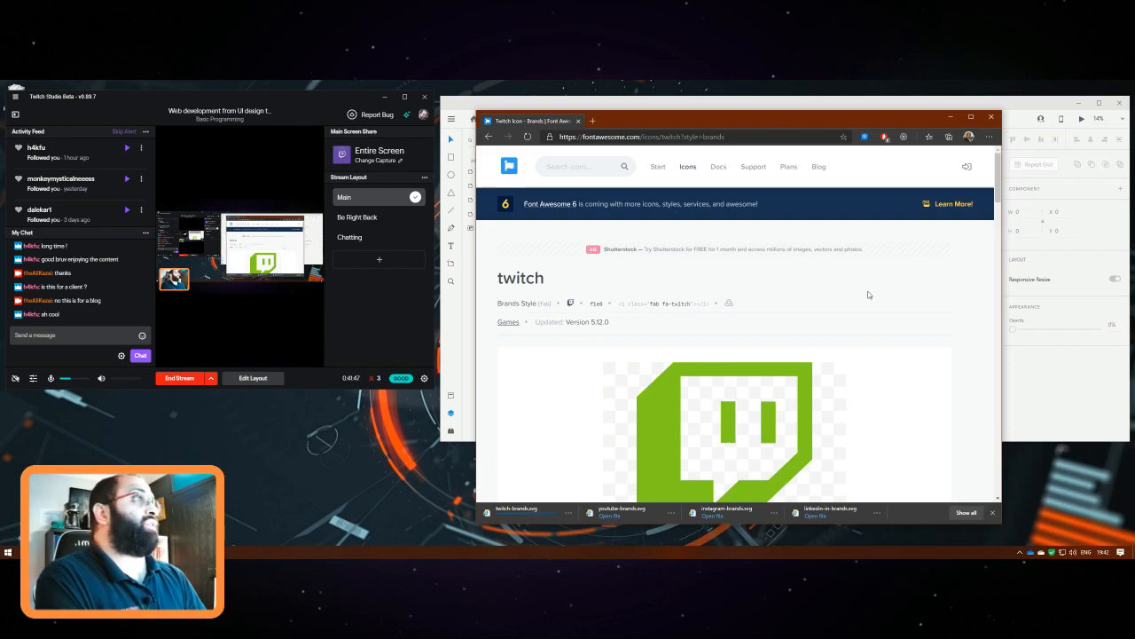
scroll(887, 379, "down", 1)
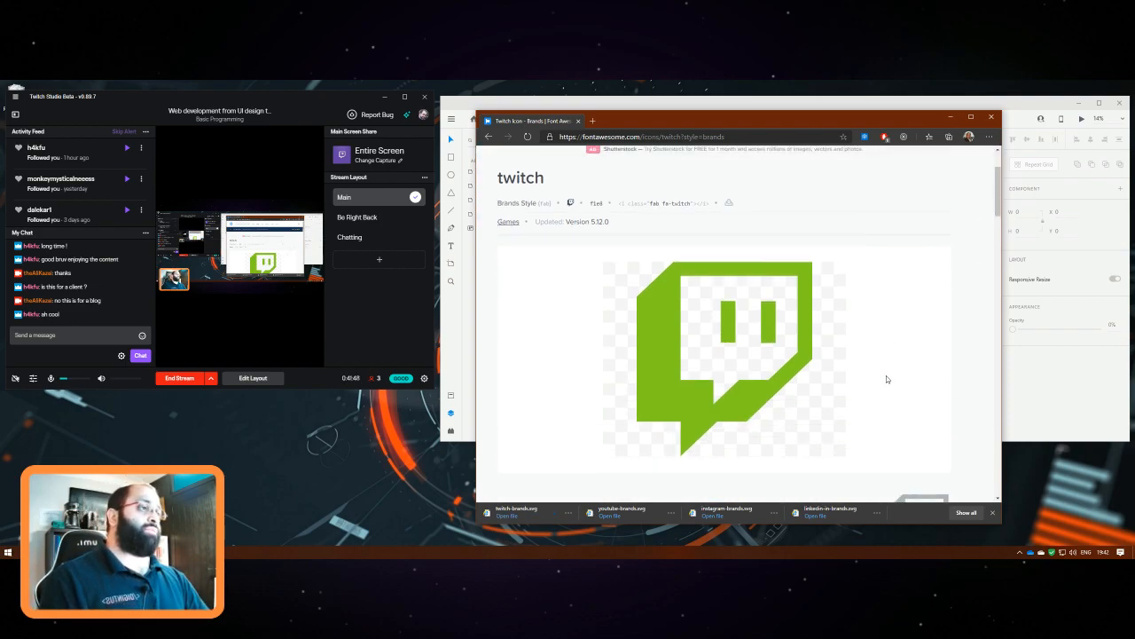
Close the browser and return to the homepage footer's social icon placeholders in the Adobe XD design
left_click(990, 119)
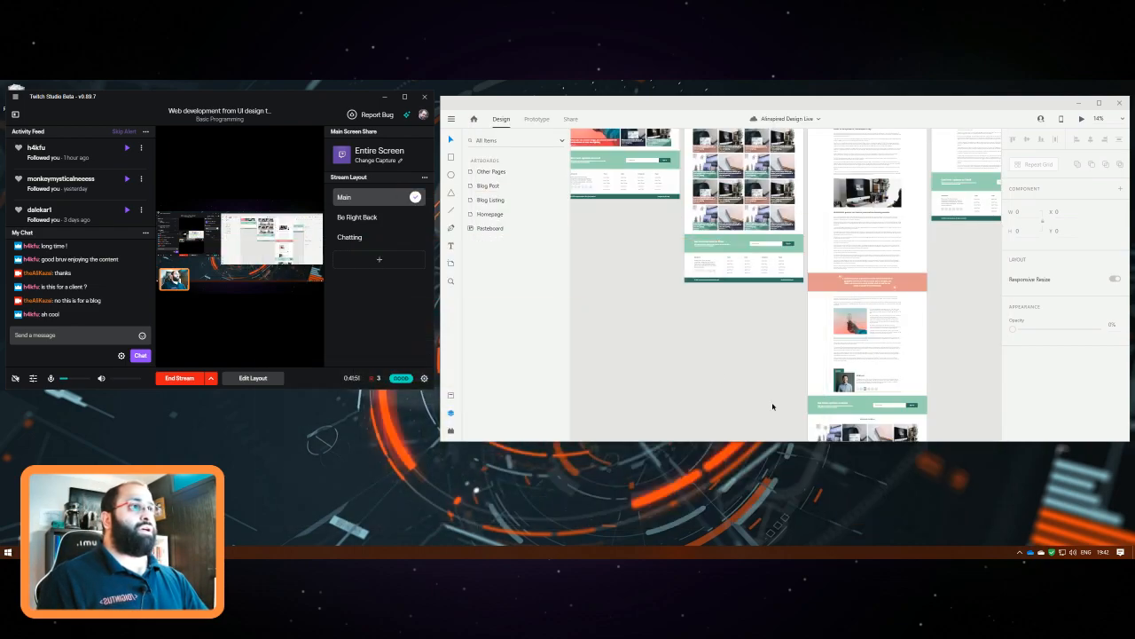
left_click_drag(633, 218, 719, 323)
left_click(621, 301)
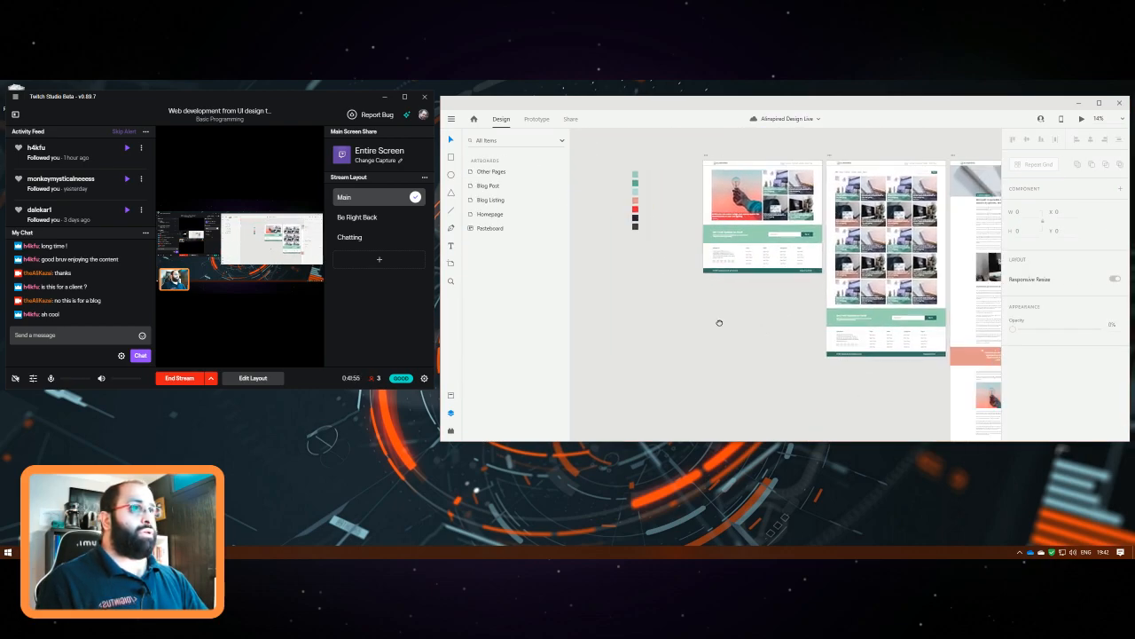
scroll(719, 323, "up", 10)
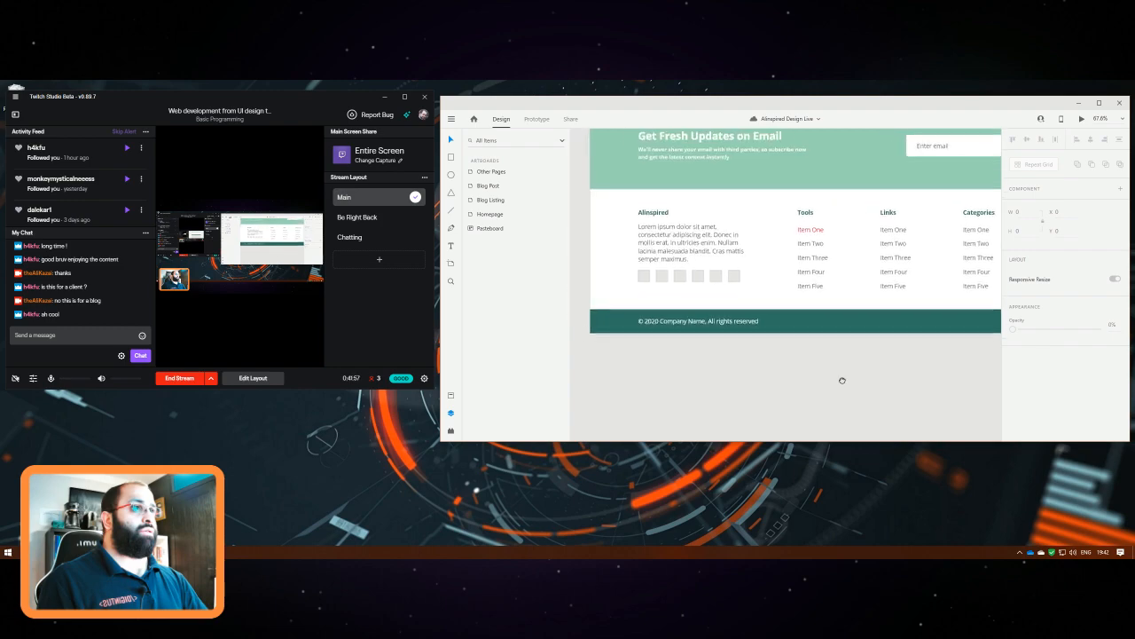
Switch to the Downloads folder in File Explorer and delete the facebook-square-brands and twitter-square-brands SVG files
key("alt+Tab")
key("alt+Tab")
key("alt+Tab")
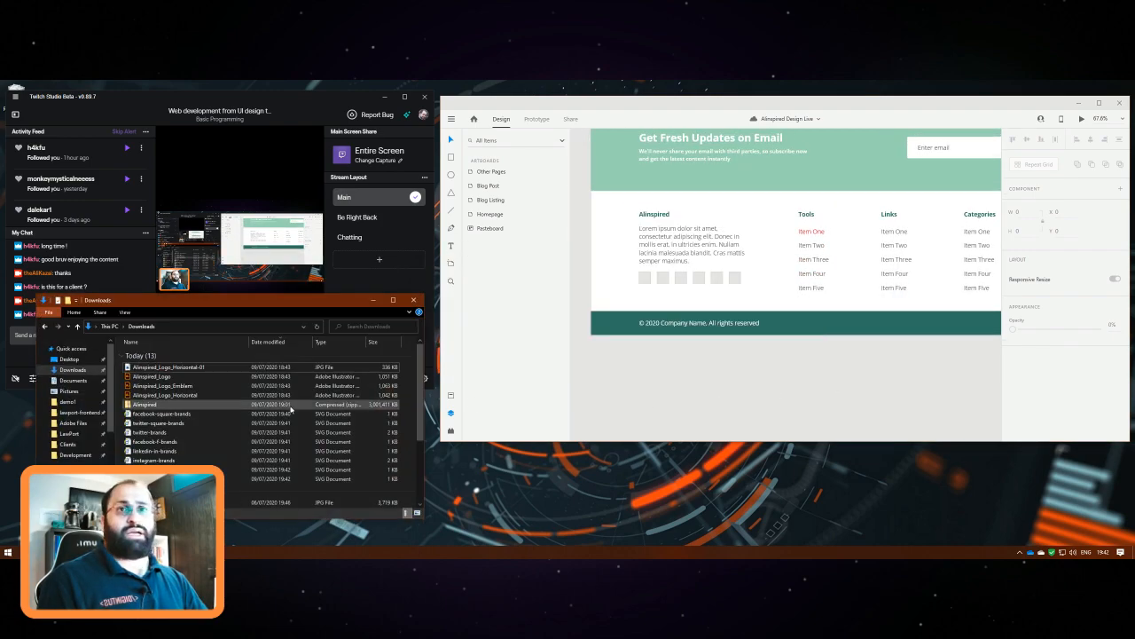
scroll(218, 431, "down", 1)
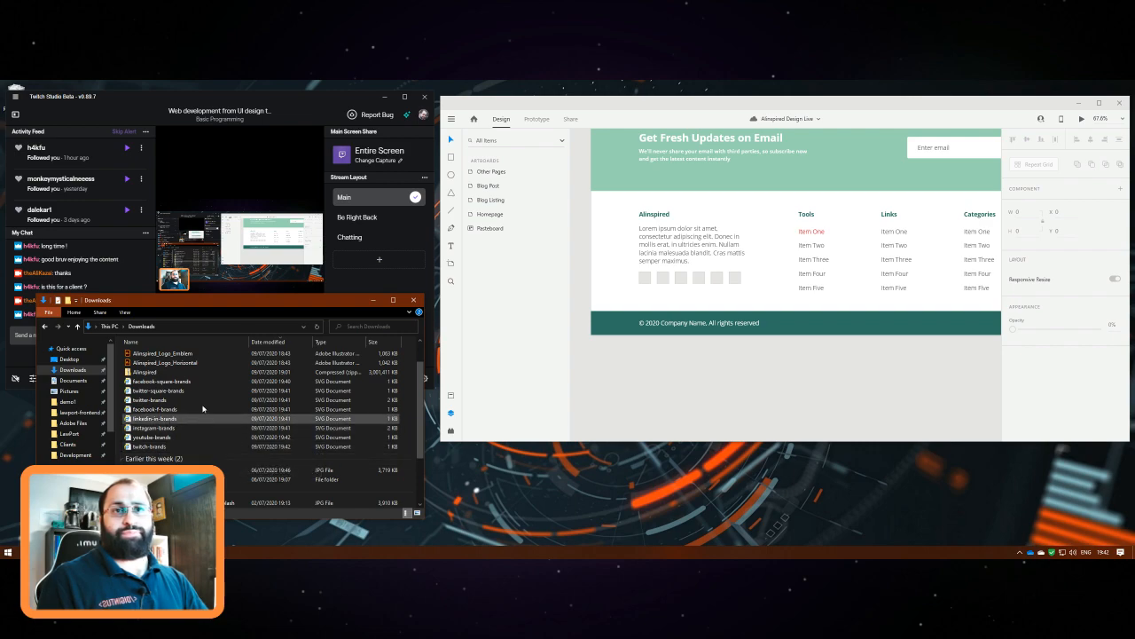
left_click(187, 383)
key("Delete")
left_click(174, 385)
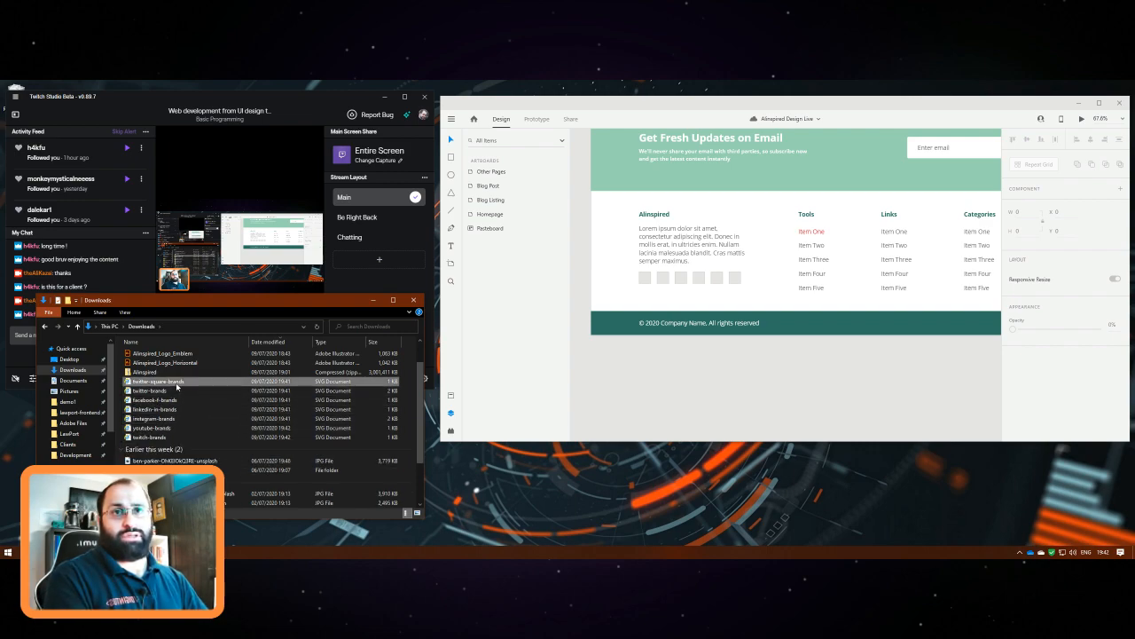
key("Delete")
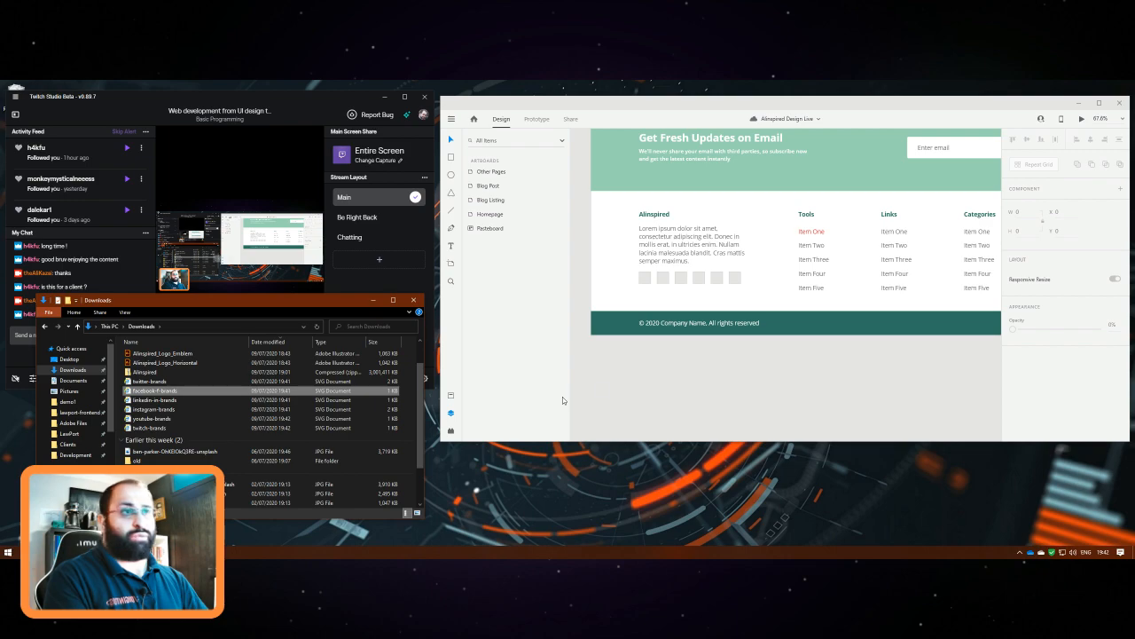
Import facebook-f-brands from the Downloads folder into Adobe XD and place it on the pasteboard below and left of the homepage footer
left_click_drag(626, 379, 634, 398)
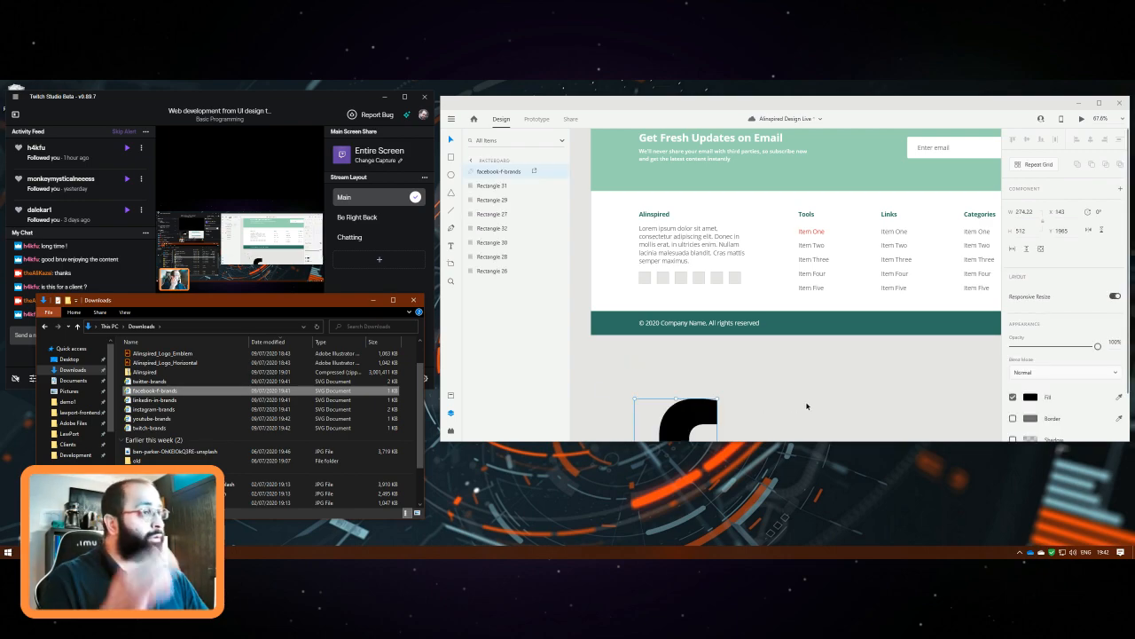
left_click(673, 357)
scroll(735, 390, "down", 3)
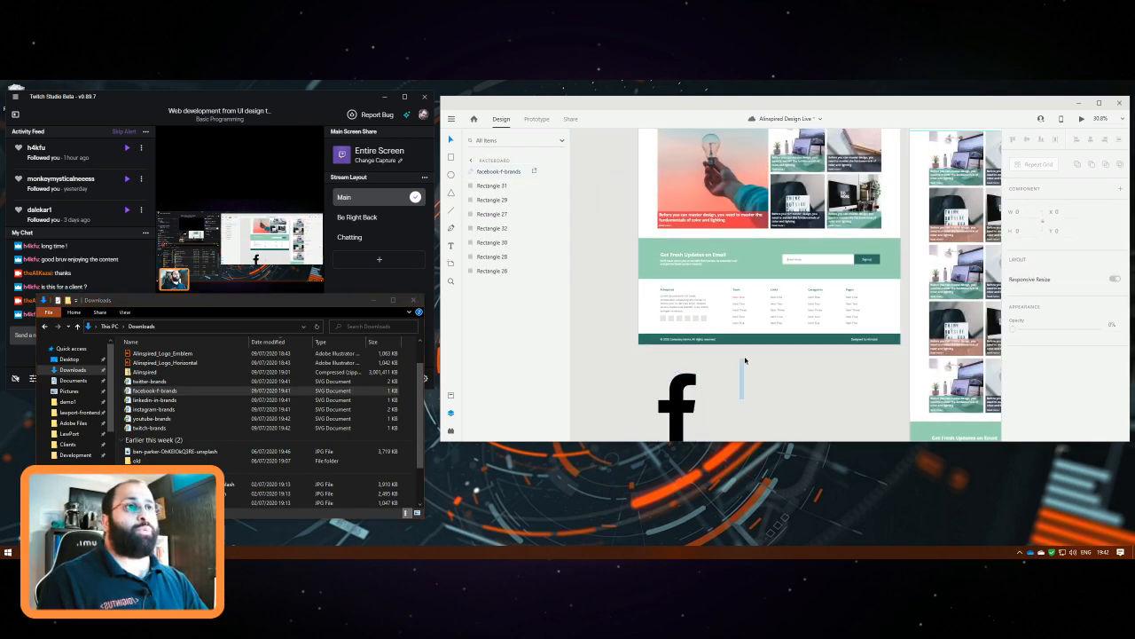
left_click_drag(737, 388, 610, 364)
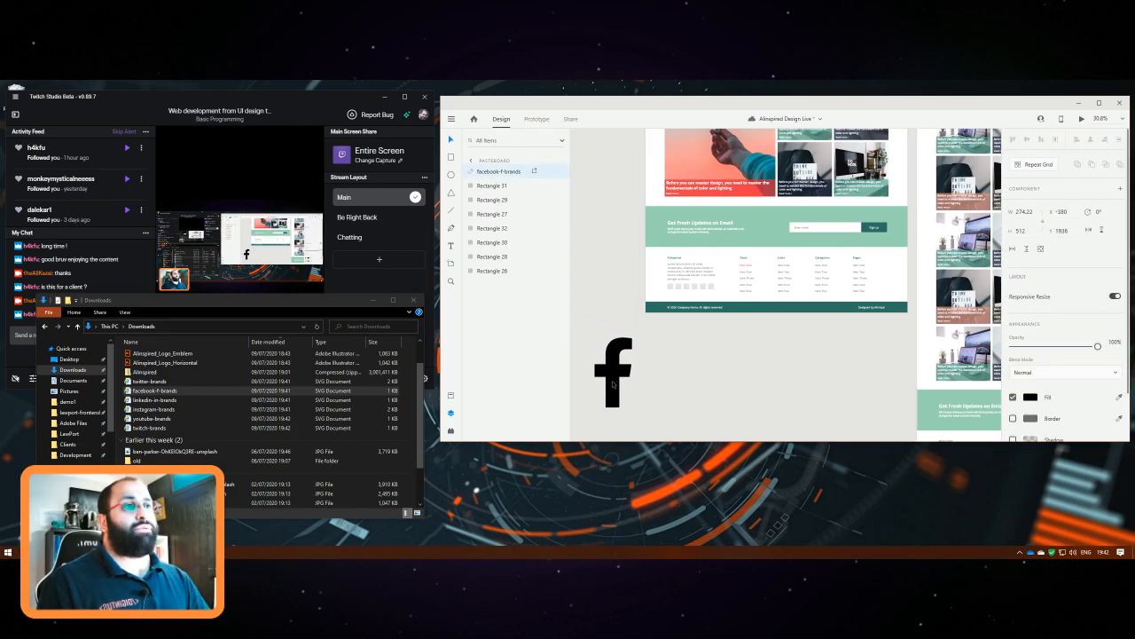
Import the twitter, linkedin-in, instagram, youtube and twitch brand SVGs from the Downloads folder onto the Adobe XD canvas
left_click(151, 427)
left_click(161, 410, "shift")
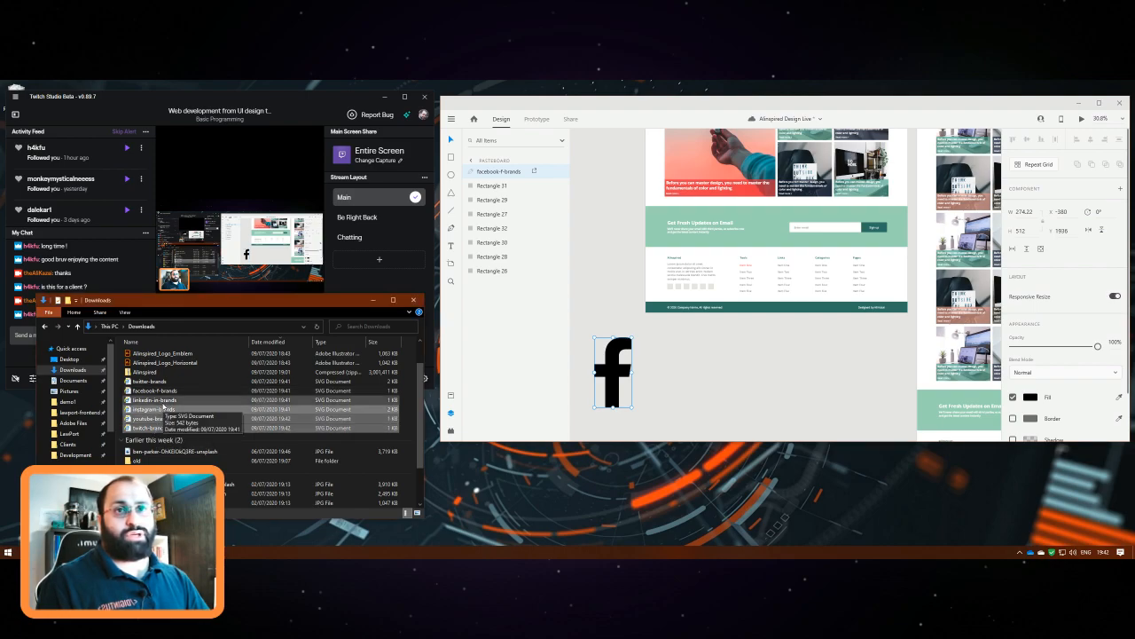
left_click(152, 382, "shift")
left_click_drag(156, 403, 729, 382)
scroll(729, 380, "down", 5)
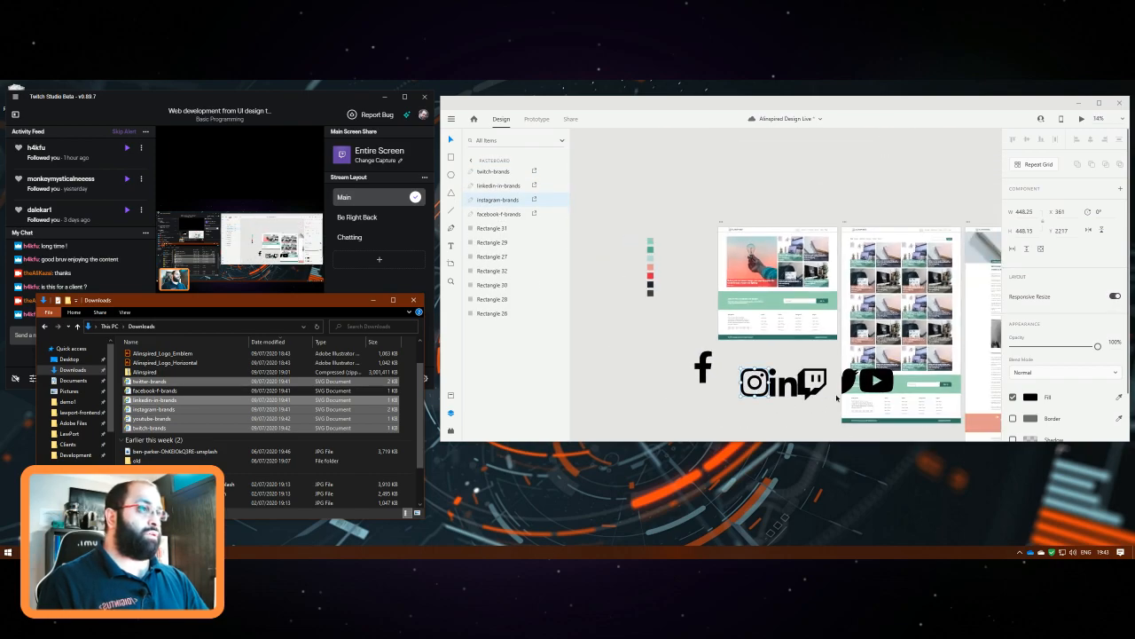
Move the five newly imported icons off the Blog Listing artboard to the pasteboard below and left of the homepage
left_click(876, 388)
left_click(844, 384, "shift")
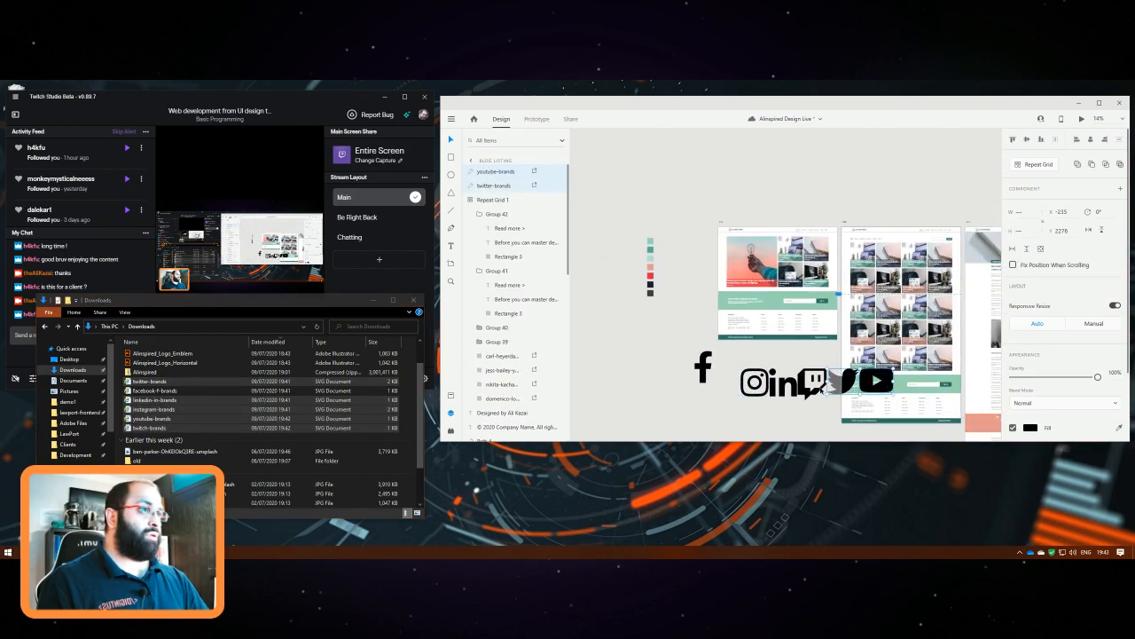
left_click_drag(808, 416, 644, 433)
left_click(737, 378)
Move the Facebook icon onto the homepage, set its height to 40 proportionally, and place it over the footer's first social placeholder
left_click_drag(704, 367, 744, 334)
left_click(695, 376)
scroll(717, 351, "up", 5)
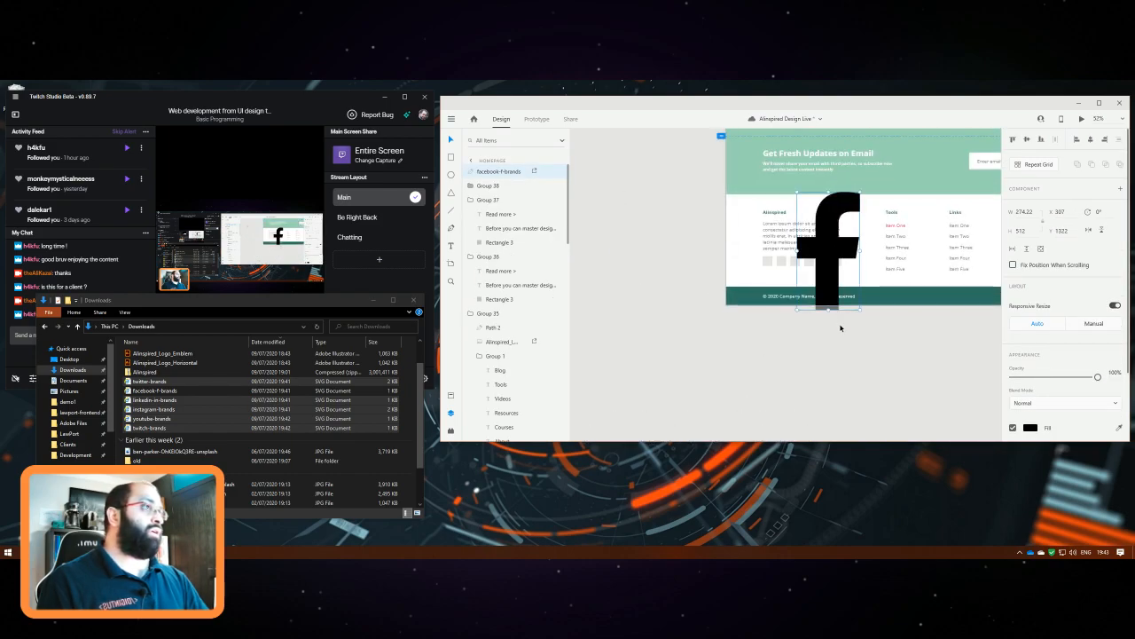
scroll(840, 327, "up", 1)
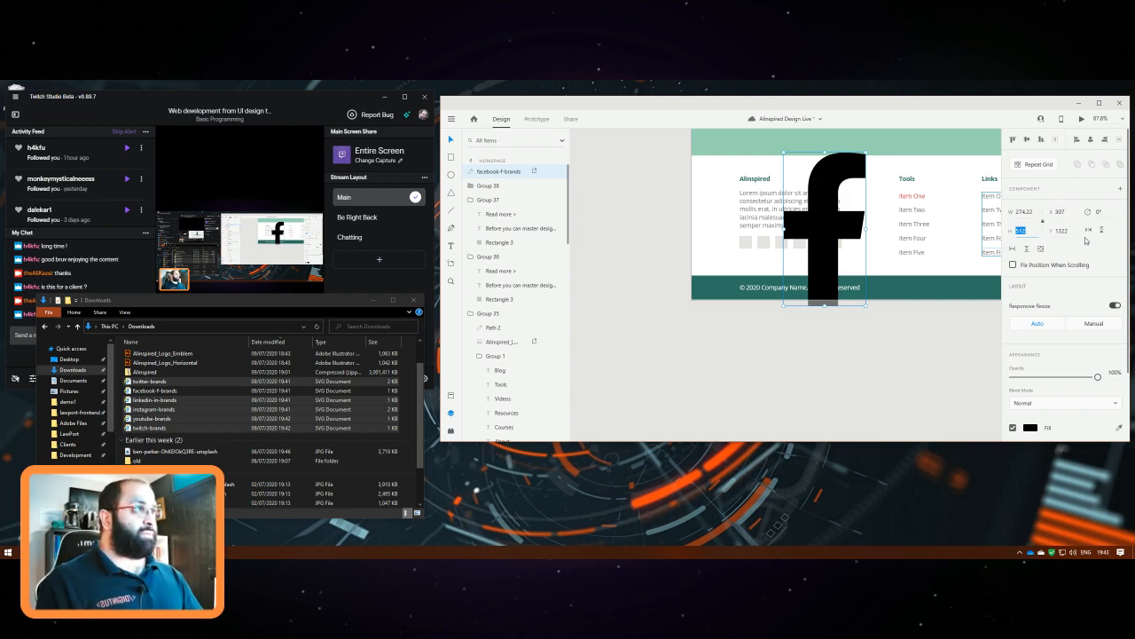
type("40")
key("Return")
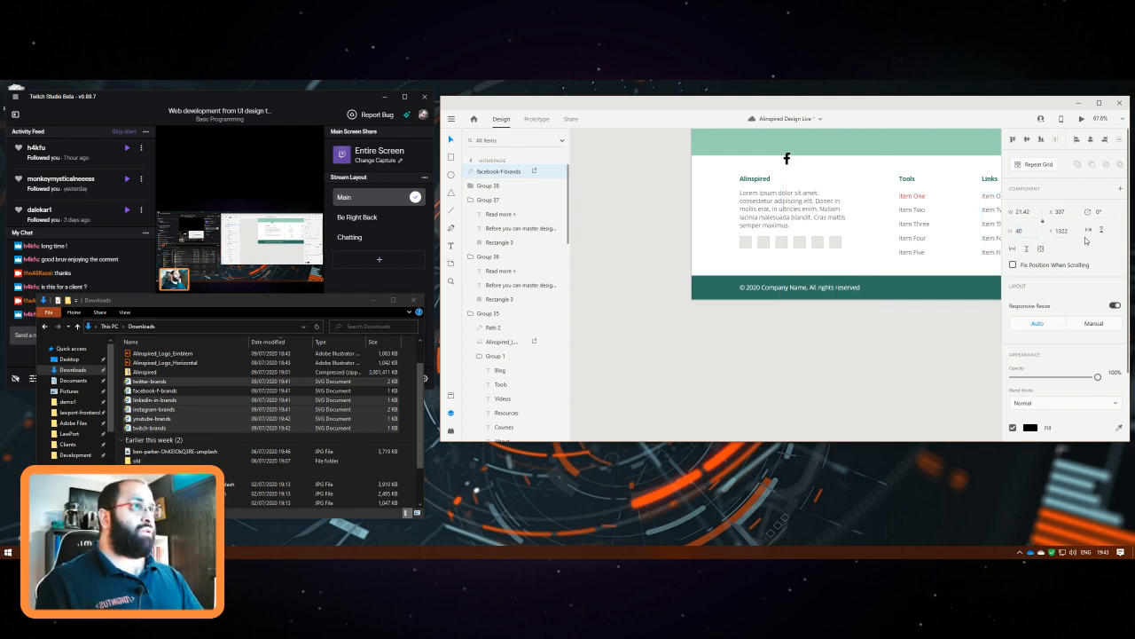
scroll(812, 158, "up", 3)
left_click_drag(756, 161, 668, 345)
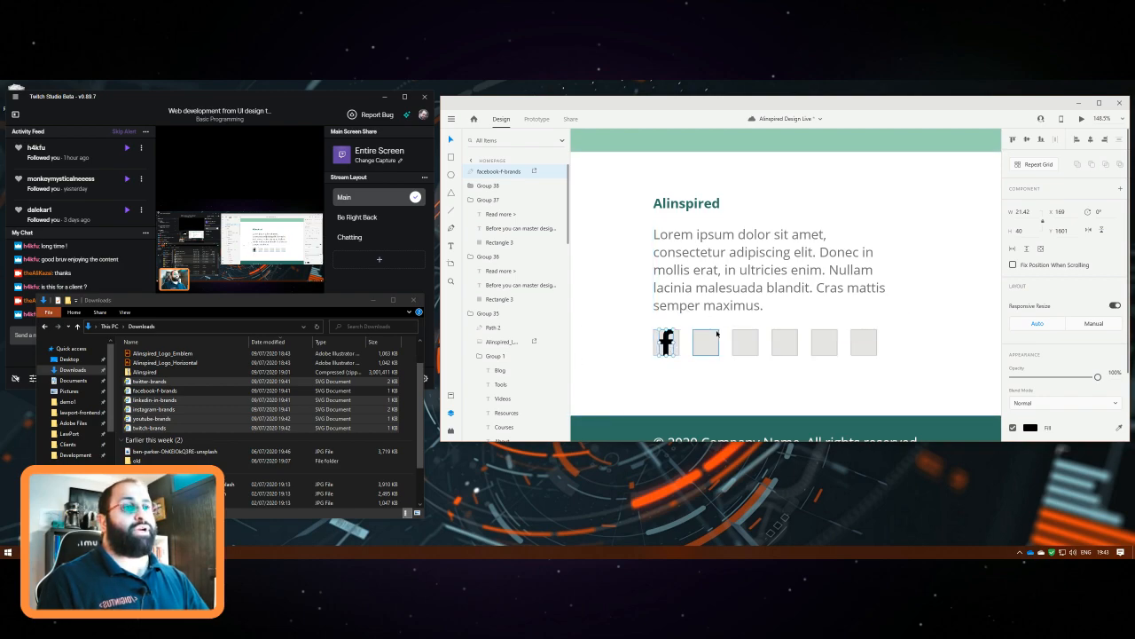
Set the height of the Instagram and LinkedIn icons on the pasteboard to 40, keeping their proportions
scroll(774, 412, "down", 5)
scroll(786, 230, "down", 3)
scroll(761, 267, "up", 1)
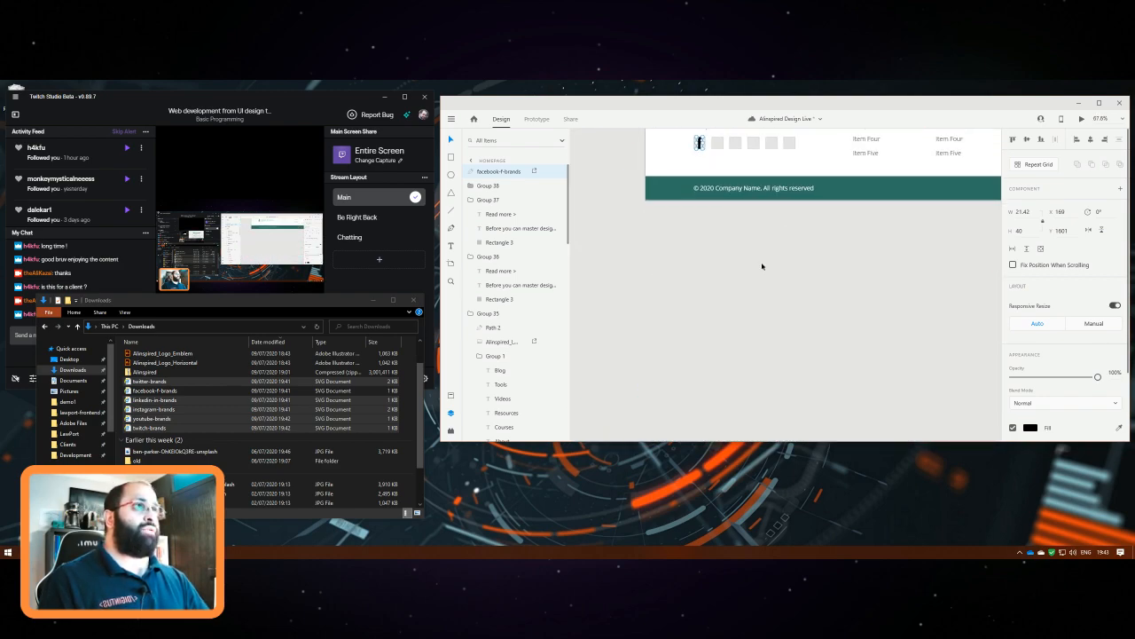
scroll(757, 324, "down", 4)
left_click_drag(757, 324, 879, 282)
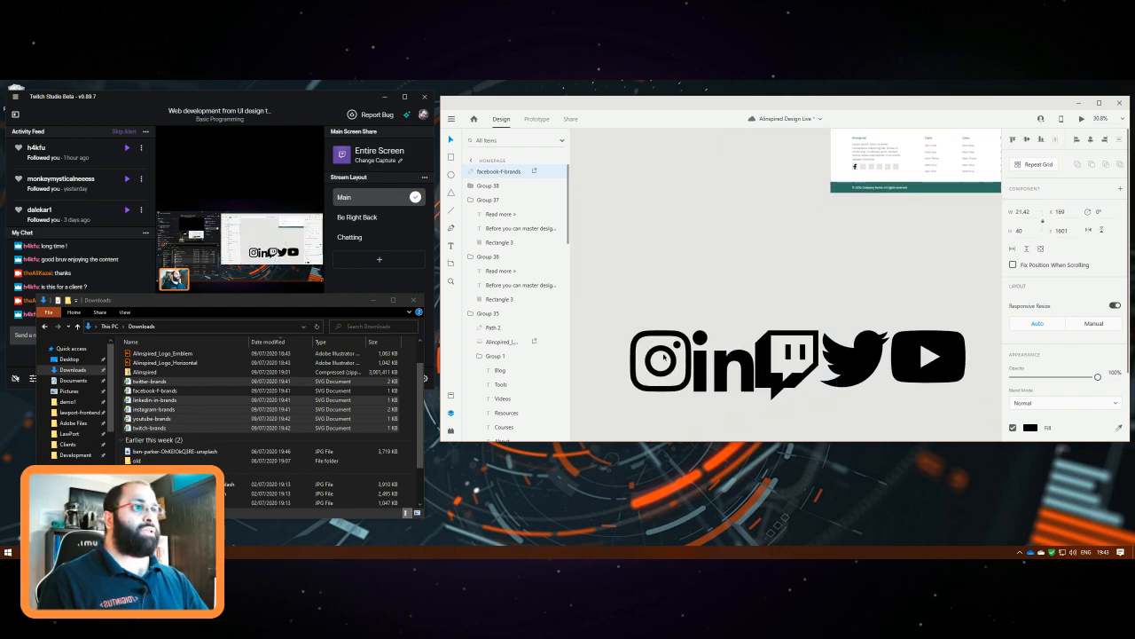
left_click(646, 333)
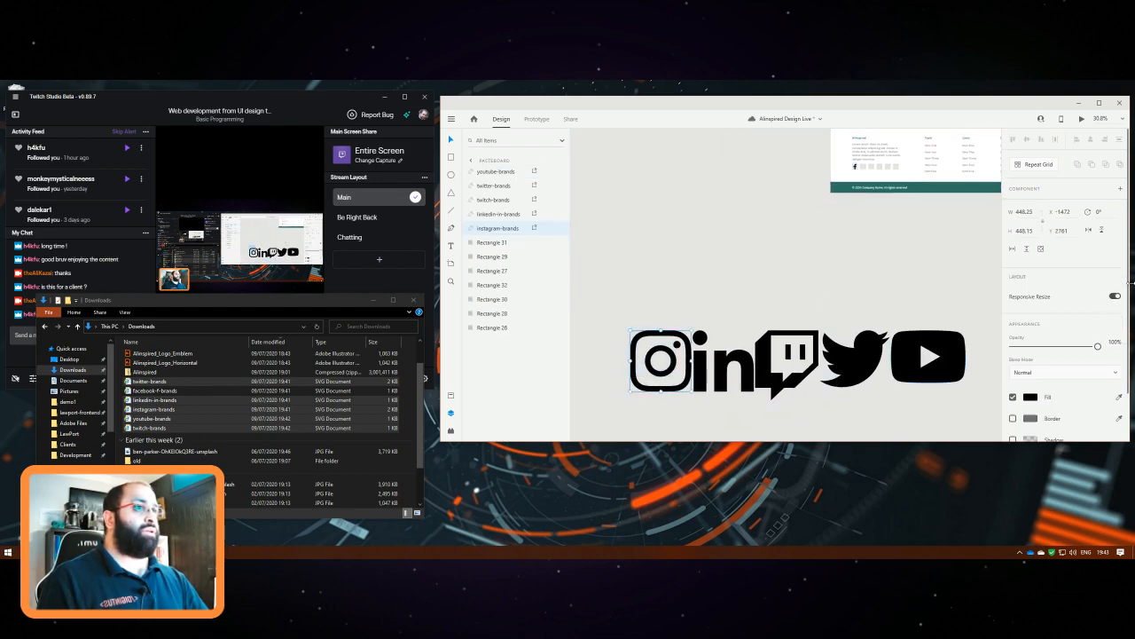
left_click(1026, 232)
key("Return")
left_click(719, 386)
left_click(1029, 233)
type("40")
key("Return")
Resize the Twitch, Twitter and YouTube icons on the pasteboard proportionally to a height of 40 each
left_click(834, 348)
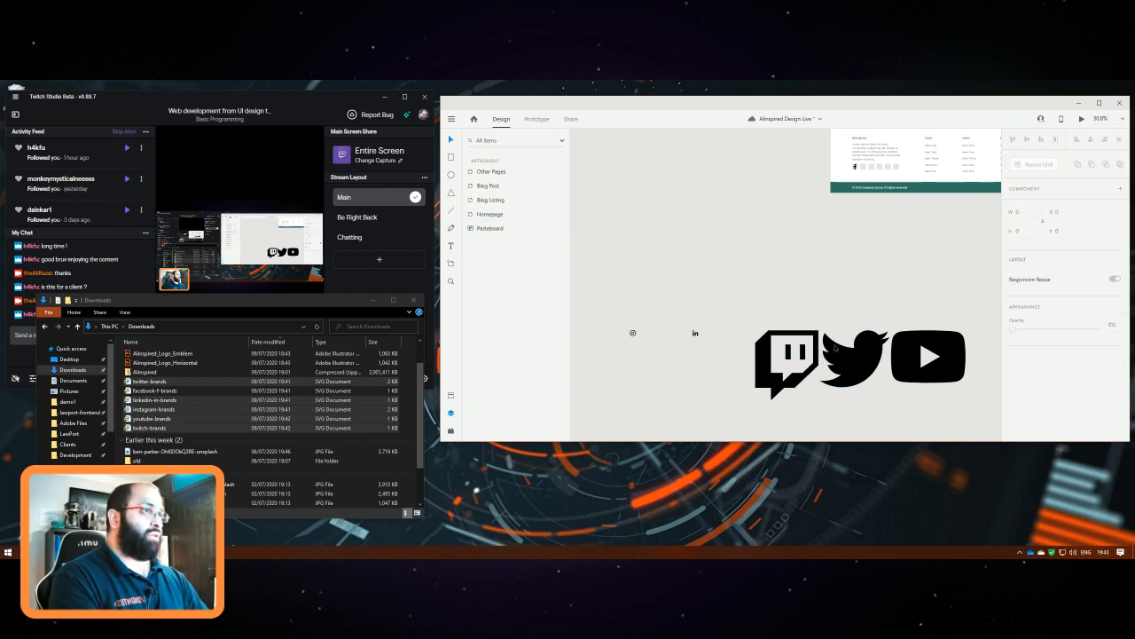
left_click(783, 357)
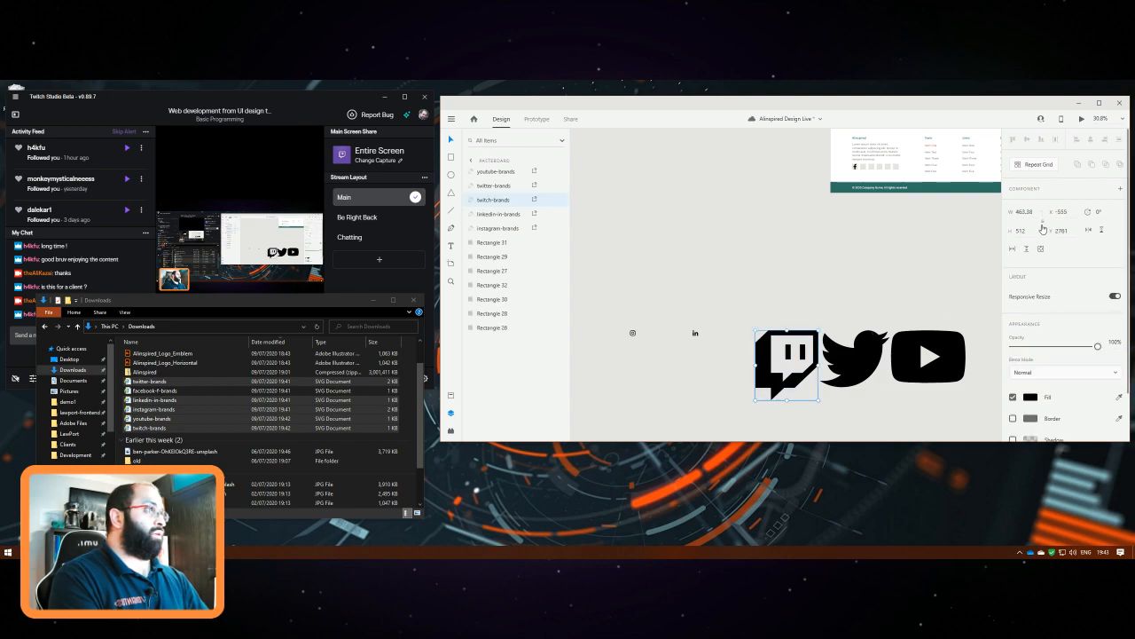
key("Return")
left_click(850, 359)
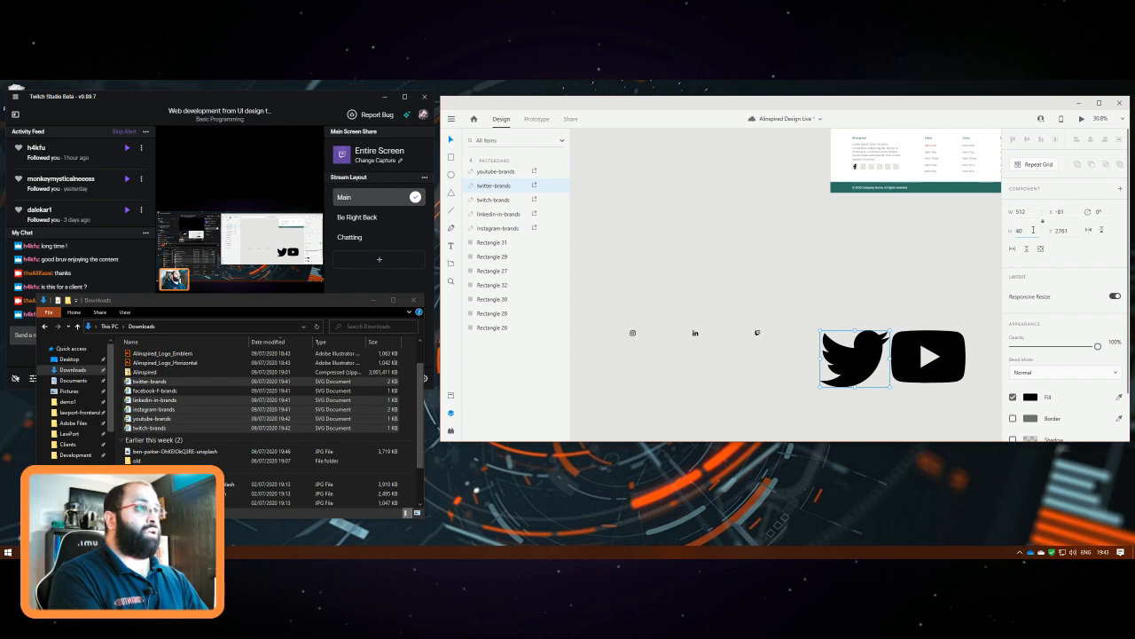
left_click(1034, 230)
type("40")
key("Return")
left_click(947, 350)
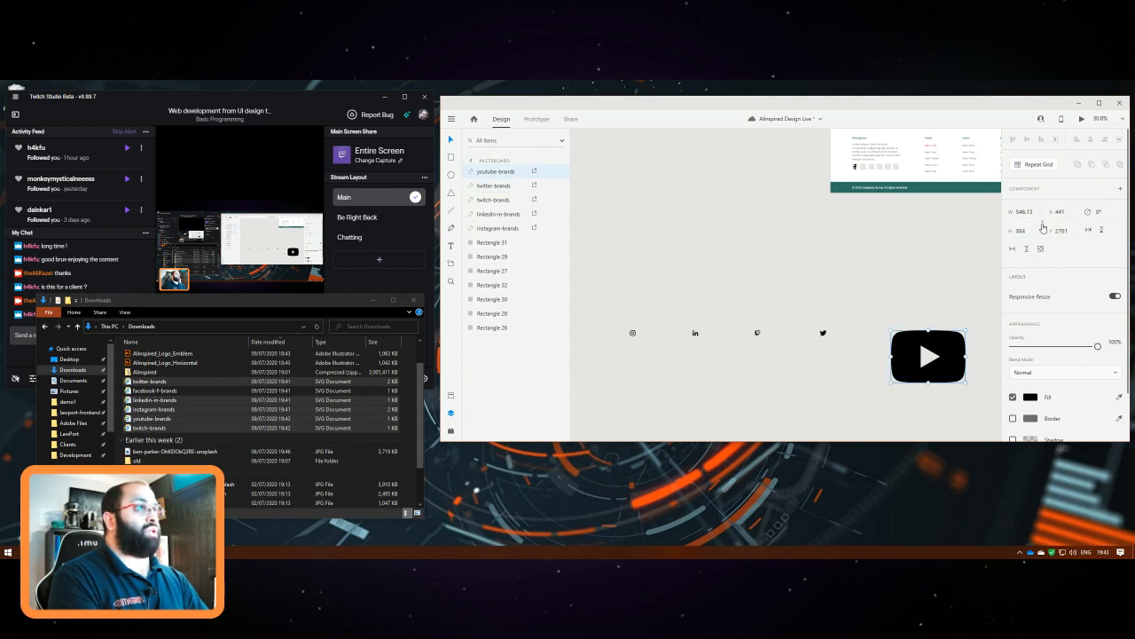
key("Return")
left_click(713, 311)
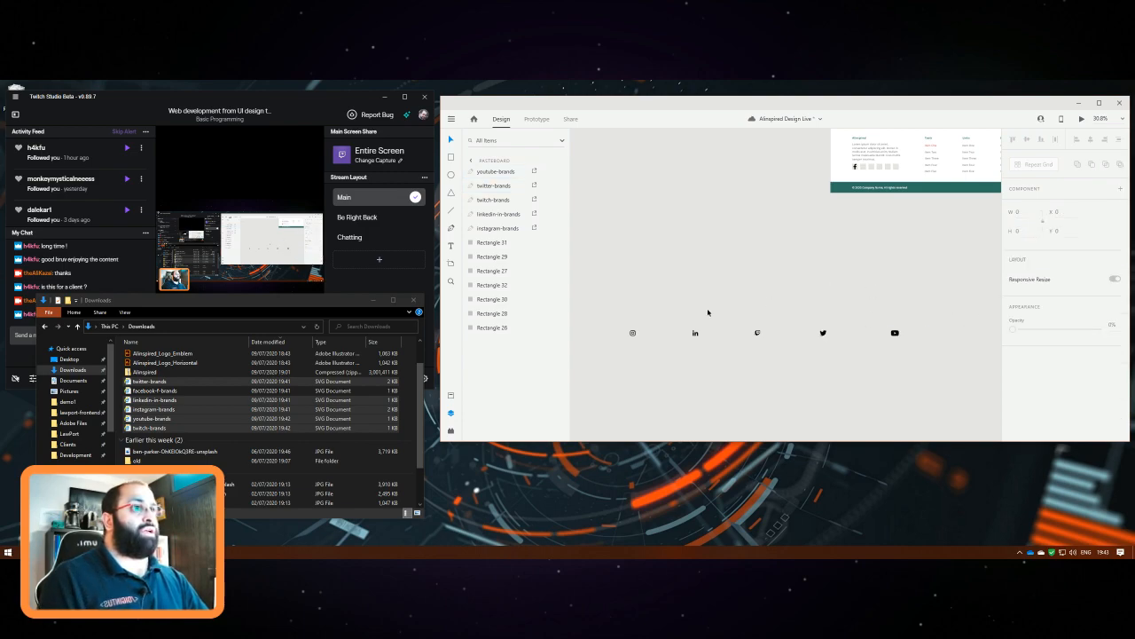
Place the Instagram icon over the second footer placeholder and the LinkedIn icon just below the placeholder row
left_click_drag(634, 335, 863, 166)
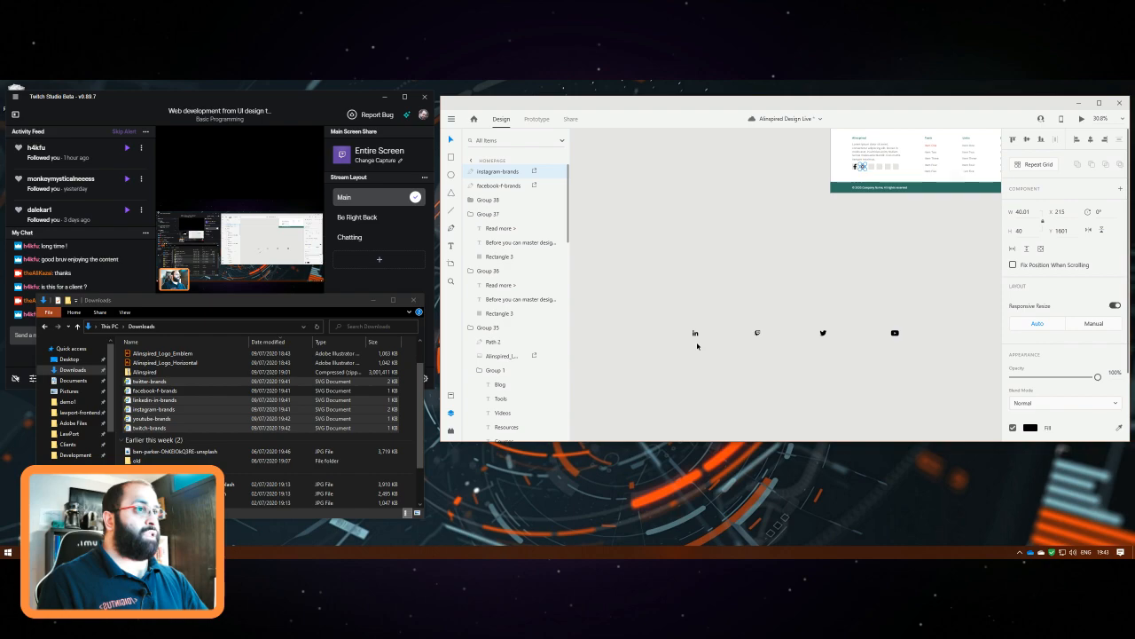
left_click_drag(697, 335, 890, 178)
Move the Twitch, Twitter and YouTube icons from the pasteboard into the homepage footer, in a row beside the LinkedIn icon
left_click_drag(746, 328, 891, 336)
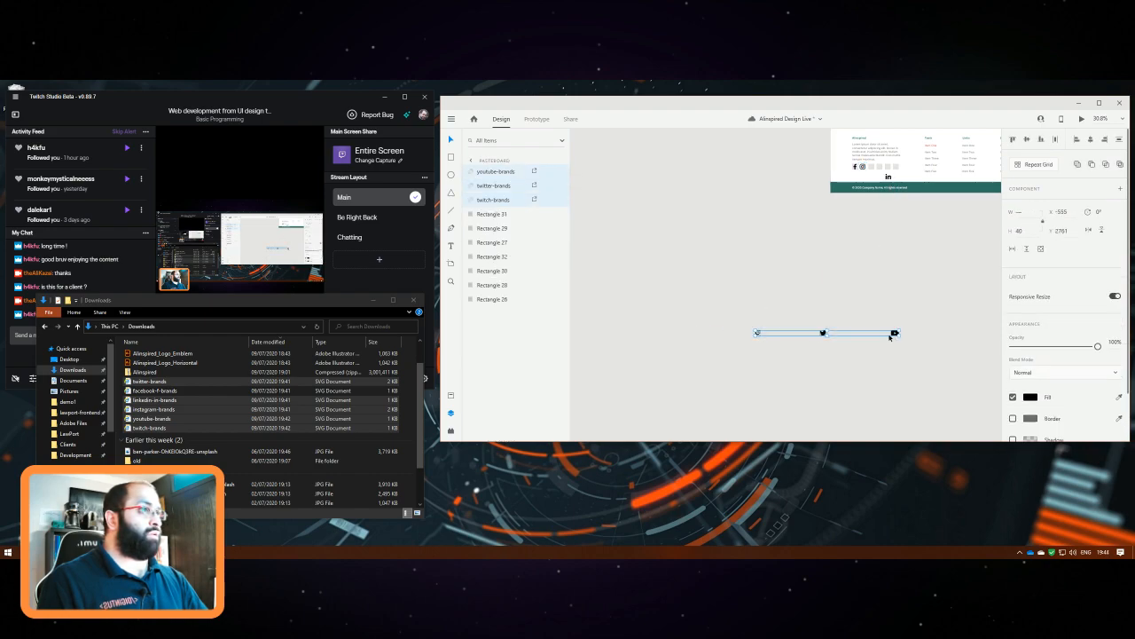
mouse_move(759, 334)
left_mouse_down()
mouse_move(859, 201)
mouse_move(925, 328)
mouse_move(757, 335)
left_mouse_up()
scroll(916, 331, "up", 3)
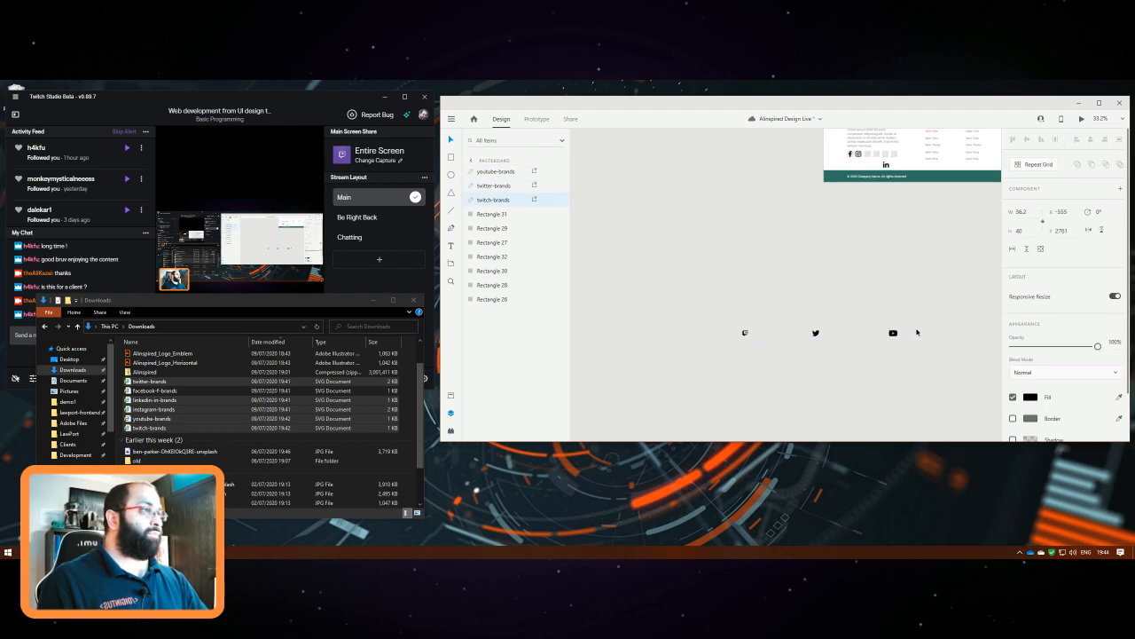
left_click_drag(932, 295, 830, 310)
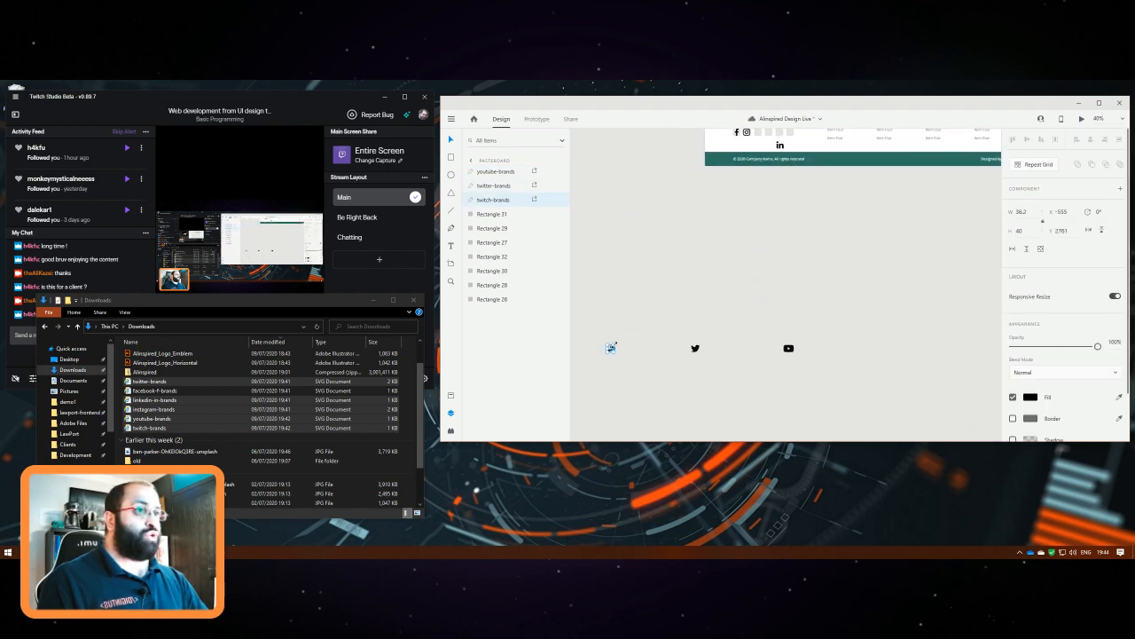
left_click_drag(611, 351, 796, 148)
left_click_drag(692, 353, 789, 207)
left_click(714, 329)
left_click(697, 349)
left_click_drag(698, 349, 813, 145)
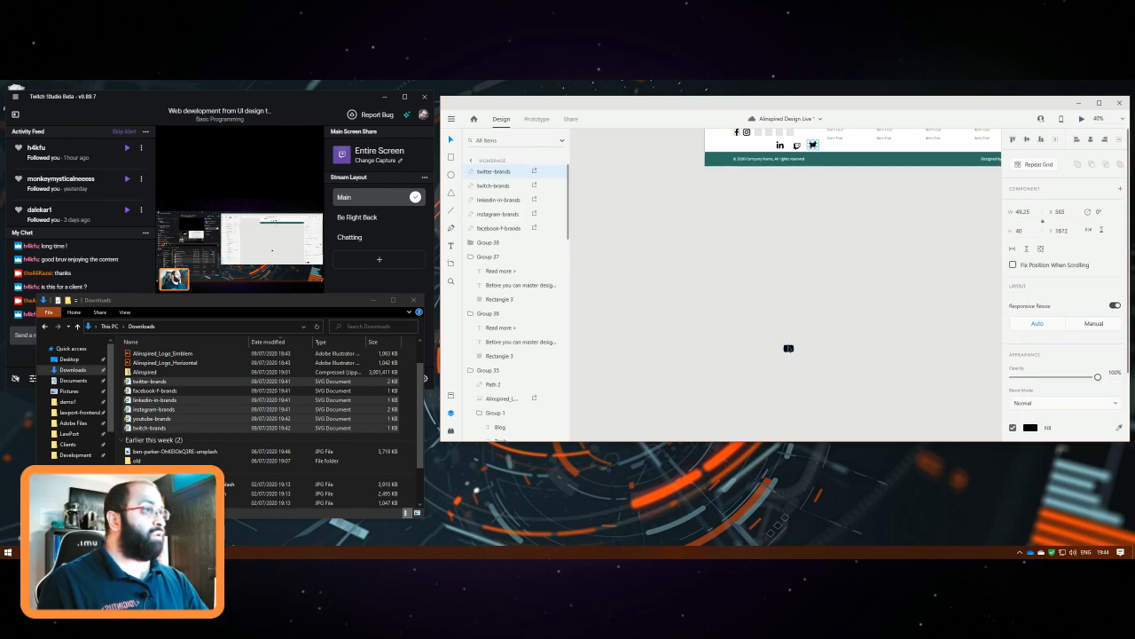
left_click_drag(788, 349, 841, 220)
left_click_drag(837, 146, 837, 147)
Place the LinkedIn icon over the third social placeholder in the homepage footer
scroll(837, 155, "up", 4)
left_click_drag(758, 246, 824, 392)
scroll(743, 251, "up", 3)
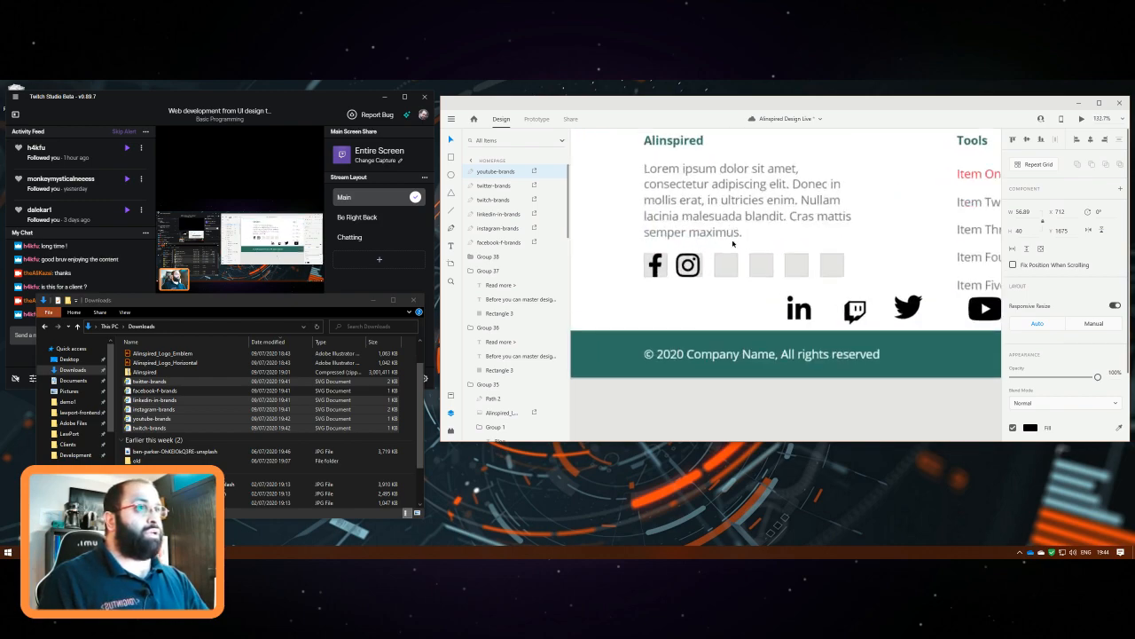
left_click(682, 283)
left_click_drag(684, 283, 687, 283)
left_click_drag(806, 321, 726, 280)
left_click(727, 320)
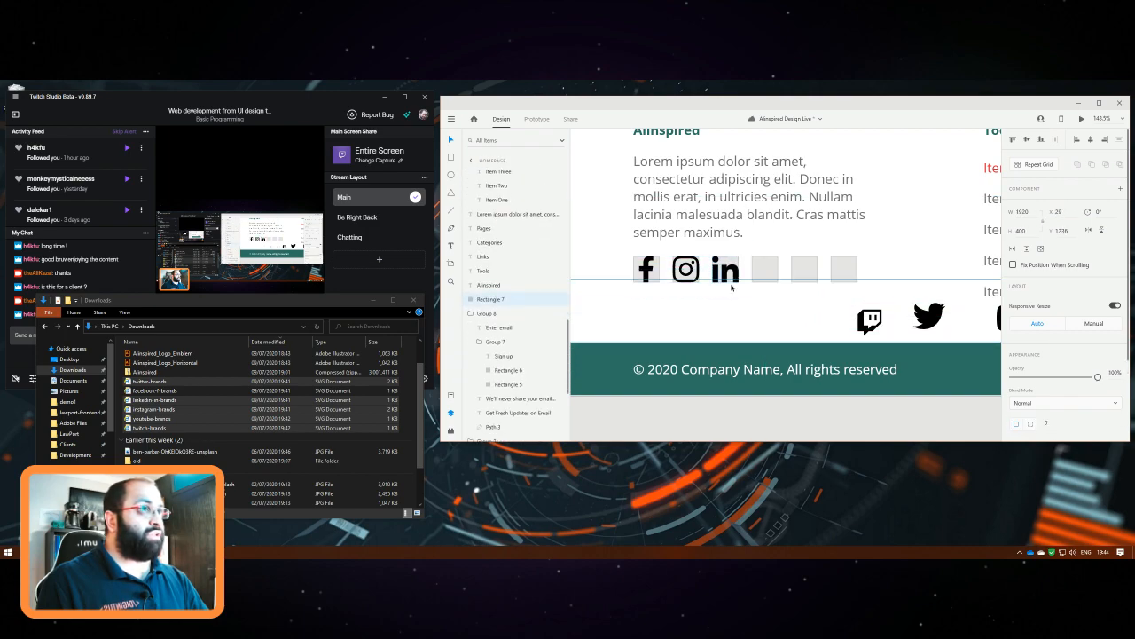
key("ctrl+z")
left_click(733, 261)
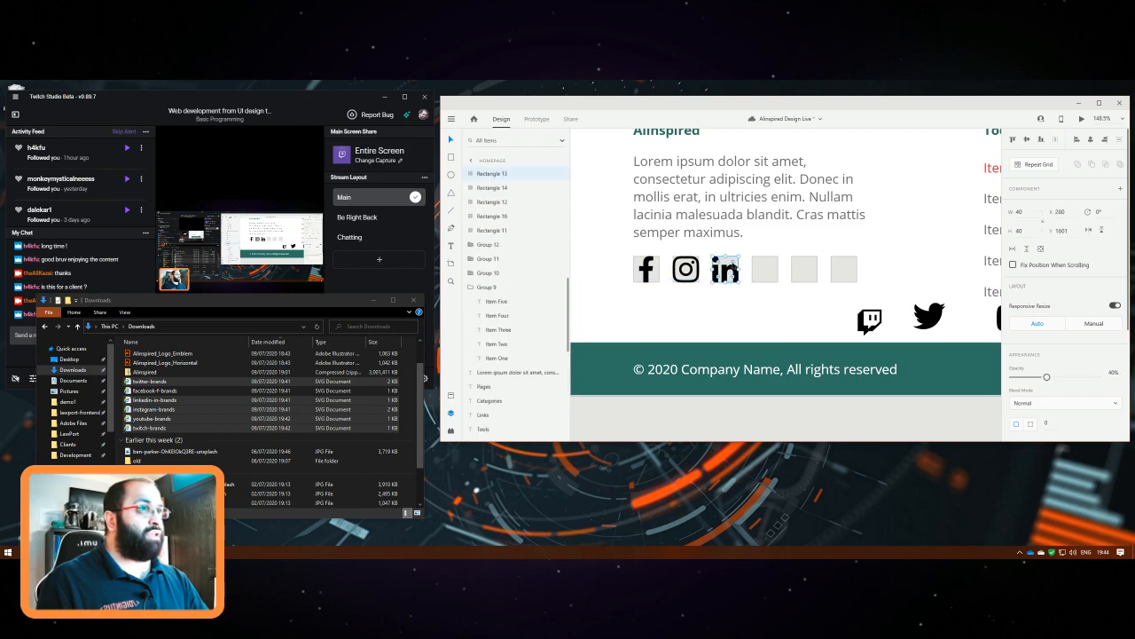
left_click_drag(737, 252, 722, 282)
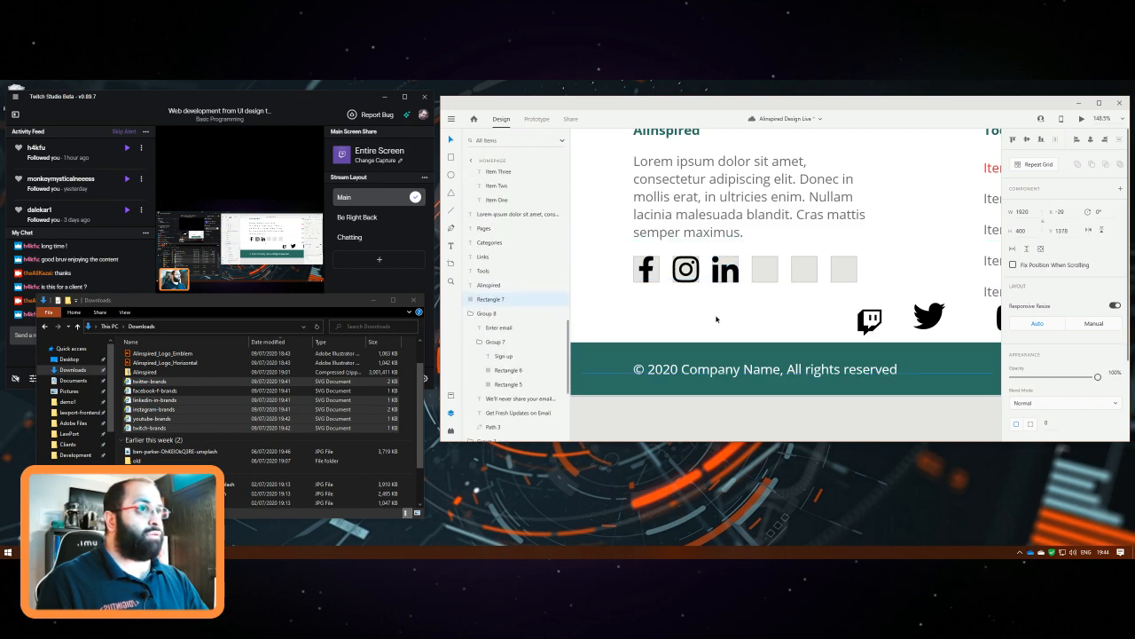
key("ctrl+z")
Lock the footer's white background rectangle, Rectangle 7, on the homepage
scroll(759, 255, "down", 3)
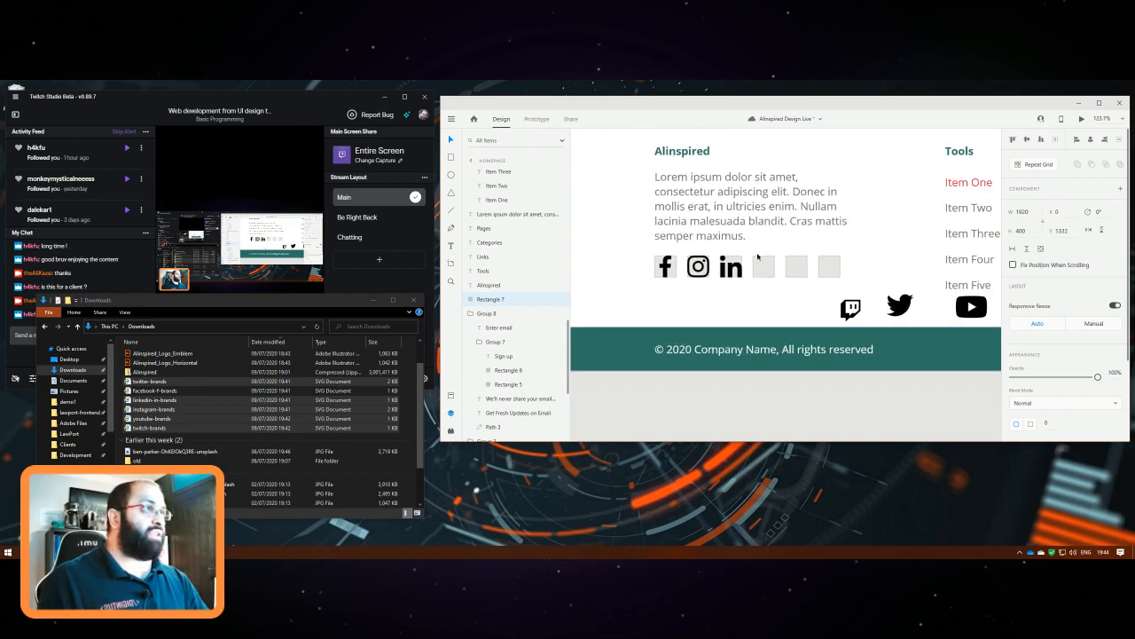
right_click(645, 222)
left_click(755, 324)
Center the LinkedIn, Instagram and Facebook icons on their placeholder squares in the homepage footer
scroll(755, 323, "up", 3)
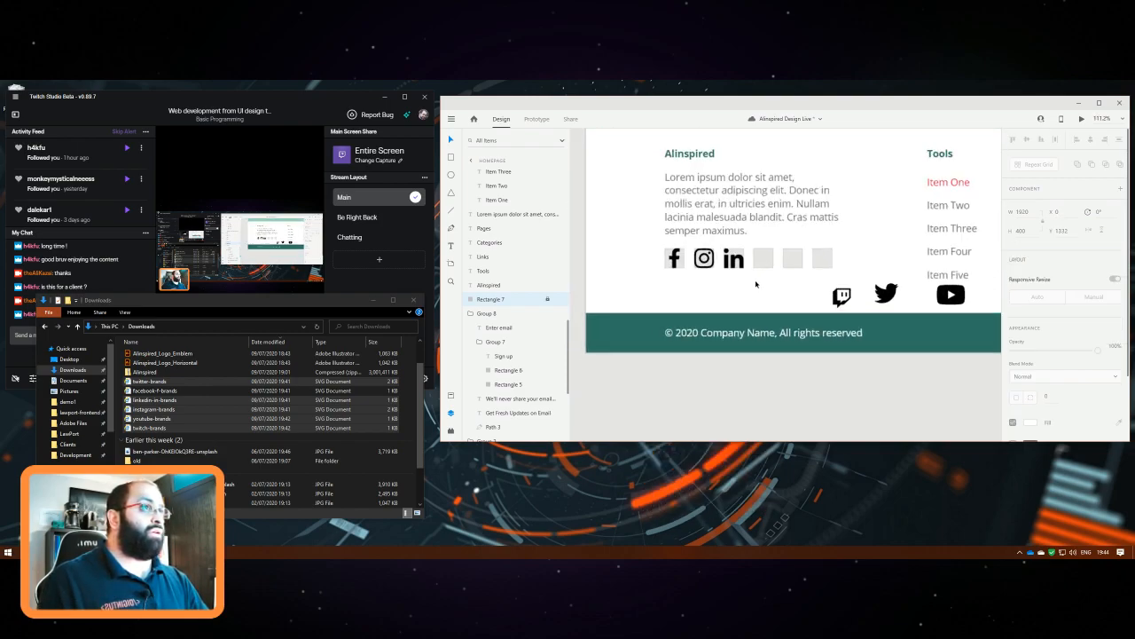
left_click(726, 251)
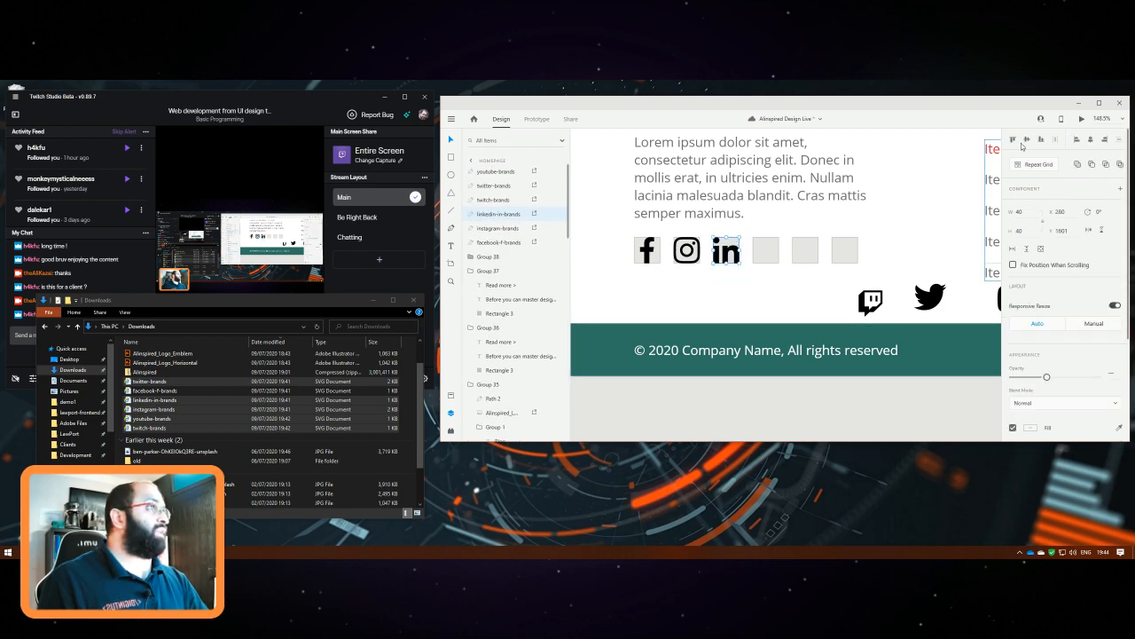
left_click(684, 262)
left_click(687, 253, "shift")
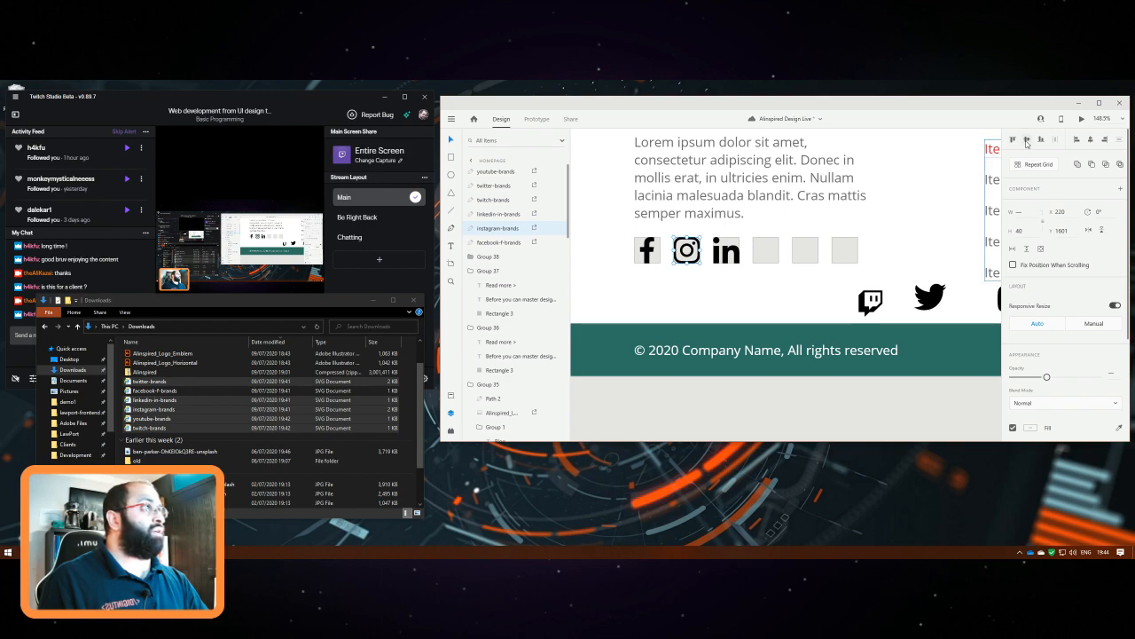
left_click(643, 259)
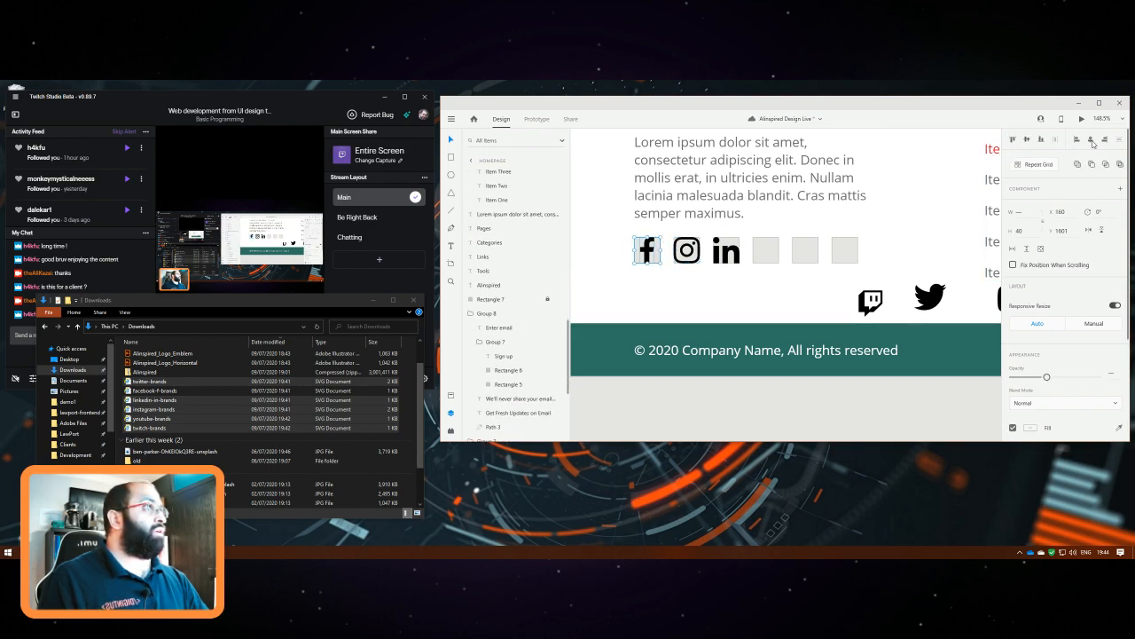
Place the Twitch icon centered on the fourth footer placeholder and move the Twitter icon onto the fifth
left_click_drag(870, 303, 755, 249)
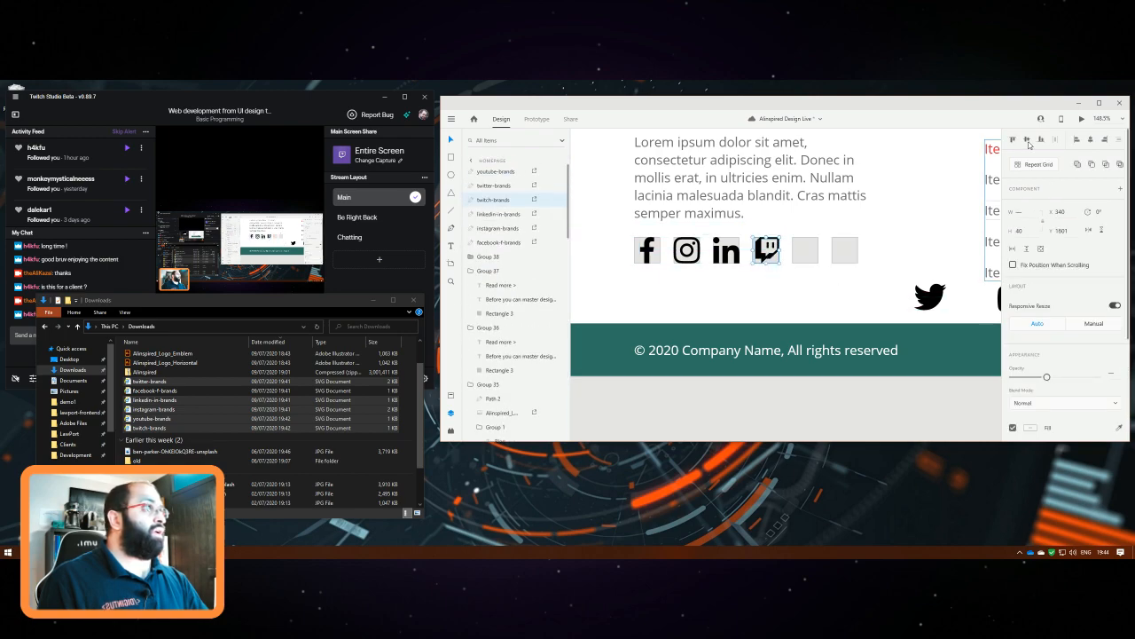
left_click(1090, 139)
left_click_drag(930, 297, 825, 250)
Undo the latest alignment changes around the Twitter icon, redo one of them, and check the icon row up close
key("ctrl+z")
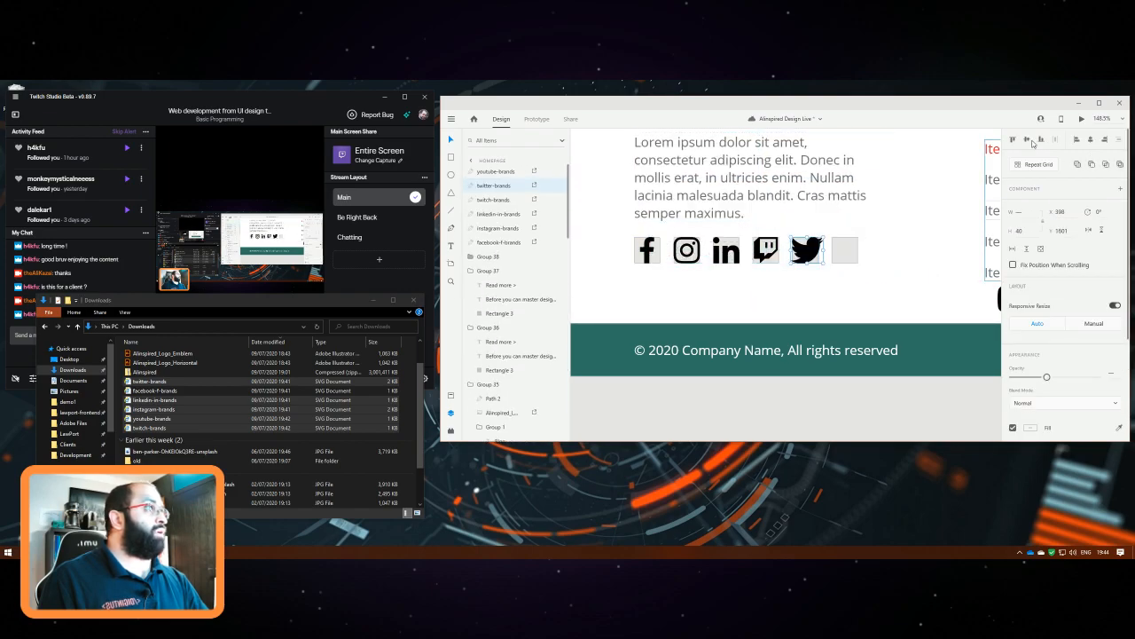
left_click(969, 297)
key("ctrl+z")
key("ctrl+z")
key("ctrl+z")
key("ctrl+z")
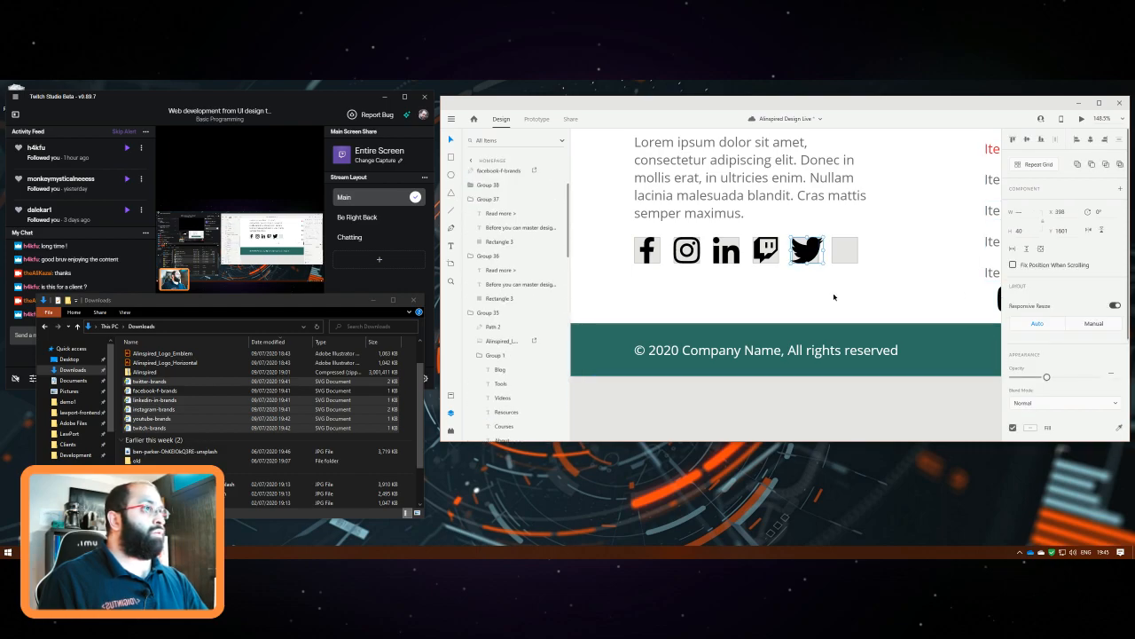
key("ctrl+shift+z")
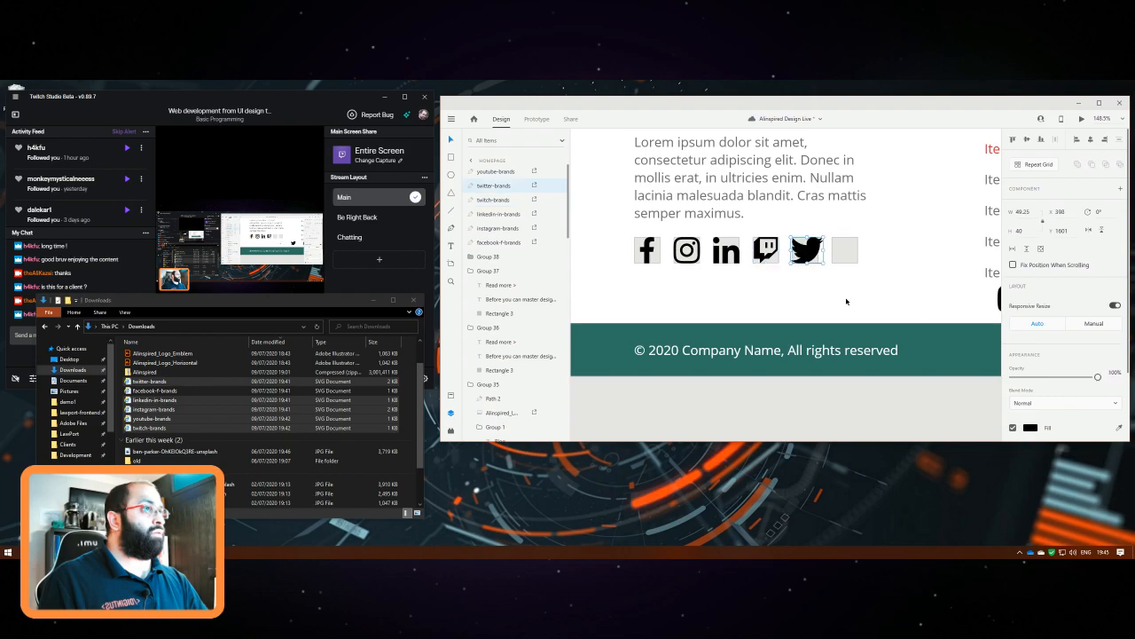
scroll(843, 286, "up", 2)
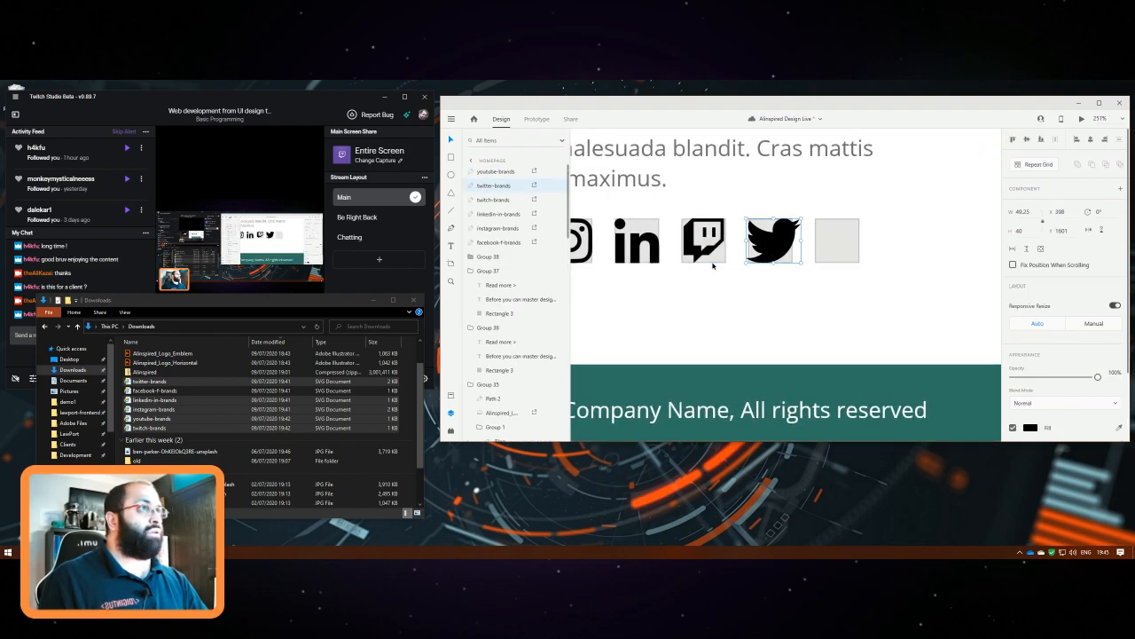
scroll(741, 278, "down", 1)
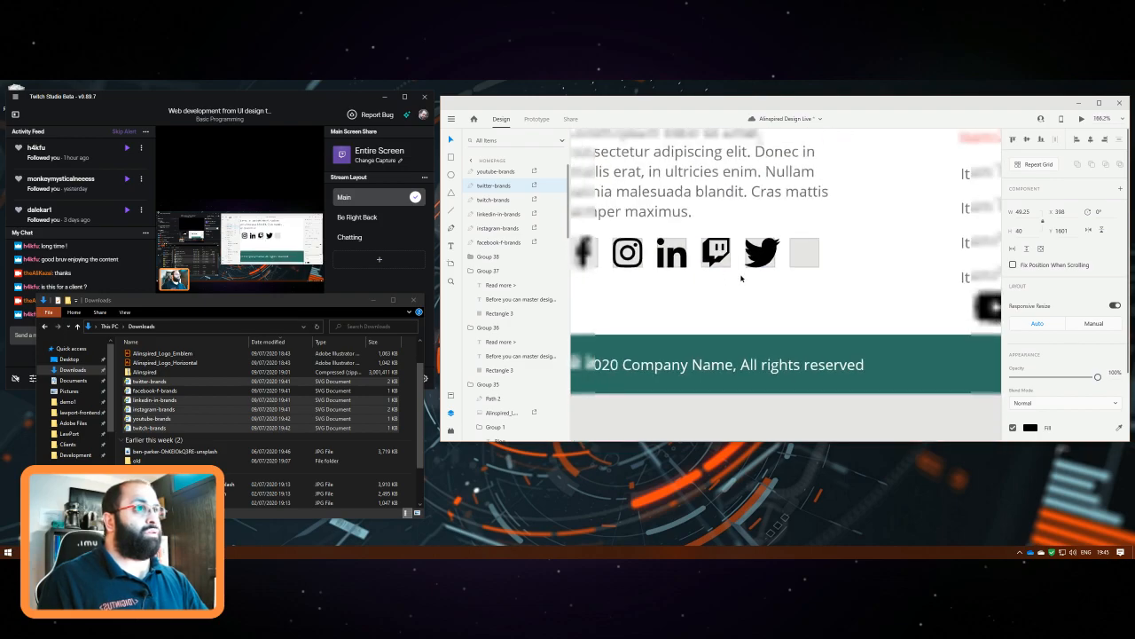
scroll(741, 278, "down", 1)
left_click_drag(663, 306, 662, 305)
scroll(777, 275, "up", 2)
scroll(776, 282, "down", 3)
scroll(778, 287, "up", 1)
left_click(802, 258)
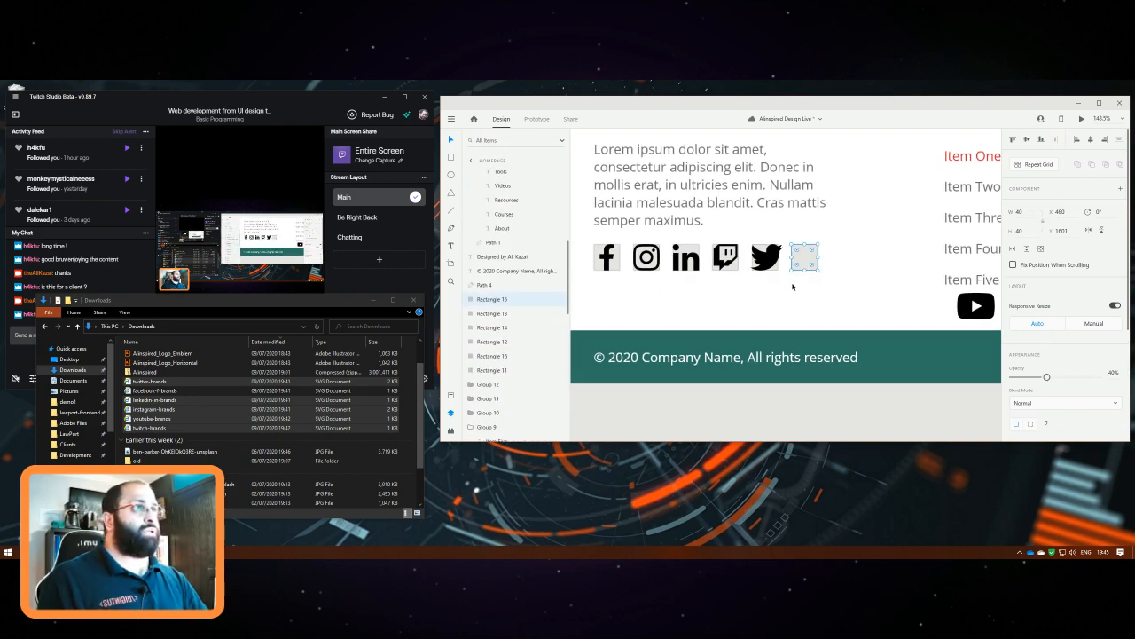
left_click(793, 286)
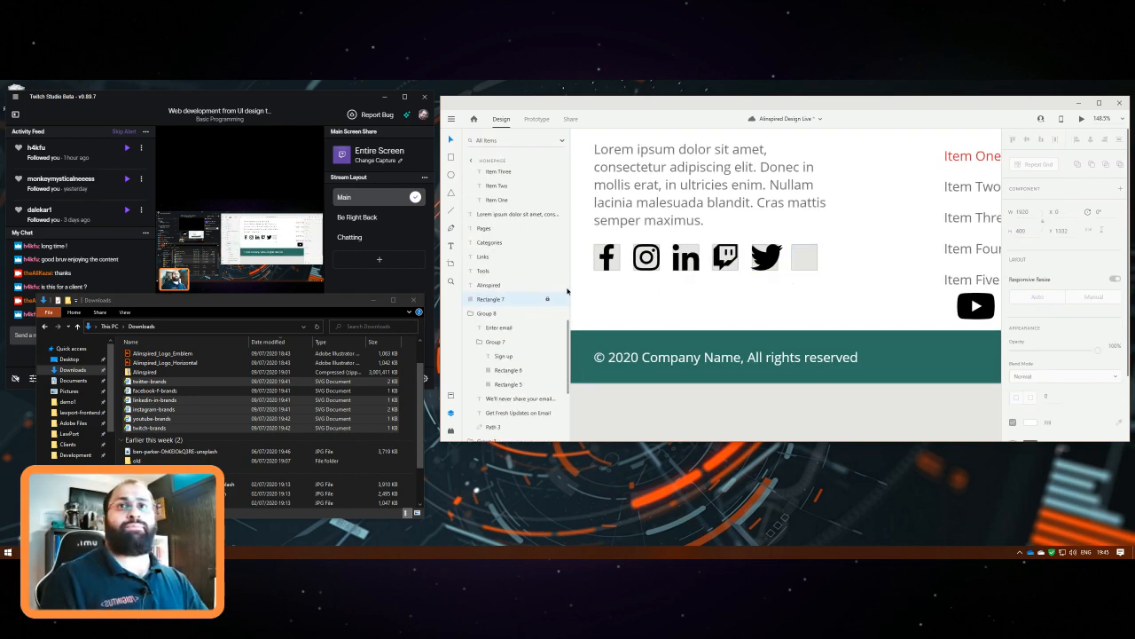
Check the stream chat and minimize the Downloads folder window
left_click(397, 282)
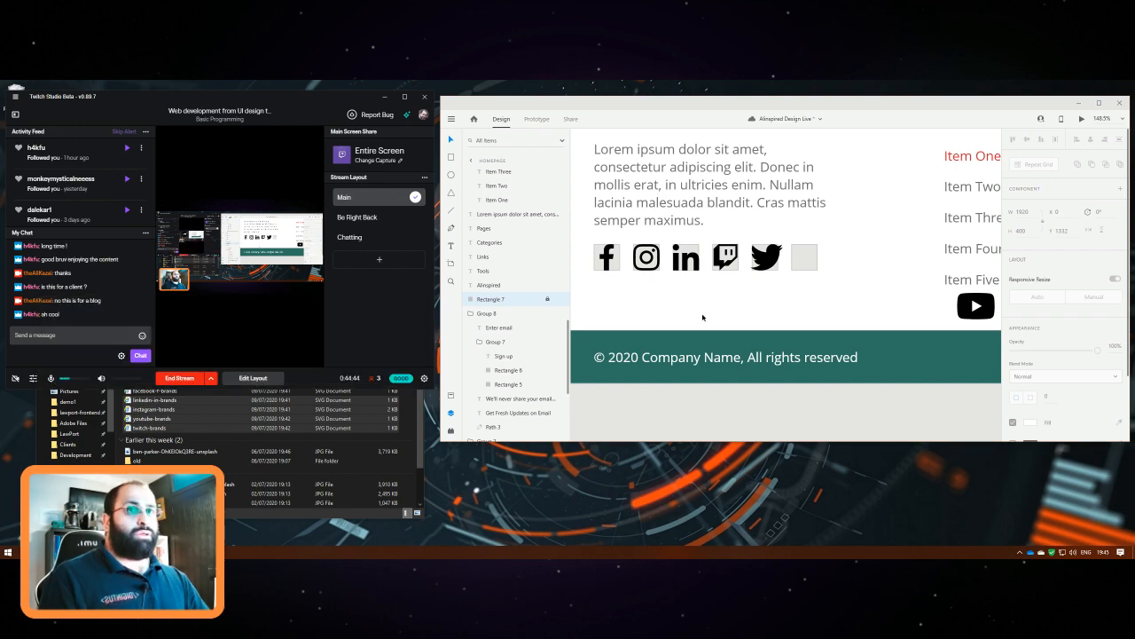
left_click(418, 407)
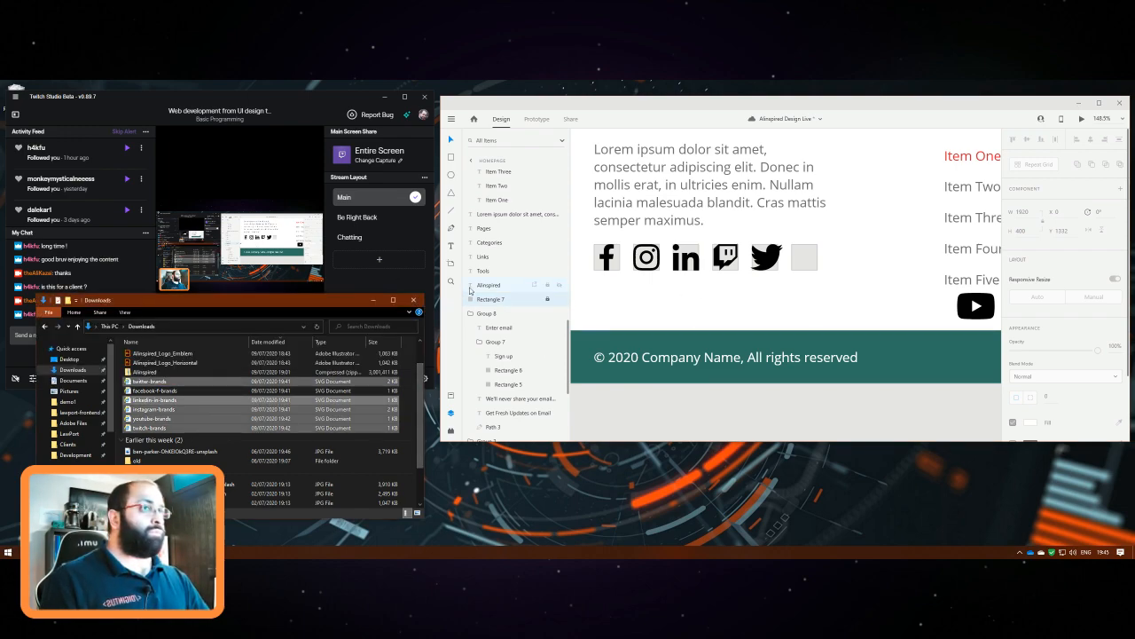
left_click(372, 300)
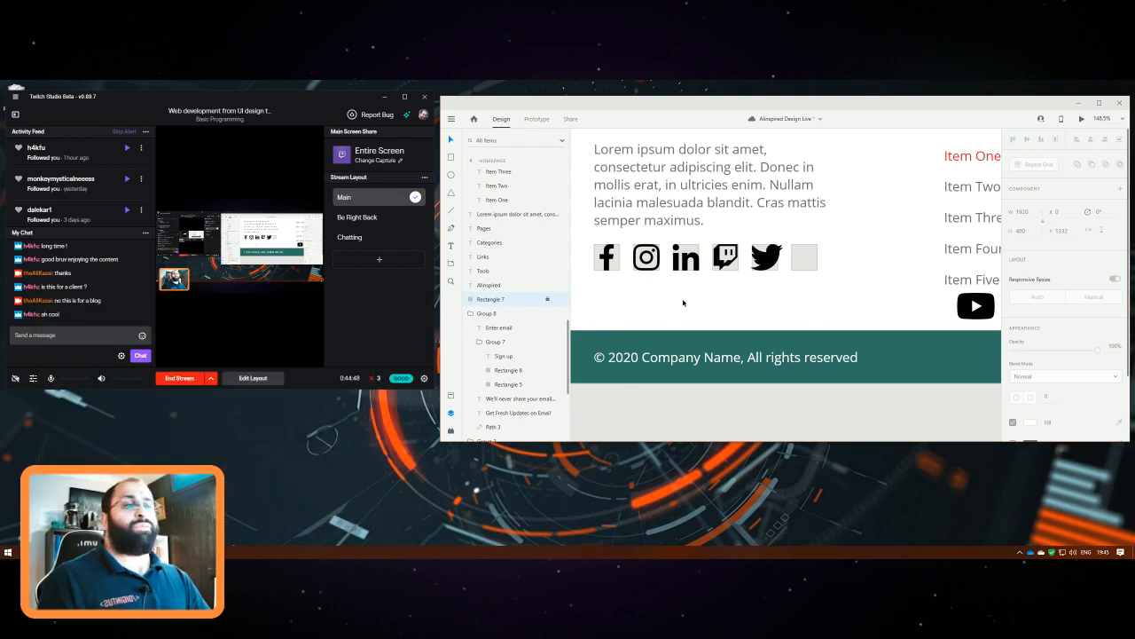
Place the YouTube icon over the sixth placeholder square in the homepage footer, aligned with the other brand icons
left_click_drag(976, 306, 813, 246)
scroll(795, 294, "up", 3)
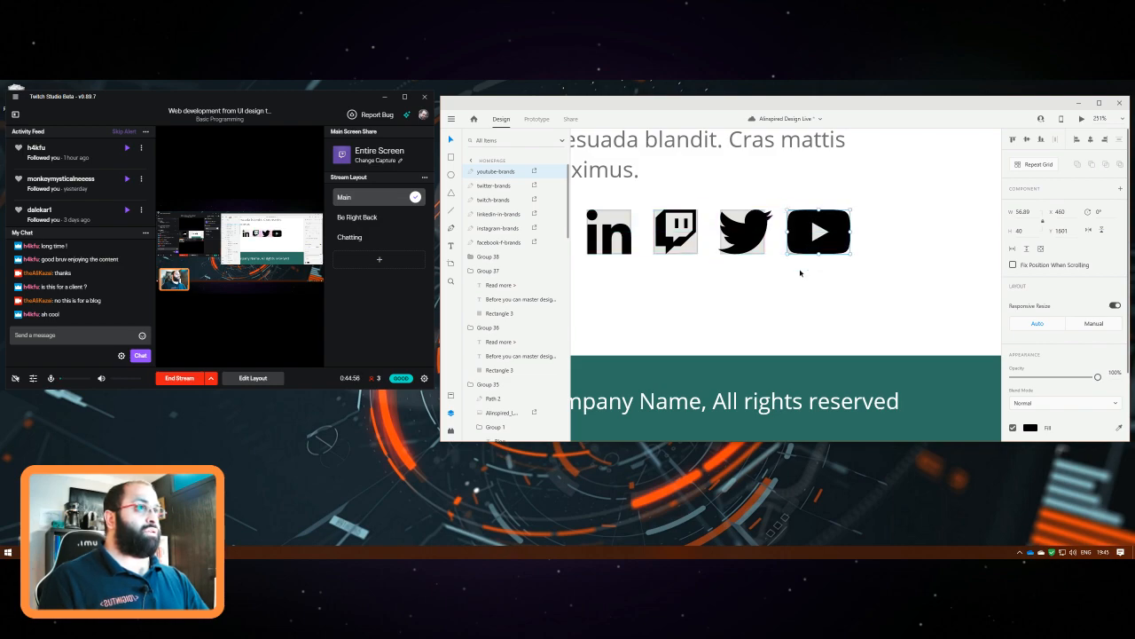
left_click(694, 314)
scroll(696, 308, "down", 3)
scroll(696, 308, "down", 1)
left_click_drag(685, 311, 766, 303)
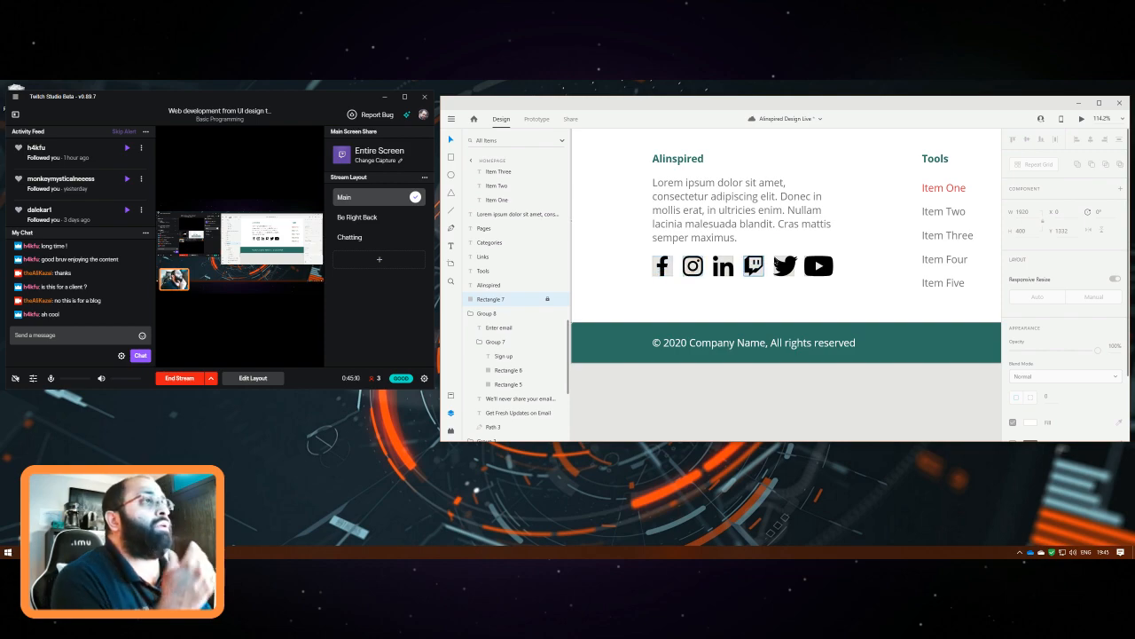
Delete all the grey placeholder squares behind the homepage footer's brand icons, keeping the six icons in place
left_click_drag(614, 280, 834, 259)
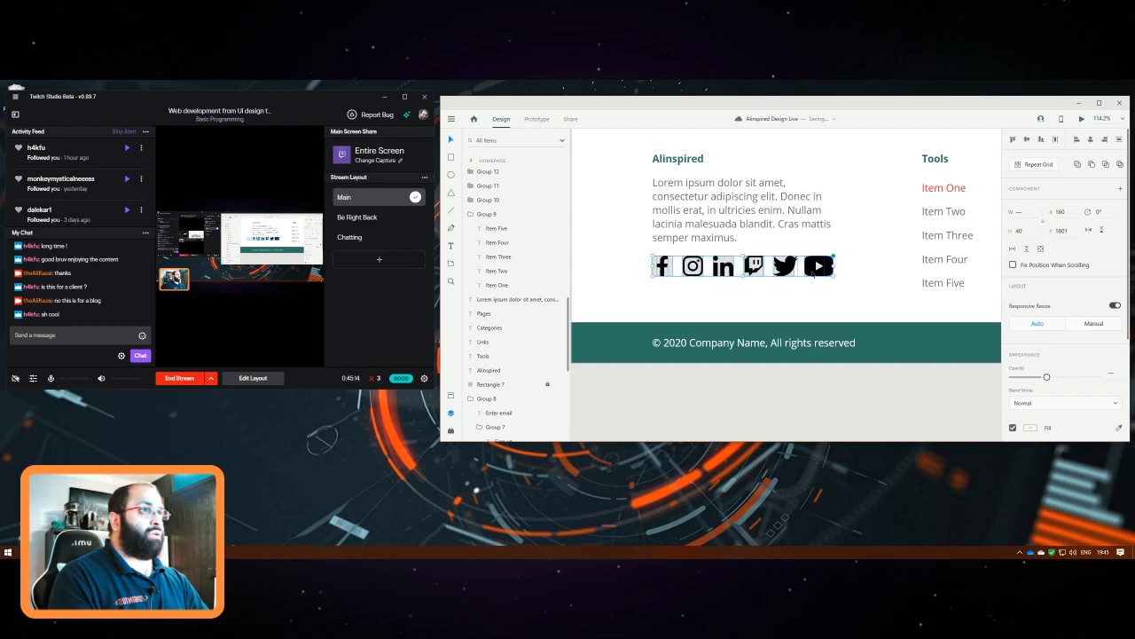
left_click(663, 268)
left_click(694, 269, "shift")
left_click(695, 303)
left_click(664, 273)
key("Delete")
left_click(687, 277)
key("Delete")
left_click(730, 260)
key("Delete")
left_click(757, 261)
key("Delete")
left_click(779, 257)
key("Delete")
left_click_drag(850, 293, 662, 266)
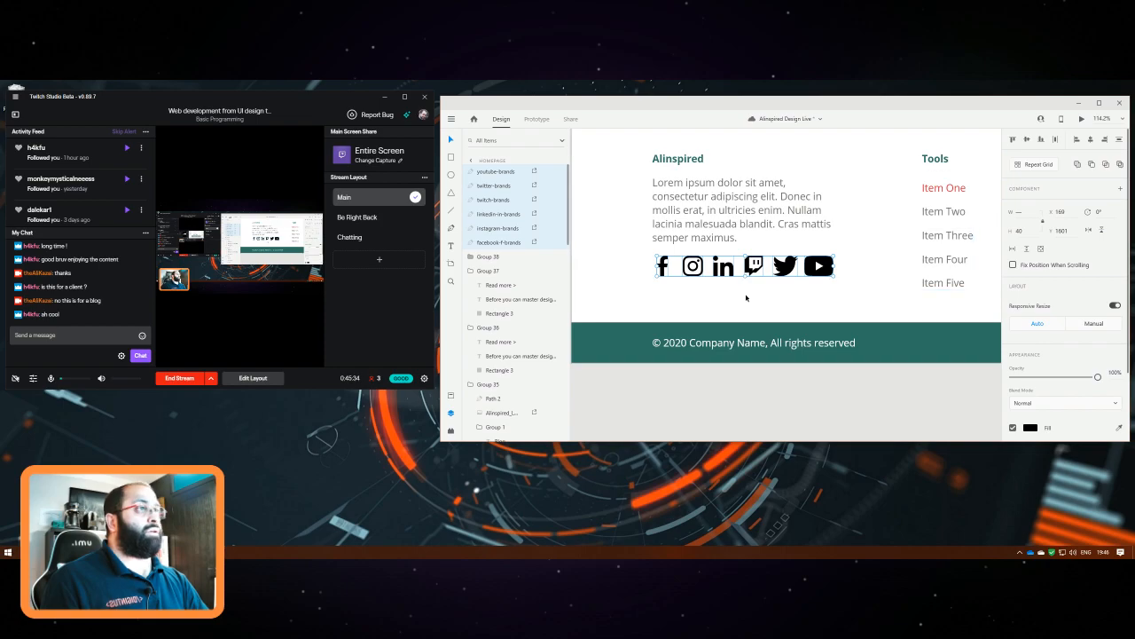
left_click(690, 286)
Set the height of the Facebook and Instagram icons in the homepage footer to 35
scroll(696, 286, "up", 3)
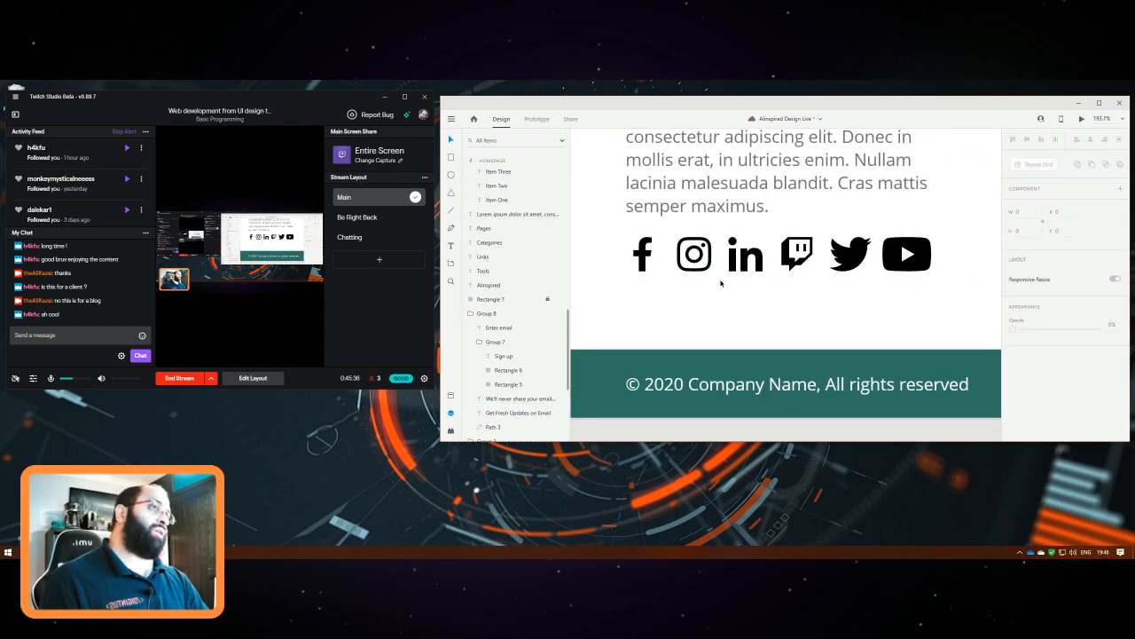
left_click(638, 268)
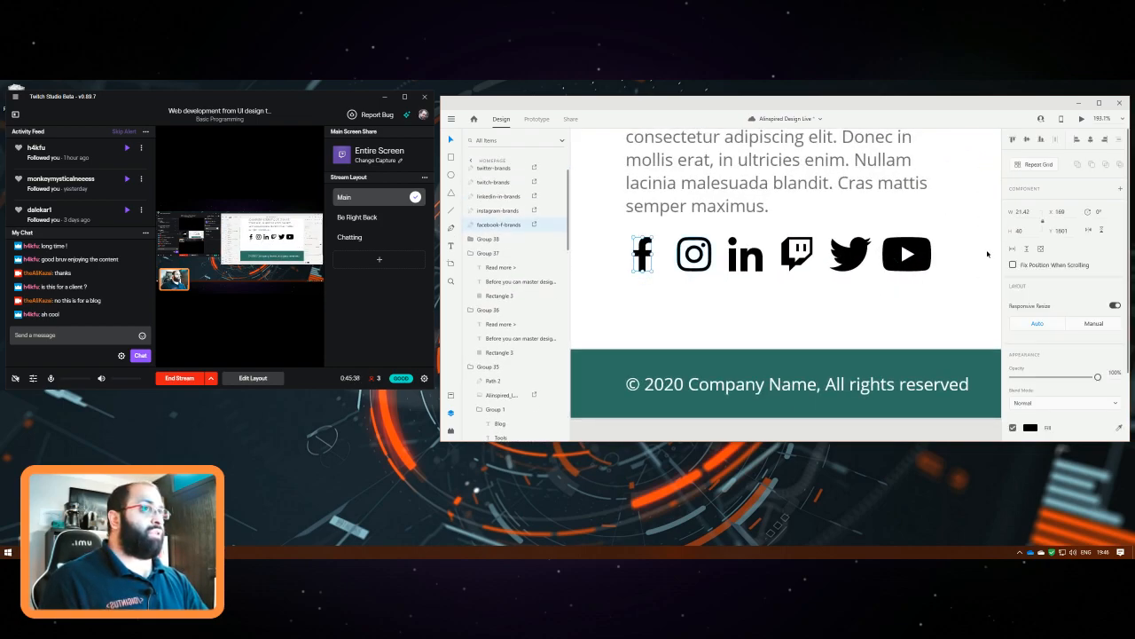
left_click(1028, 232)
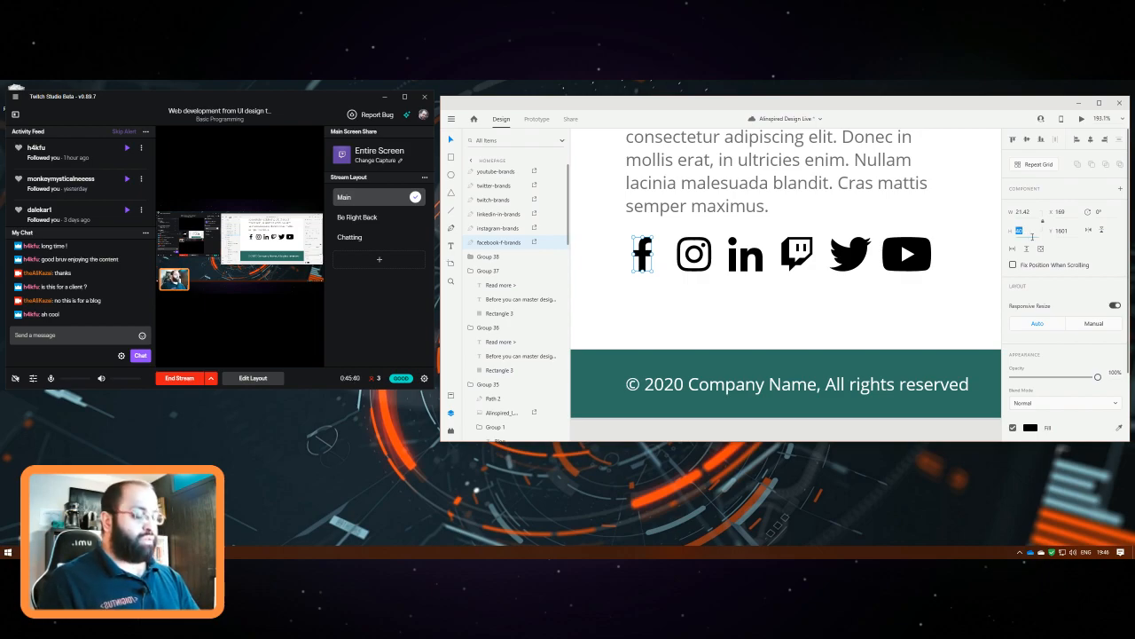
key("Return")
left_click(798, 299)
left_click(699, 262)
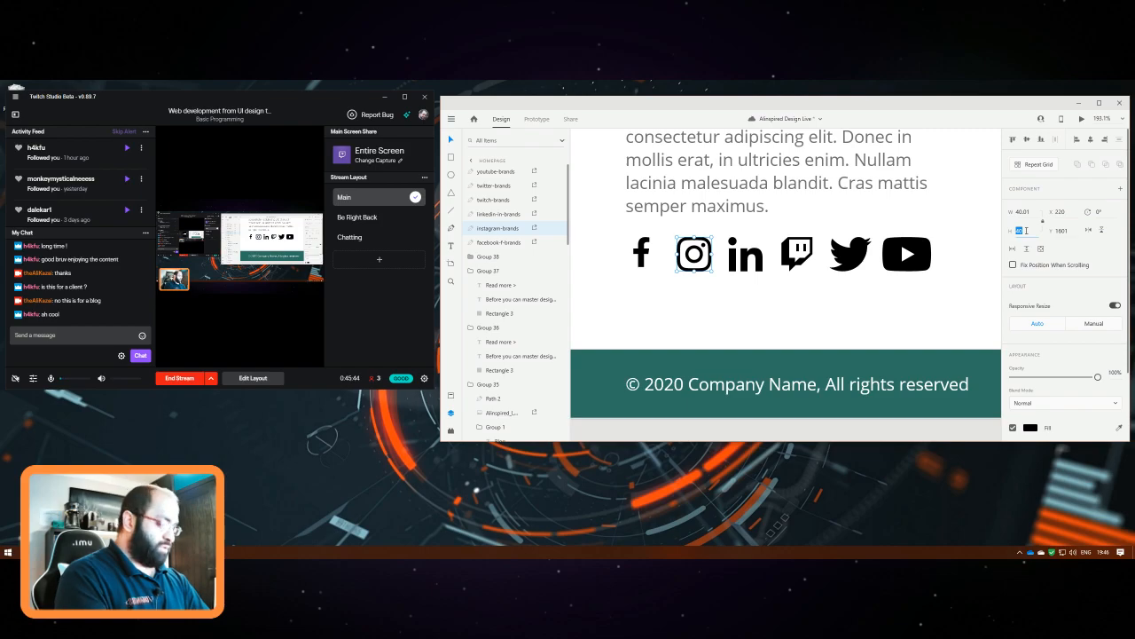
key("Return")
left_click(783, 294)
Set the height of the LinkedIn and Twitch icons in the homepage footer to 35
left_click(743, 260)
left_click(1027, 232)
type("35")
key("Return")
left_click(822, 306)
left_click(796, 256)
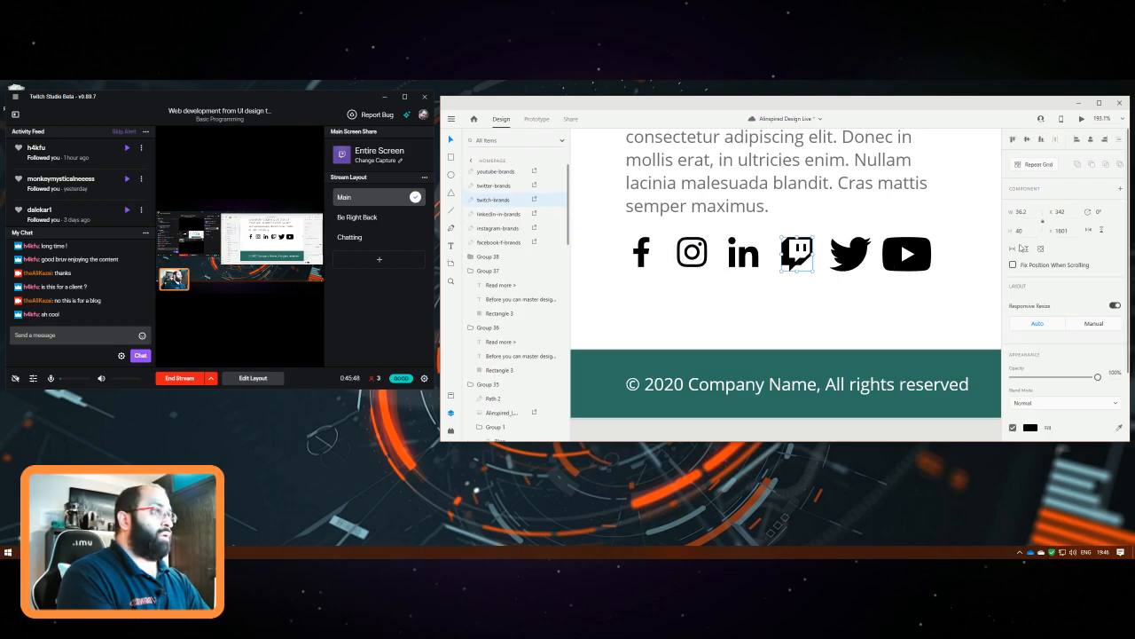
type("35")
key("Return")
left_click(827, 297)
Set the height of the Twitter and YouTube icons in the homepage footer to 35
left_click(850, 255)
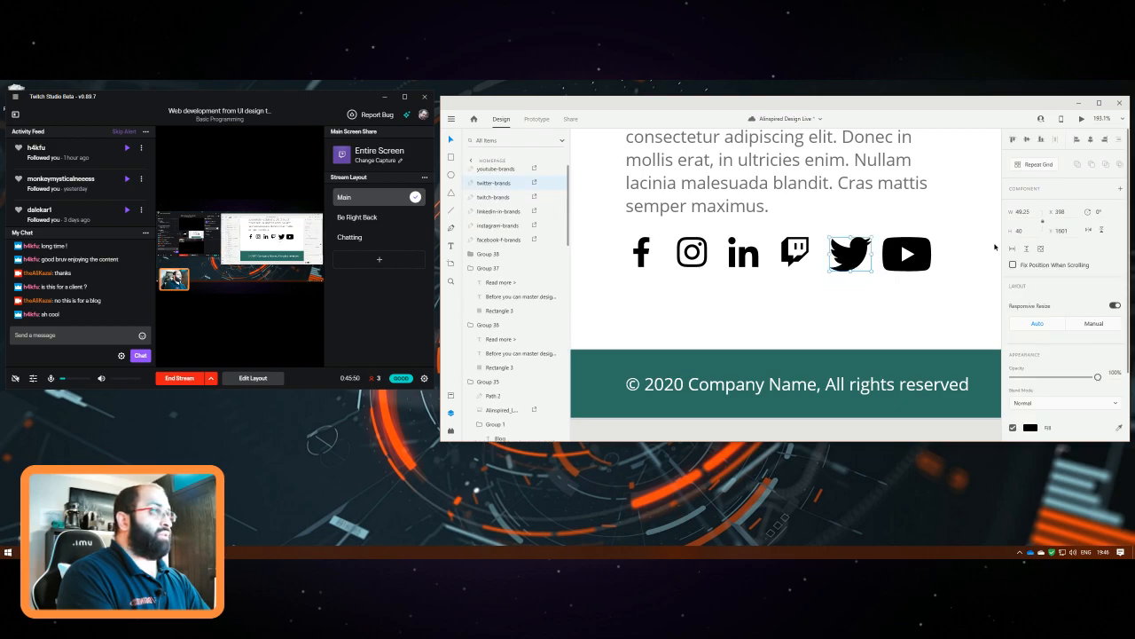
left_click(1022, 232)
type("35")
key("Return")
left_click(983, 275)
left_click(904, 261)
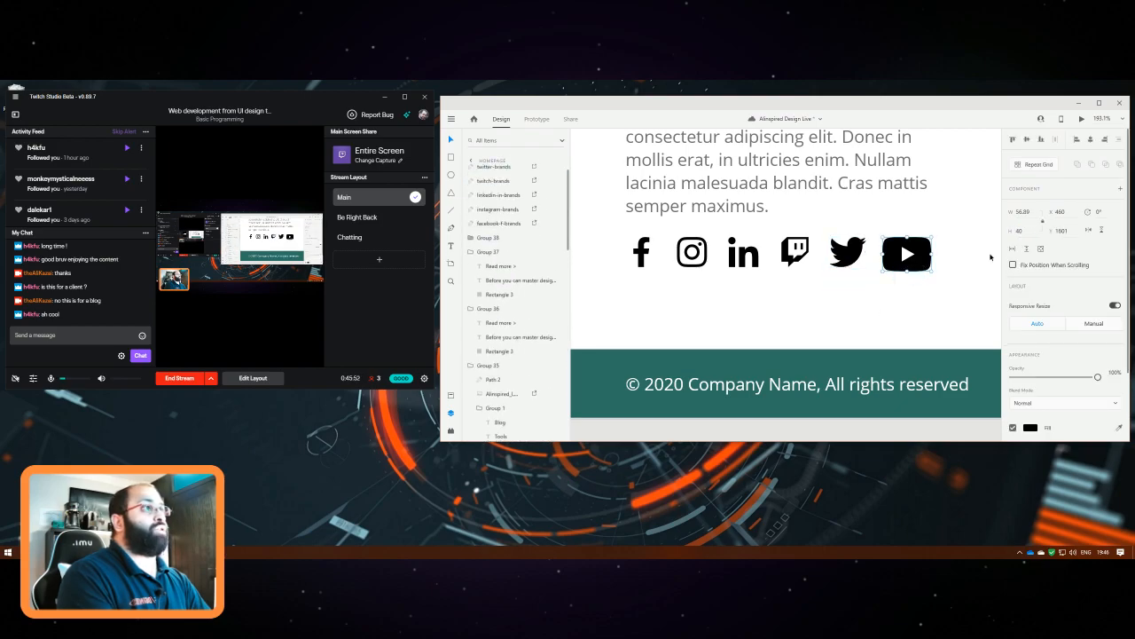
left_click(1027, 240)
type("35")
key("Return")
left_click(837, 302)
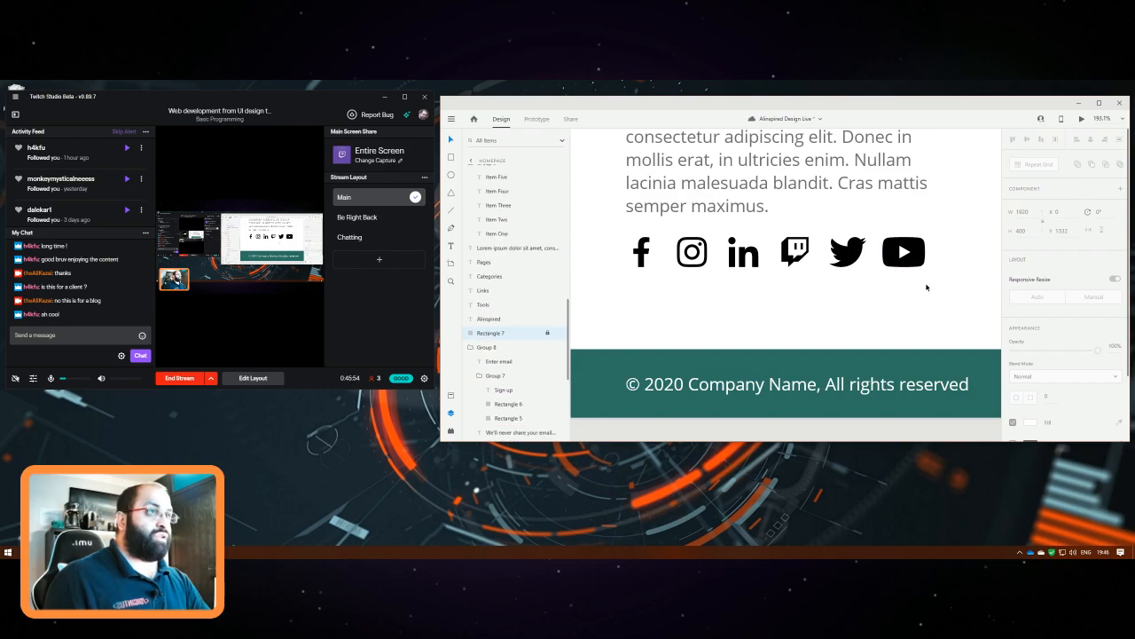
Reposition the Instagram and LinkedIn icons so each sits 20 px after the icon before it, at X 208 and 263
scroll(656, 314, "up", 2)
left_click_drag(690, 252, 655, 252)
key("shift+Right")
key("shift+Right")
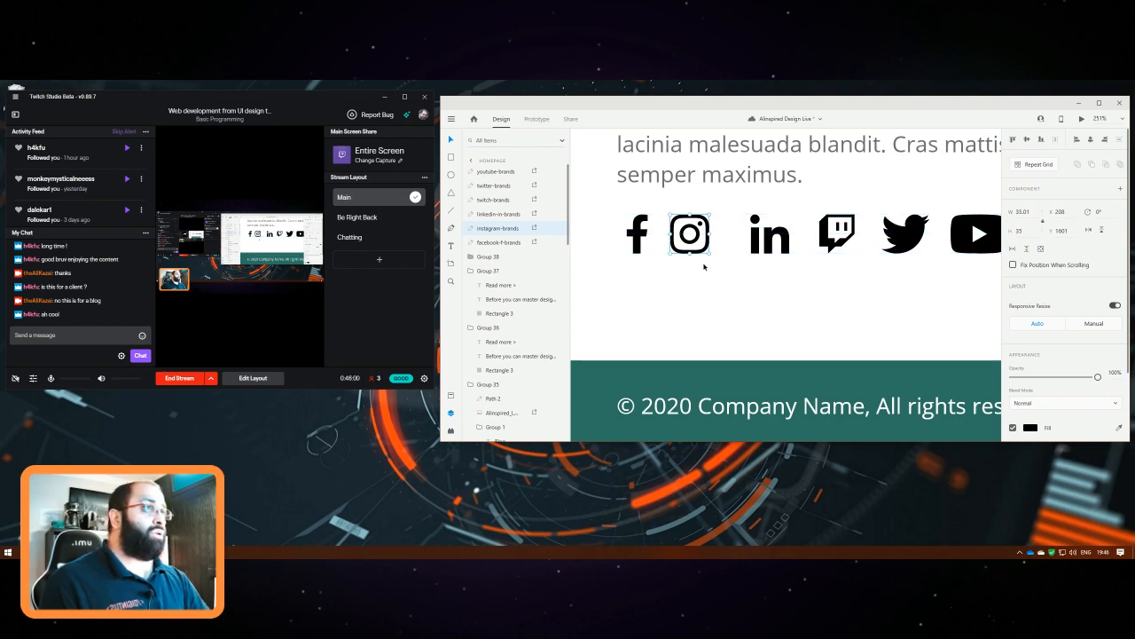
left_click_drag(770, 248, 729, 252)
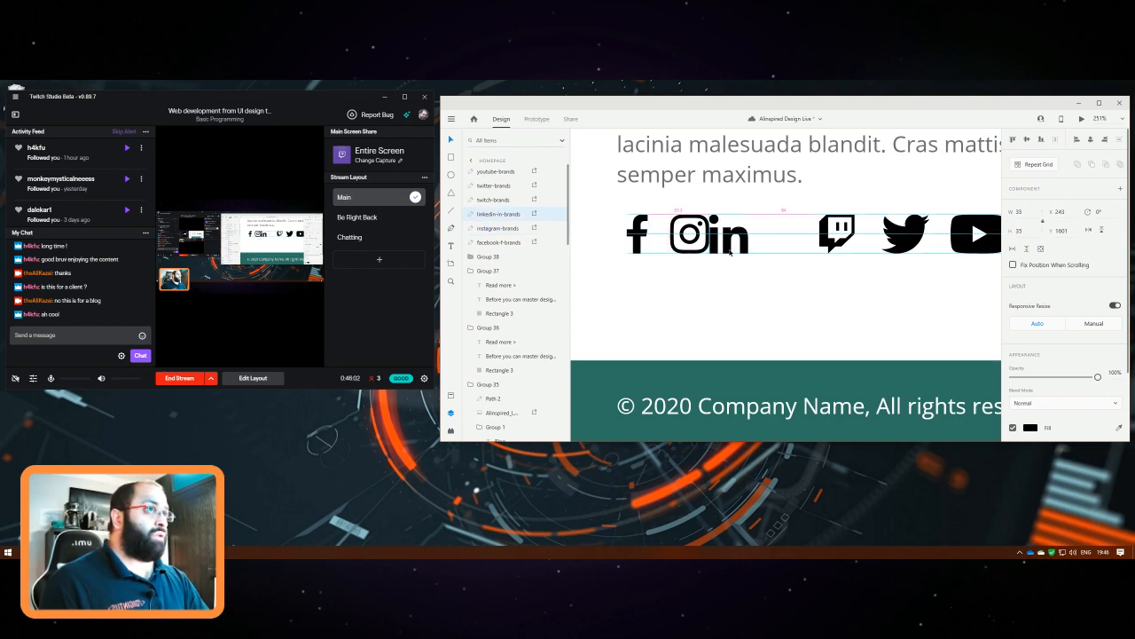
key("shift+Right")
key("shift+Right")
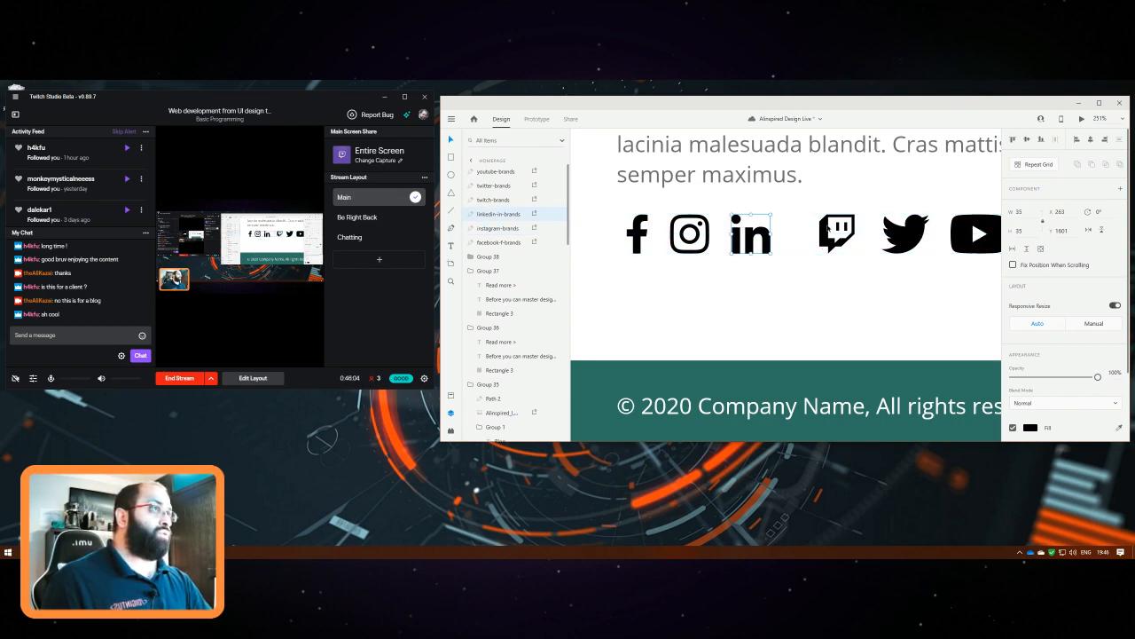
Move the Twitch, Twitter and YouTube icons closer together, leaving a 20 px gap after each preceding icon in the row
left_click_drag(838, 239, 790, 245)
key("shift+Right")
key("shift+Right")
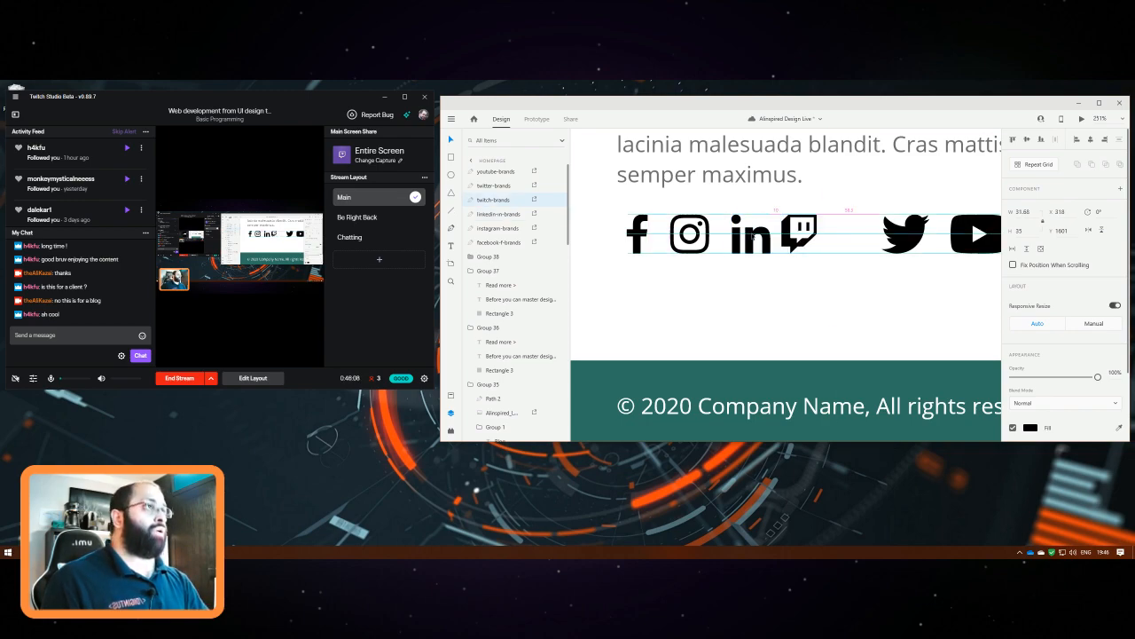
left_click_drag(909, 246, 853, 246)
key("shift+Right")
key("shift+Right")
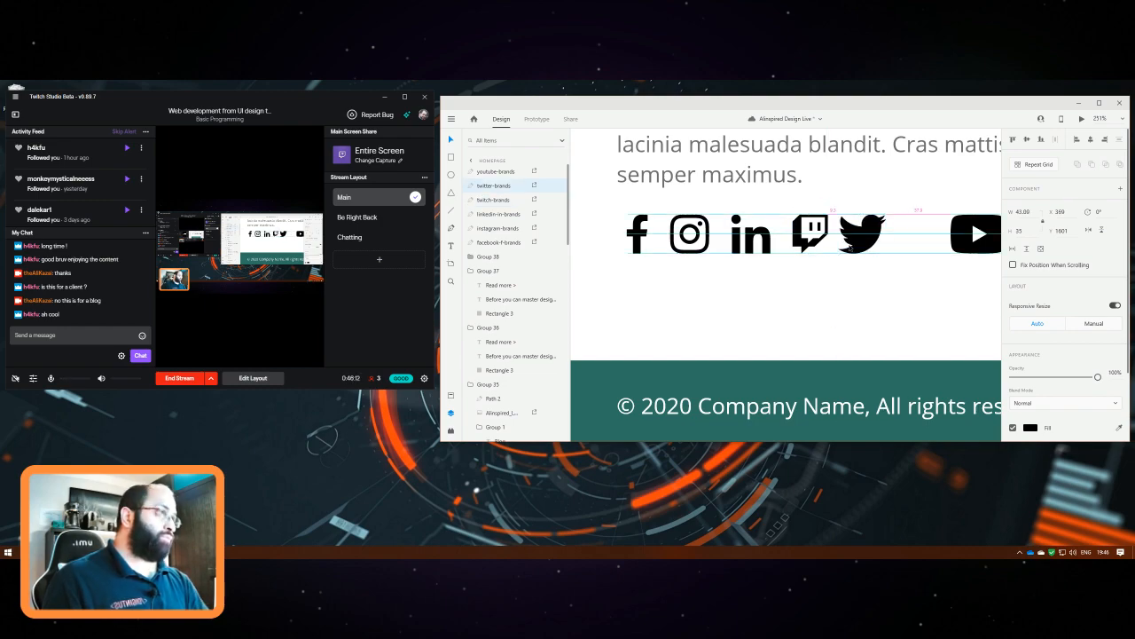
left_click_drag(974, 229, 593, 213)
key("shift+Right")
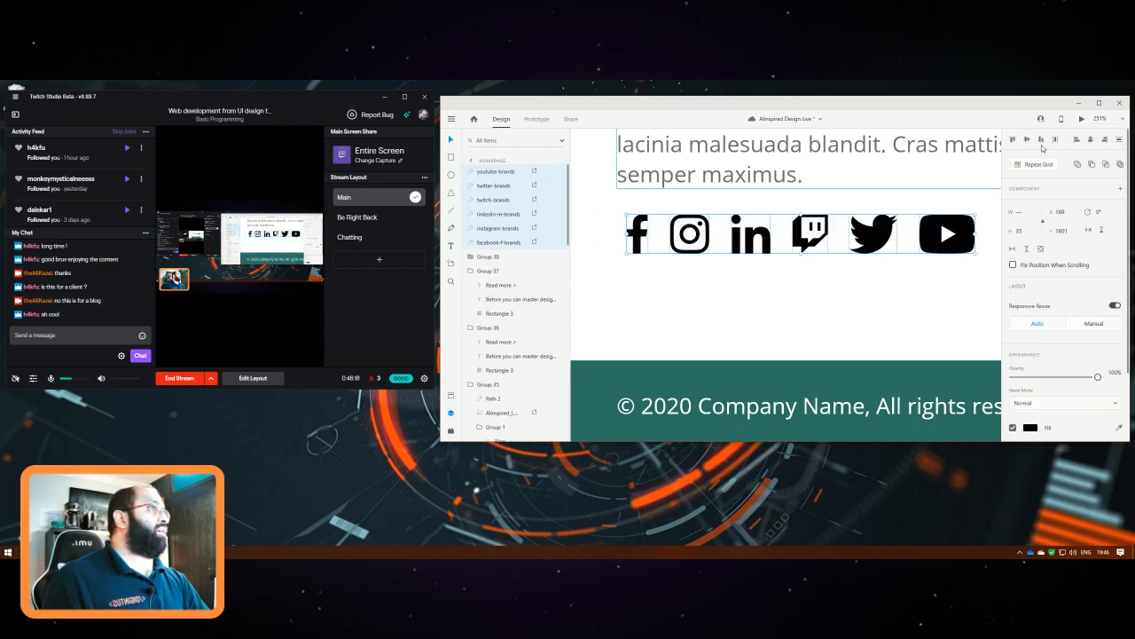
left_click(849, 337)
Review the homepage footer as a whole, and look over Font Awesome's icon search results for "twitch" in the browser
scroll(849, 242, "down", 8)
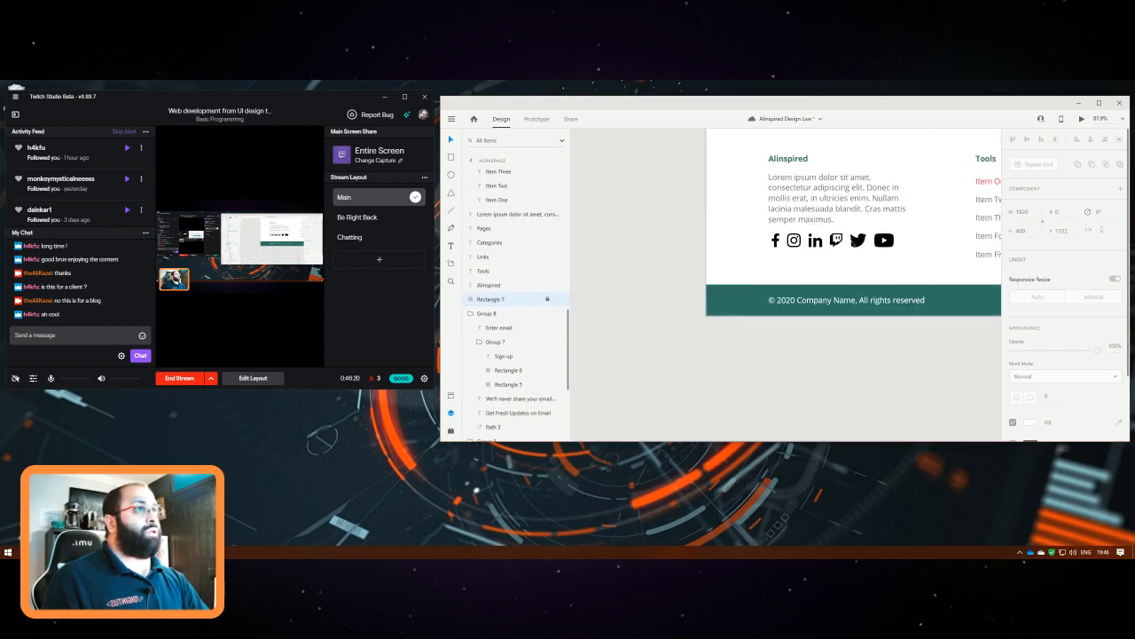
left_click_drag(946, 314, 751, 400)
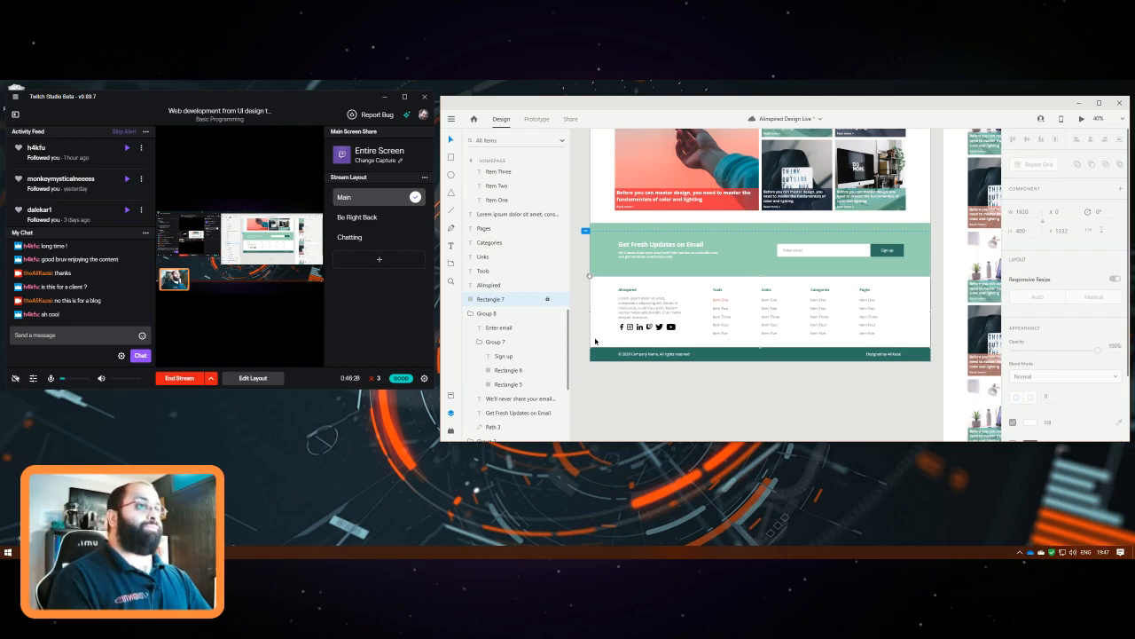
key("alt+Tab")
key("alt+Tab")
key("alt+Tab")
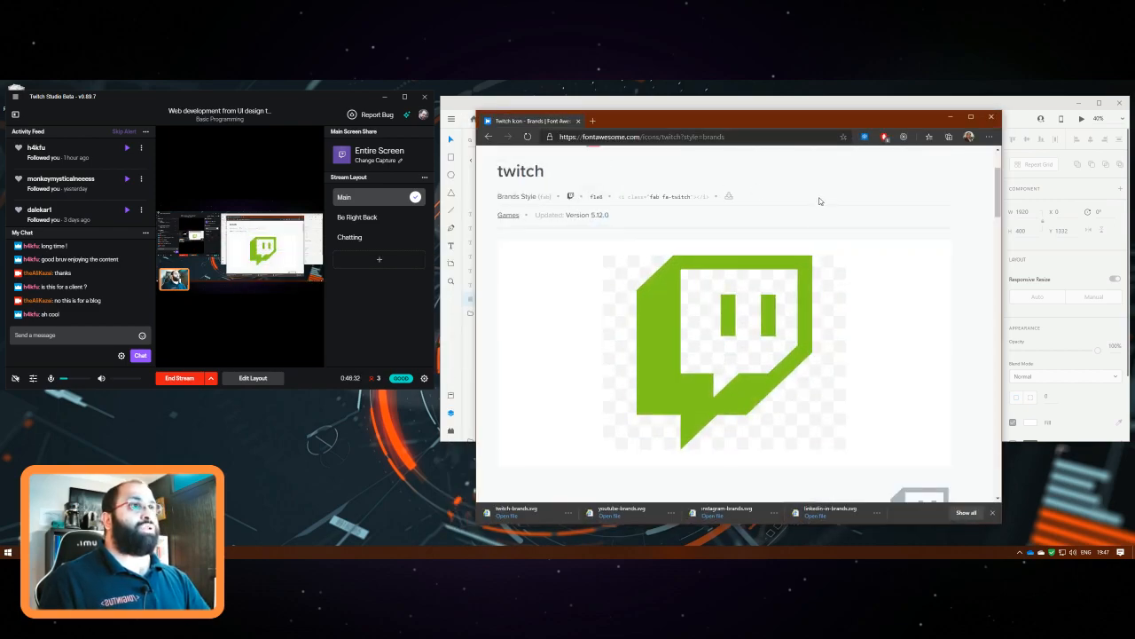
key("alt+Left")
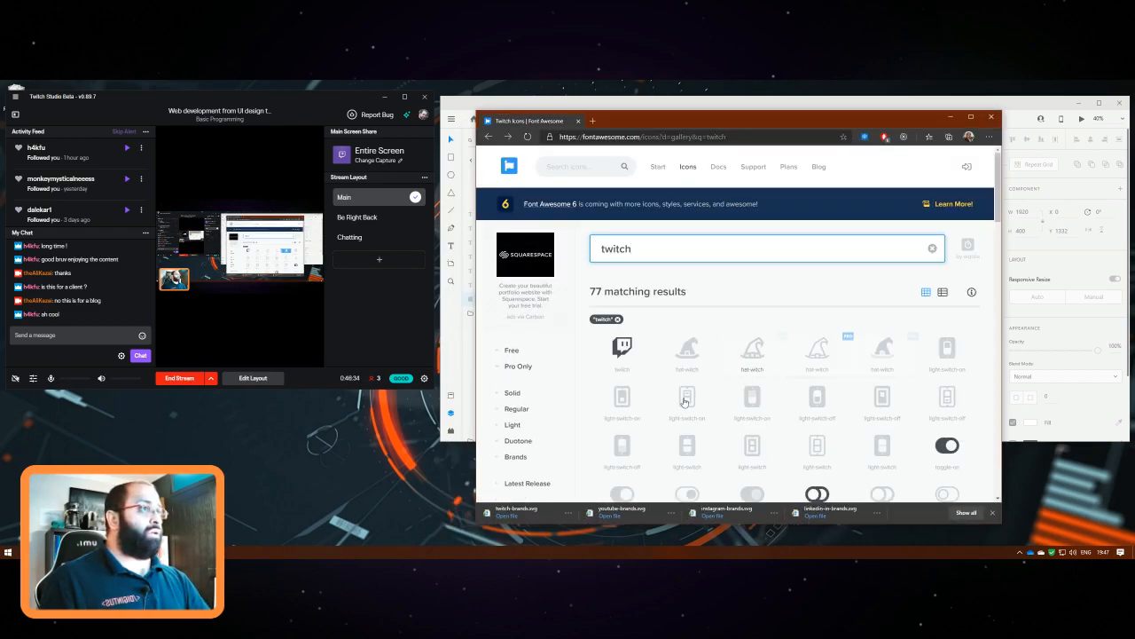
scroll(759, 324, "down", 3)
scroll(693, 392, "up", 3)
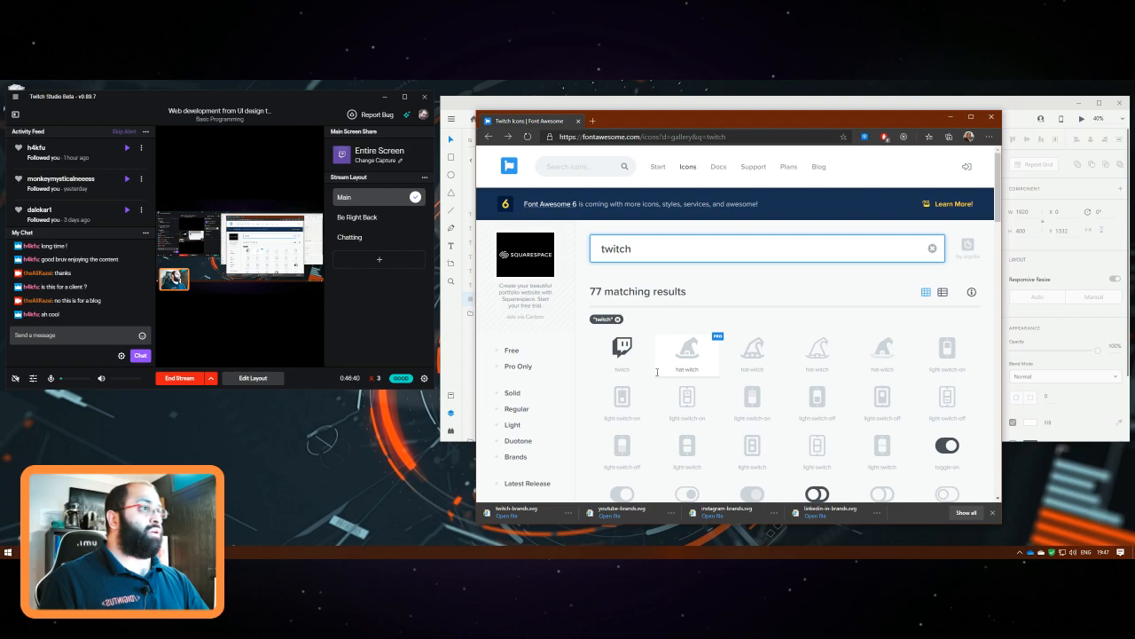
left_click(949, 117)
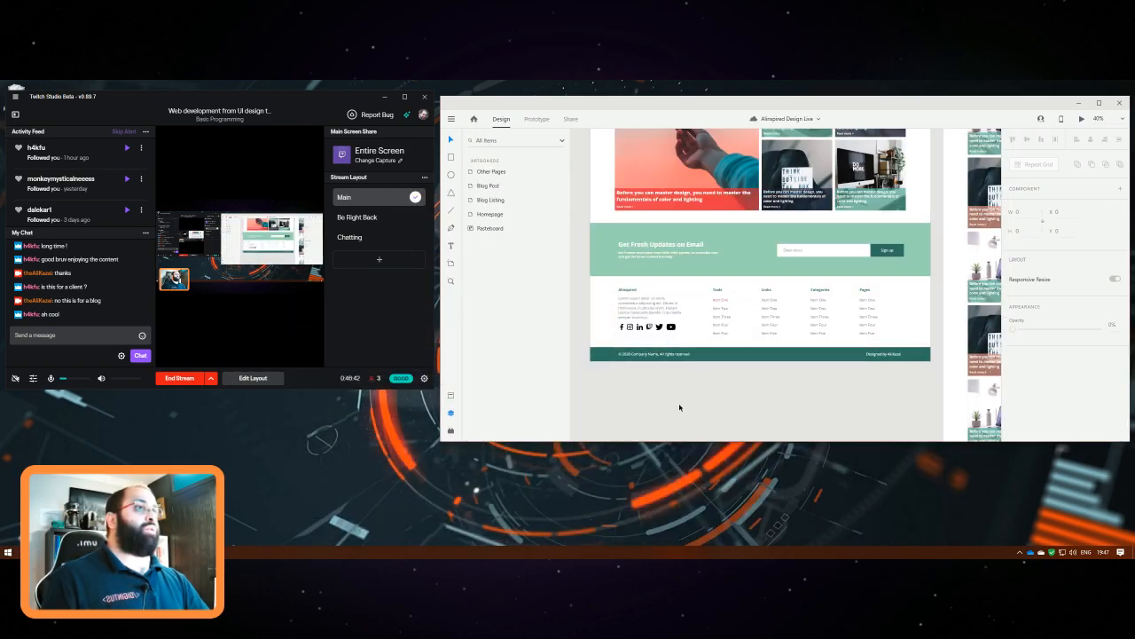
Group the six brand icons in the homepage footer
scroll(683, 399, "down", 2)
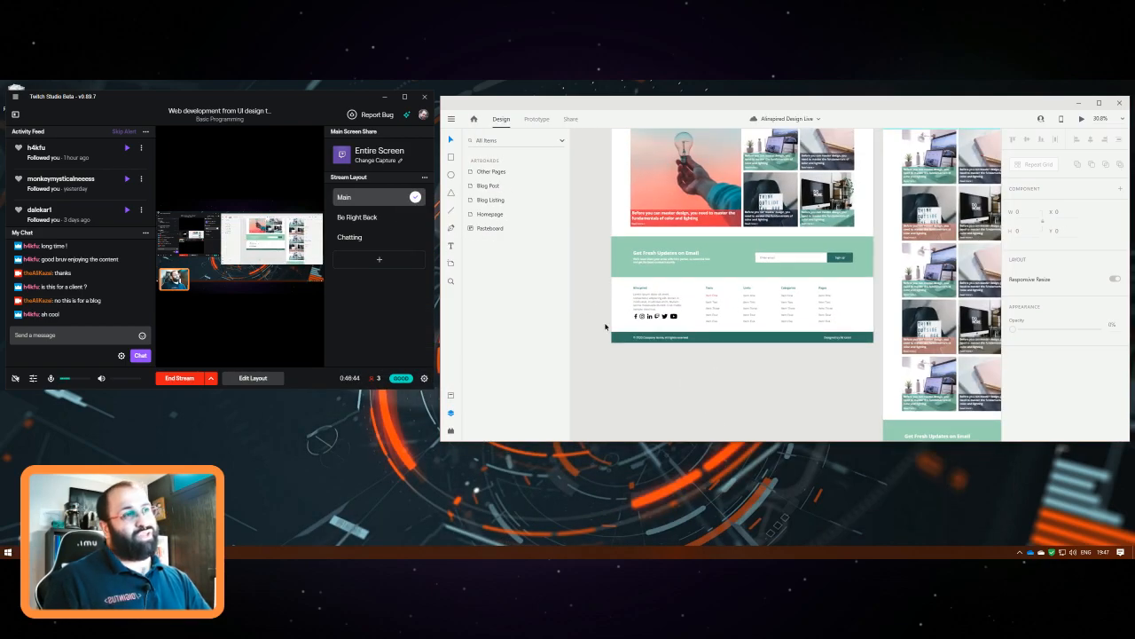
scroll(775, 386, "down", 2)
scroll(669, 268, "down", 2)
scroll(620, 231, "down", 1)
left_click_drag(628, 222, 590, 217)
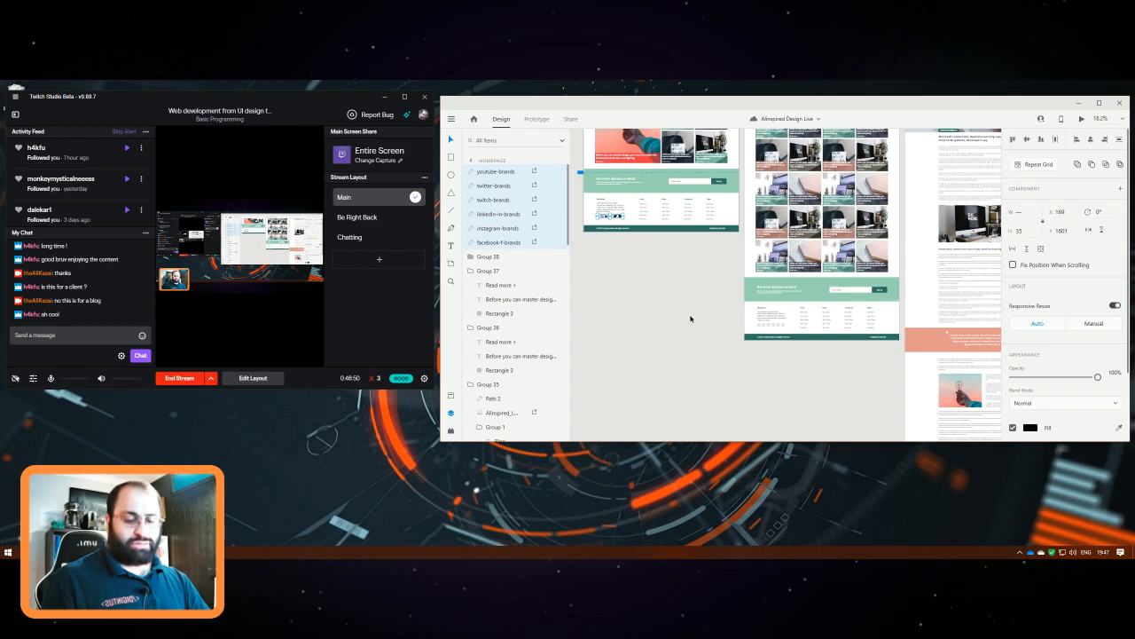
key("ctrl+g")
left_click(749, 379)
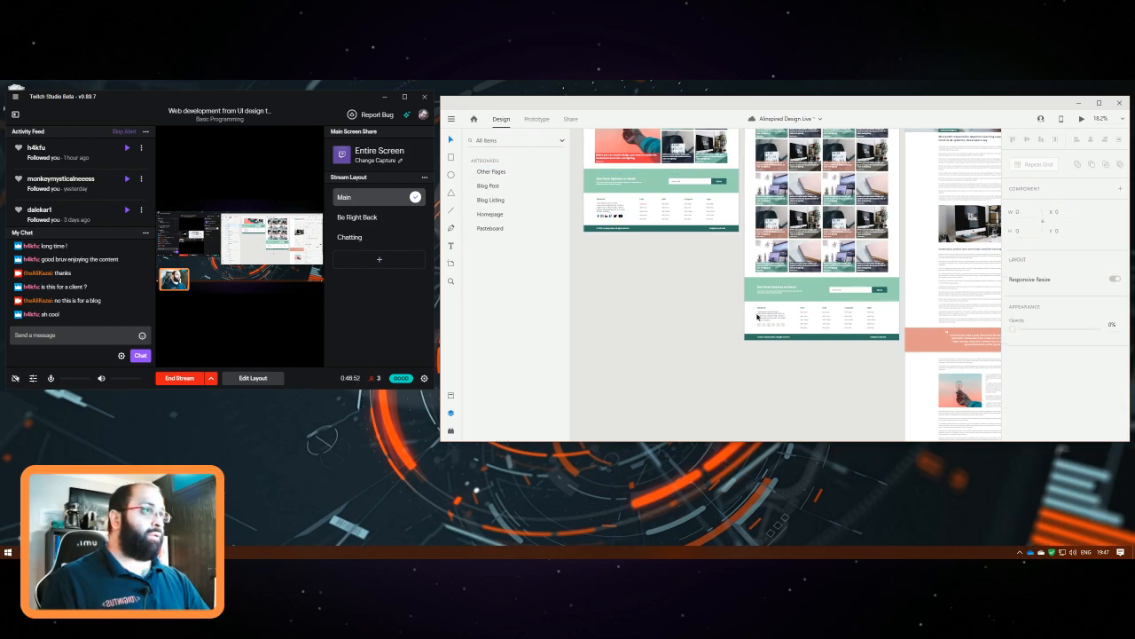
Undo the accidental move of the Blog Listing footer's white background rectangle and lock it
scroll(752, 368, "up", 3)
scroll(768, 311, "up", 2)
left_click(768, 311)
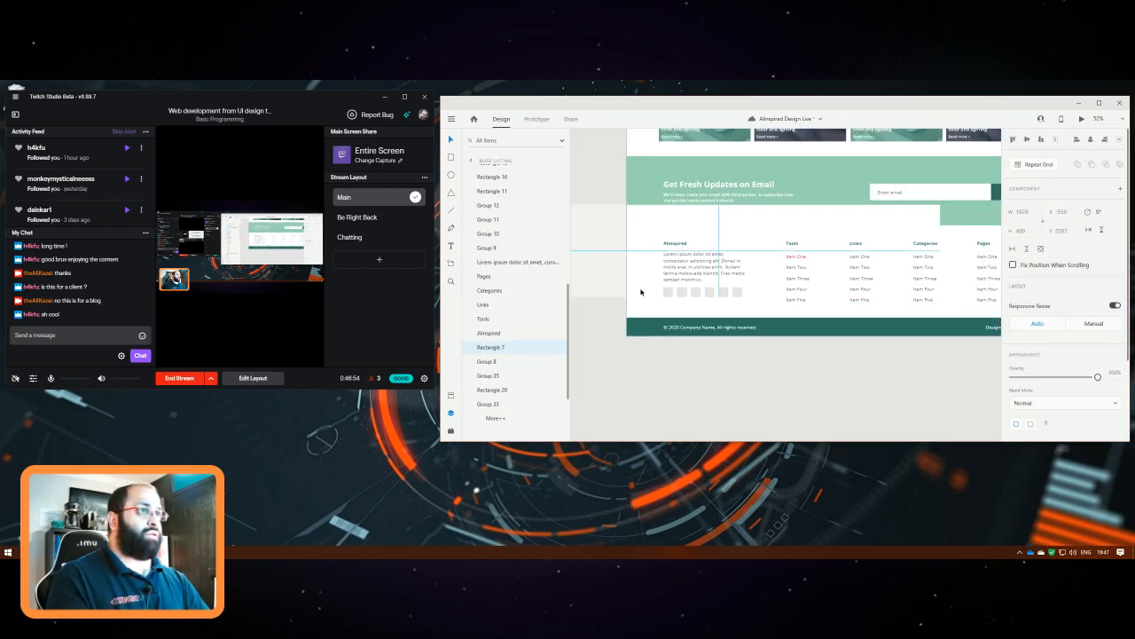
key("ctrl+z")
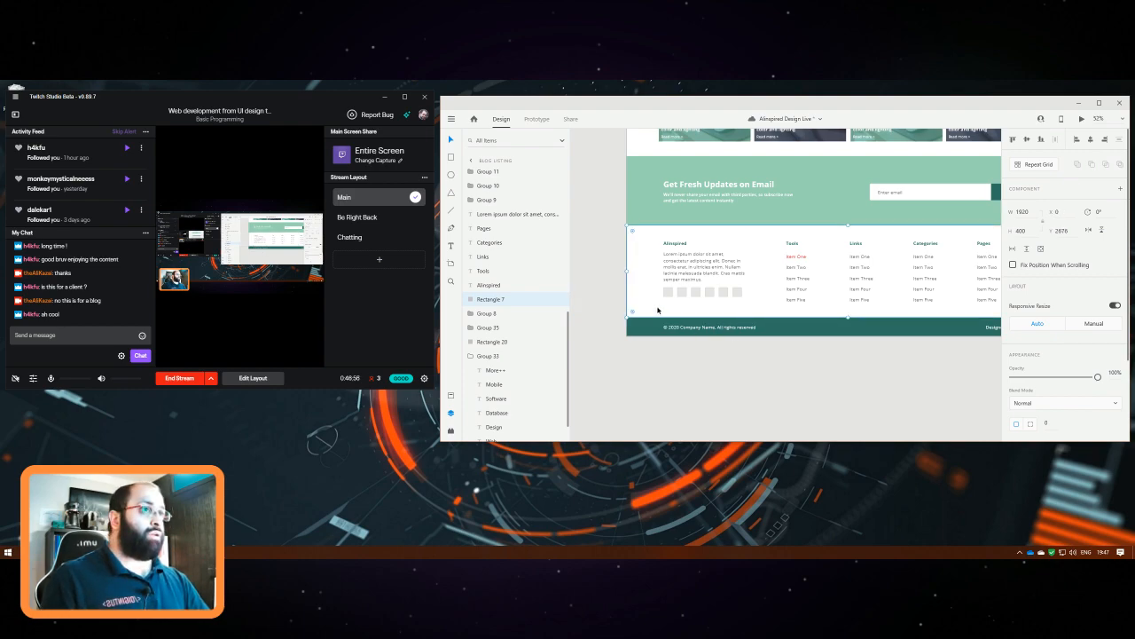
right_click(632, 288)
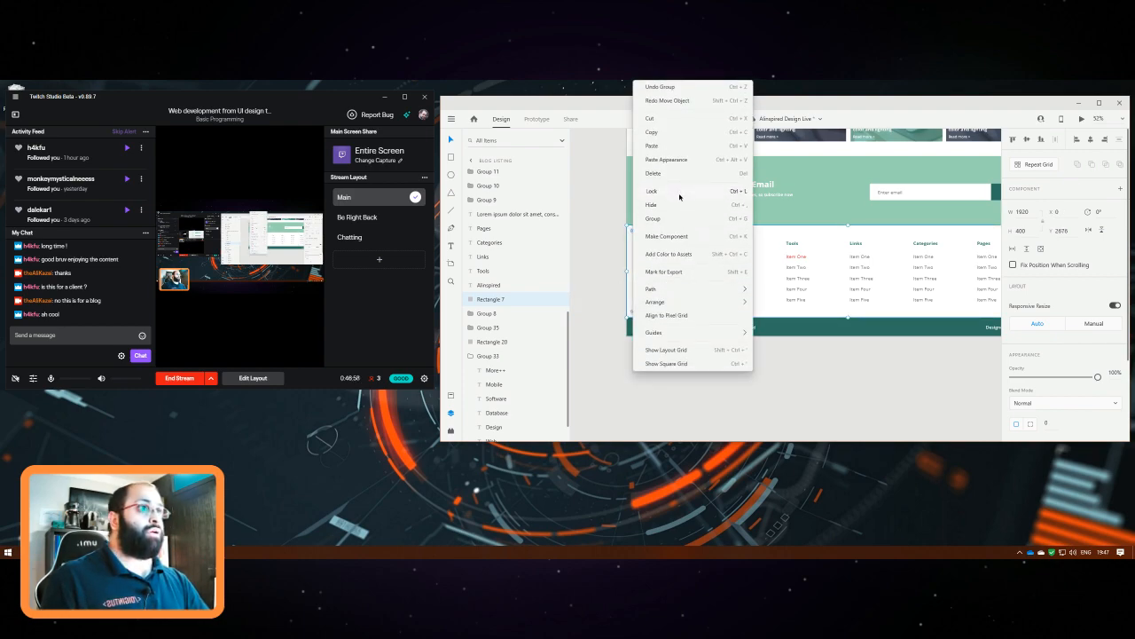
left_click(680, 194)
Delete the six placeholder squares in the Blog Listing footer and put the pasted brand icon group in their place
left_click_drag(664, 308, 747, 293)
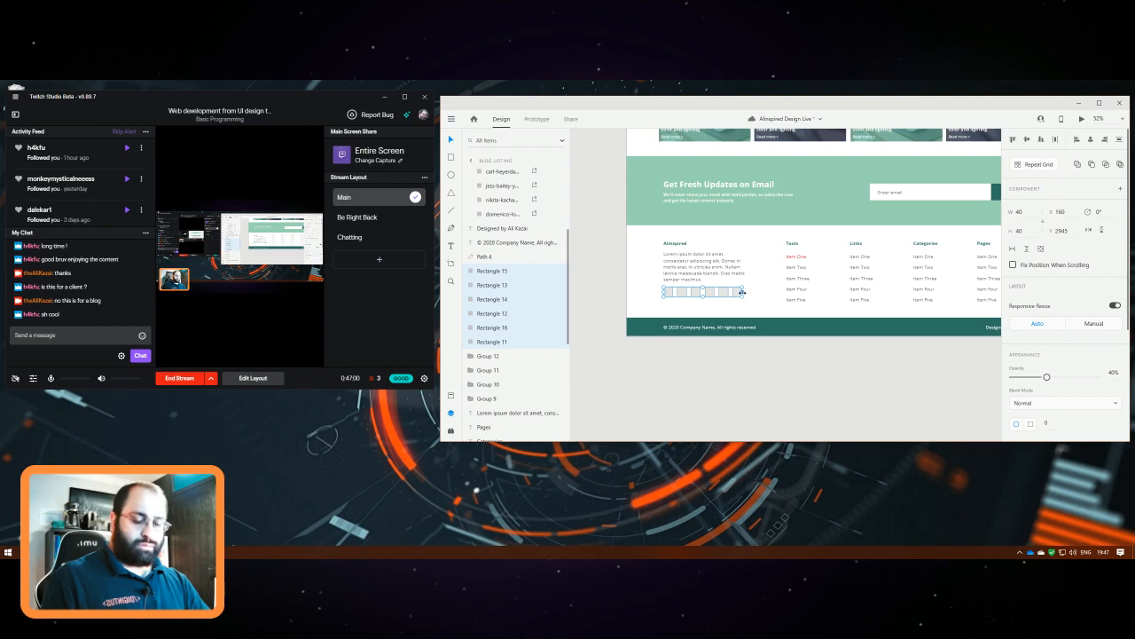
key("Delete")
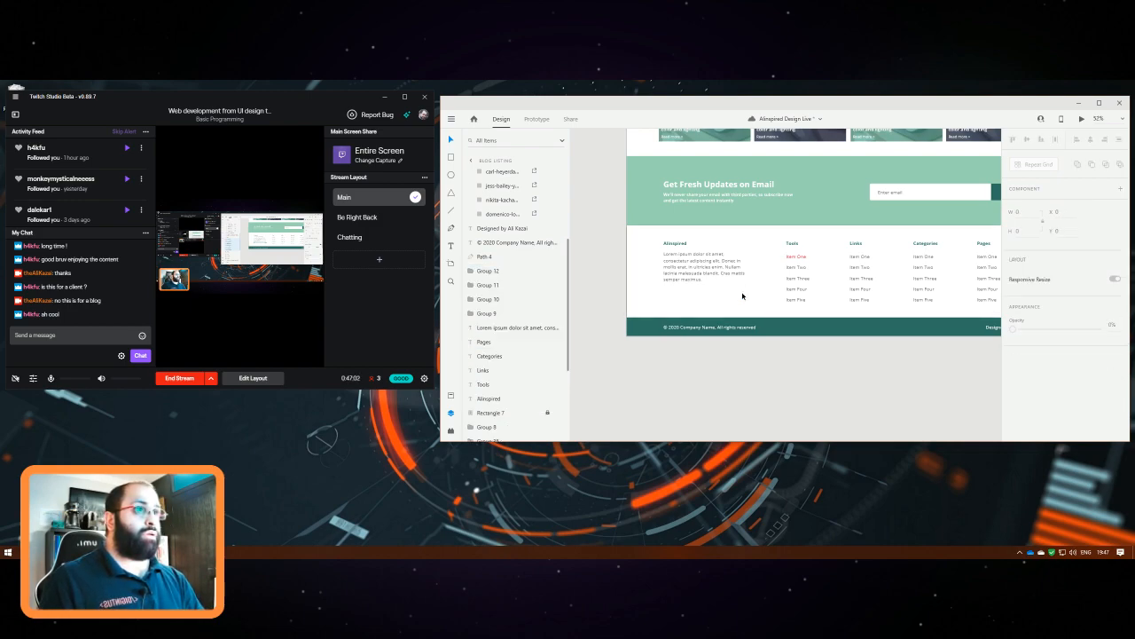
key("ctrl+v")
left_click_drag(822, 235, 715, 292)
key("shift+Right")
key("shift+Right")
left_click(860, 385)
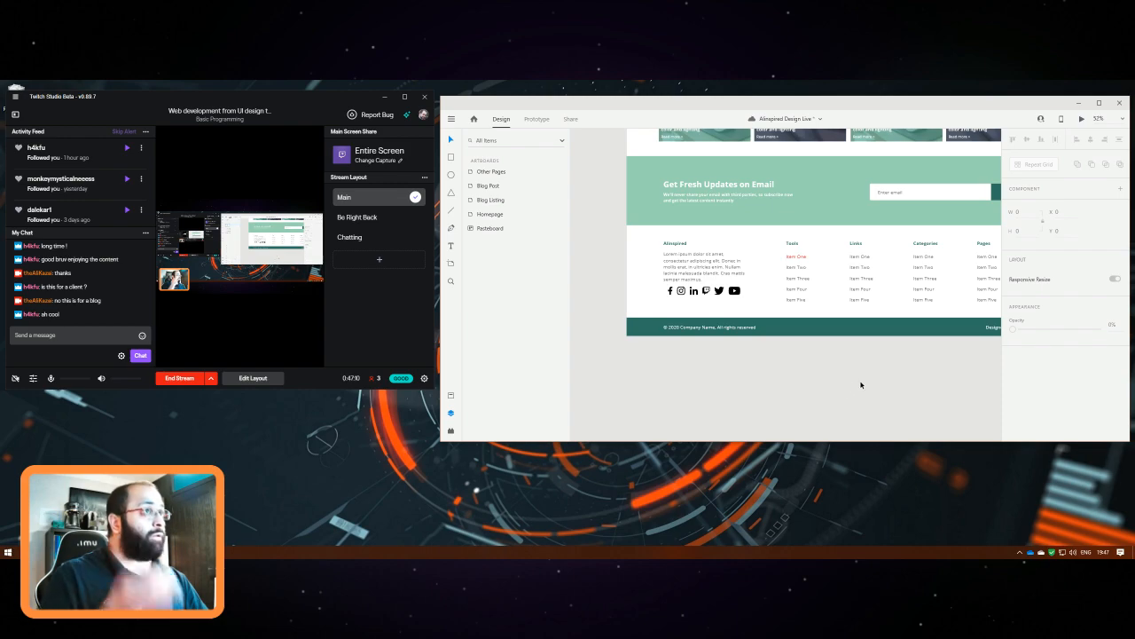
Align the Blog Listing footer's icon group with the description text's left edge at X 160
left_click_drag(738, 294, 732, 293)
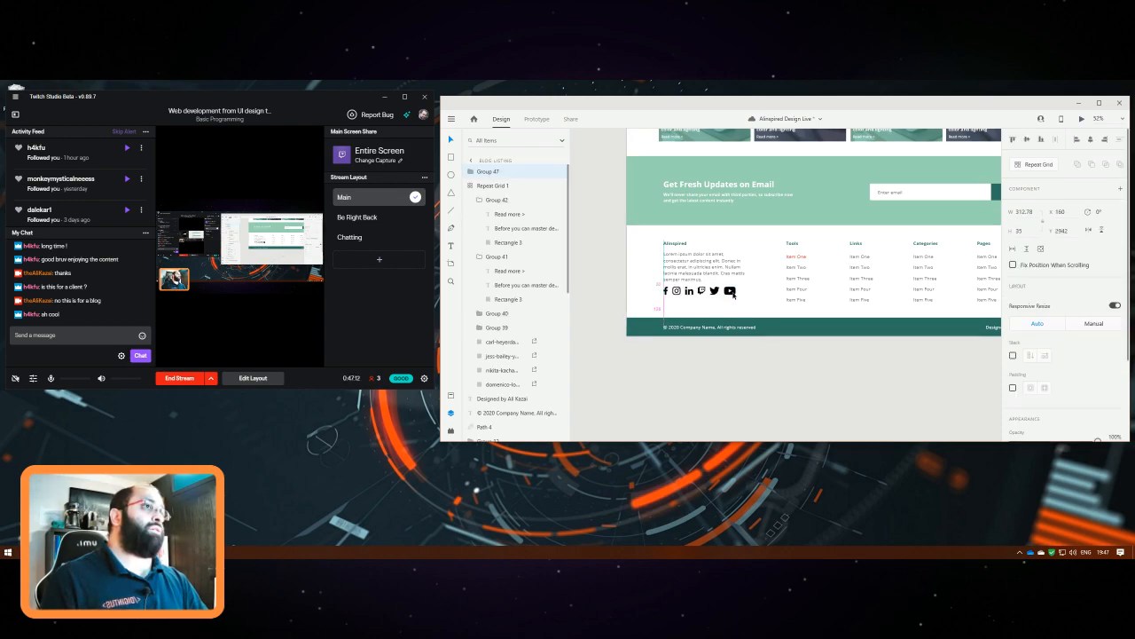
left_click(740, 352)
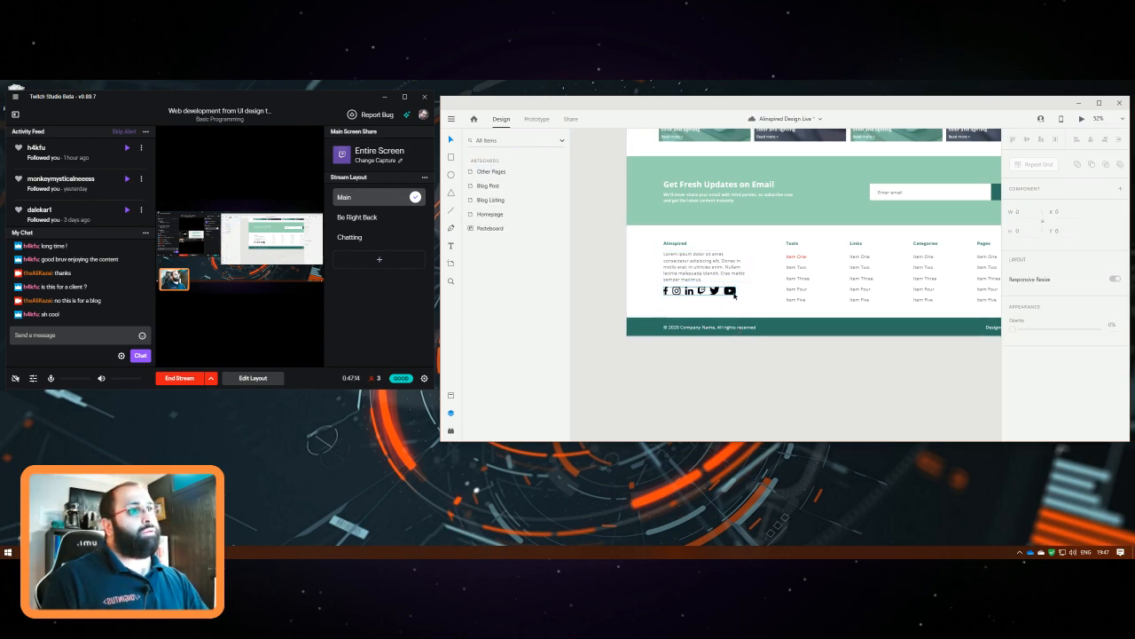
left_click(734, 294)
left_click_drag(735, 291, 724, 299)
left_click(706, 364)
Move the homepage footer's icon group slightly lower to Y 1608, and check the icons in the Blog Listing footer
left_click_drag(669, 257, 860, 320)
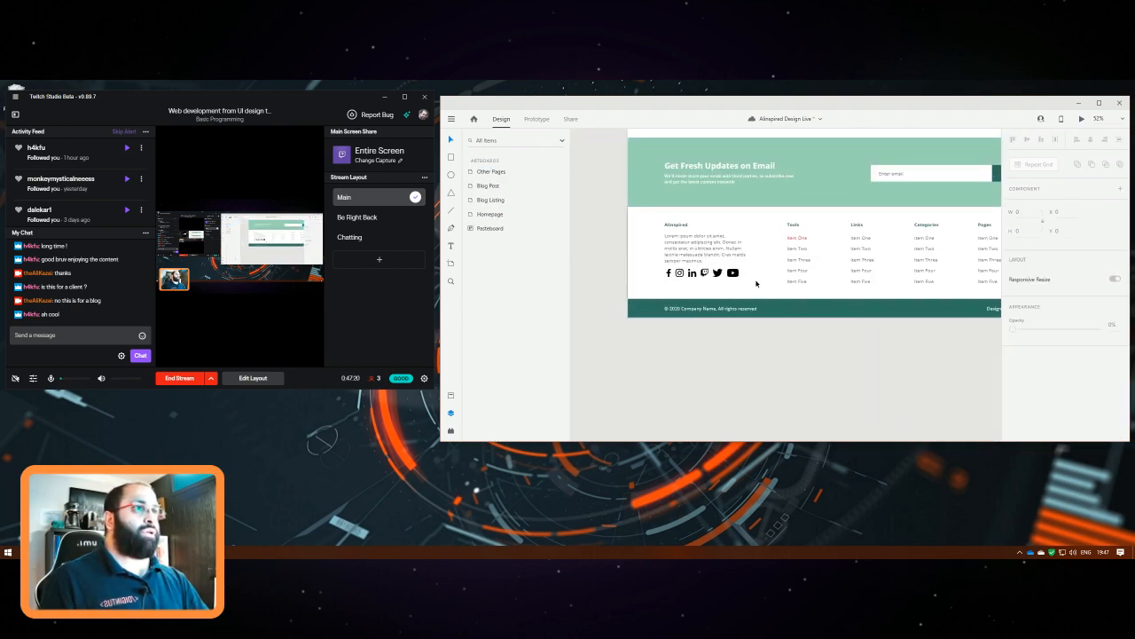
left_click(679, 275)
left_click_drag(680, 275, 674, 280)
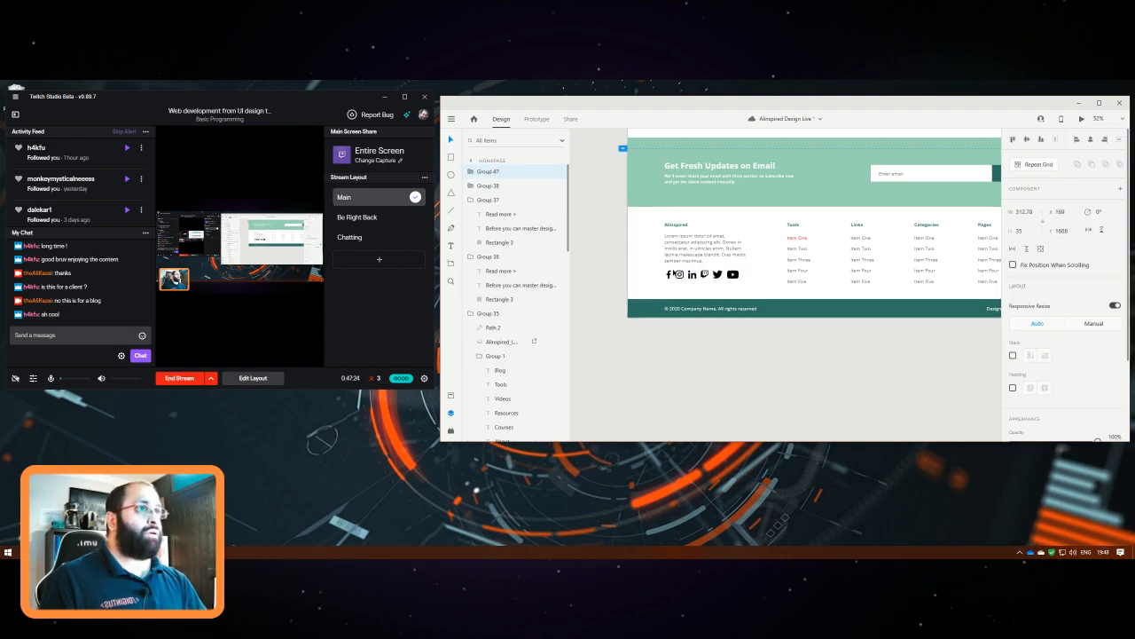
left_click(638, 352)
left_click_drag(576, 210, 534, 270)
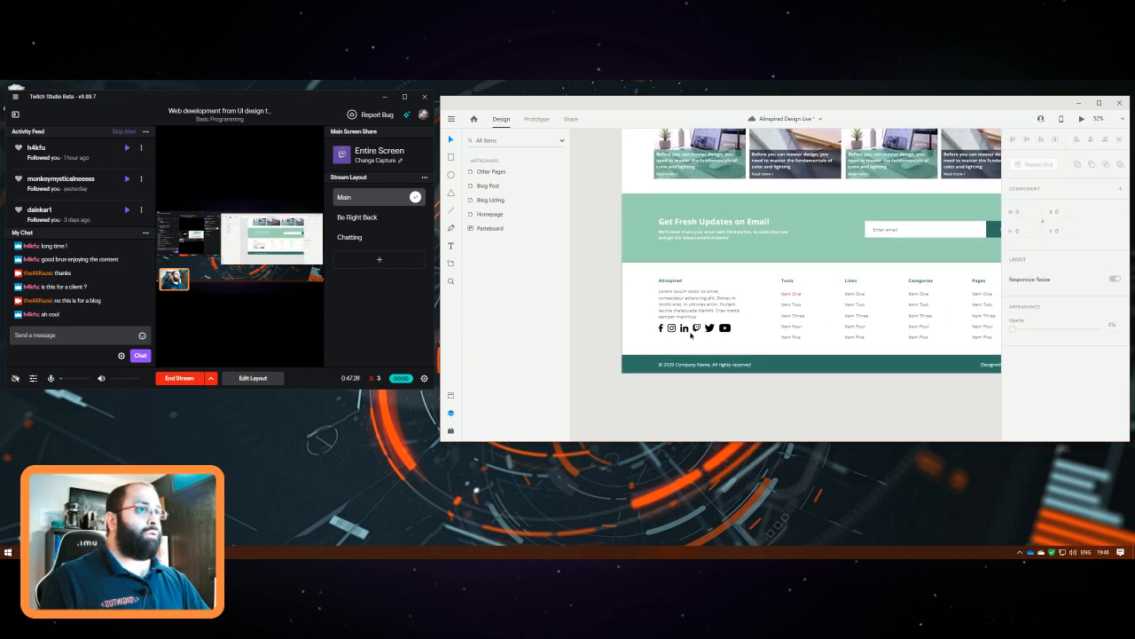
left_click(710, 332)
left_click(850, 400)
Lock the white background rectangle of the Blog Post footer and delete its six placeholder squares
left_click_drag(780, 347, 678, 298)
scroll(679, 298, "down", 10)
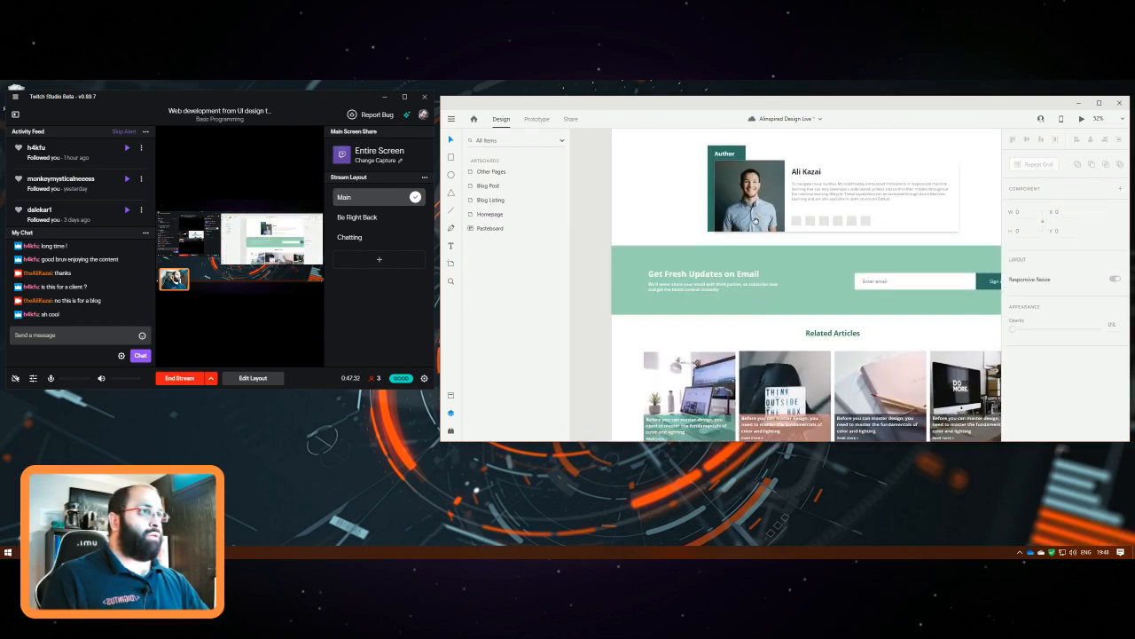
left_click(726, 267)
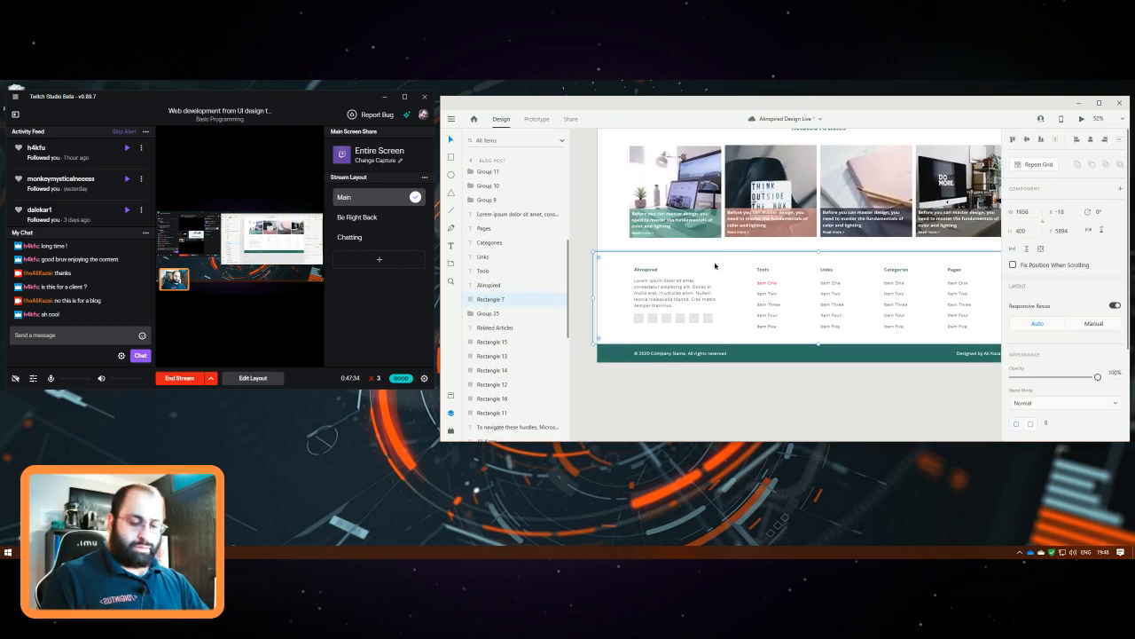
key("ctrl+l")
left_click_drag(726, 336, 628, 310)
key("Delete")
Paste the brand icon group into the Blog Post footer and position it below the description text at X 160, Y 6170
key("ctrl+v")
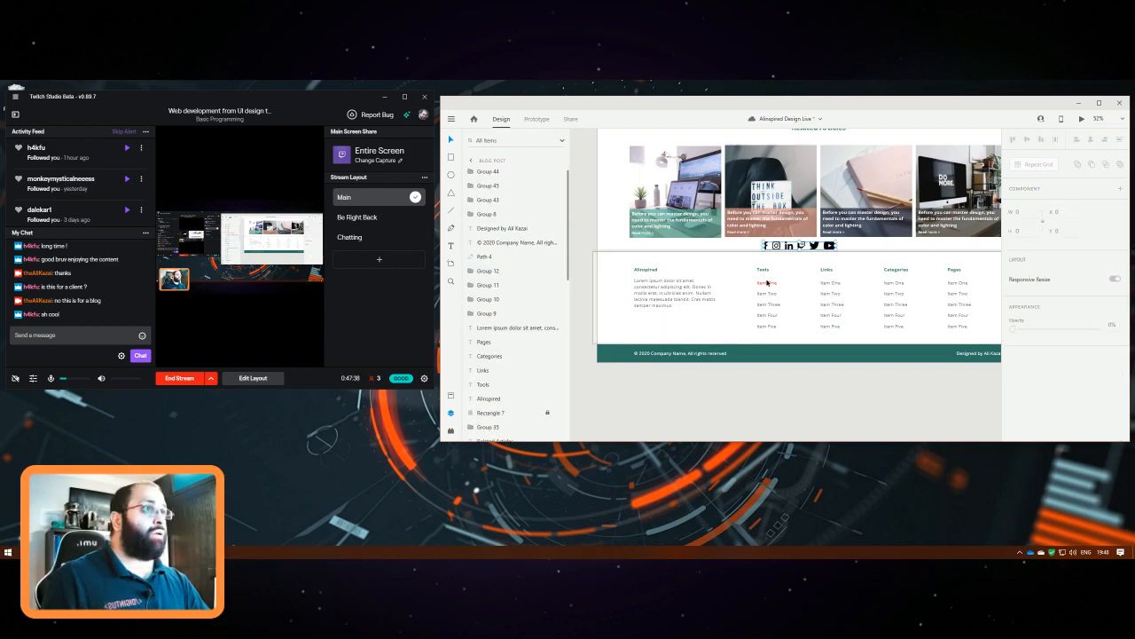
left_click_drag(813, 250, 684, 320)
key("shift+Down")
key("shift+Down")
key("shift+Down")
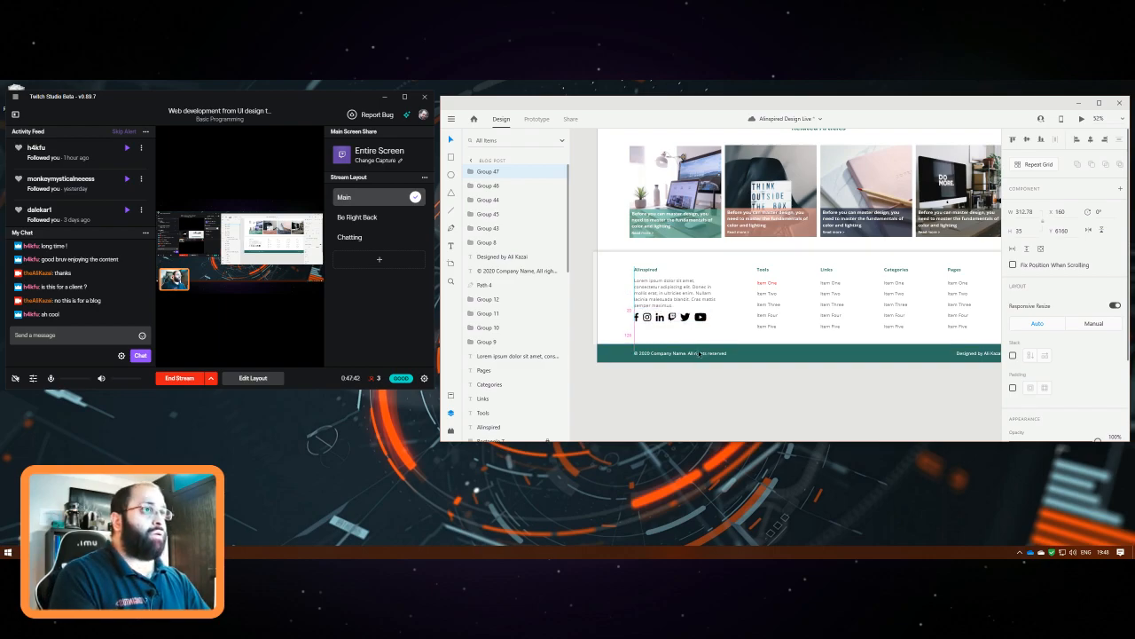
Paste the brand icon group into the Blog Post's author card, placing it right beside the row of placeholder squares
scroll(834, 204, "up", 5)
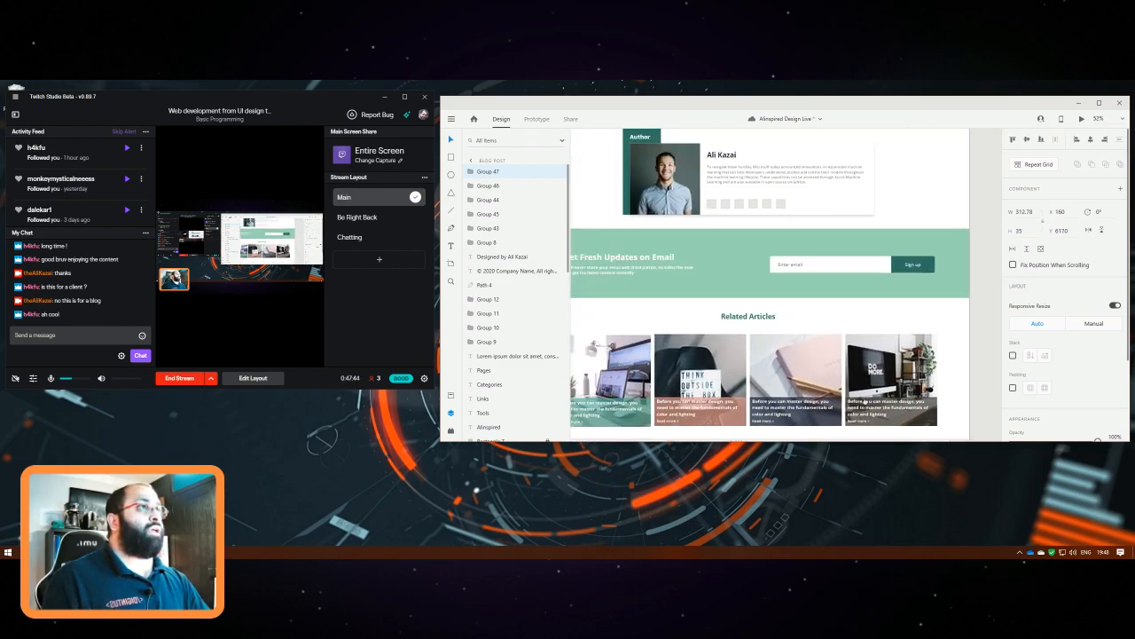
scroll(767, 228, "up", 5)
left_click(841, 245)
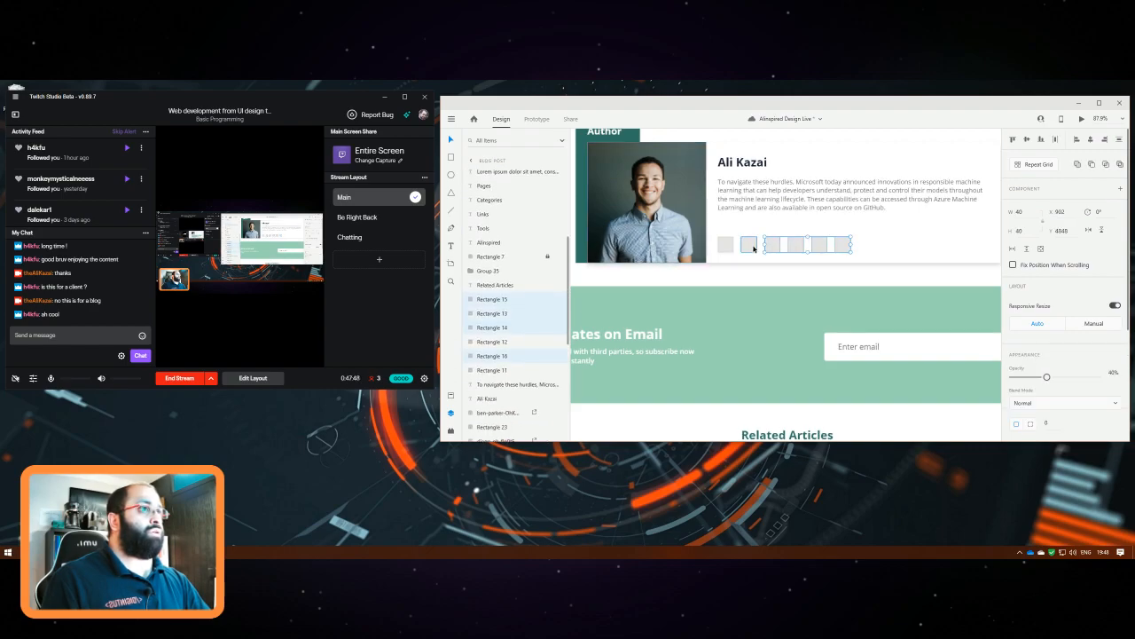
key("ctrl+v")
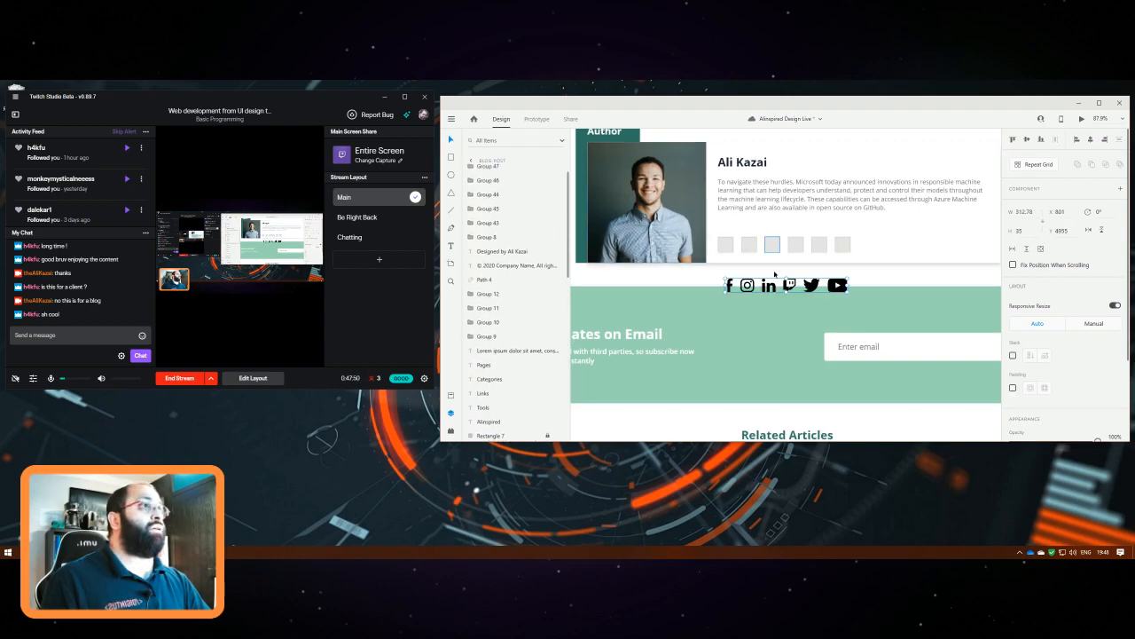
left_click_drag(767, 290, 894, 251)
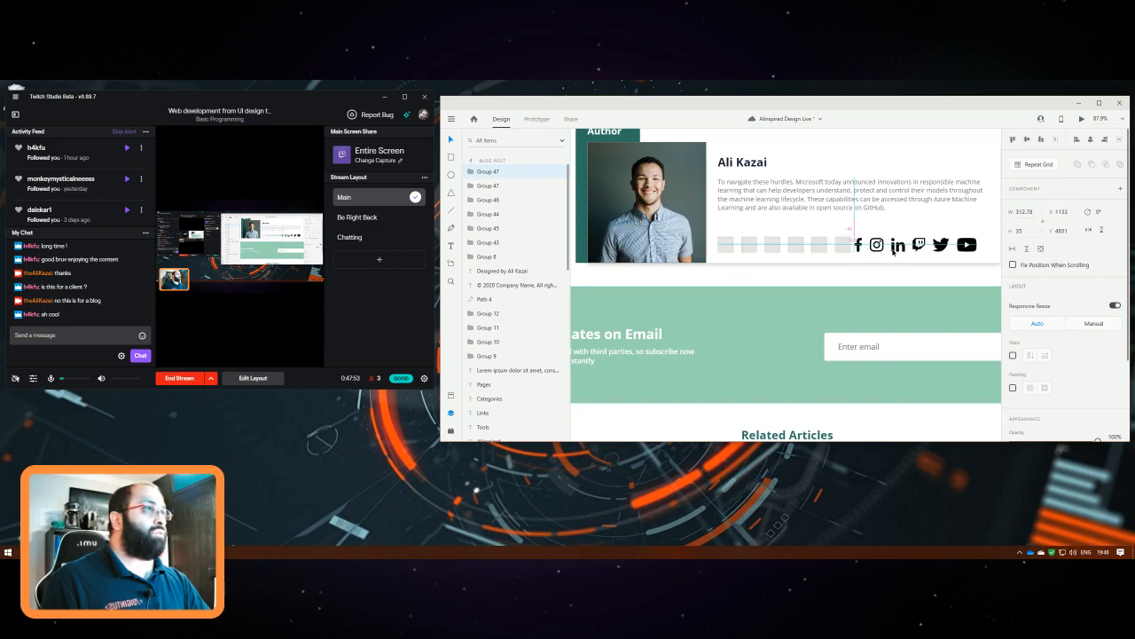
Delete the author card's six placeholder squares and move the icon group into their place at X 762, Y 4851
left_click(839, 244)
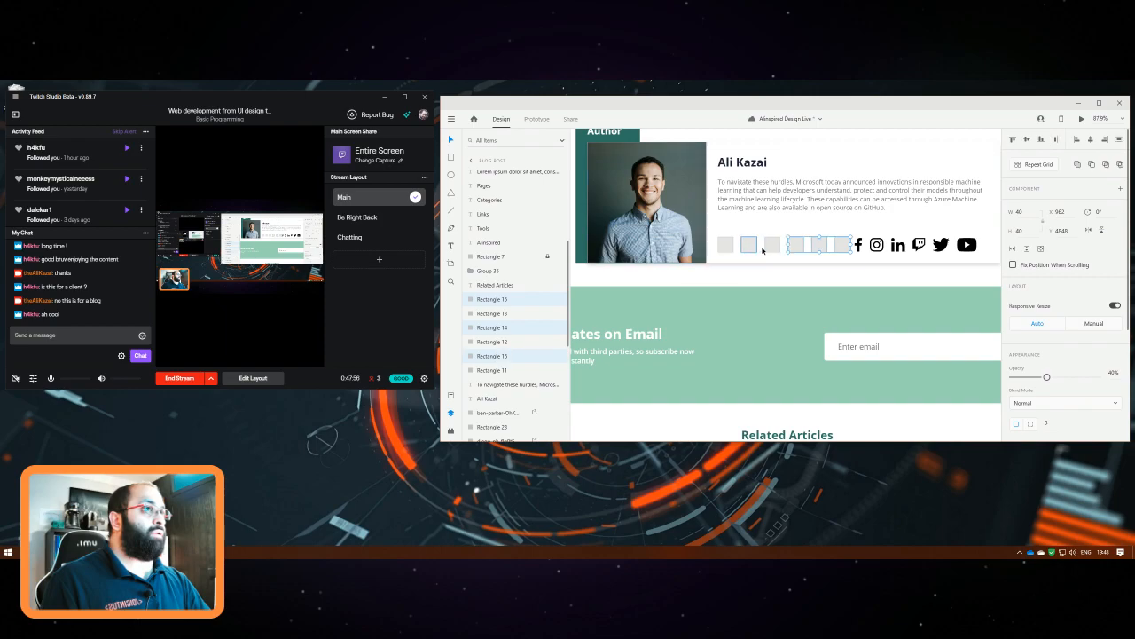
left_click(729, 251, "shift")
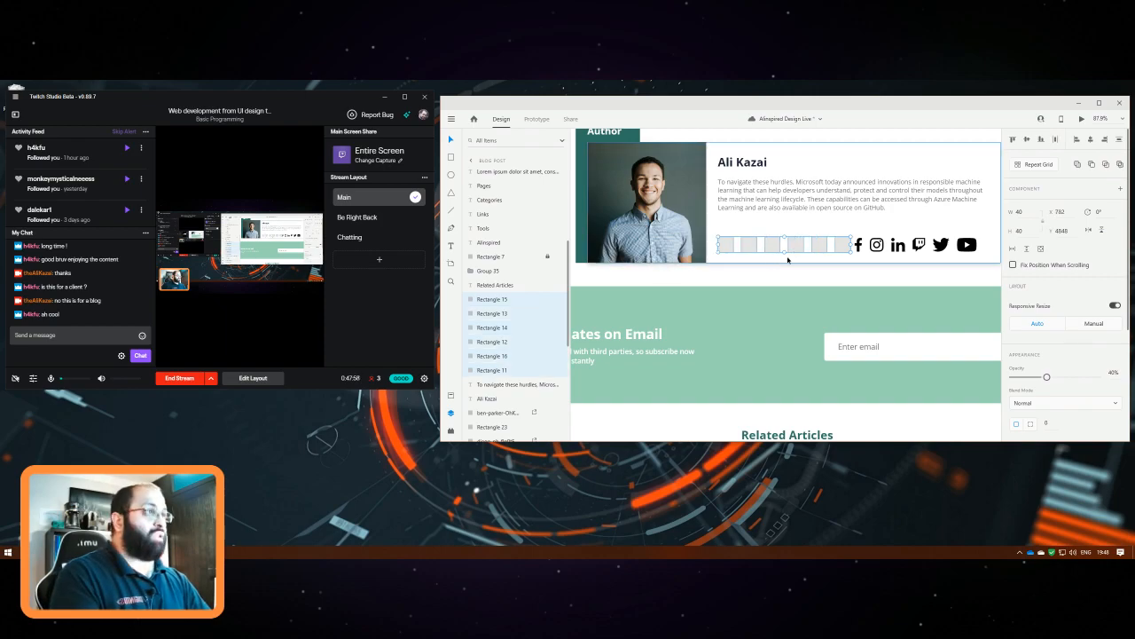
key("Delete")
left_click_drag(886, 242, 767, 247)
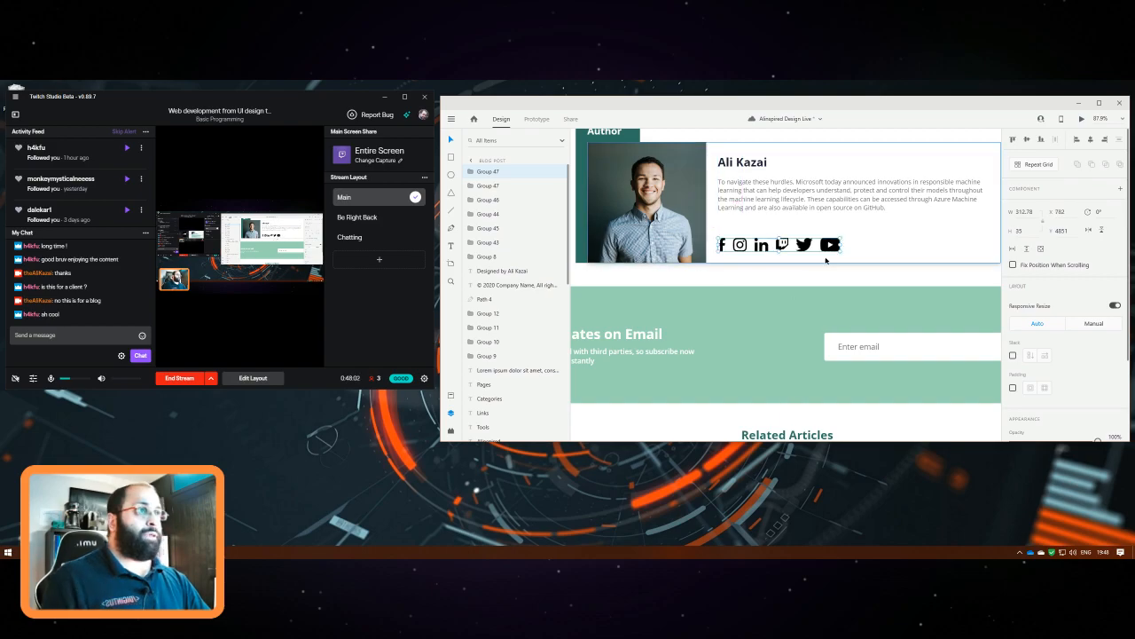
Undo the accidental move of the Other Pages footer's white background rectangle and lock it
scroll(828, 261, "down", 6)
left_click(972, 375)
left_click_drag(972, 375, 840, 325)
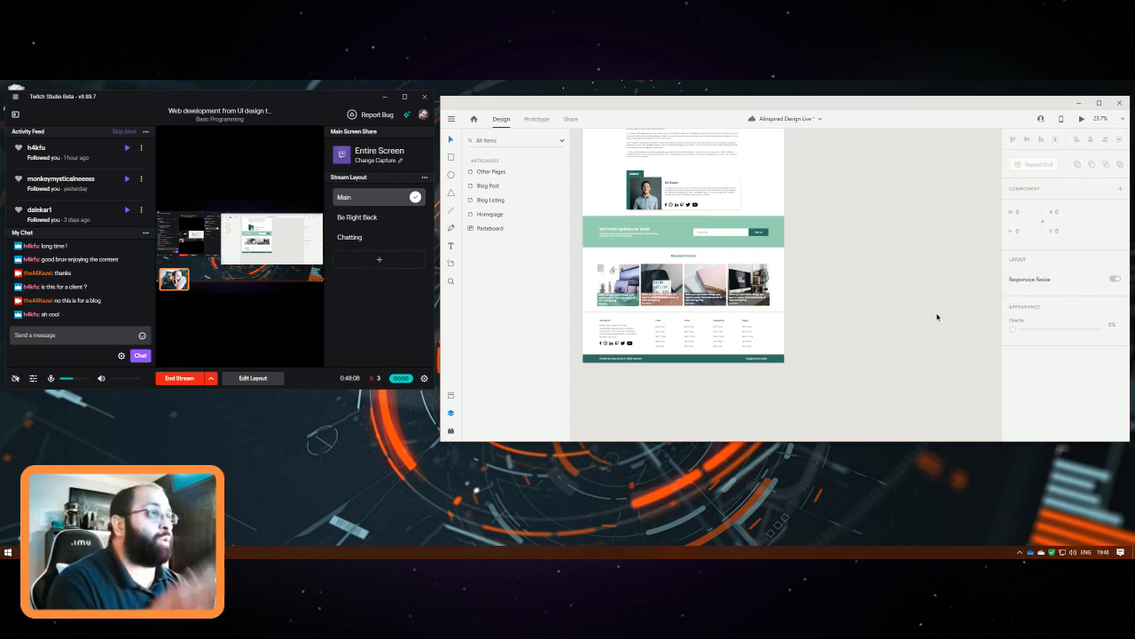
left_click_drag(939, 219, 894, 287)
scroll(738, 304, "up", 6)
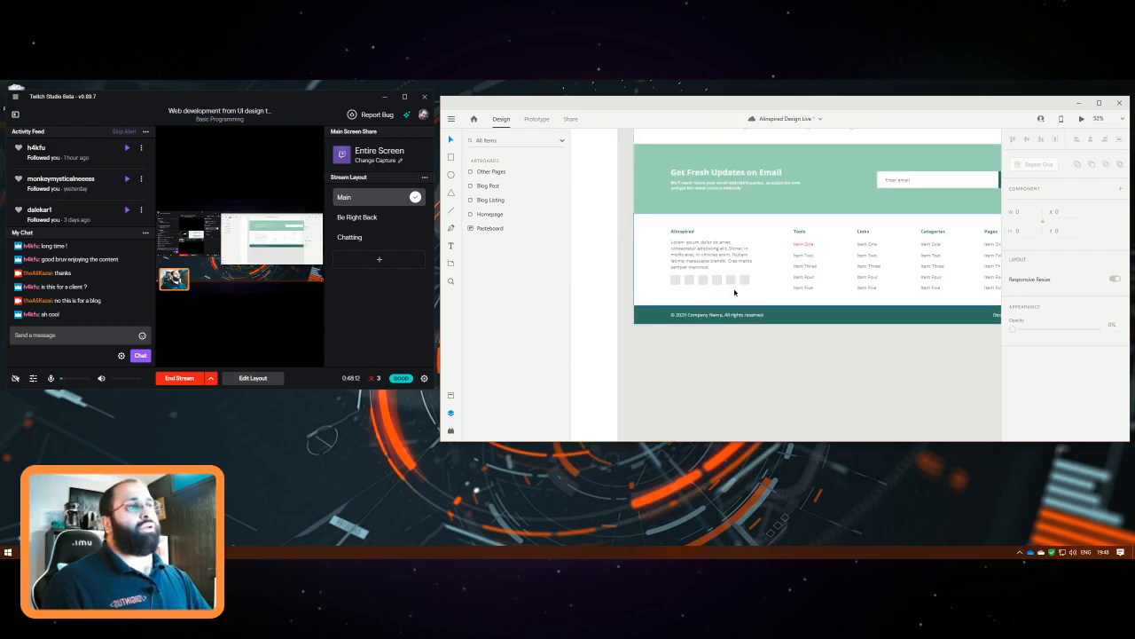
left_click(741, 303)
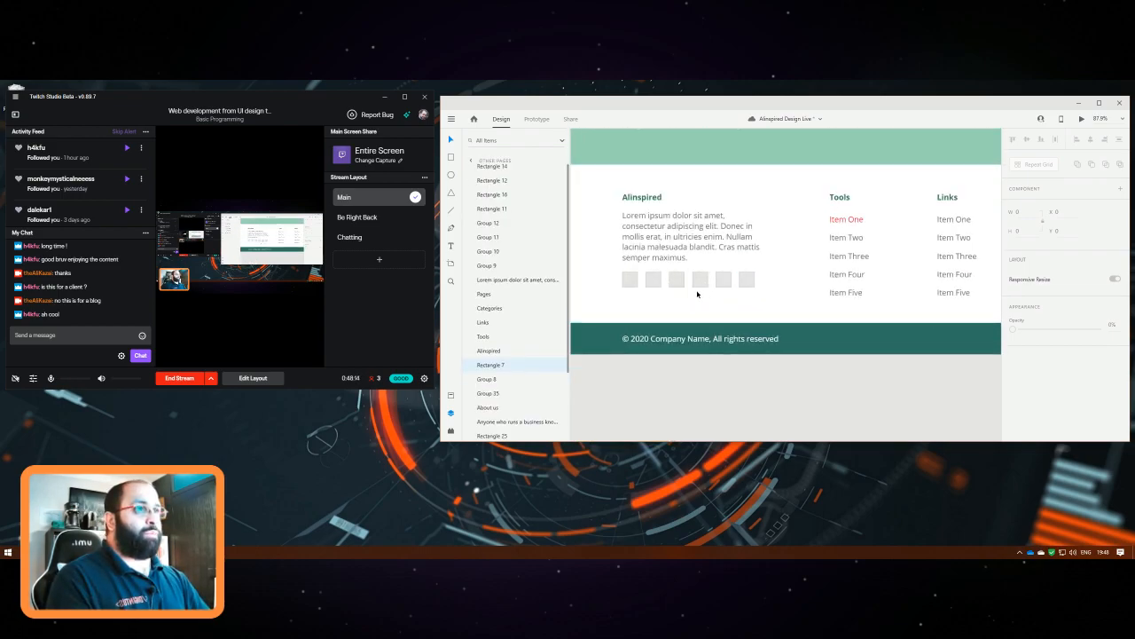
key("ctrl+z")
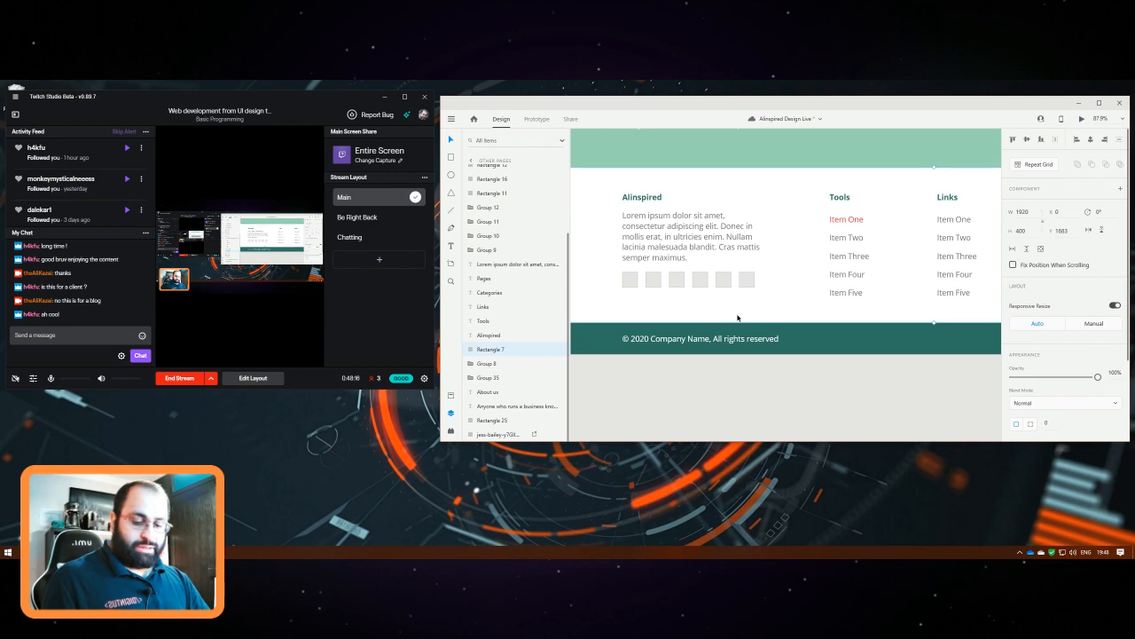
key("ctrl+l")
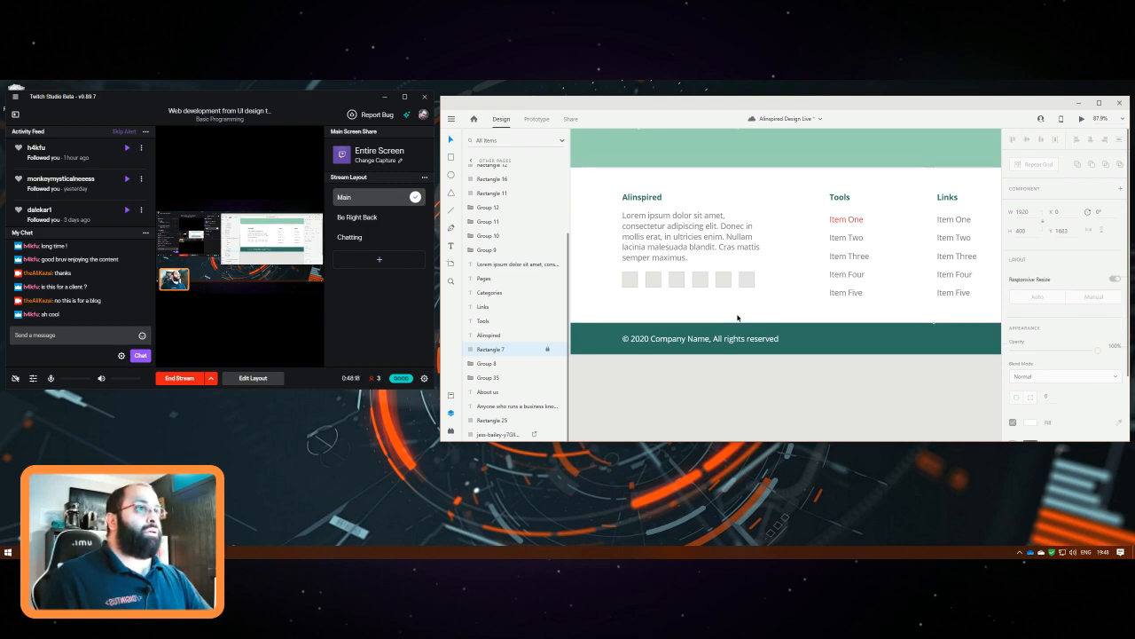
Replace the six placeholder squares in the Other Pages footer with the pasted icon group, aligned under the description text's left edge
scroll(819, 311, "up", 1)
left_click_drag(761, 312, 620, 289)
key("Delete")
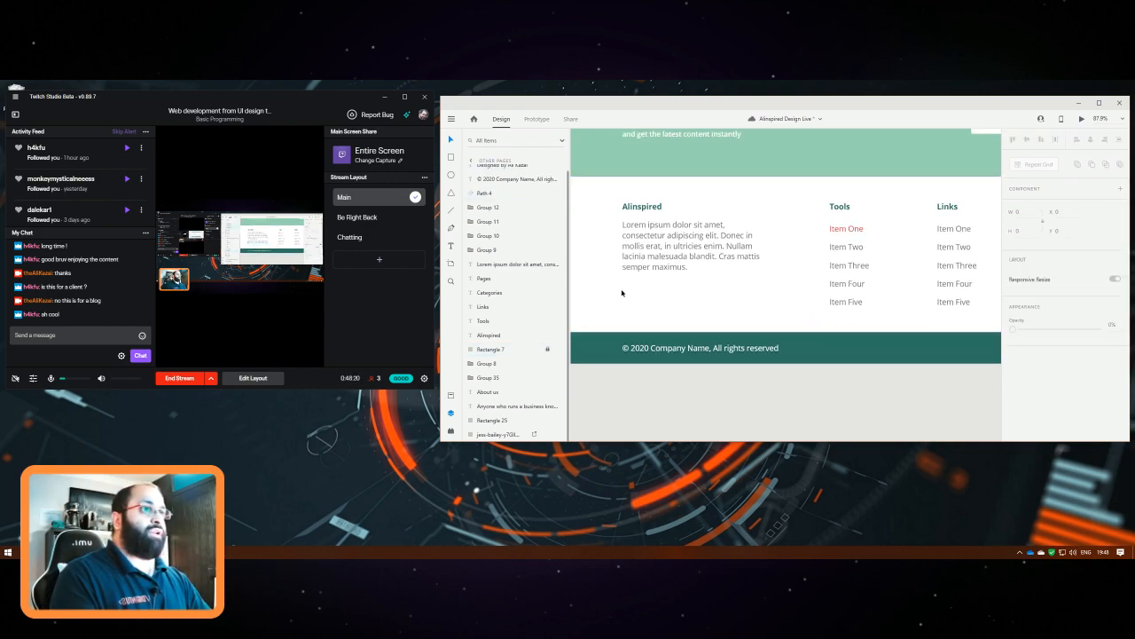
key("ctrl+v")
left_click_drag(734, 163, 734, 291)
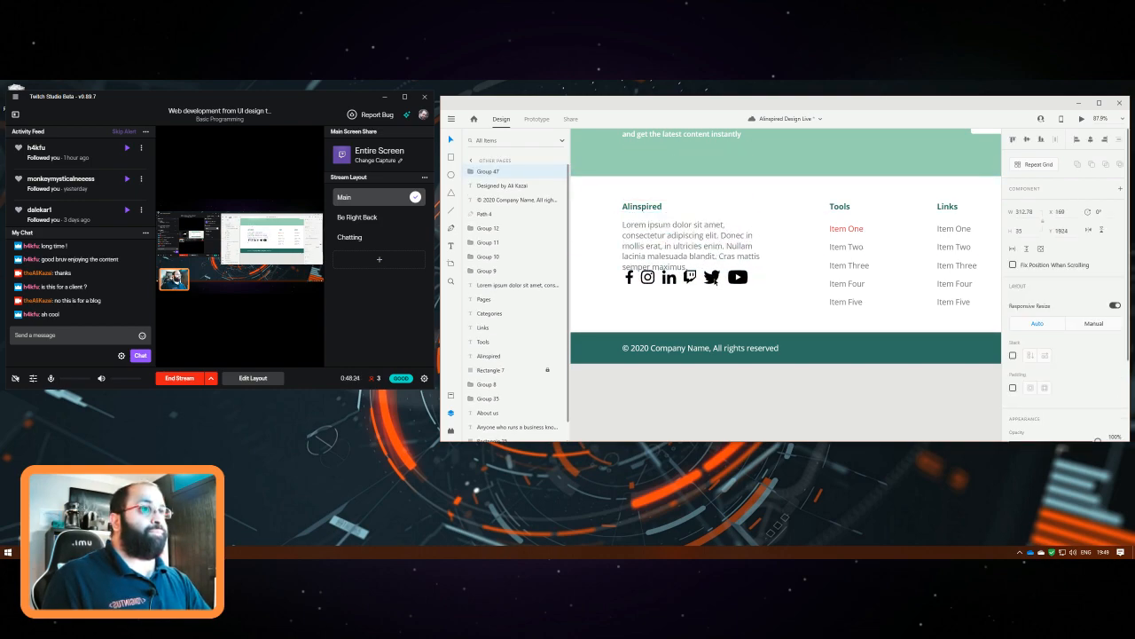
key("shift+Left")
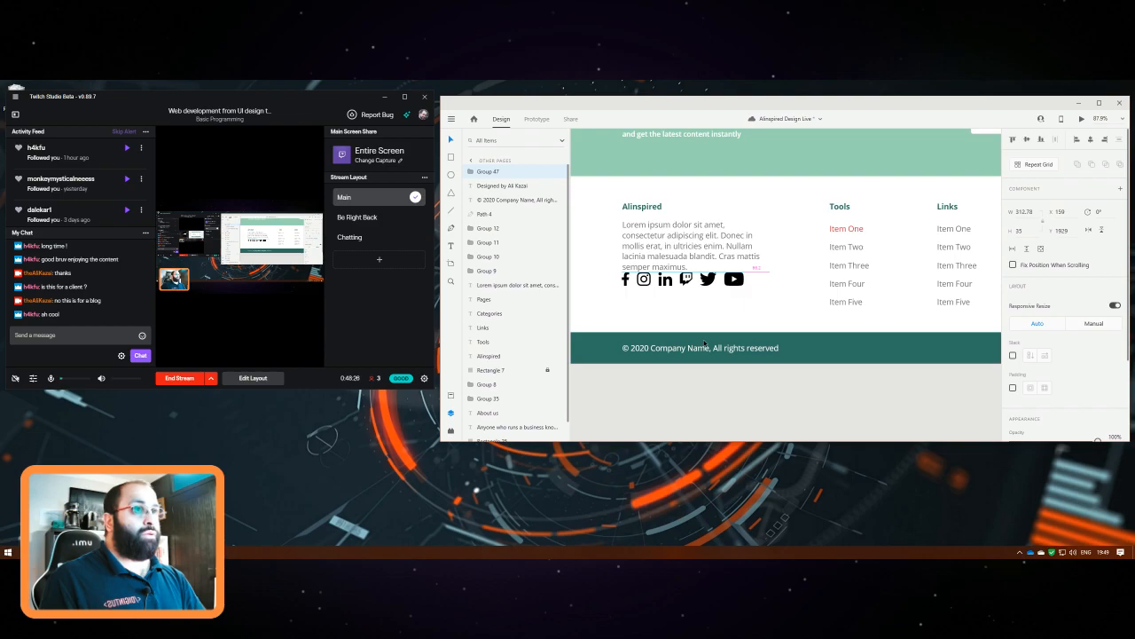
key("shift+Down")
key("shift+Down")
key("shift+Down")
Review all four artboards together, checking the overall layout and the icon rows in their footers
scroll(851, 270, "down", 8)
left_click(884, 339)
left_click_drag(896, 357, 970, 367)
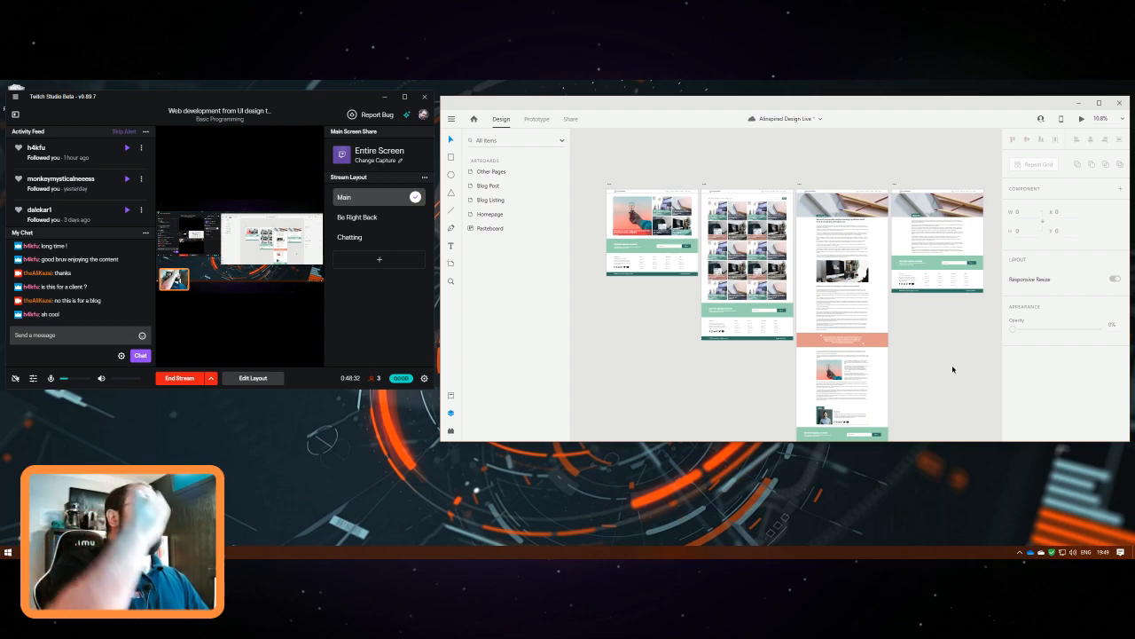
scroll(949, 350, "down", 1)
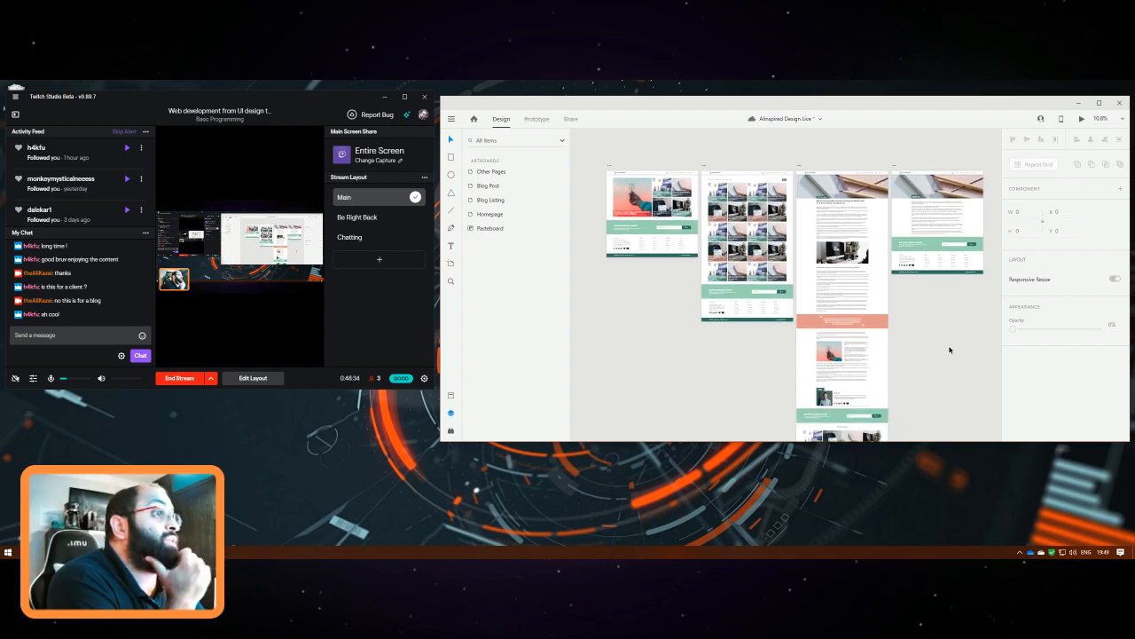
scroll(949, 350, "down", 1)
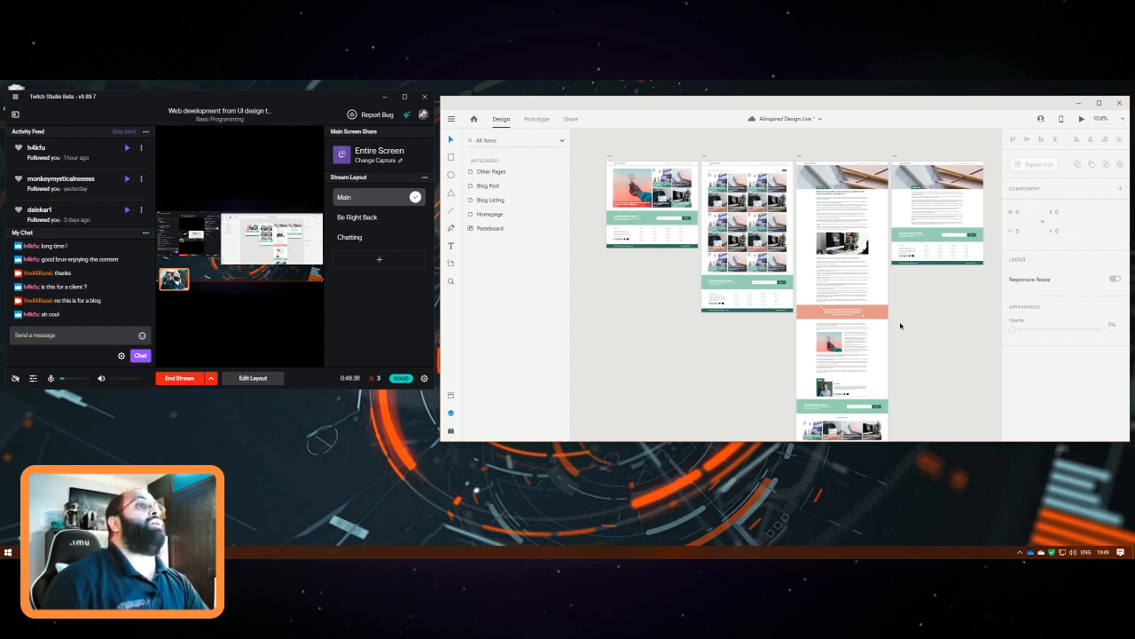
scroll(927, 317, "up", 2)
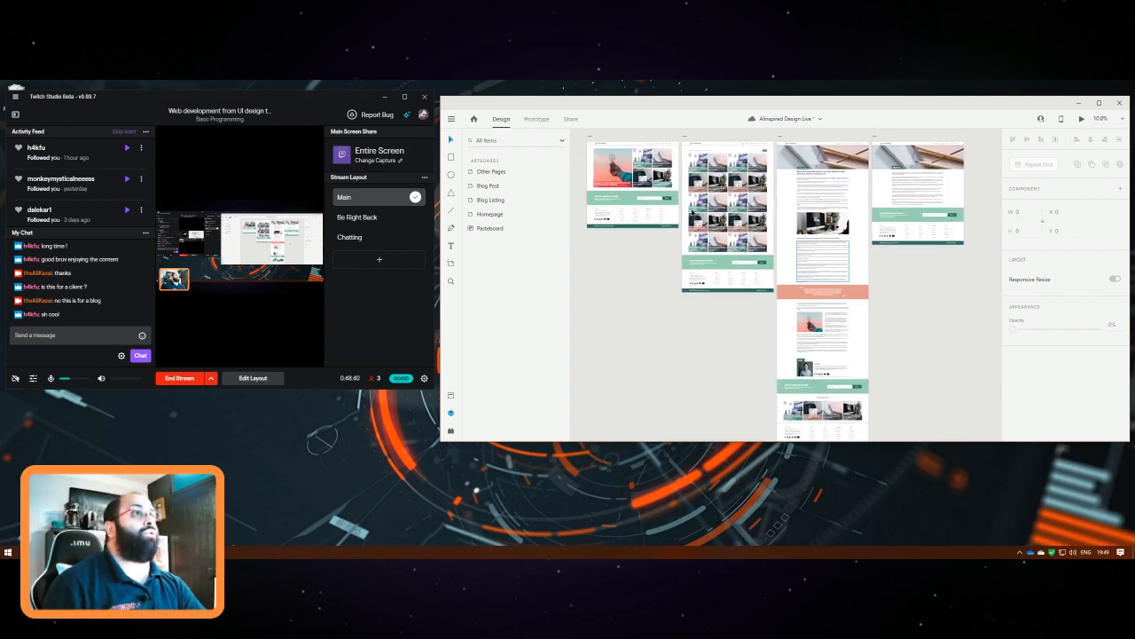
scroll(688, 285, "up", 1)
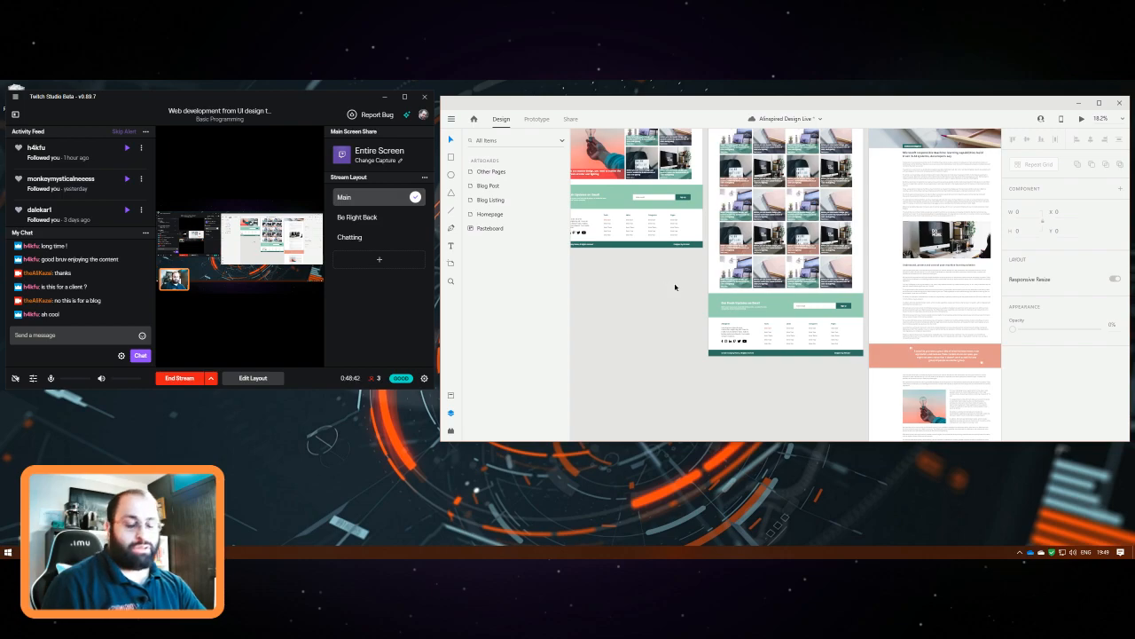
Preview the Homepage artboard and check it from the header and article tiles down to the footer's social icons
left_click_drag(689, 311, 759, 364)
left_click(633, 150)
left_click(539, 119)
left_click_drag(945, 347, 888, 407)
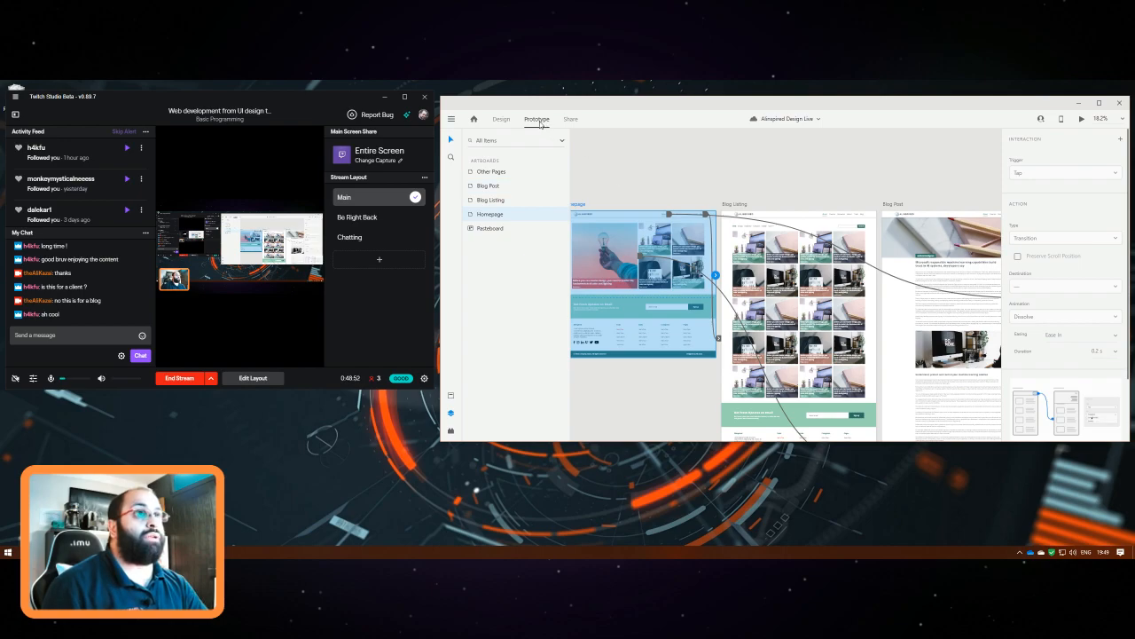
left_click(502, 119)
left_click(1082, 119)
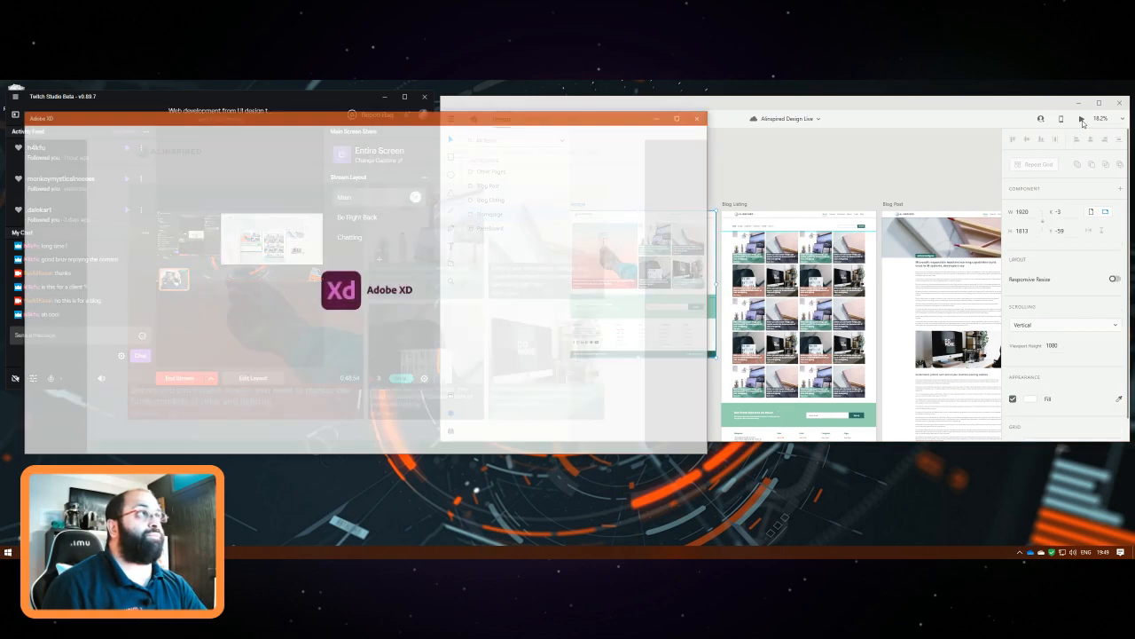
left_click_drag(515, 107, 823, 104)
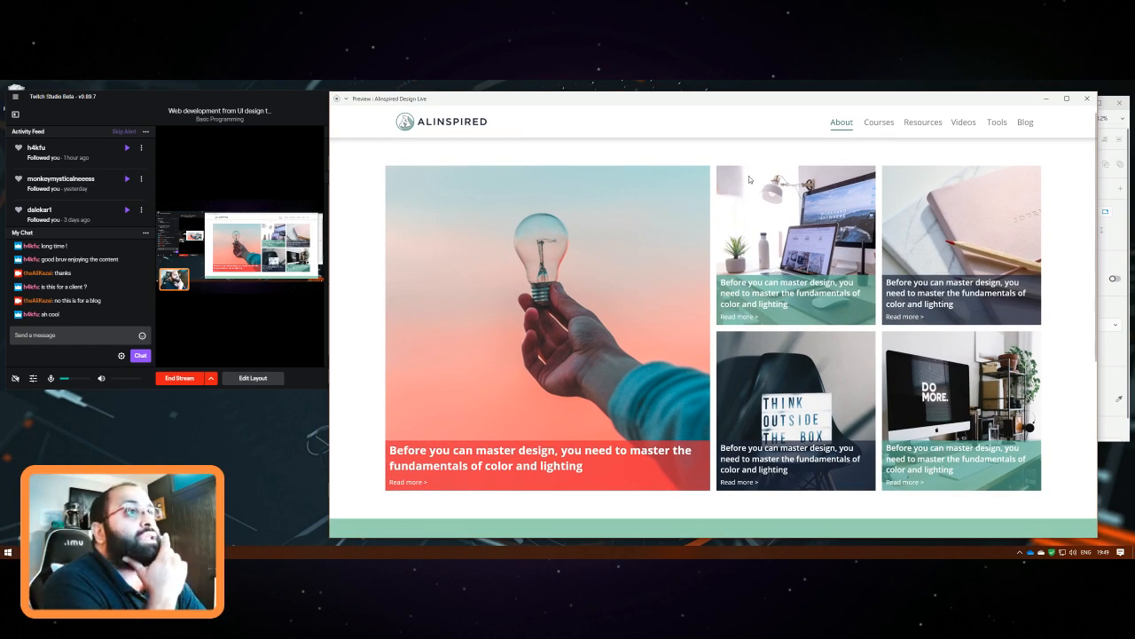
scroll(721, 290, "down", 3)
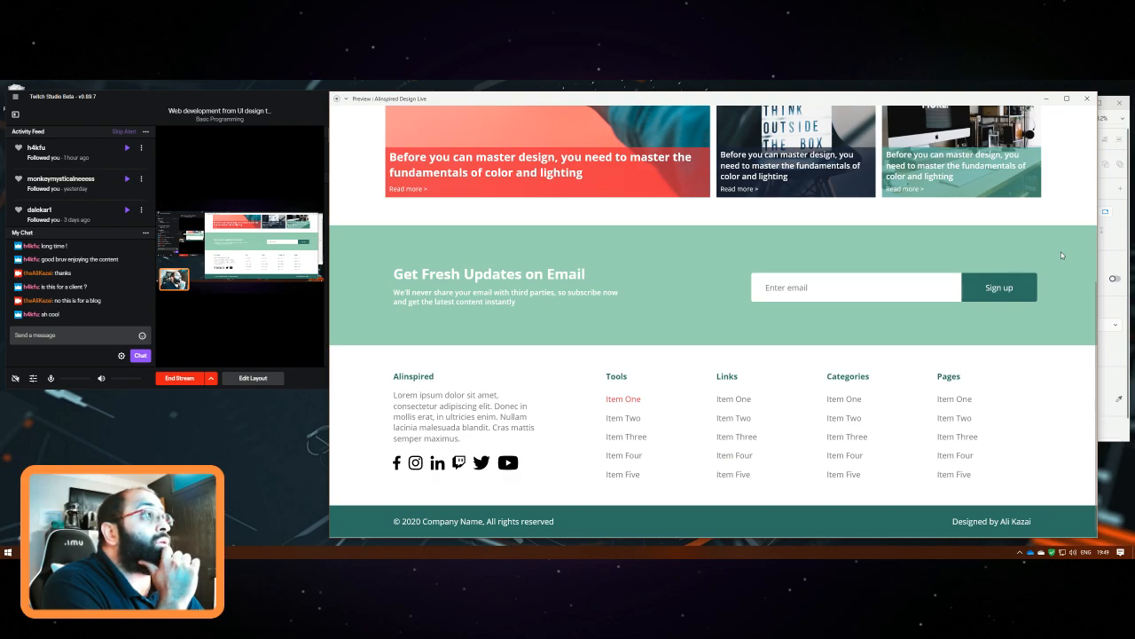
scroll(1061, 253, "up", 3)
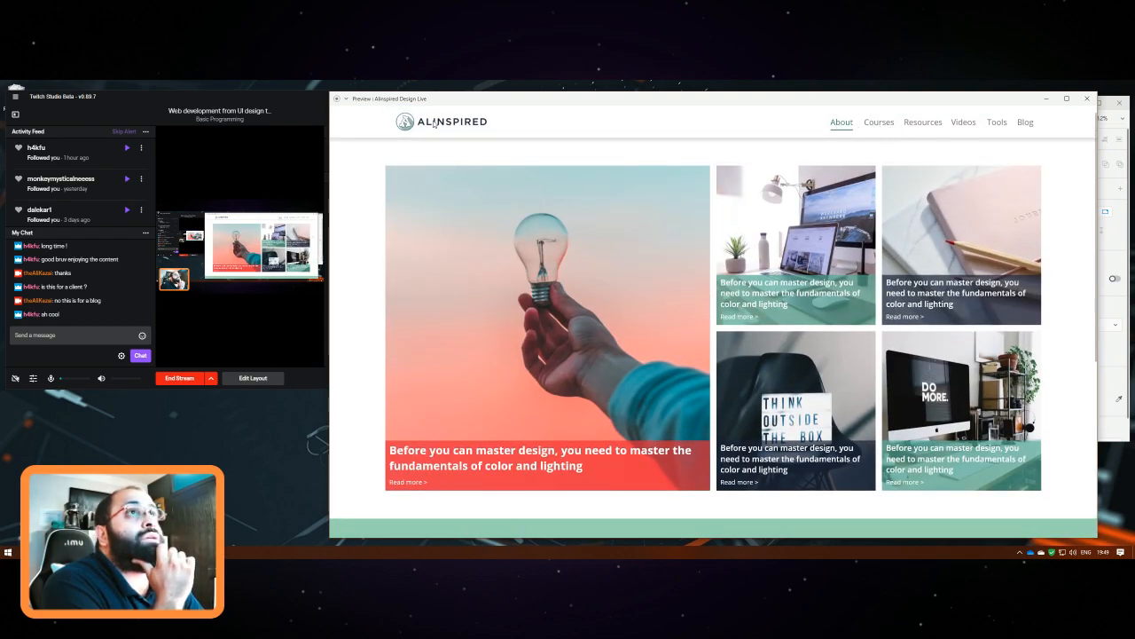
Test the About link in the preview, look through the About us page to its footer, and close the preview
left_click(838, 124)
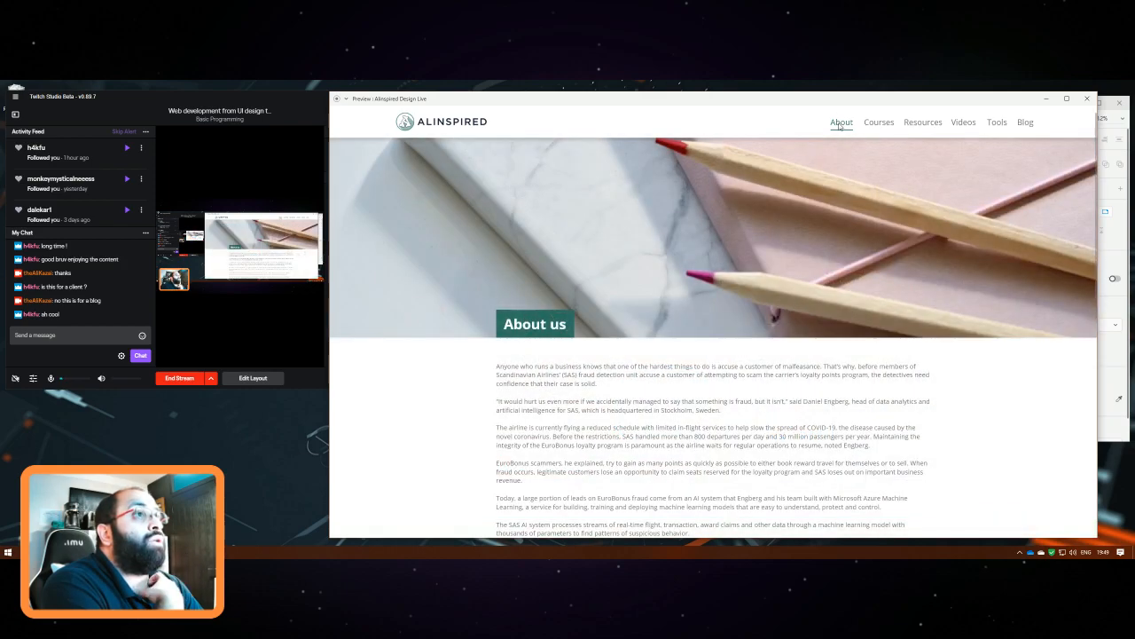
scroll(857, 250, "down", 5)
scroll(857, 247, "down", 1)
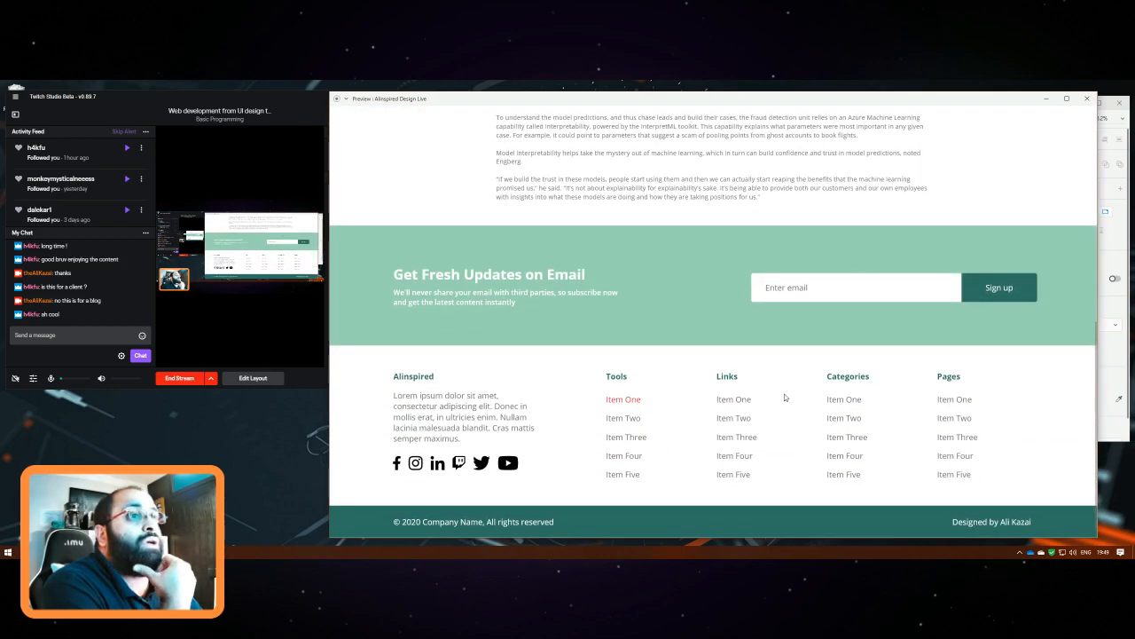
scroll(796, 346, "up", 6)
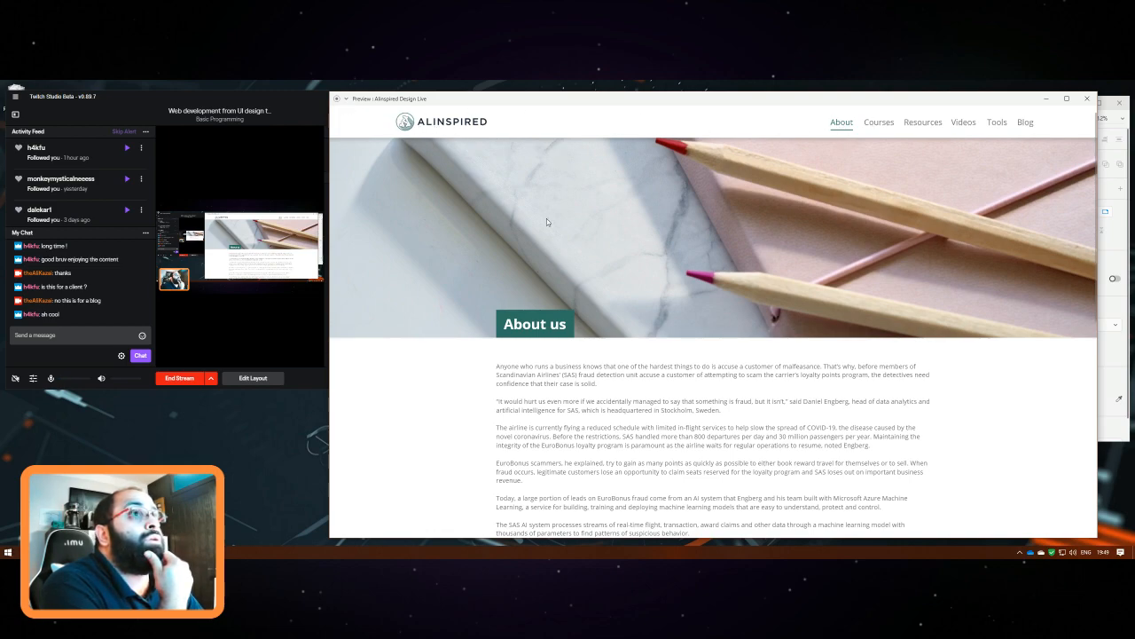
left_click(1085, 99)
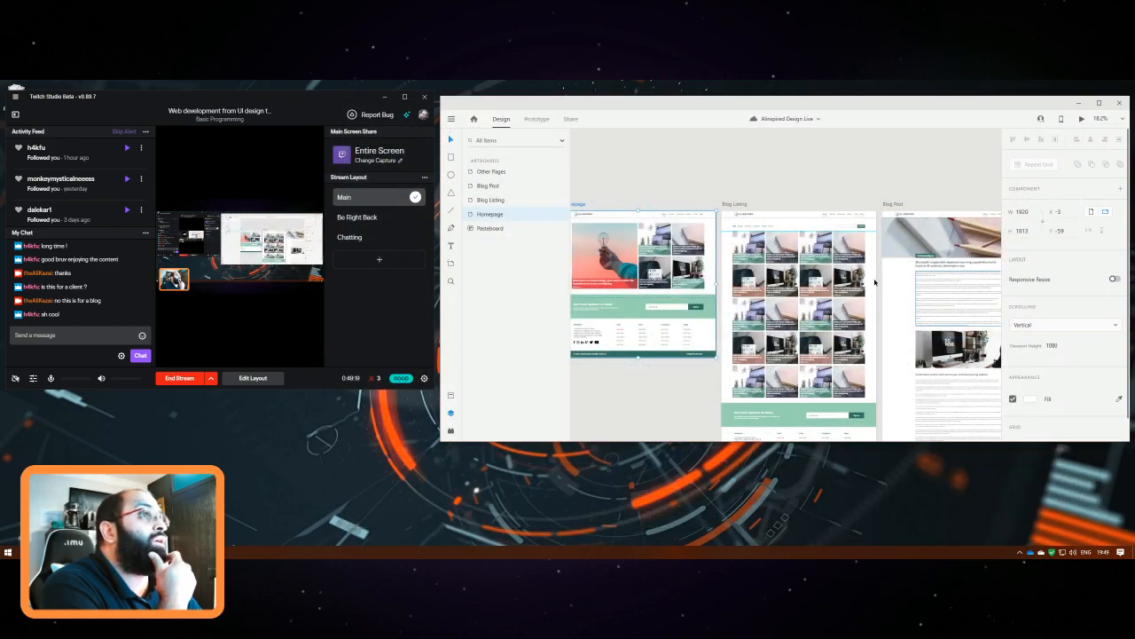
Preview the Homepage again, follow the Blog link, look through the article listing, and close the preview
left_click(1082, 119)
left_click_drag(617, 105, 925, 112)
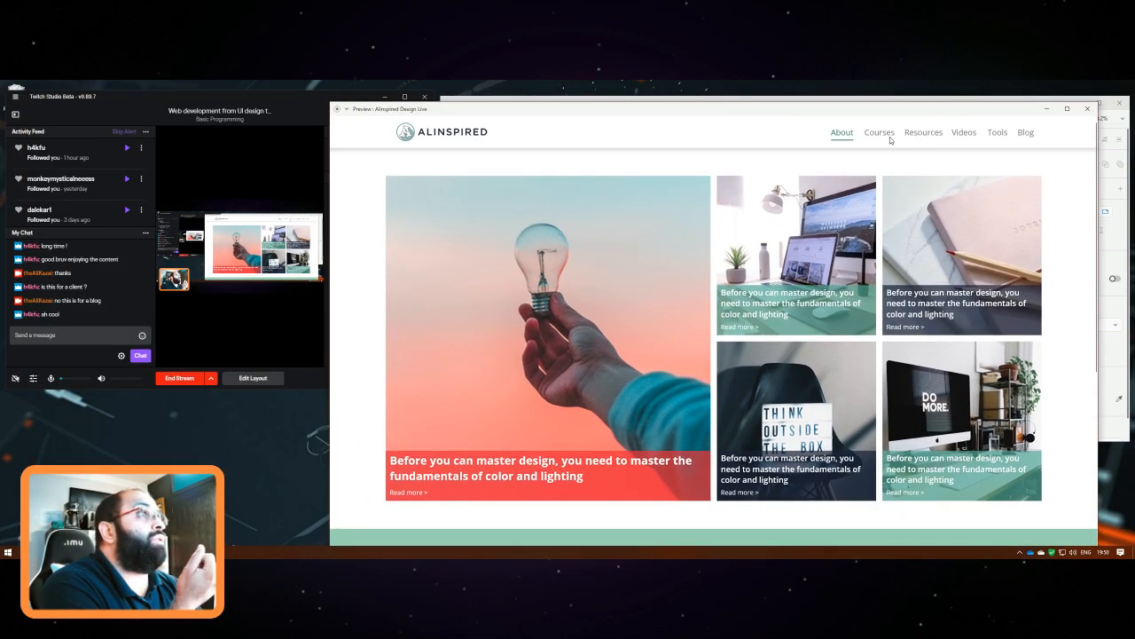
left_click(1027, 133)
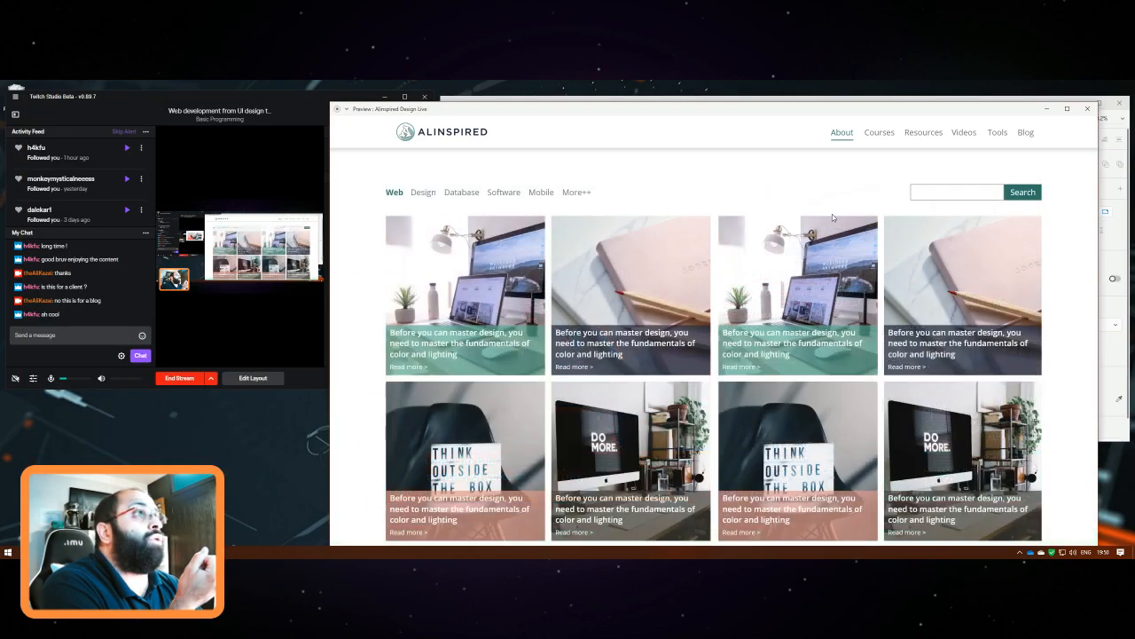
scroll(833, 211, "down", 5)
scroll(857, 232, "down", 2)
scroll(674, 266, "up", 10)
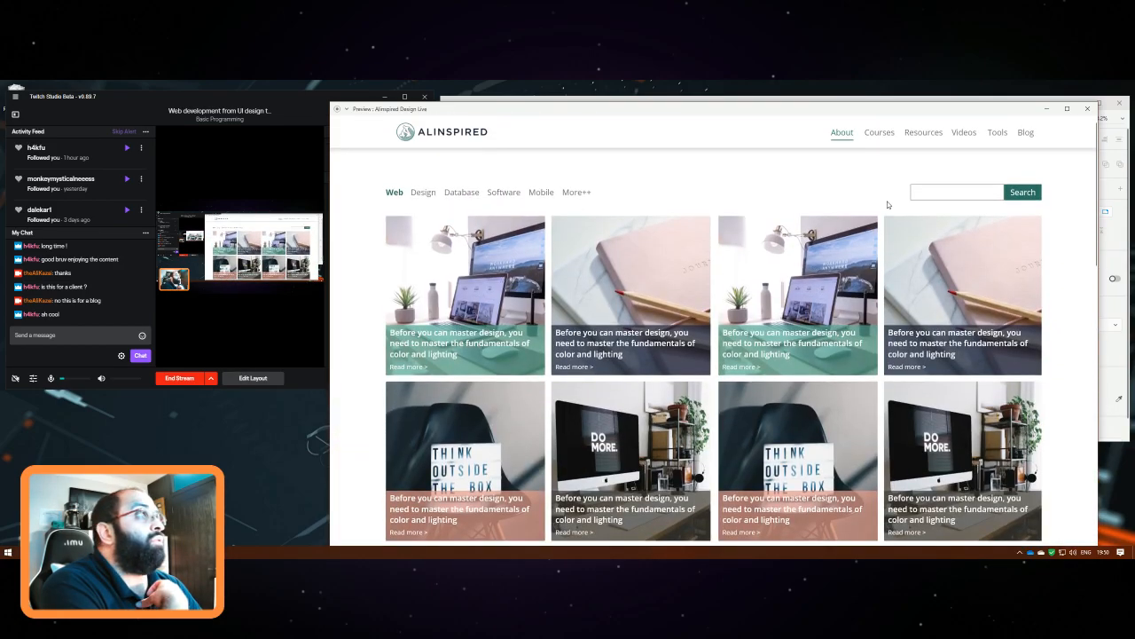
left_click(1086, 108)
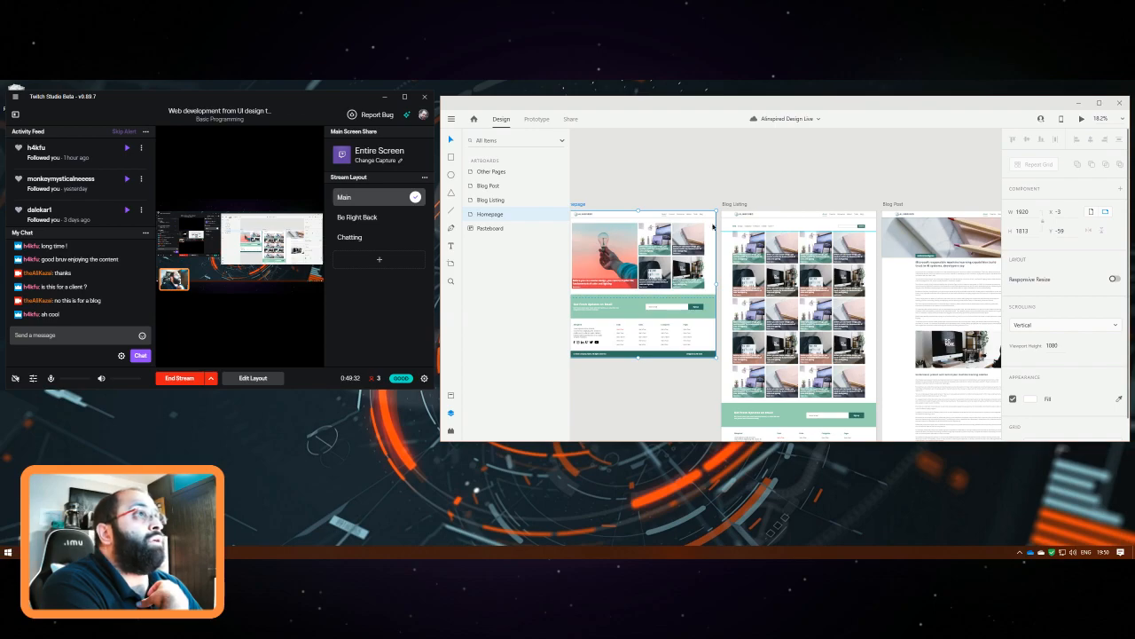
Preview the blog post from the Homepage's large featured article, checking the quote, author card, related articles and footer, and close the preview
key("ctrl+Return")
left_click_drag(490, 104, 800, 104)
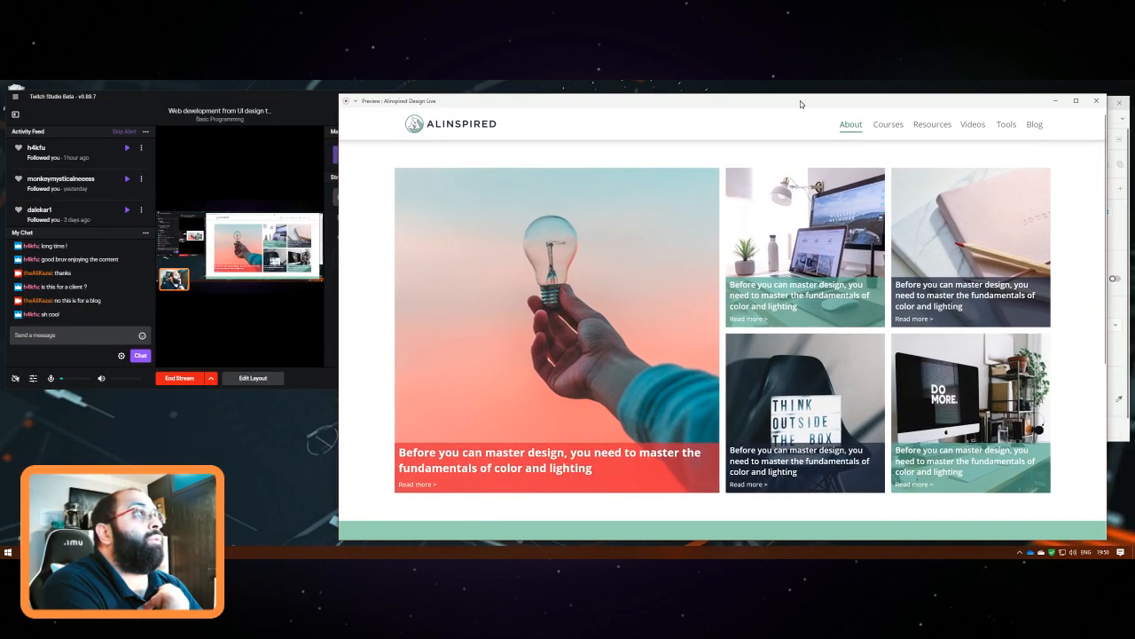
left_click(565, 427)
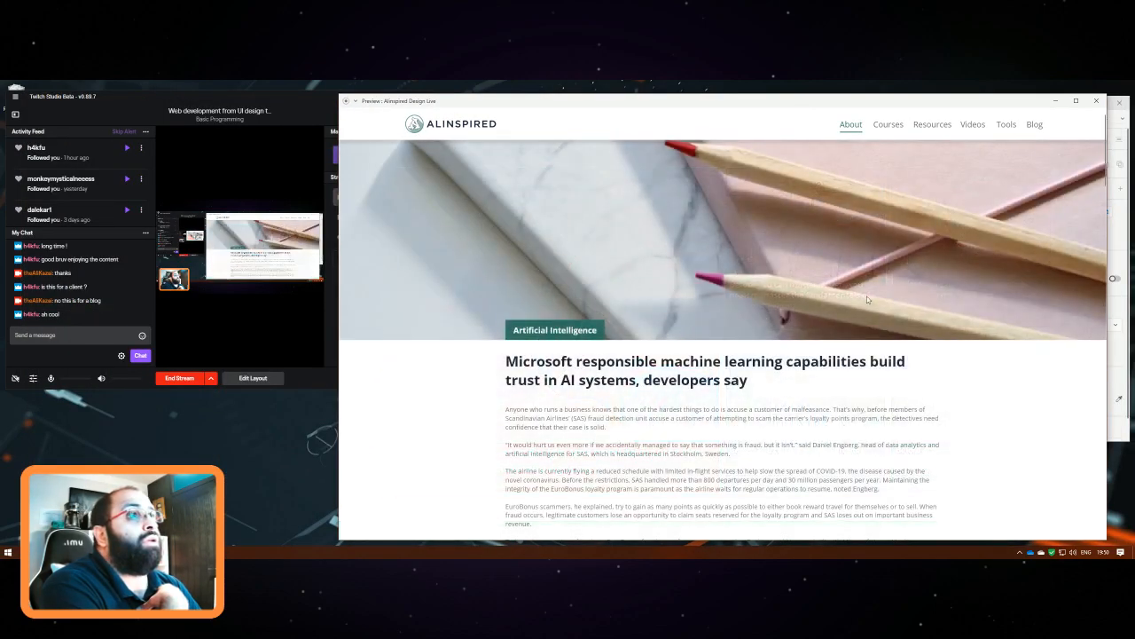
scroll(908, 290, "down", 10)
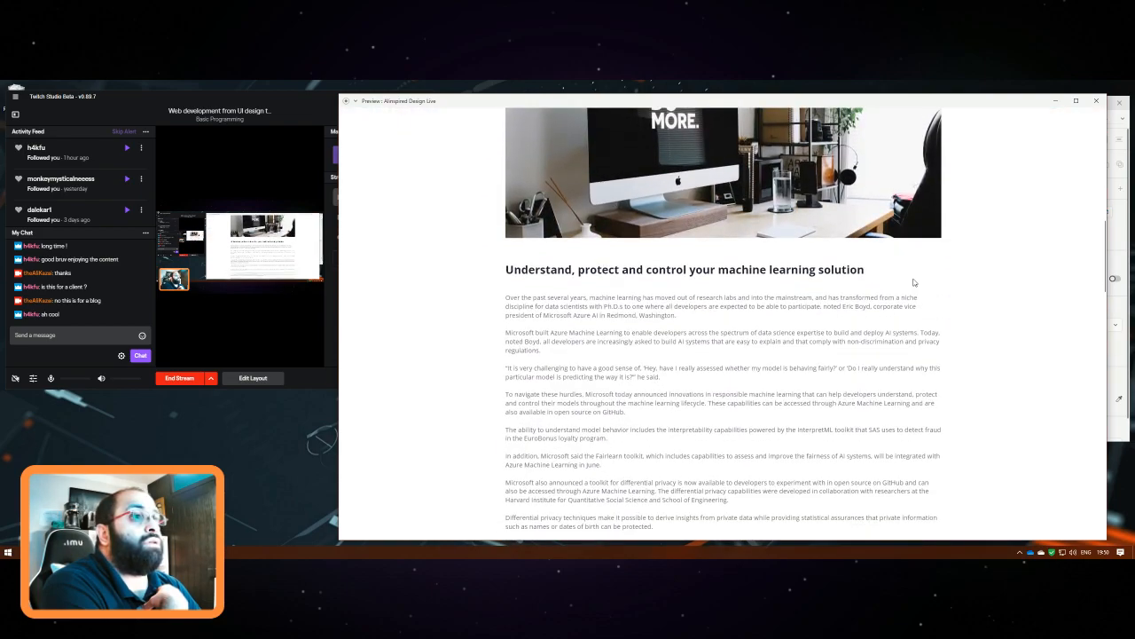
scroll(914, 282, "down", 10)
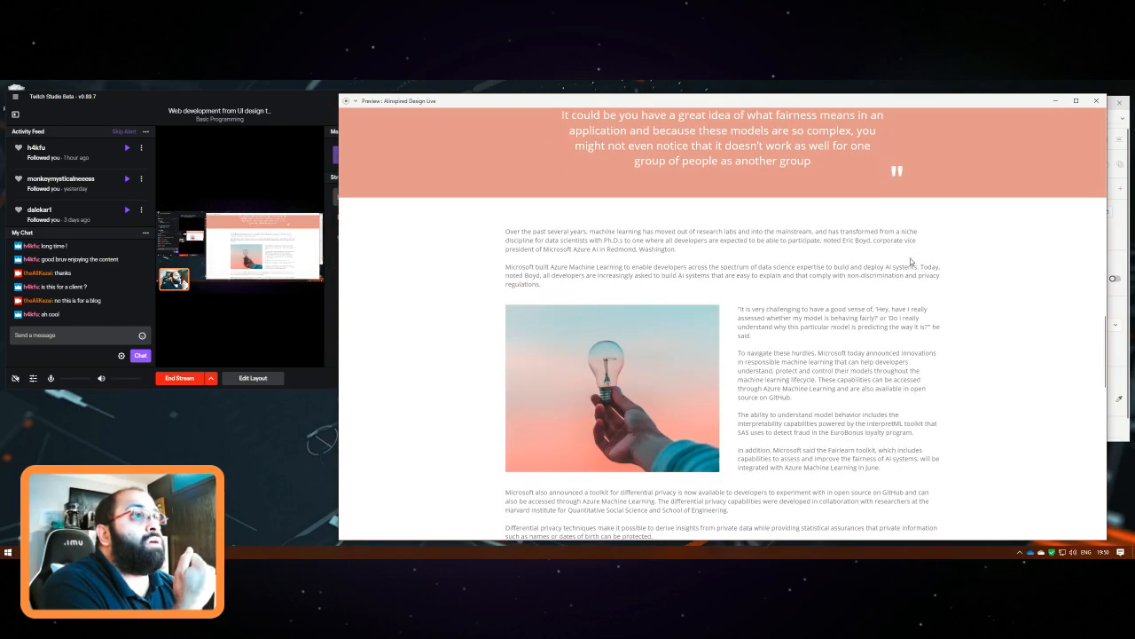
scroll(945, 264, "down", 5)
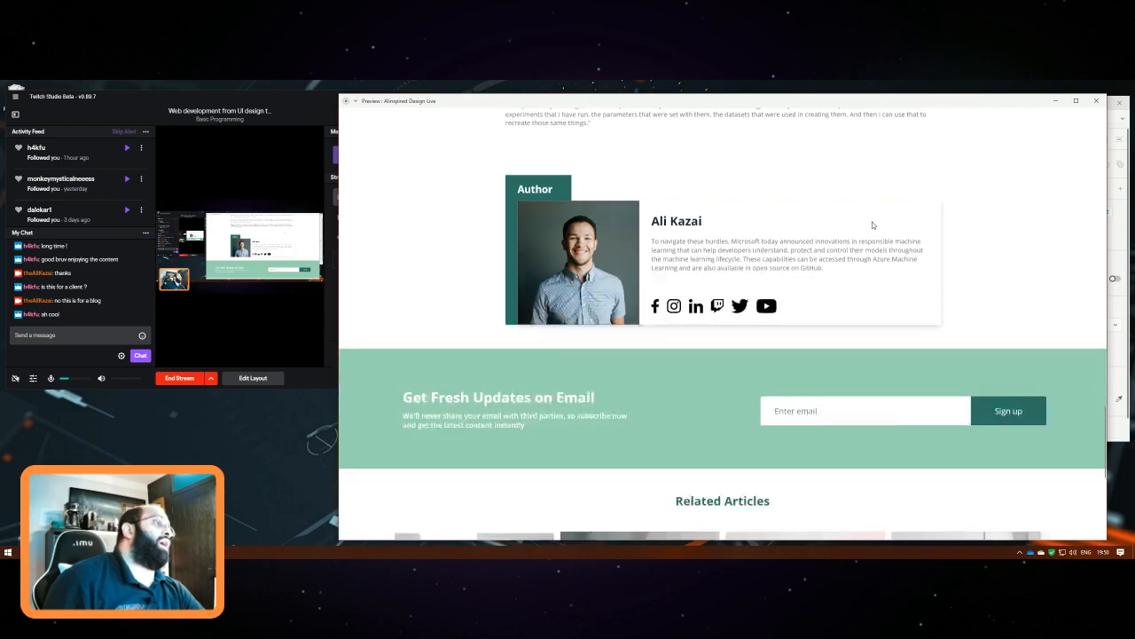
scroll(852, 259, "down", 2)
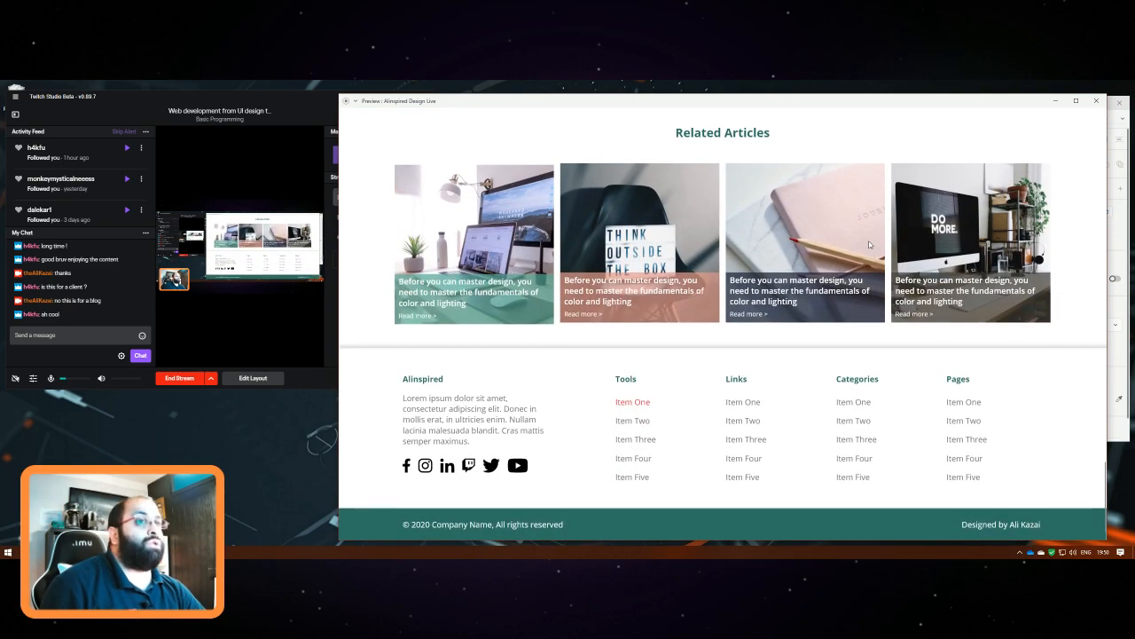
left_click(1096, 101)
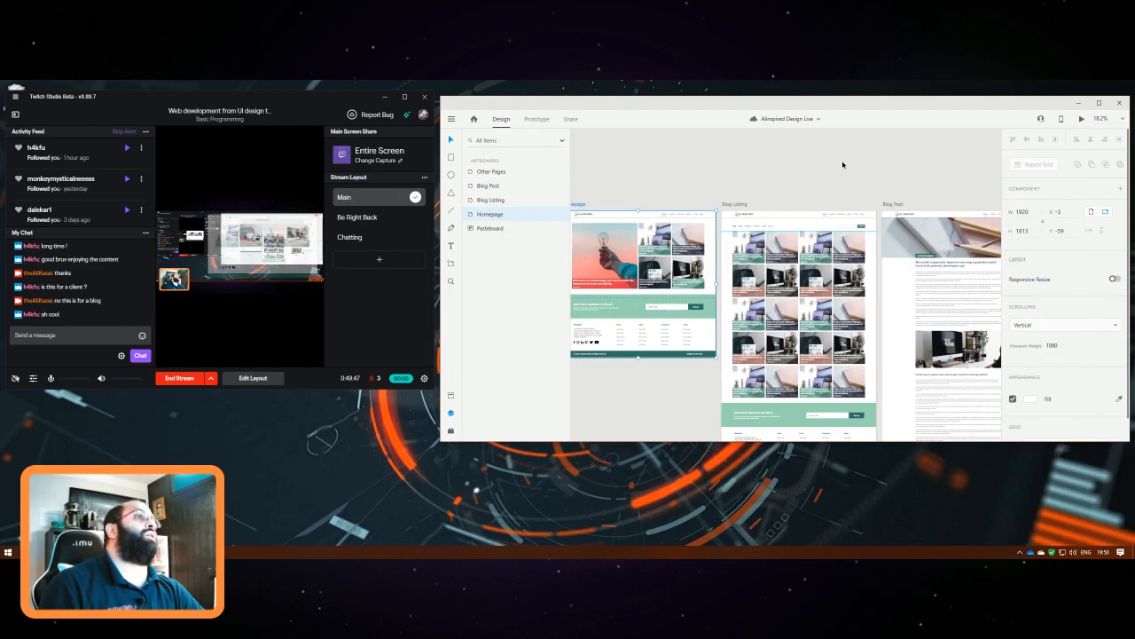
Switch to Prototype mode, show the Homepage header's existing links, and hide the layer list to widen the canvas
left_click(537, 119)
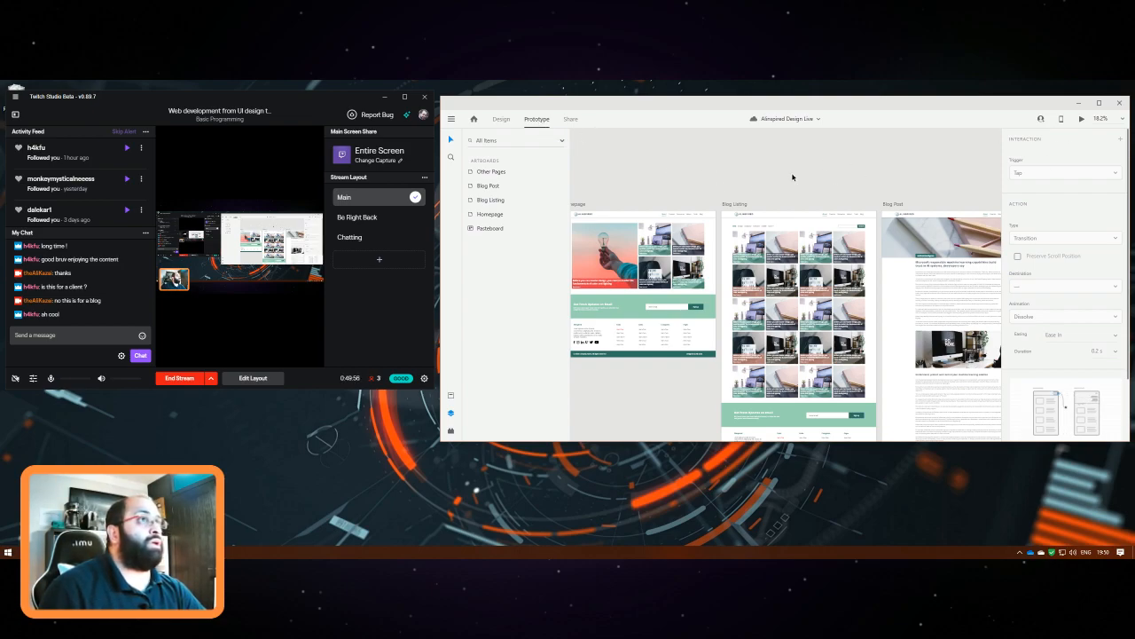
left_click_drag(662, 181, 680, 166)
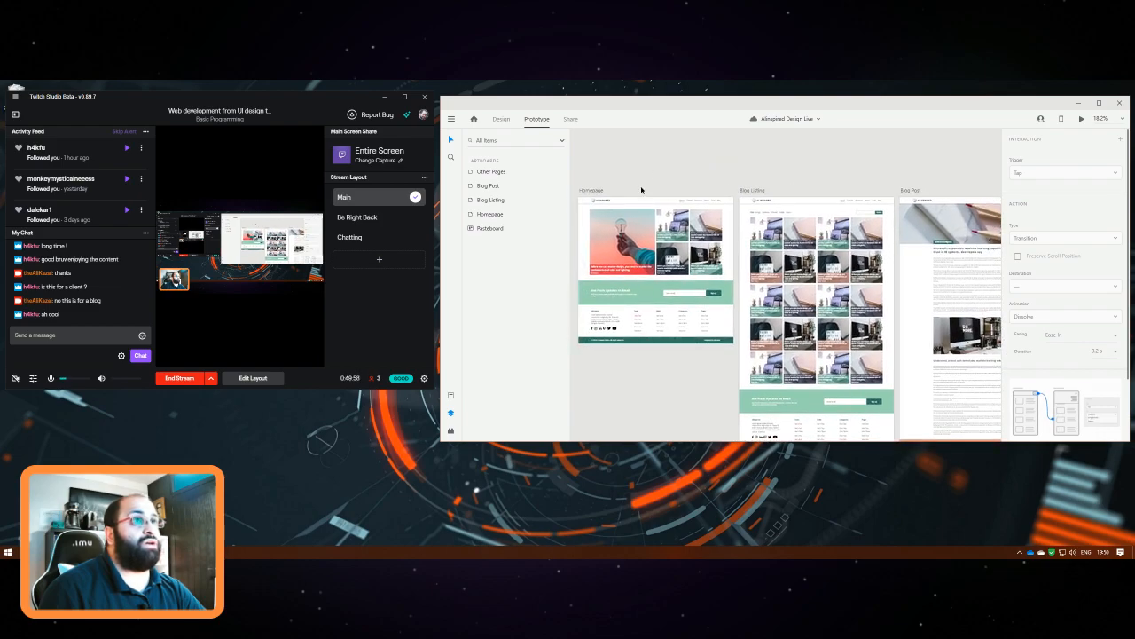
left_click(642, 198)
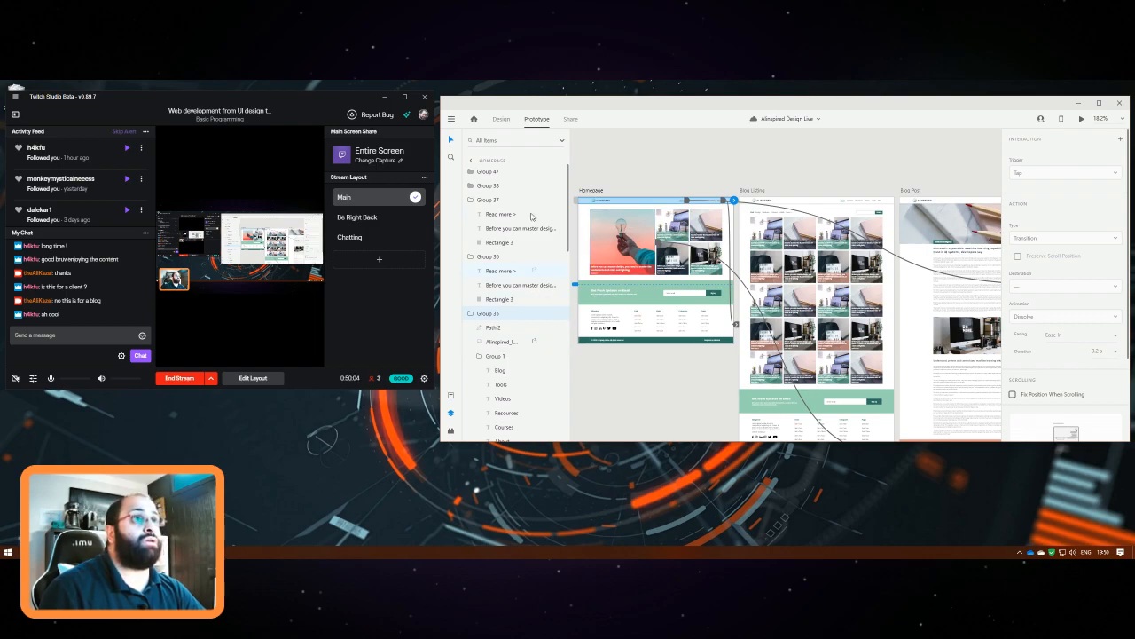
left_click(451, 413)
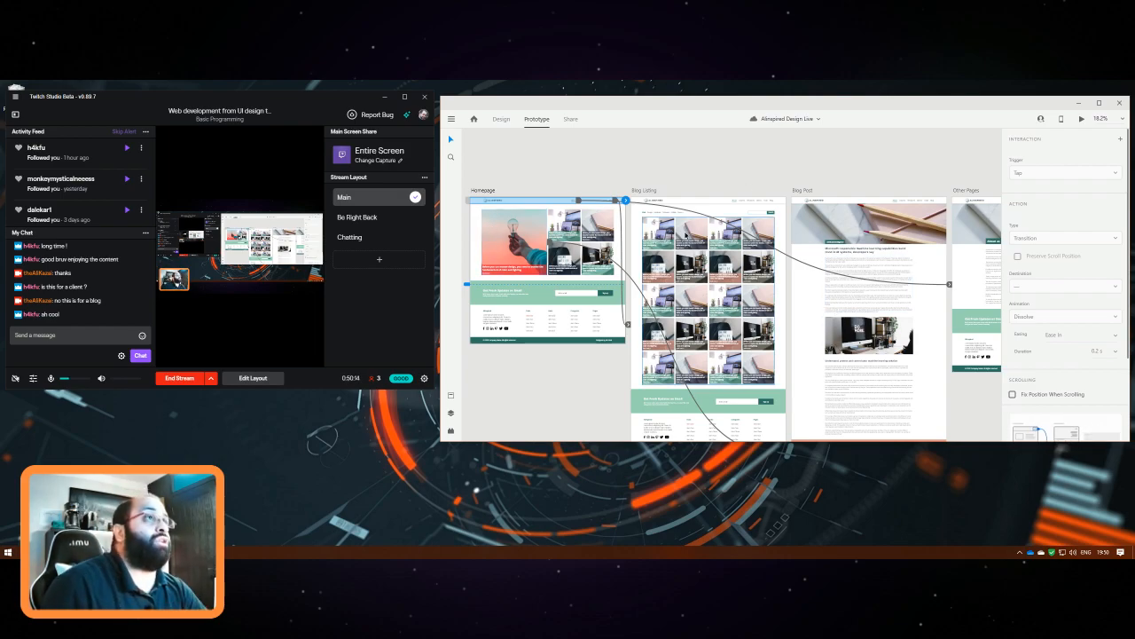
Link the Blog Listing's article grid to the Blog Post artboard
scroll(804, 219, "up", 3)
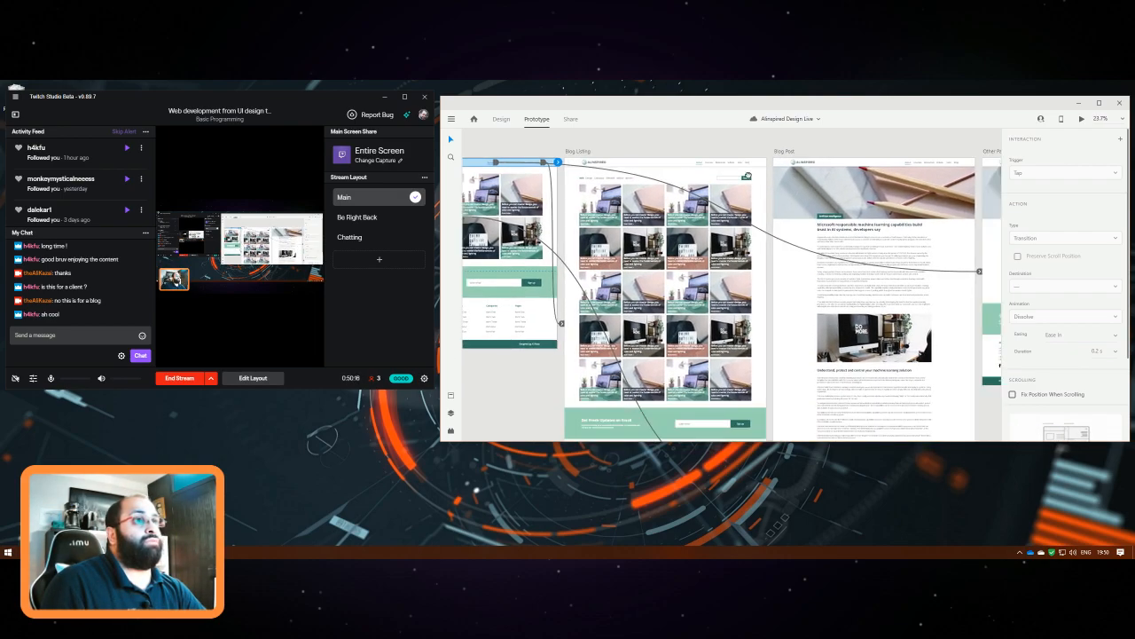
left_click_drag(736, 181, 737, 197)
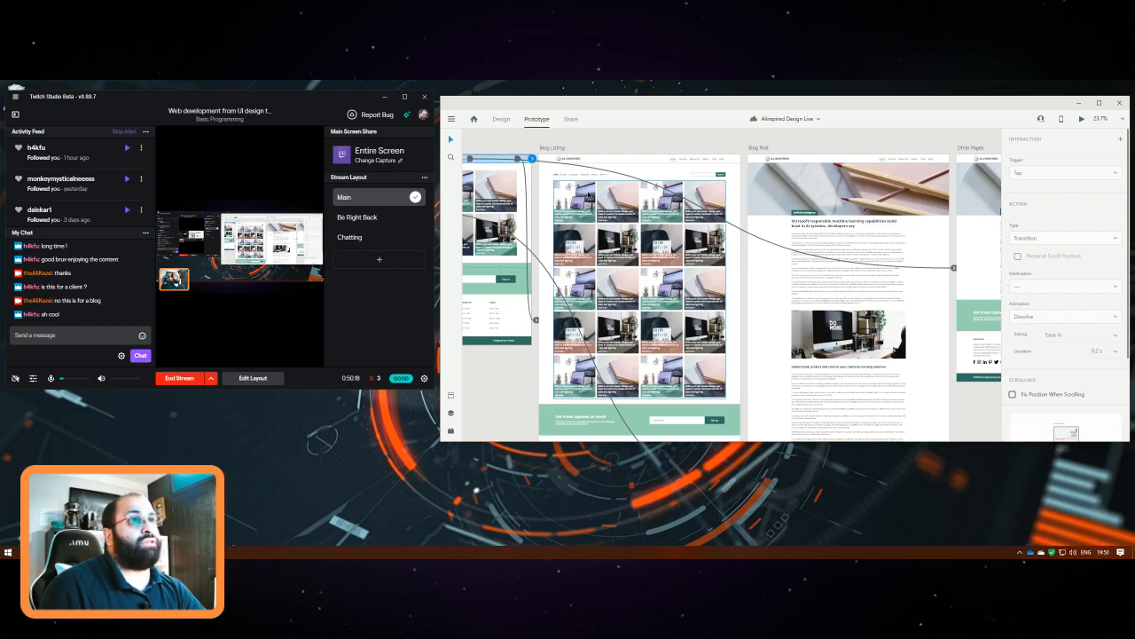
left_click(588, 194)
left_click_drag(741, 285, 756, 291)
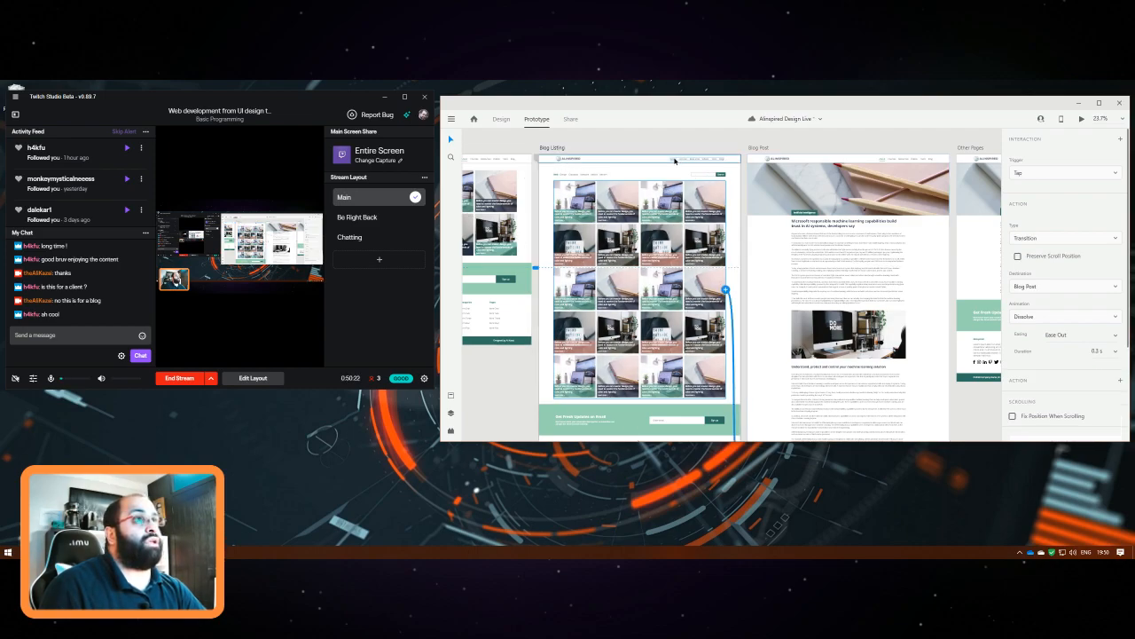
Link the Blog Listing's whole navigation menu to the Other Pages artboard
left_click(697, 163)
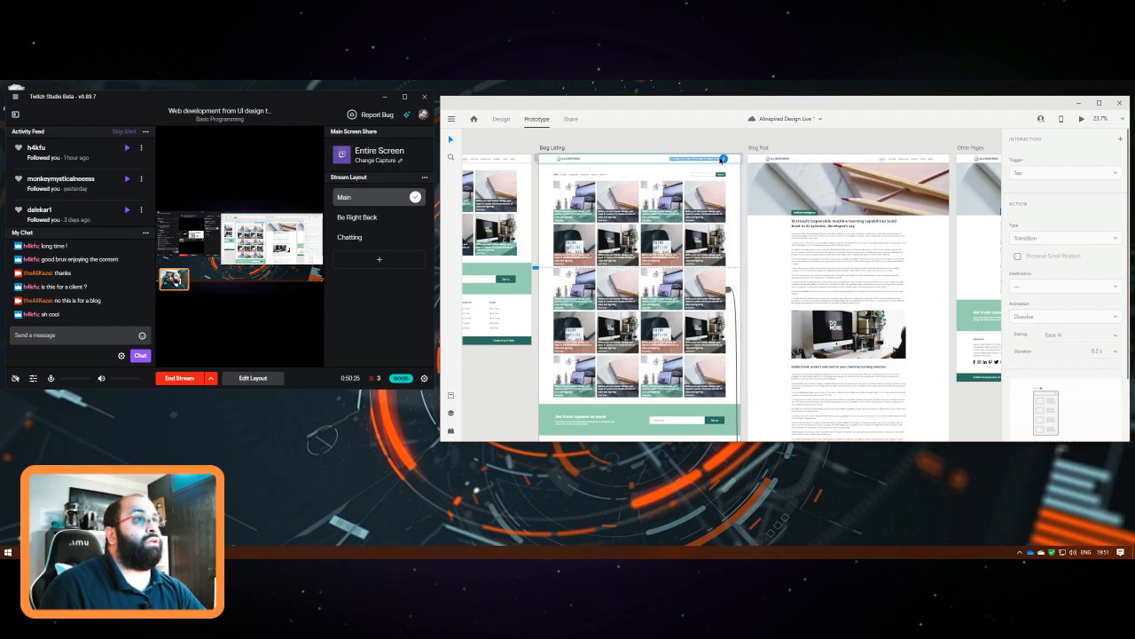
left_click_drag(724, 159, 972, 236)
Link the header logos on the Blog Listing, Blog Post and Other Pages artboards to the Homepage
left_click(581, 165)
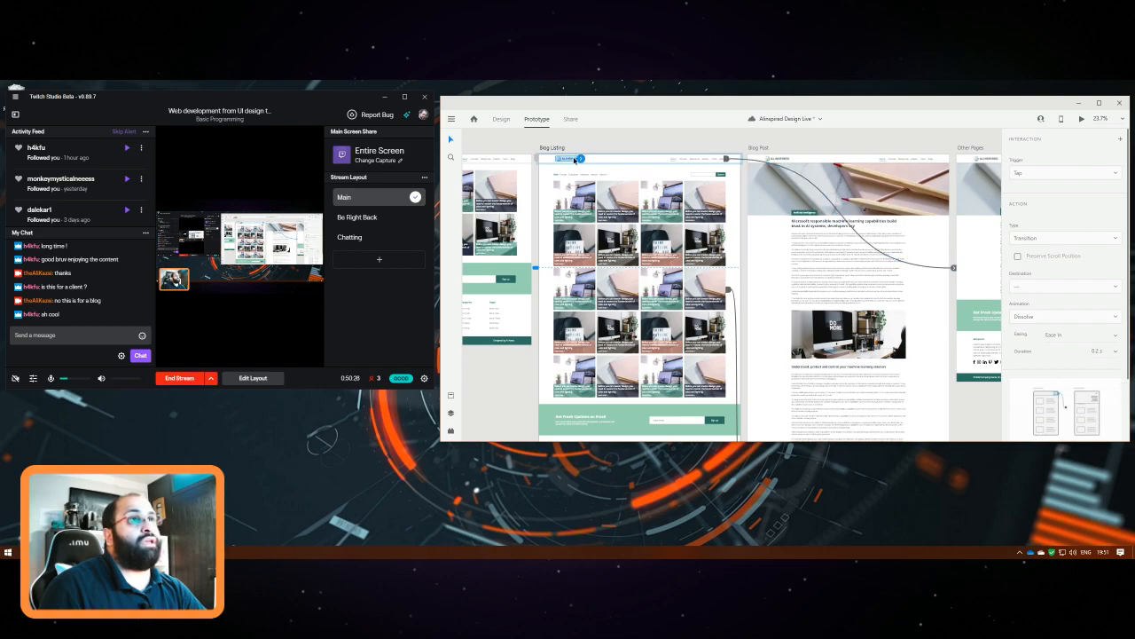
left_click_drag(581, 159, 501, 248)
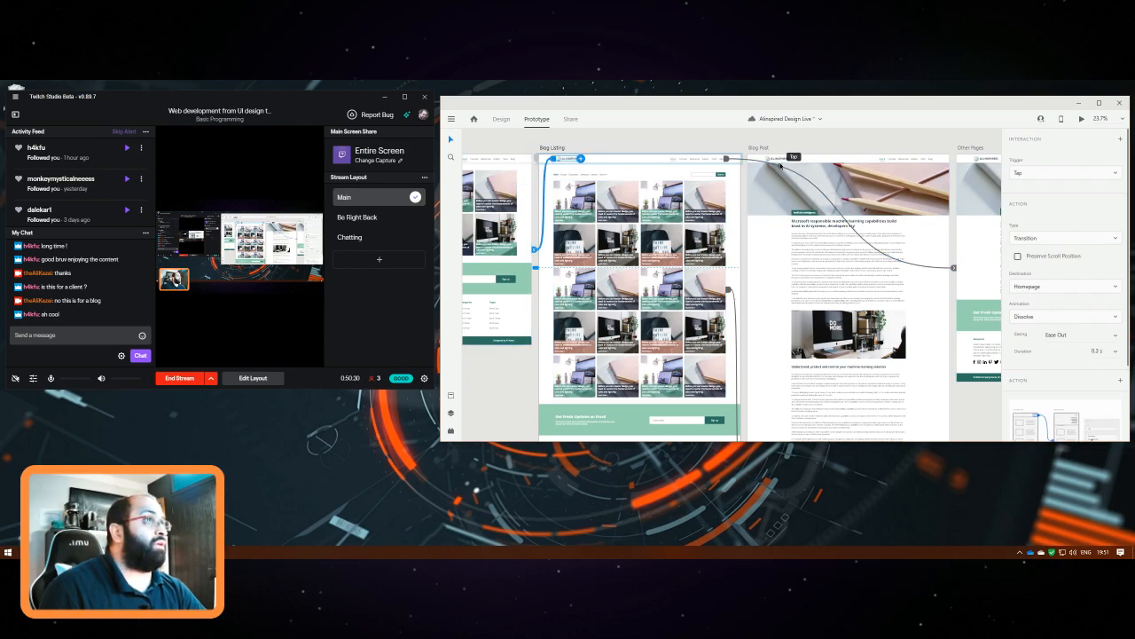
left_click(778, 159)
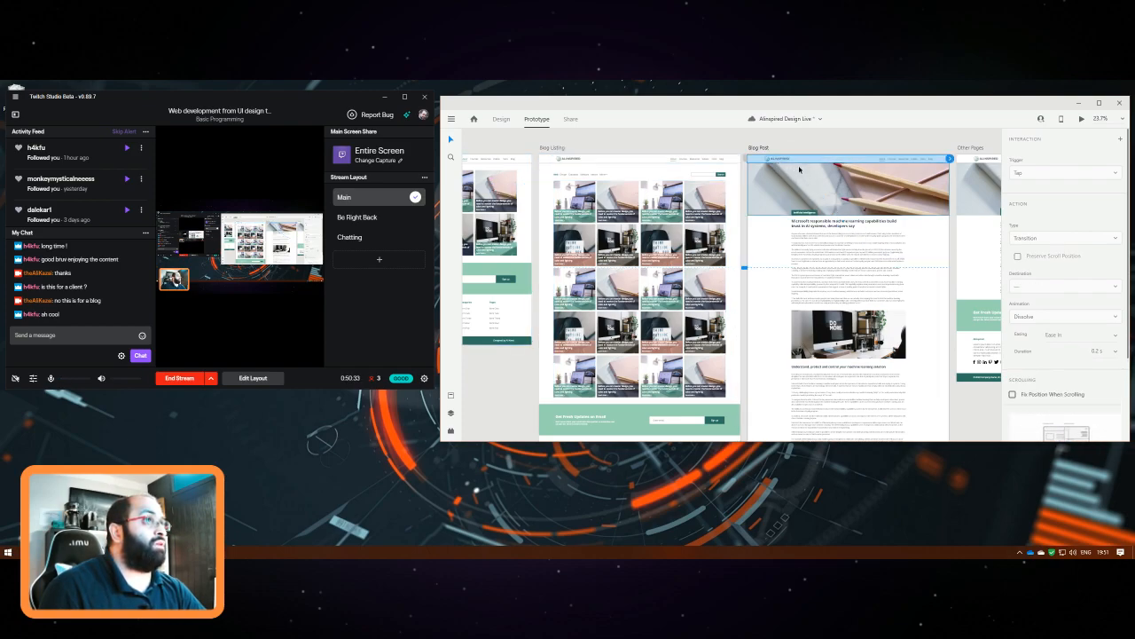
left_click_drag(790, 160, 514, 249)
left_click(986, 162)
left_click_drag(998, 159, 486, 232)
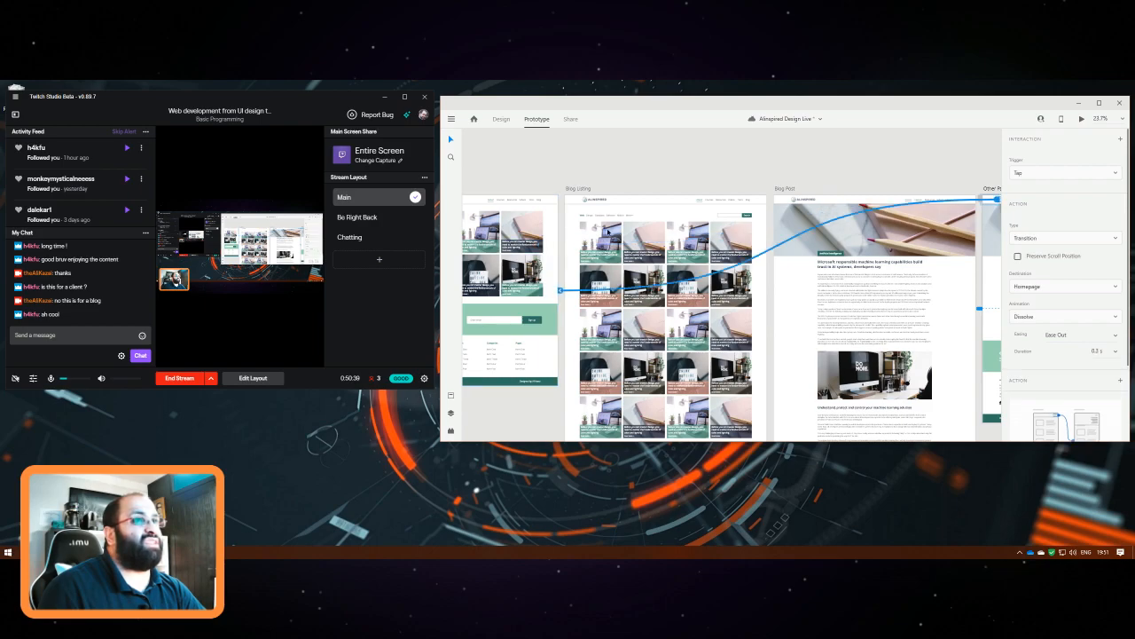
In the Blog Post header, link the Blog menu item to Blog Listing and the About item to Other Pages
left_click_drag(950, 178, 879, 134)
left_click(950, 239)
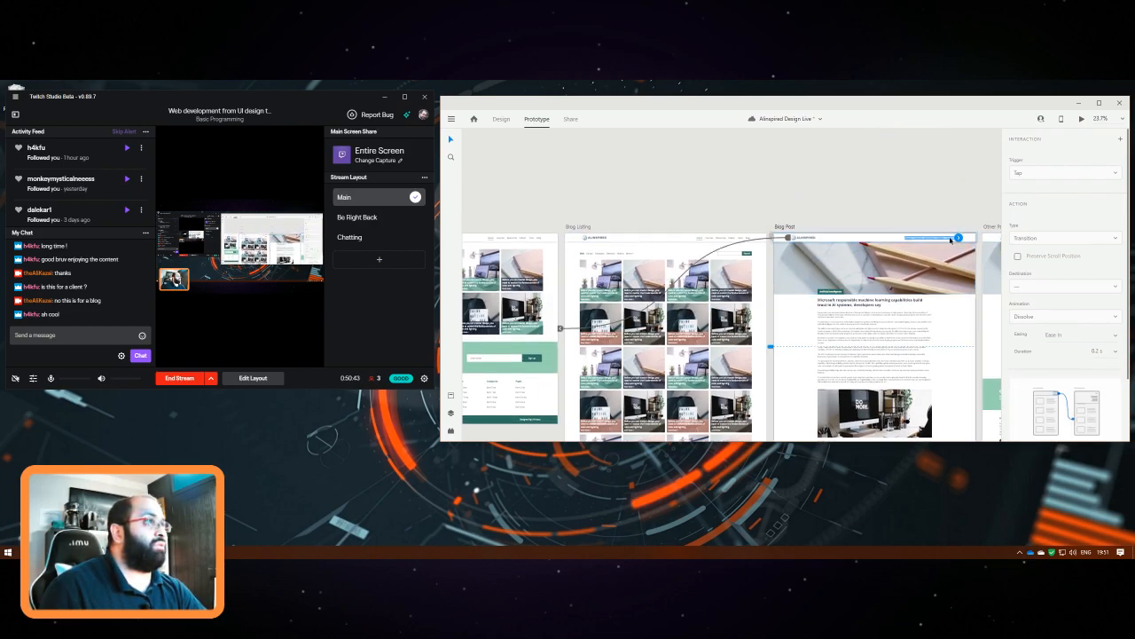
double_click(950, 237)
left_click_drag(959, 238, 674, 399)
double_click(906, 239)
left_click_drag(911, 238, 986, 346)
Remove the link between the Blog Listing's whole navigation menu and the Other Pages artboard
left_click(744, 248)
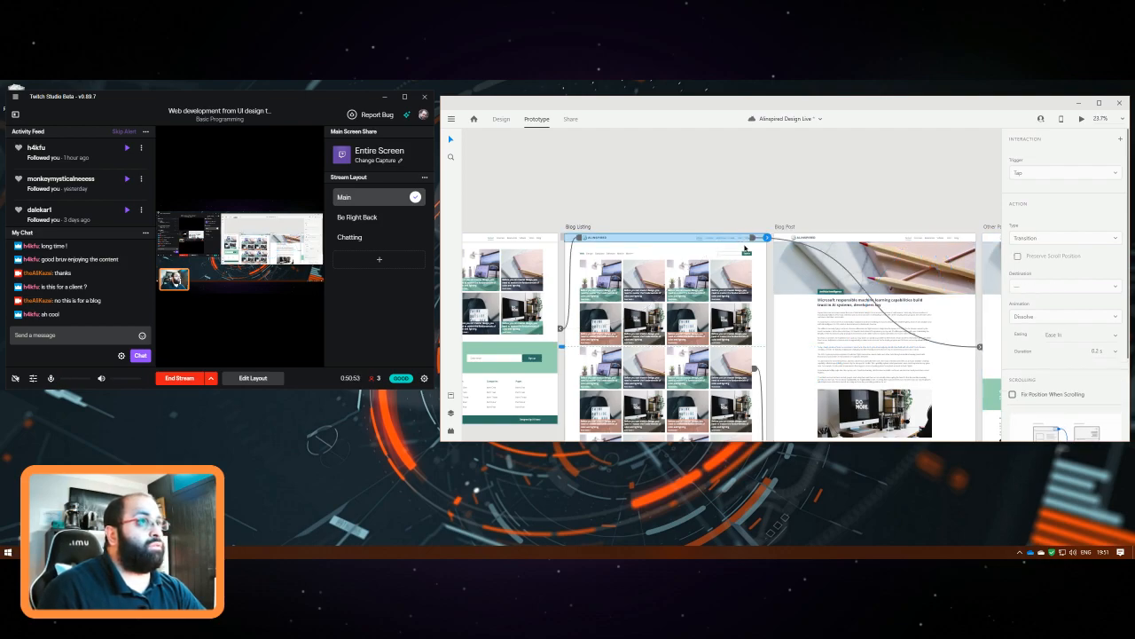
left_click_drag(768, 239, 970, 357)
key("ctrl+z")
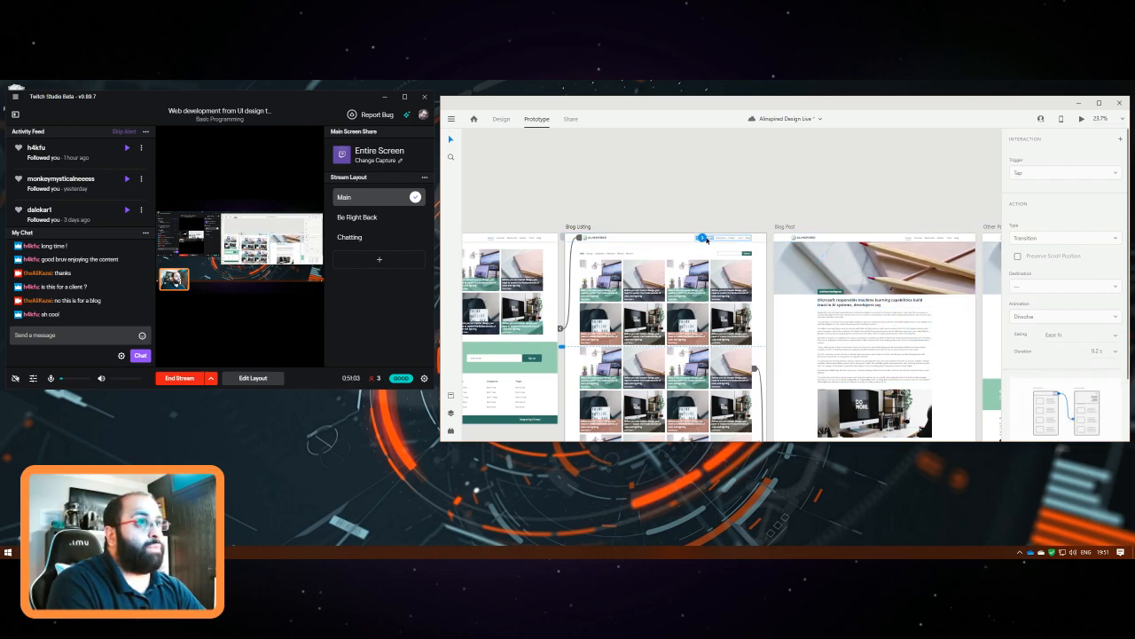
Link the About menu item in the Blog Listing header to the Other Pages artboard
left_click_drag(701, 238, 991, 279)
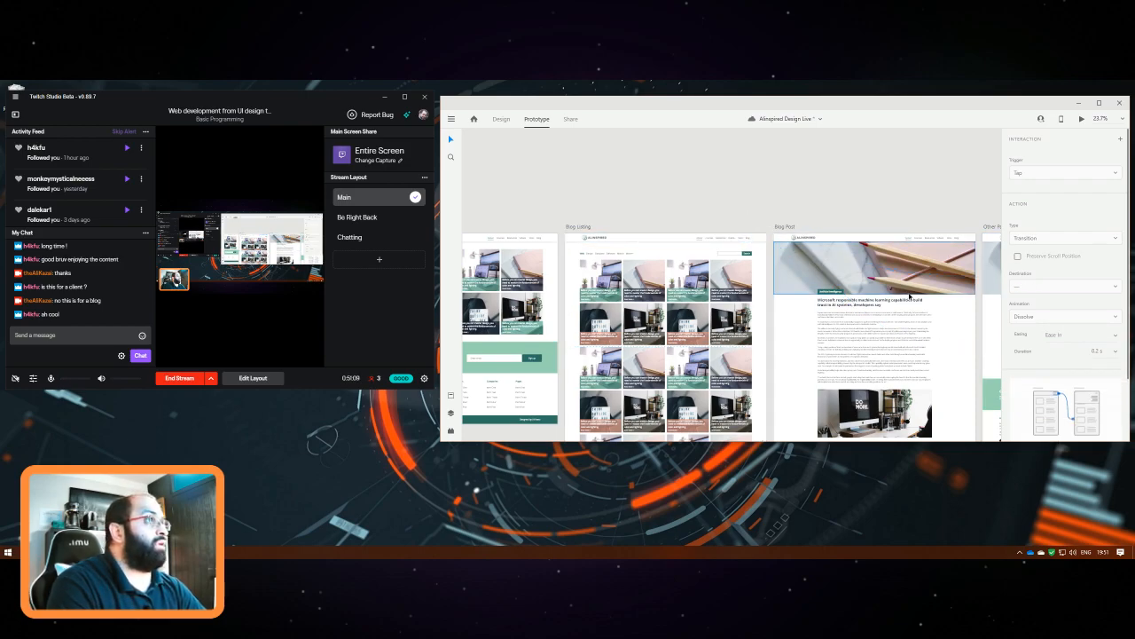
left_click_drag(946, 216, 653, 172)
left_click(716, 193)
left_click_drag(613, 179, 742, 193)
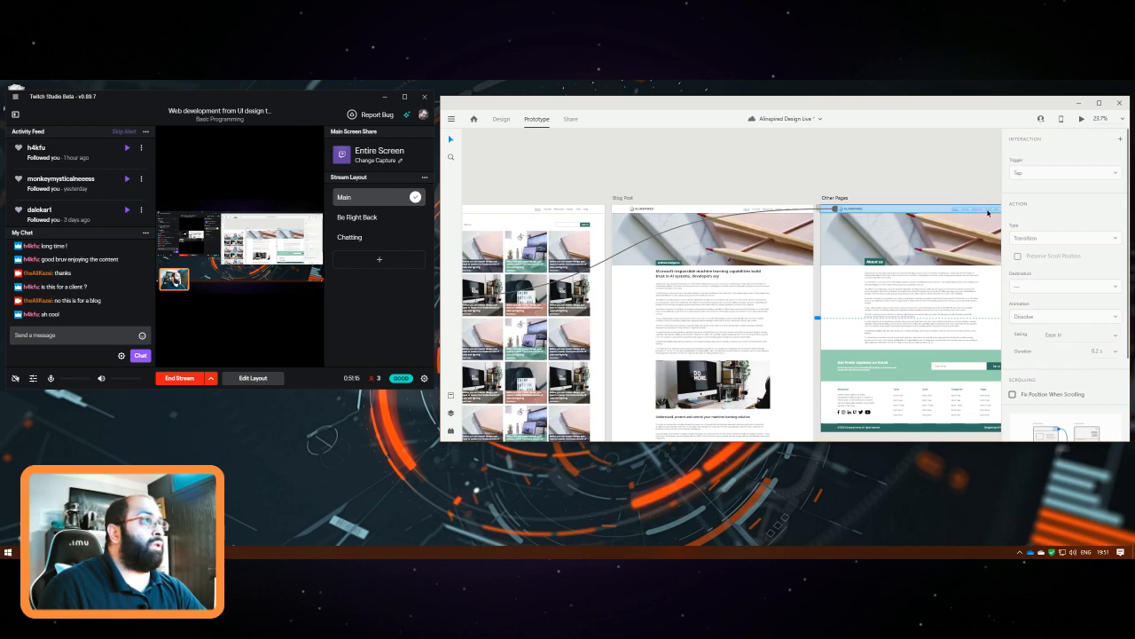
Link the Blog menu item in the Other Pages header to the Blog Listing artboard
left_click_drag(996, 214, 975, 208)
left_click(978, 208)
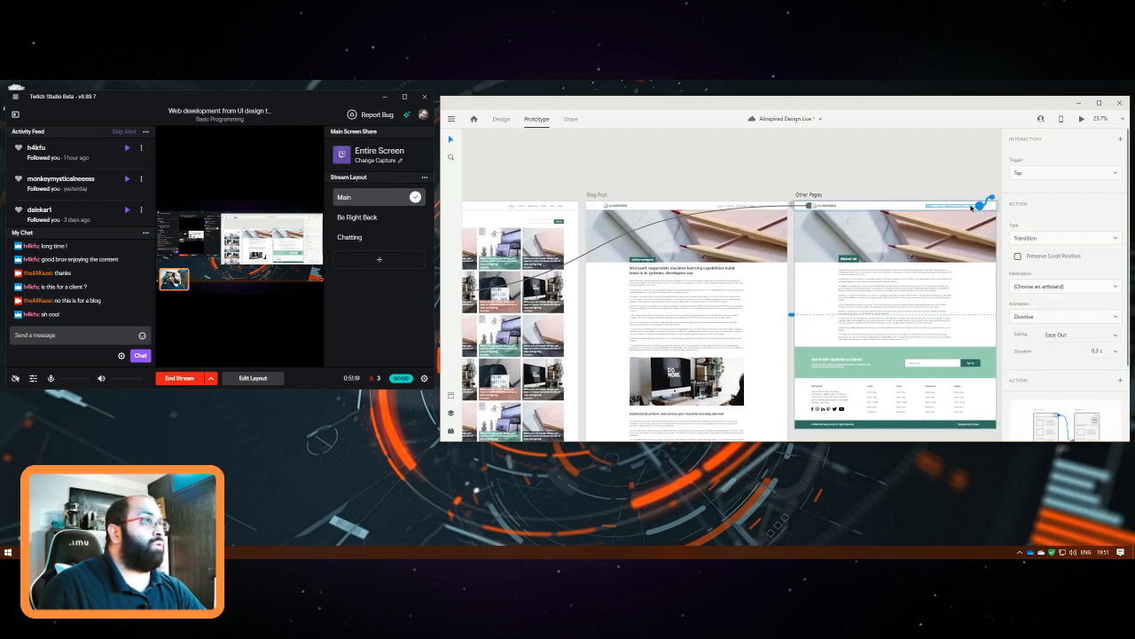
key("Escape")
double_click(976, 207)
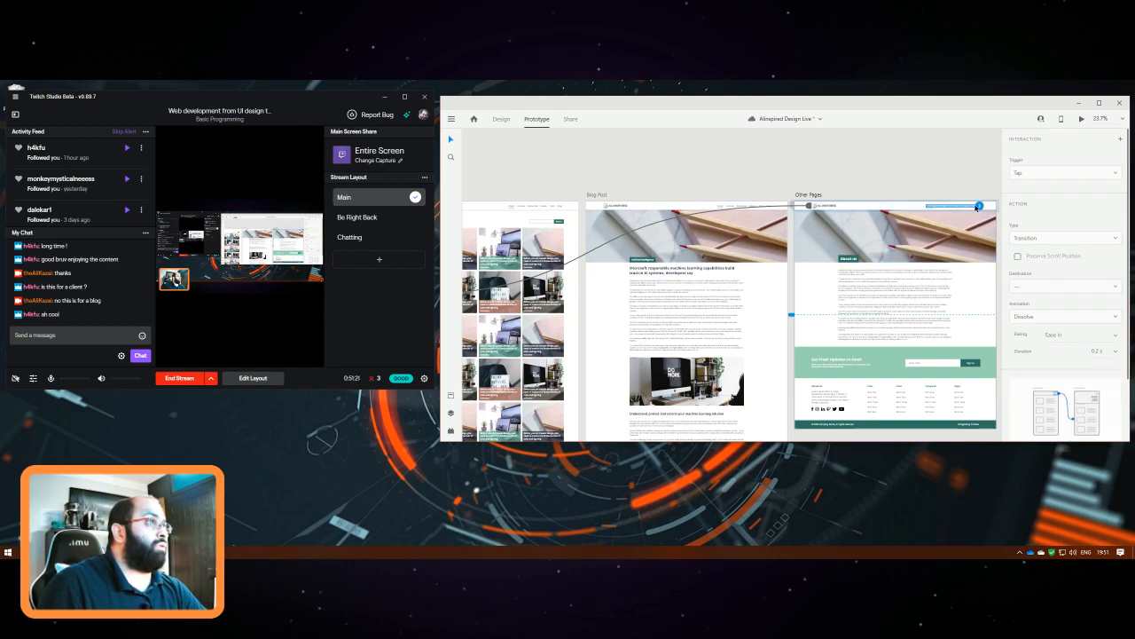
left_click_drag(953, 175, 567, 245)
Preview the prototype from the Homepage, test the Blog, About and logo links between pages, and close the preview
scroll(598, 222, "down", 5)
left_click(606, 205)
left_click_drag(609, 205, 677, 227)
left_click(518, 239)
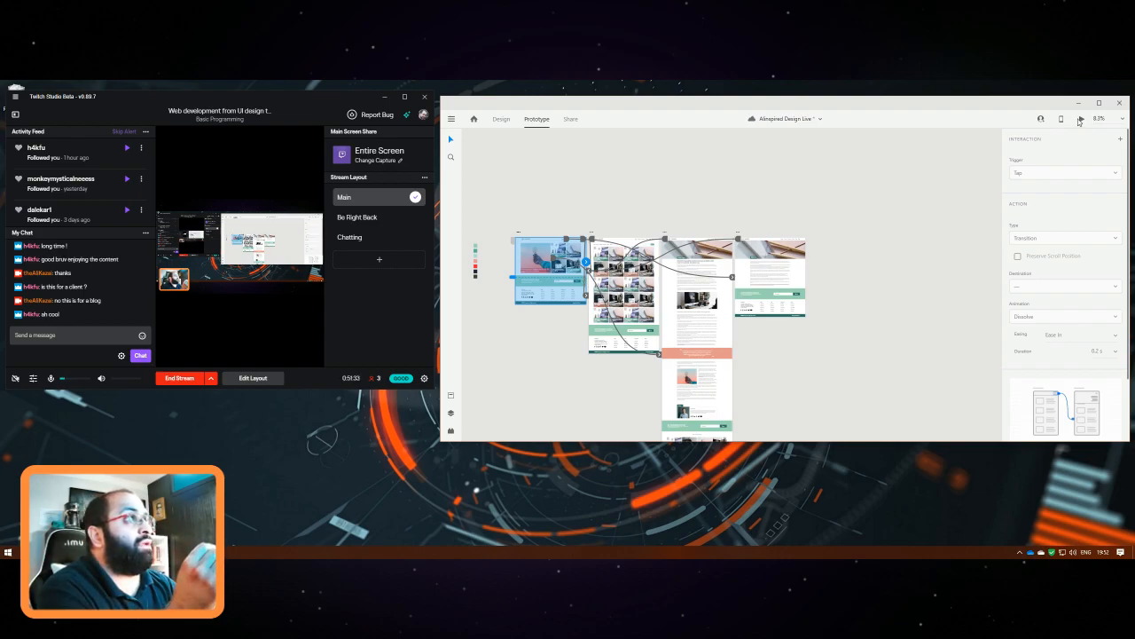
key("ctrl+Return")
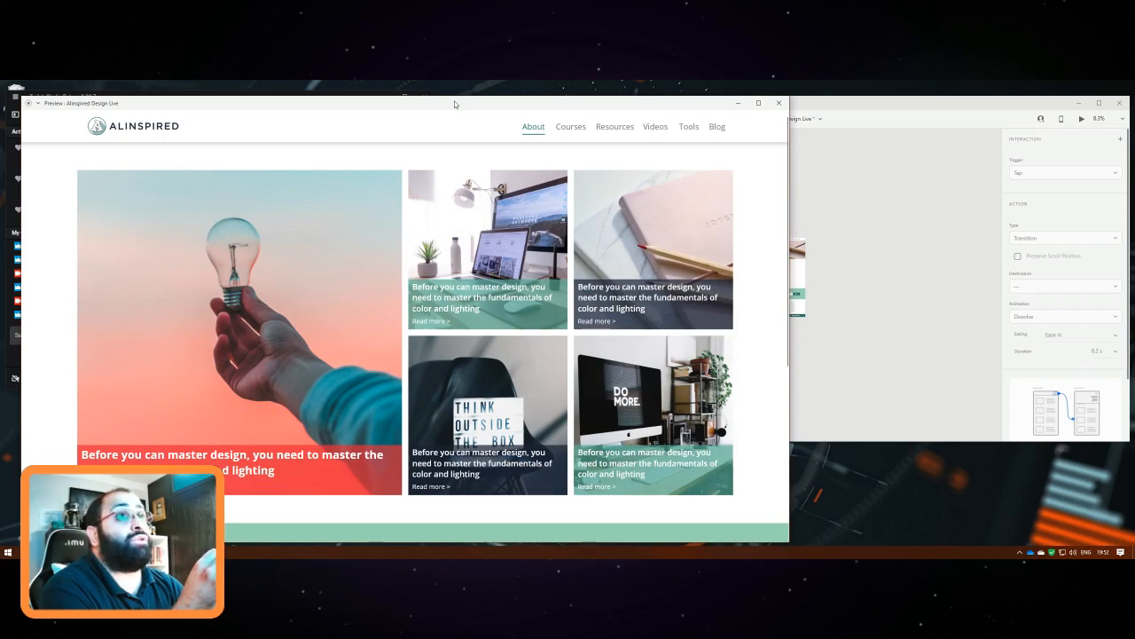
left_click_drag(453, 104, 713, 107)
left_click(974, 130)
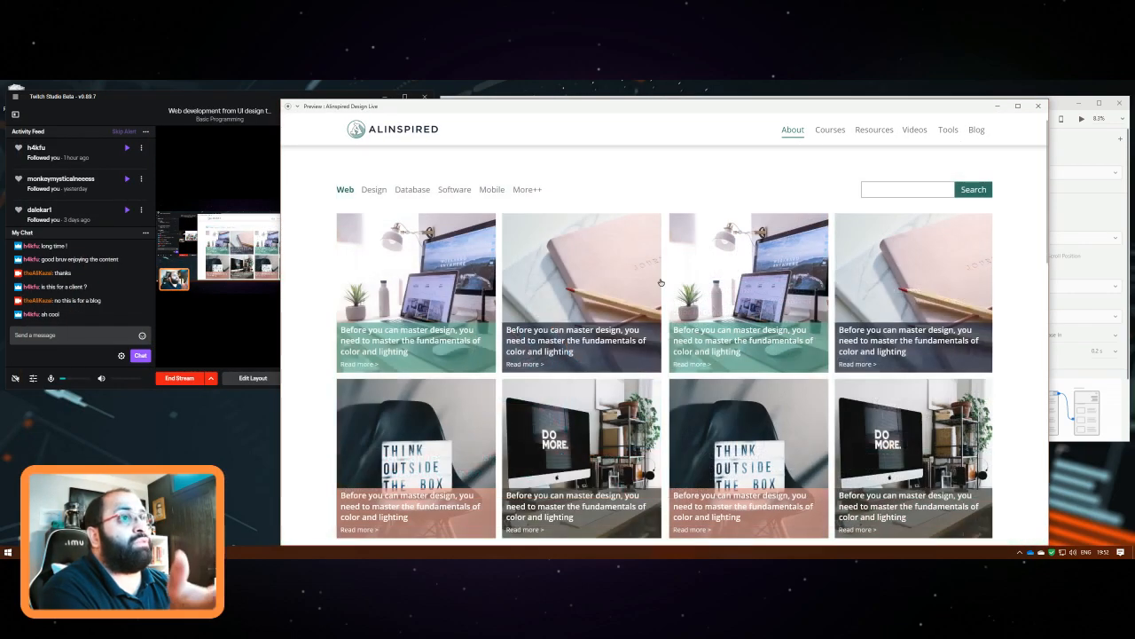
left_click(803, 131)
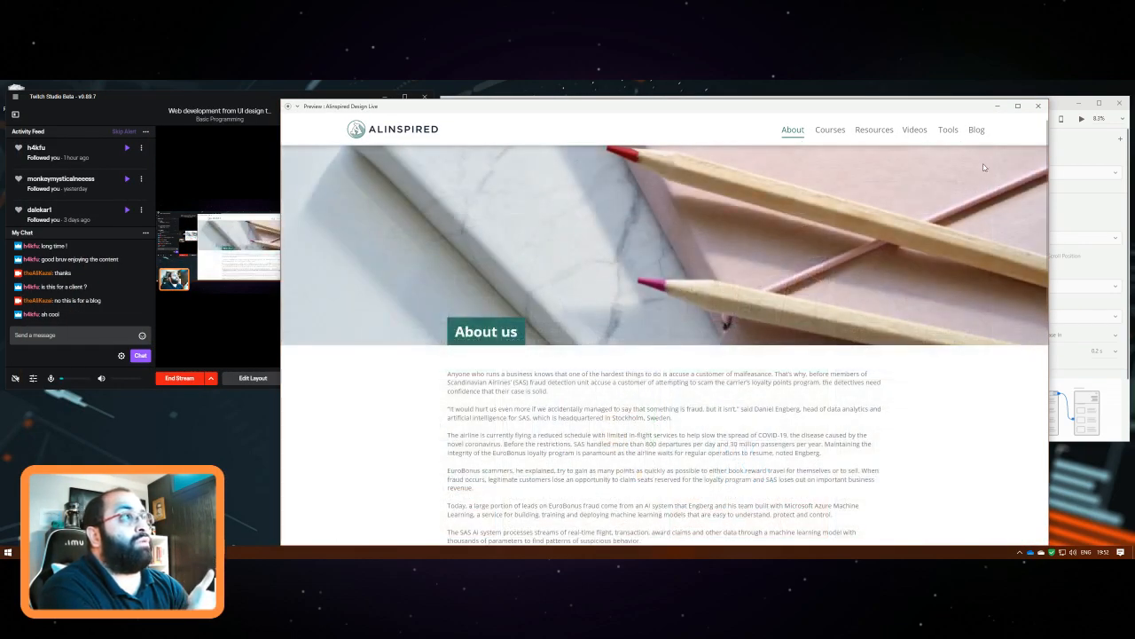
left_click(976, 130)
left_click(367, 126)
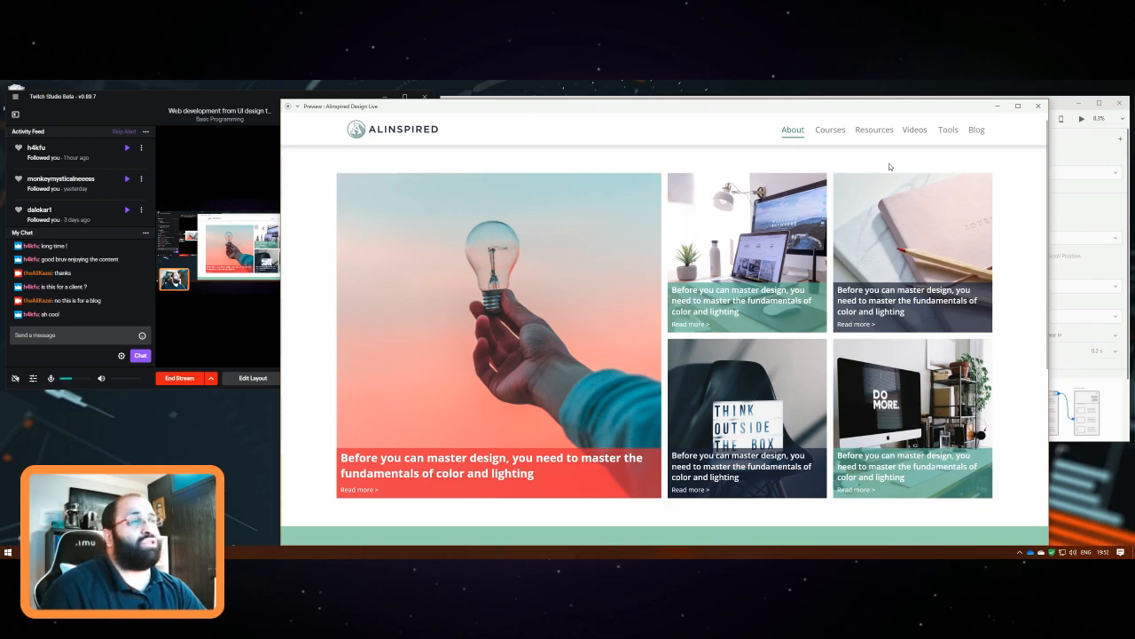
left_click(1041, 105)
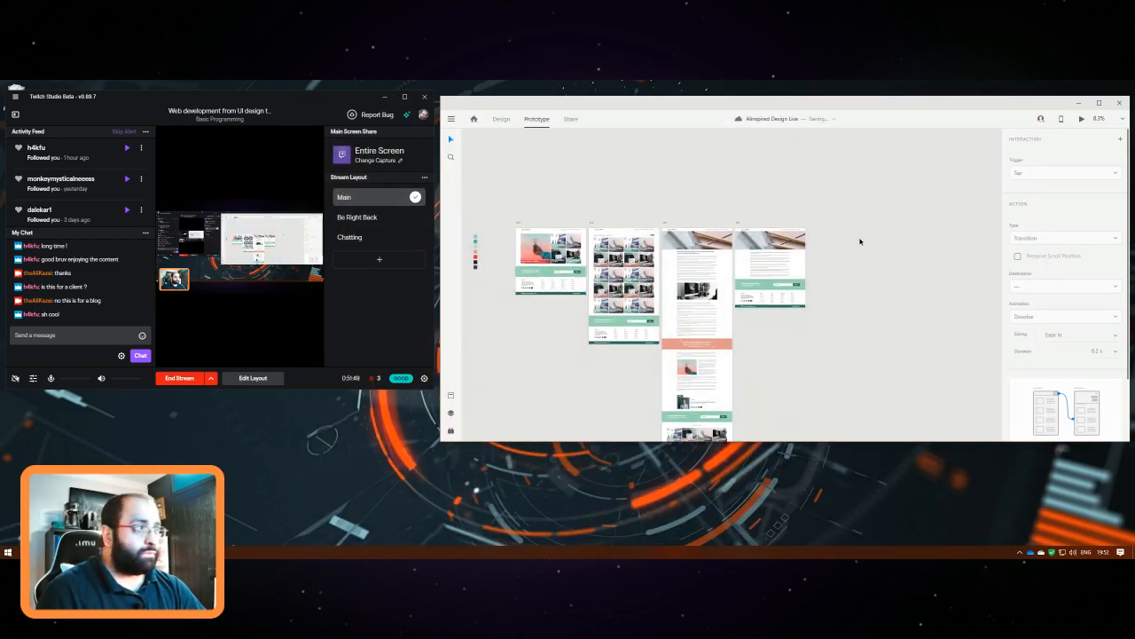
Switch to Twitch Studio and change the stream layout to Chatting
scroll(865, 244, "down", 3)
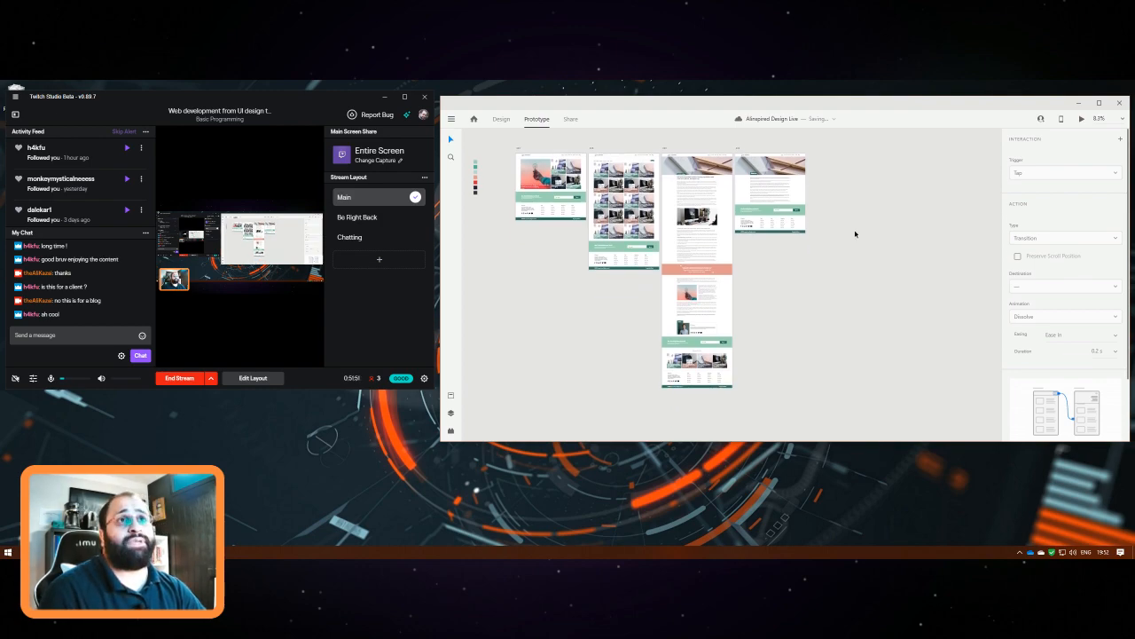
left_click(352, 237)
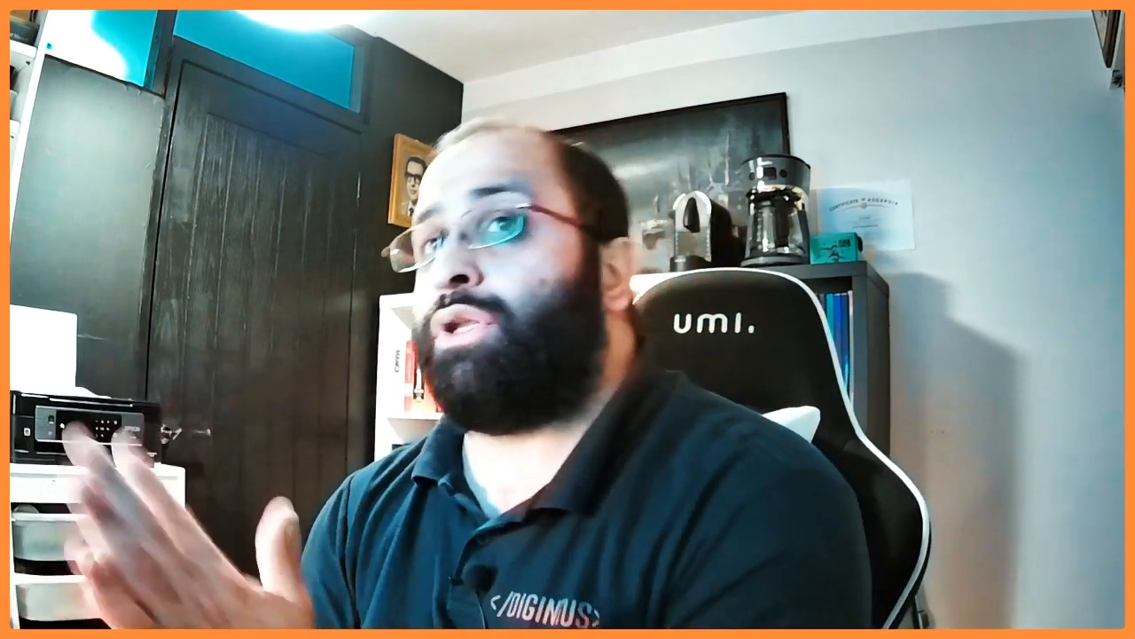